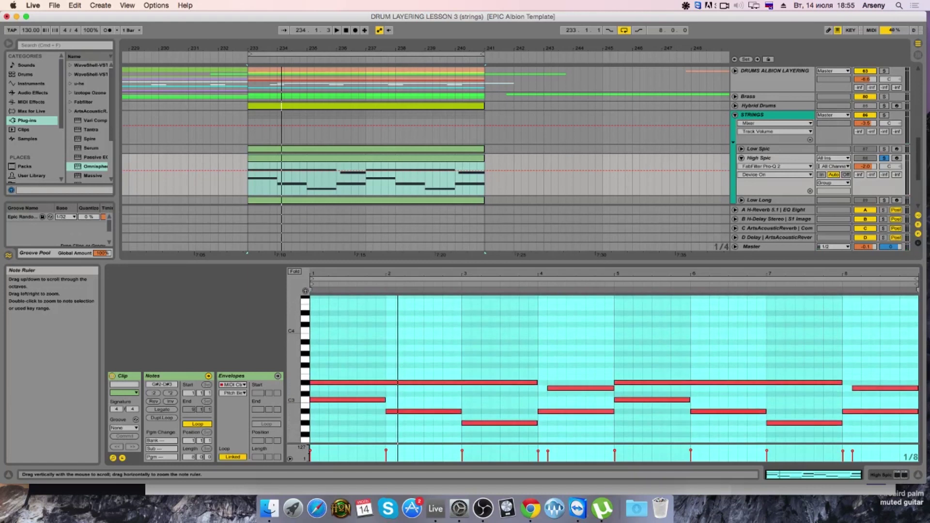
# Step: Duplicate the High Spic track and copy its bar 1 C3 note up to D3 in the duplicate's clip
pyautogui.click(325, 394)
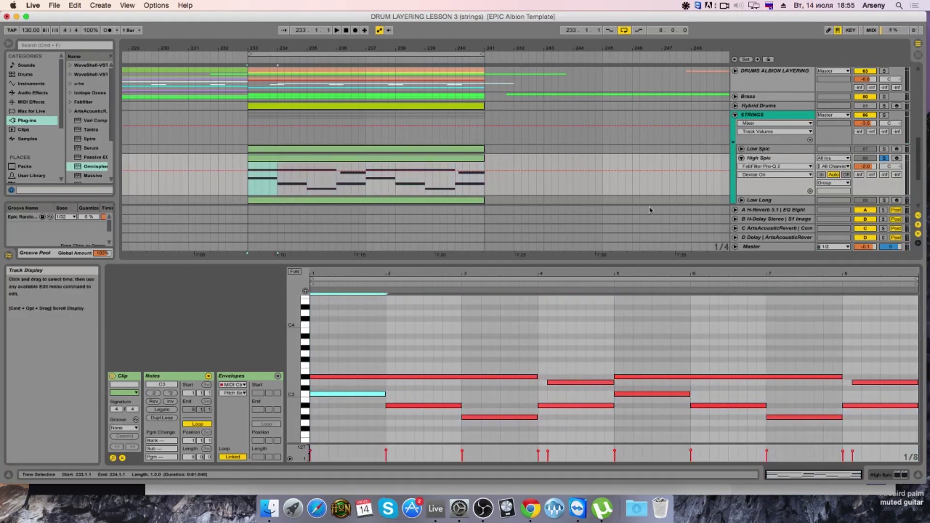
pyautogui.rightClick(796, 159)
pyautogui.click(808, 177)
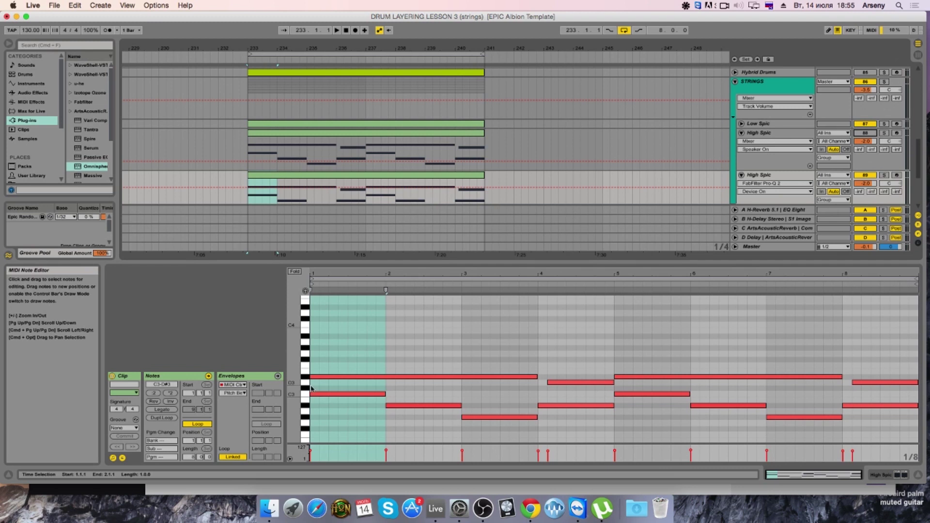
pyautogui.moveTo(320, 395); pyautogui.dragTo(319, 390)
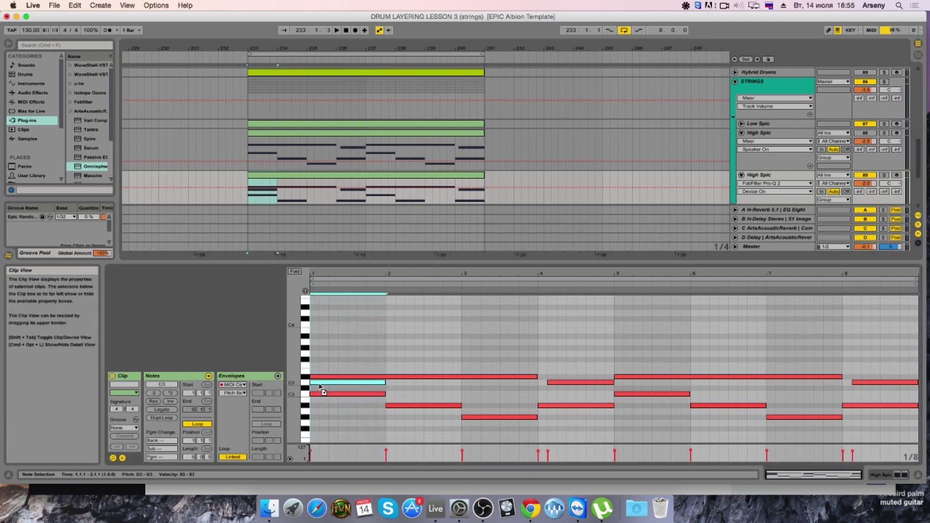
# Step: Show the duplicated High Spic track's Kontakt window, position it below the clips, and solo the track
pyautogui.click(776, 177)
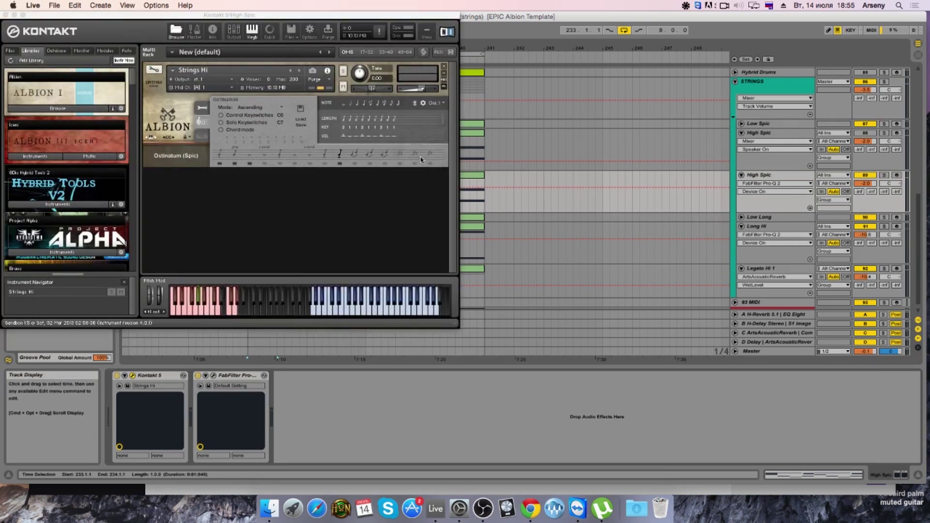
pyautogui.moveTo(385, 17); pyautogui.dragTo(580, 161)
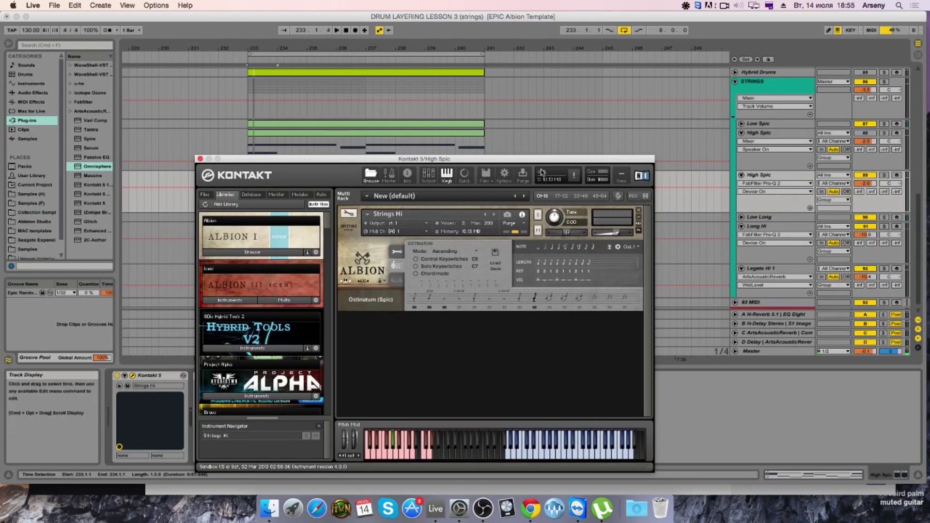
pyautogui.moveTo(547, 161); pyautogui.dragTo(534, 279)
pyautogui.click(883, 174)
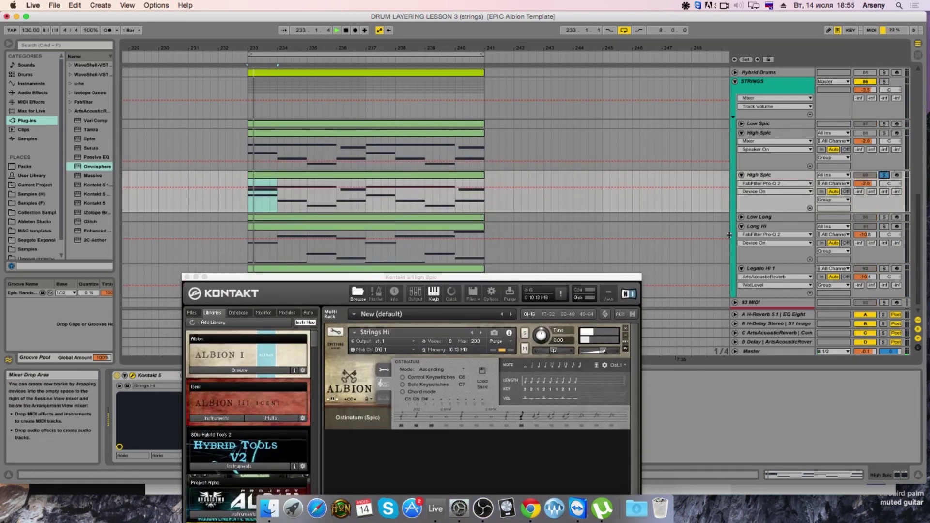
pyautogui.moveTo(577, 283); pyautogui.dragTo(675, 244)
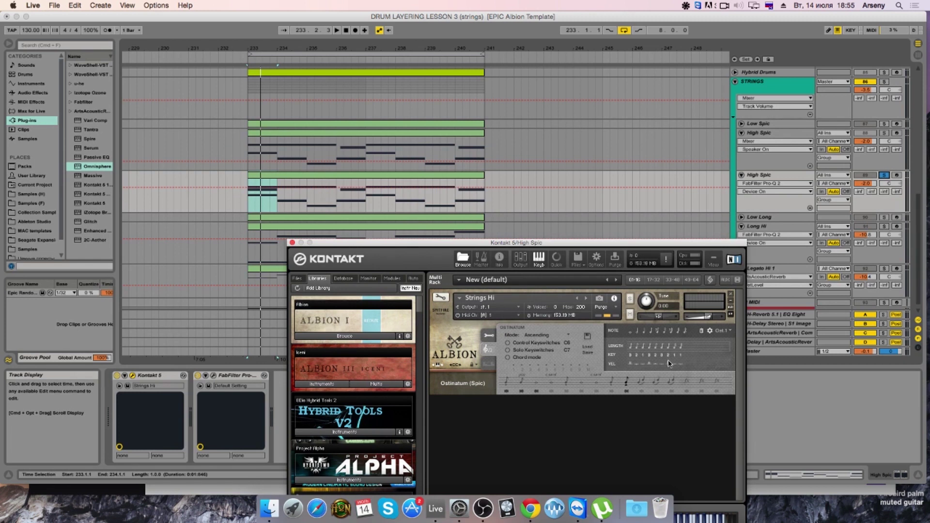
# Step: Play the soloed High Spic track to audition the Strings Hi ostinatum on the first chord
pyautogui.press('space')
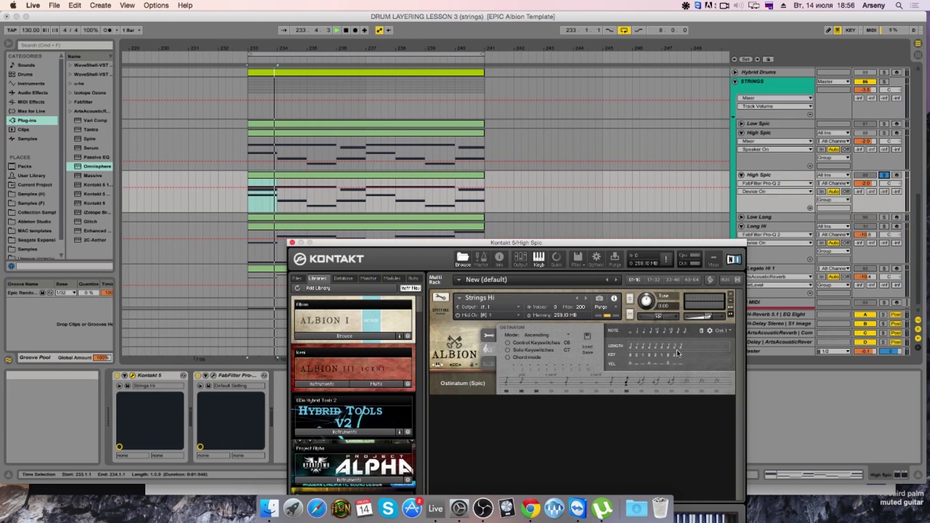
pyautogui.press('space')
pyautogui.press('space')
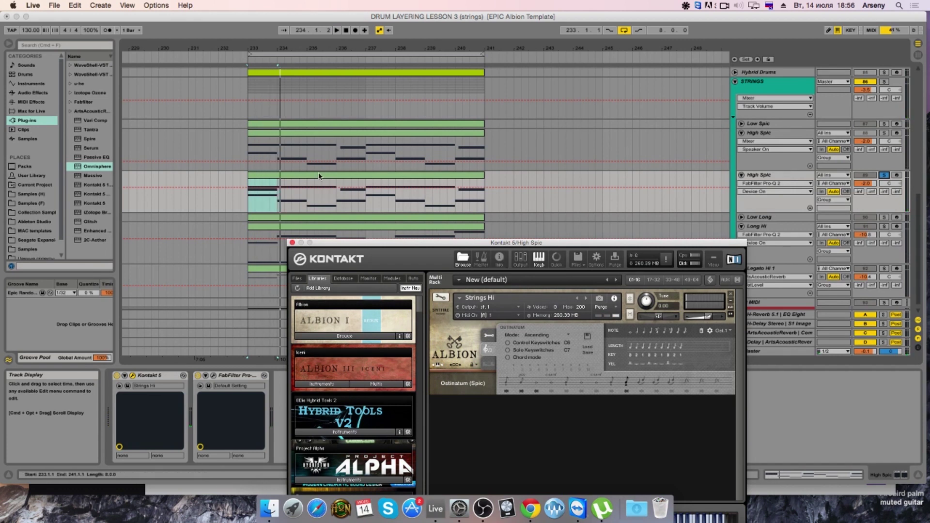
# Step: Remove the last note from the Strings Hi Ostinatum pattern and play the duplicated clip from its beginning
pyautogui.click(348, 175)
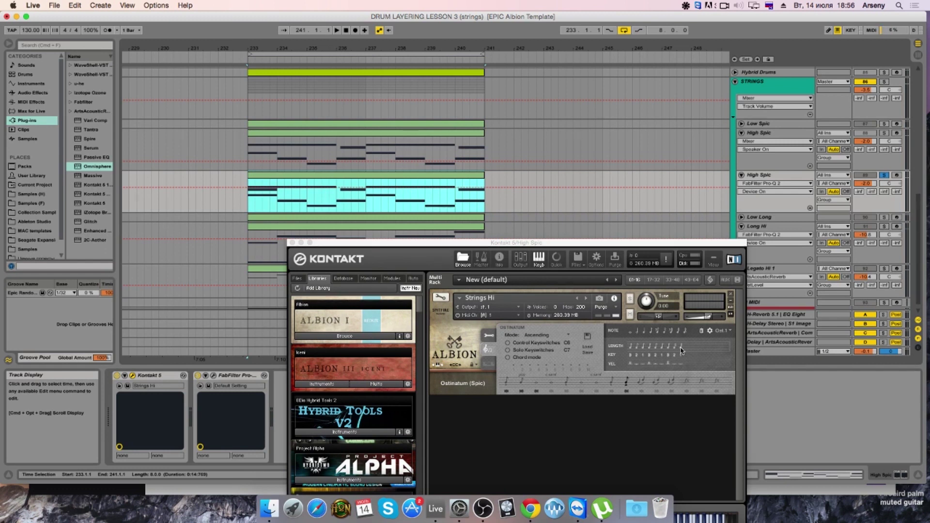
pyautogui.click(701, 334)
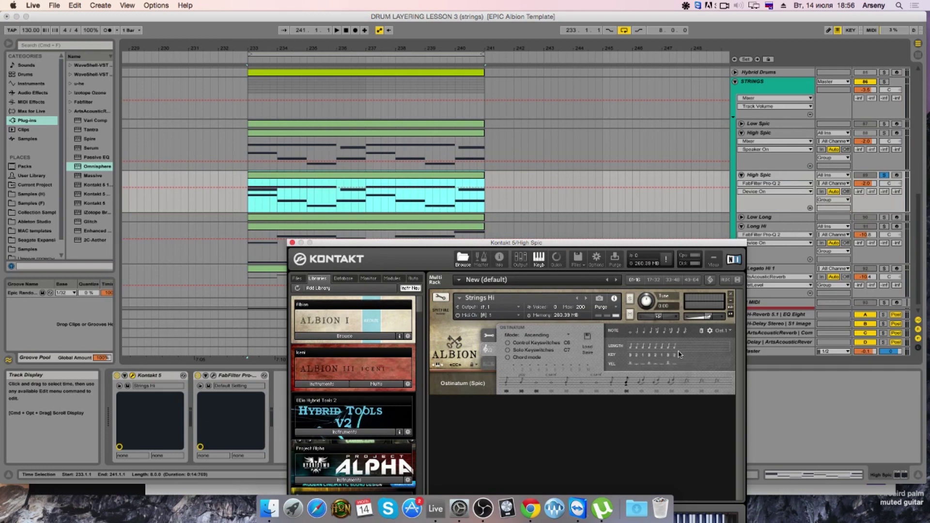
pyautogui.press('space')
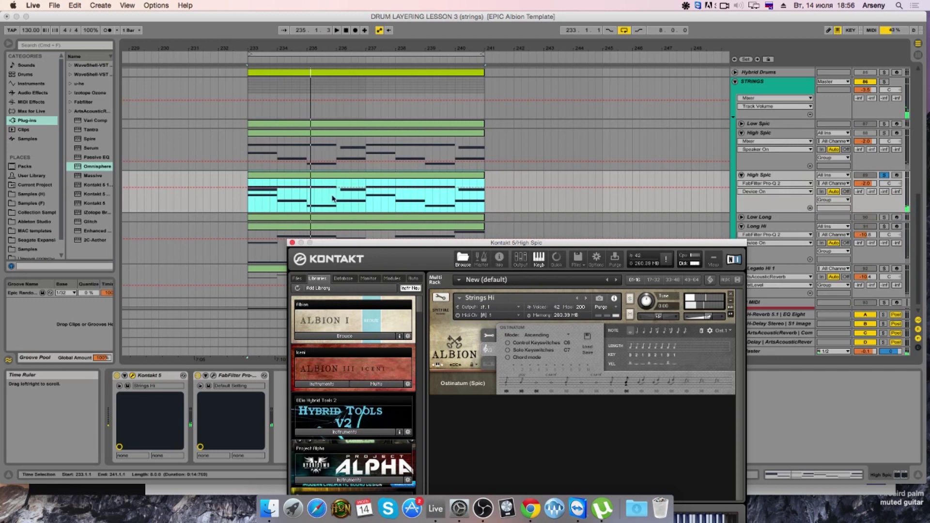
# Step: Open the duplicated clip's notes, close the Kontakt window, and add a C3 note spanning bar 2
pyautogui.click(273, 178)
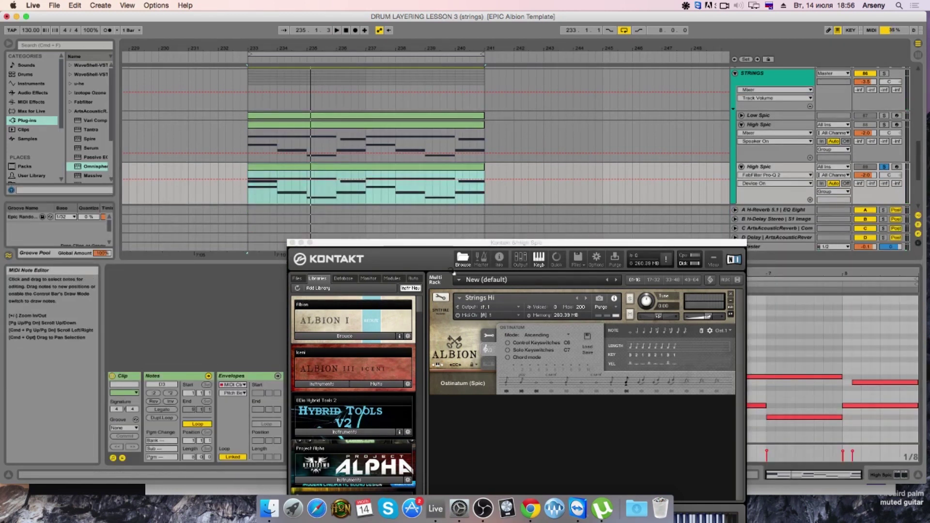
pyautogui.click(292, 242)
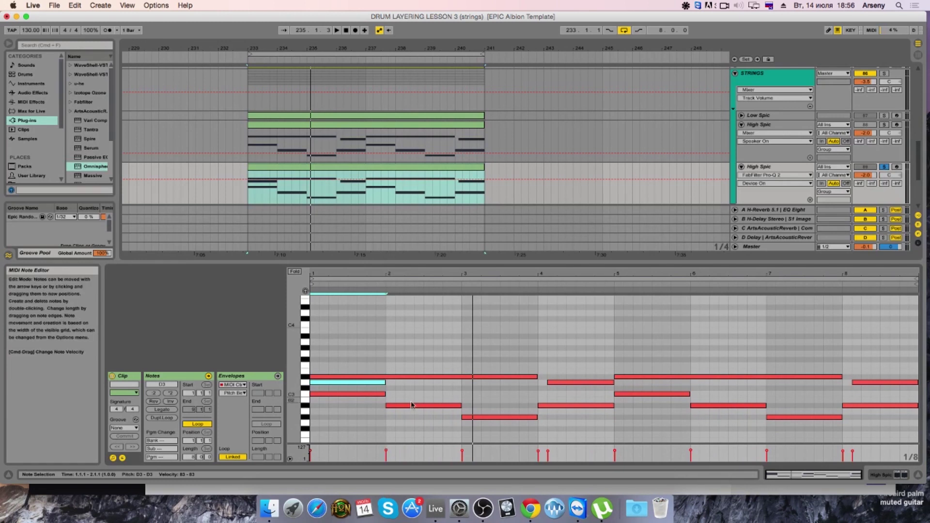
pyautogui.doubleClick(391, 394)
pyautogui.moveTo(393, 393); pyautogui.dragTo(459, 397)
pyautogui.press('space')
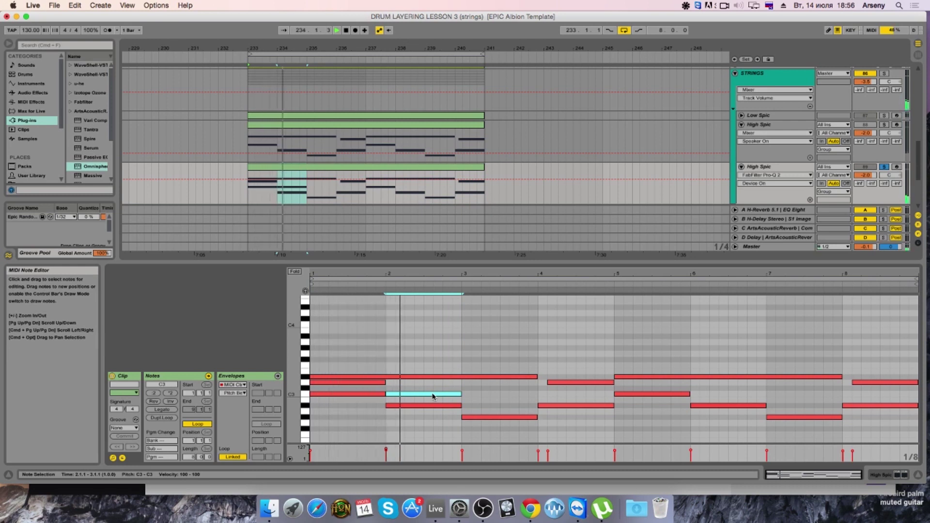
# Step: Raise the new bar 2 note from C3 to D3 and play back the chord
pyautogui.press('space')
pyautogui.moveTo(420, 394); pyautogui.dragTo(414, 388)
pyautogui.press('space')
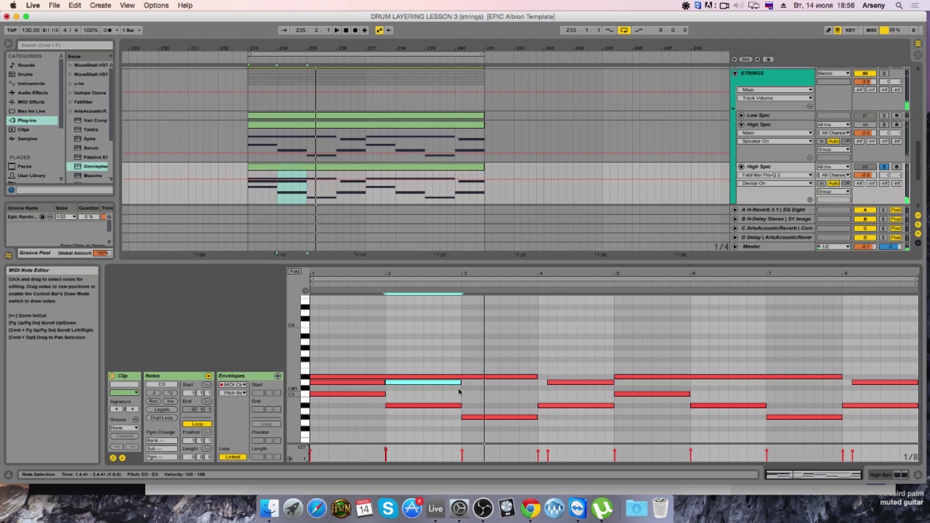
# Step: Add a C3 note spanning bar 3 and audition it with the chord
pyautogui.press('space')
pyautogui.moveTo(469, 393); pyautogui.dragTo(535, 394)
pyautogui.press('space')
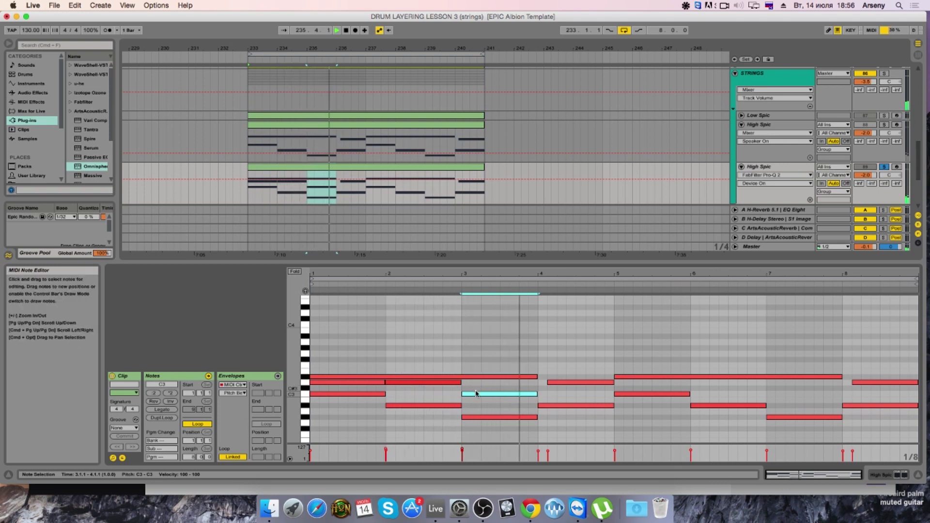
pyautogui.moveTo(475, 396); pyautogui.dragTo(477, 397)
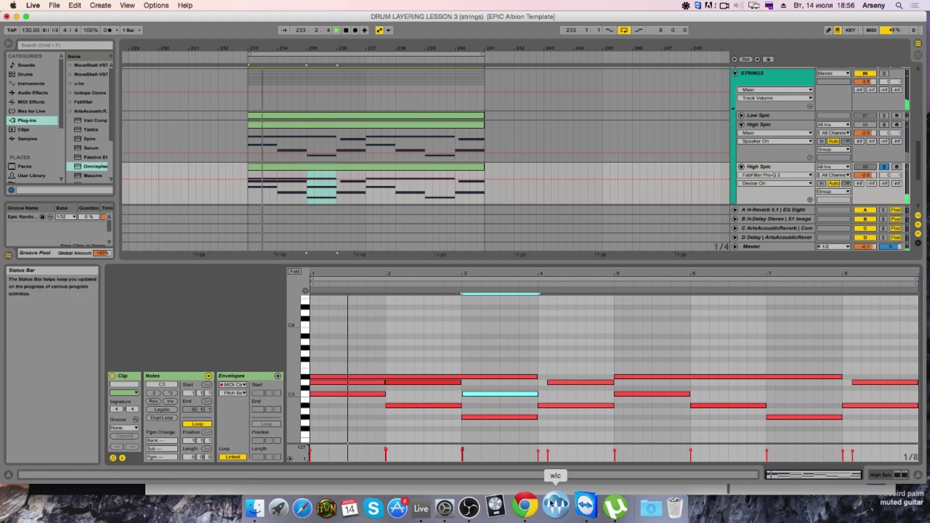
# Step: Check the Twitch stream chat in Chrome and return to Ableton Live
pyautogui.click(530, 508)
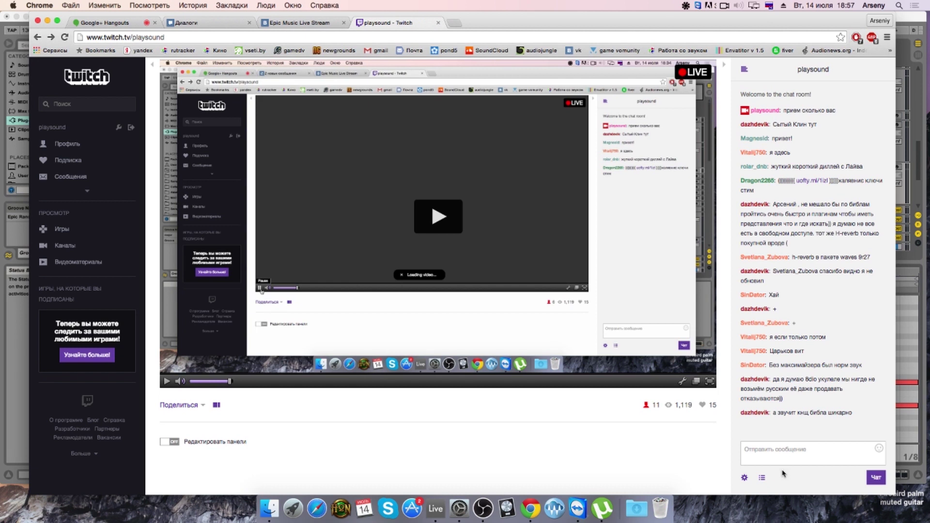
pyautogui.click(775, 454)
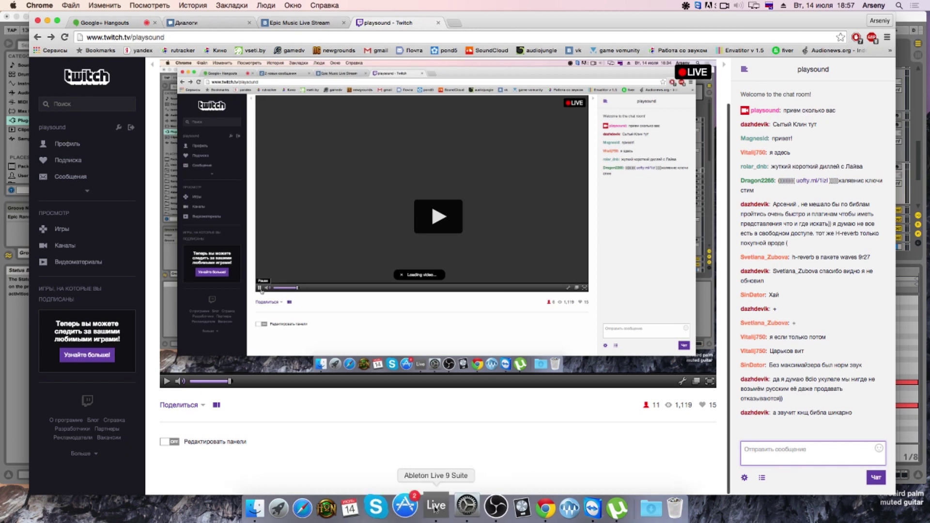
pyautogui.click(436, 507)
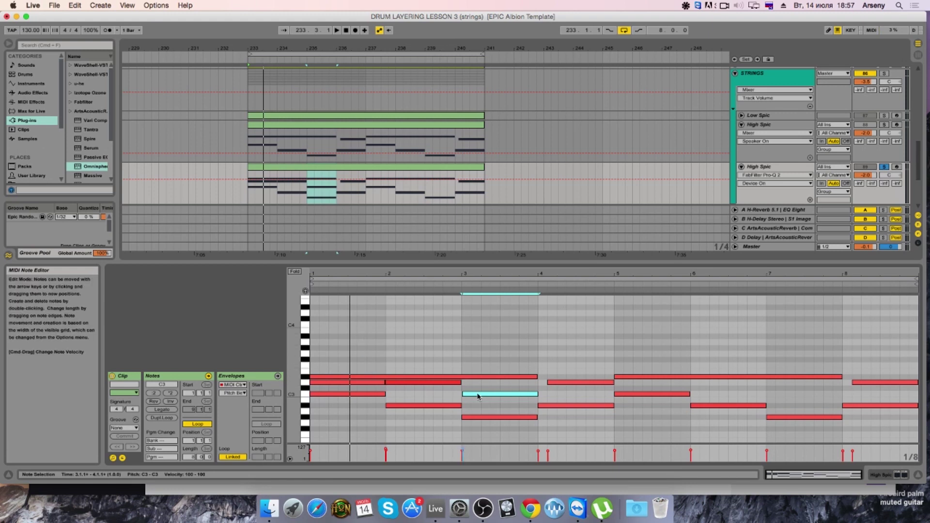
# Step: Replace the misaligned D3 note in bar 2 with one spanning exactly that bar and set its velocity to 78
pyautogui.doubleClick(441, 384)
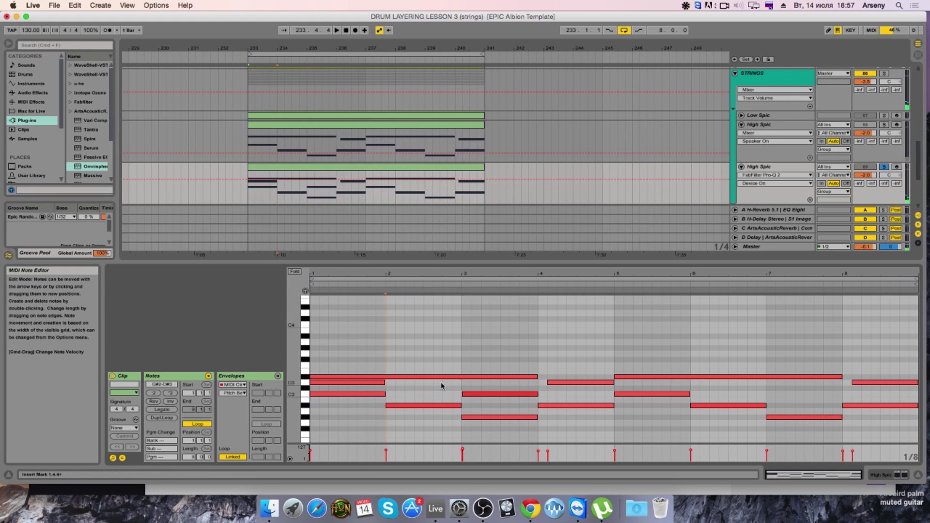
pyautogui.doubleClick(390, 384)
pyautogui.moveTo(393, 383); pyautogui.dragTo(462, 383)
pyautogui.press('space')
pyautogui.moveTo(386, 453); pyautogui.dragTo(386, 457)
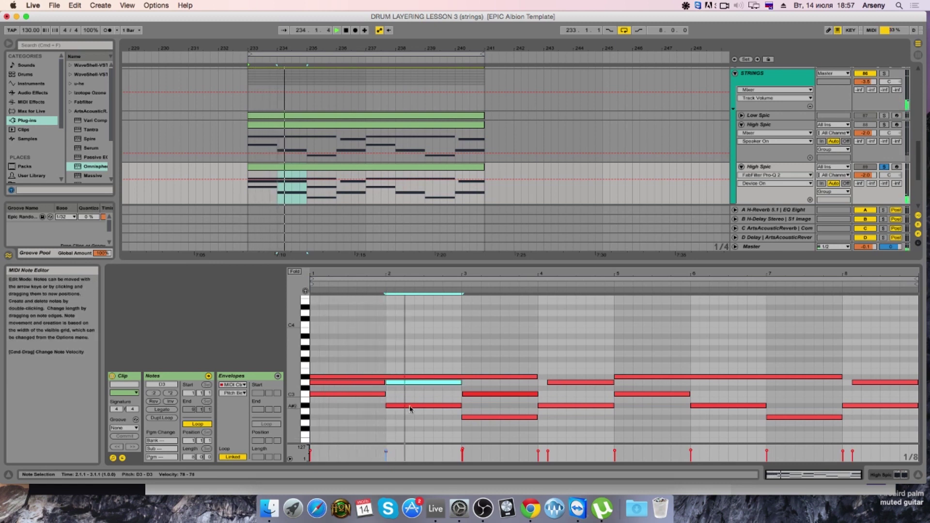
# Step: Split the long D#3 by shortening it to bar 1 and adding separate one-bar D#3 notes in bars 2 and 3
pyautogui.moveTo(536, 375)
pyautogui.mouseDown()
pyautogui.moveTo(386, 377)
pyautogui.moveTo(537, 376)
pyautogui.mouseUp()
pyautogui.doubleClick(390, 377)
pyautogui.doubleClick(468, 376)
pyautogui.press('space')
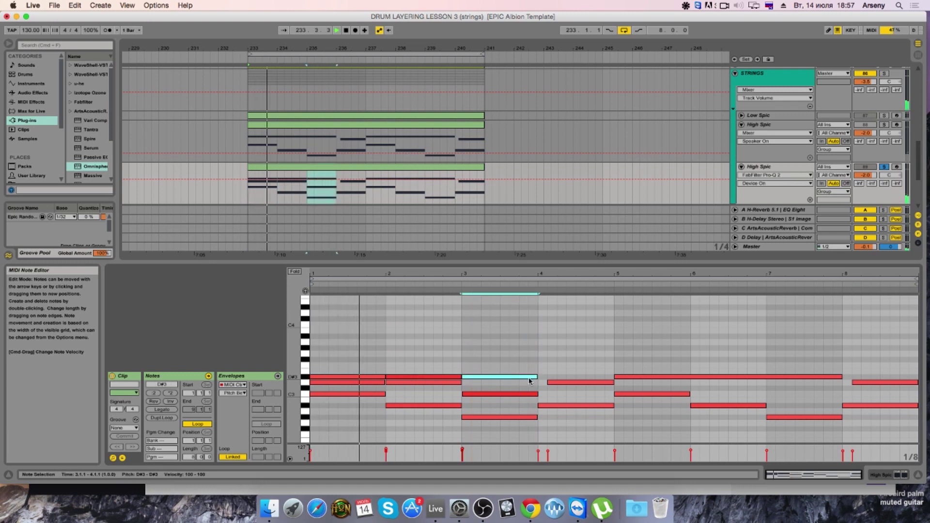
pyautogui.press('space')
# Step: Trim the start of the A#2 note in bar 2 slightly and set the note editor to a fixed 1/8 grid
pyautogui.moveTo(539, 277); pyautogui.dragTo(539, 310)
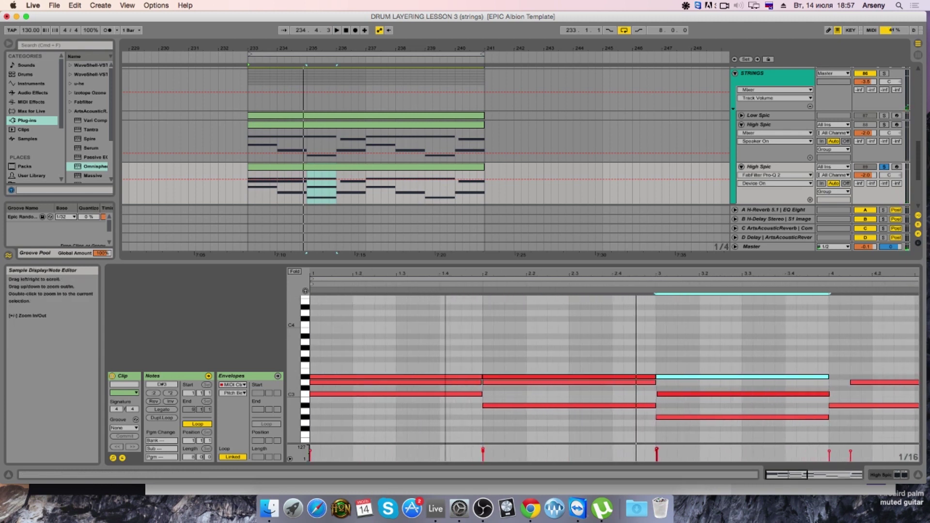
pyautogui.click(539, 377)
pyautogui.click(495, 361)
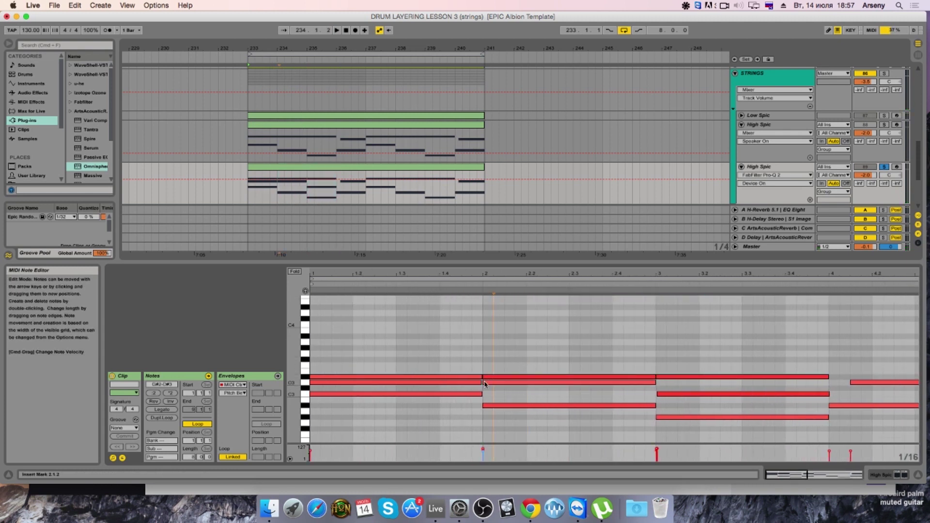
pyautogui.moveTo(483, 405); pyautogui.dragTo(491, 406)
pyautogui.rightClick(491, 407)
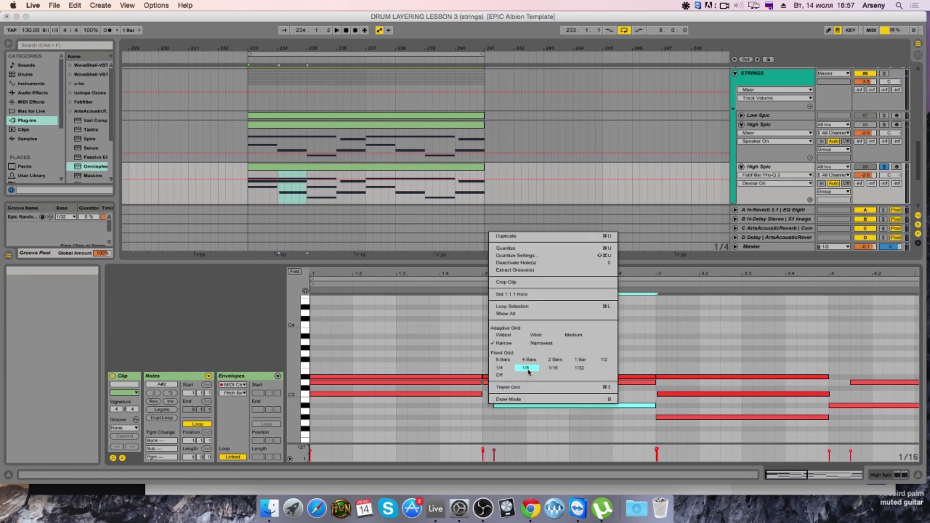
pyautogui.click(527, 370)
# Step: Try staggering the bar 2 chord by starting D3 an eighth note late and A#2 at 2.2, with D#3 shifted slightly
pyautogui.moveTo(494, 404); pyautogui.dragTo(526, 409)
pyautogui.press('space')
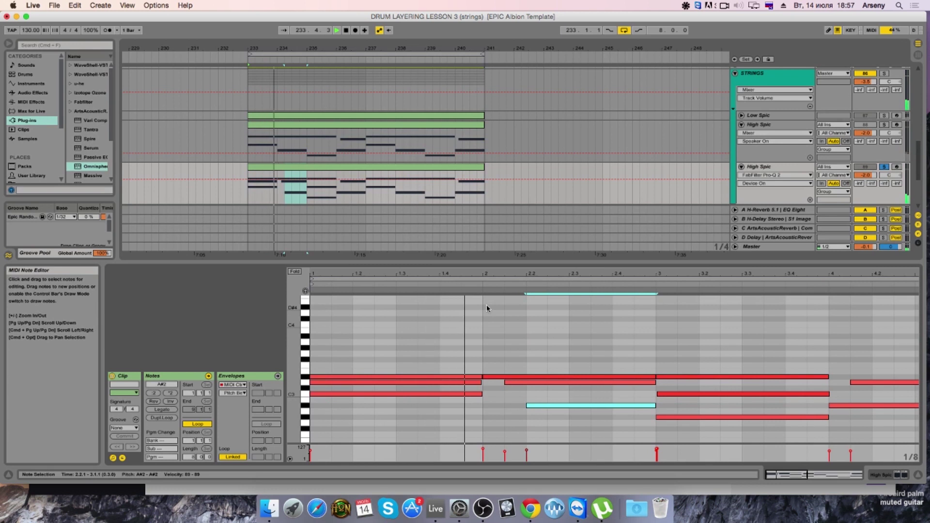
pyautogui.press('space')
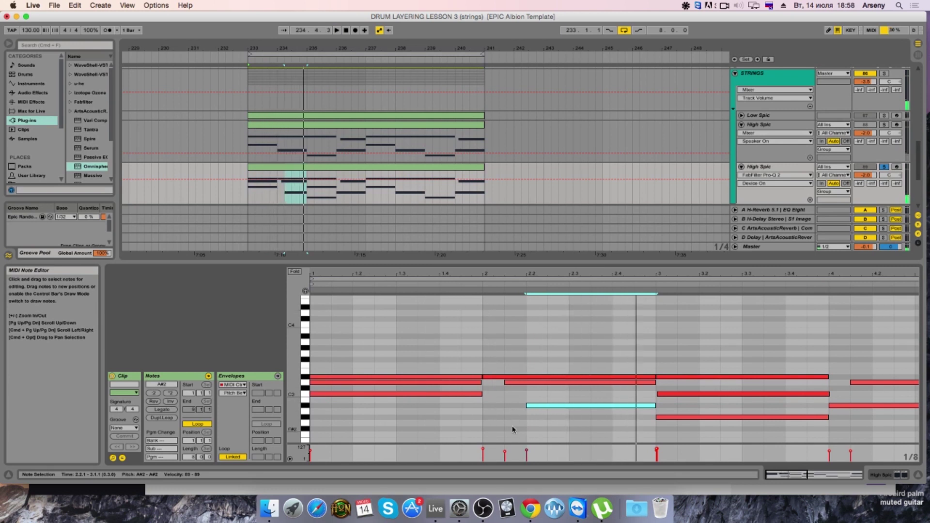
pyautogui.click(487, 377)
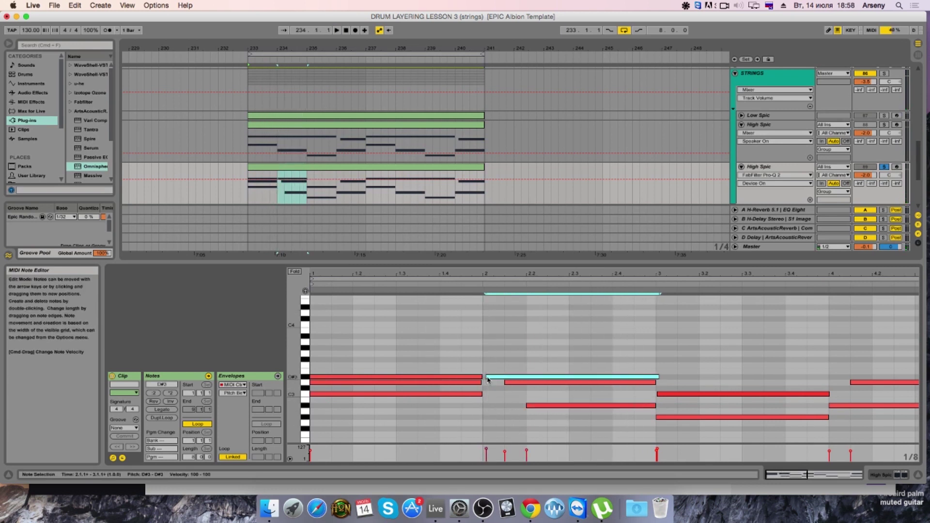
pyautogui.press('super+z')
# Step: Shorten the three bar 1 chord notes so they end just before bar 2, and play back the transition
pyautogui.moveTo(481, 398); pyautogui.dragTo(311, 372)
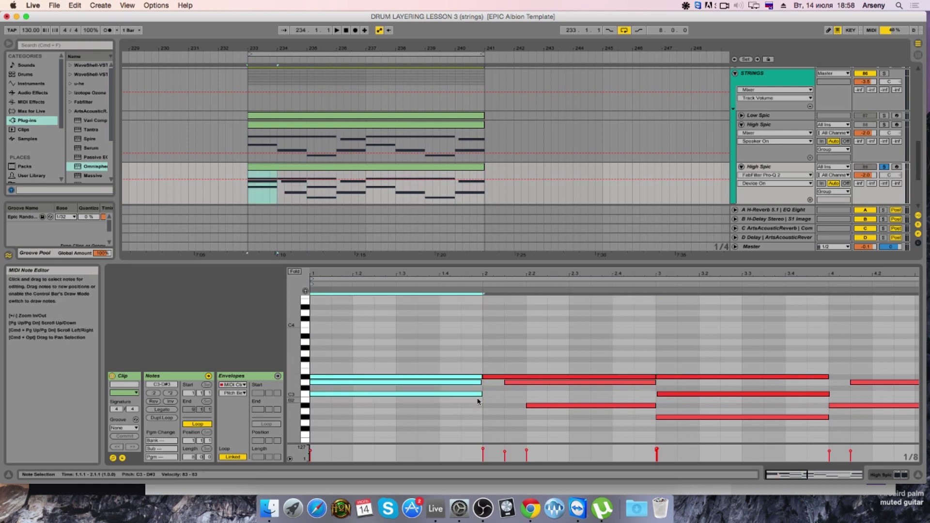
pyautogui.press('space')
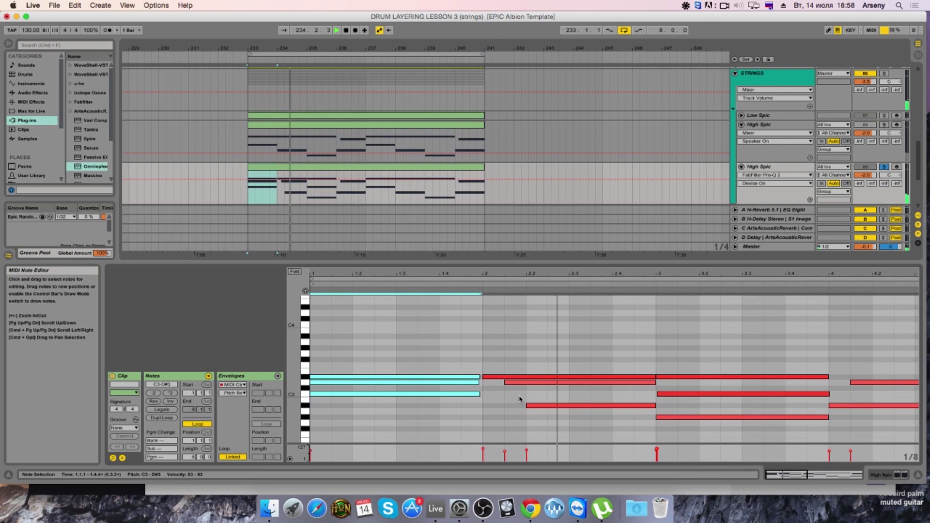
# Step: Extend the D3 and A#2 notes back to the start of bar 2 and play the chord change
pyautogui.moveTo(506, 382); pyautogui.dragTo(484, 384)
pyautogui.moveTo(527, 405); pyautogui.dragTo(483, 405)
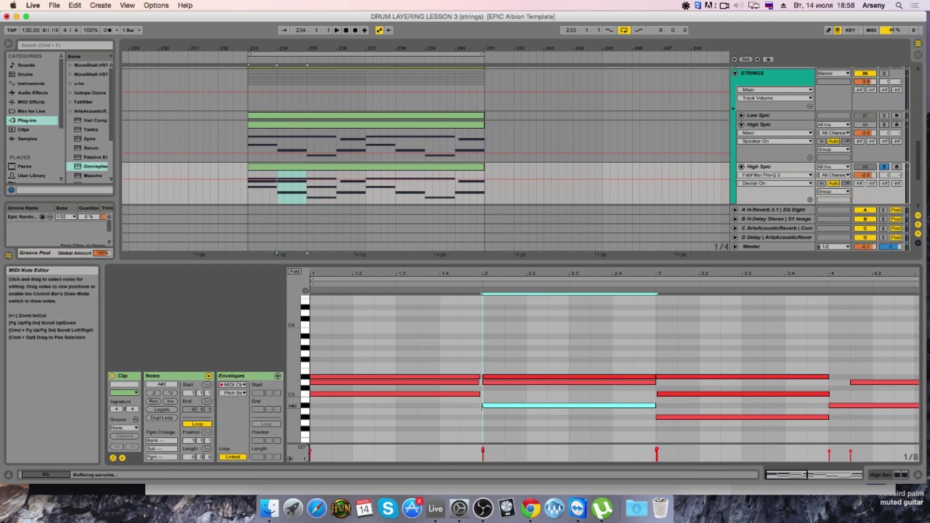
pyautogui.press('space')
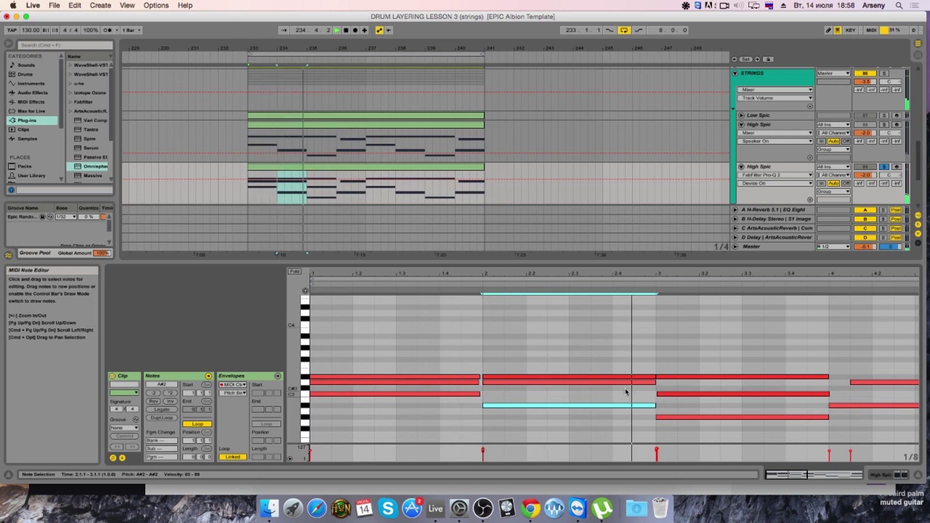
# Step: Shorten the three-note chords in bars 2 and 3 so each ends just before the following bar
pyautogui.click(661, 376)
pyautogui.moveTo(663, 389); pyautogui.dragTo(647, 410)
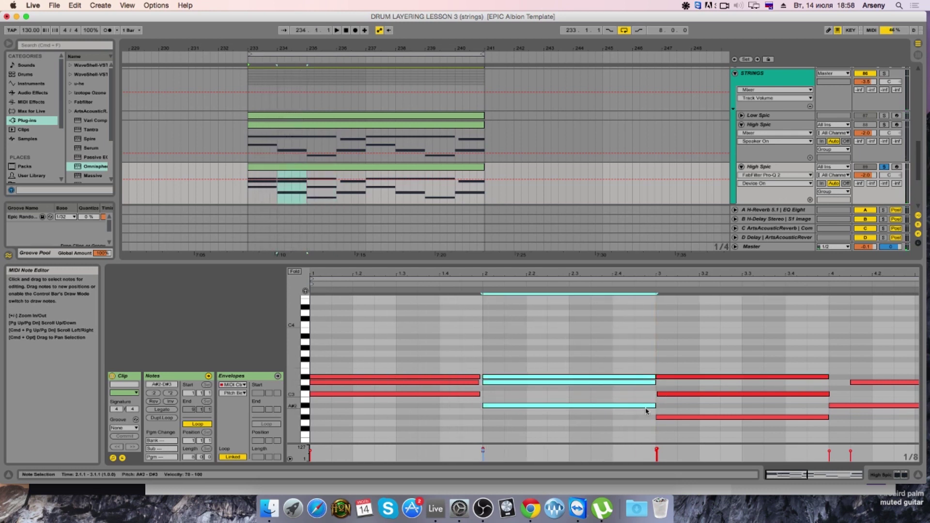
pyautogui.press('space')
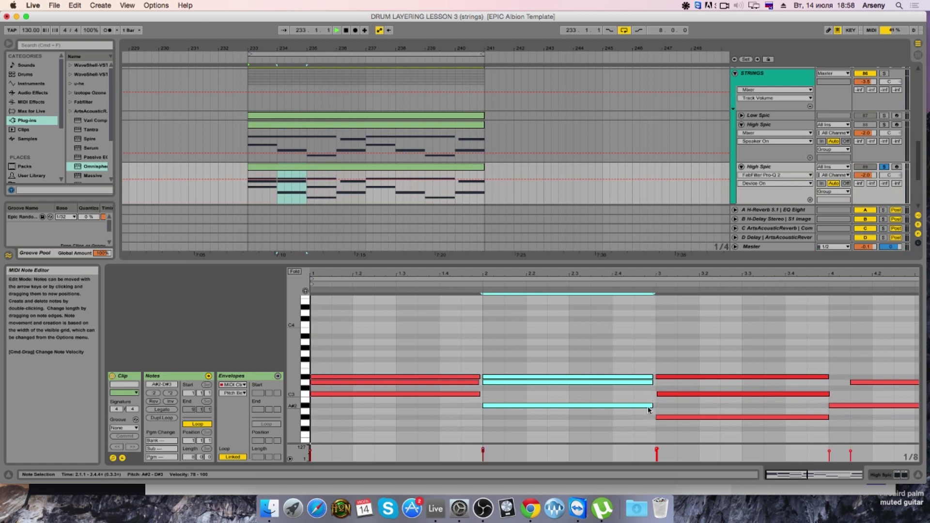
pyautogui.moveTo(737, 357); pyautogui.dragTo(755, 432)
pyautogui.moveTo(829, 417); pyautogui.dragTo(825, 417)
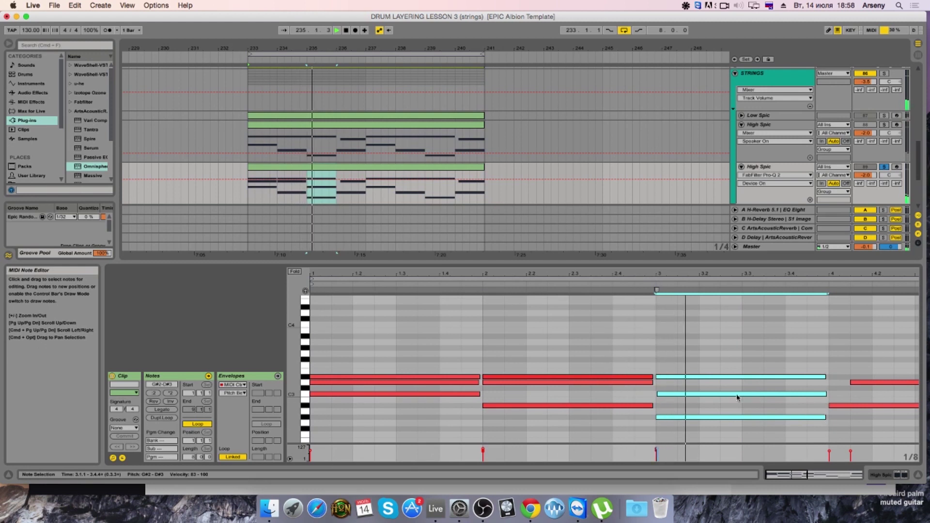
# Step: Replace the C3 note in bar 3 with a new one and lengthen it to span the whole bar
pyautogui.click(670, 394)
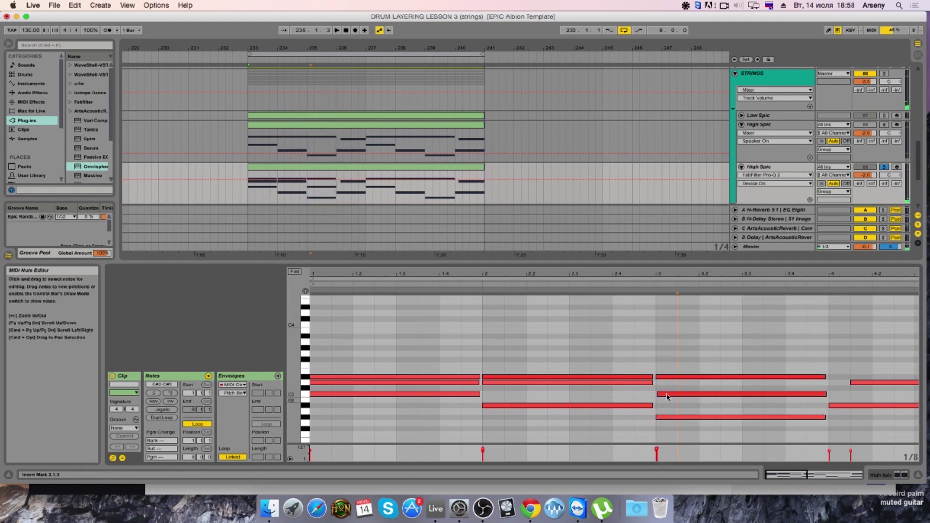
pyautogui.doubleClick(668, 396)
pyautogui.doubleClick(667, 395)
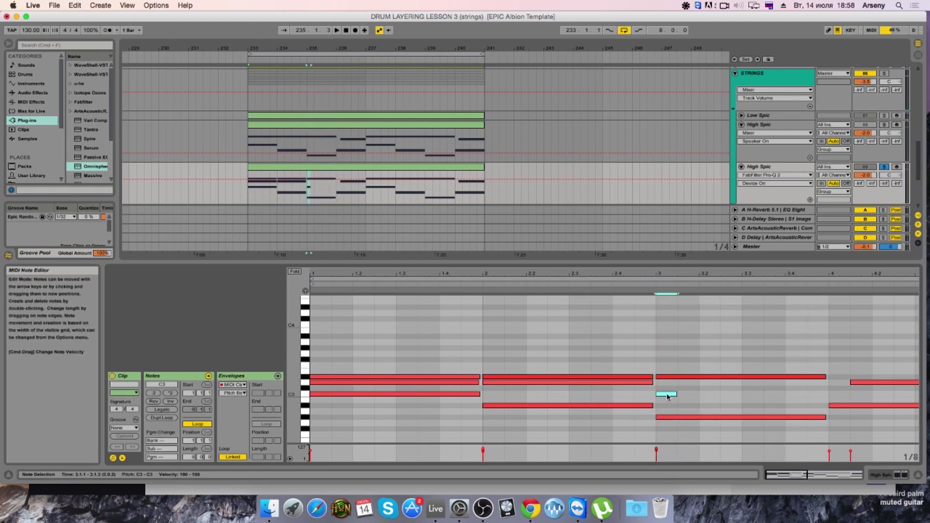
pyautogui.moveTo(679, 398); pyautogui.dragTo(818, 397)
# Step: Raise the bar 3 C3 note to D3 and play the chord progression
pyautogui.moveTo(418, 278); pyautogui.dragTo(416, 271)
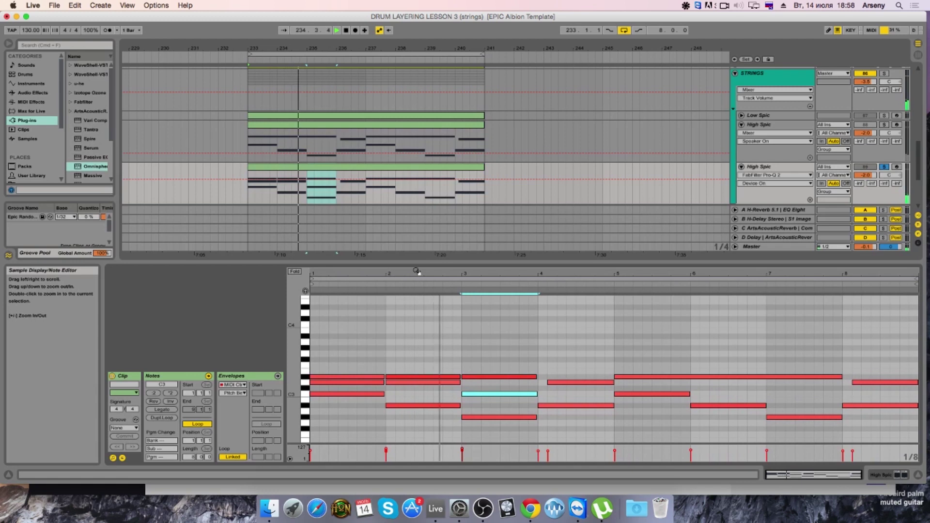
pyautogui.moveTo(306, 373); pyautogui.dragTo(366, 372)
pyautogui.moveTo(489, 404); pyautogui.dragTo(488, 390)
pyautogui.press('space')
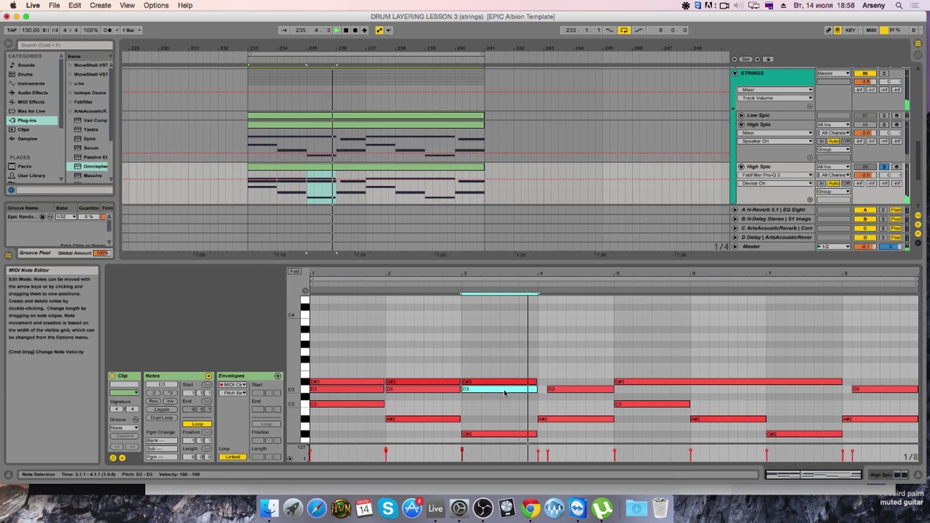
# Step: Move the bar 4 D3 note to the start of its bar and slightly trim the end of the bar 3 D#3
pyautogui.moveTo(558, 391); pyautogui.dragTo(553, 397)
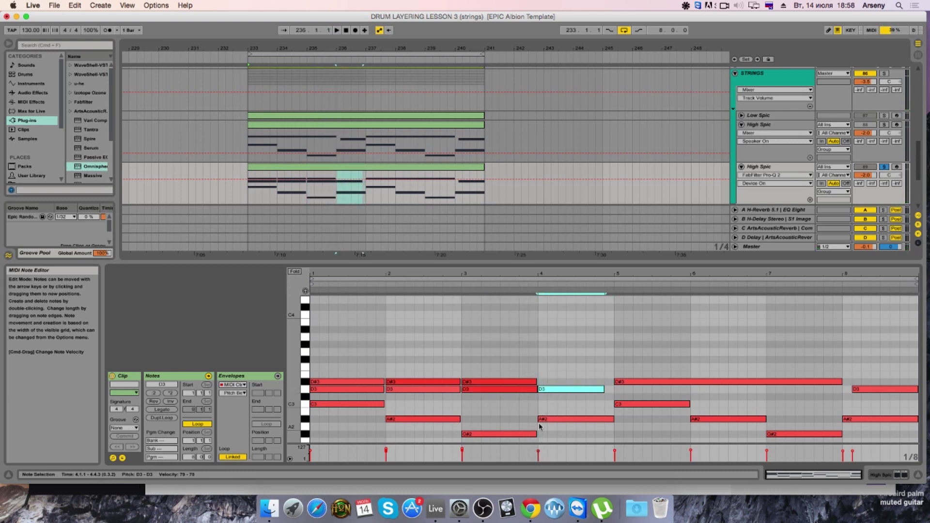
pyautogui.moveTo(464, 375); pyautogui.dragTo(532, 400)
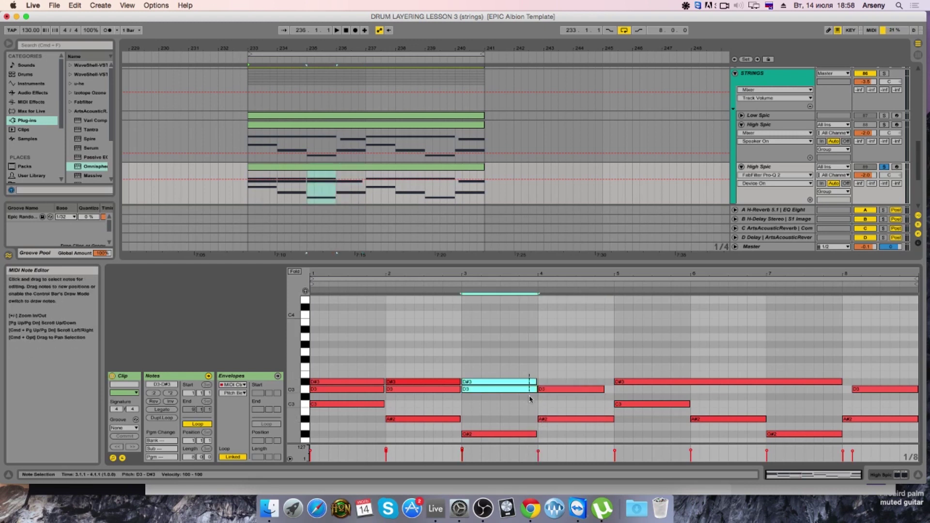
pyautogui.click(536, 376)
pyautogui.doubleClick(532, 367)
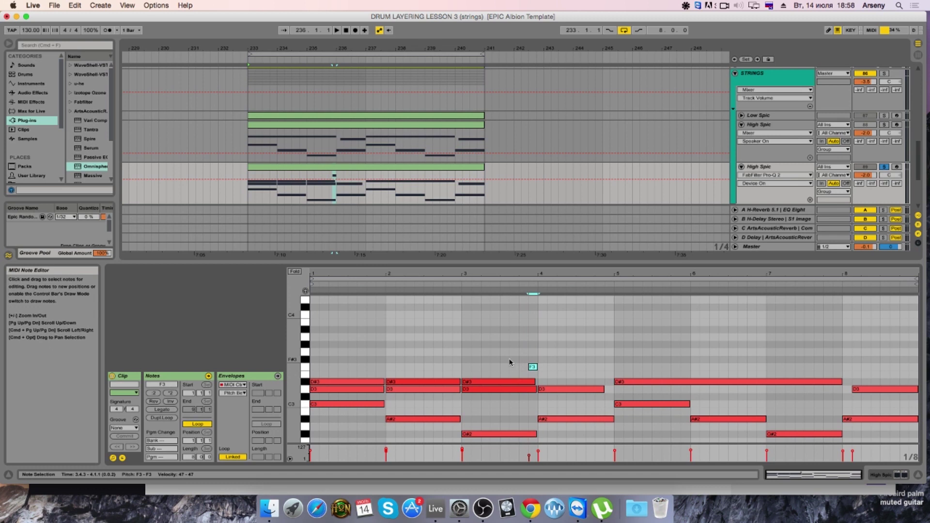
pyautogui.press('Delete')
pyautogui.click(525, 375)
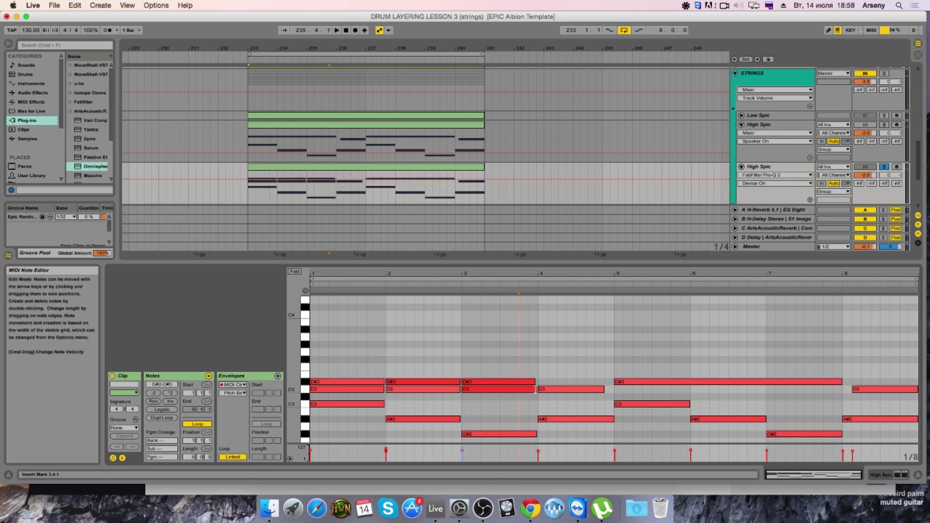
pyautogui.press('space')
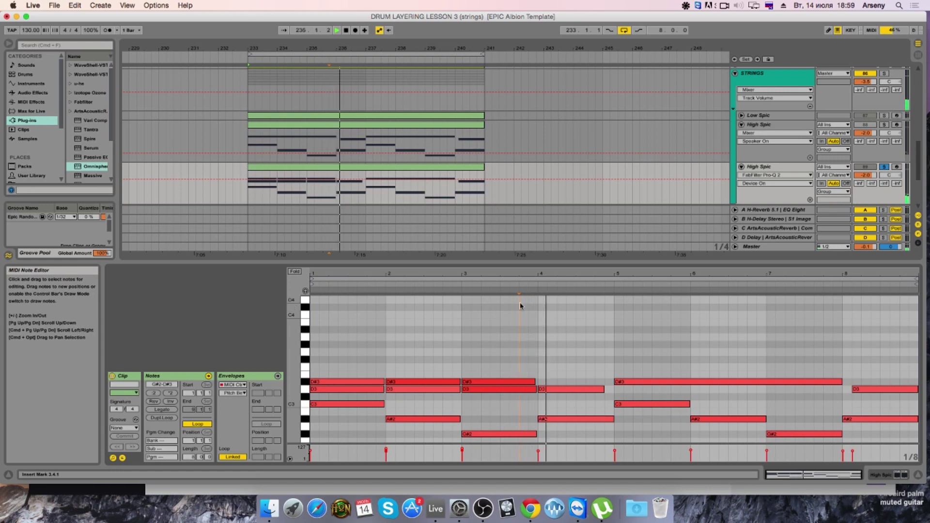
# Step: Add a C3 note at the start of bar 4 and lengthen it to span the whole bar
pyautogui.moveTo(557, 274); pyautogui.dragTo(599, 375)
pyautogui.press('space')
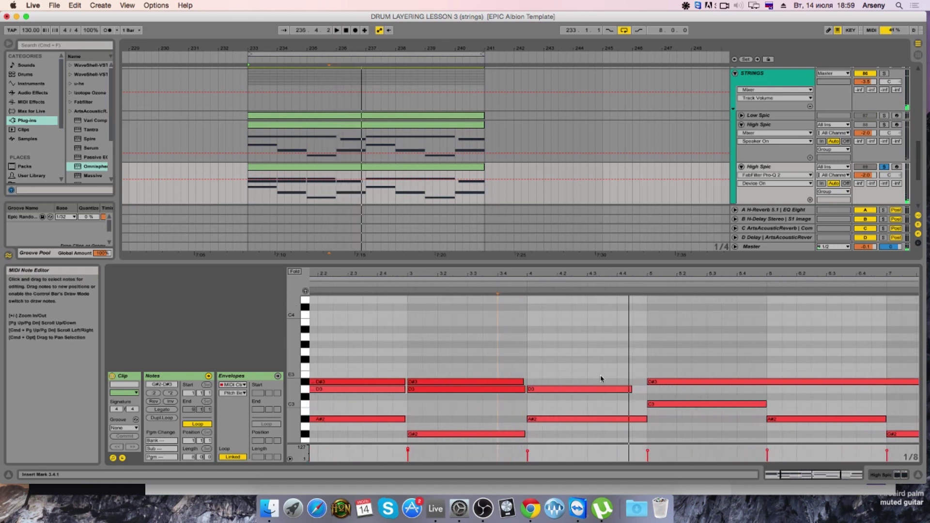
pyautogui.doubleClick(538, 405)
pyautogui.moveTo(541, 404); pyautogui.dragTo(640, 405)
# Step: Set the note editor to a fixed 1/16 grid and make the three bar 4 notes end just before bar 5
pyautogui.rightClick(657, 407)
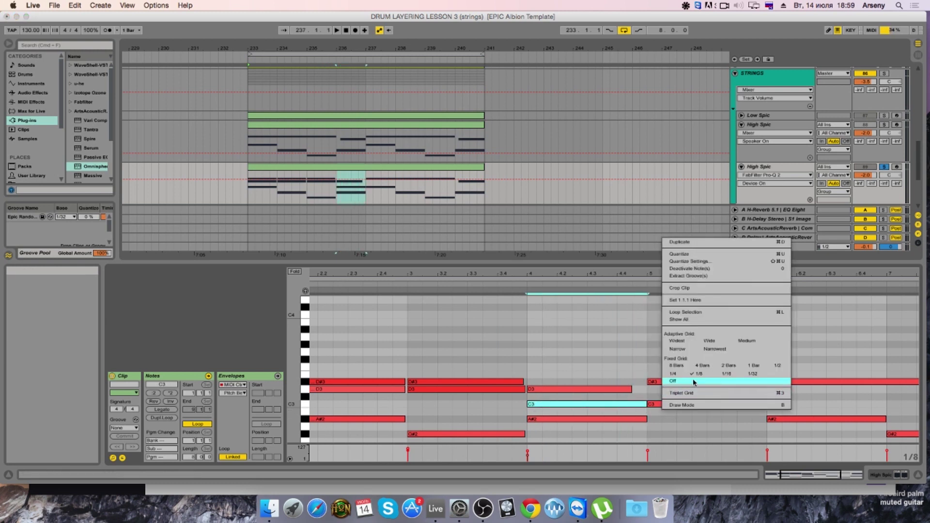
pyautogui.click(727, 377)
pyautogui.moveTo(631, 389); pyautogui.dragTo(640, 419)
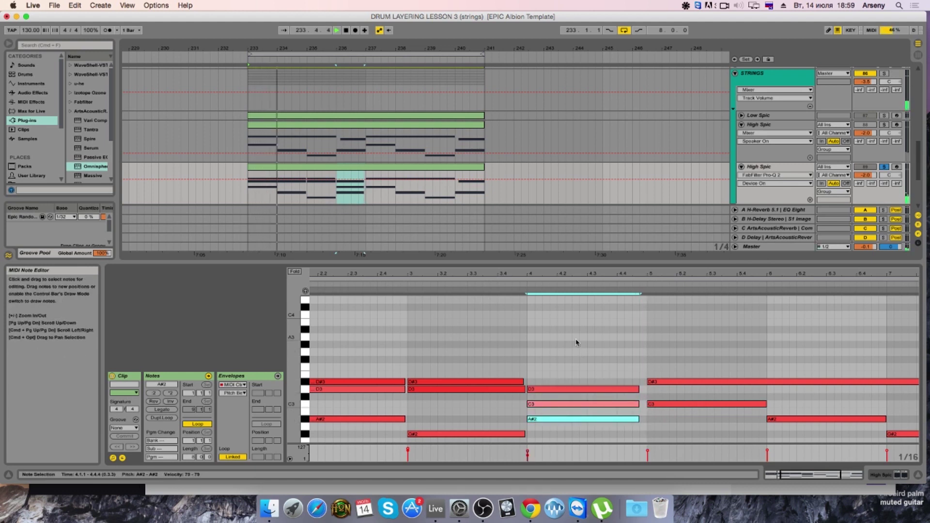
# Step: Adjust the velocity of the C3 note in bar 4 and listen to the first four bars
pyautogui.moveTo(548, 274); pyautogui.dragTo(548, 261)
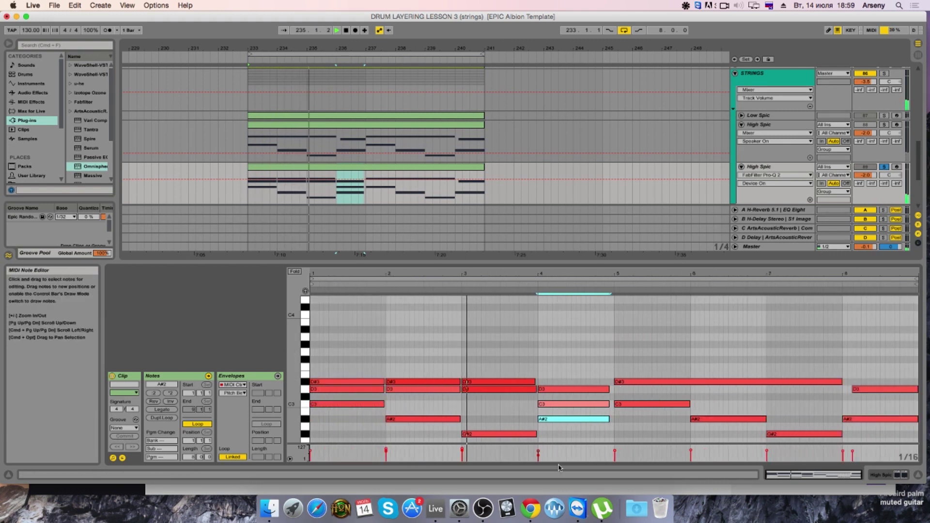
pyautogui.click(550, 405)
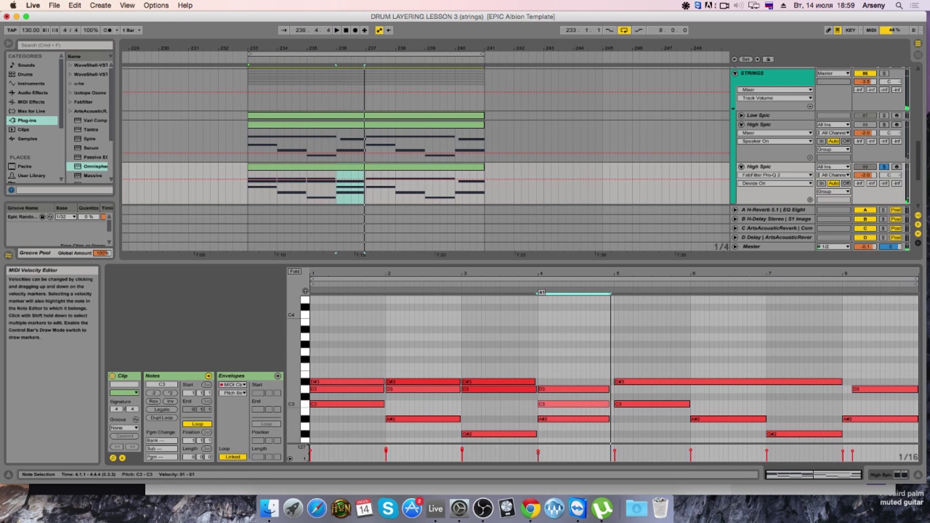
pyautogui.click(537, 284)
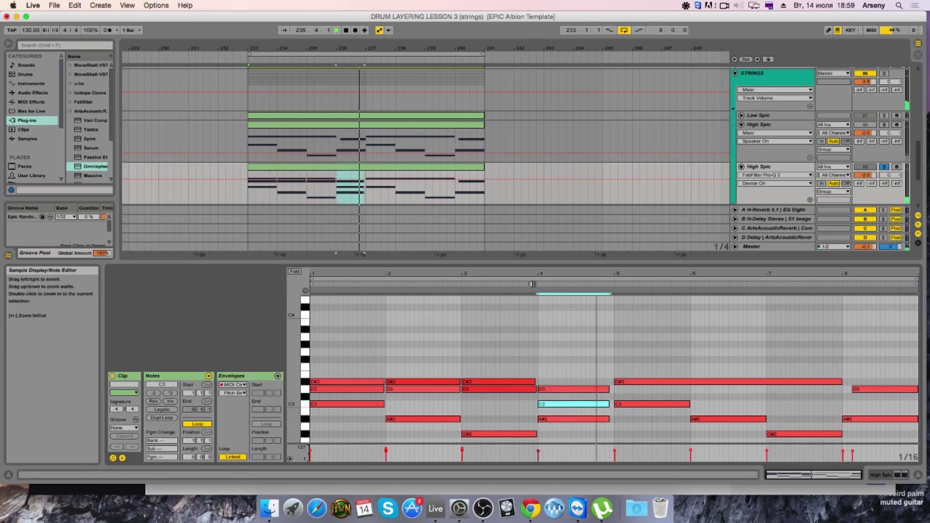
pyautogui.press('space')
# Step: Replace the notes in bars 5 to 8 with a duplicate of the bar 1 to 4 chords, aligned to bar 5
pyautogui.moveTo(649, 348); pyautogui.dragTo(915, 443)
pyautogui.press('Delete')
pyautogui.moveTo(605, 345); pyautogui.dragTo(259, 459)
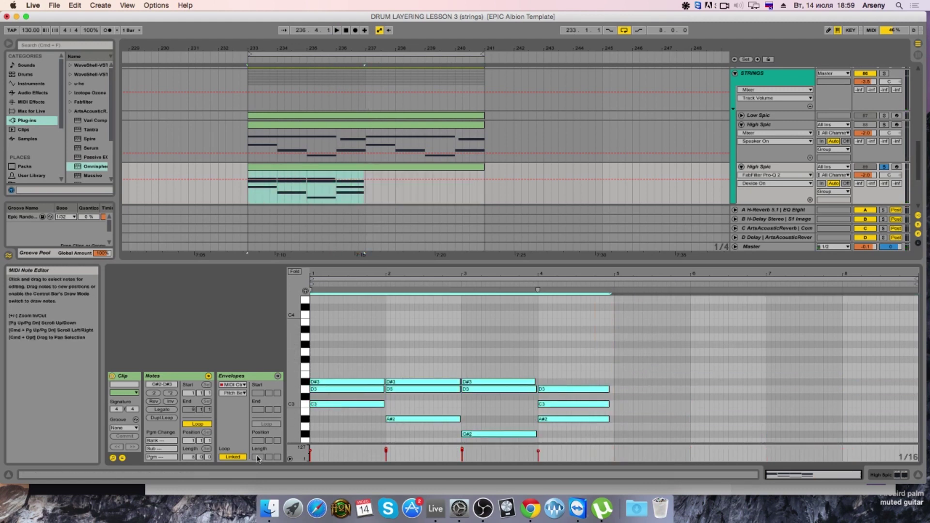
pyautogui.press('super+d')
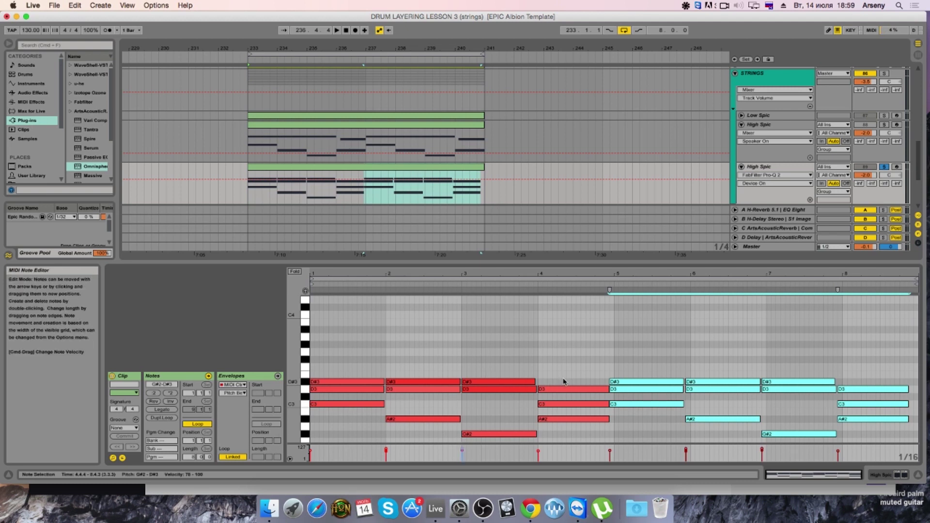
pyautogui.press('Right')
# Step: Transpose all the clip's notes up one octave and play them with the whole STRINGS group soloed
pyautogui.click(686, 349)
pyautogui.press('super+a')
pyautogui.hotkey('shift', 'Up')
pyautogui.press('space')
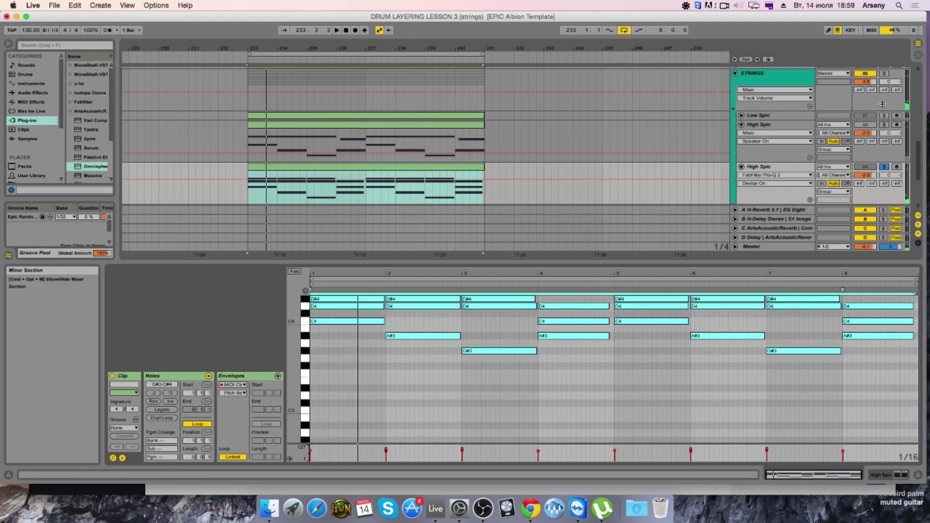
pyautogui.click(884, 73)
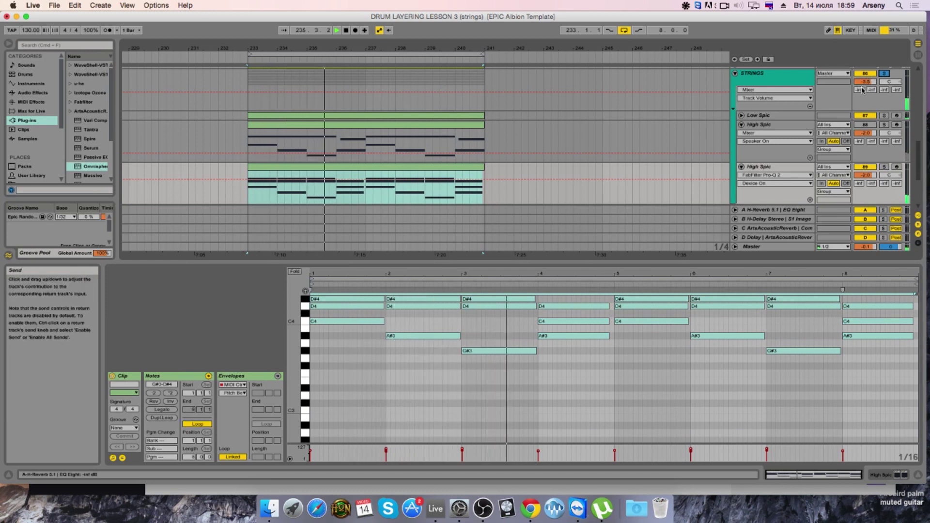
pyautogui.press('space')
# Step: Raise the G#3 note in bar 3 to A#3 and play the part
pyautogui.click(490, 351)
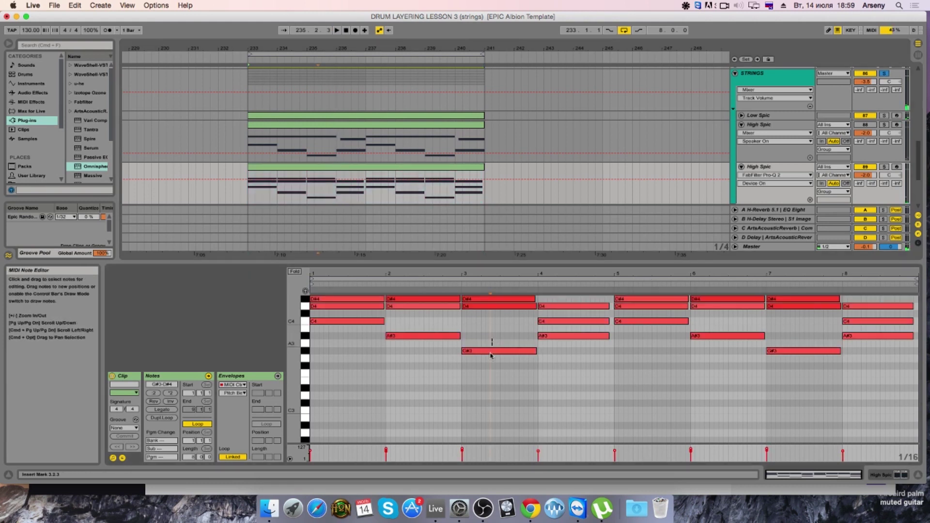
pyautogui.click(474, 350)
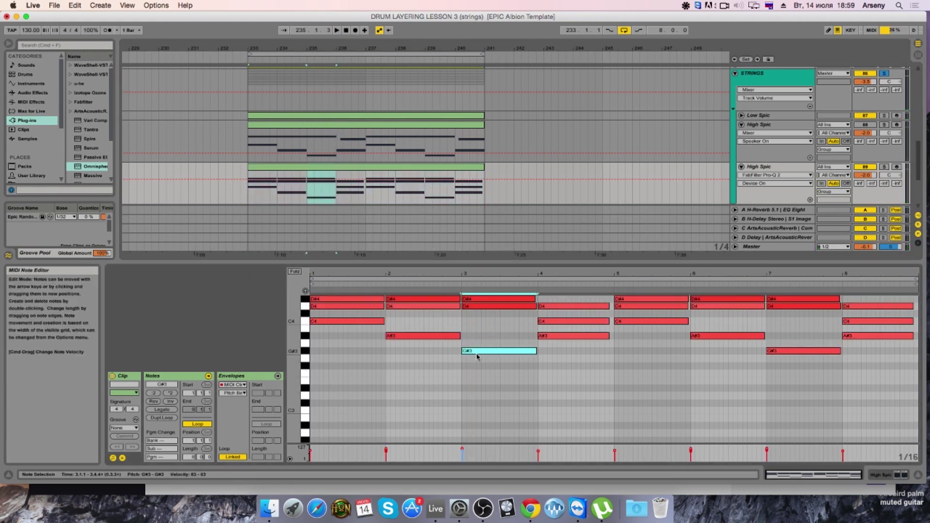
pyautogui.press('Up')
pyautogui.press('Up')
pyautogui.press('space')
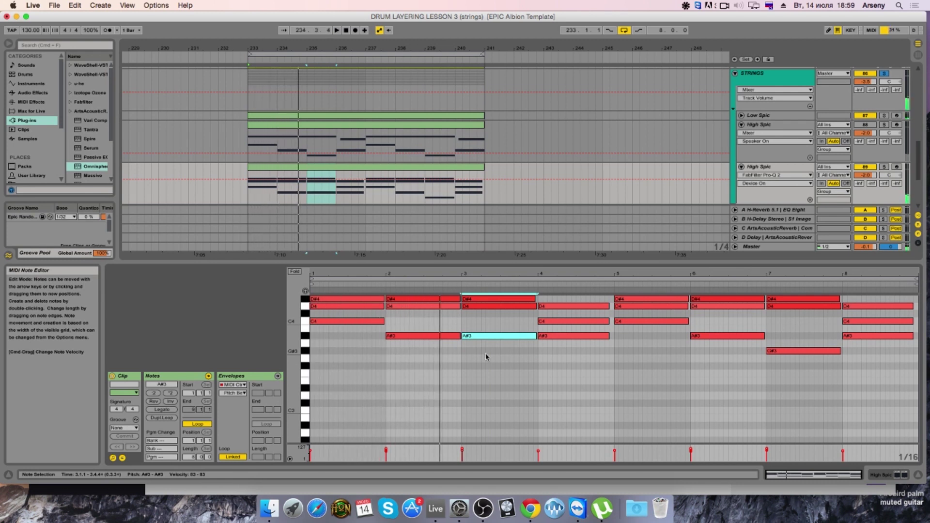
# Step: Select all the clip's notes and slightly lower their velocities during playback
pyautogui.click(485, 357)
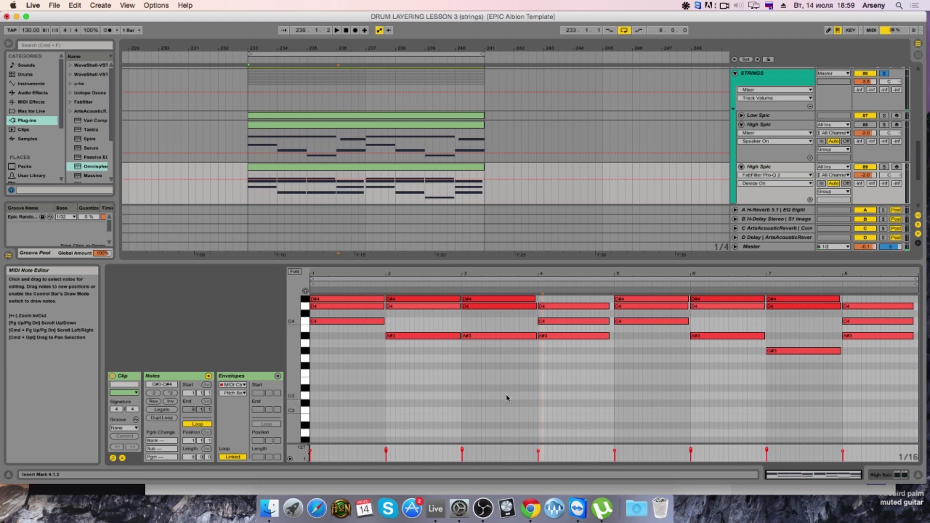
pyautogui.press('super+a')
pyautogui.press('space')
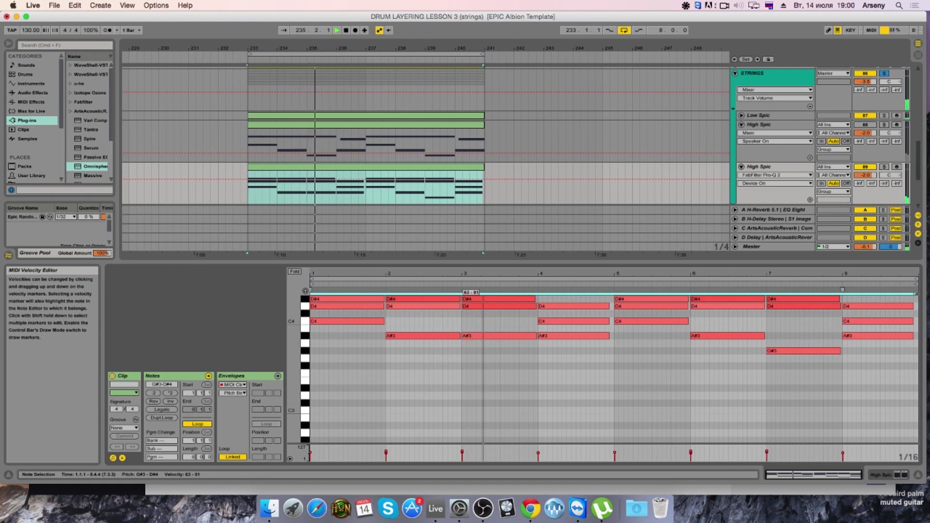
pyautogui.click(508, 394)
pyautogui.scroll(3, 509, 395)
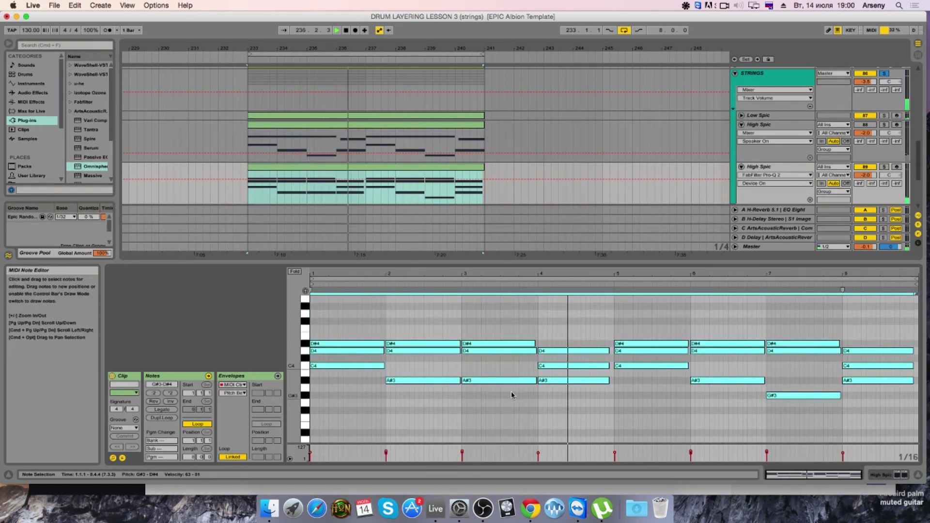
# Step: Raise the G#3 note in bar 7 to A#3 and select all the clip's notes
pyautogui.click(789, 395)
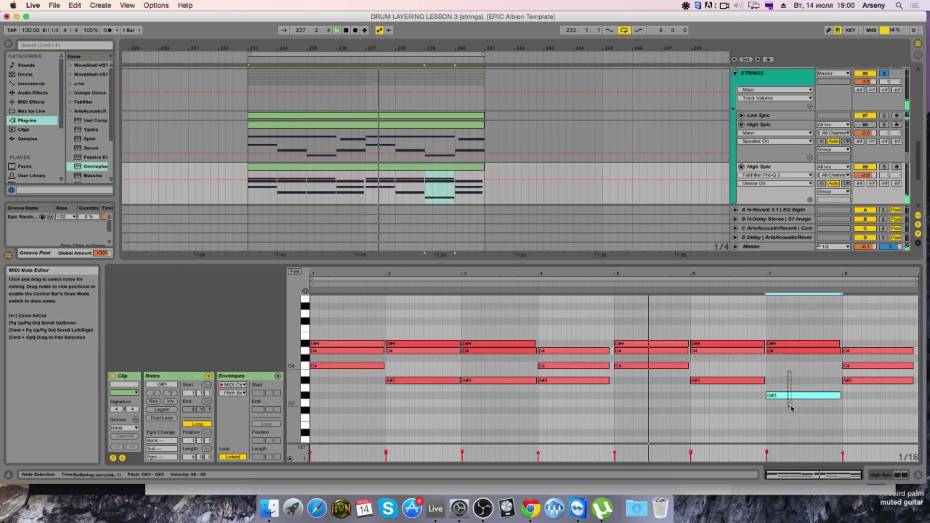
pyautogui.press('Up')
pyautogui.press('Up')
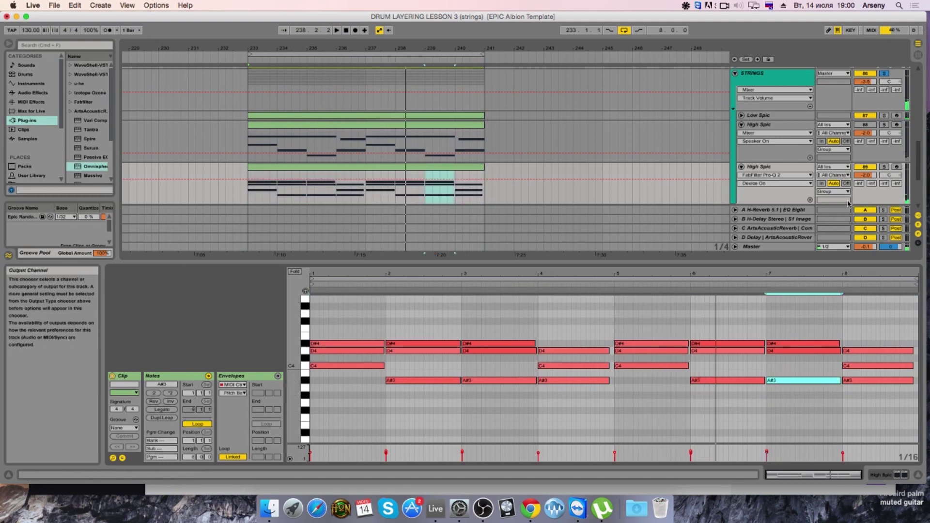
pyautogui.moveTo(877, 331); pyautogui.dragTo(299, 427)
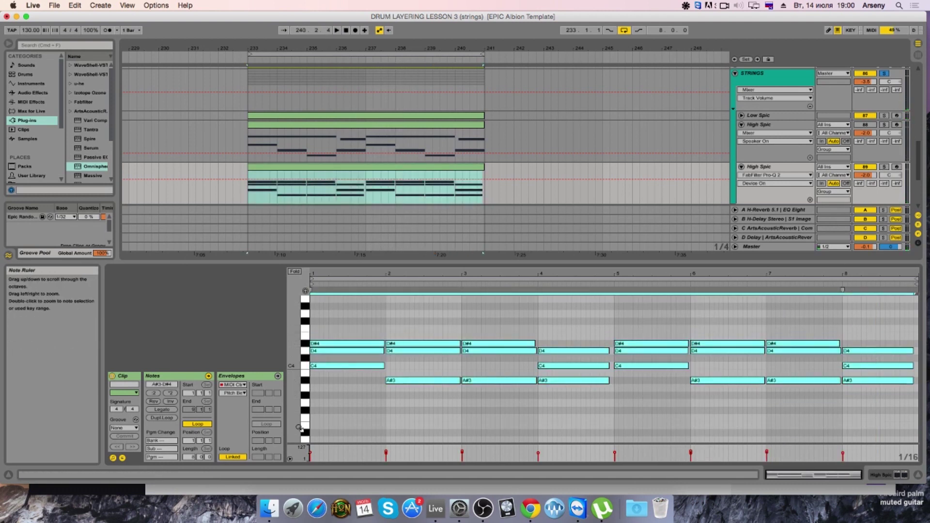
# Step: Solo the chordal High Spic track during playback and adjust its ostinatum velocities in Kontakt
pyautogui.scroll(3, 299, 428)
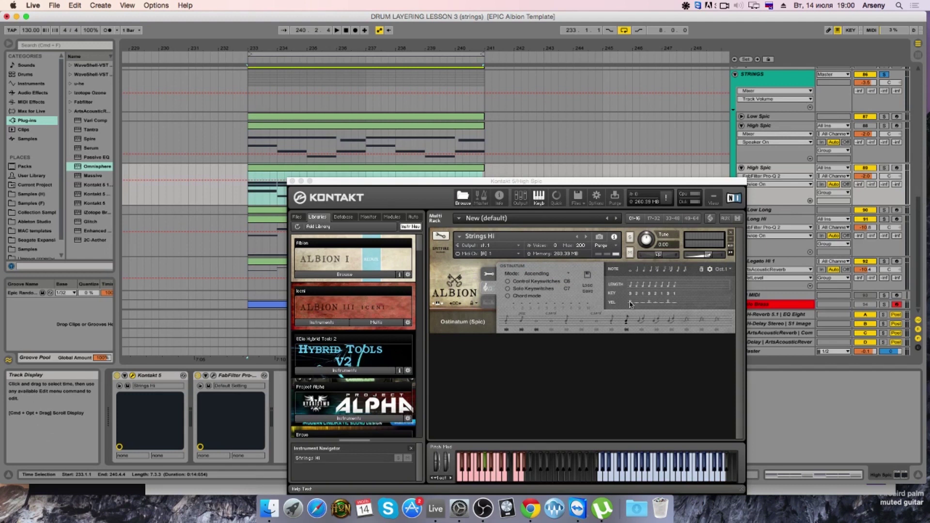
pyautogui.press('space')
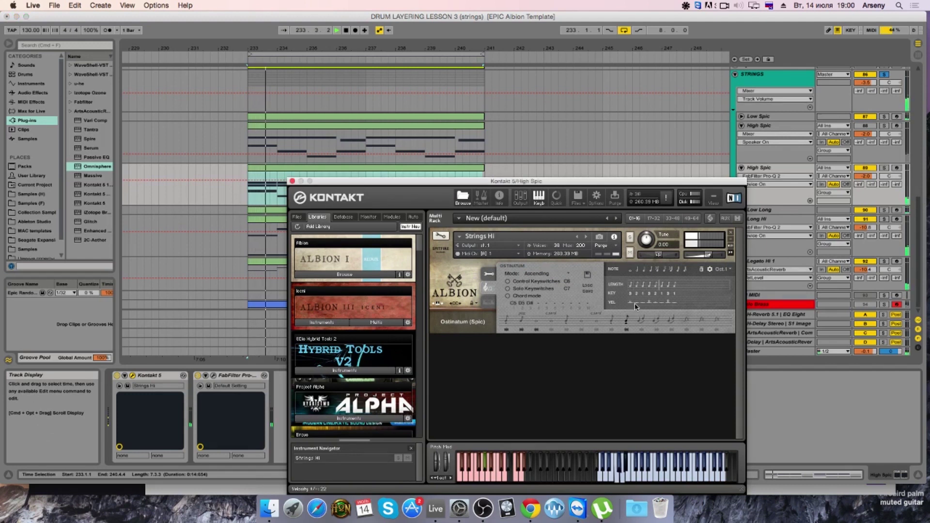
pyautogui.click(884, 168)
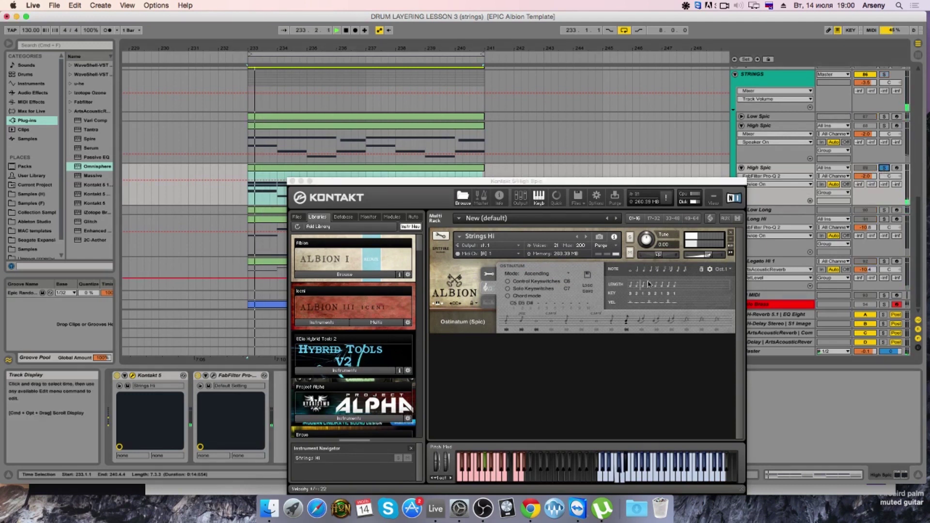
pyautogui.click(632, 305)
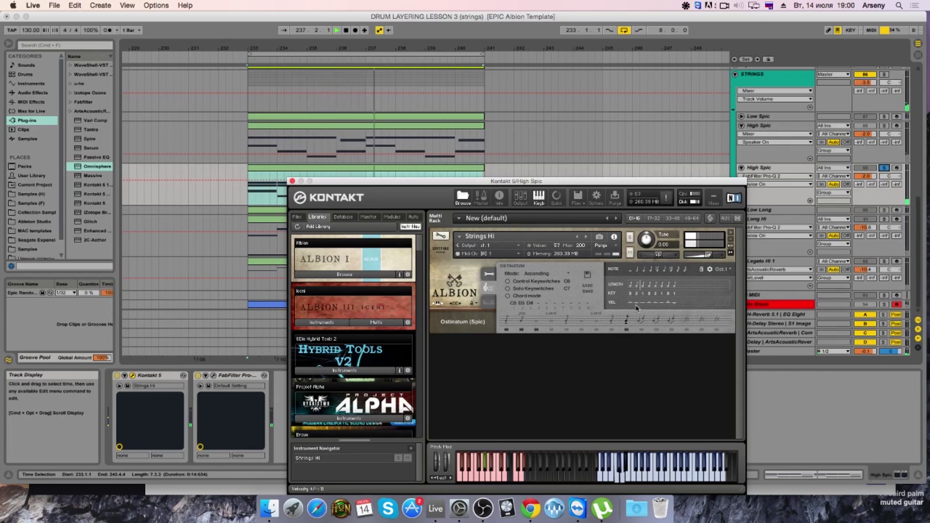
# Step: Raise the High Spic track volume to -0.2 dB and further adjust its ostinatum velocities during playback
pyautogui.moveTo(865, 176); pyautogui.dragTo(865, 172)
pyautogui.click(253, 49)
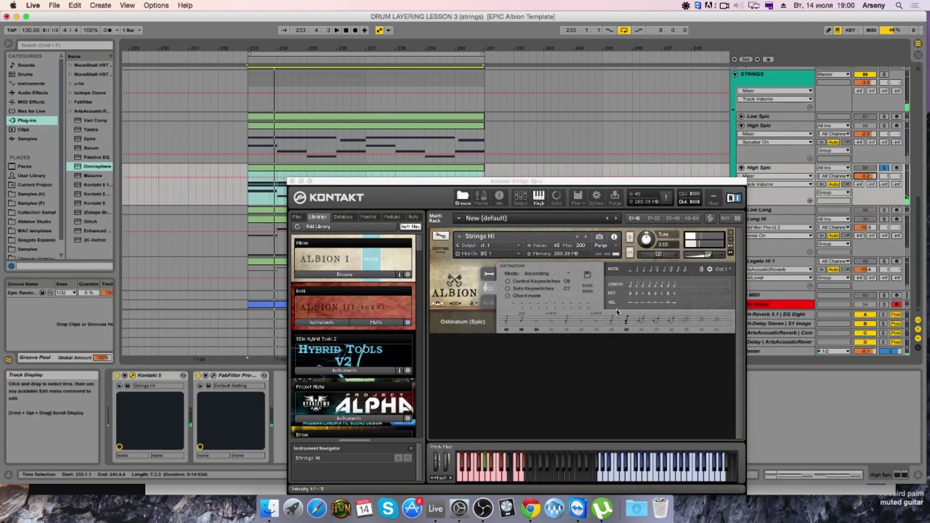
pyautogui.click(654, 306)
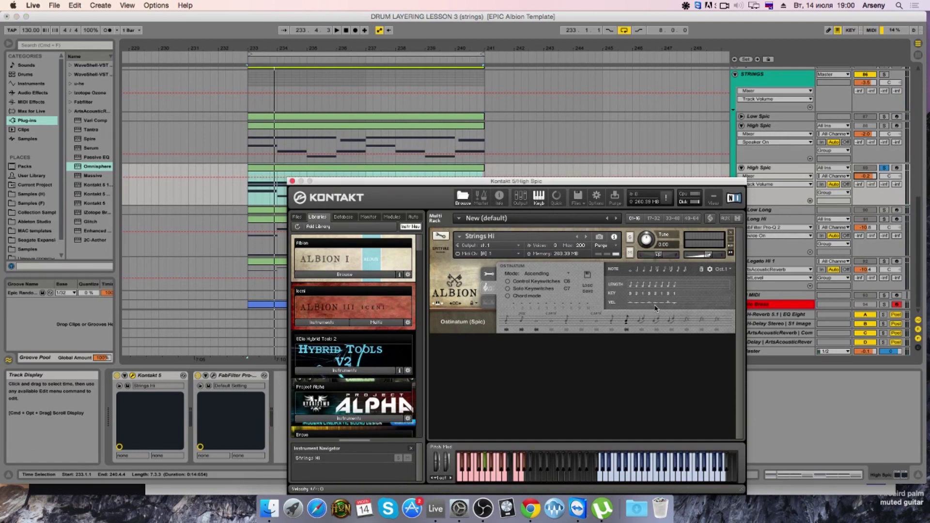
pyautogui.press('space')
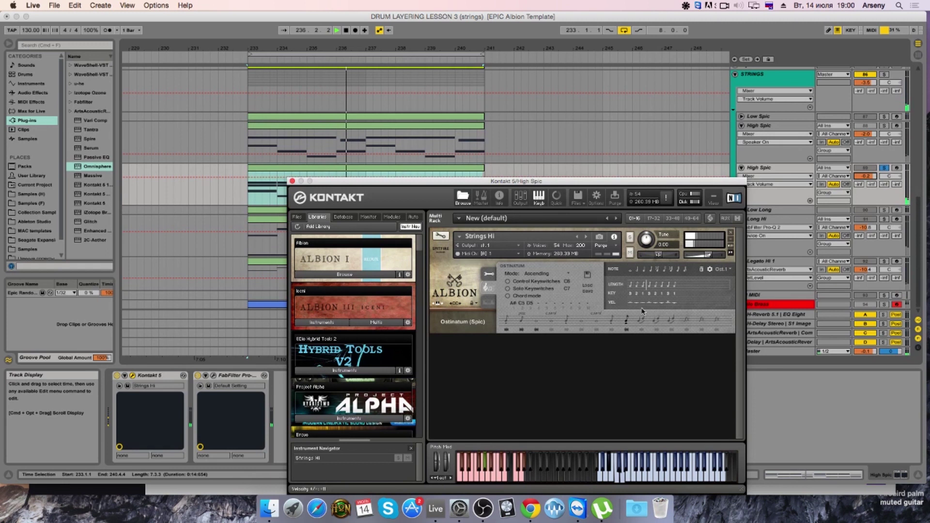
# Step: Switch the Strings Hi articulation to Ostinatum (Short) and play it unsoloed with the other tracks
pyautogui.click(612, 331)
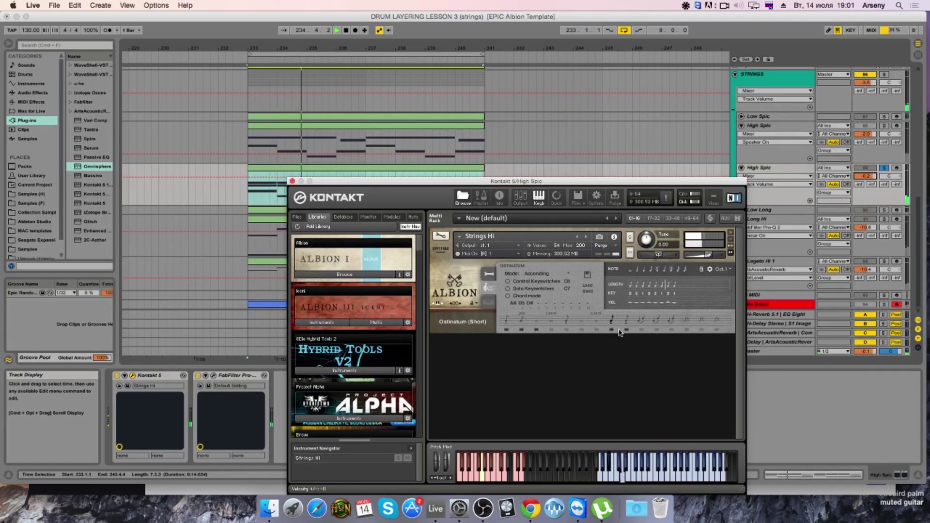
pyautogui.click(884, 167)
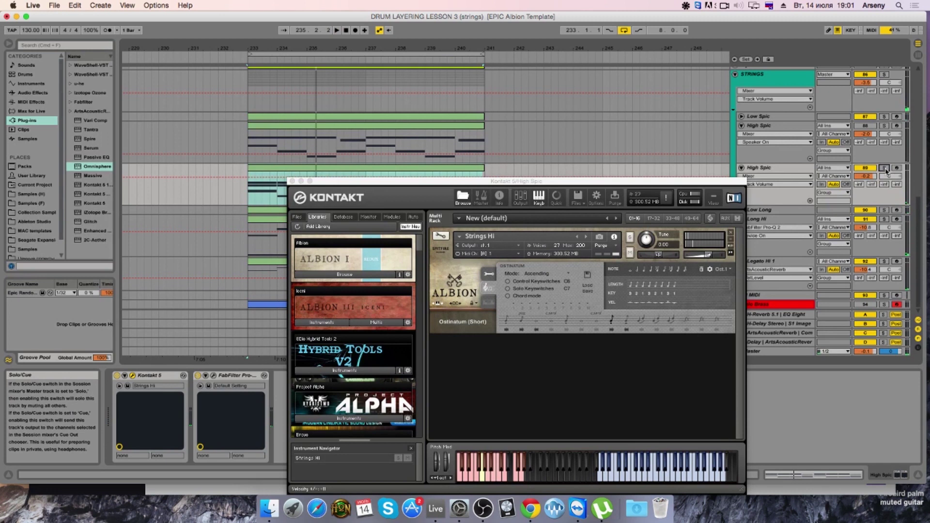
pyautogui.press('space')
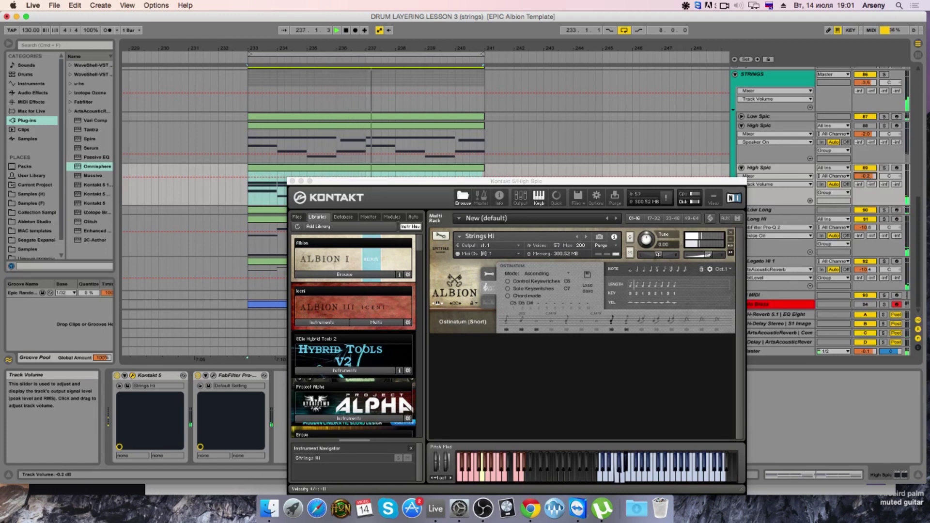
# Step: Solo High Spic again, adjust its ostinatum velocities and Strings Hi mic positions, and play the part
pyautogui.click(883, 169)
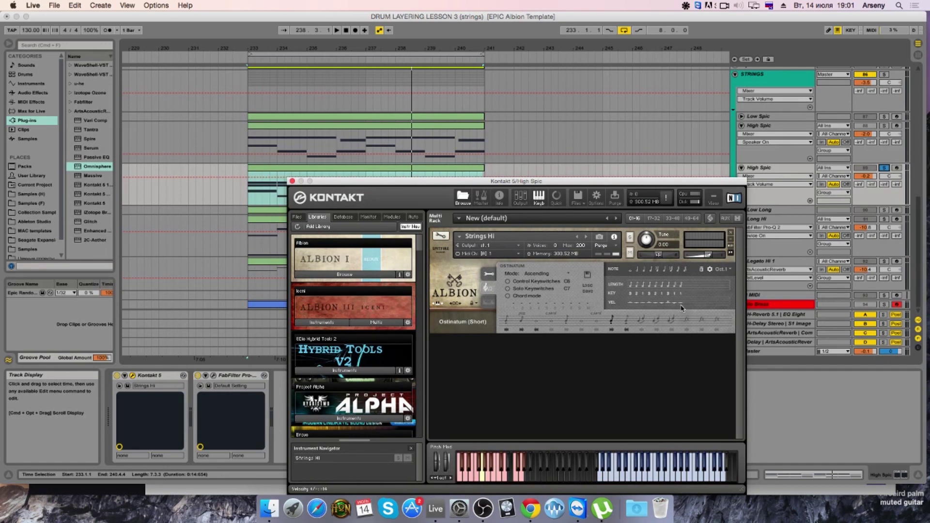
pyautogui.press('space')
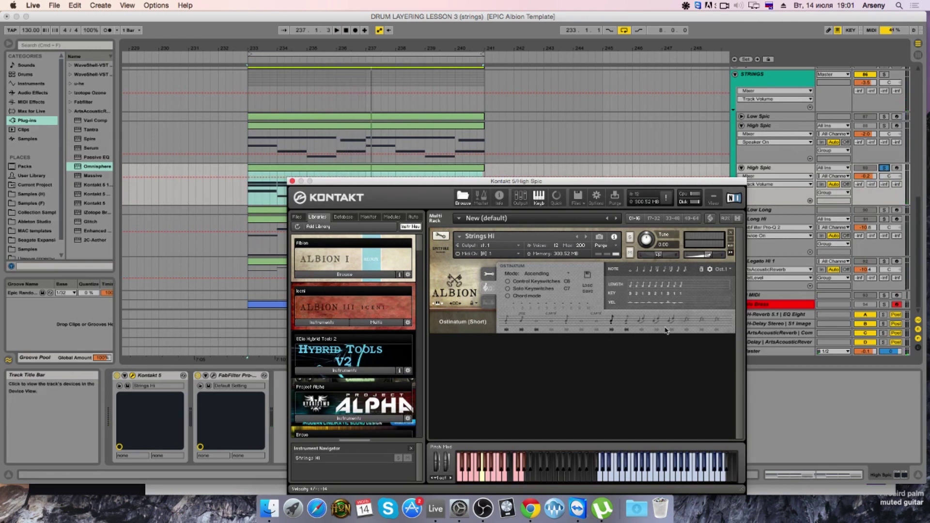
pyautogui.click(488, 277)
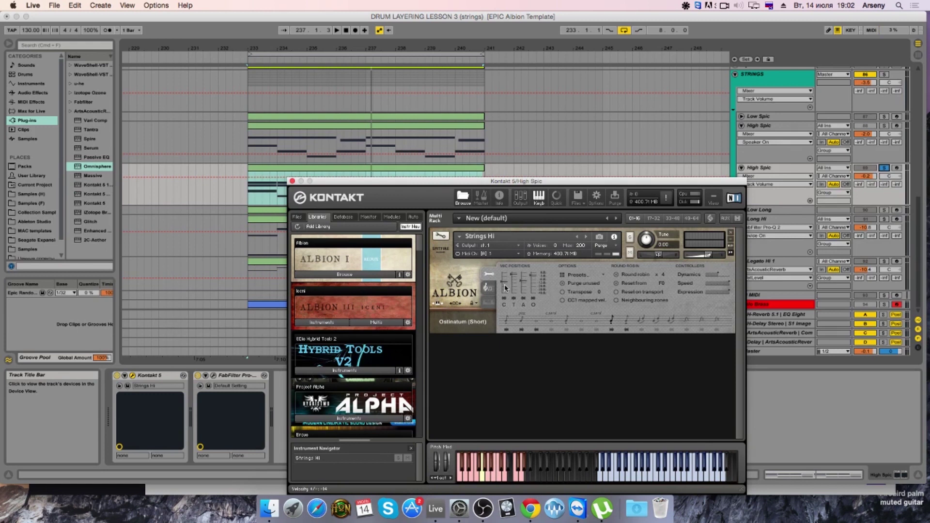
pyautogui.press('space')
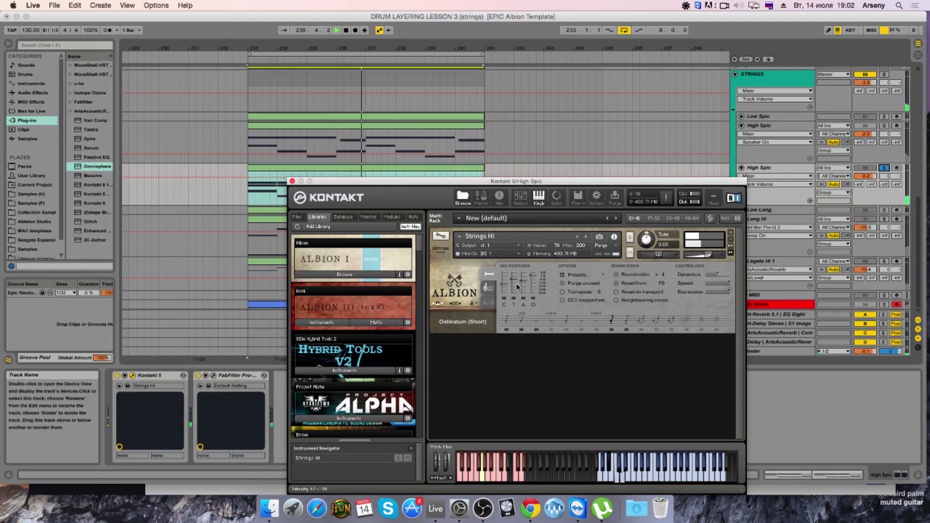
# Step: Unsolo High Spic, set its track volume to 0 dB and close the Kontakt window
pyautogui.click(884, 168)
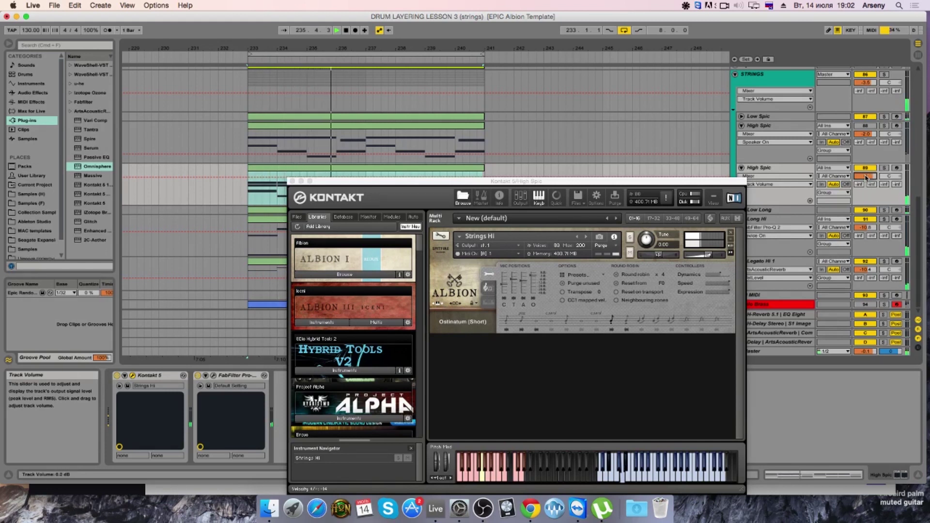
pyautogui.moveTo(271, 49); pyautogui.dragTo(242, 58)
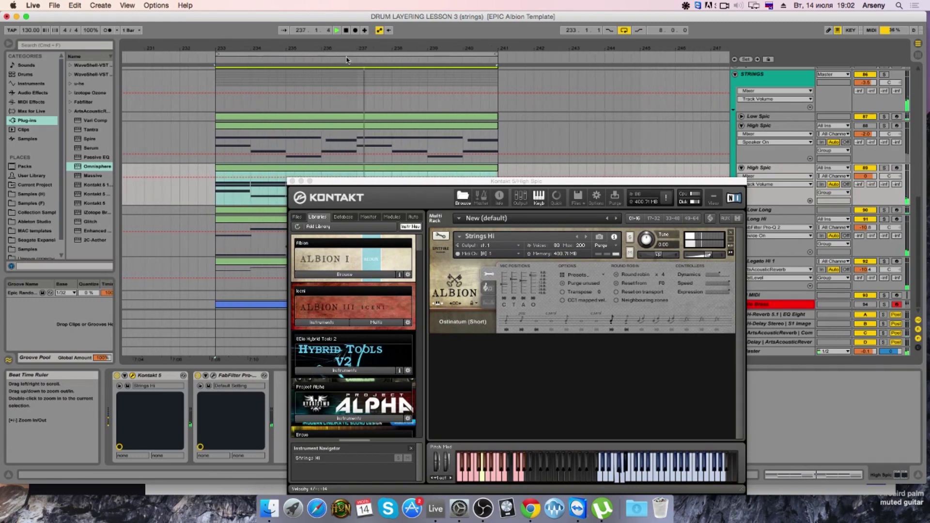
pyautogui.click(292, 181)
pyautogui.press('space')
# Step: Listen to the Hybrid Drums track on its own and end its solo
pyautogui.scroll(5, 625, 162)
pyautogui.scroll(-1, 628, 163)
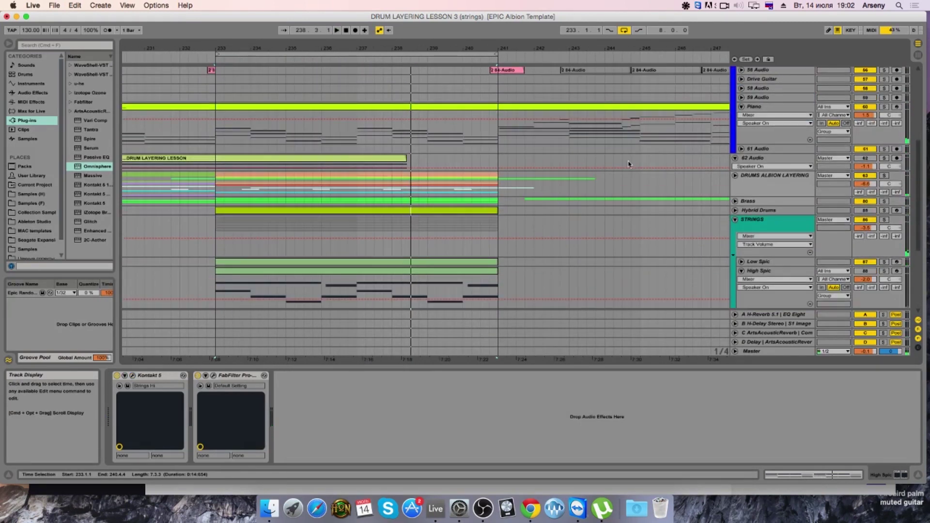
pyautogui.click(885, 211)
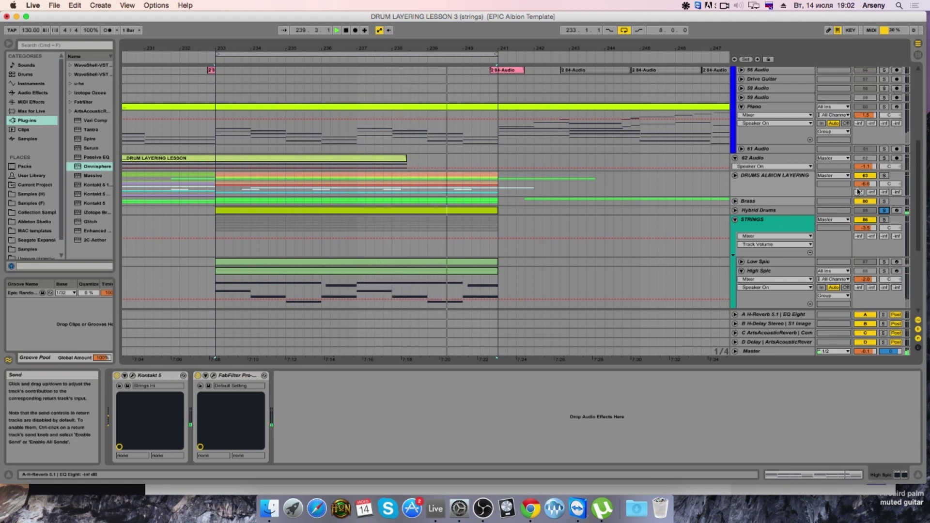
pyautogui.click(884, 211)
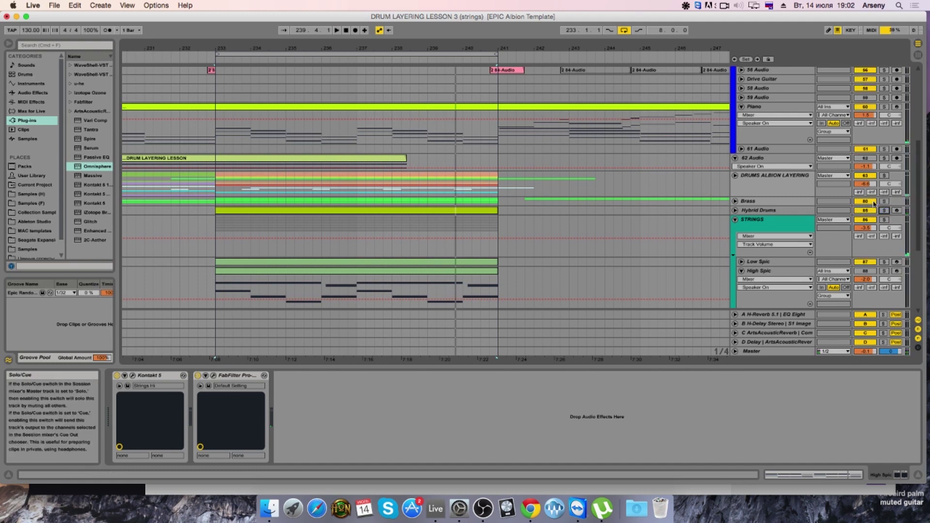
# Step: Mute the DRUMS ALBION LAYERING group and activate the Solo Brass track during playback
pyautogui.click(864, 175)
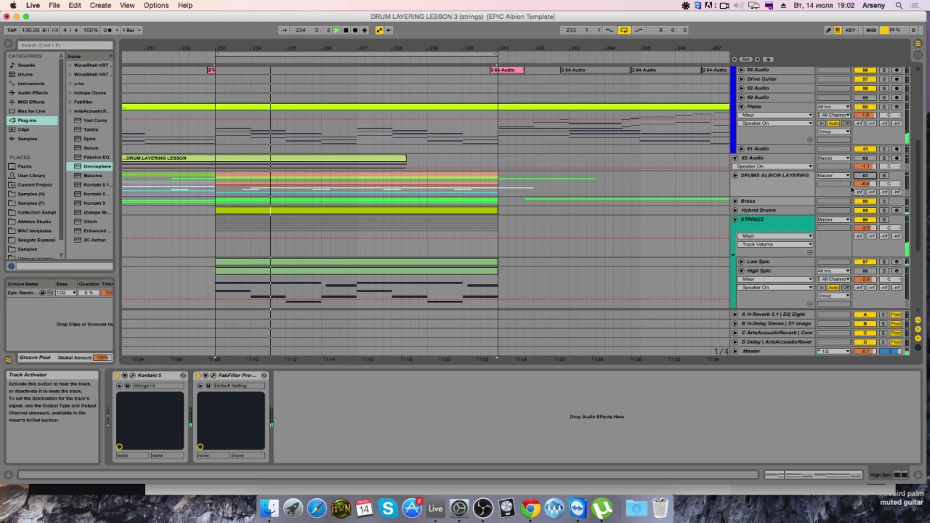
pyautogui.scroll(-10, 852, 190)
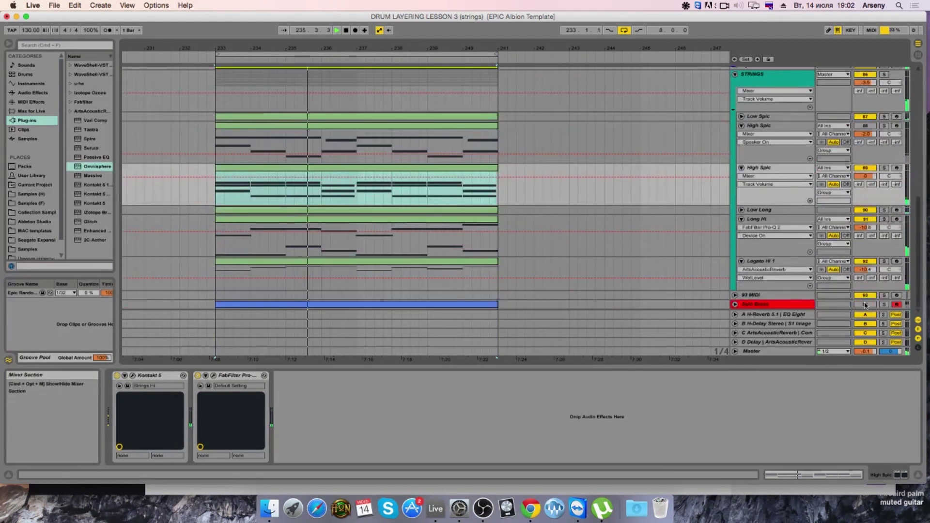
pyautogui.click(865, 304)
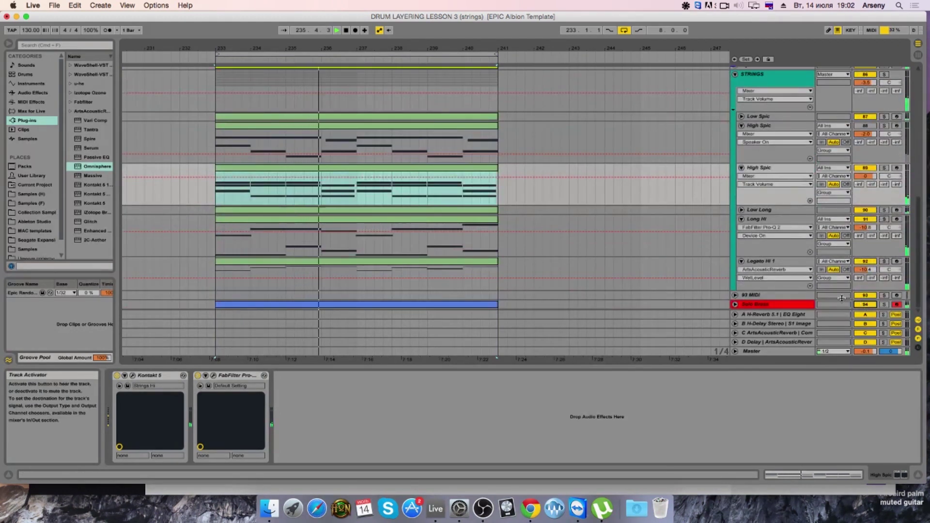
# Step: Deactivate the upper-octave notes in the Solo Brass clip and raise the track's volume to -2.4 dB
pyautogui.click(735, 305)
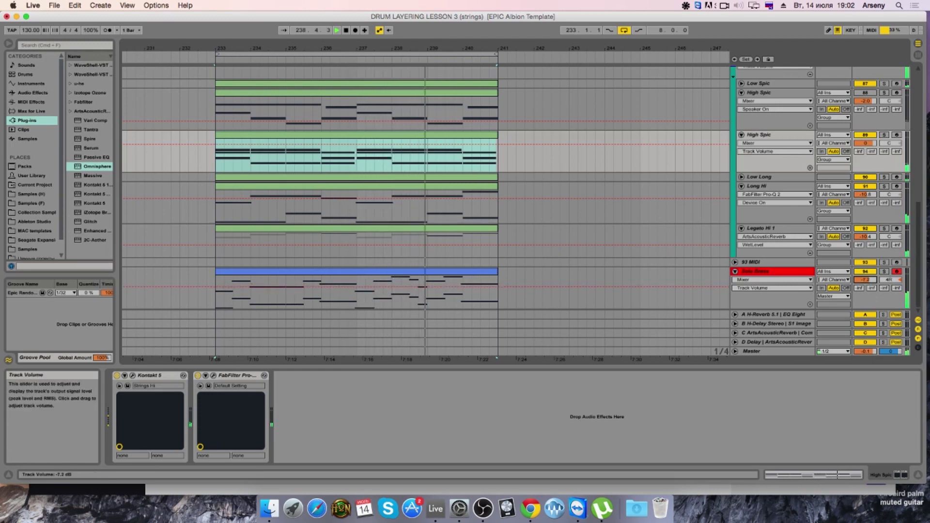
pyautogui.doubleClick(489, 283)
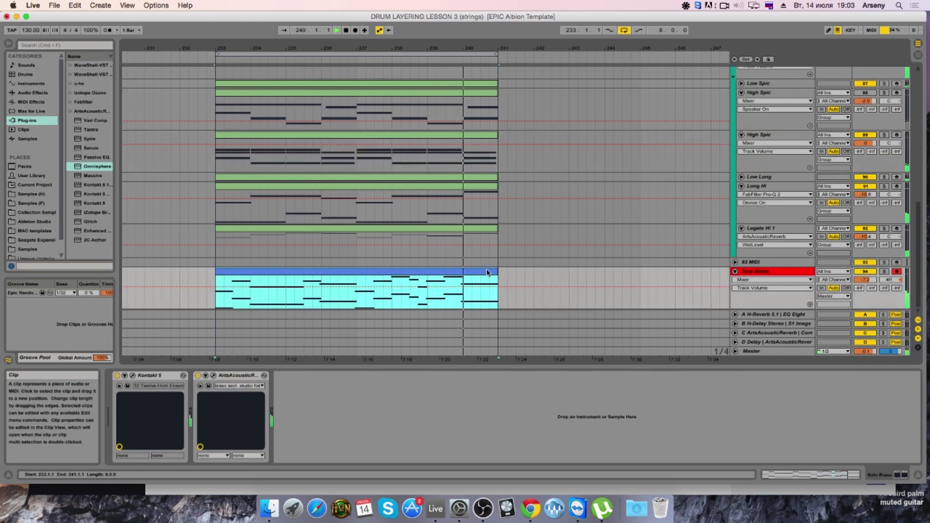
pyautogui.moveTo(853, 302); pyautogui.dragTo(290, 349)
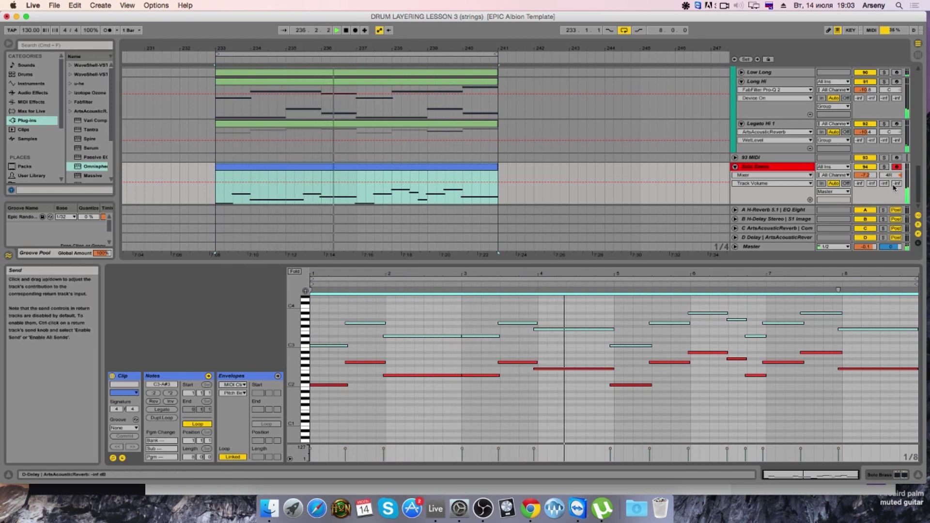
pyautogui.moveTo(865, 175); pyautogui.dragTo(863, 175)
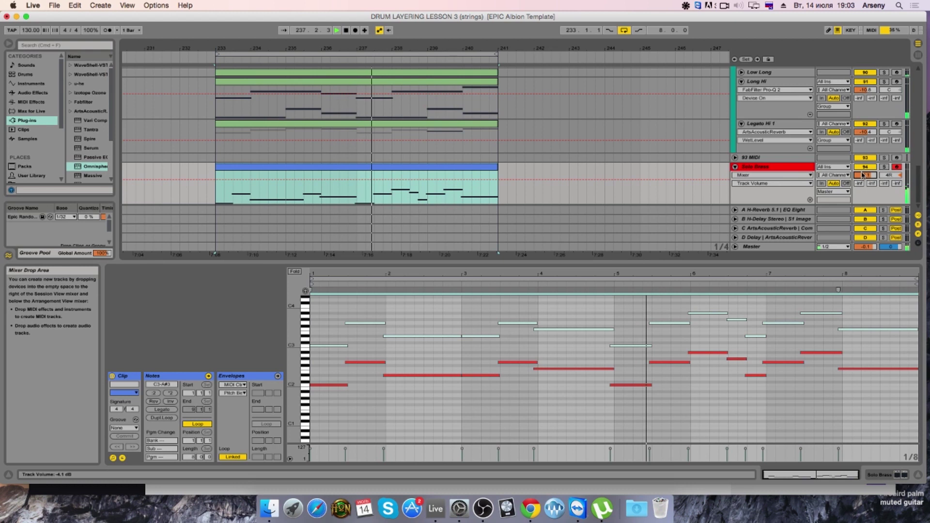
pyautogui.moveTo(863, 175); pyautogui.dragTo(866, 176)
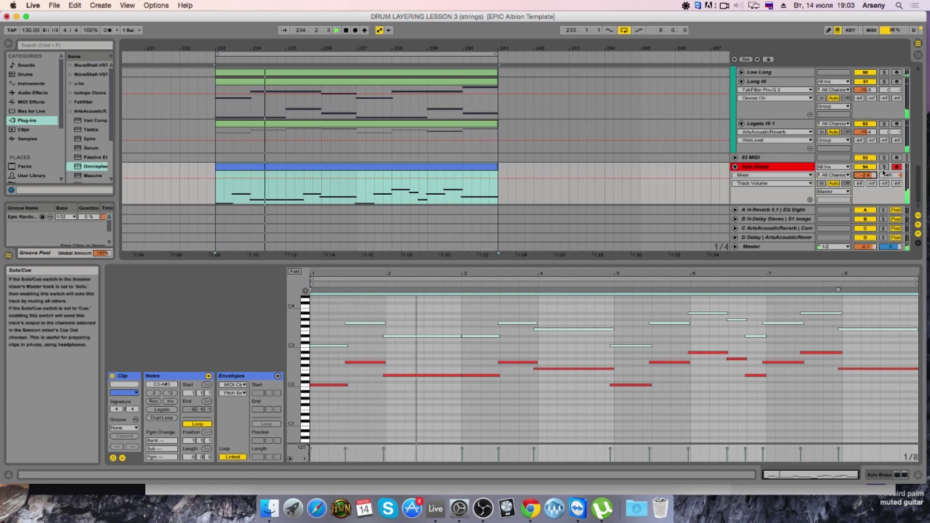
# Step: Raise the active Solo Brass note in bar 2 to A#2 and play the part
pyautogui.click(400, 373)
pyautogui.click(400, 374)
pyautogui.press('Up')
pyautogui.press('Up')
pyautogui.press('Up')
pyautogui.press('Up')
pyautogui.press('Up')
pyautogui.press('Up')
pyautogui.press('Up')
pyautogui.press('space')
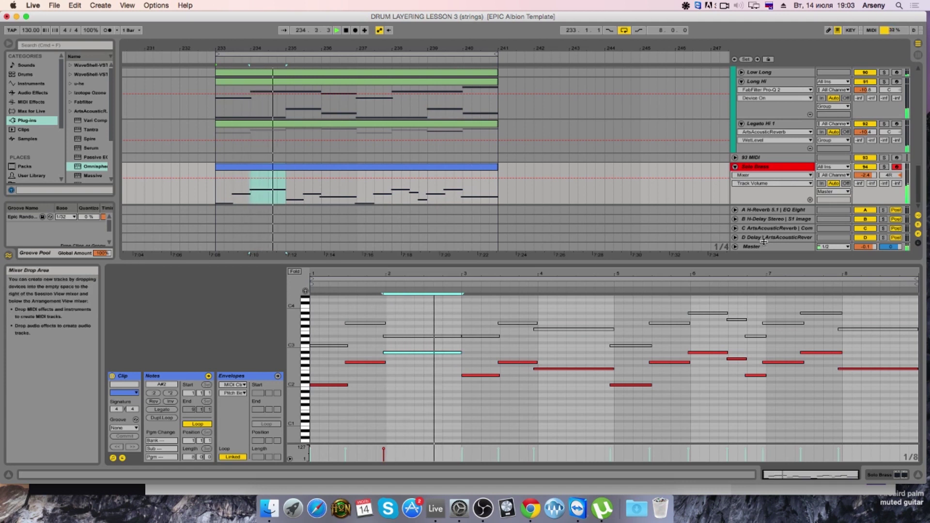
# Step: Raise the active brass note at the start of bar 3 to A#2 and play the change
pyautogui.press('space')
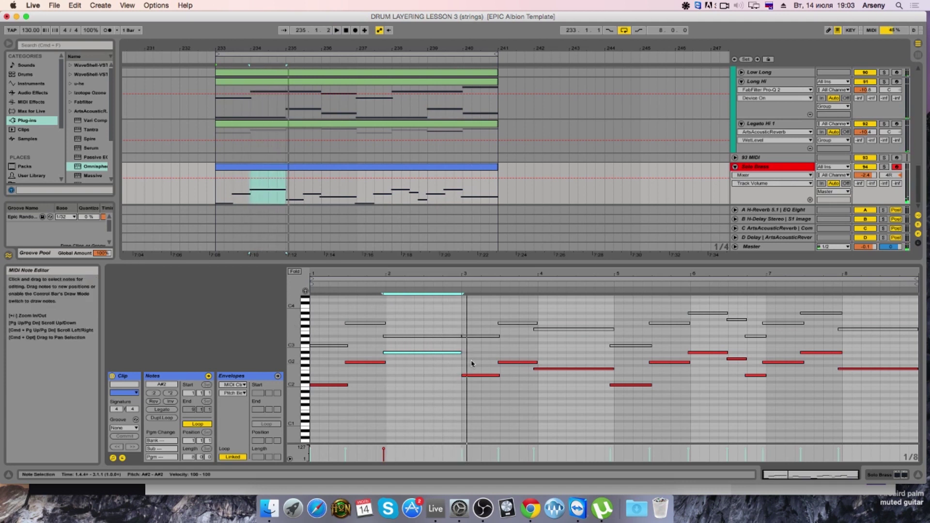
pyautogui.click(472, 375)
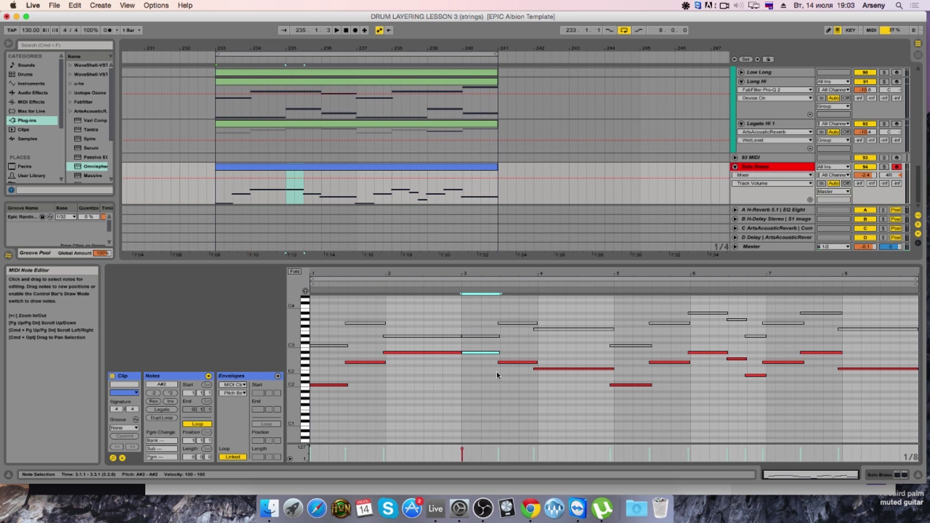
pyautogui.press('space')
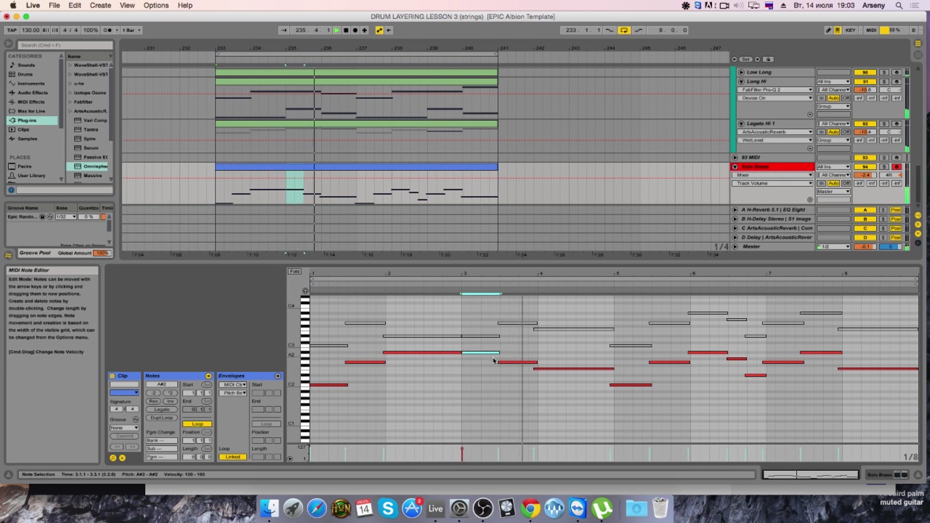
# Step: Try the active brass note in bar 4 at A2, return it to F2 and play the part
pyautogui.click(542, 369)
pyautogui.press('Up')
pyautogui.press('Up')
pyautogui.press('Up')
pyautogui.press('Up')
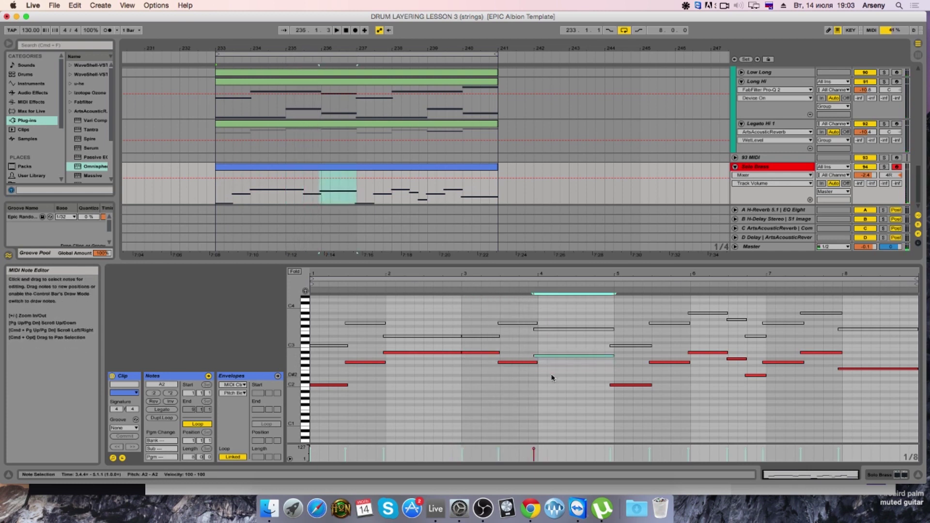
pyautogui.press('Down')
pyautogui.press('Down')
pyautogui.press('Down')
pyautogui.press('Down')
pyautogui.press('space')
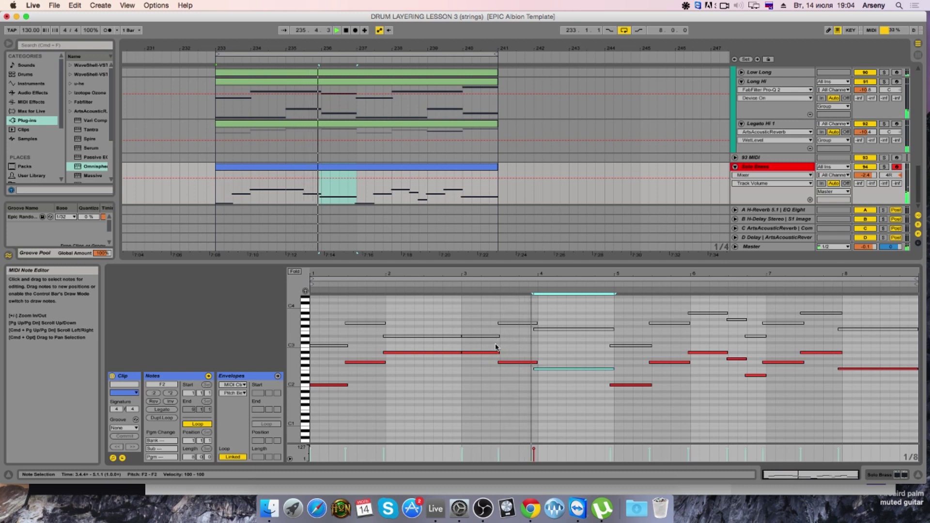
# Step: Shorten the G2 brass note in bar 3 and add a one-beat E2 note at 3.4.1
pyautogui.press('space')
pyautogui.moveTo(537, 362)
pyautogui.mouseDown()
pyautogui.moveTo(518, 362)
pyautogui.moveTo(538, 373)
pyautogui.mouseUp()
pyautogui.click(523, 376)
pyautogui.press('space')
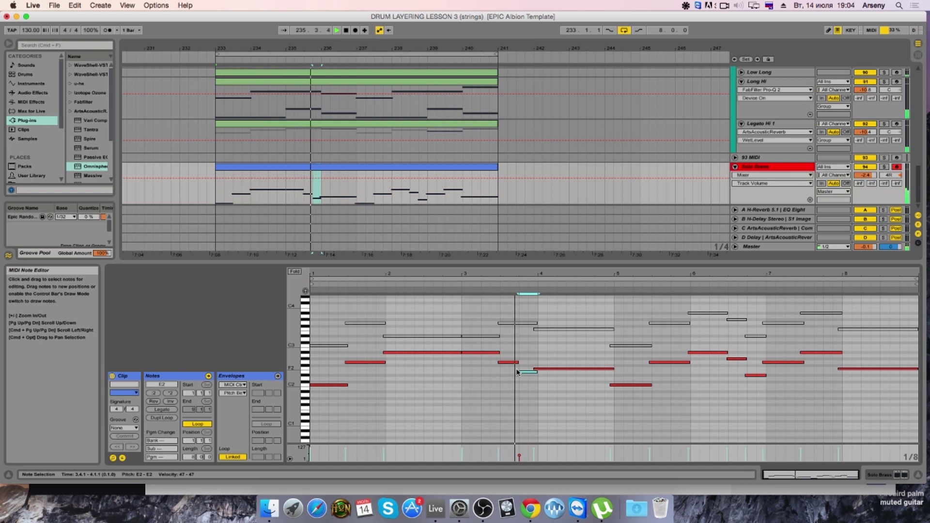
# Step: Lower the added brass note at 3.4.1 to D#2 and raise its velocity while checking playback
pyautogui.moveTo(518, 372); pyautogui.dragTo(524, 376)
pyautogui.press('space')
pyautogui.press('space')
pyautogui.moveTo(528, 451); pyautogui.dragTo(522, 420)
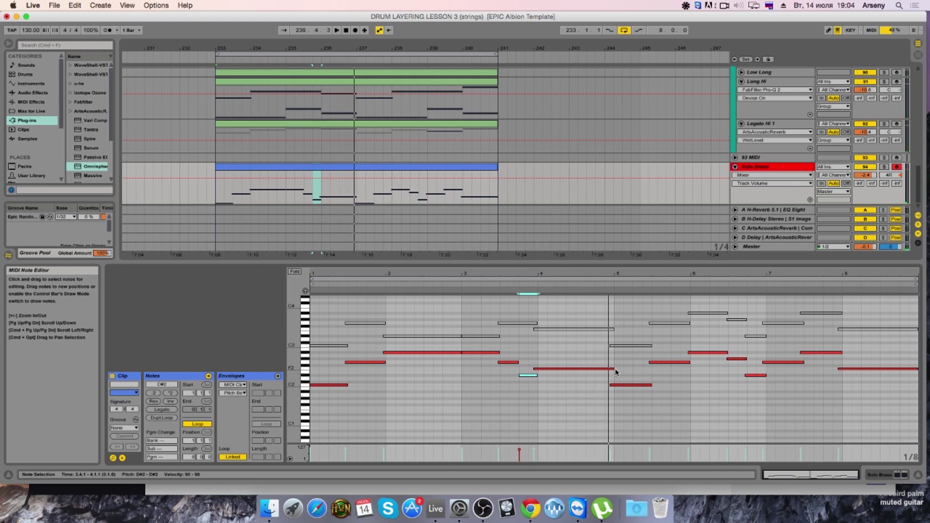
# Step: Shorten the F2 brass note in bar 4 to end at 4.3.1, add a D2 note from there to bar 5
pyautogui.moveTo(612, 369); pyautogui.dragTo(579, 369)
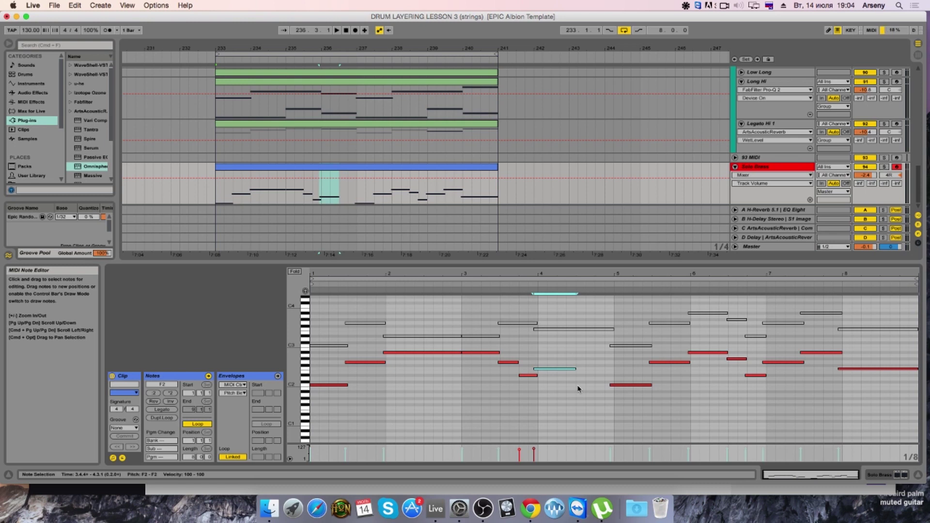
pyautogui.doubleClick(580, 380)
pyautogui.moveTo(585, 380); pyautogui.dragTo(614, 379)
pyautogui.press('space')
pyautogui.click(616, 385)
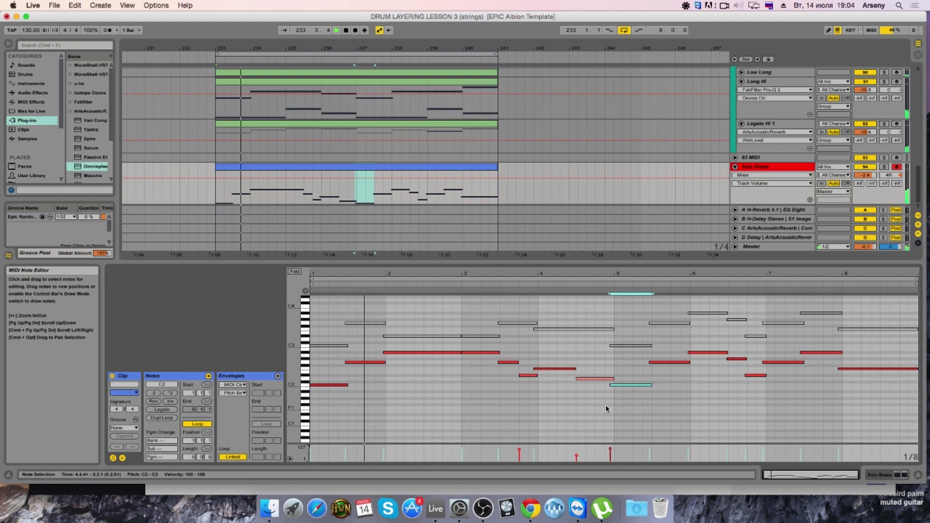
pyautogui.click(595, 378)
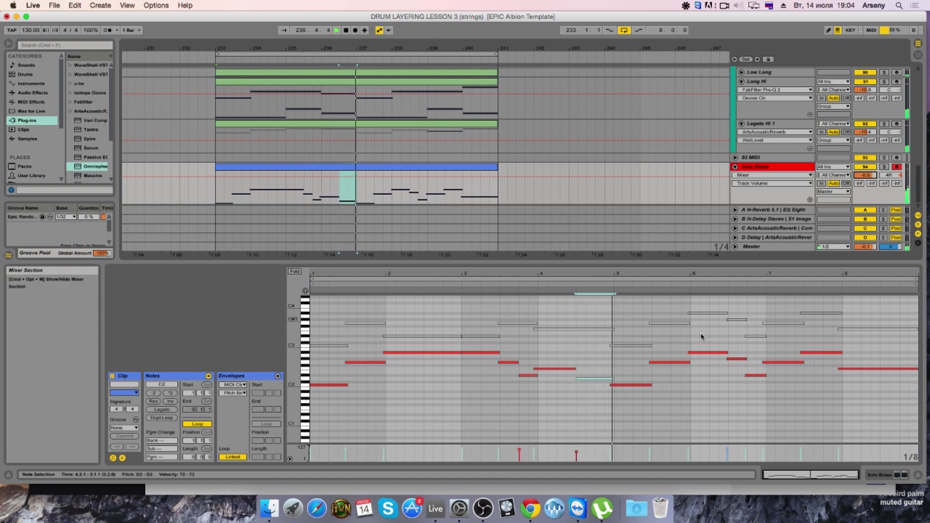
# Step: Lower the added bar 4 brass note to A#1 with a slightly earlier start and play the part
pyautogui.press('space')
pyautogui.moveTo(588, 380); pyautogui.dragTo(577, 391)
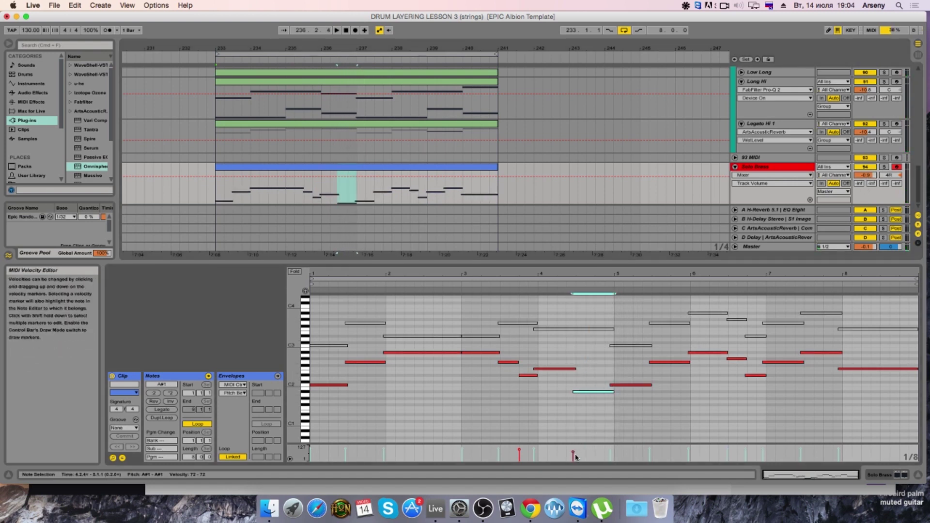
pyautogui.moveTo(581, 341); pyautogui.dragTo(469, 426)
pyautogui.press('space')
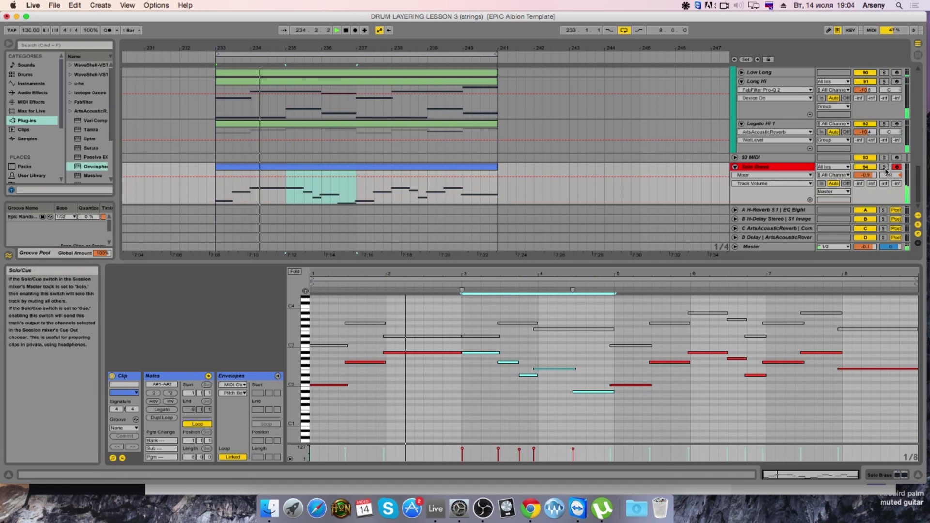
pyautogui.scroll(5, 874, 176)
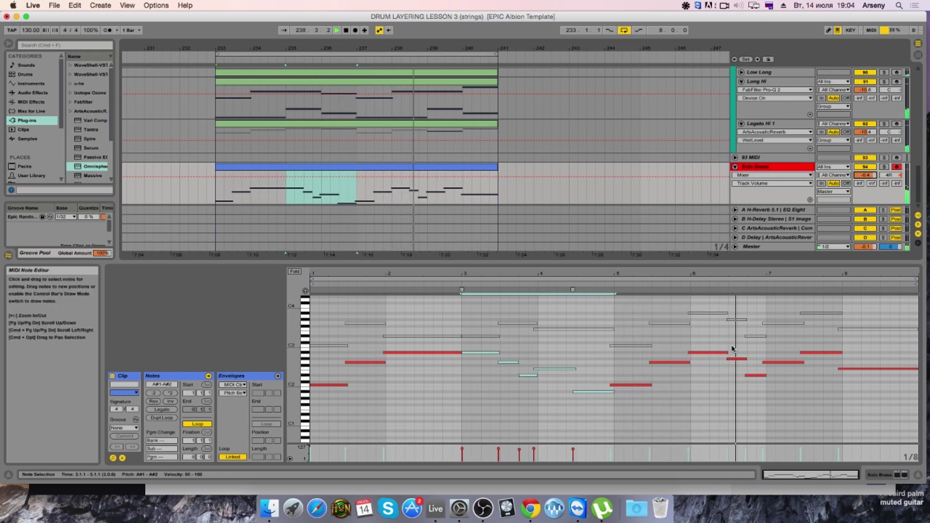
# Step: Raise the short G#2 brass note in the middle of bar 6 to D#3 and play from bar 6
pyautogui.click(736, 359)
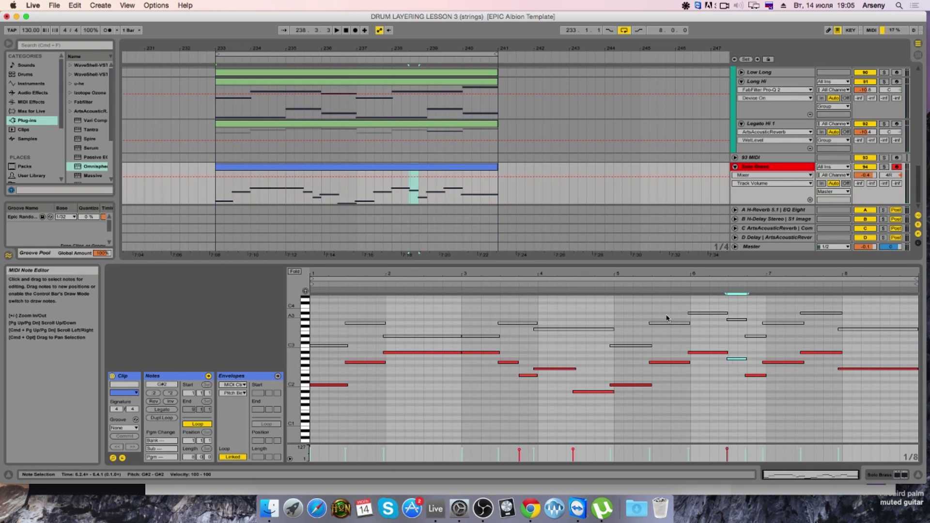
pyautogui.click(708, 352)
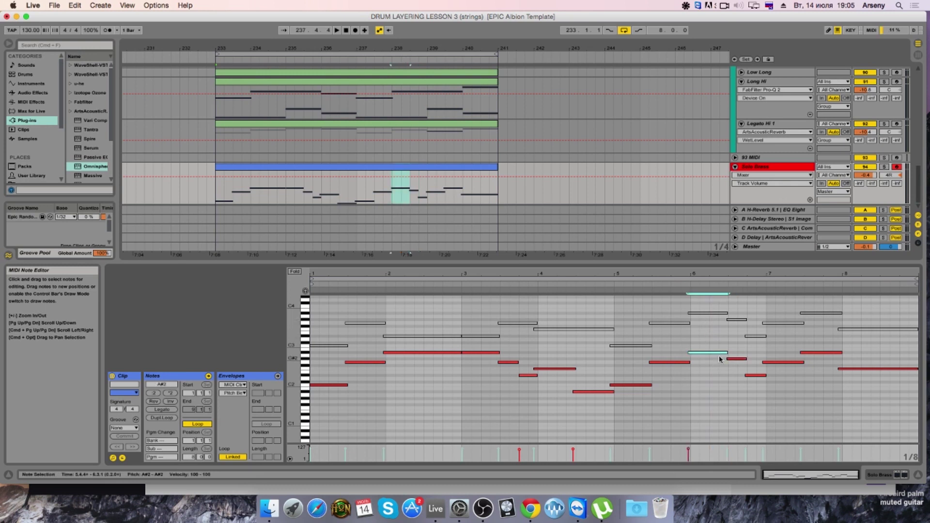
pyautogui.click(736, 359)
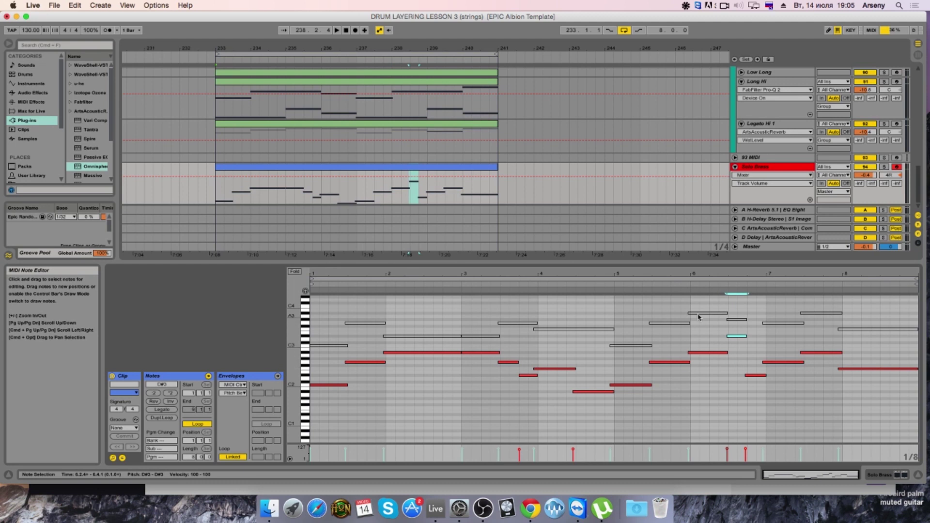
pyautogui.click(680, 283)
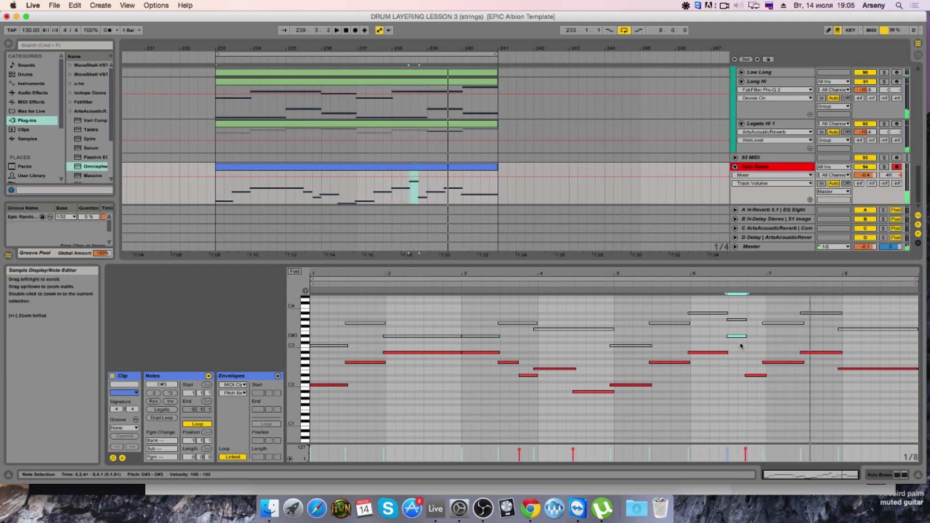
# Step: Raise the active D#2 brass note at the end of bar 6 to A#2 and play the change
pyautogui.click(756, 367)
pyautogui.click(681, 286)
pyautogui.click(737, 335)
pyautogui.moveTo(755, 375); pyautogui.dragTo(755, 365)
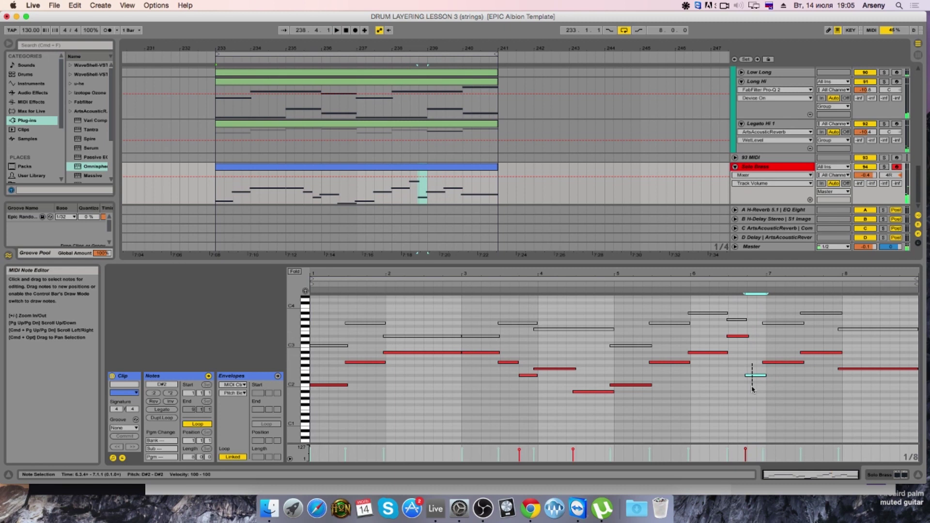
pyautogui.click(608, 283)
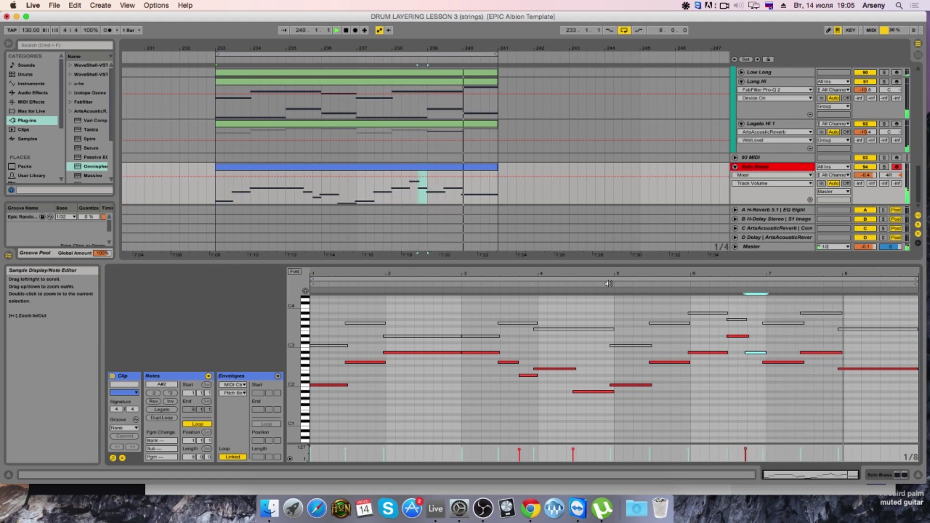
# Step: Shorten the A#2 brass note in bar 7, add a one-beat G#2 note at 7.4.1 and play
pyautogui.press('space')
pyautogui.click(831, 360)
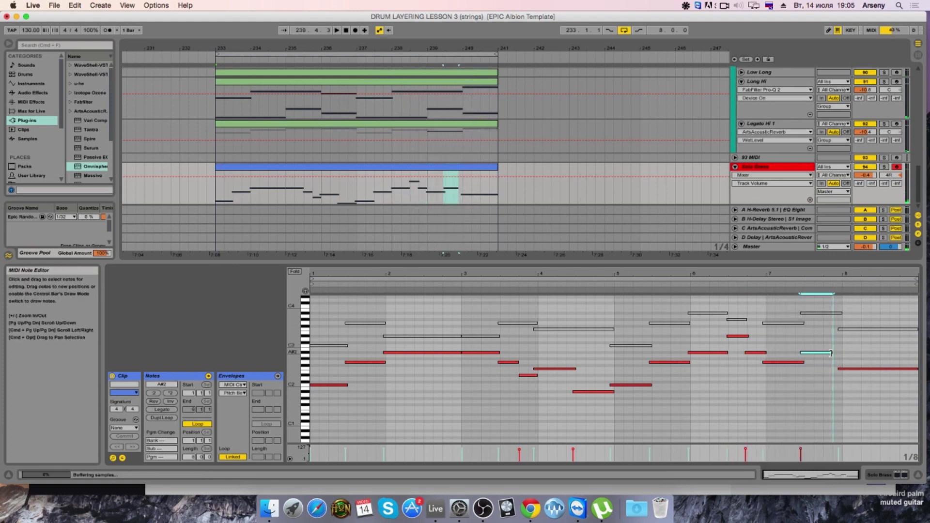
pyautogui.press('space')
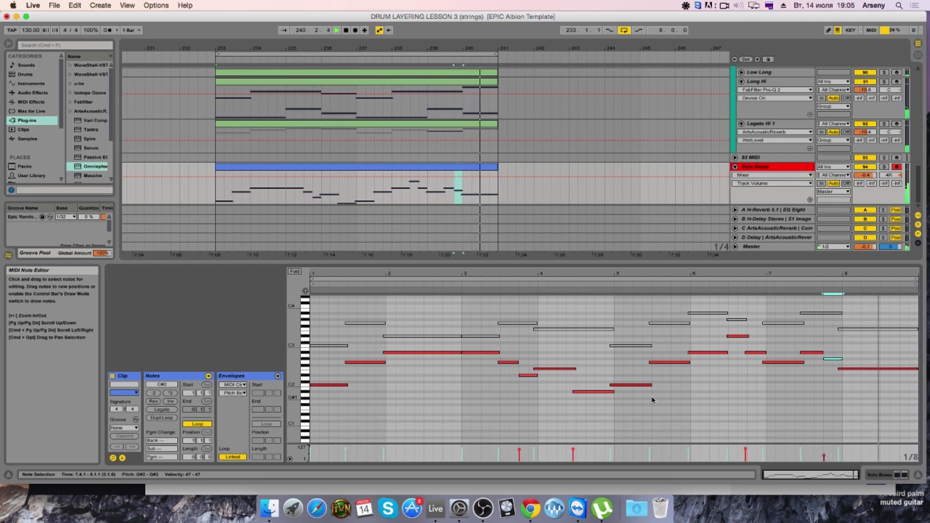
# Step: Lower the added brass note at 7.4.1 to D#2, raise its velocity to 87 and play the passage
pyautogui.press('space')
pyautogui.moveTo(835, 358); pyautogui.dragTo(837, 362)
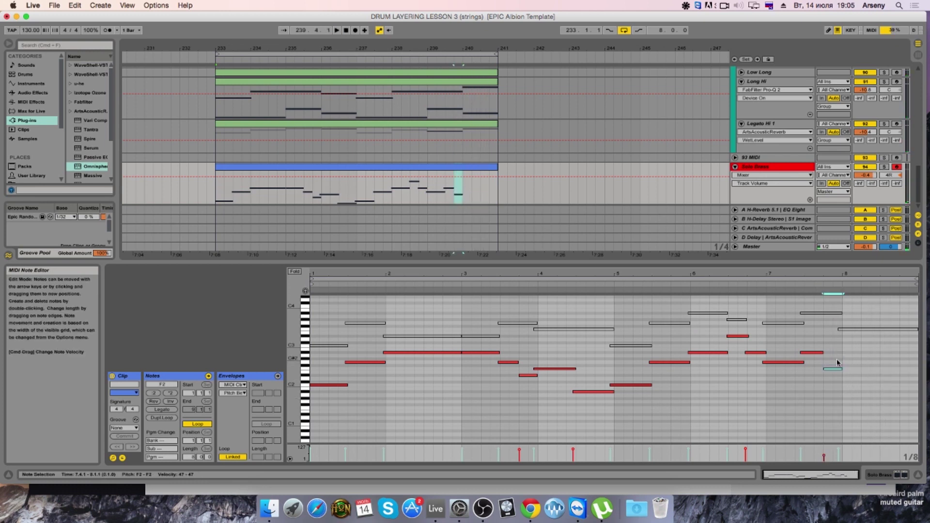
pyautogui.press('Down')
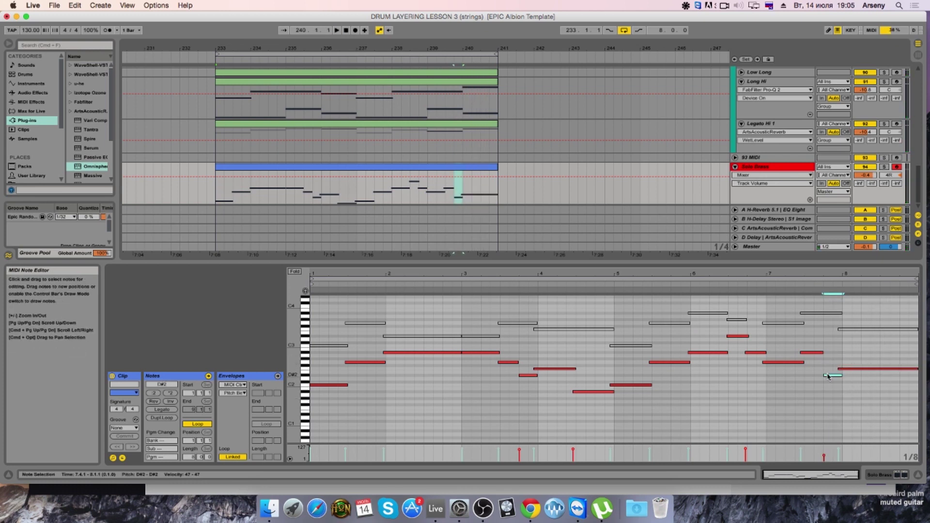
pyautogui.click(794, 283)
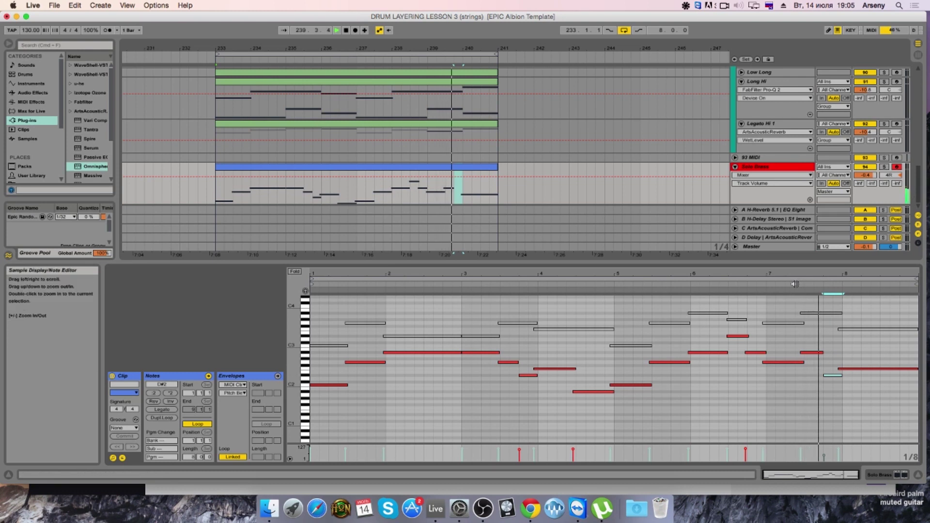
pyautogui.press('space')
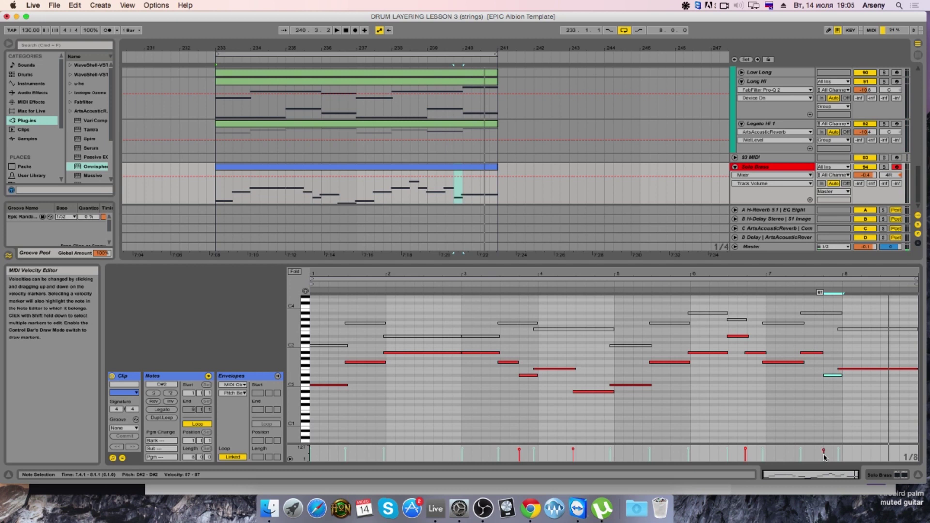
pyautogui.click(761, 284)
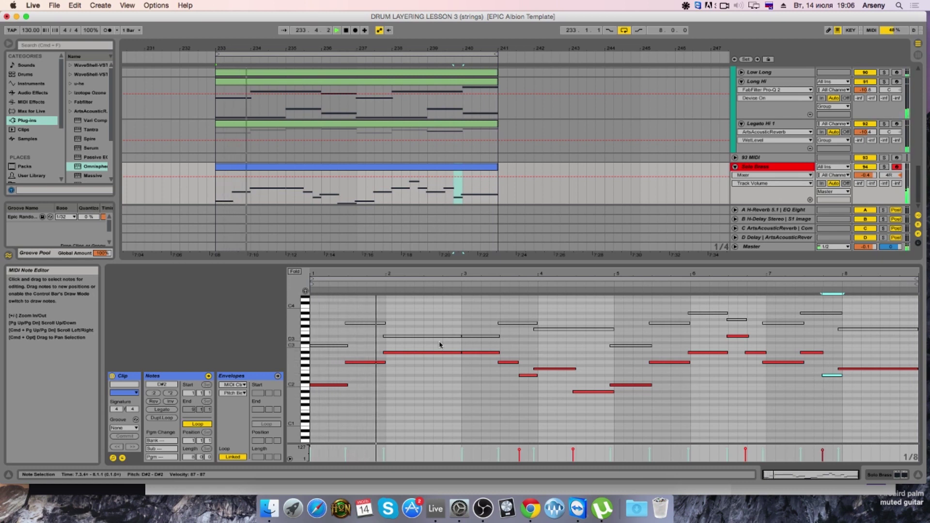
# Step: Activate the D#3 brass note at 3.1.1, deactivate the A#2 note below it and play the part
pyautogui.press('space')
pyautogui.click(470, 350)
pyautogui.click(472, 338)
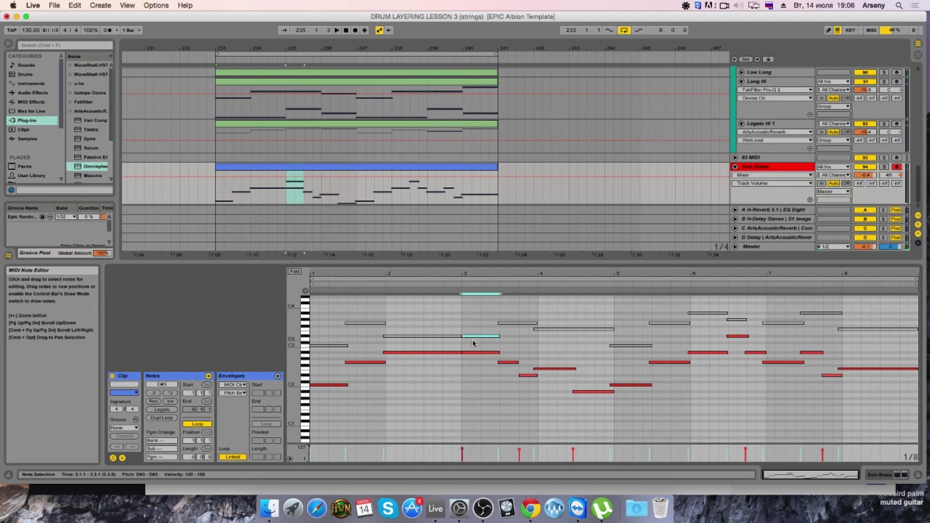
pyautogui.press('space')
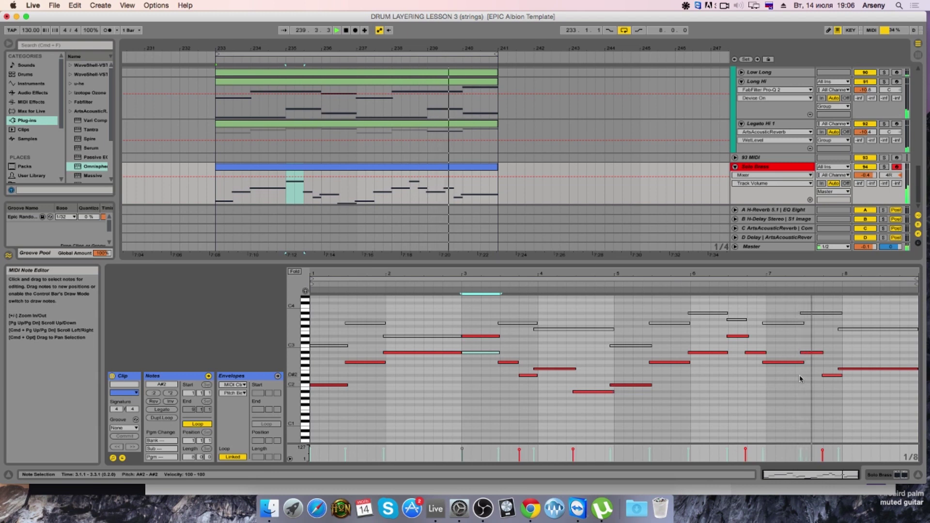
# Step: Deactivate the A#2 brass note at the end of bar 6 and extend the D#3 note to 7.1.1
pyautogui.click(748, 340)
pyautogui.press('space')
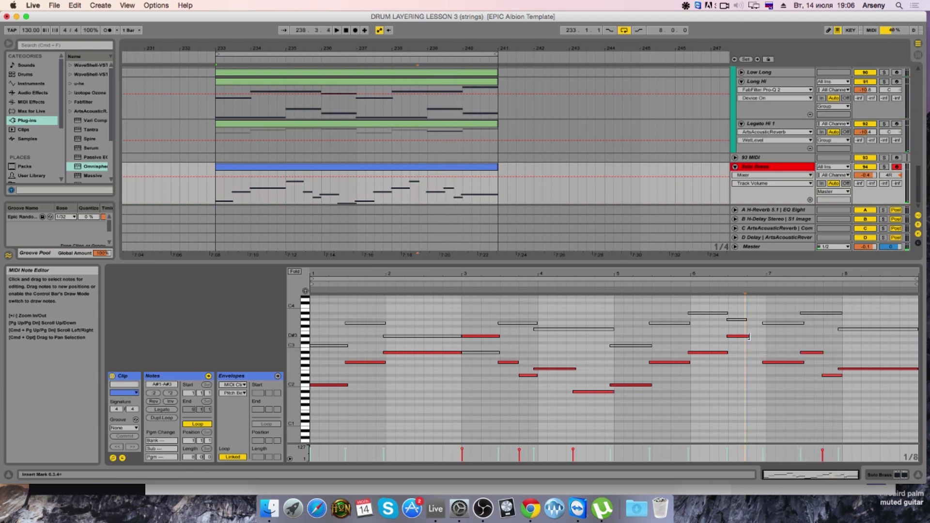
pyautogui.press('super+v')
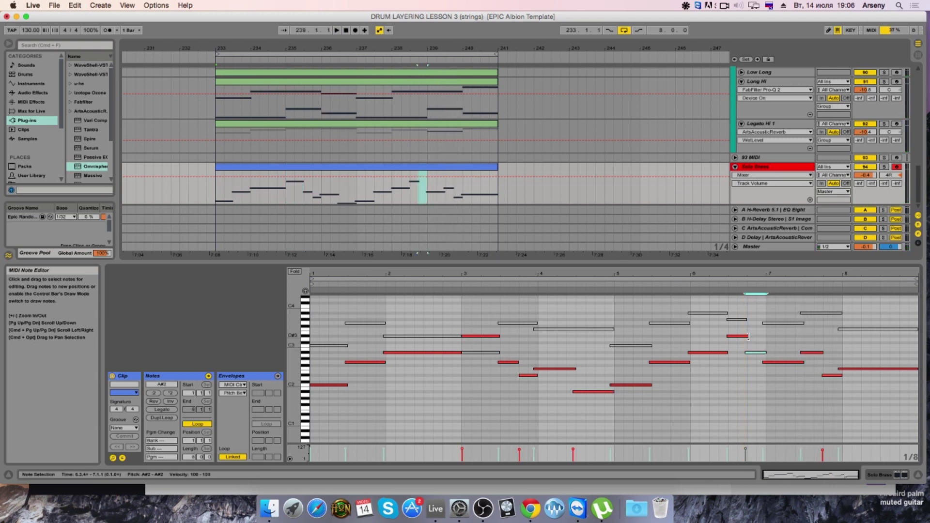
pyautogui.moveTo(748, 336); pyautogui.dragTo(766, 336)
pyautogui.press('space')
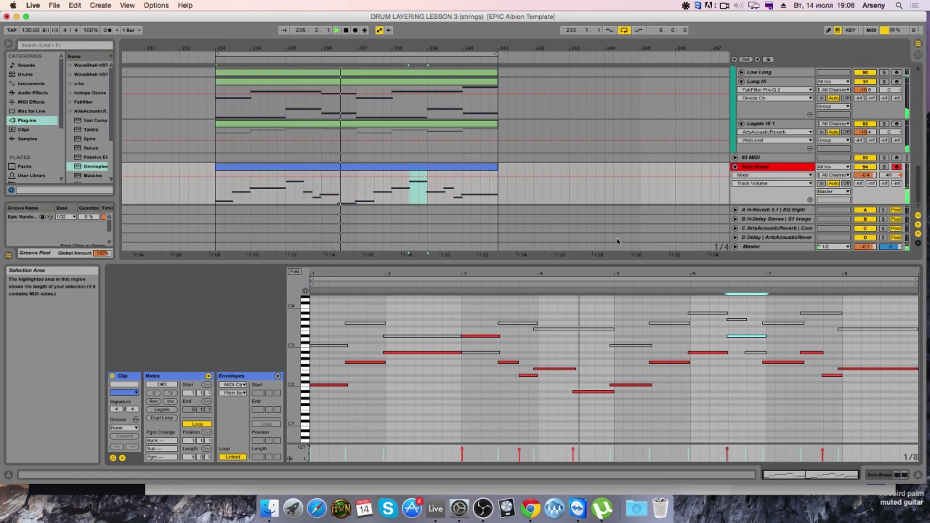
# Step: Solo the brass track, set its ArtsAcoustic Reverb decay to 2.844 s and its track volume to -1.1 dB
pyautogui.click(884, 167)
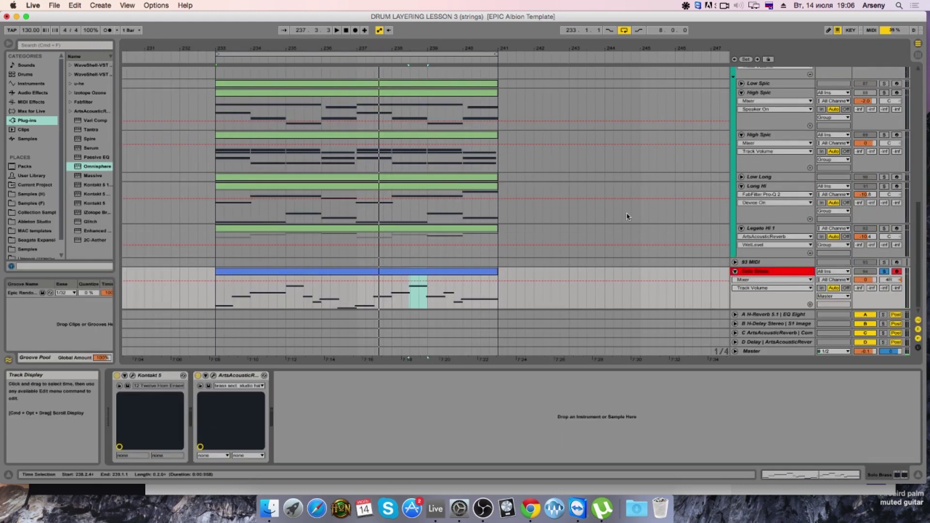
pyautogui.click(213, 375)
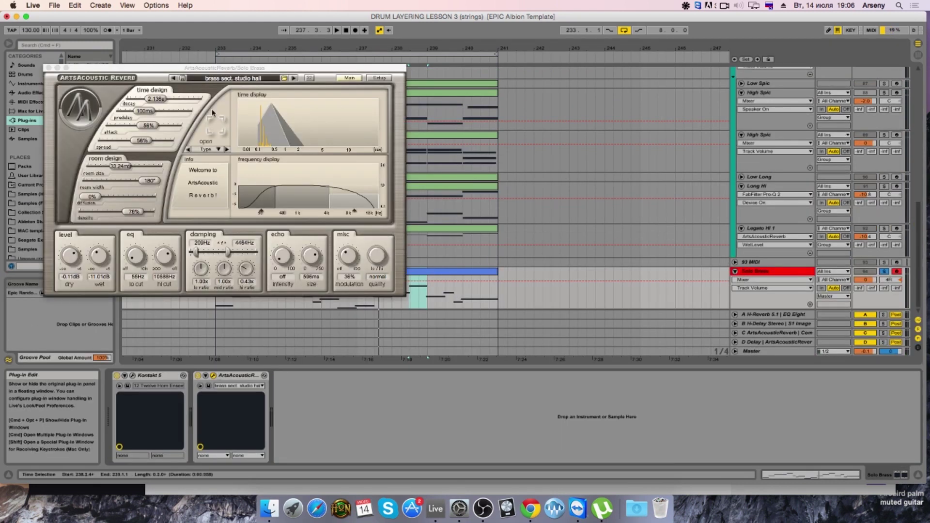
pyautogui.click(161, 100)
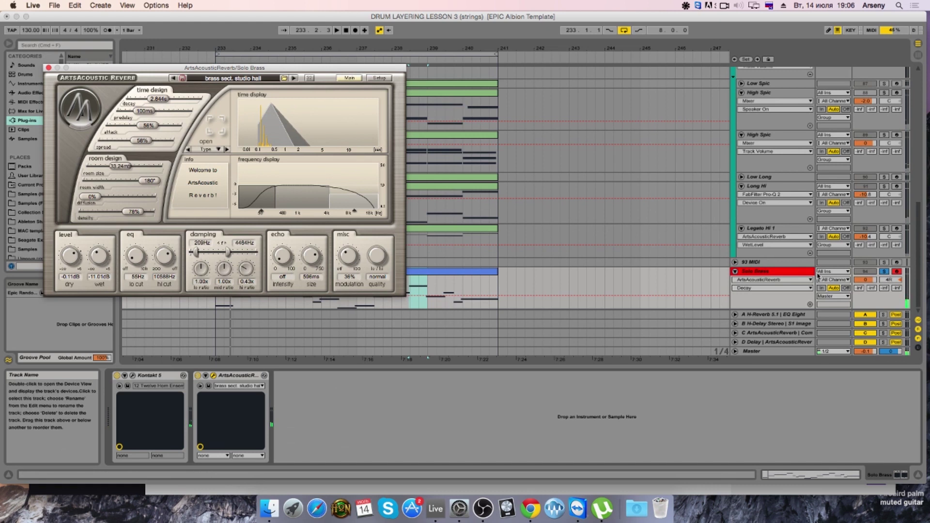
pyautogui.moveTo(865, 279); pyautogui.dragTo(862, 282)
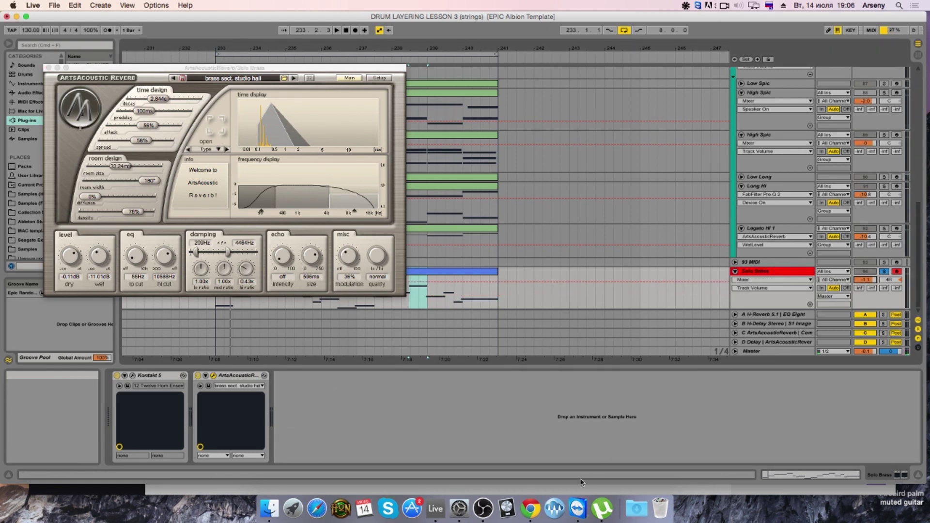
# Step: Switch to Chrome, check the VK messages and the Twitch stream chat, and return to Ableton Live
pyautogui.click(531, 508)
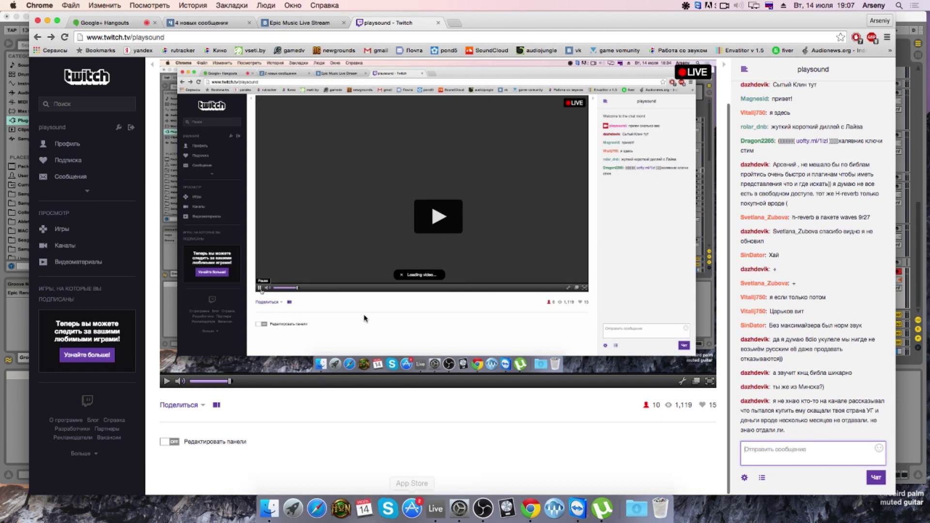
pyautogui.click(208, 23)
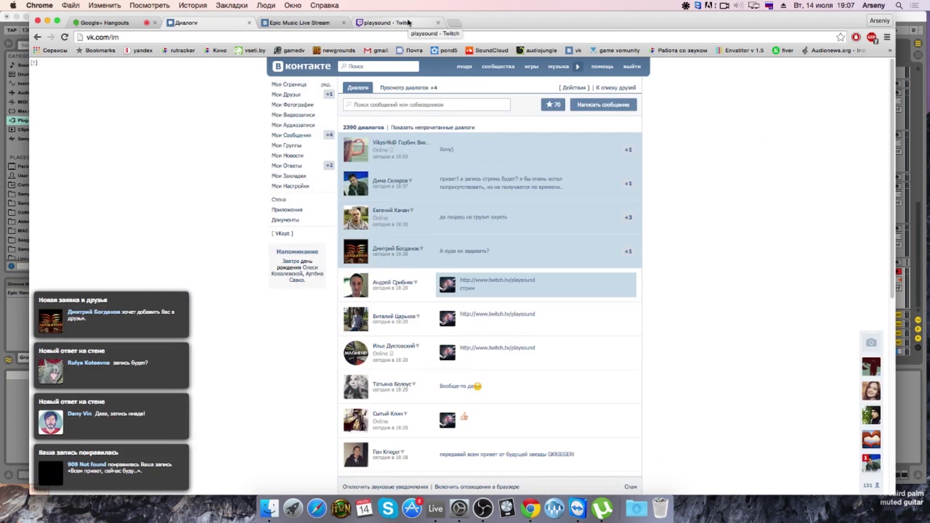
pyautogui.click(407, 22)
pyautogui.click(434, 513)
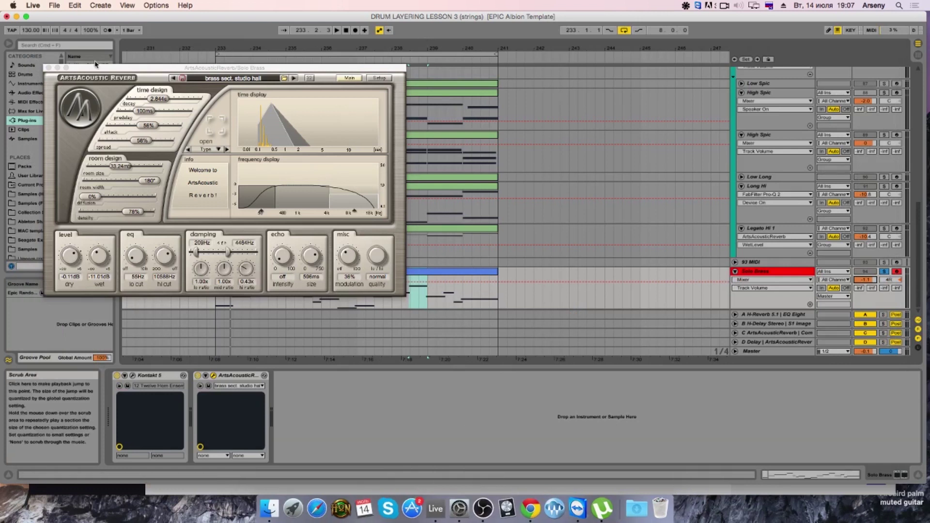
# Step: Play the soloed brass and set the ArtsAcoustic Reverb wet level to -6.60 dB
pyautogui.click(48, 68)
pyautogui.press('space')
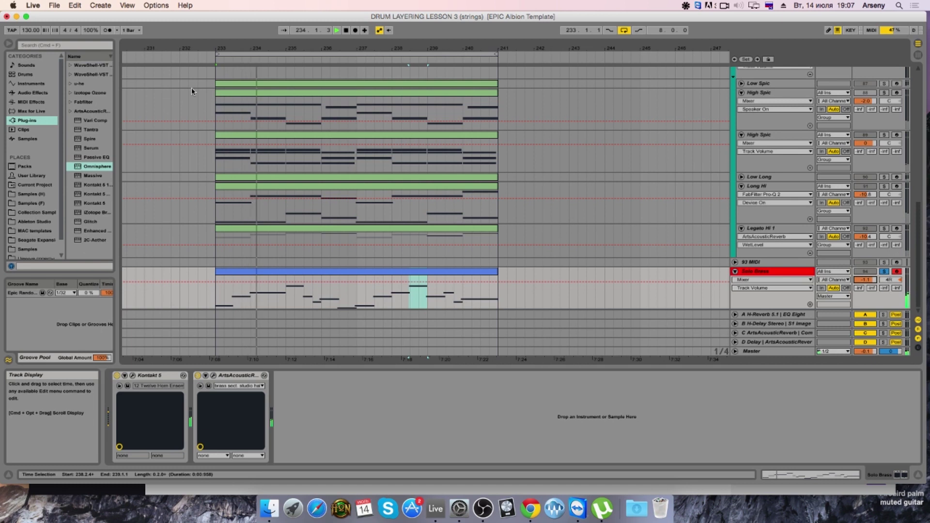
pyautogui.click(213, 375)
pyautogui.moveTo(98, 260); pyautogui.dragTo(99, 256)
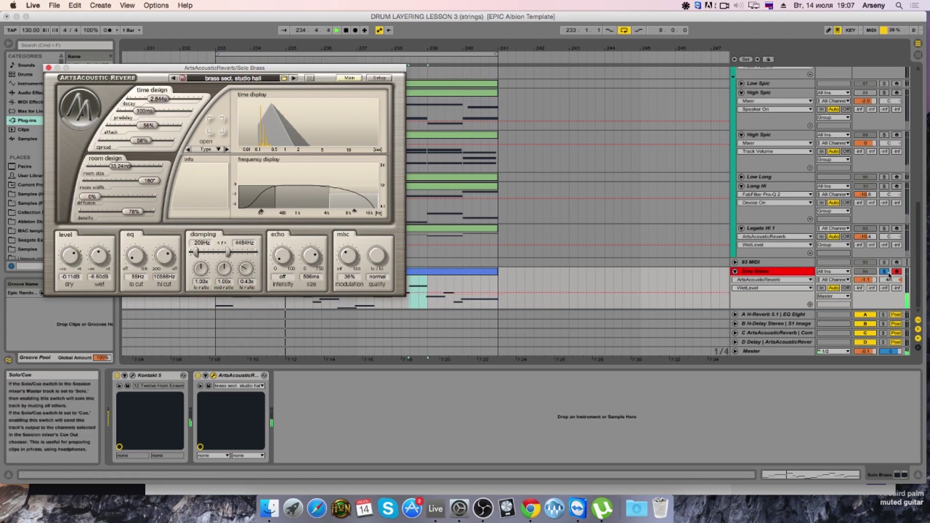
# Step: Unsolo the brass track and set its volume to -4.6 dB against the full mix
pyautogui.click(873, 280)
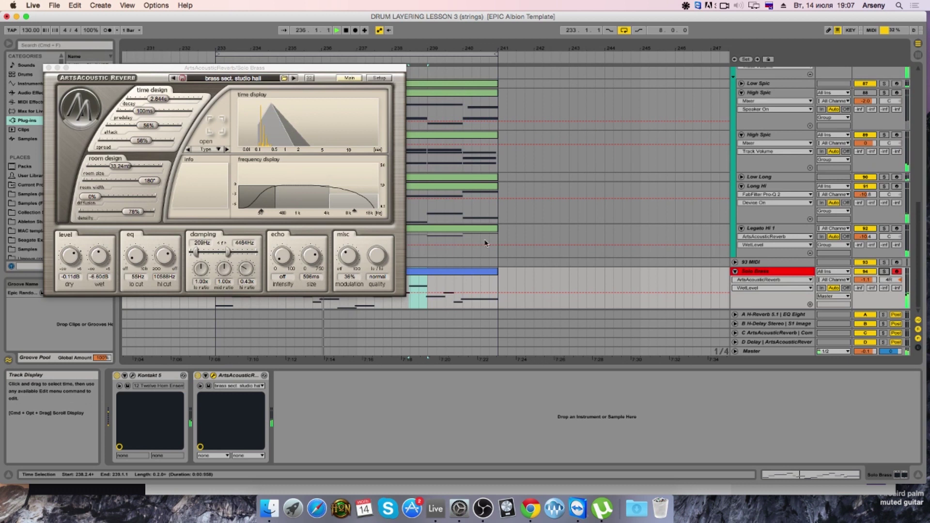
pyautogui.click(865, 280)
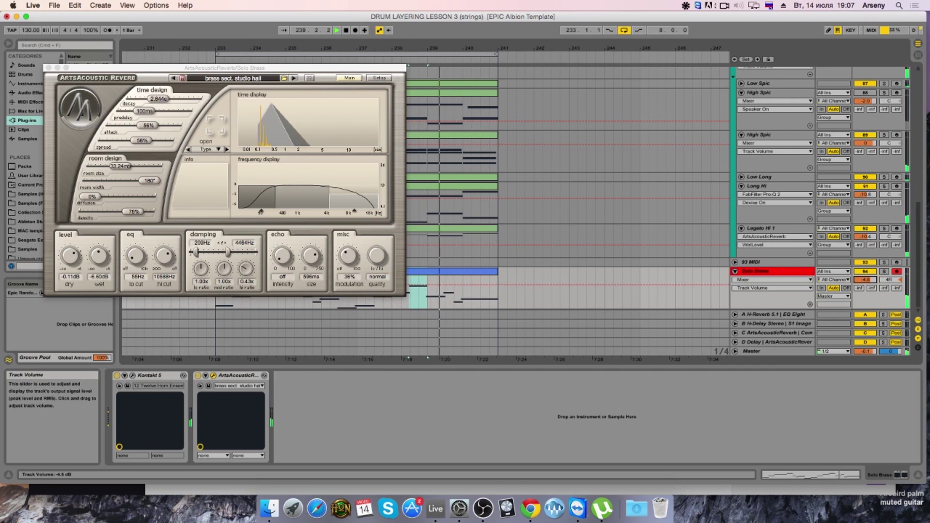
# Step: Reactivate the muted upper melody notes across the Solo Brass MIDI clip and play the layered part
pyautogui.doubleClick(465, 291)
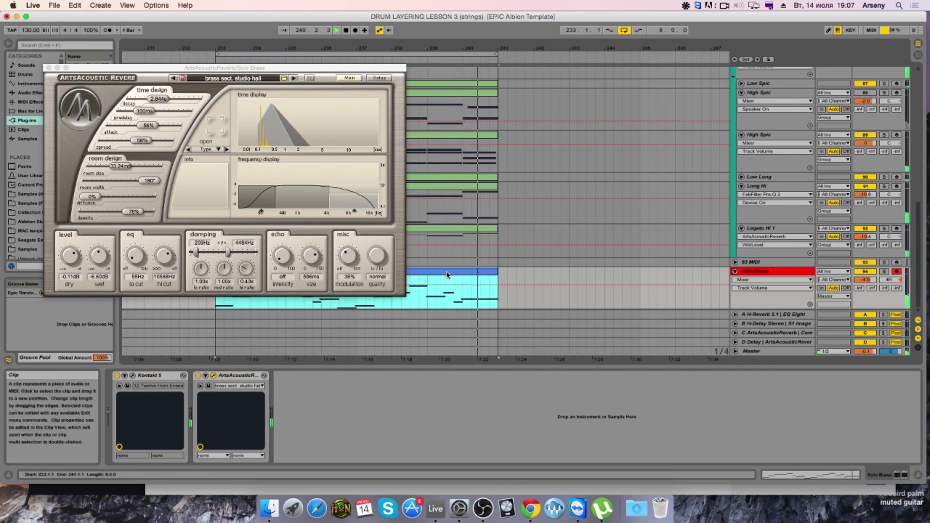
pyautogui.click(781, 323)
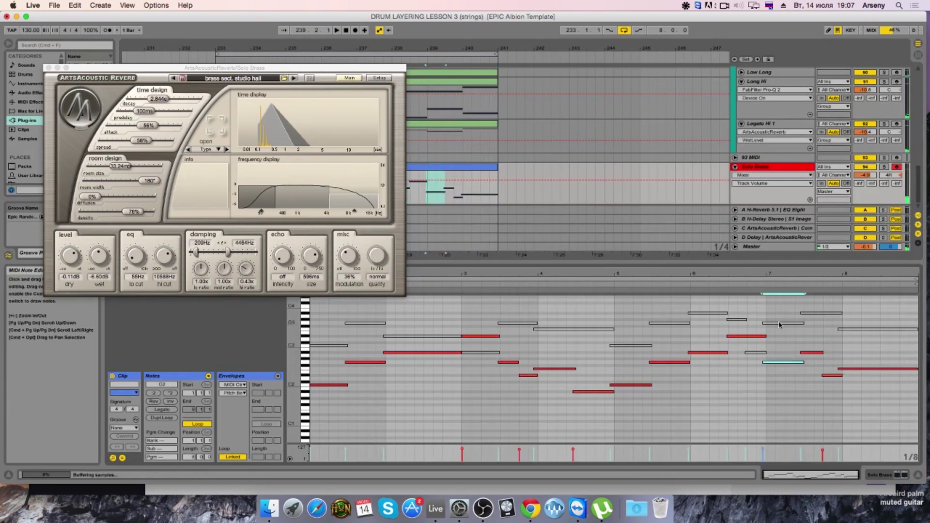
pyautogui.moveTo(867, 308); pyautogui.dragTo(795, 310)
pyautogui.moveTo(856, 304); pyautogui.dragTo(790, 332)
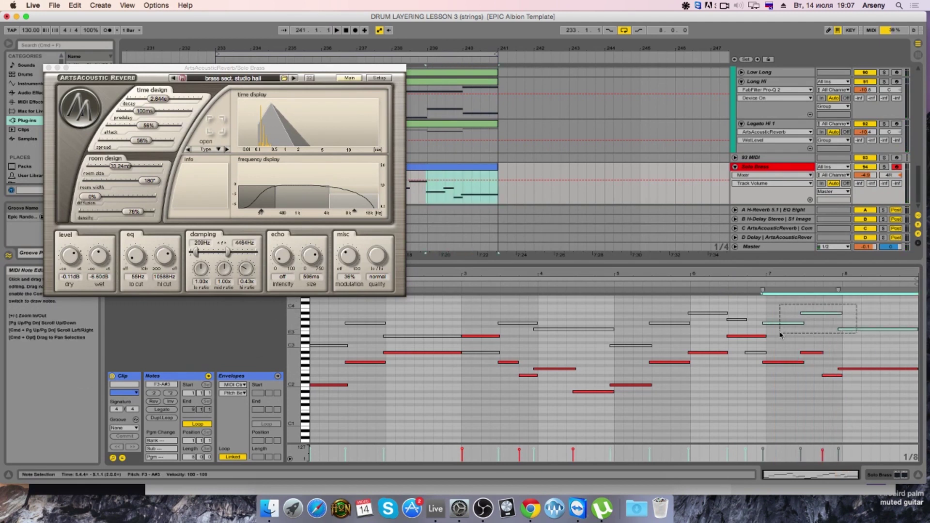
pyautogui.moveTo(747, 309); pyautogui.dragTo(311, 353)
pyautogui.click(629, 345)
pyautogui.press('space')
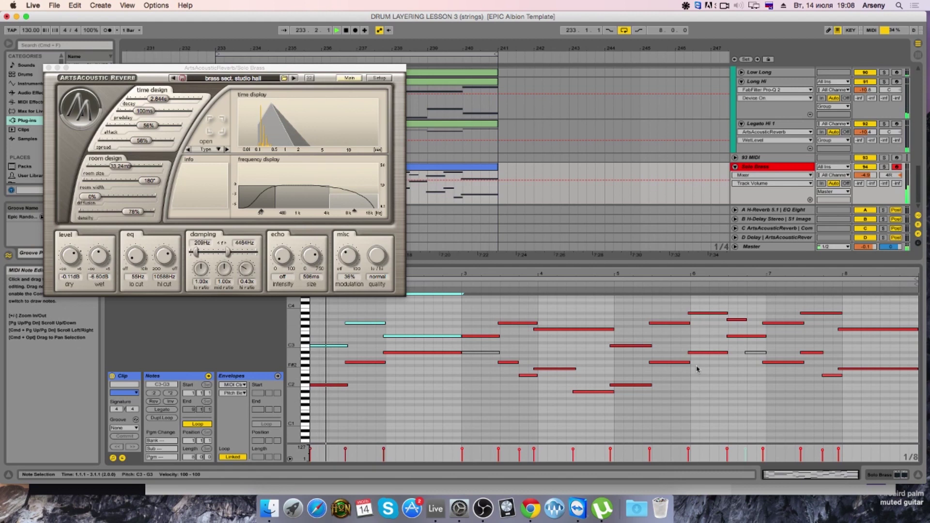
# Step: Reactivate the two remaining muted A#2 notes in bars 3 and 6 of the Solo Brass clip
pyautogui.click(752, 353)
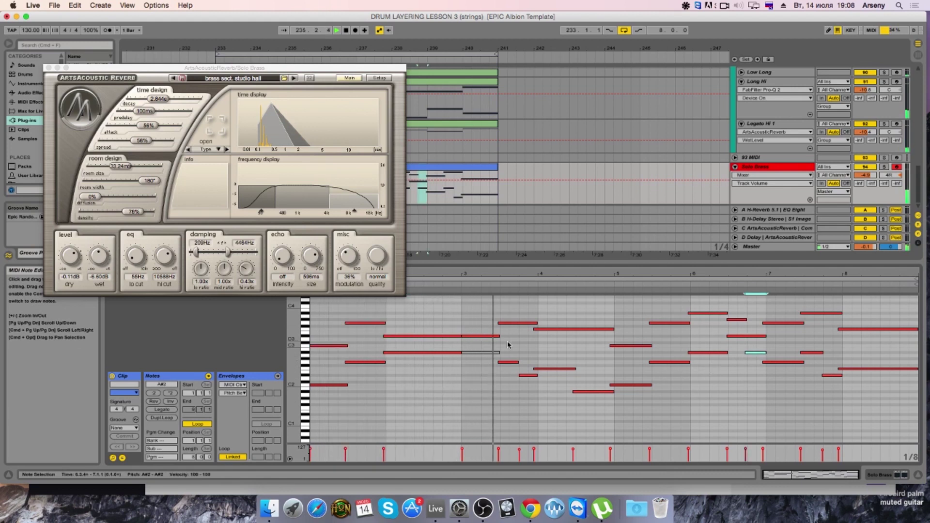
pyautogui.click(474, 351)
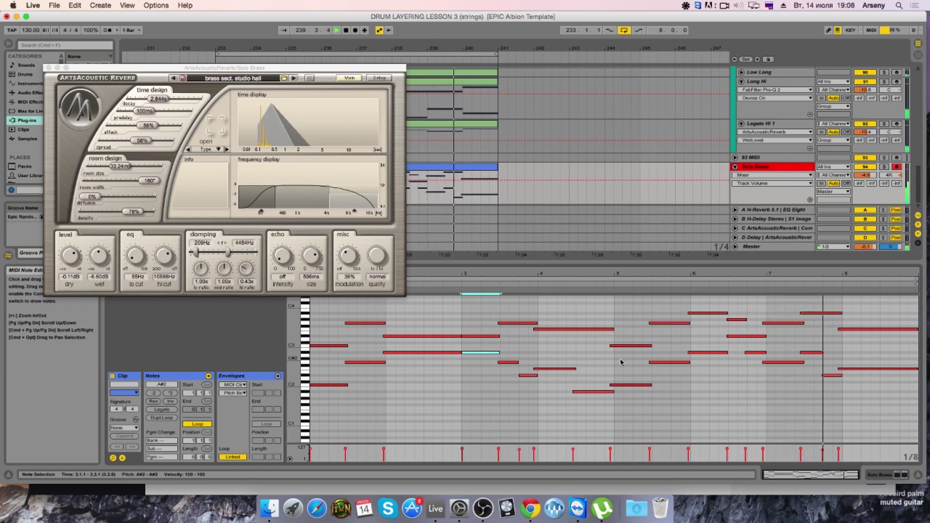
pyautogui.click(802, 352)
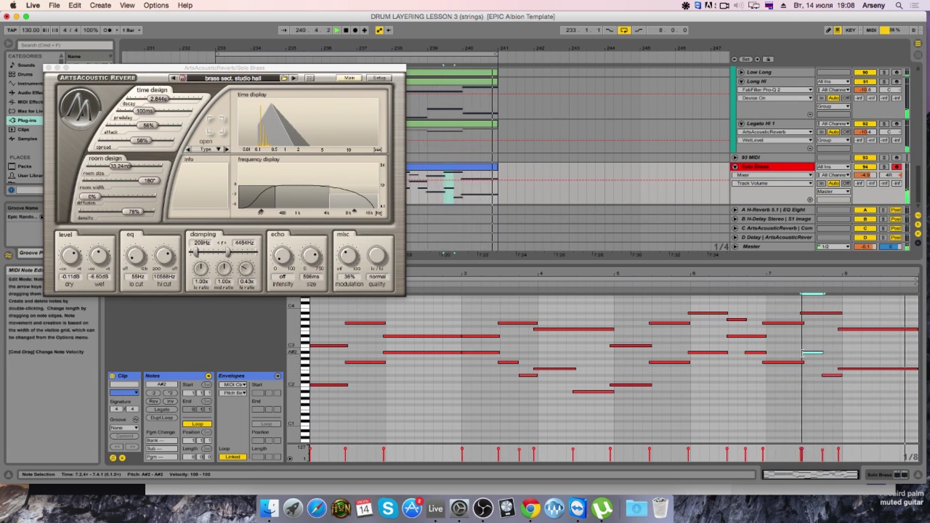
# Step: Close the reverb window, stop playback, solo the Solo Brass track and show its device chain
pyautogui.click(49, 68)
pyautogui.scroll(10, 859, 146)
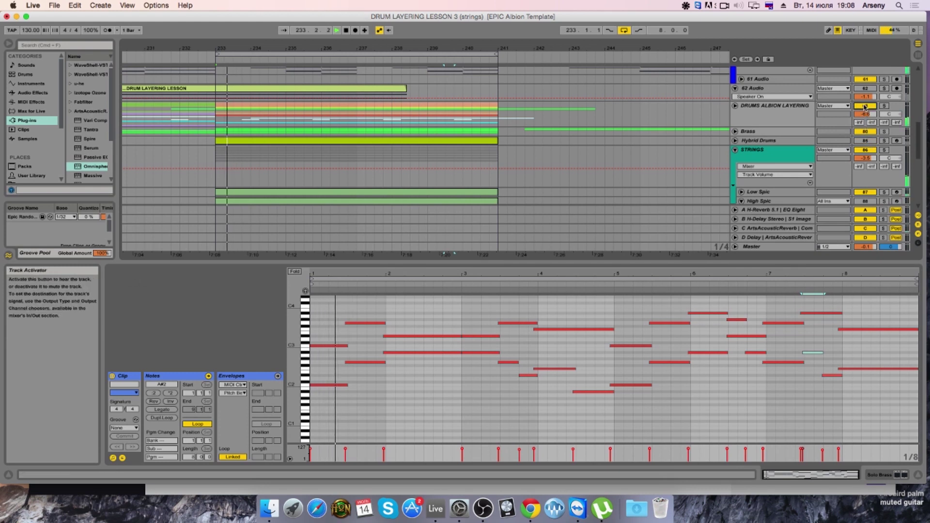
pyautogui.scroll(-10, 657, 106)
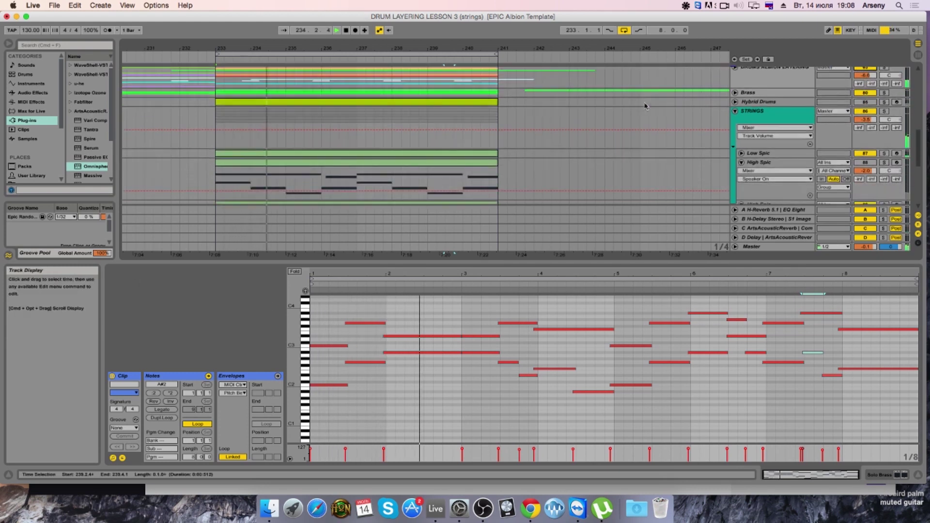
pyautogui.scroll(-4, 614, 104)
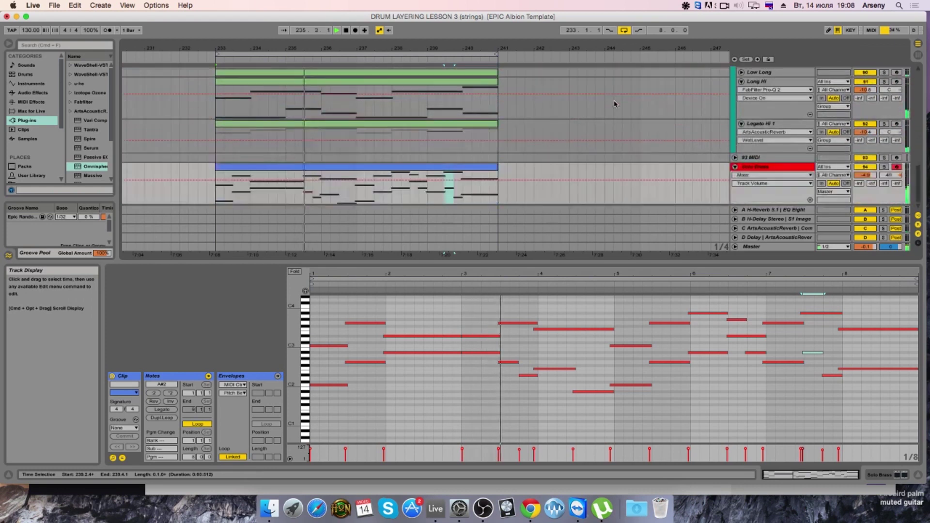
pyautogui.click(799, 169)
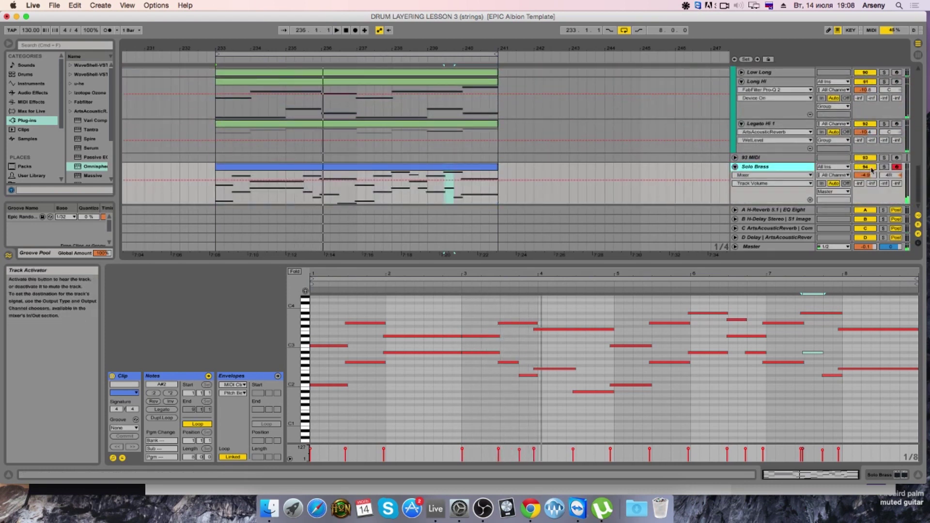
pyautogui.doubleClick(799, 169)
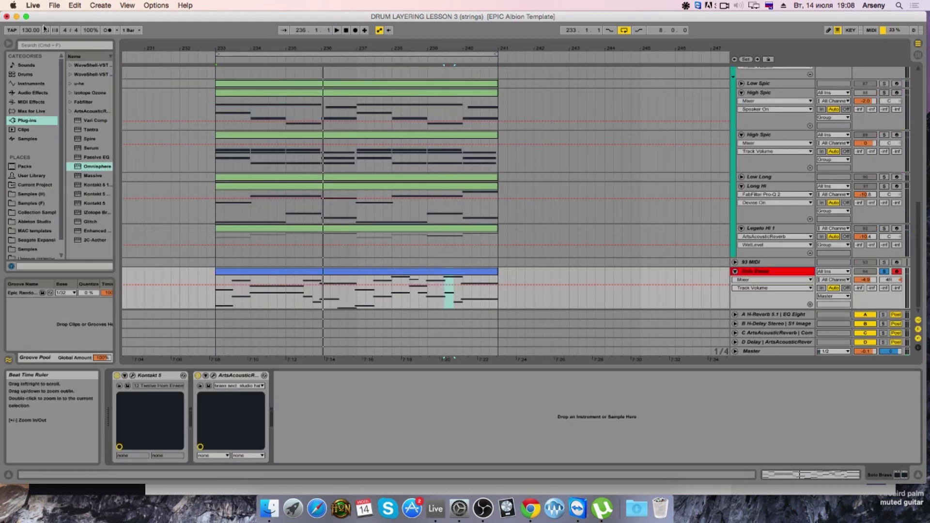
pyautogui.click(47, 45)
pyautogui.write('s')
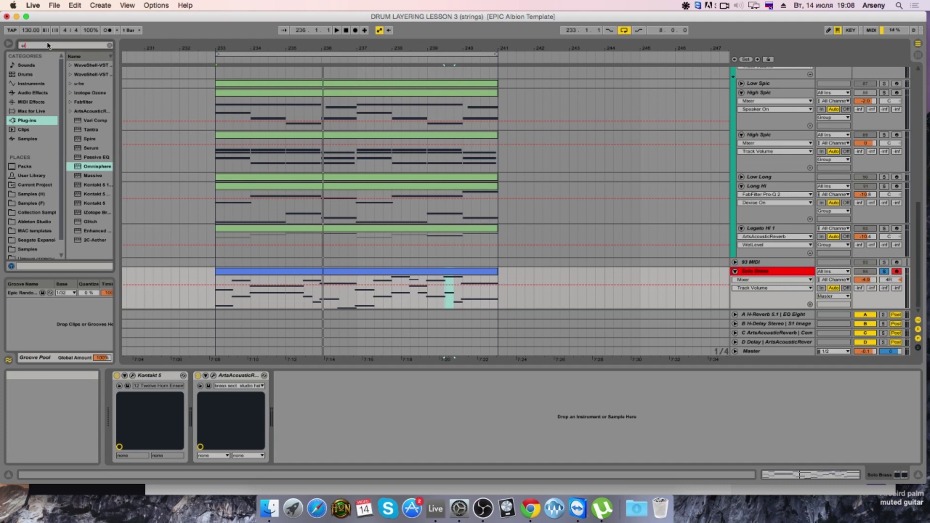
pyautogui.write('oun')
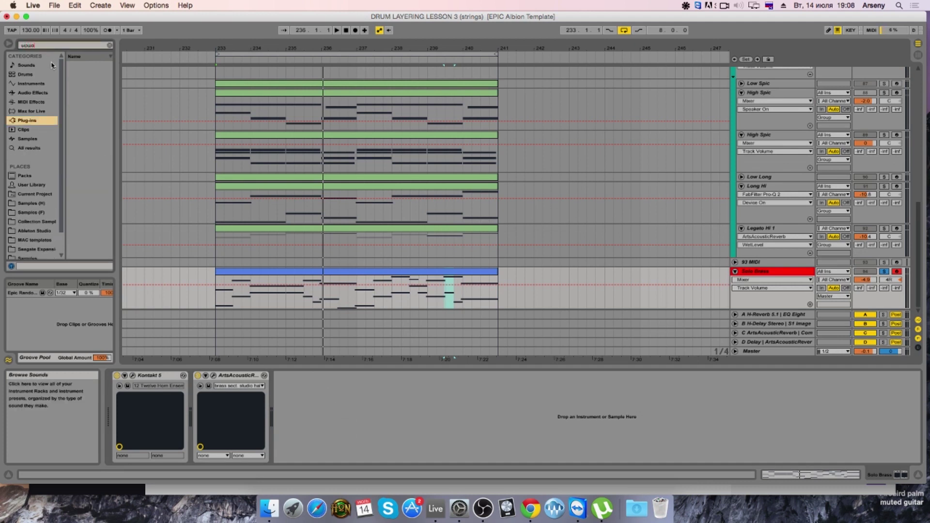
pyautogui.press('BackSpace')
pyautogui.press('BackSpace')
pyautogui.press('BackSpace')
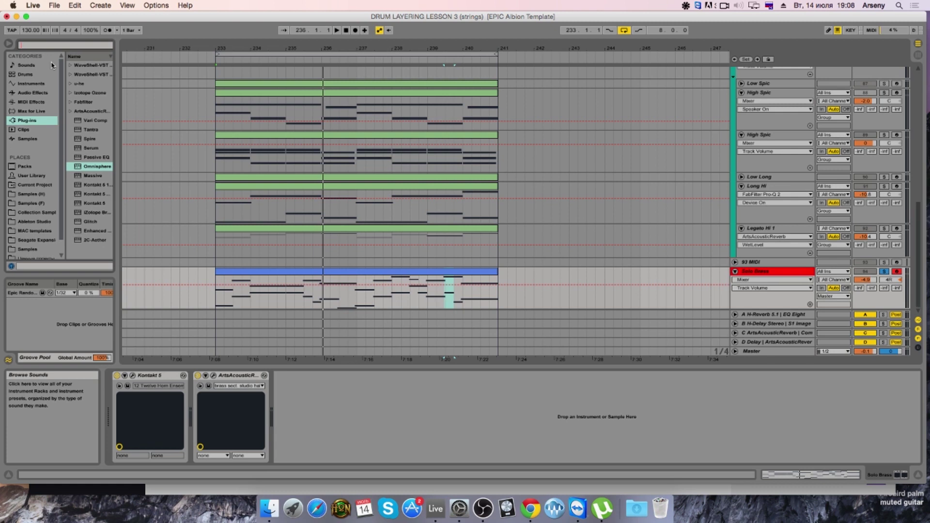
# Step: Search the plug-ins for "shif" and insert SoundShifter Pitch Stereo between Kontakt 5 and ArtsAcoustic Reverb on the Solo Brass track
pyautogui.write('shif')
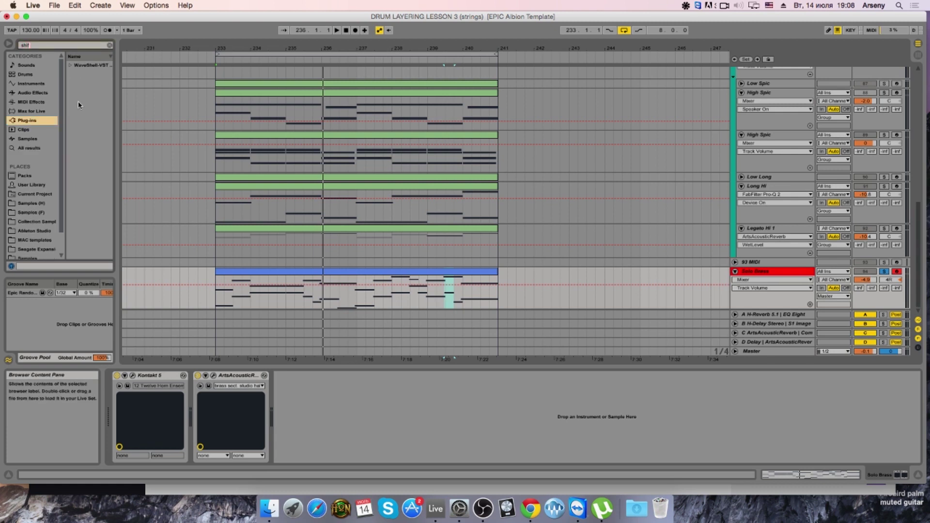
pyautogui.moveTo(117, 119); pyautogui.dragTo(222, 119)
pyautogui.click(70, 65)
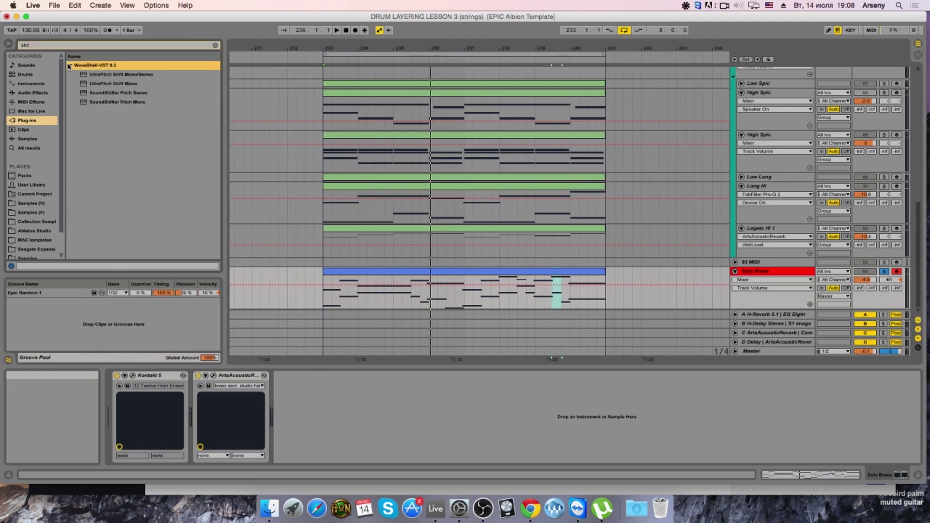
pyautogui.click(139, 93)
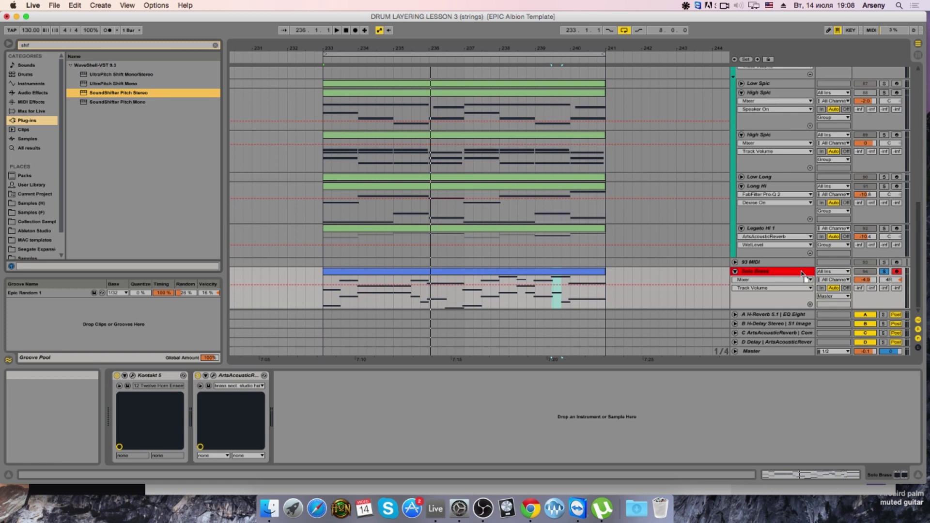
pyautogui.moveTo(803, 273); pyautogui.dragTo(196, 387)
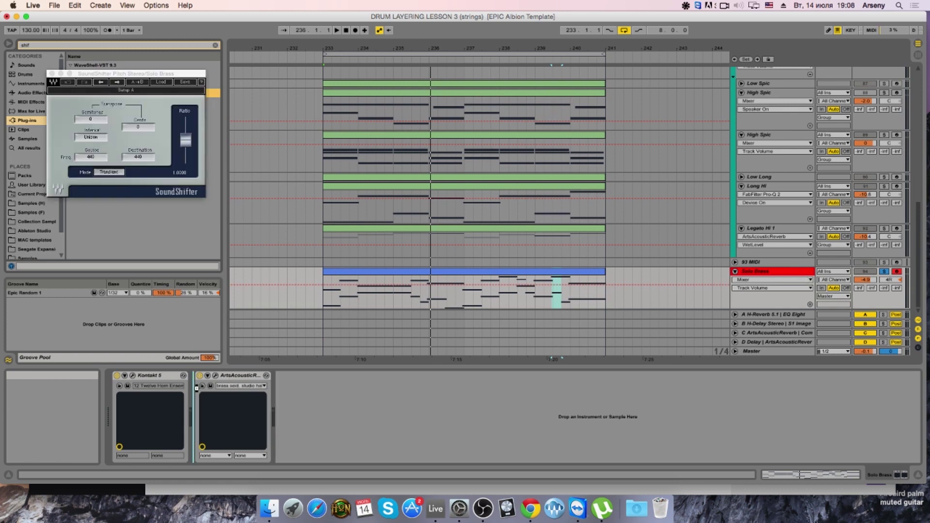
# Step: Set the Solo Brass track's ArtsAcoustic Reverb modulation to 19% and close the reverb window
pyautogui.click(294, 376)
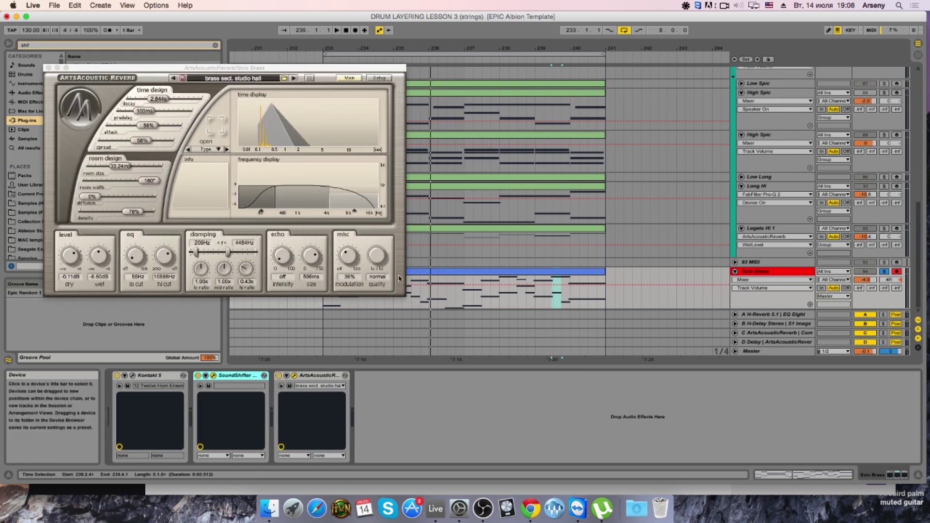
pyautogui.moveTo(350, 260); pyautogui.dragTo(357, 273)
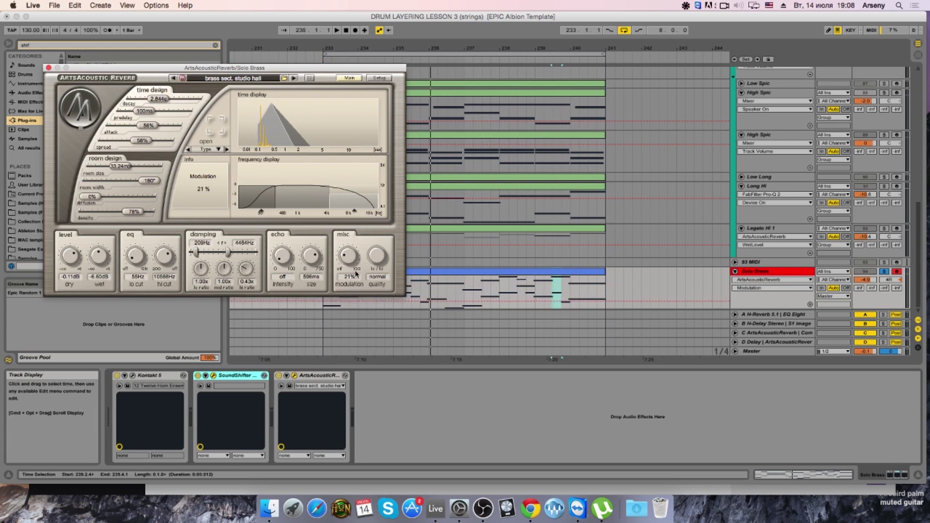
pyautogui.click(49, 67)
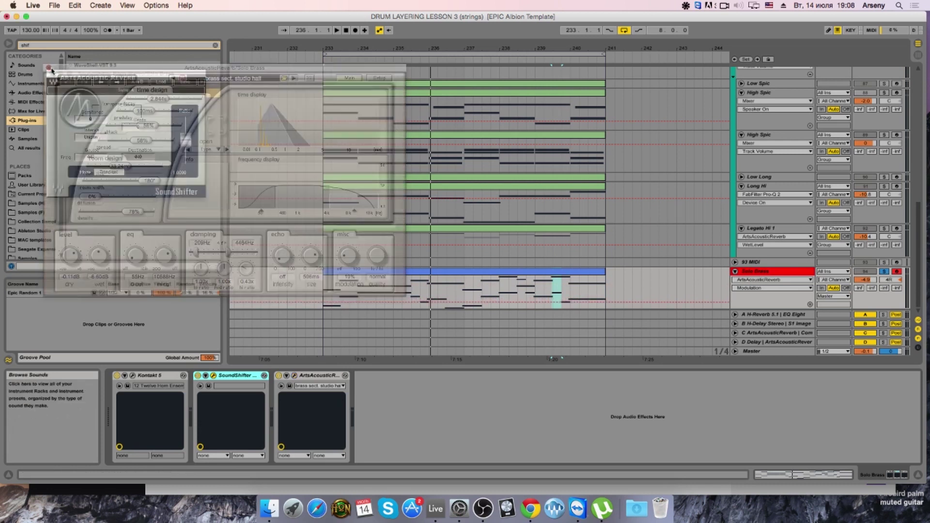
# Step: Unsolo the brass, play it in the full mix and set the SoundShifter transposition to 10 cents
pyautogui.press('space')
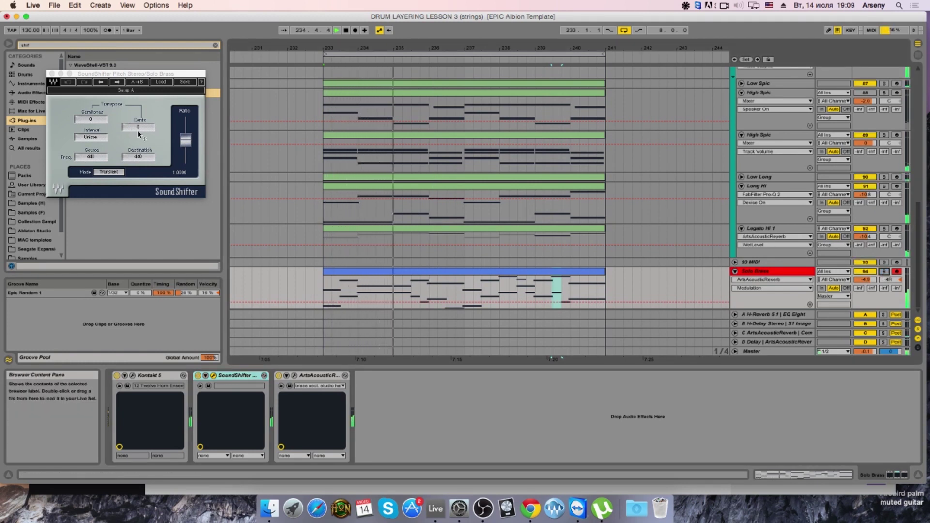
pyautogui.moveTo(138, 130); pyautogui.dragTo(137, 127)
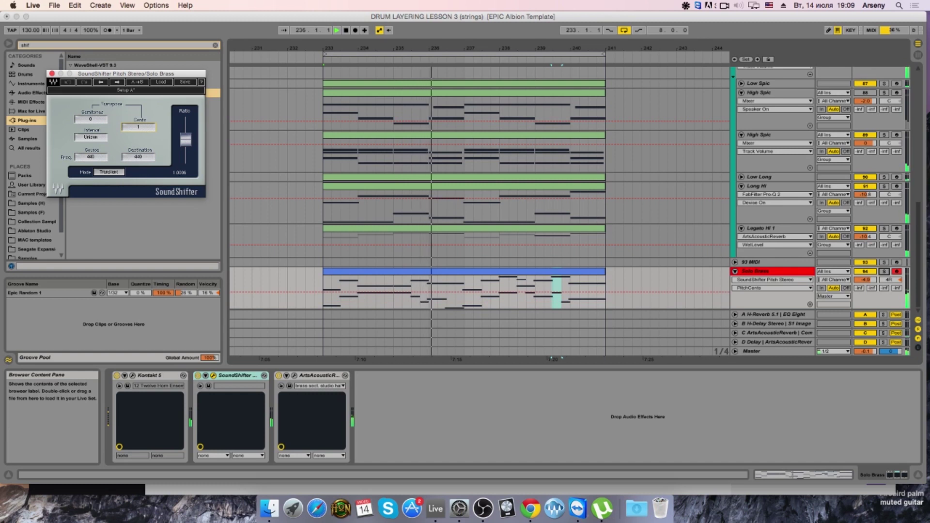
pyautogui.moveTo(137, 127); pyautogui.dragTo(137, 125)
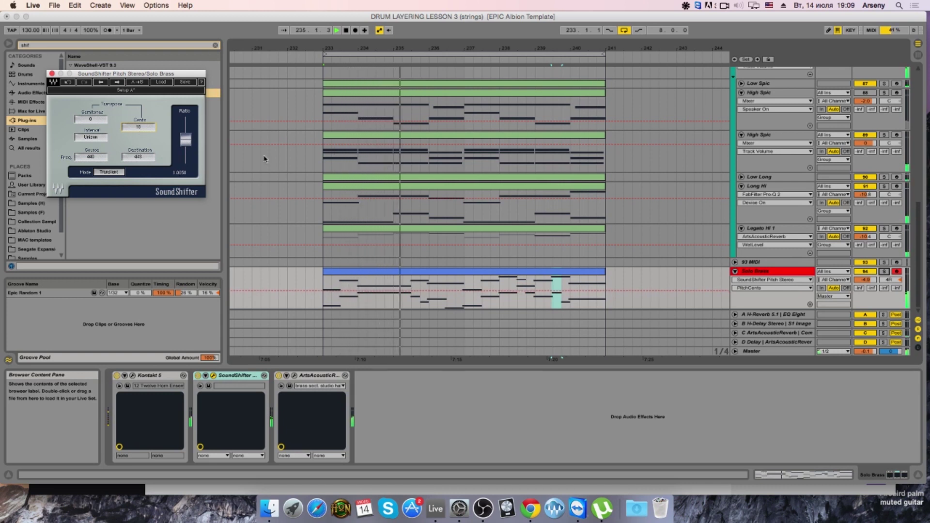
pyautogui.click(51, 74)
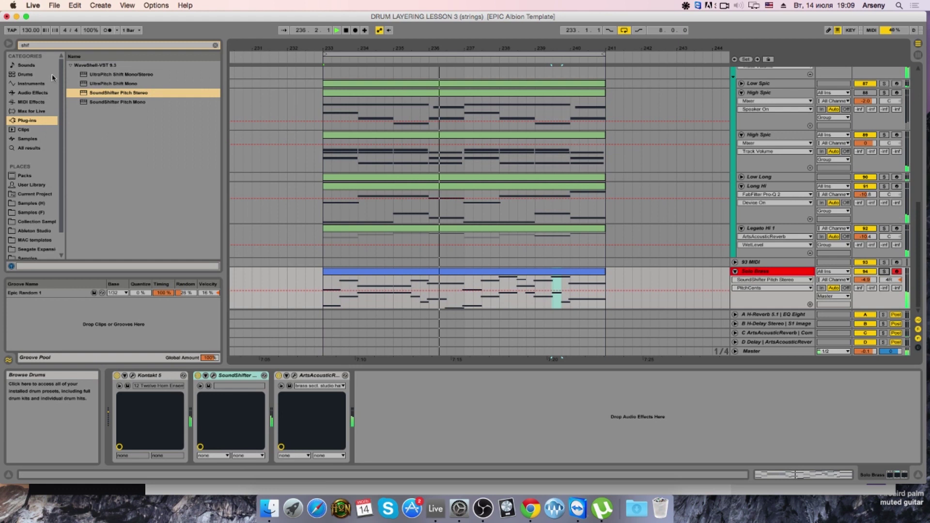
# Step: Bypass and re-enable SoundShifter to compare the brass sound, and set its transposition to 8 cents
pyautogui.click(197, 375)
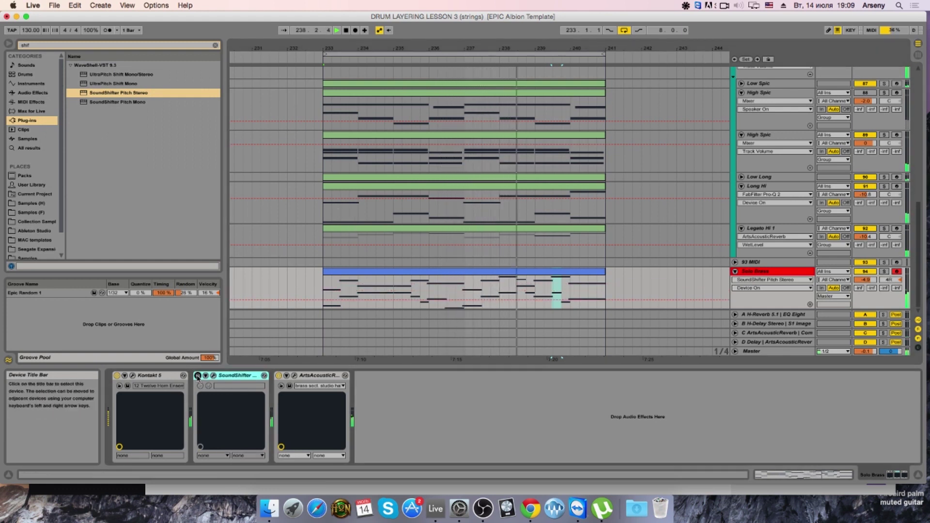
pyautogui.click(197, 376)
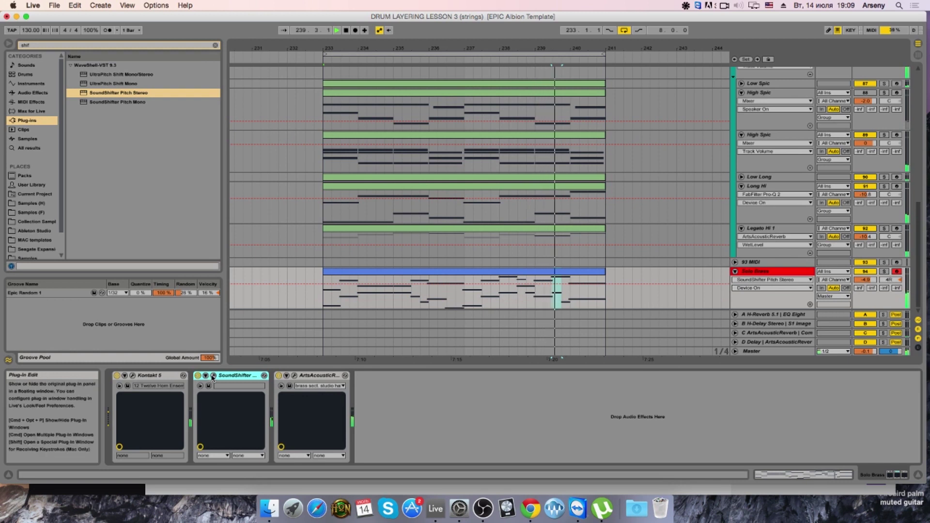
pyautogui.click(213, 375)
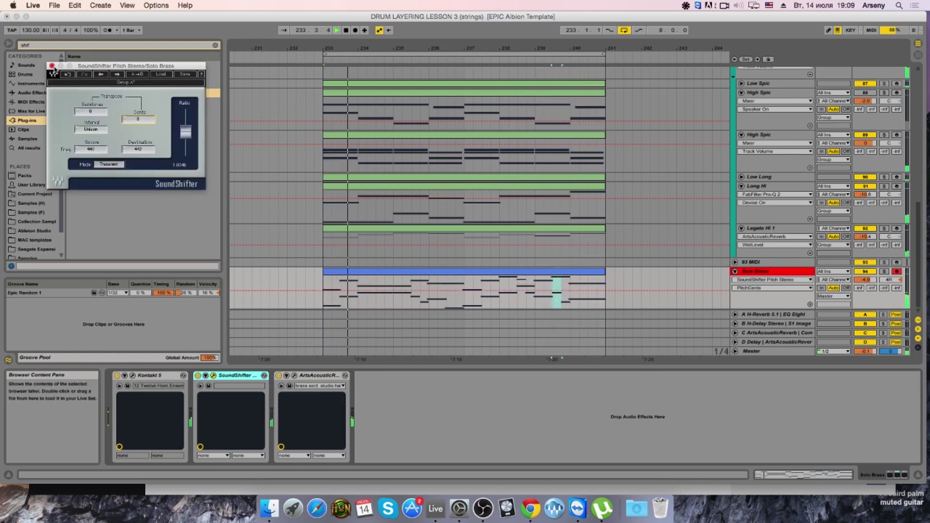
pyautogui.click(51, 65)
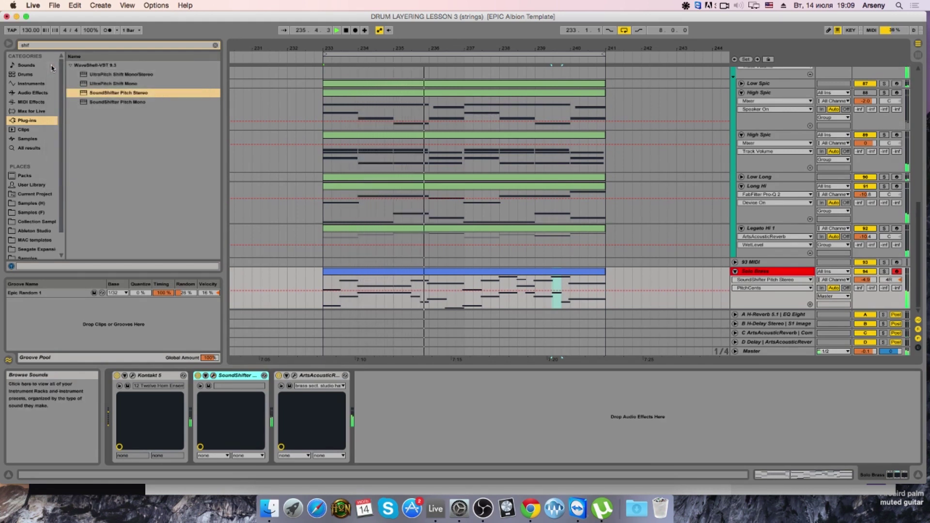
# Step: Set the SoundShifter transposition to 5 cents, restart playback to check it and close the plug-in window
pyautogui.click(214, 375)
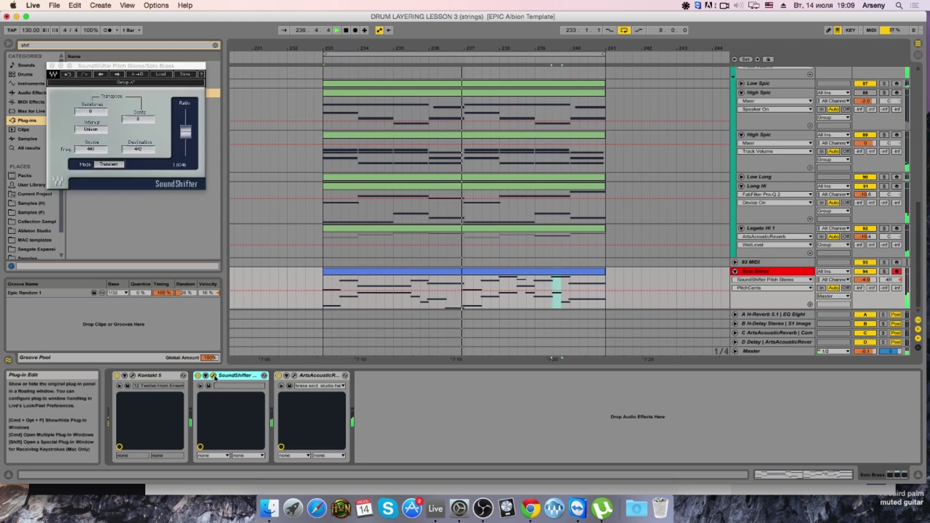
pyautogui.moveTo(144, 125); pyautogui.dragTo(144, 128)
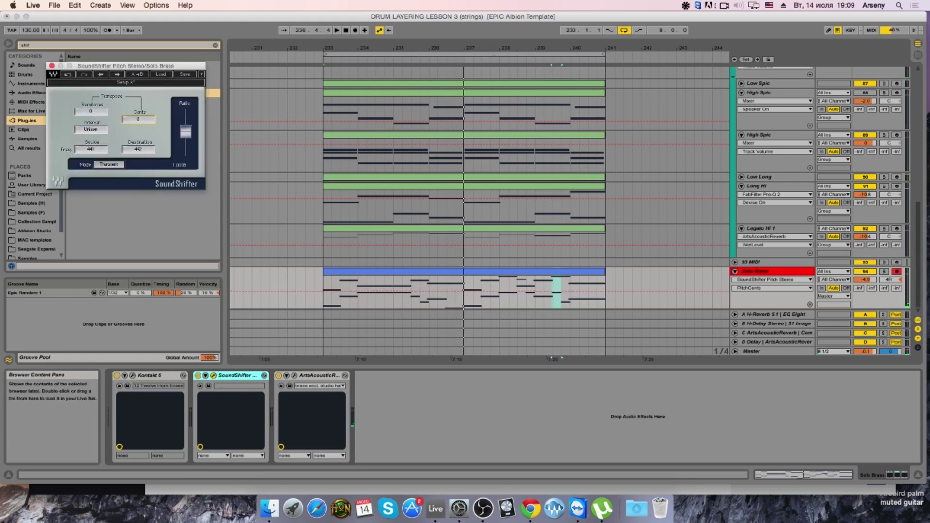
pyautogui.press('space')
pyautogui.press('space')
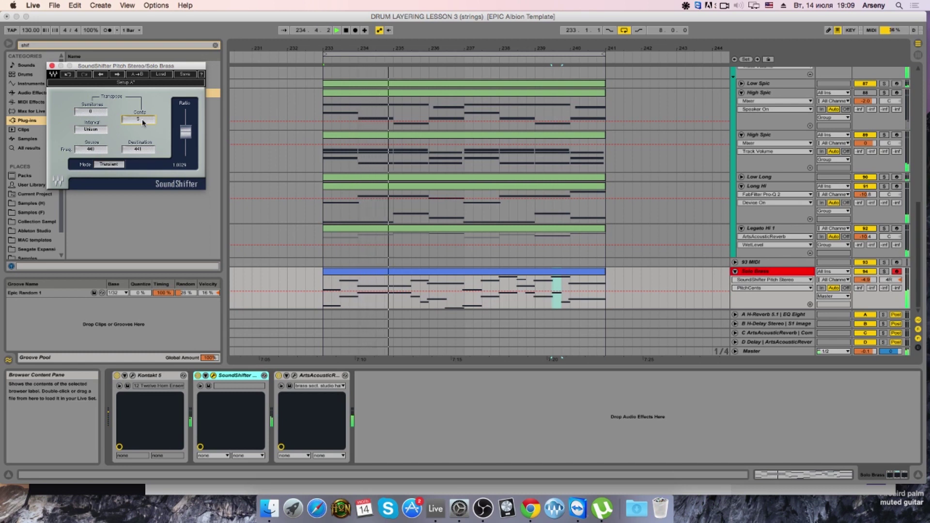
pyautogui.click(52, 66)
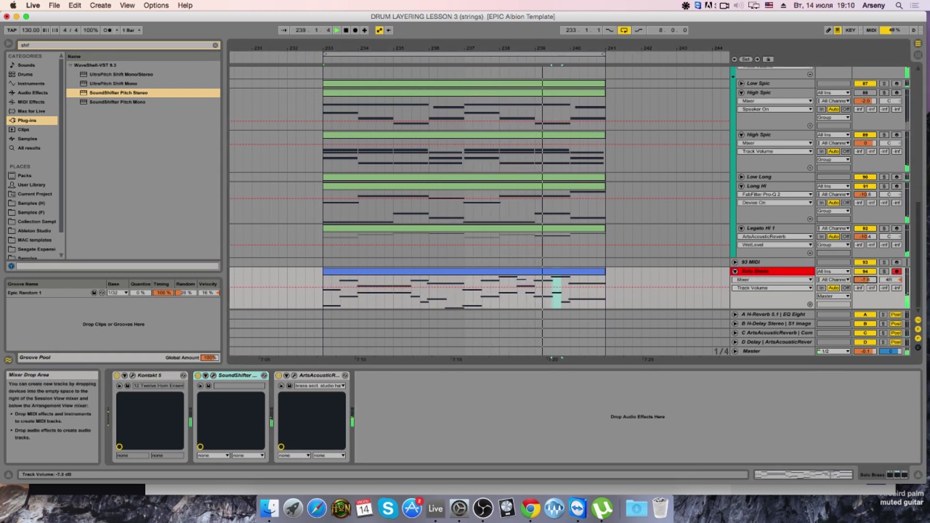
# Step: Lower the Solo Brass track's volume and set its ArtsAcoustic Reverb wet level to about -10.9 dB
pyautogui.click(294, 376)
pyautogui.moveTo(92, 258); pyautogui.dragTo(96, 261)
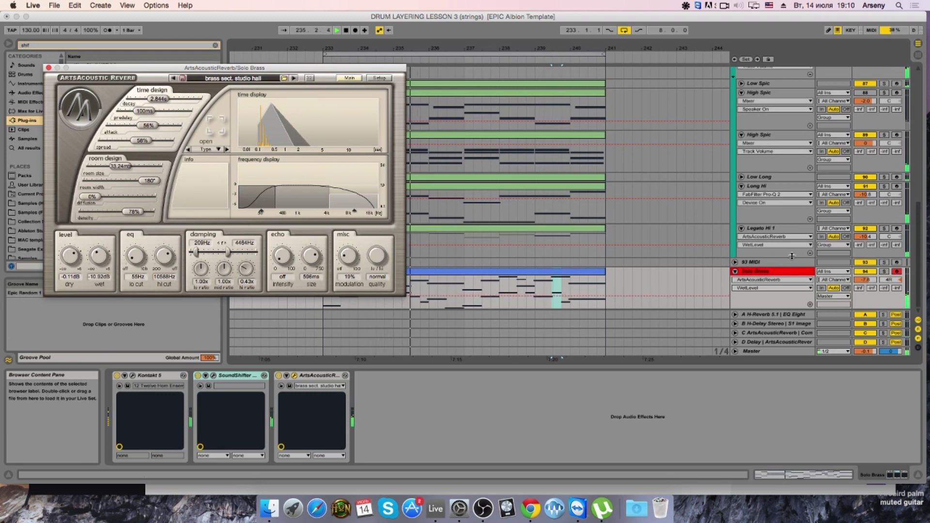
# Step: Set the Solo Brass volume to about -4.2 dB and its reverb's dry level to about -4.9 dB and wet level to -7.5 dB
pyautogui.moveTo(865, 279); pyautogui.dragTo(865, 280)
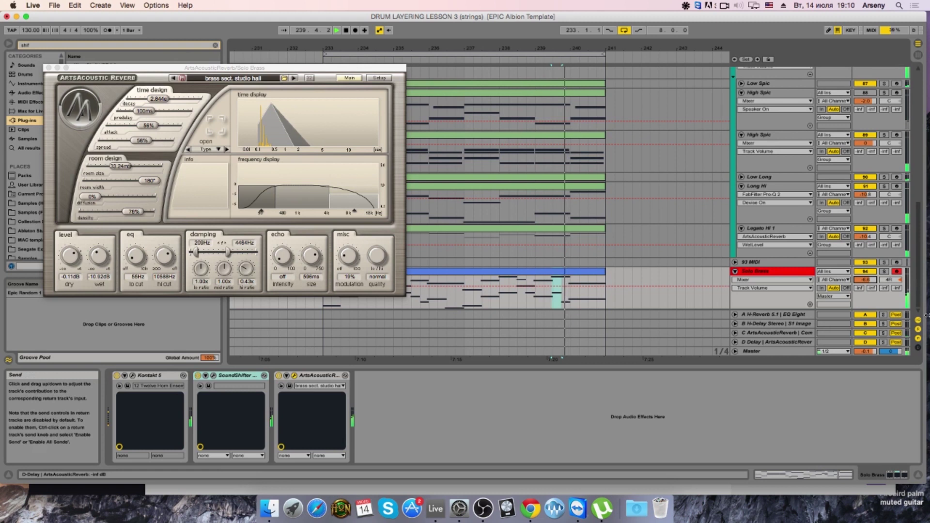
pyautogui.moveTo(865, 280); pyautogui.dragTo(865, 278)
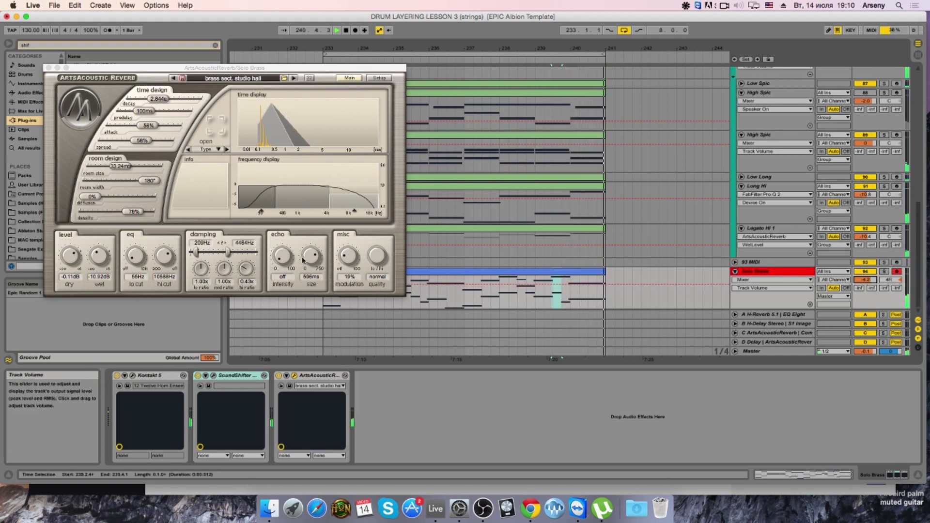
pyautogui.moveTo(74, 275); pyautogui.dragTo(74, 277)
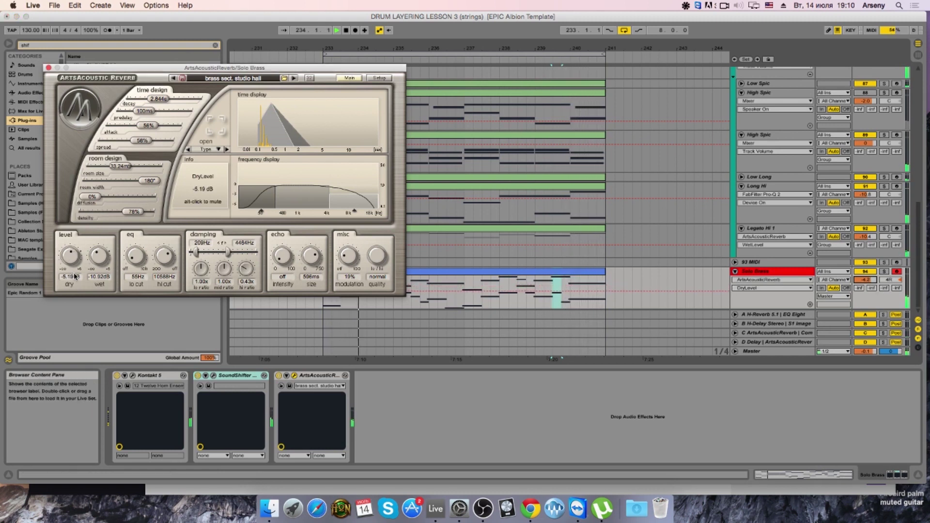
pyautogui.moveTo(94, 269); pyautogui.dragTo(101, 256)
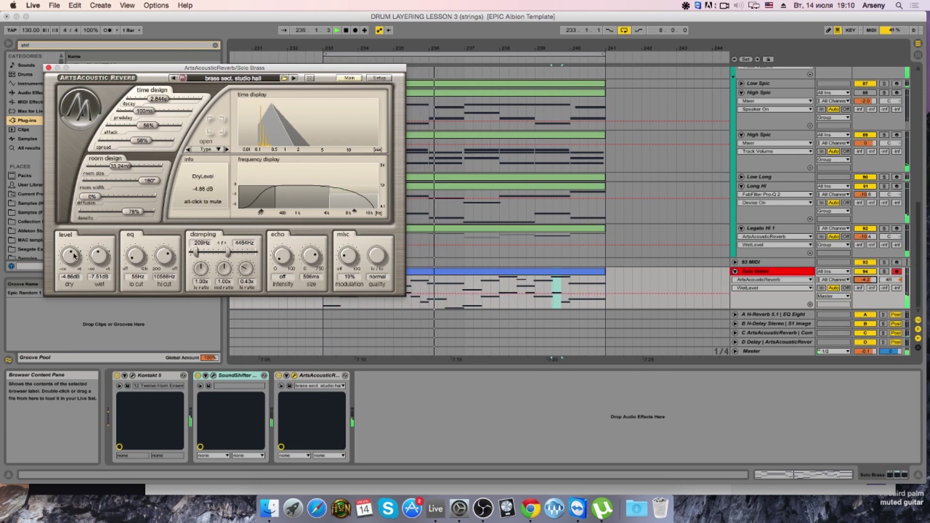
pyautogui.press('super+alt+p')
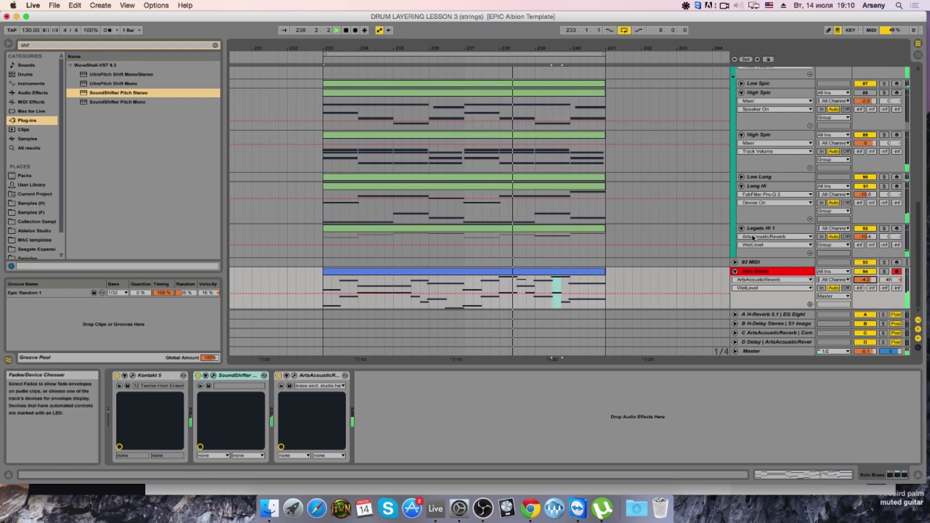
# Step: Stop playback, solo the Solo Brass track and duplicate it
pyautogui.press('space')
pyautogui.click(884, 272)
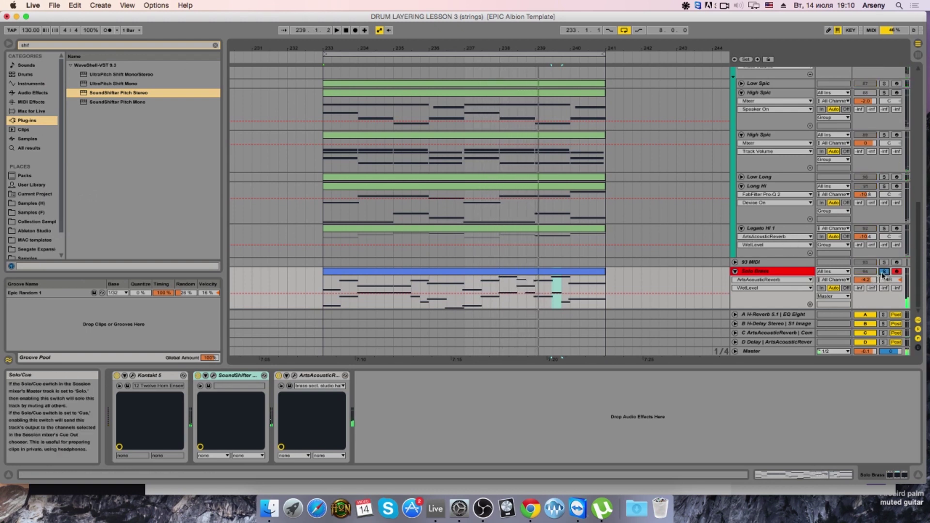
pyautogui.rightClick(808, 277)
pyautogui.click(840, 295)
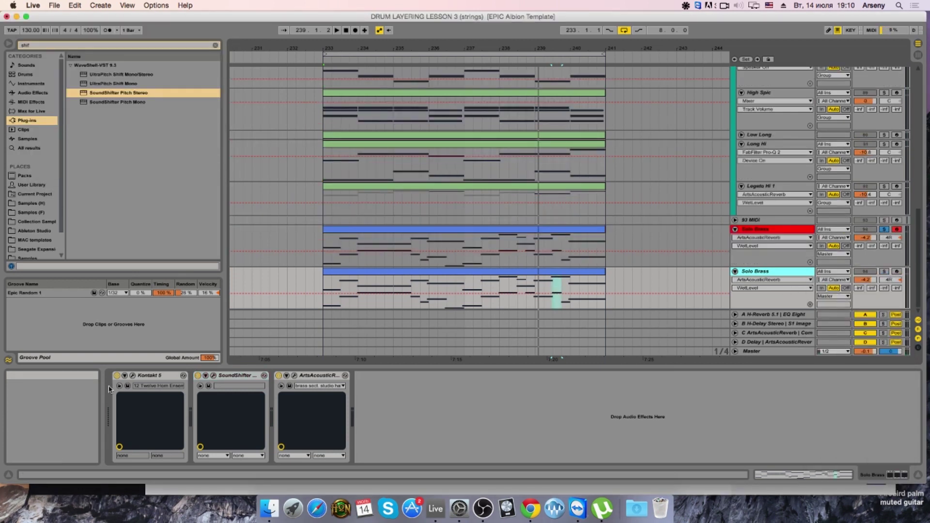
# Step: Switch to Chrome to check the Twitch stream chat, and return to Ableton Live
pyautogui.click(530, 509)
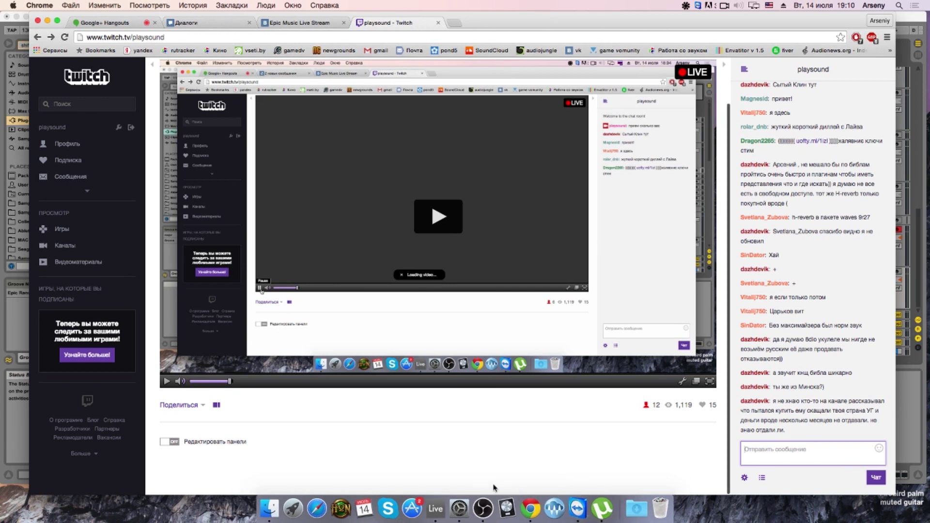
pyautogui.click(435, 509)
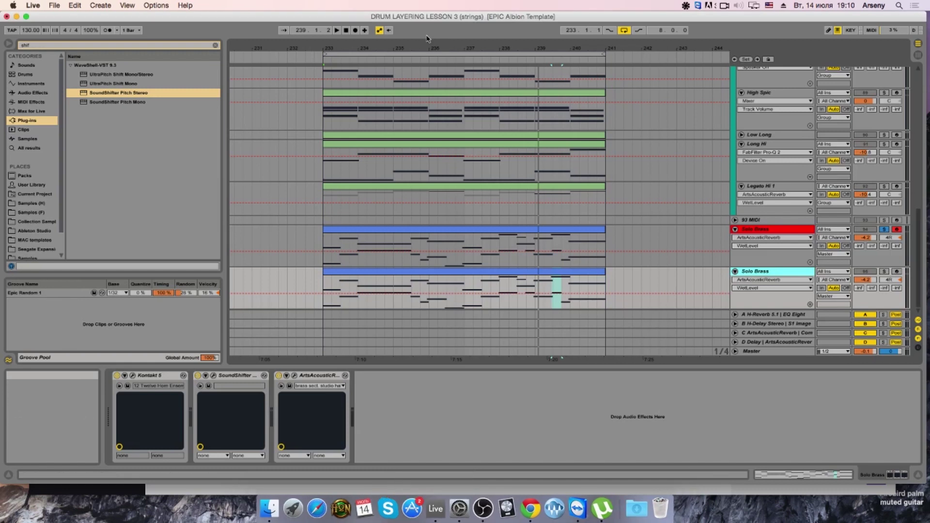
# Step: Play the whole arrangement from the intro and jump ahead to the section at locator 2
pyautogui.scroll(-6, 374, 132)
pyautogui.scroll(5, 374, 132)
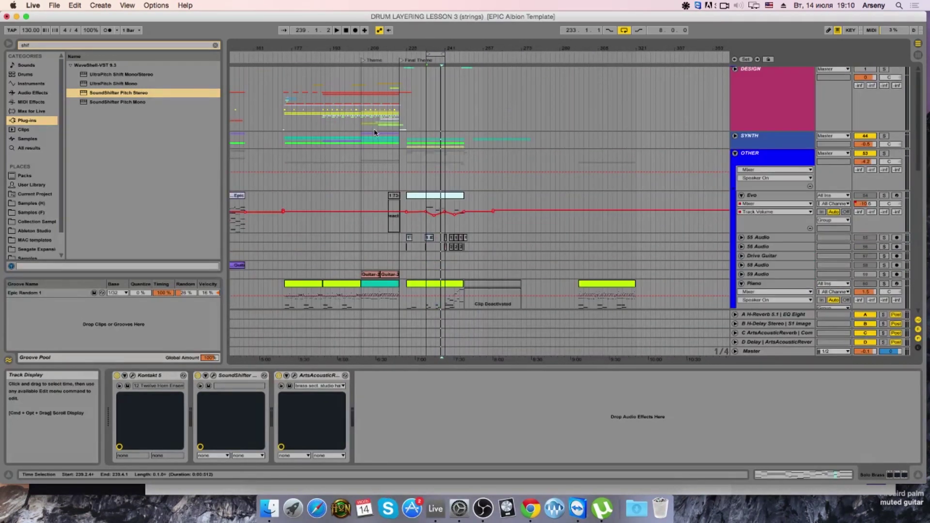
pyautogui.moveTo(442, 53); pyautogui.dragTo(551, 49)
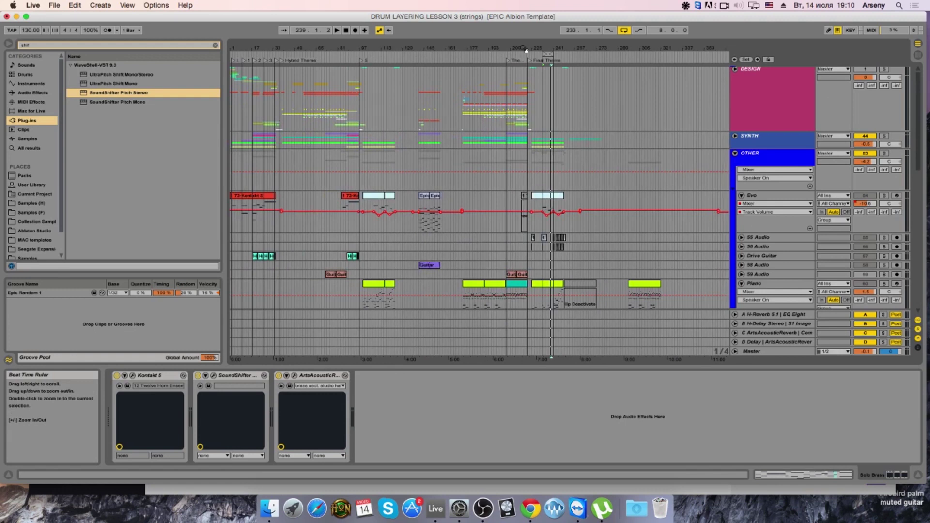
pyautogui.click(337, 30)
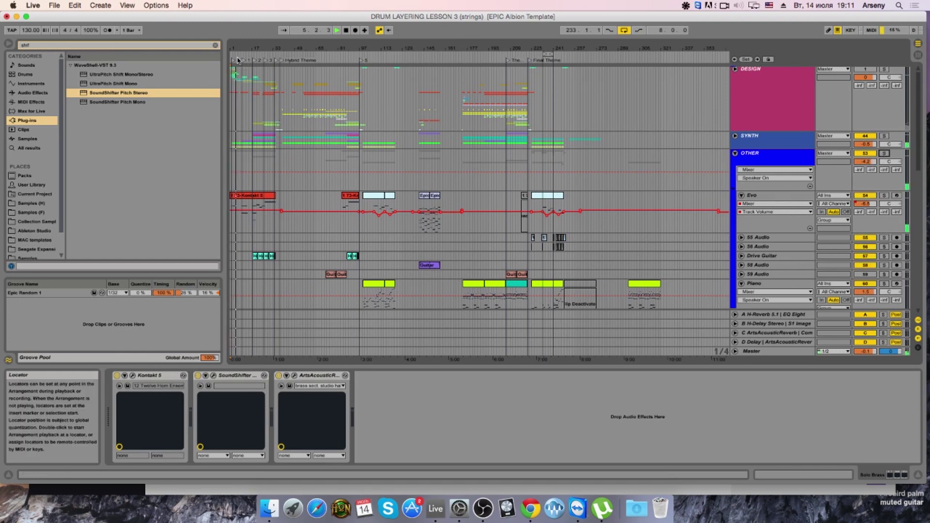
pyautogui.moveTo(263, 52); pyautogui.dragTo(263, 70)
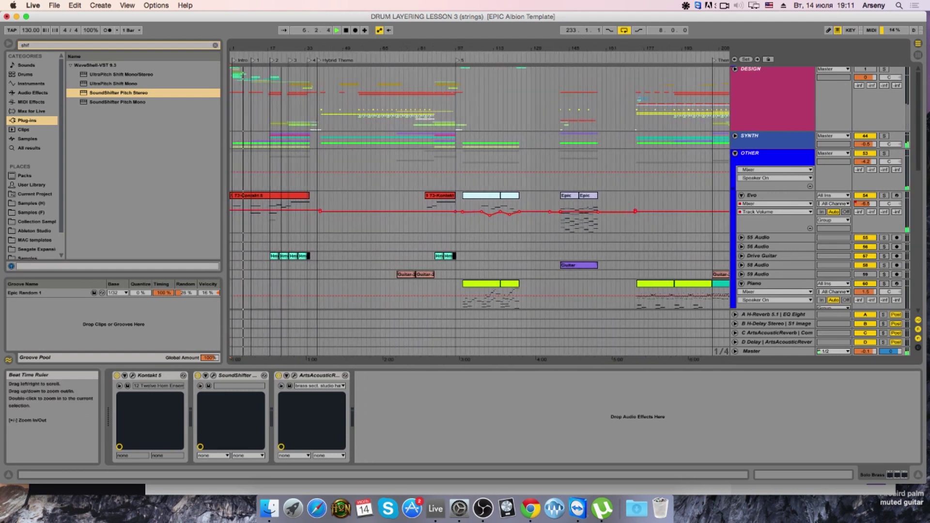
pyautogui.click(269, 57)
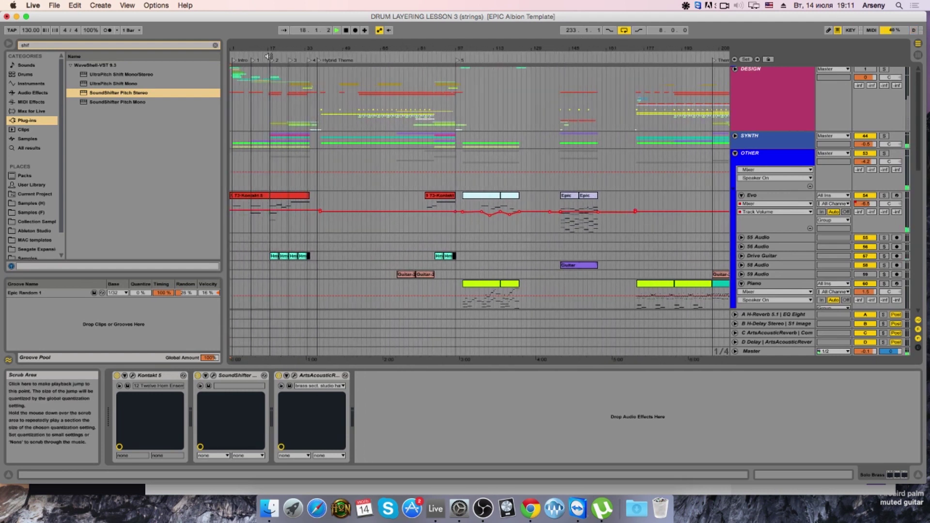
pyautogui.scroll(-3, 268, 63)
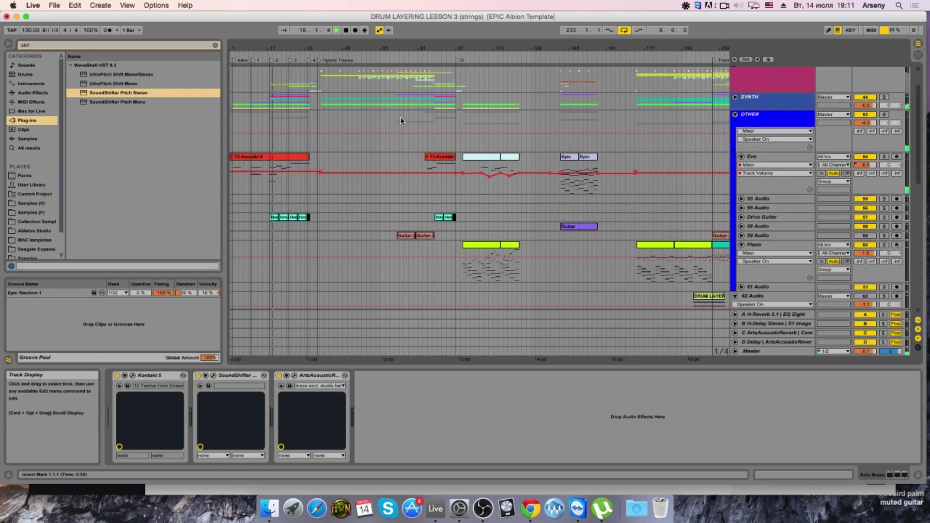
# Step: Set the project tempo to 155 BPM and display the Master track's effect chain
pyautogui.moveTo(30, 30); pyautogui.dragTo(30, 20)
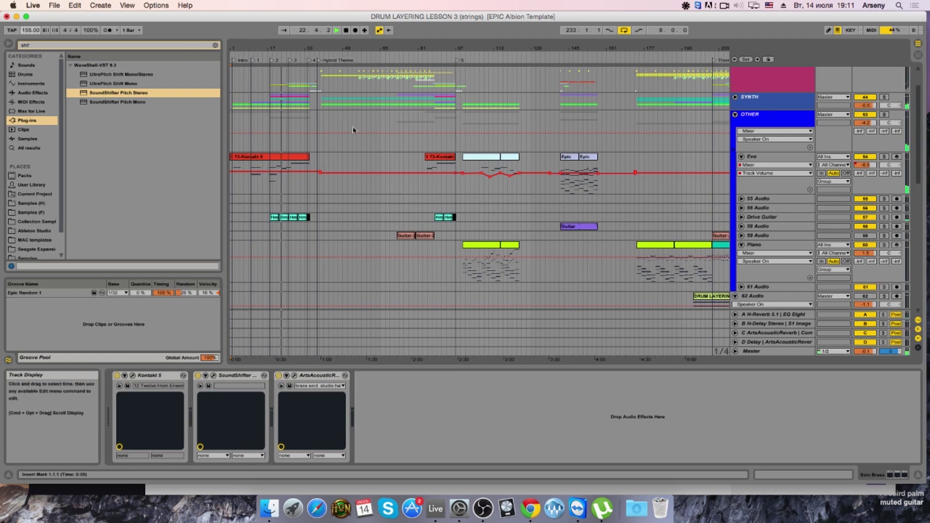
pyautogui.scroll(-4, 353, 129)
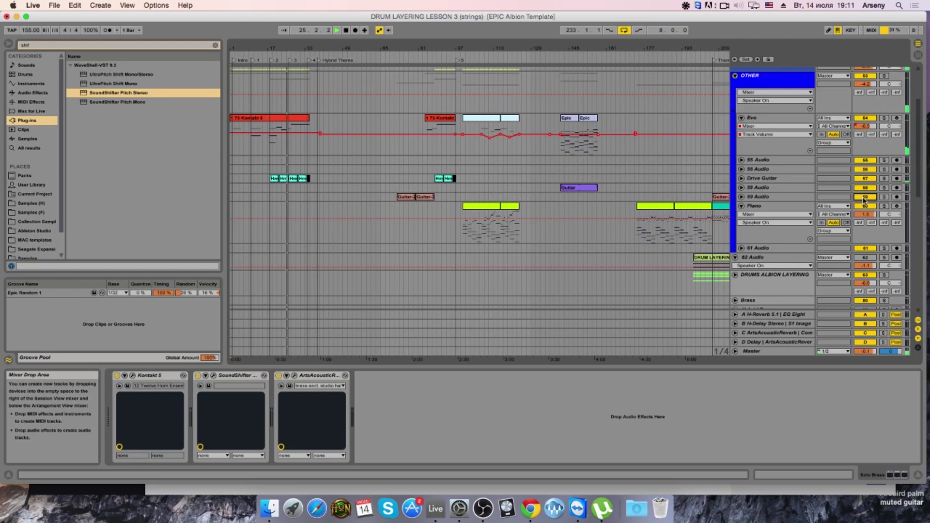
pyautogui.scroll(8, 824, 271)
pyautogui.click(774, 352)
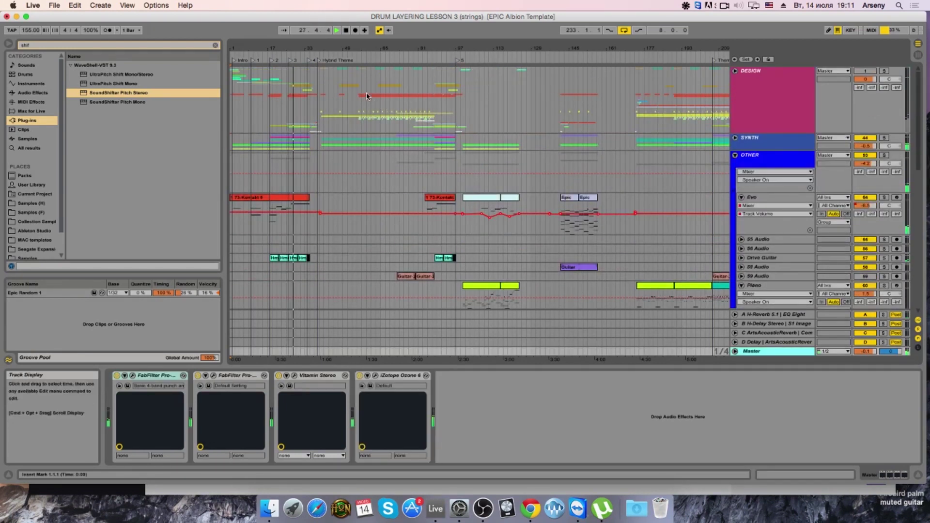
# Step: Listen to the Hybrid Theme section from its opening bars and from a point further in
pyautogui.moveTo(317, 47); pyautogui.dragTo(339, 90)
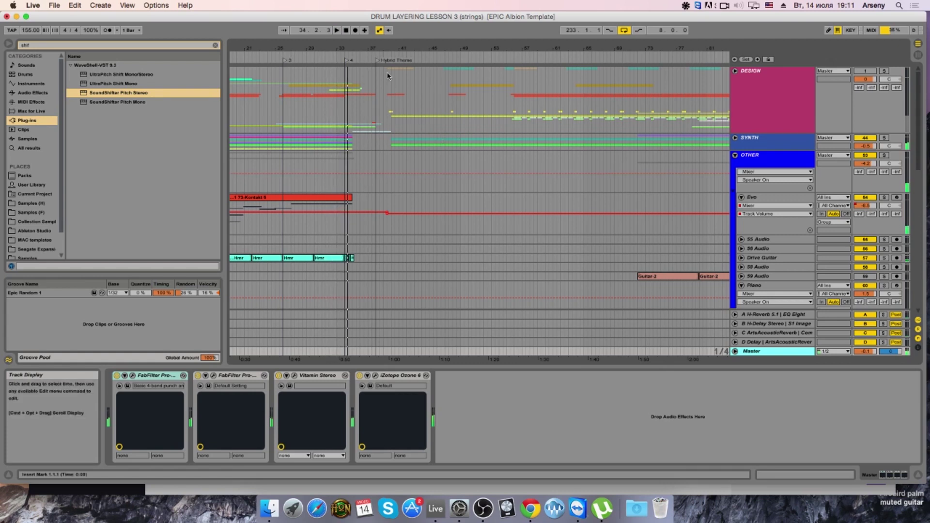
pyautogui.click(389, 58)
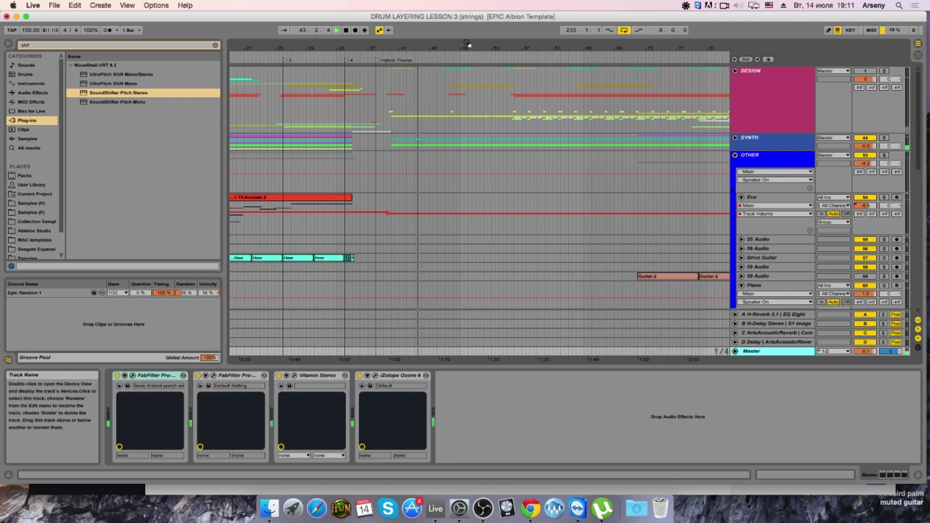
pyautogui.moveTo(467, 45); pyautogui.dragTo(468, 50)
pyautogui.moveTo(333, 48); pyautogui.dragTo(333, 56)
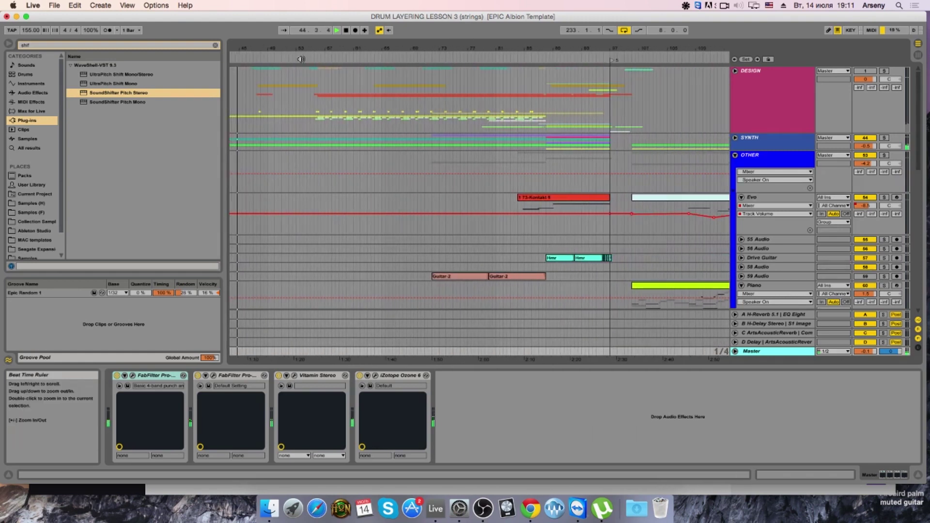
pyautogui.click(334, 58)
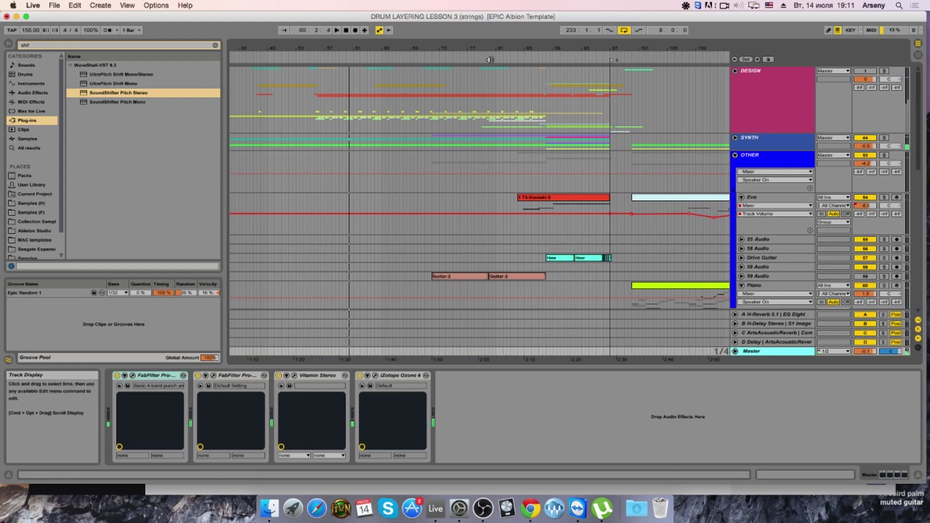
# Step: Listen to the closing part of the Hybrid Theme and the quiet piano section that follows it
pyautogui.click(452, 55)
pyautogui.moveTo(549, 48); pyautogui.dragTo(519, 61)
pyautogui.click(517, 56)
pyautogui.hscroll(5, 557, 68)
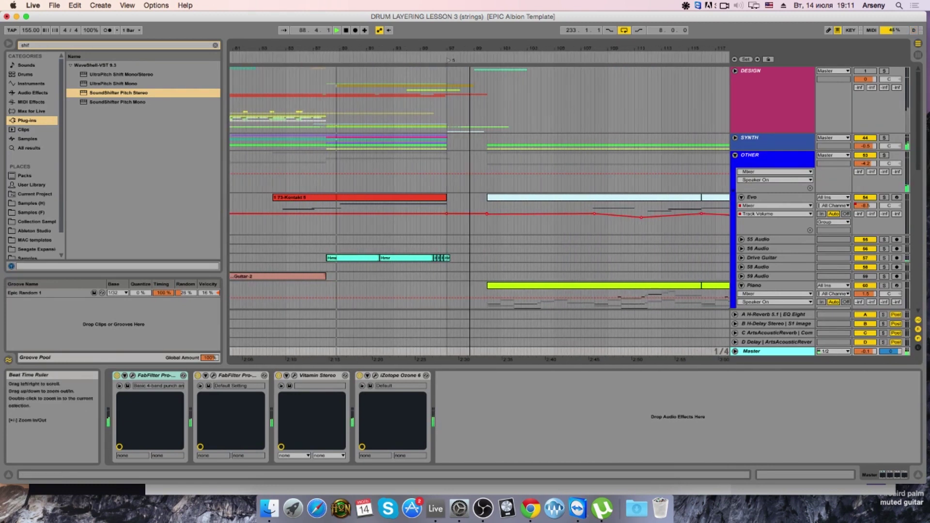
pyautogui.scroll(-10, 492, 78)
pyautogui.scroll(10, 491, 78)
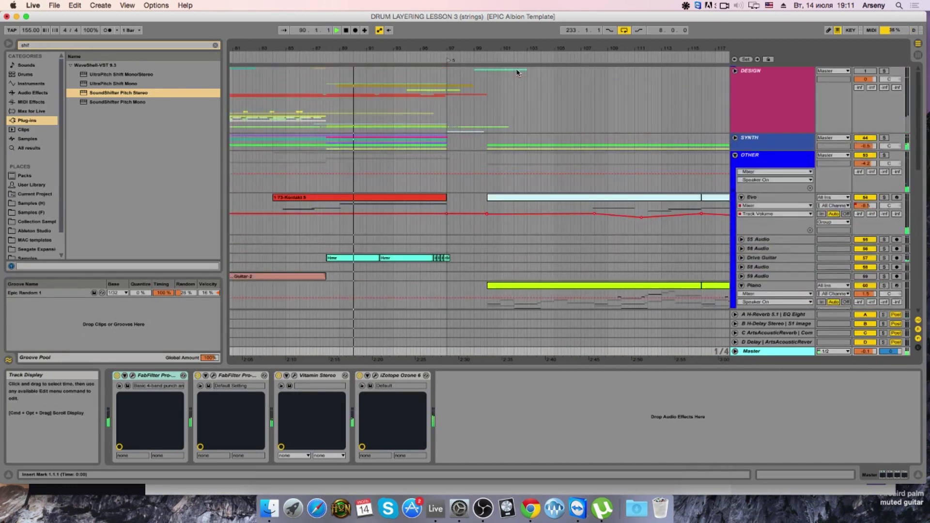
pyautogui.click(491, 52)
pyautogui.hscroll(5, 491, 54)
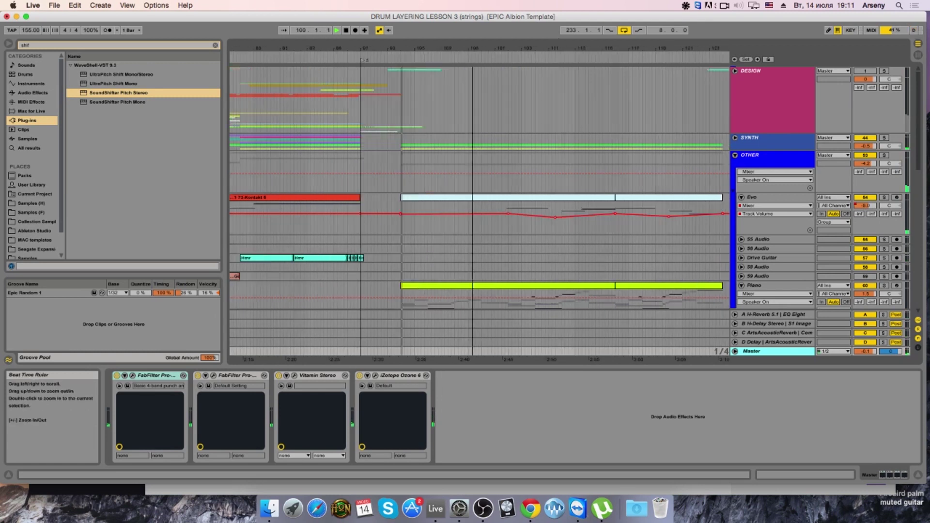
# Step: Play the arrangement from the piano clip before the Theme locator, and jump ahead into the Theme section
pyautogui.moveTo(561, 48)
pyautogui.mouseDown()
pyautogui.moveTo(547, 80)
pyautogui.moveTo(502, 119)
pyautogui.moveTo(533, 87)
pyautogui.moveTo(563, 270)
pyautogui.mouseUp()
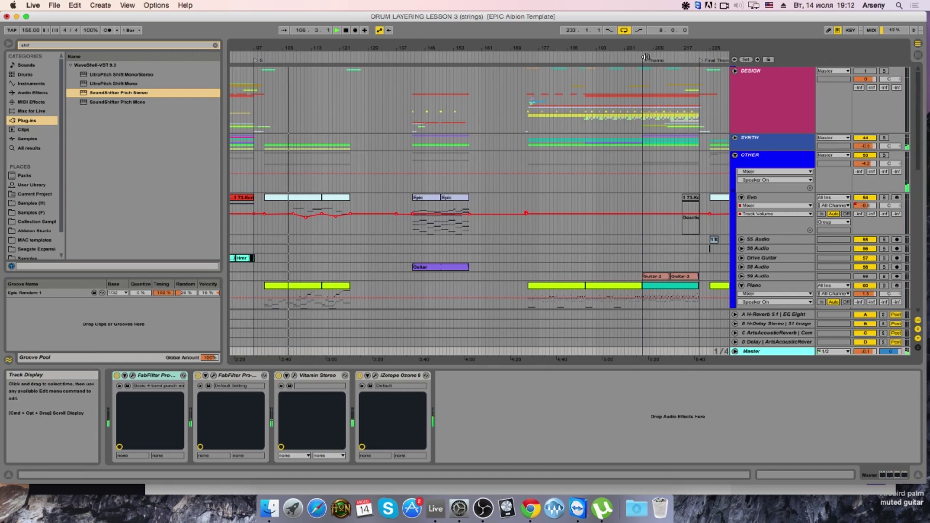
pyautogui.moveTo(644, 53); pyautogui.dragTo(432, 53)
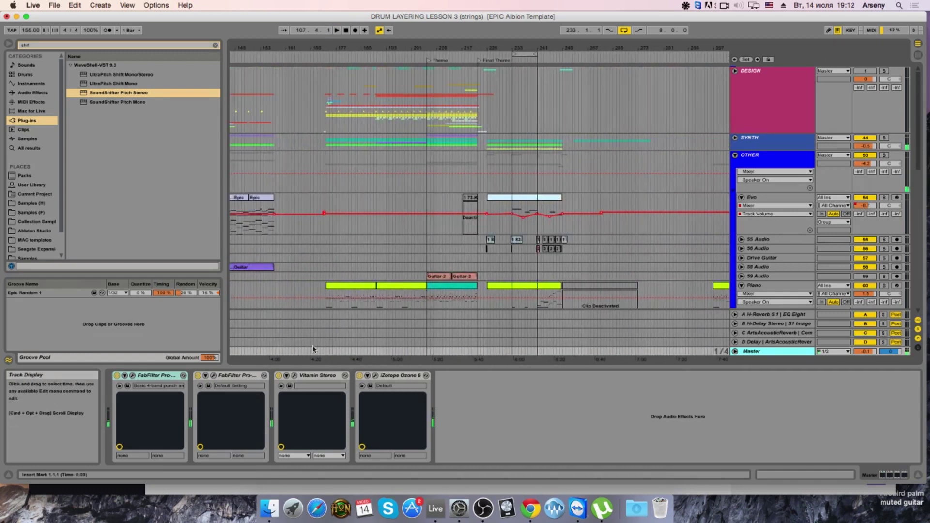
pyautogui.click(348, 292)
pyautogui.press('space')
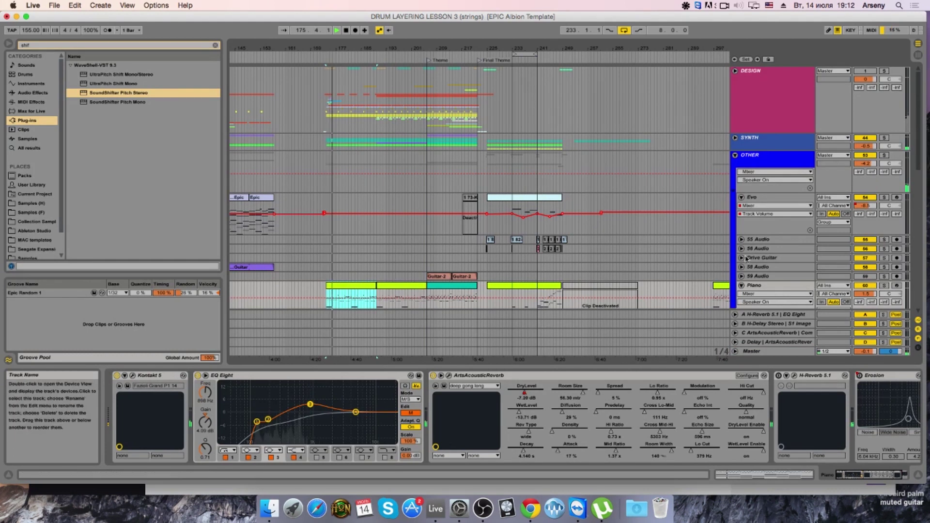
pyautogui.click(443, 55)
pyautogui.moveTo(526, 41); pyautogui.dragTo(494, 97)
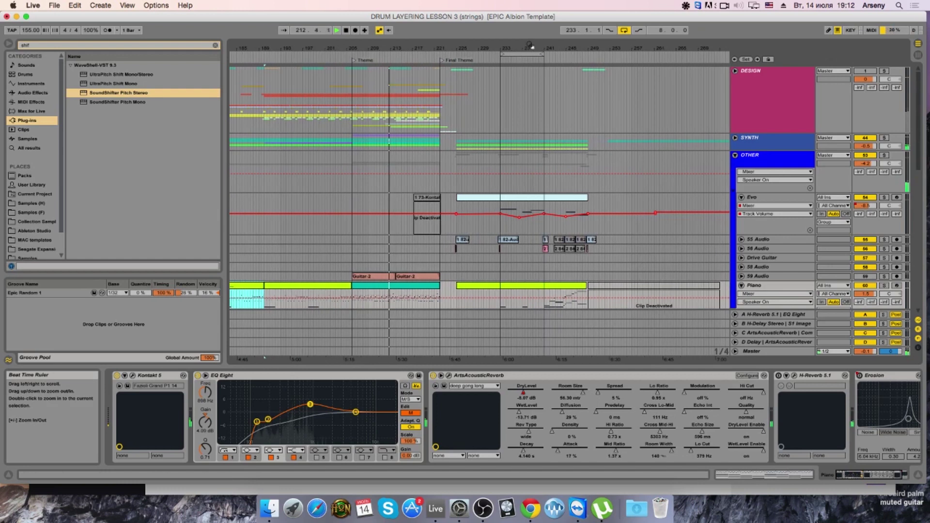
# Step: Select the Piano clip in the Final Theme section and play from its start
pyautogui.scroll(-5, 488, 111)
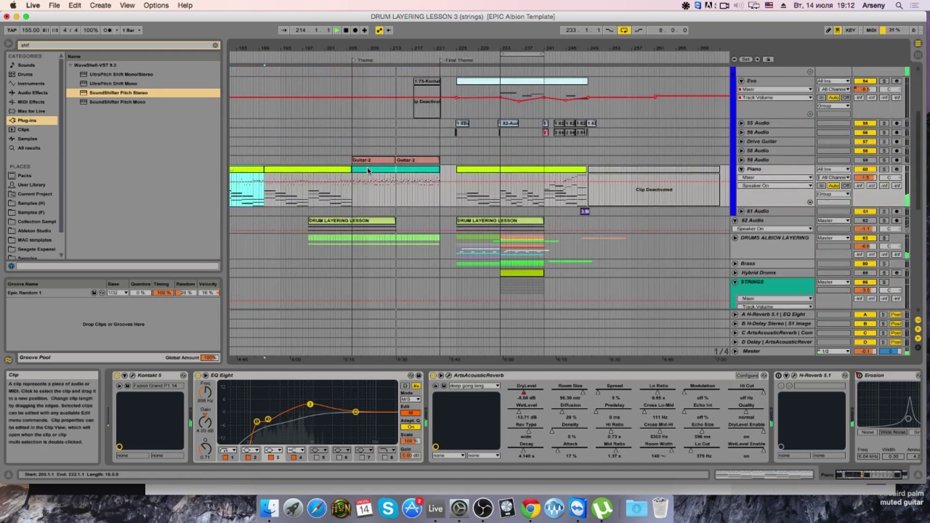
pyautogui.click(472, 171)
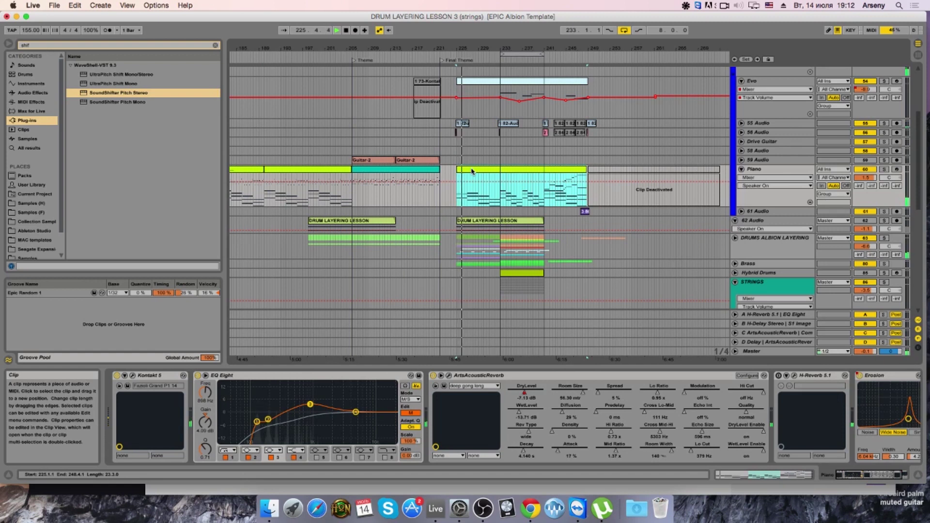
pyautogui.moveTo(521, 47); pyautogui.dragTo(520, 62)
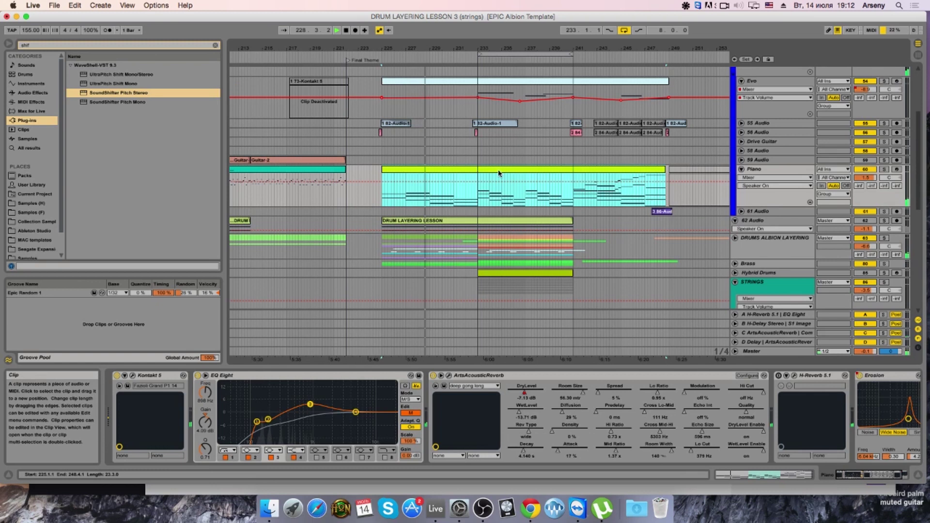
# Step: Fold the OTHER group and raise the DRUMS ALBION LAYERING group's volume slightly
pyautogui.scroll(5, 499, 173)
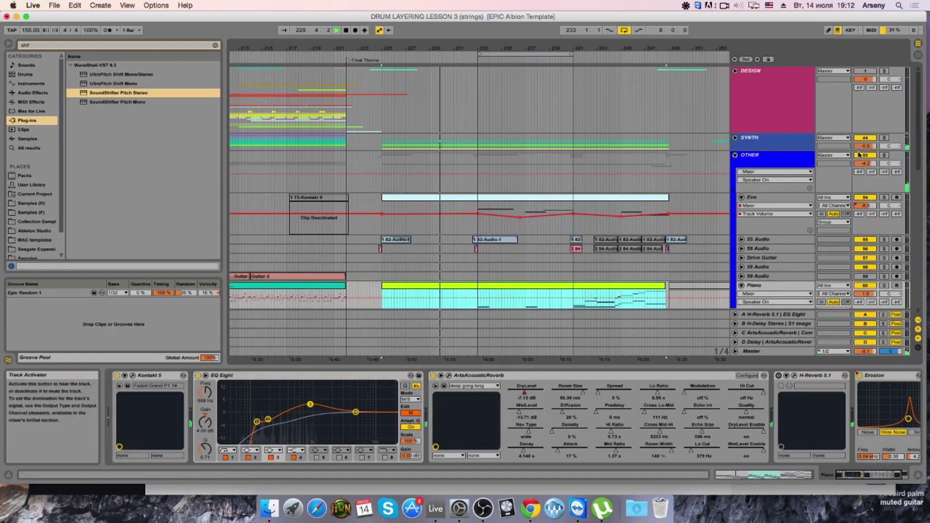
pyautogui.scroll(-1, 858, 155)
pyautogui.click(735, 136)
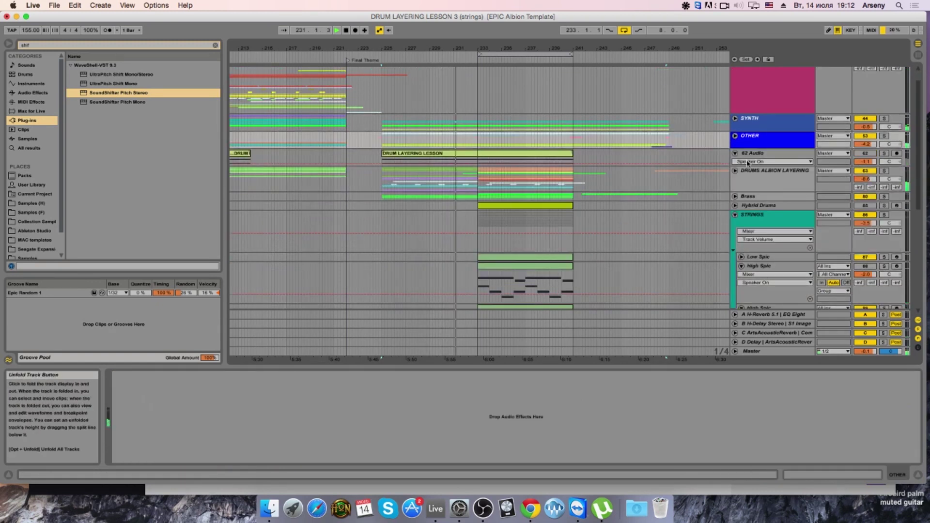
pyautogui.moveTo(864, 178); pyautogui.dragTo(865, 172)
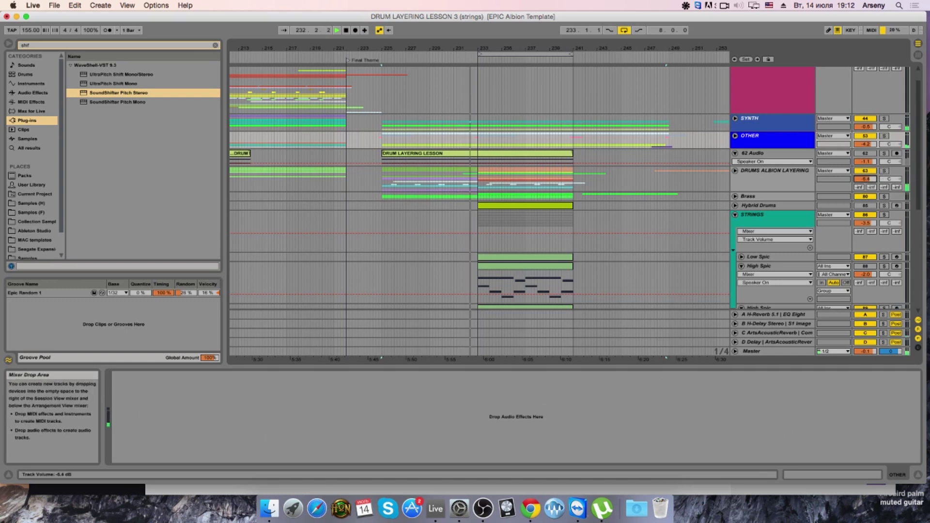
# Step: Briefly solo the DRUMS ALBION LAYERING group, and solo and select the lower Solo Brass track
pyautogui.click(884, 171)
pyautogui.click(884, 172)
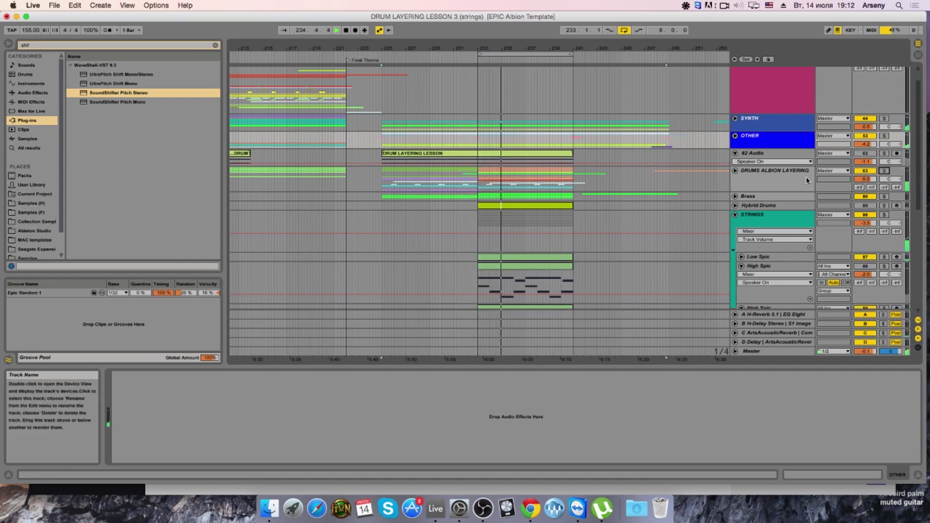
pyautogui.scroll(-10, 820, 263)
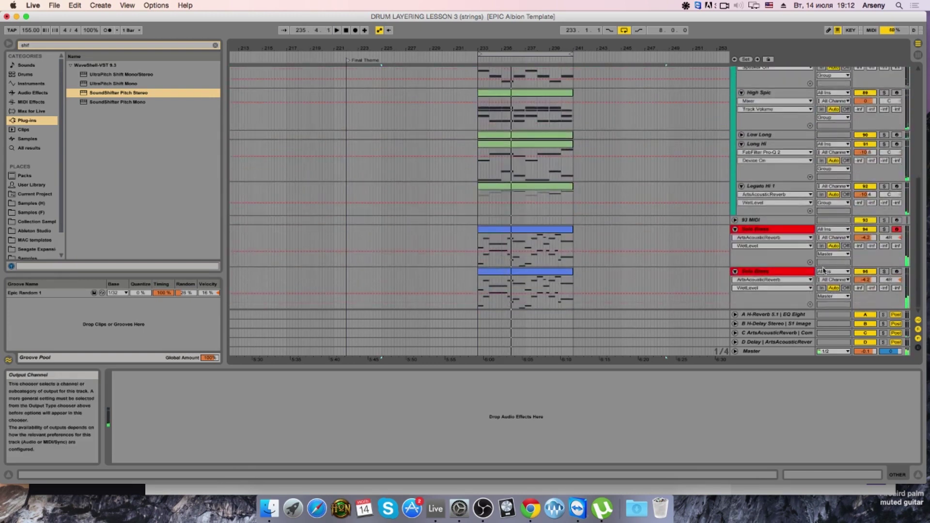
pyautogui.click(884, 271)
pyautogui.click(755, 271)
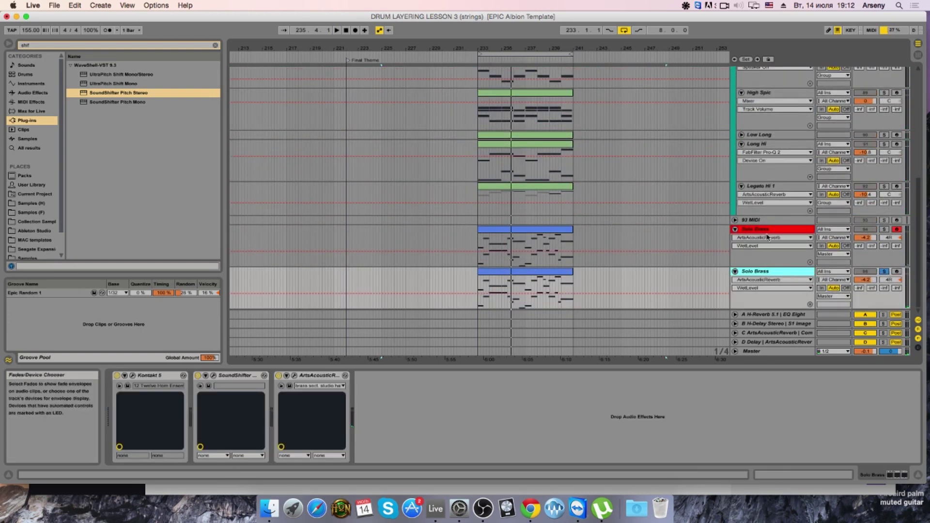
# Step: Insert an EQ Eight between SoundShifter and ArtsAcoustic Reverb on the upper Solo Brass track
pyautogui.click(767, 237)
pyautogui.click(33, 93)
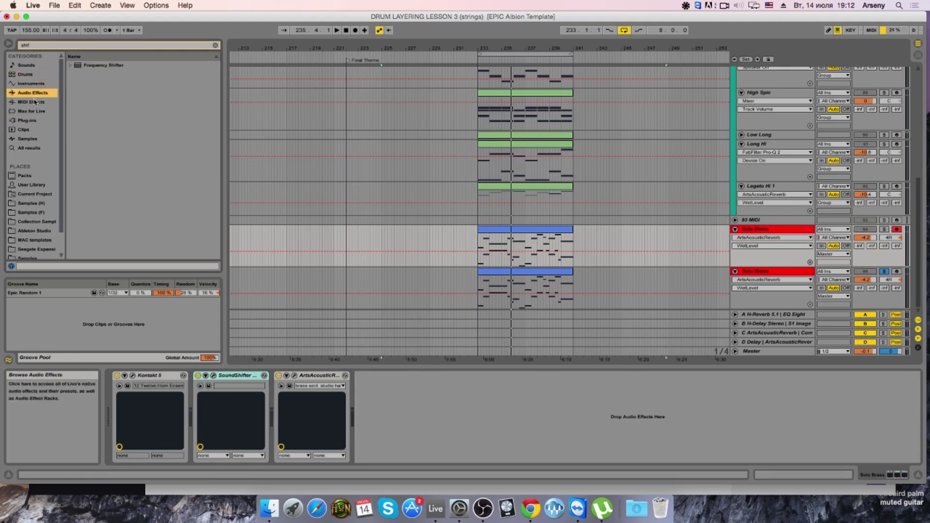
pyautogui.press('Escape')
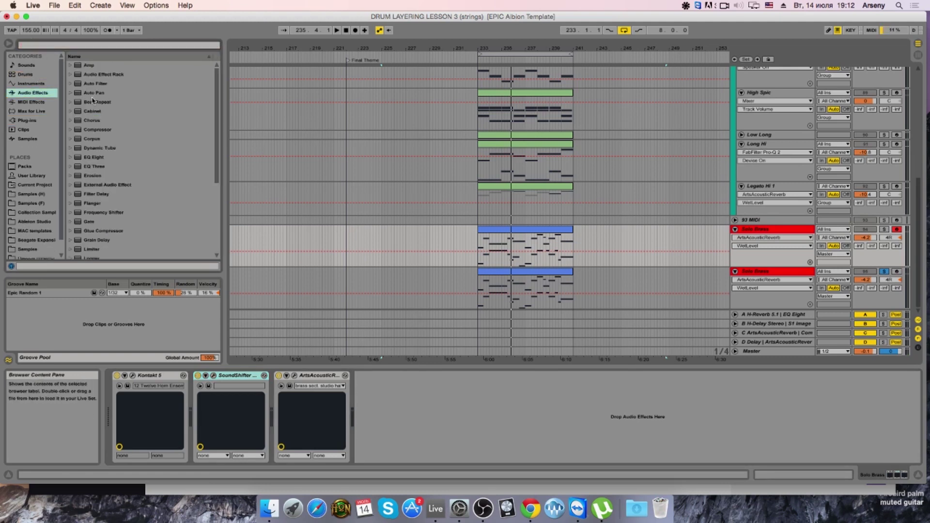
pyautogui.moveTo(95, 157); pyautogui.dragTo(245, 411)
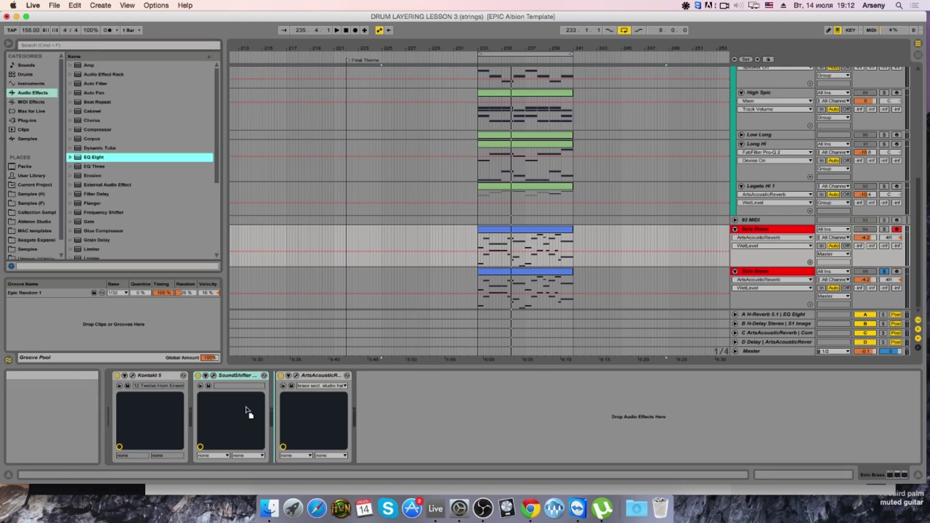
pyautogui.moveTo(242, 360); pyautogui.dragTo(274, 412)
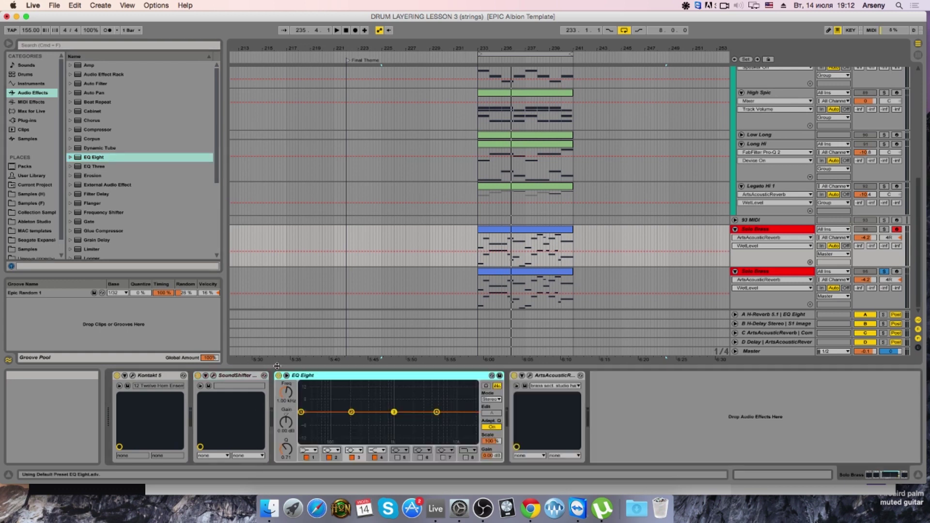
# Step: Make the EQ's first band a low cut at about 118 Hz and play the brass section from bar 233
pyautogui.click(308, 450)
pyautogui.click(304, 465)
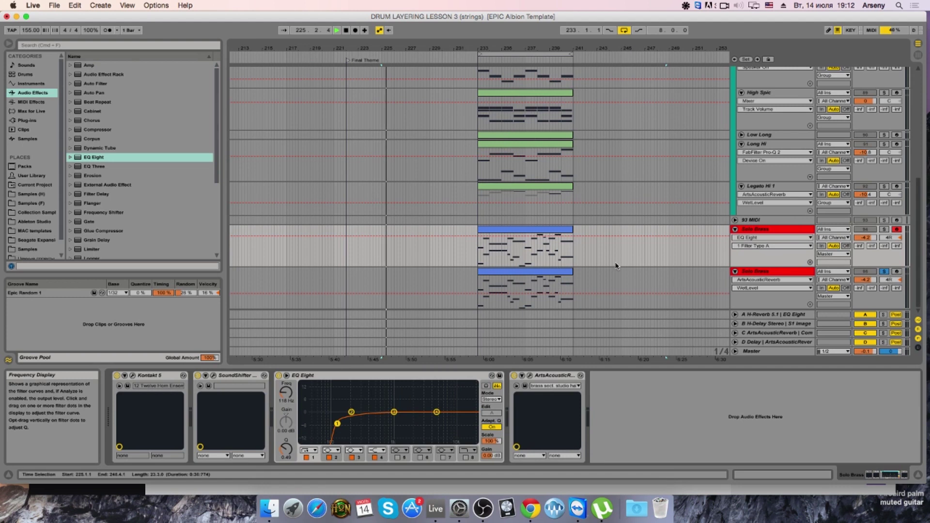
pyautogui.click(663, 265)
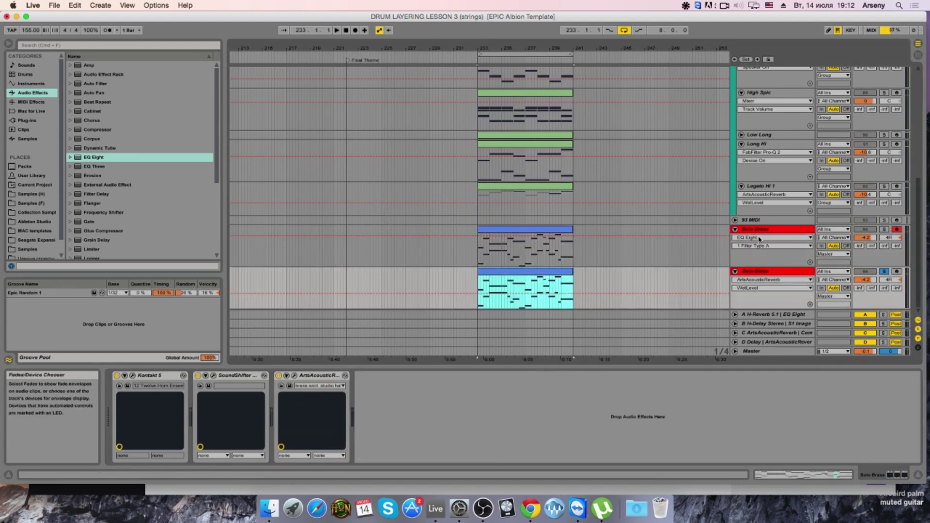
pyautogui.click(697, 249)
pyautogui.press('space')
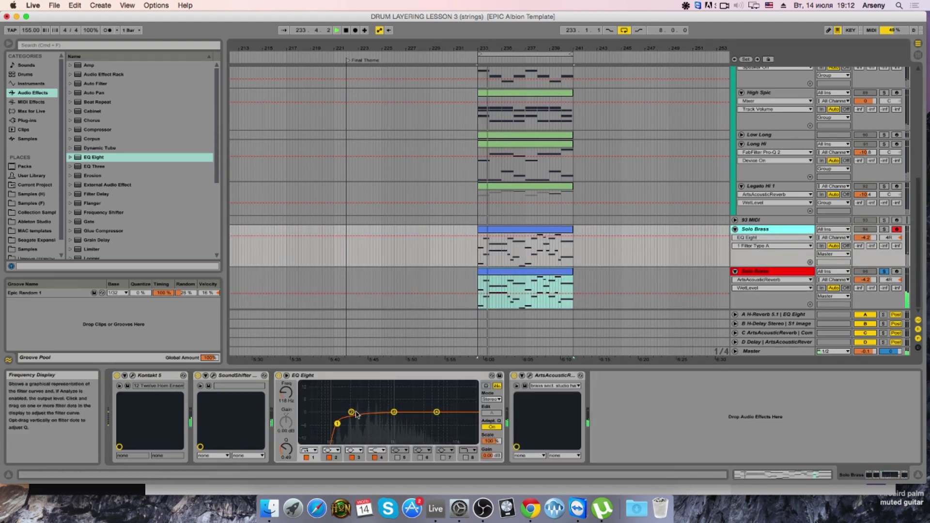
# Step: Switch the EQ Eight to M/S mode and edit its side curve
pyautogui.click(490, 400)
pyautogui.click(487, 420)
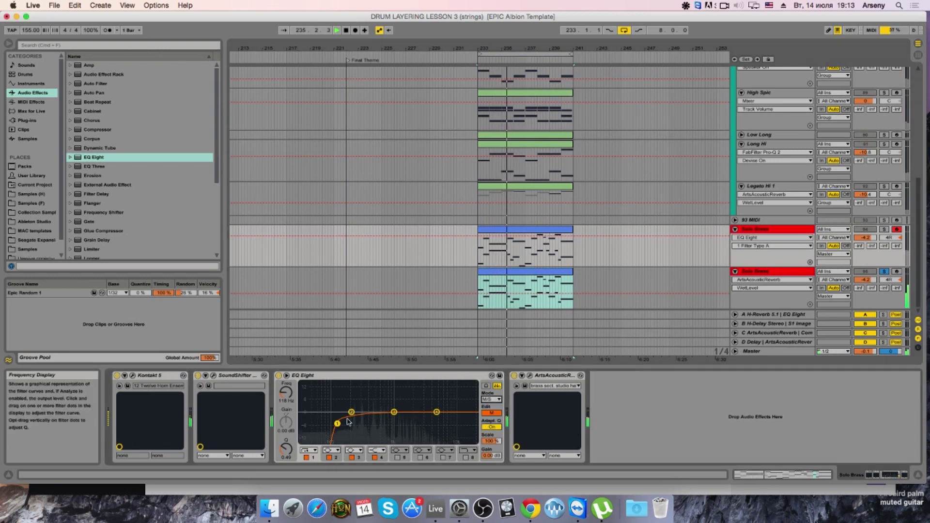
pyautogui.click(492, 413)
# Step: Shape the side curve with a low cut, a dip of about 4.6 dB near 388 Hz and a high boost of about 3 dB
pyautogui.click(307, 458)
pyautogui.click(306, 457)
pyautogui.moveTo(304, 430); pyautogui.dragTo(369, 422)
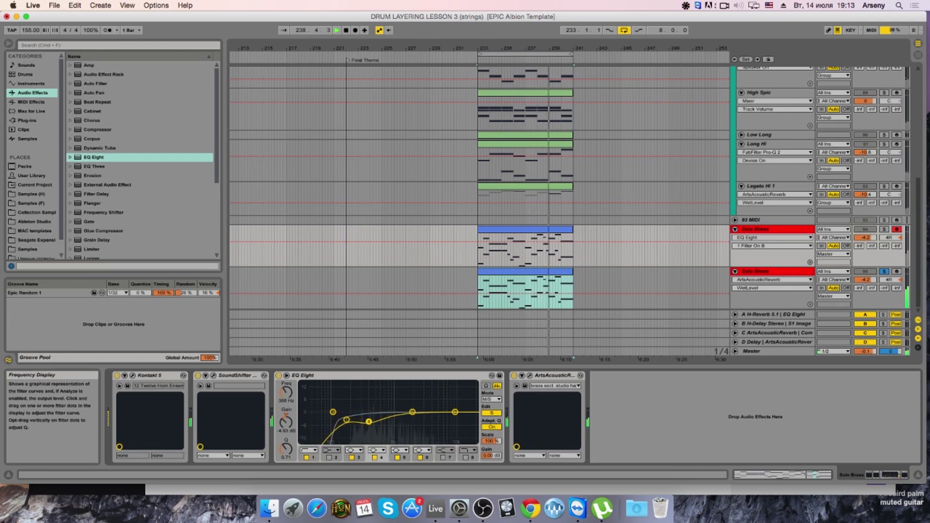
pyautogui.moveTo(455, 412); pyautogui.dragTo(446, 407)
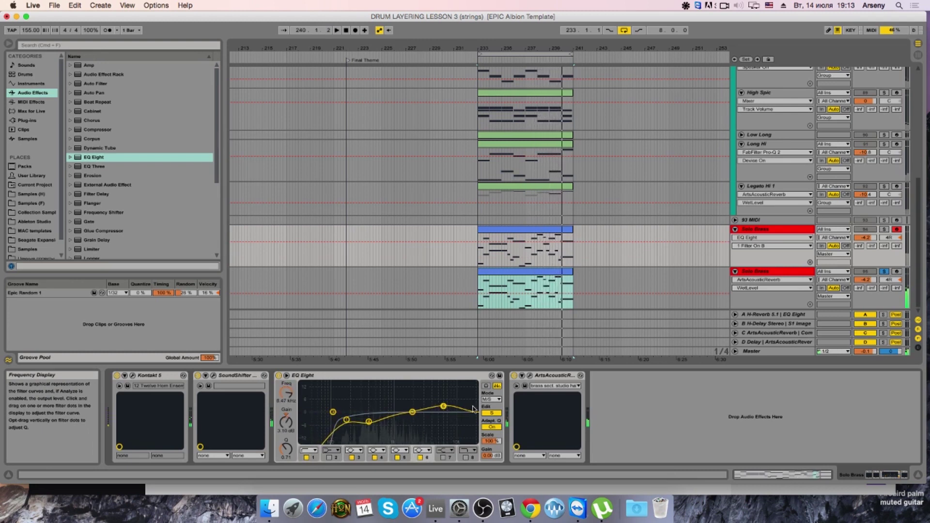
# Step: On the EQ's mid curve, boost the highs with band 4 at about 2.45 kHz while the brass plays
pyautogui.click(492, 400)
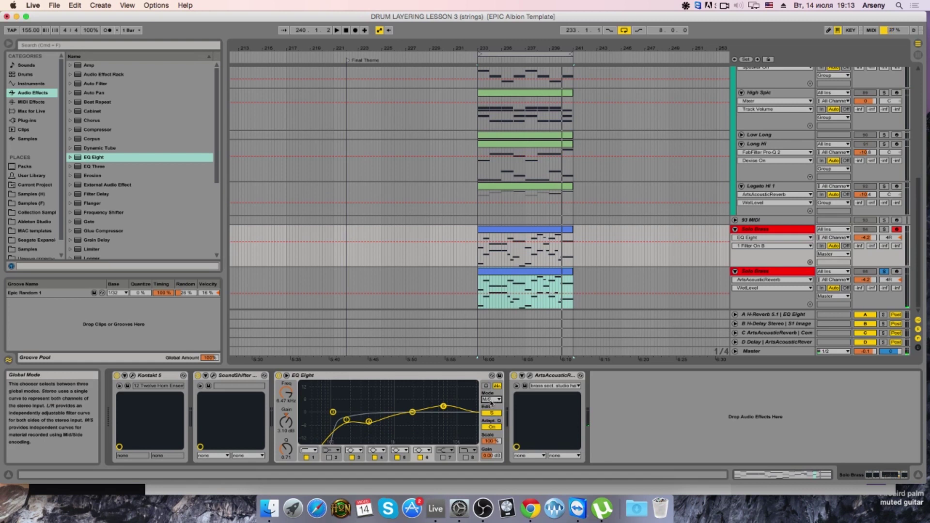
pyautogui.click(491, 413)
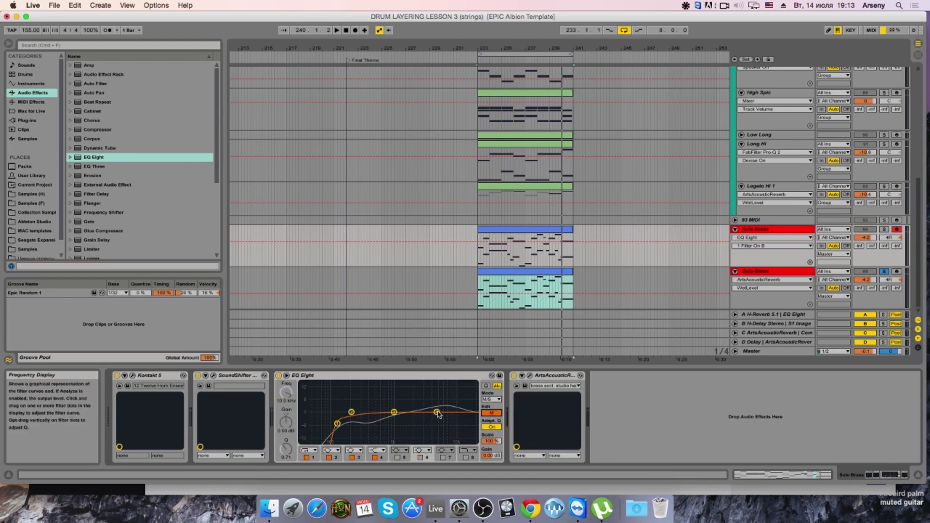
pyautogui.moveTo(438, 414); pyautogui.dragTo(428, 400)
pyautogui.press('space')
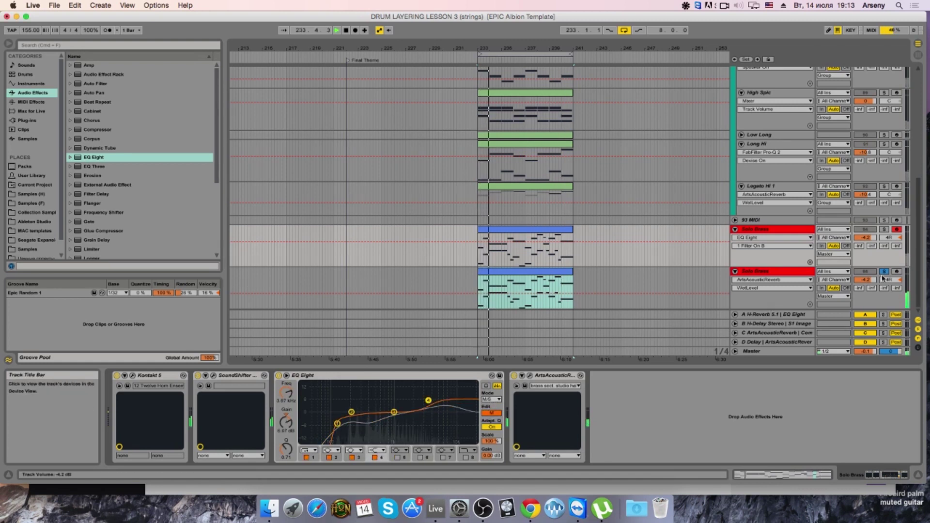
pyautogui.moveTo(428, 400); pyautogui.dragTo(418, 399)
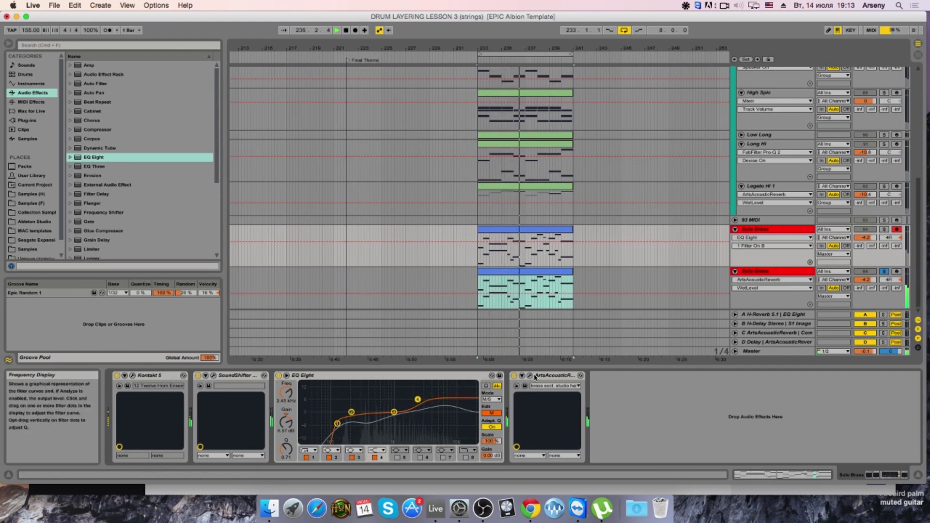
# Step: Solo the upper Solo Brass track and fine-tune the low cut and low-mid dip of its EQ side curve
pyautogui.click(883, 231)
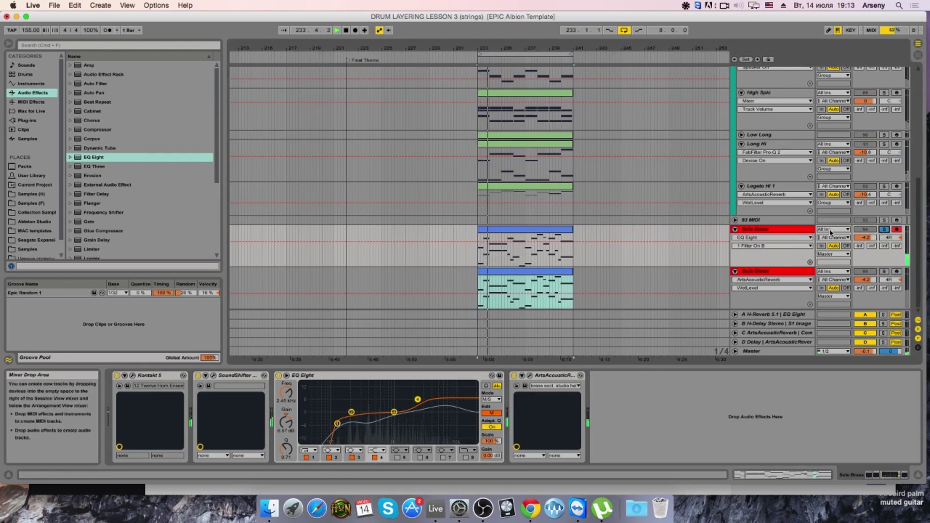
pyautogui.click(338, 423)
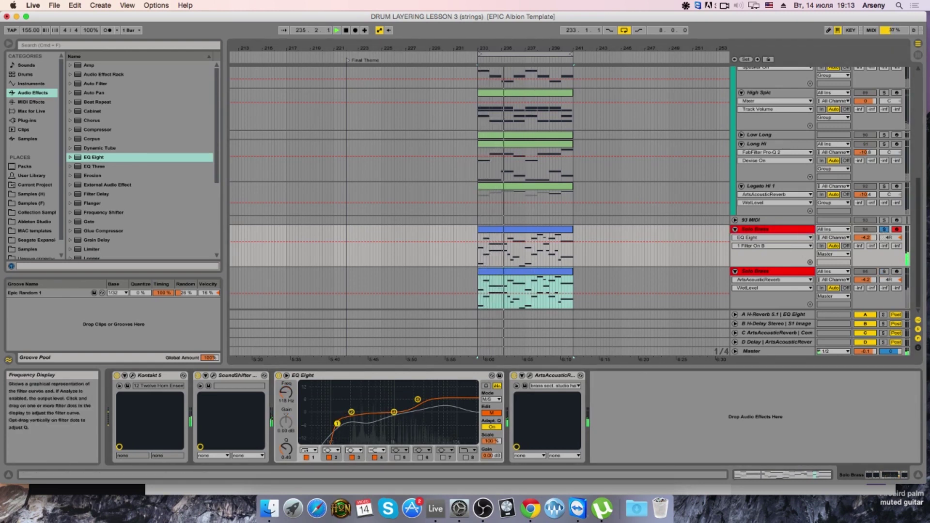
pyautogui.click(346, 420)
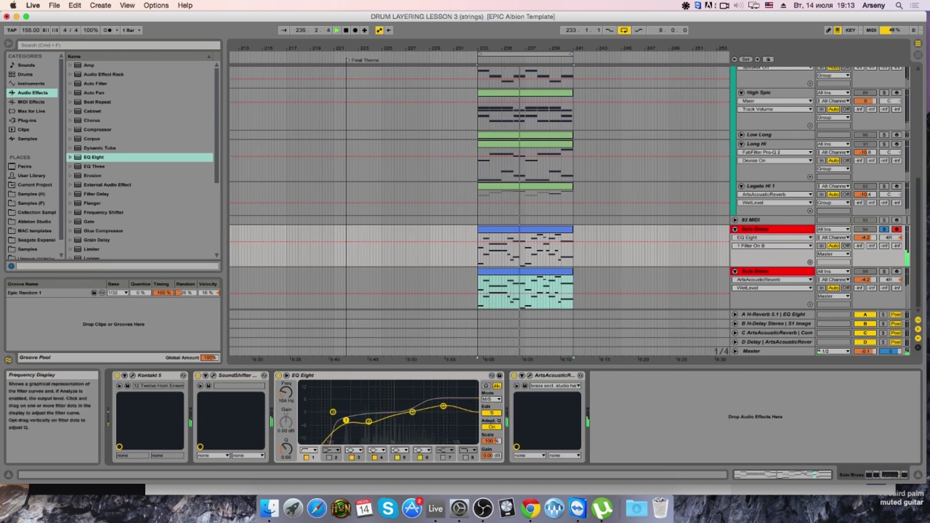
pyautogui.click(369, 422)
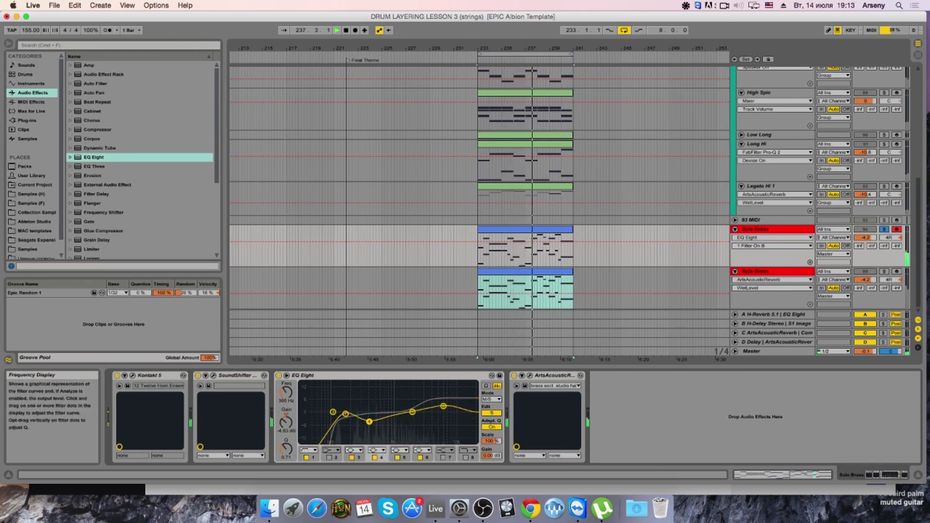
# Step: Compare the upper Solo Brass with its EQ Eight bypassed and active, and hear it both soloed and in the full mix
pyautogui.click(278, 376)
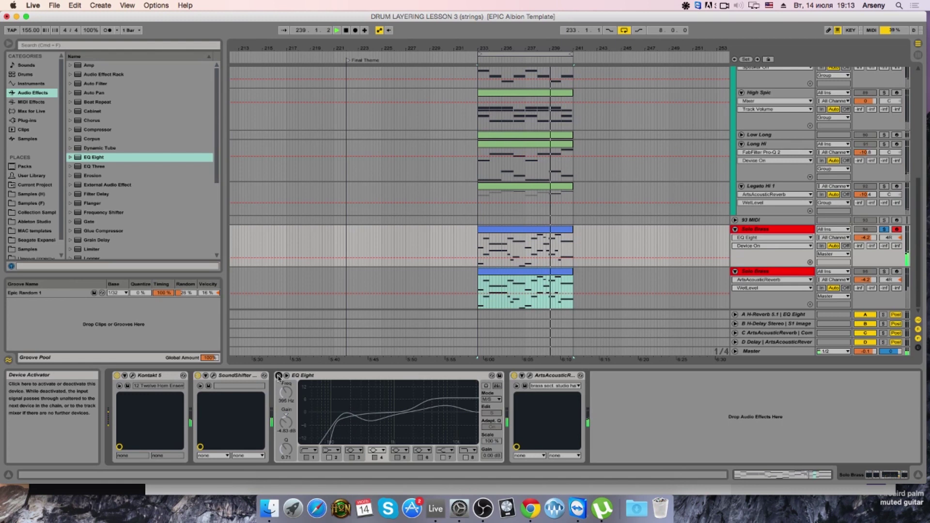
pyautogui.click(278, 375)
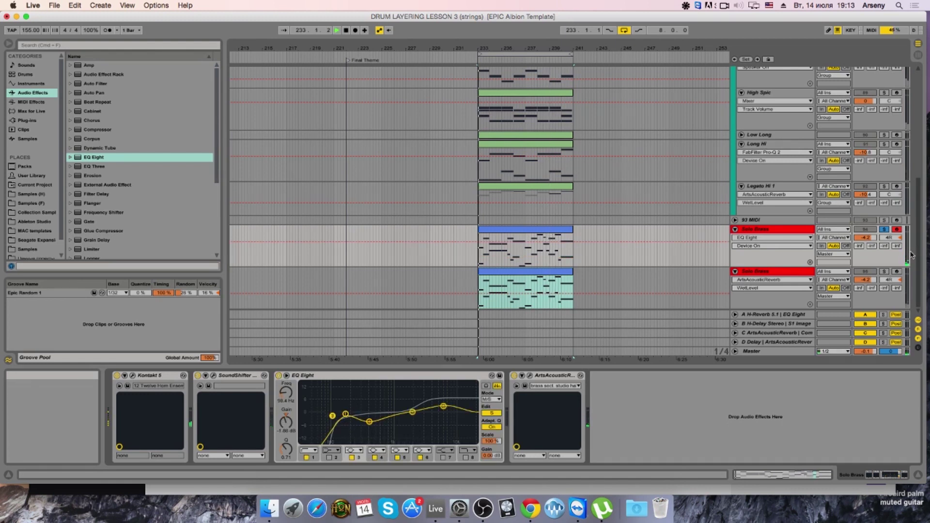
pyautogui.click(883, 229)
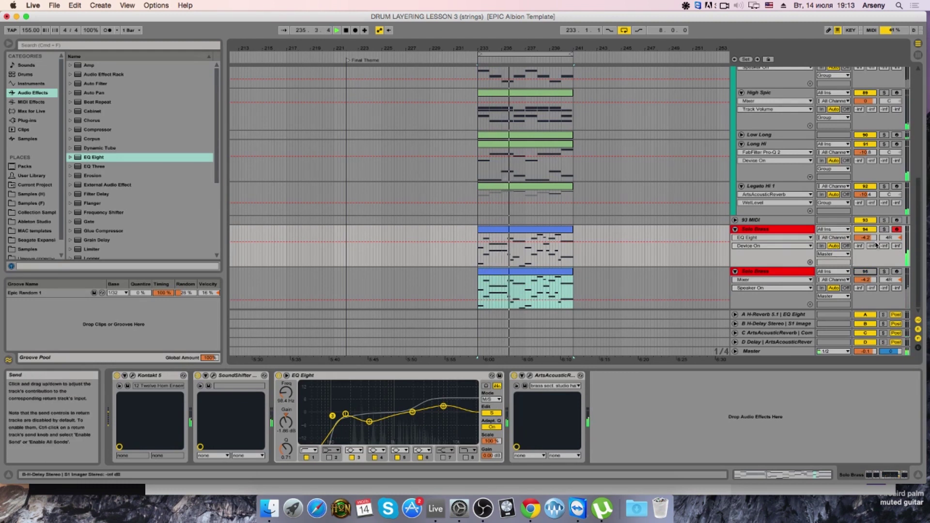
pyautogui.click(884, 230)
pyautogui.press('space')
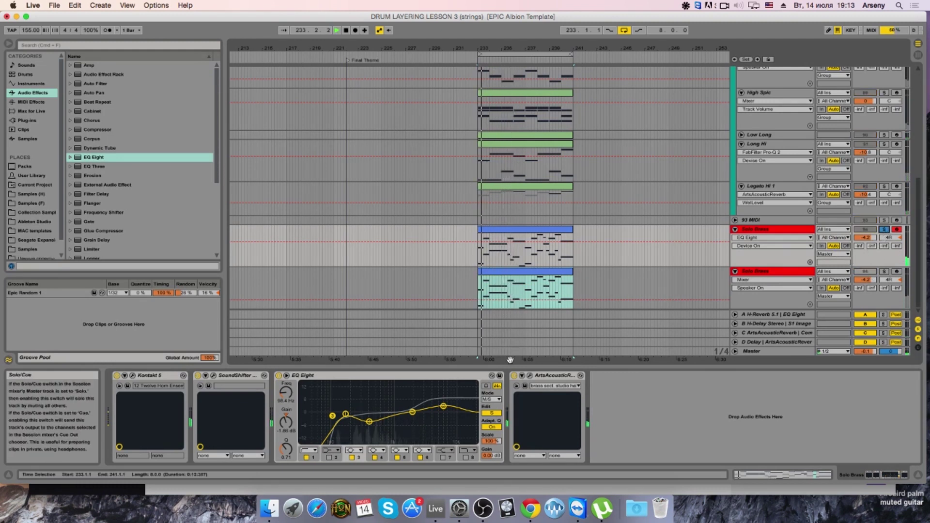
pyautogui.click(279, 375)
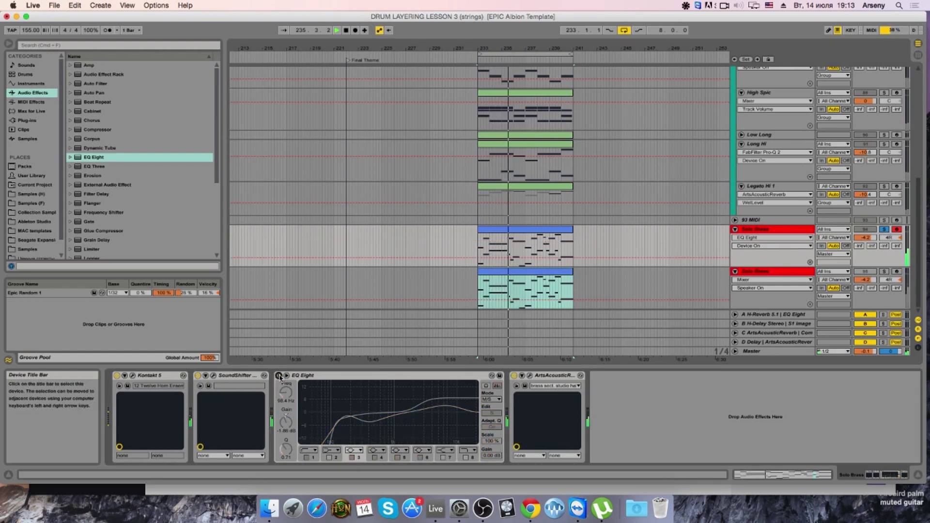
pyautogui.click(279, 376)
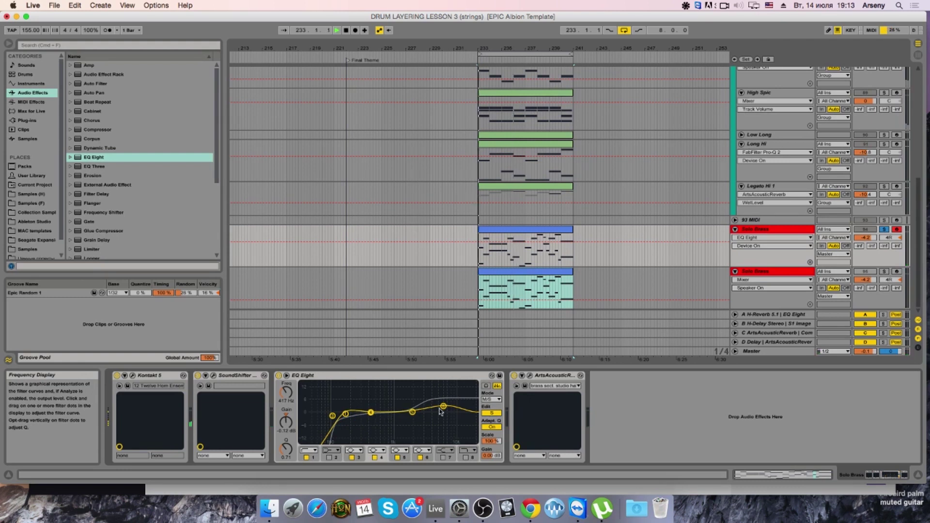
# Step: Strengthen the side high boost, lower the side low cut to about 112 Hz and the mid low cut to about 98.6 Hz, comparing against bypass
pyautogui.moveTo(442, 407); pyautogui.dragTo(440, 402)
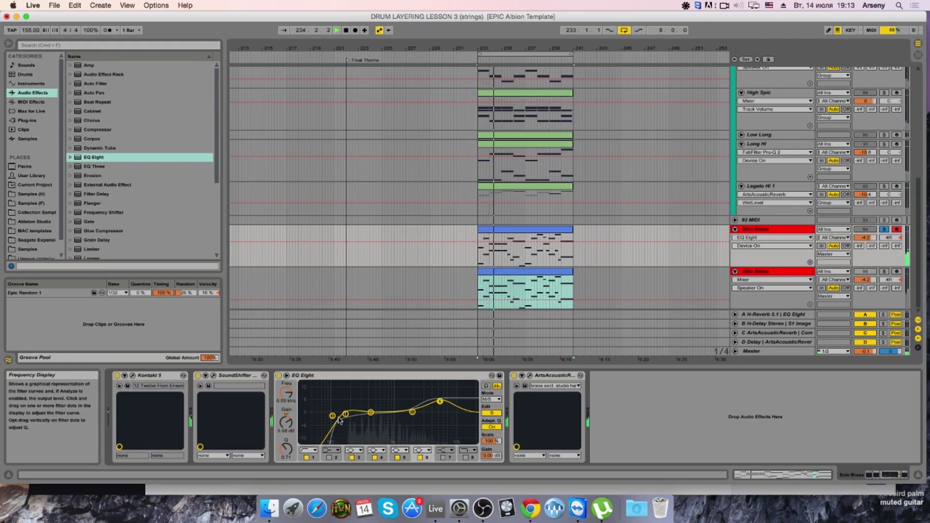
pyautogui.moveTo(346, 413); pyautogui.dragTo(335, 415)
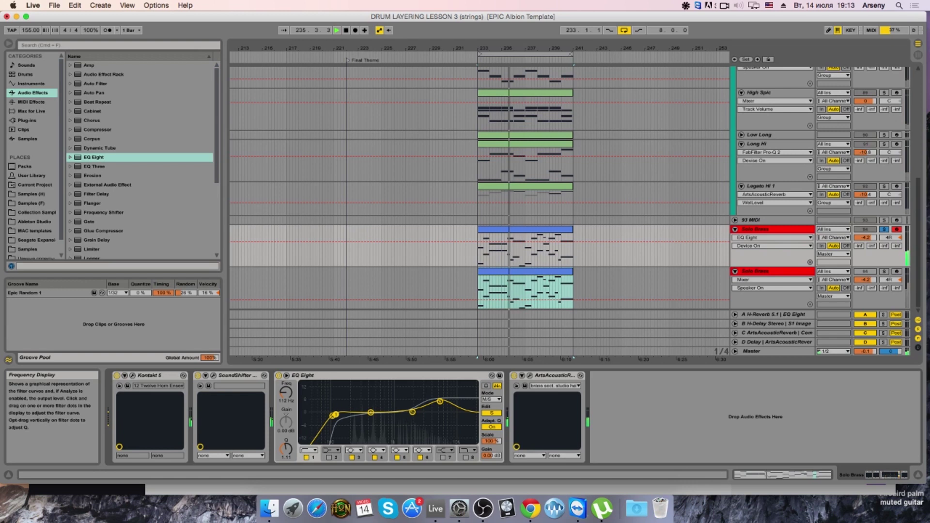
pyautogui.click(491, 413)
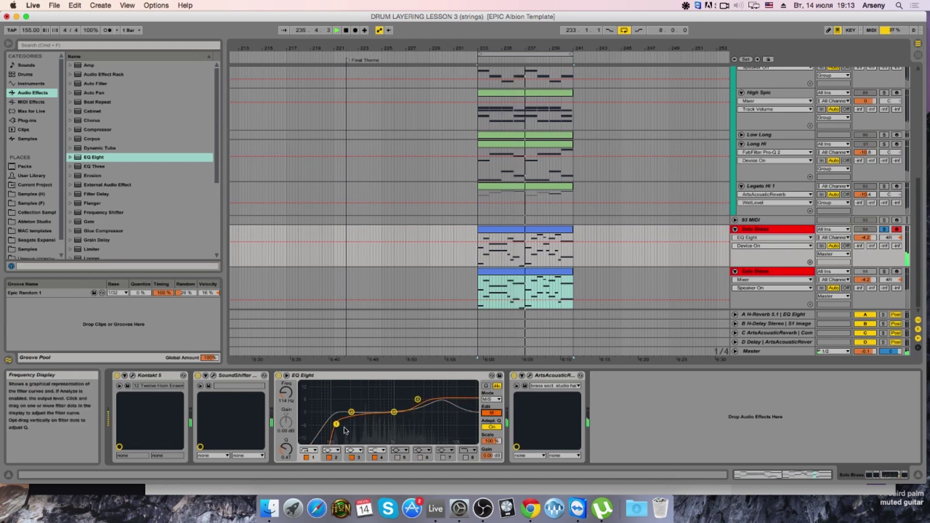
pyautogui.click(279, 376)
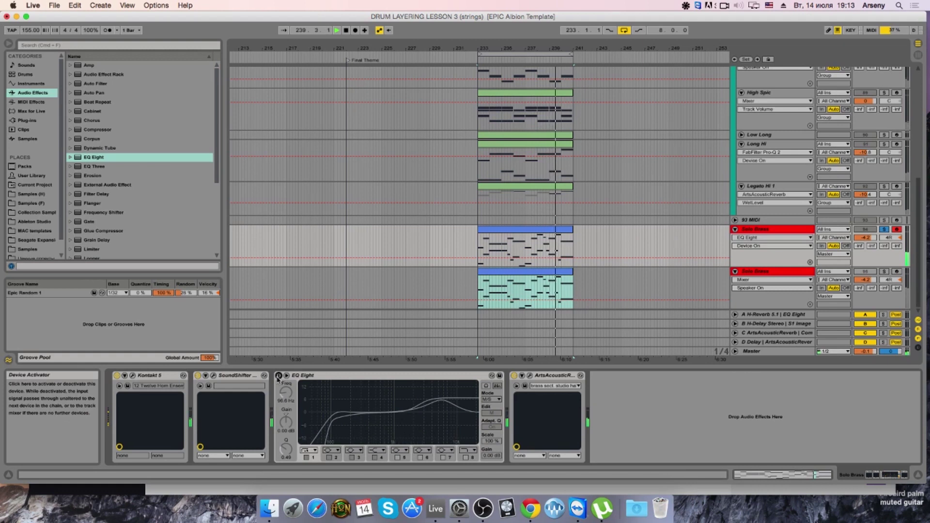
pyautogui.click(279, 376)
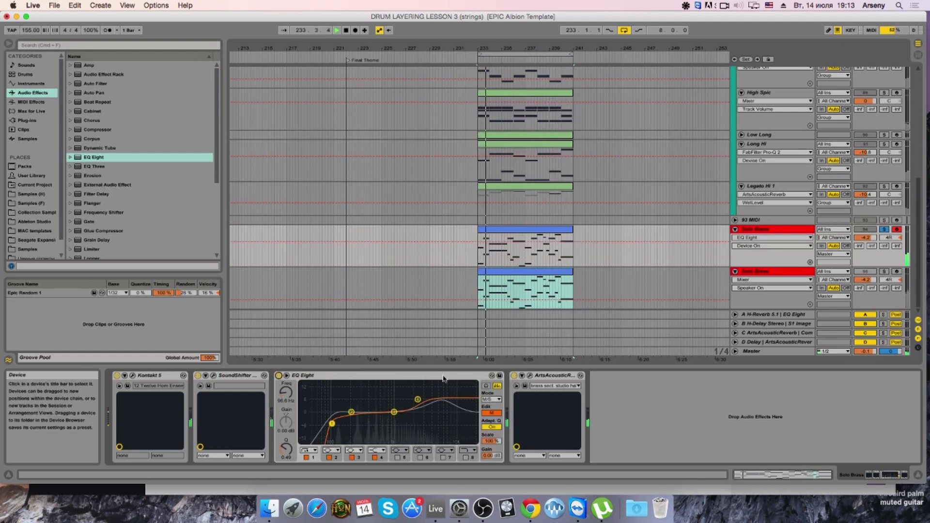
# Step: Unsolo the upper Solo Brass track, raise its volume slightly and open its ArtsAcoustic Reverb
pyautogui.click(883, 229)
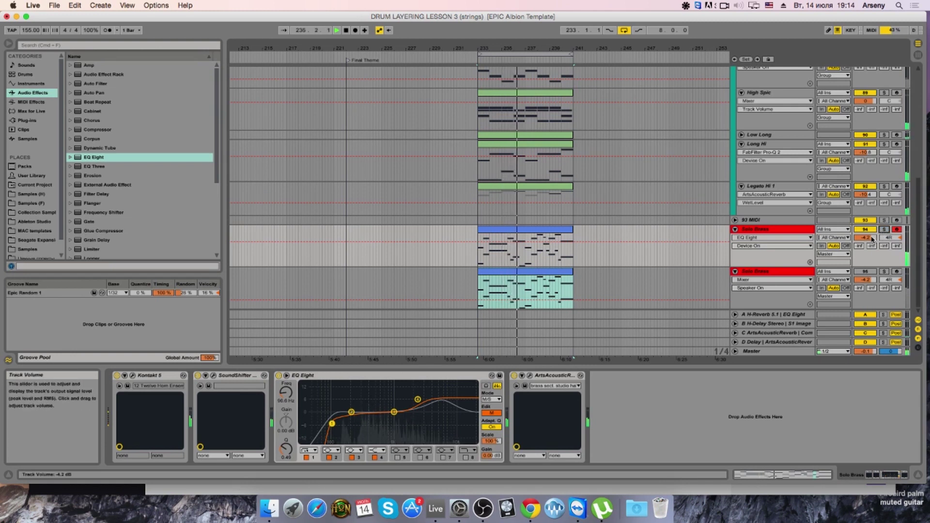
pyautogui.moveTo(872, 238); pyautogui.dragTo(871, 237)
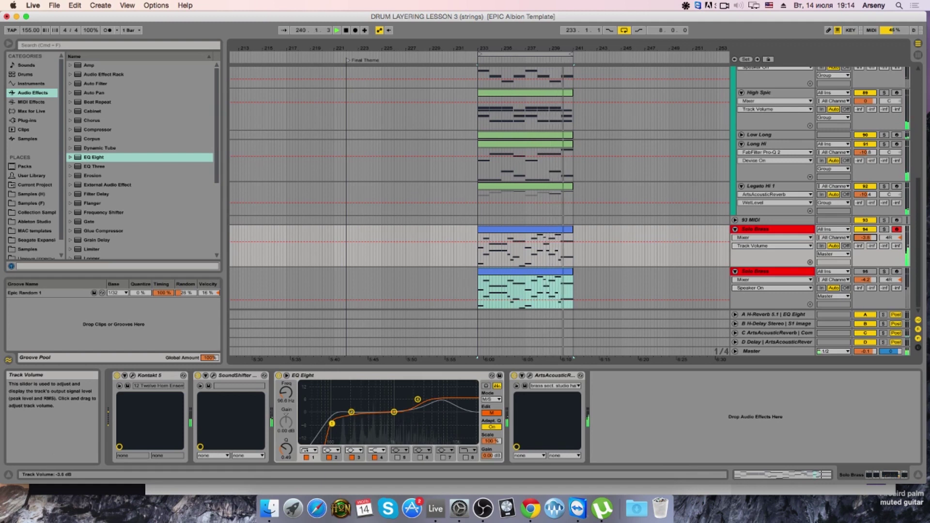
pyautogui.click(530, 377)
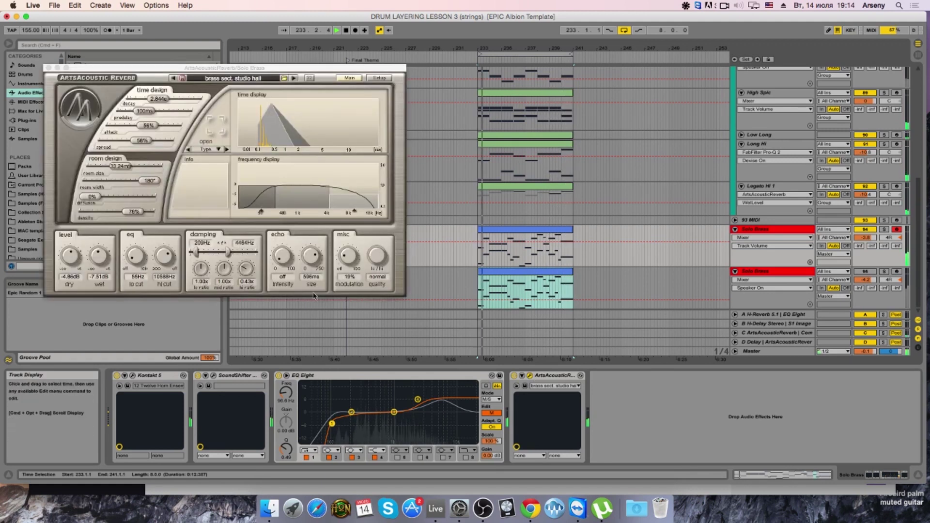
# Step: Set the upper Solo Brass reverb's dry level to -3.36 dB and wet level to -5.53 dB, and close the reverb window
pyautogui.moveTo(69, 258); pyautogui.dragTo(104, 252)
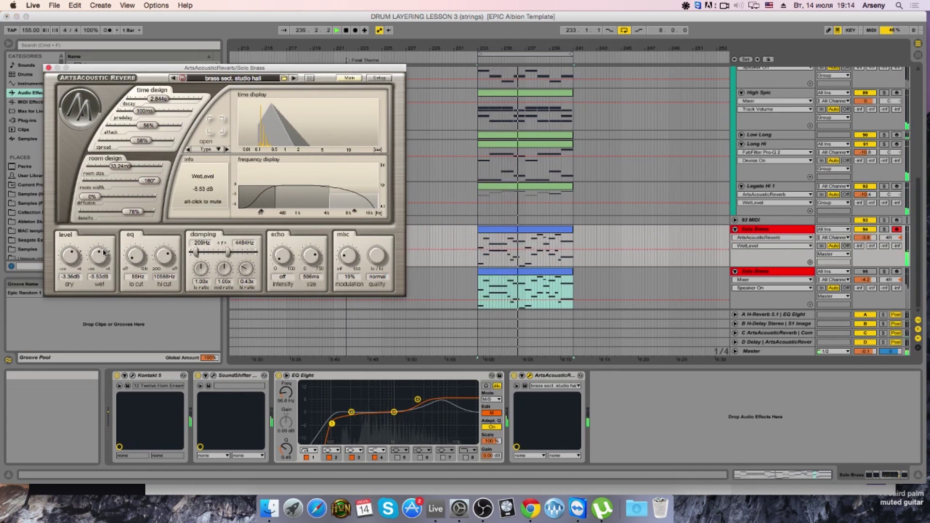
pyautogui.click(49, 68)
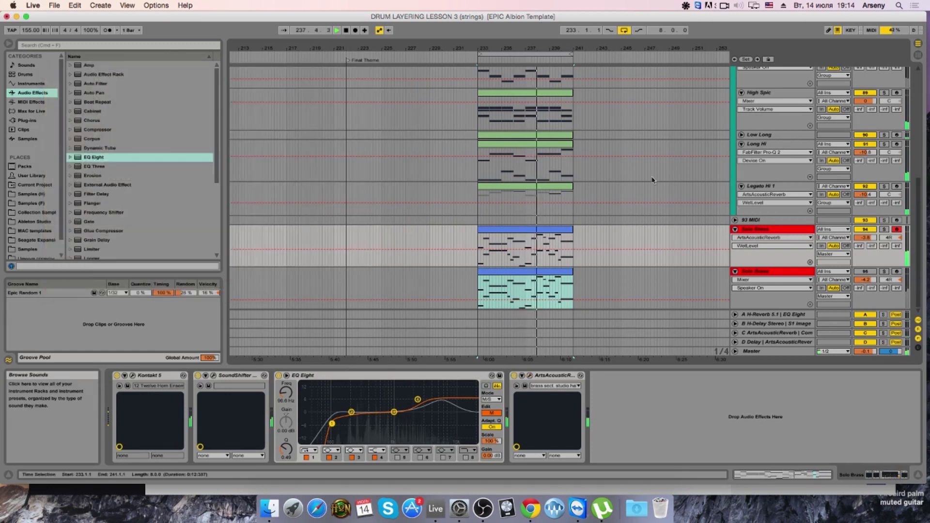
# Step: Solo the lower Solo Brass track, open its Kontakt 5 instrument and remove the 12 Twelve Horn Ensemble True Legato patch
pyautogui.click(884, 272)
pyautogui.press('space')
pyautogui.click(803, 273)
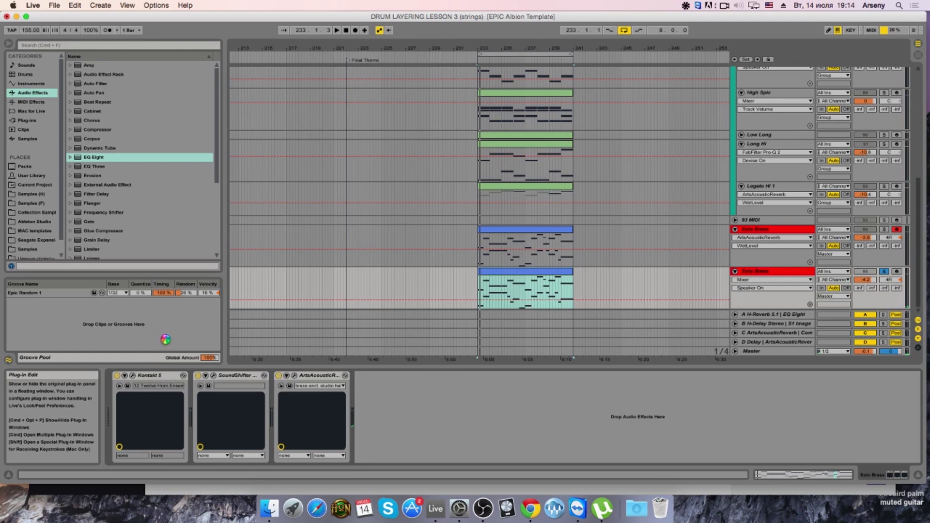
pyautogui.click(132, 375)
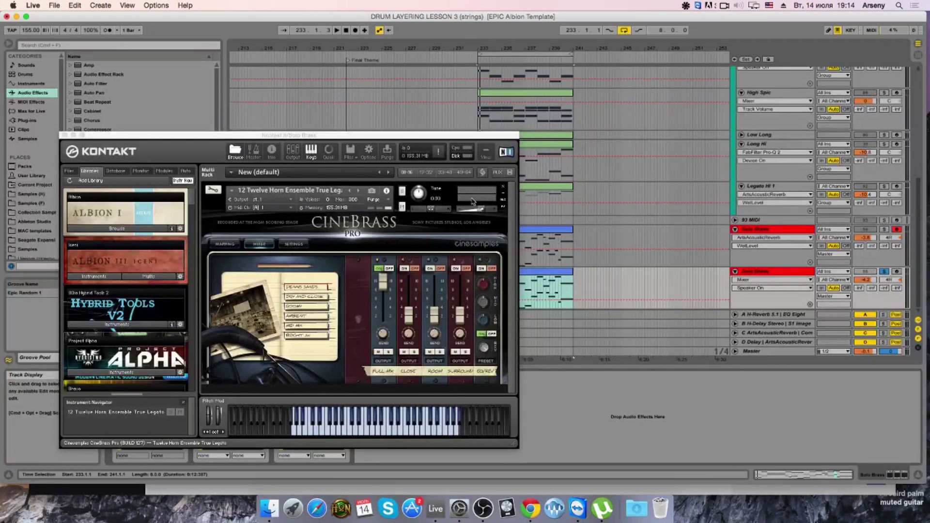
pyautogui.click(503, 187)
pyautogui.doubleClick(503, 189)
# Step: Load 4 Legato Horns with Trombones from the Brass instruments of the Orchestral Essentials library into Kontakt
pyautogui.moveTo(187, 203); pyautogui.dragTo(176, 381)
pyautogui.scroll(-5, 174, 339)
pyautogui.scroll(2, 170, 295)
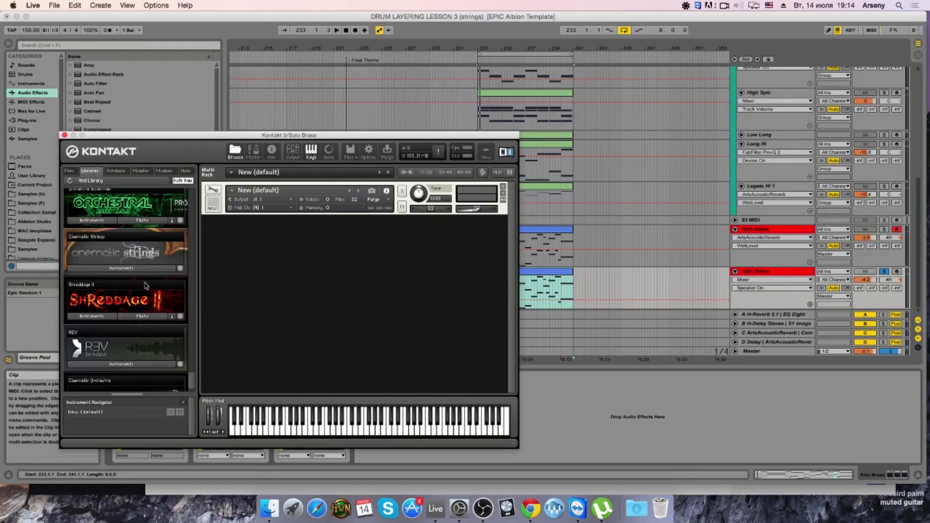
pyautogui.click(96, 223)
pyautogui.doubleClick(95, 251)
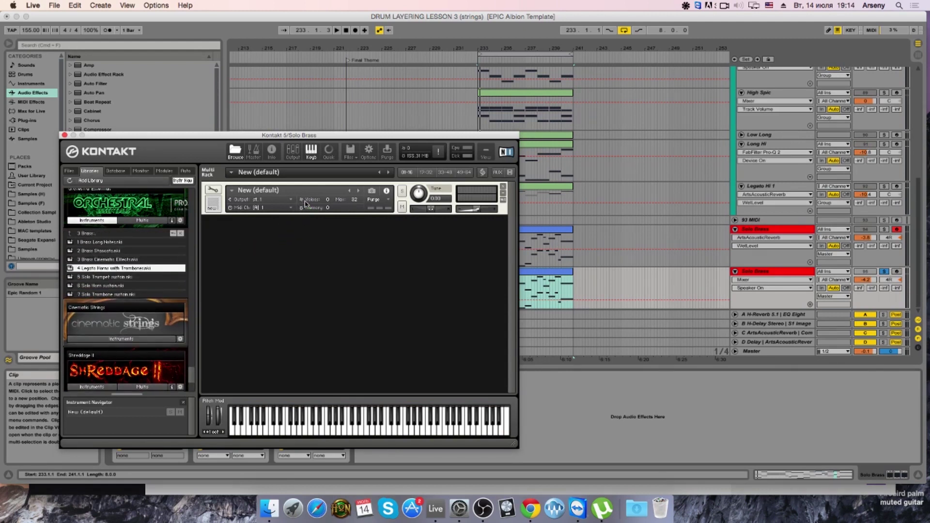
# Step: Switch to Chrome, accept the pending VKontakte friend request, check the Twitch chat and return to Live
pyautogui.click(530, 508)
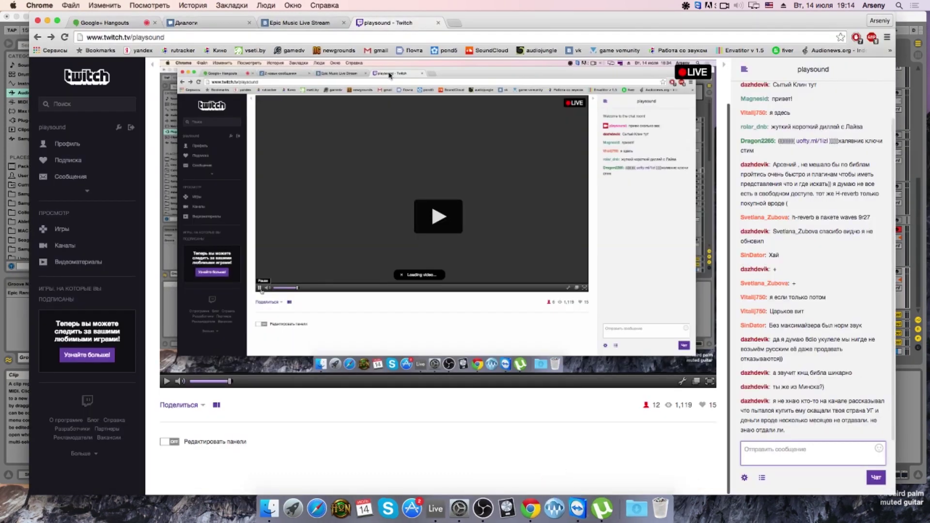
pyautogui.click(274, 23)
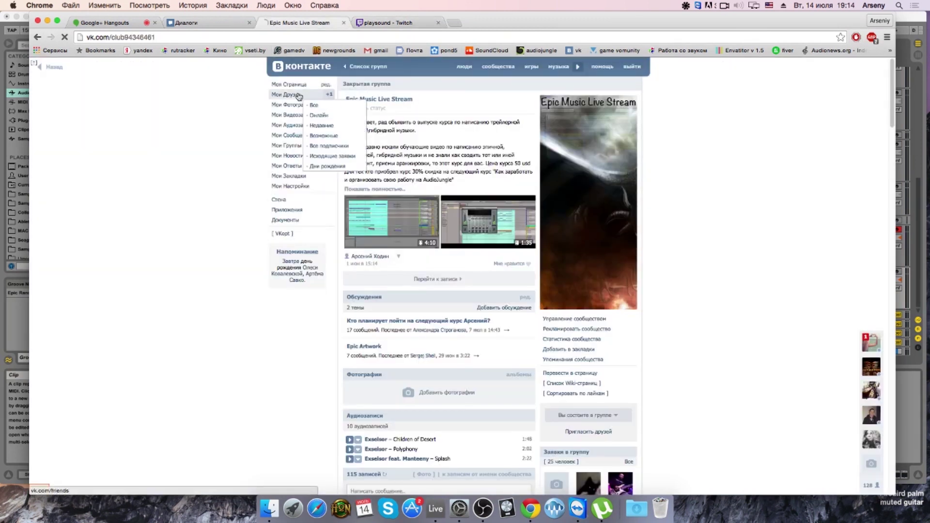
pyautogui.click(296, 95)
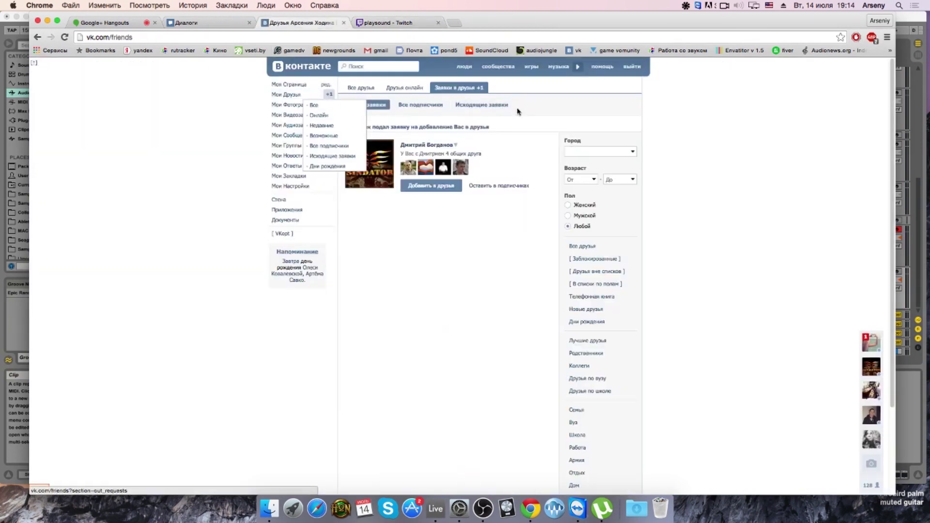
pyautogui.click(452, 187)
pyautogui.click(374, 24)
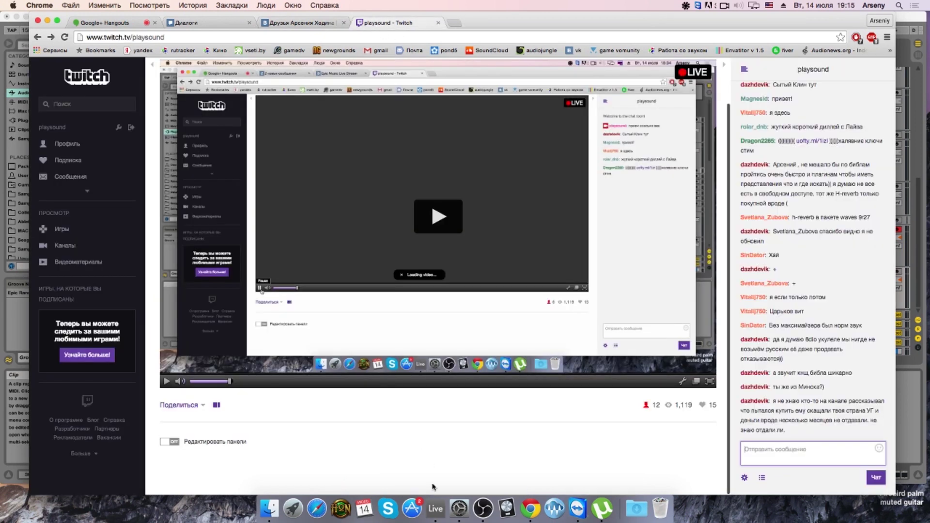
pyautogui.click(436, 508)
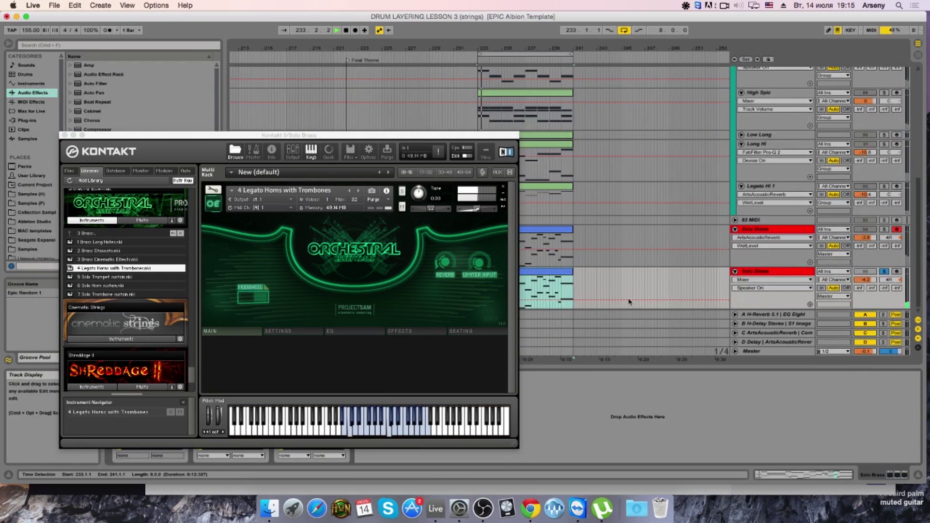
# Step: Raise the lower Solo Brass track's volume while playing the legato horns soloed and in the full mix
pyautogui.moveTo(498, 136); pyautogui.dragTo(411, 138)
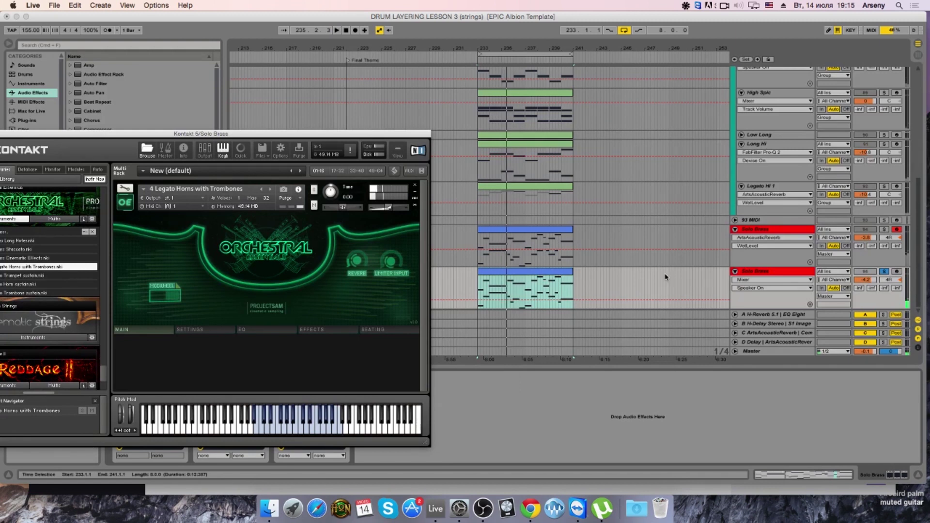
pyautogui.click(884, 272)
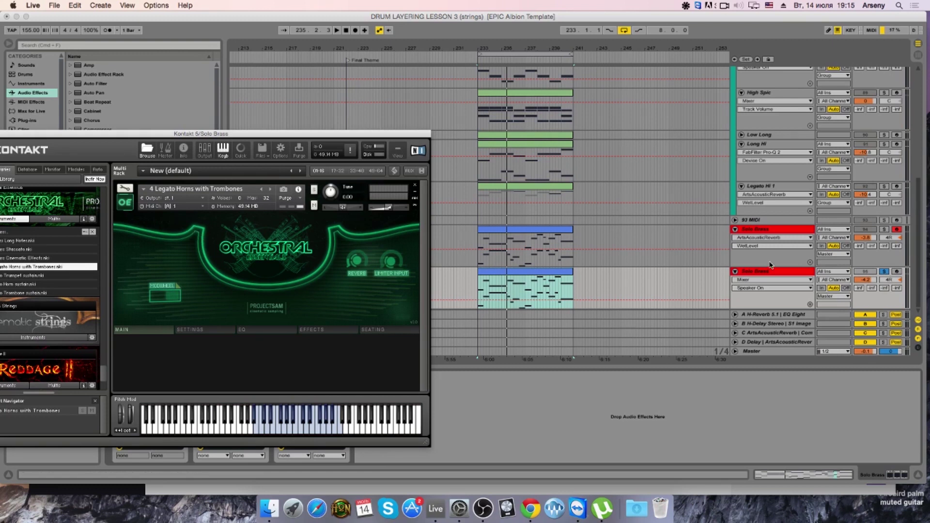
pyautogui.press('space')
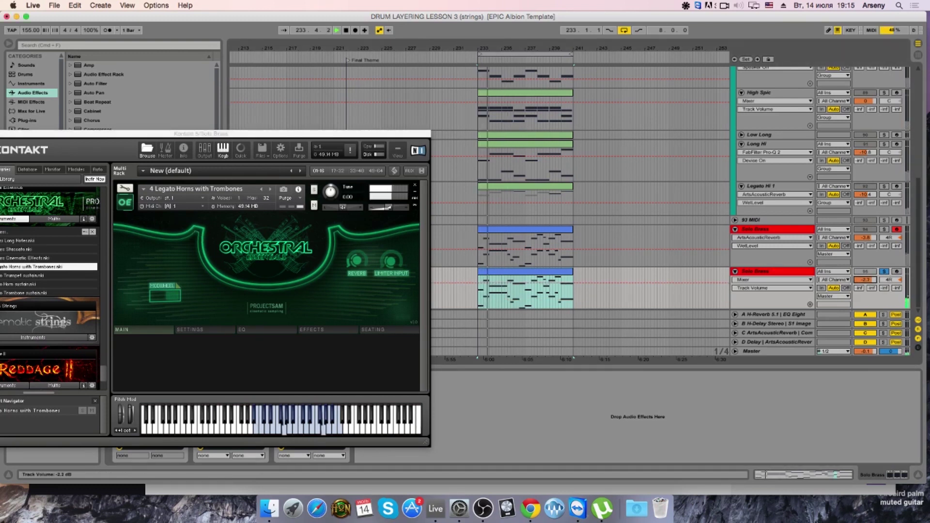
pyautogui.click(880, 273)
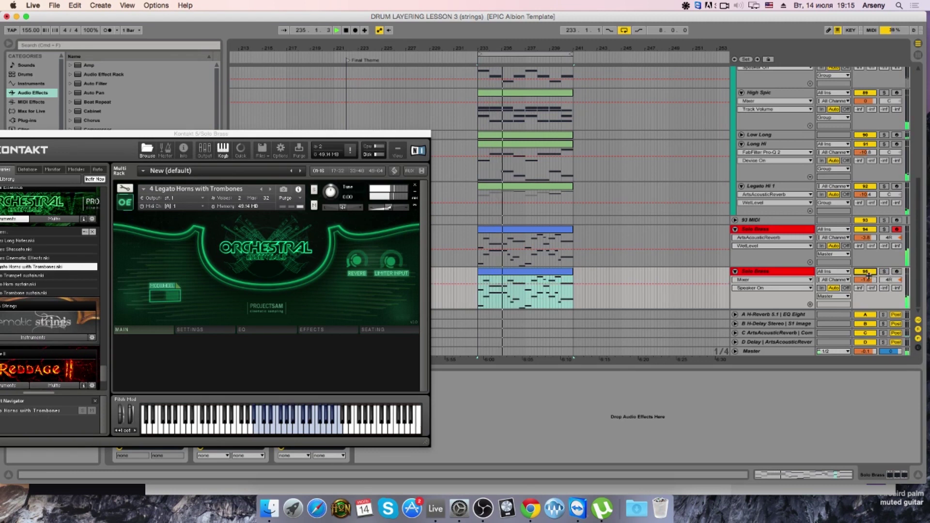
pyautogui.click(867, 281)
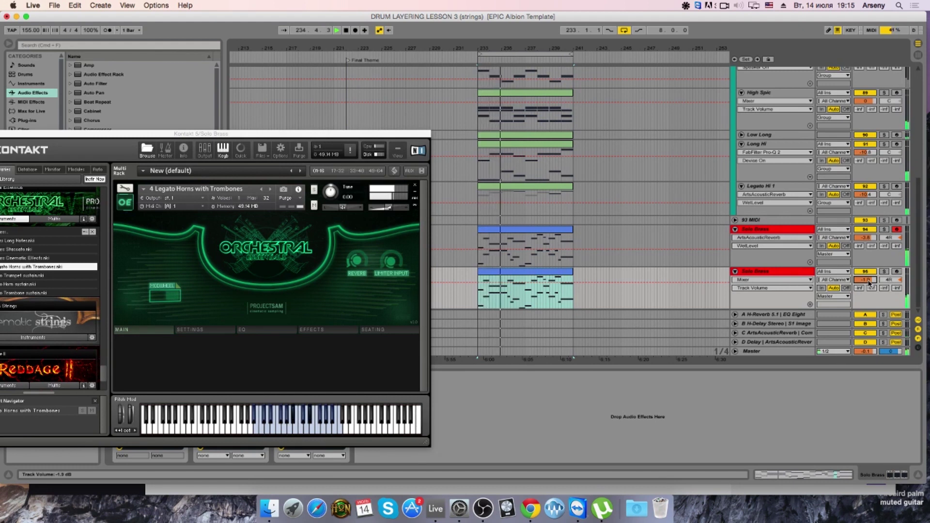
# Step: Move both Solo Brass clips from bar 233 to bar 241, arm both tracks and play from bar 233
pyautogui.click(536, 234)
pyautogui.moveTo(514, 232); pyautogui.dragTo(611, 237)
pyautogui.click(896, 271)
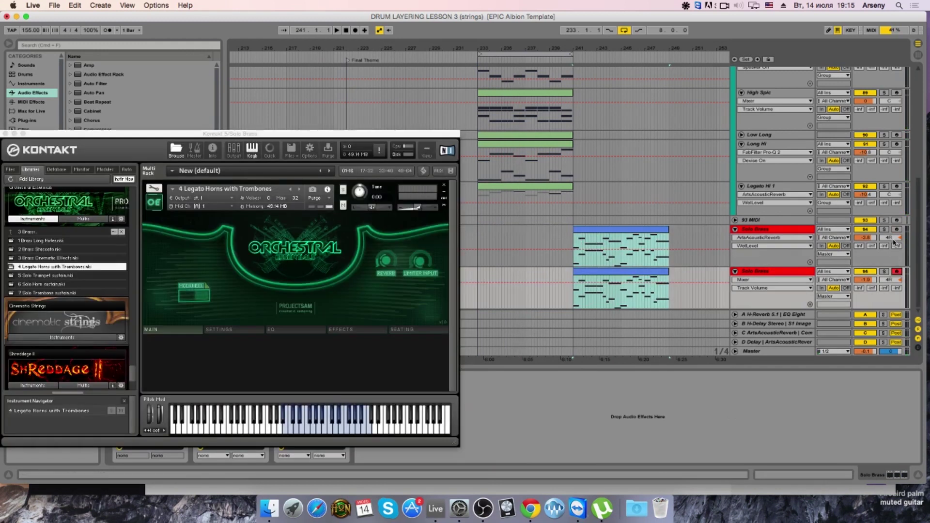
pyautogui.click(896, 229)
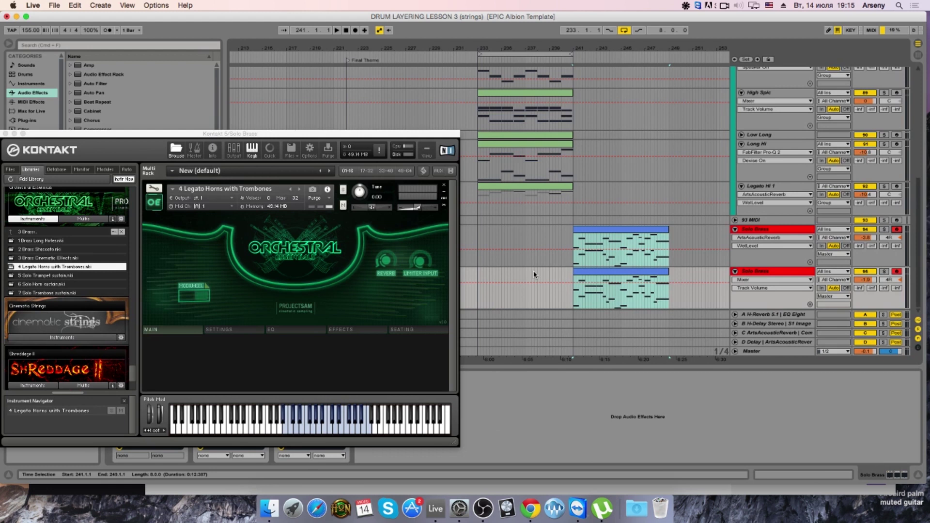
pyautogui.click(479, 279)
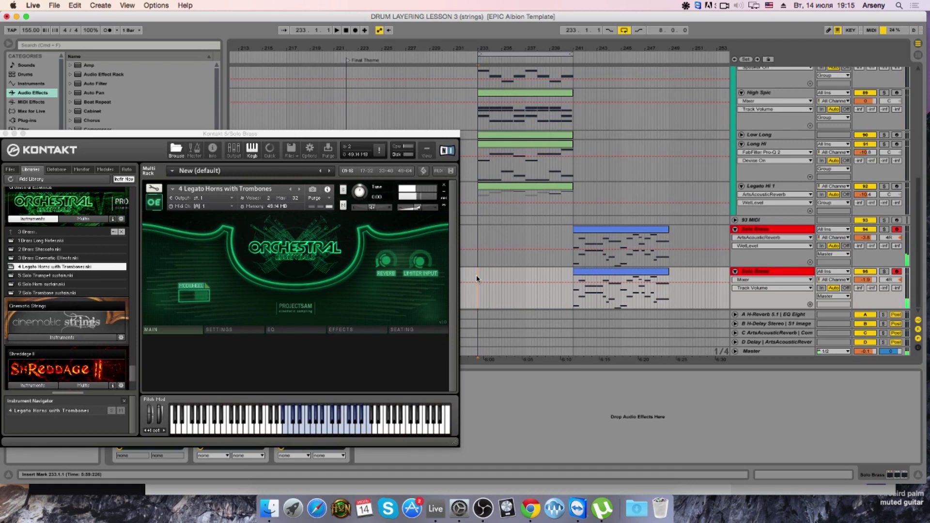
pyautogui.press('space')
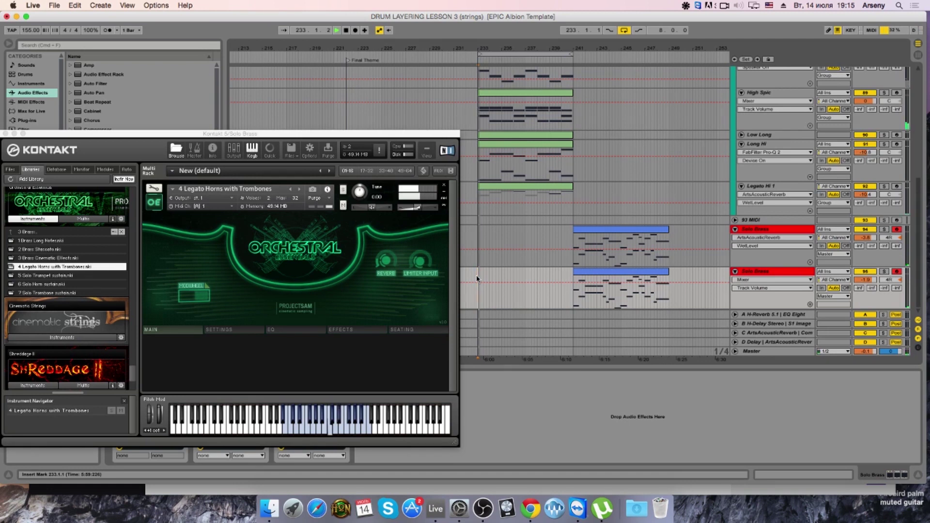
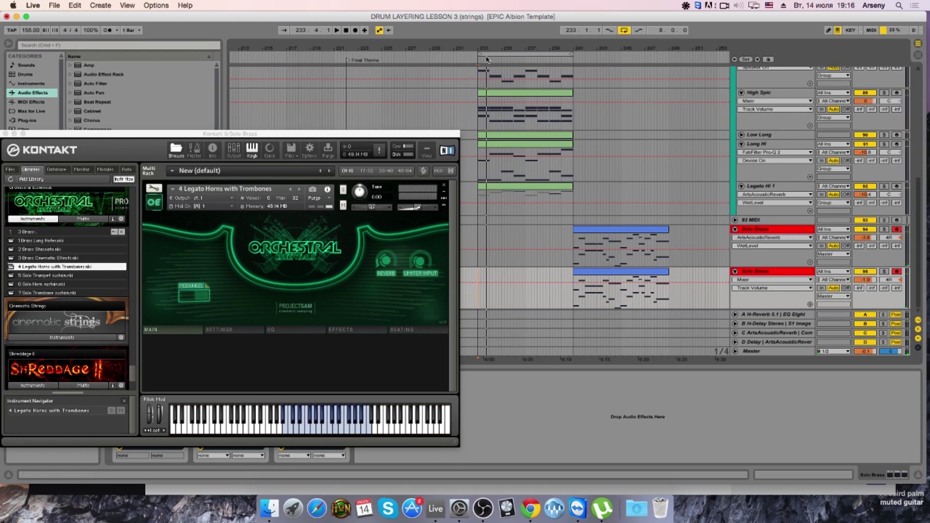
# Step: Create an empty MIDI clip on the lower Solo Brass track from bar 233 to bar 241 and open it for editing
pyautogui.moveTo(437, 42); pyautogui.dragTo(439, 112)
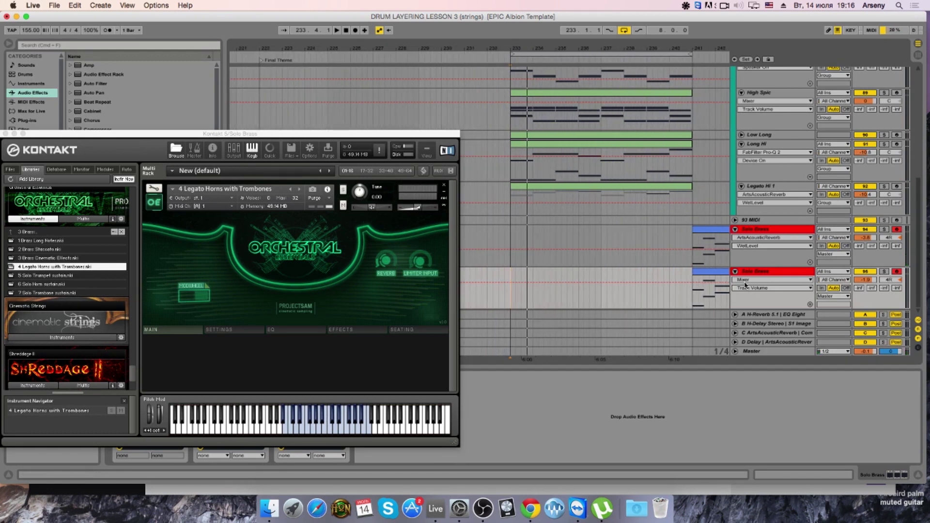
pyautogui.moveTo(694, 262); pyautogui.dragTo(561, 247)
pyautogui.moveTo(690, 278); pyautogui.dragTo(509, 277)
pyautogui.rightClick(532, 280)
pyautogui.click(564, 327)
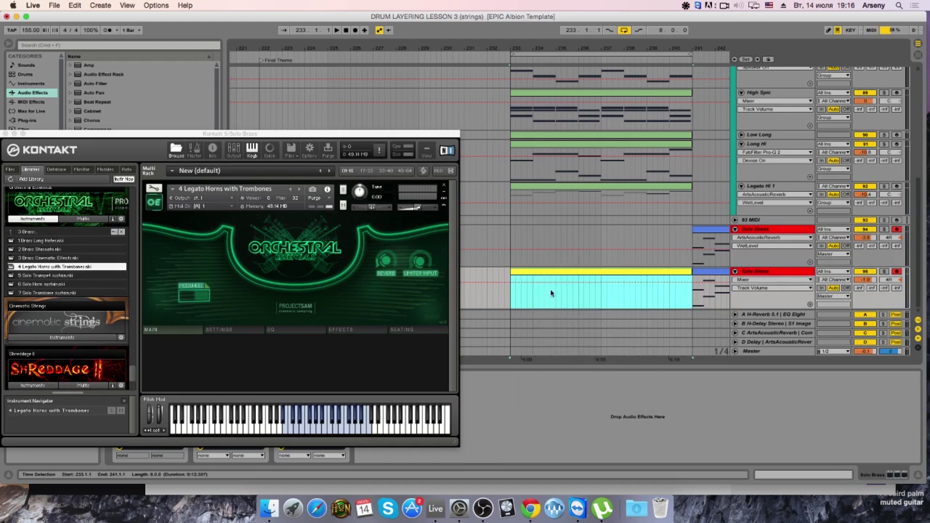
pyautogui.doubleClick(545, 272)
# Step: Disarm the upper Solo Brass track and add a short G2 note at the start of the new MIDI clip
pyautogui.moveTo(382, 141); pyautogui.dragTo(170, 3)
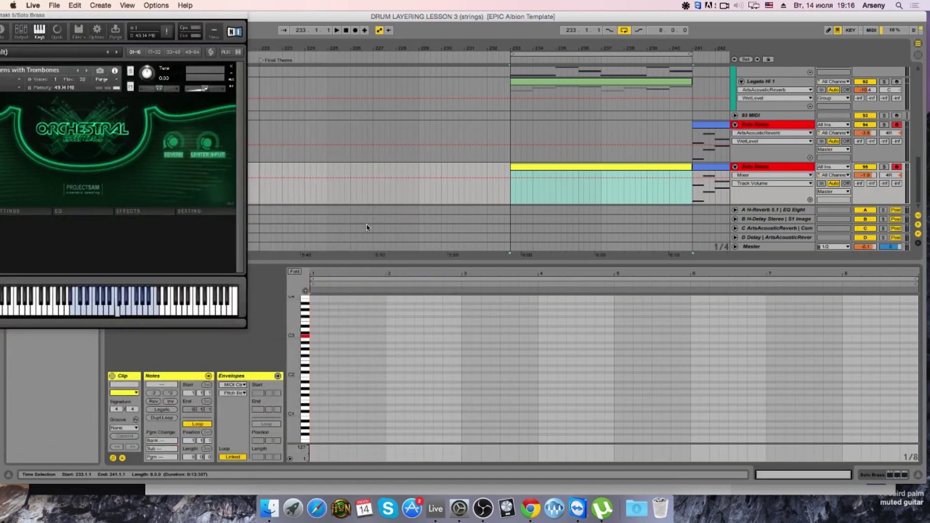
pyautogui.click(304, 351)
pyautogui.scroll(5, 327, 353)
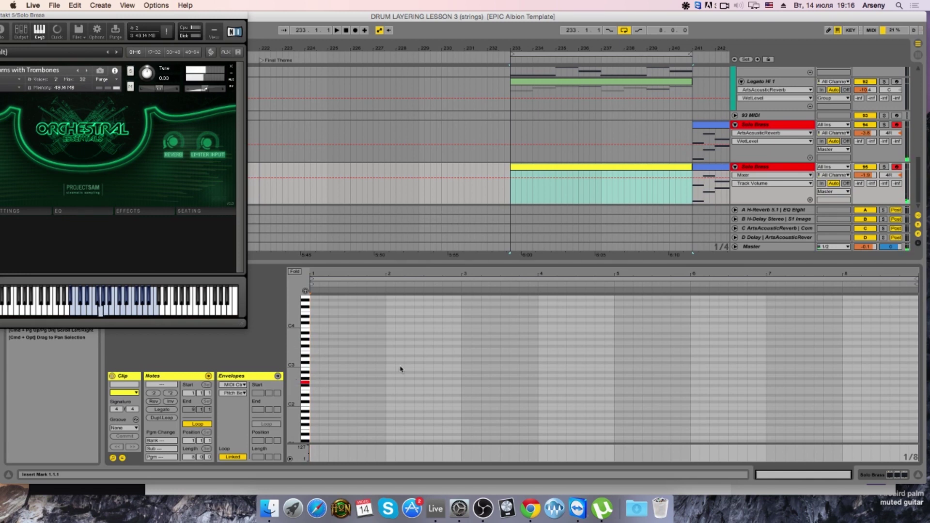
pyautogui.click(897, 125)
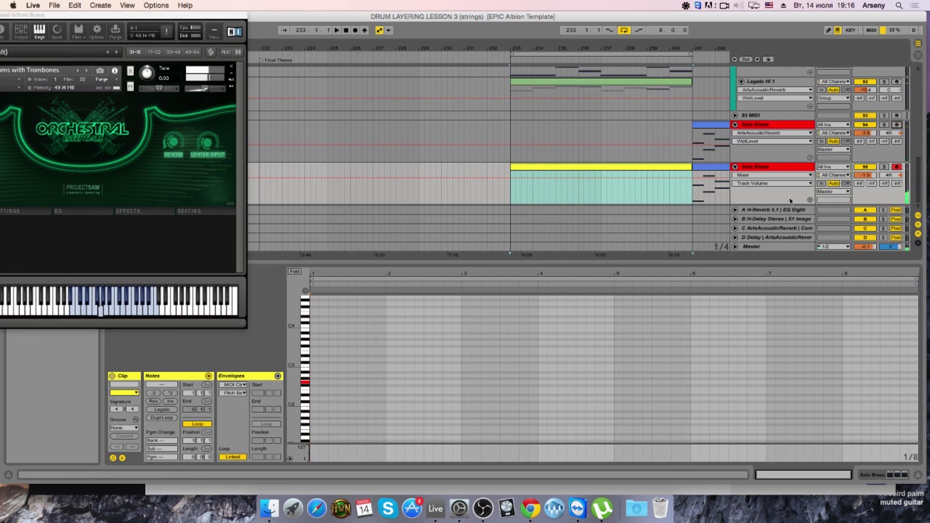
pyautogui.doubleClick(313, 381)
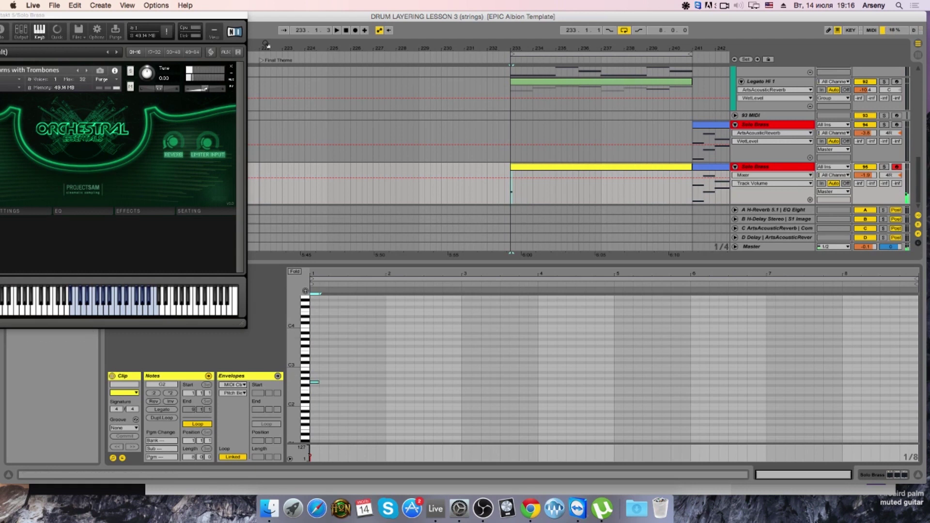
# Step: Lengthen the G2 note to one full bar and play the clip before and after the change
pyautogui.moveTo(219, 18); pyautogui.dragTo(373, 19)
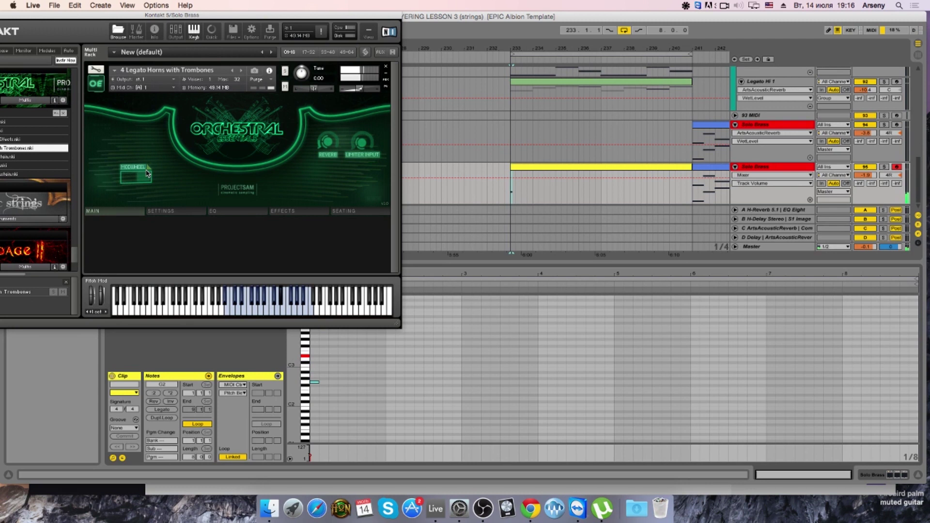
pyautogui.press('space')
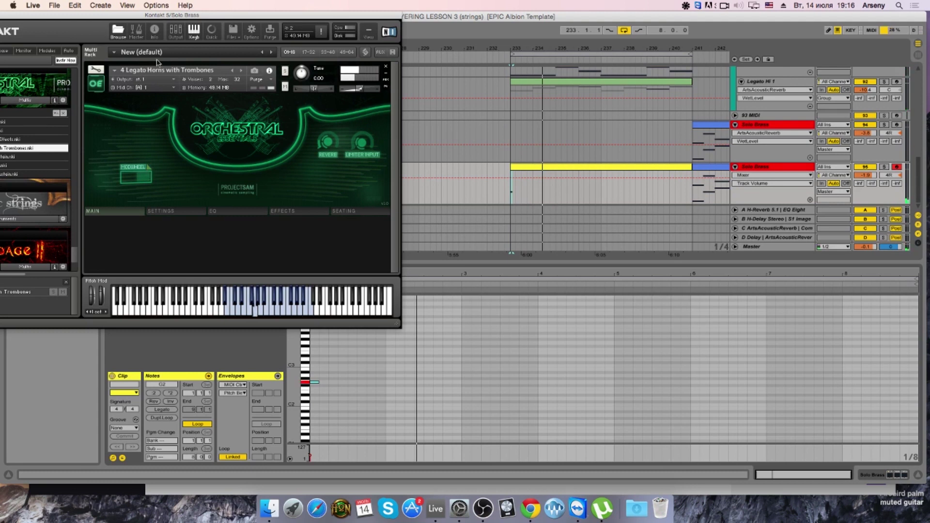
pyautogui.moveTo(312, 382); pyautogui.dragTo(383, 384)
pyautogui.press('space')
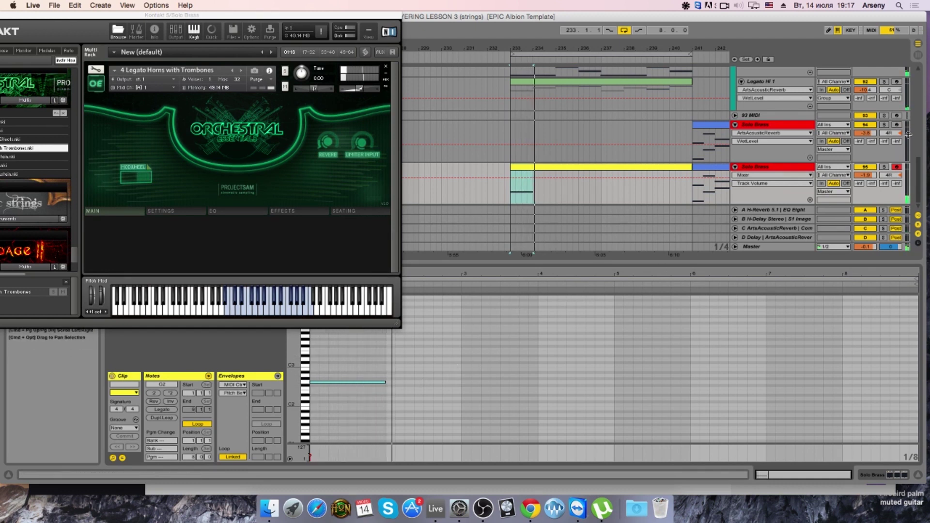
# Step: Raise the lower Solo Brass volume slightly and adjust the instrument's Limiter Input, listening soloed and in the full mix
pyautogui.moveTo(860, 179); pyautogui.dragTo(859, 178)
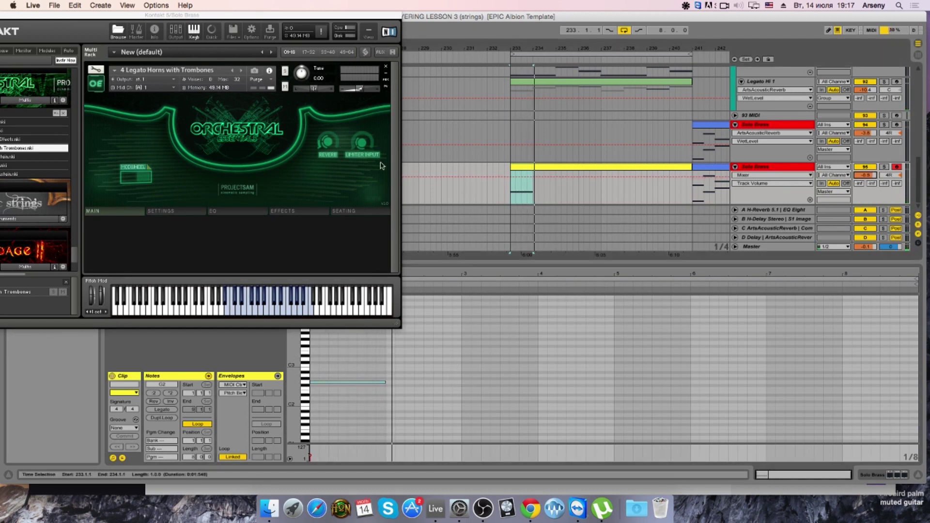
pyautogui.click(364, 137)
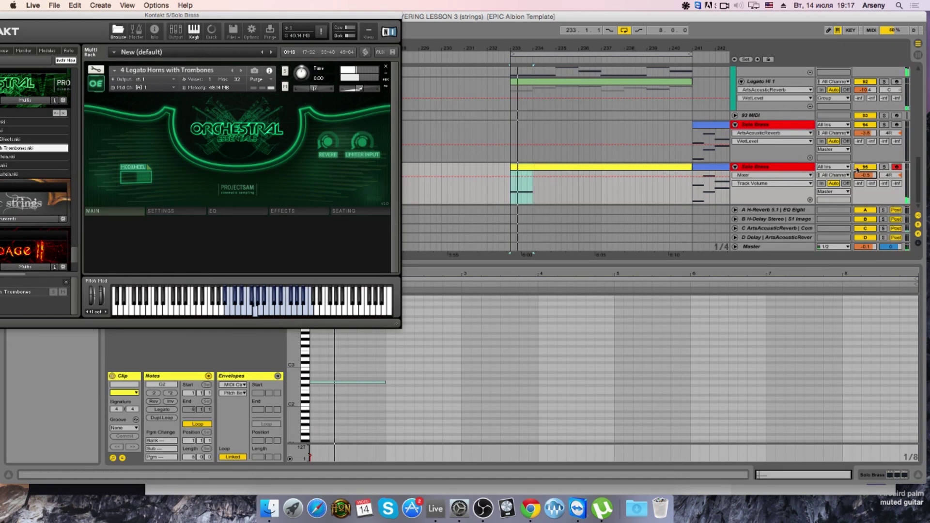
pyautogui.click(884, 167)
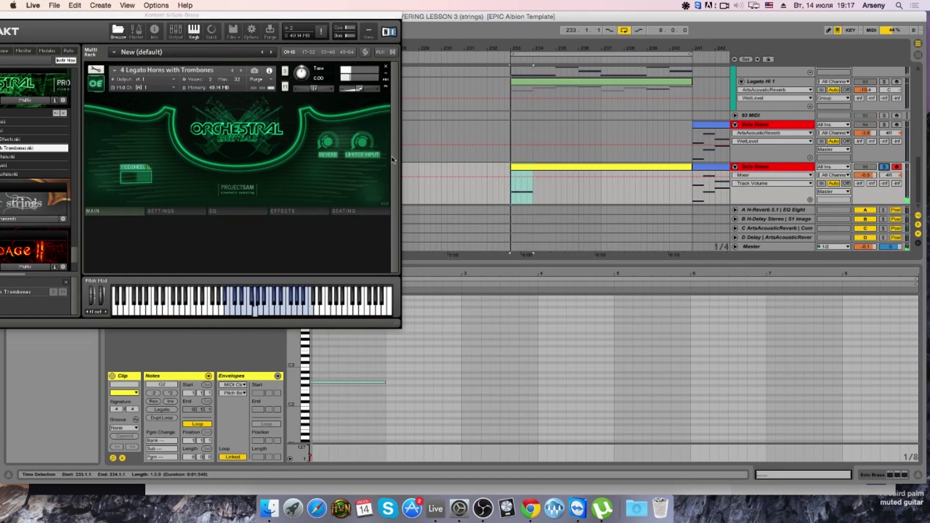
pyautogui.click(360, 134)
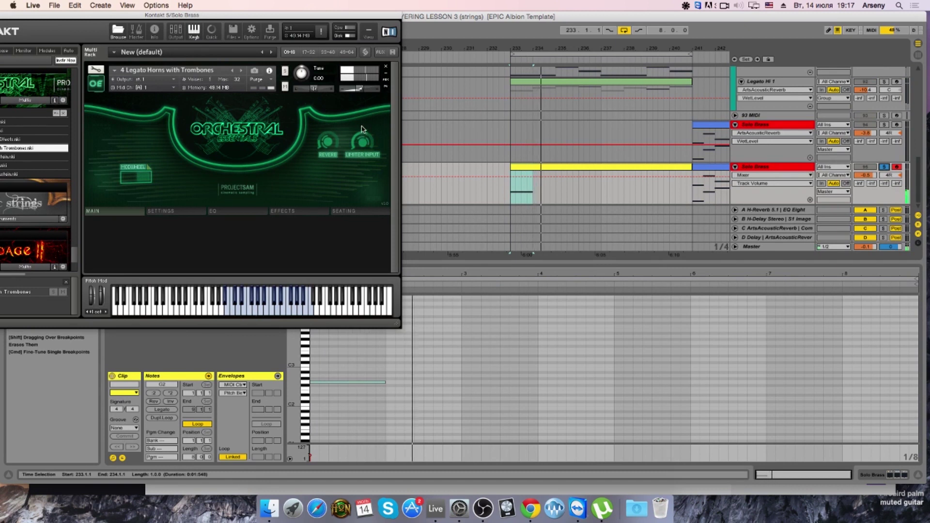
pyautogui.click(884, 166)
pyautogui.press('space')
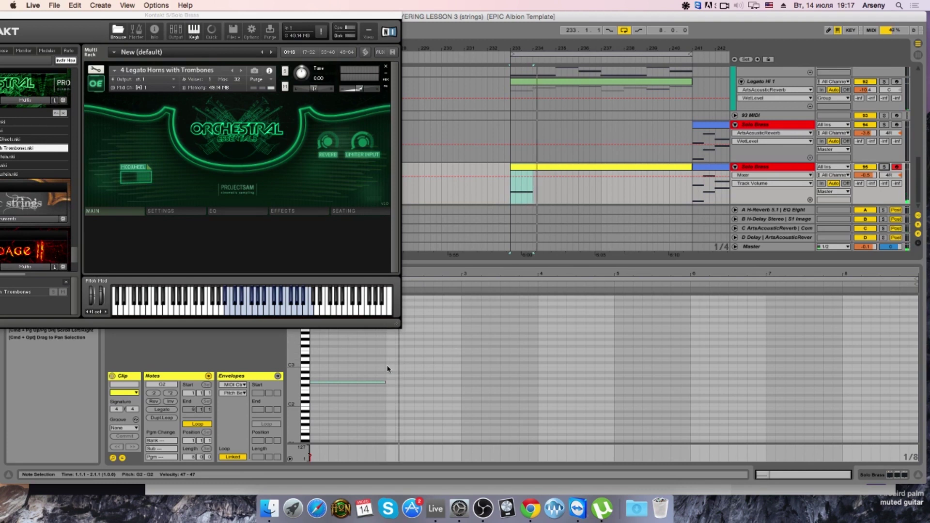
# Step: Add a D#3 note lasting all of bar 2 in the lower Solo Brass clip and play it back
pyautogui.scroll(2, 630, 146)
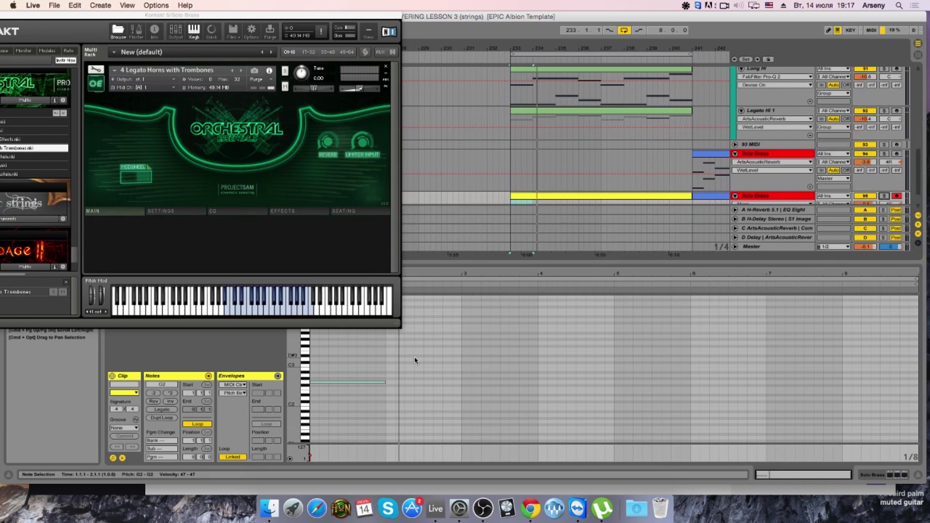
pyautogui.doubleClick(385, 356)
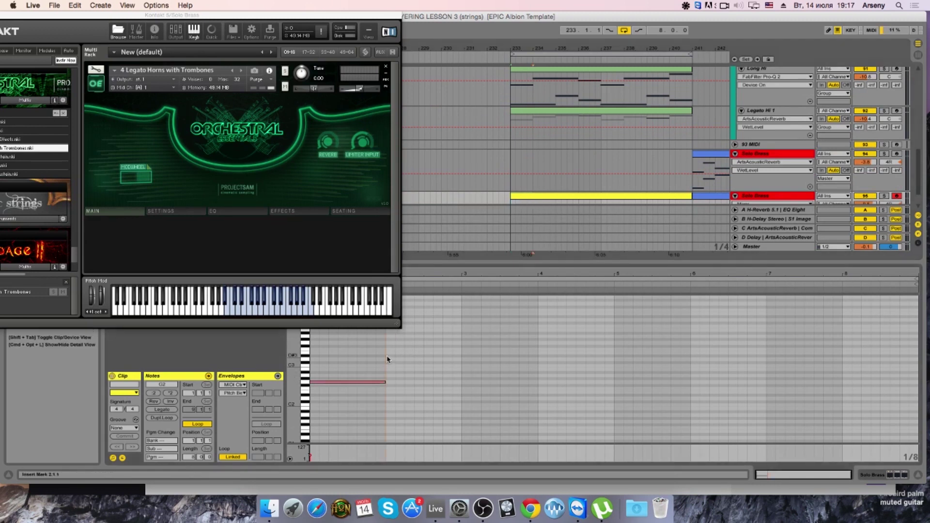
pyautogui.moveTo(394, 356); pyautogui.dragTo(461, 356)
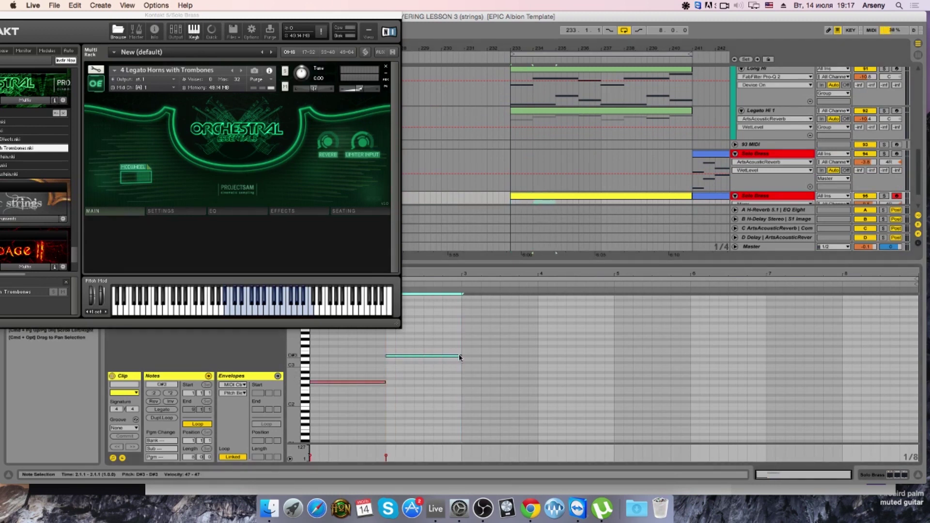
pyautogui.press('space')
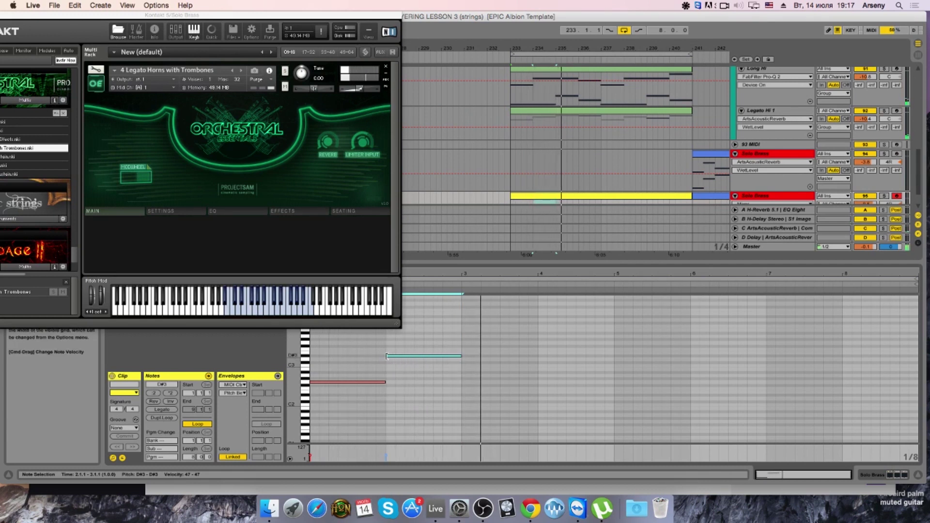
# Step: Shorten the opening G2 note to half a bar, start the D#3 note slightly before bar 2, and play the result
pyautogui.moveTo(386, 356); pyautogui.dragTo(348, 382)
pyautogui.press('space')
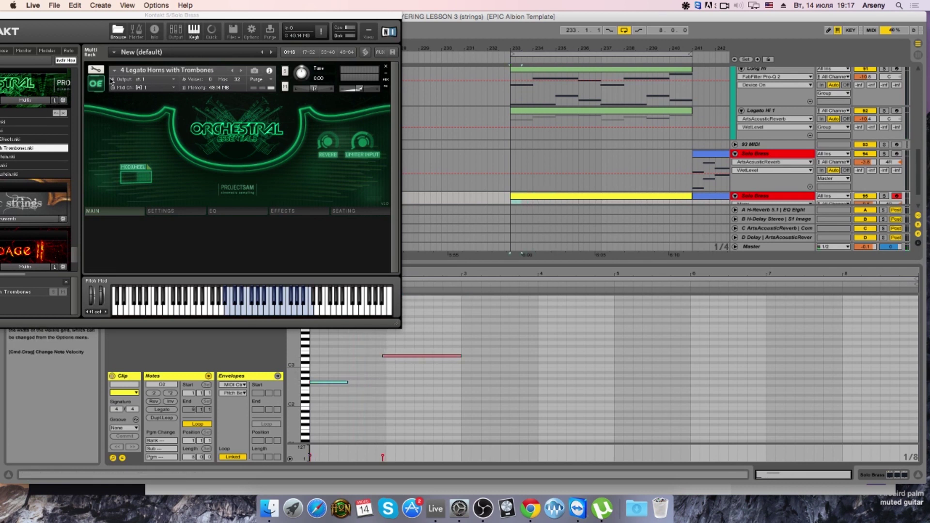
pyautogui.press('space')
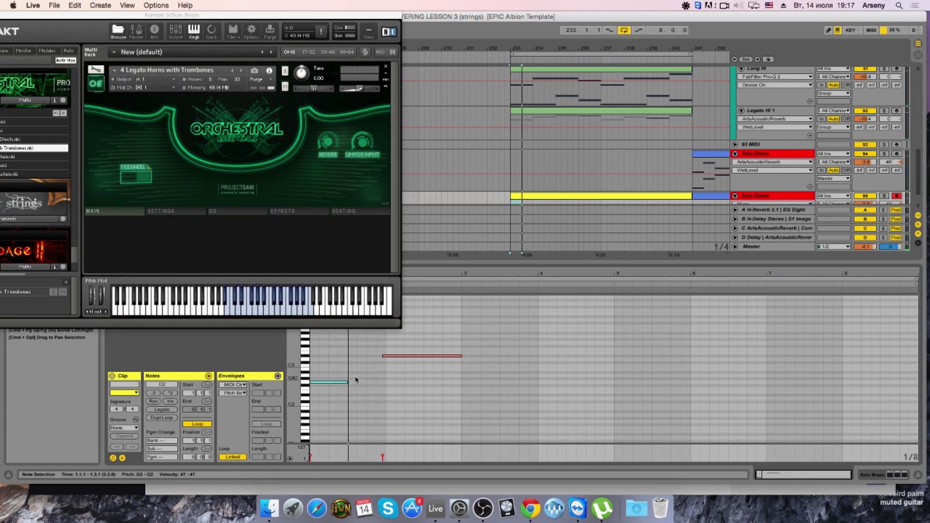
# Step: Fill the second half of bar 1 with short C3 and G2 notes, extend their starts slightly earlier, and play the phrase
pyautogui.doubleClick(352, 366)
pyautogui.doubleClick(370, 383)
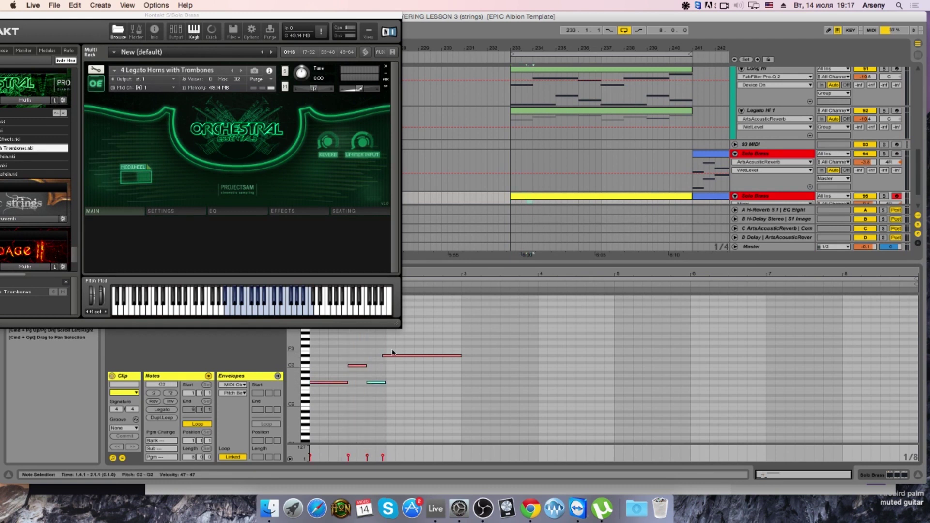
pyautogui.moveTo(370, 359); pyautogui.dragTo(342, 367)
pyautogui.press('space')
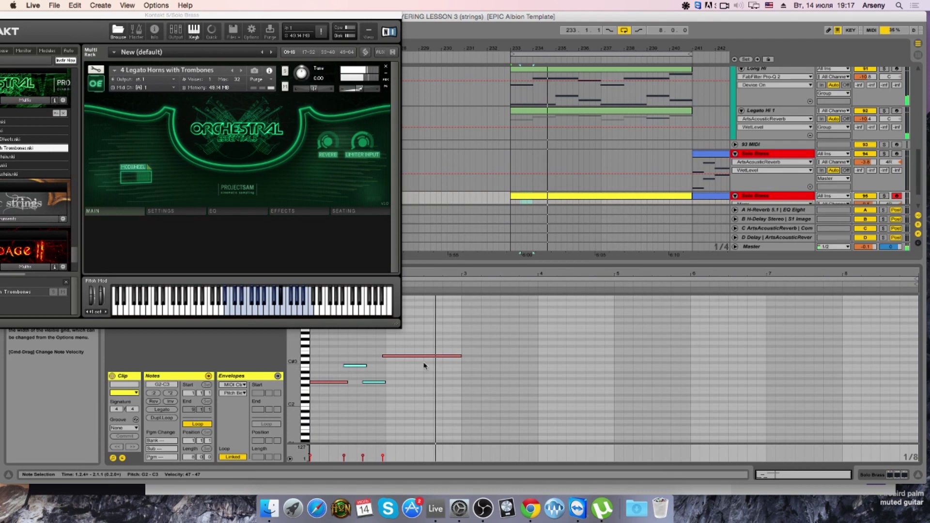
# Step: Add a D#3 note at the start of bar 3, listen to it, and shorten it to half a bar
pyautogui.moveTo(463, 356); pyautogui.dragTo(535, 356)
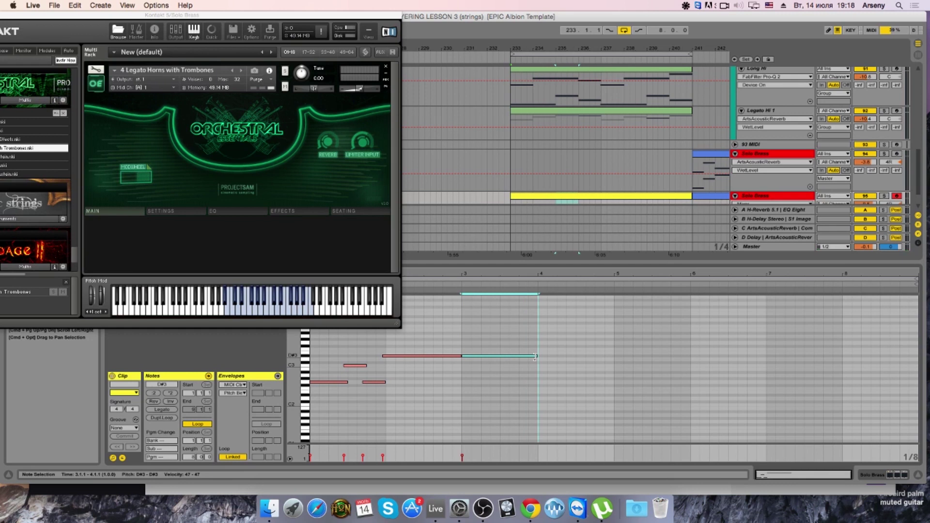
pyautogui.press('space')
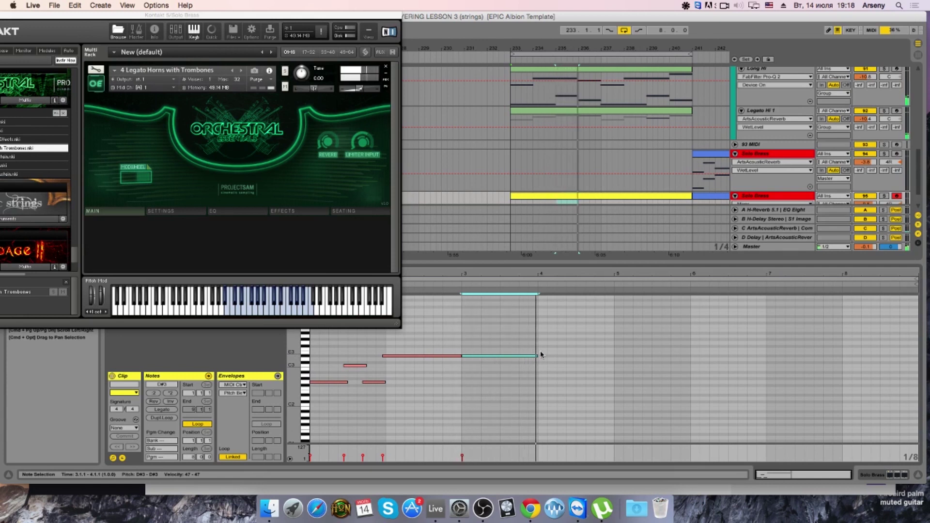
pyautogui.moveTo(536, 356); pyautogui.dragTo(498, 356)
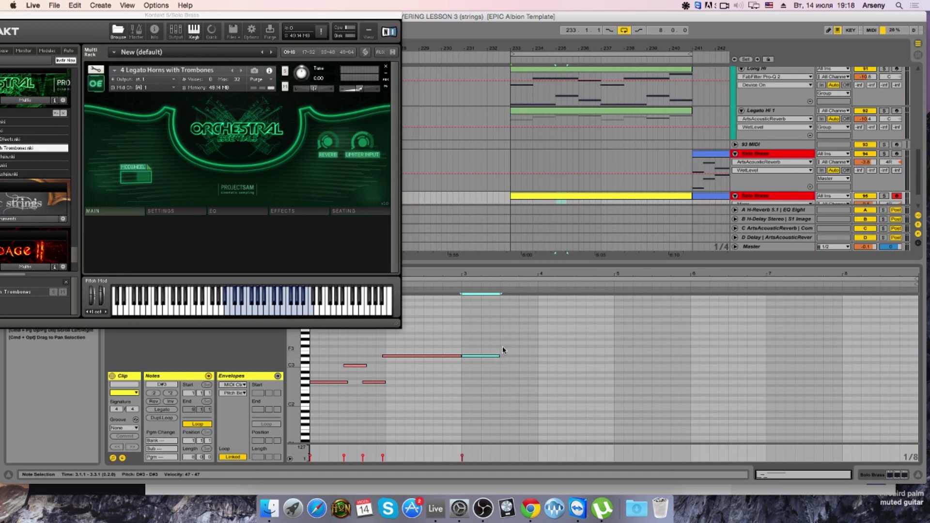
# Step: Add a G3 note over the second half of bar 3 and a one-bar F3 note in bar 4, and play the phrase
pyautogui.doubleClick(502, 343)
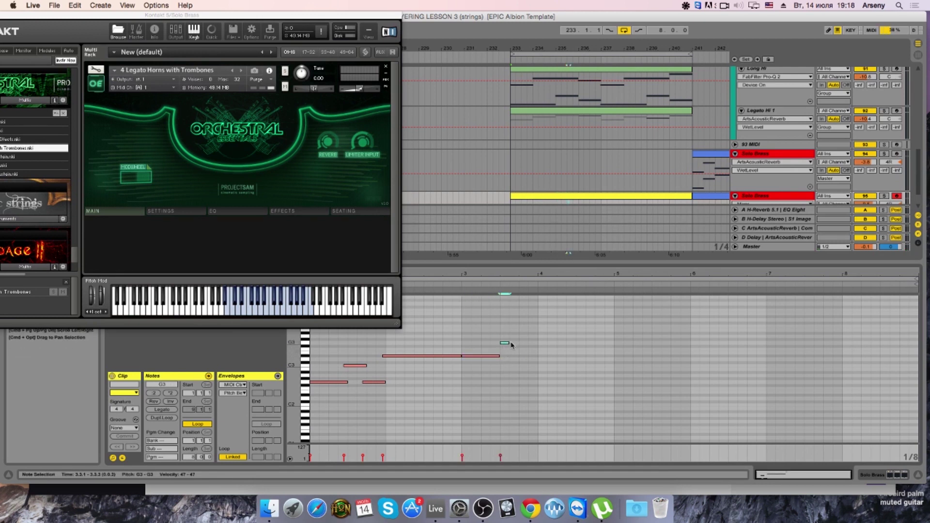
pyautogui.moveTo(507, 343); pyautogui.dragTo(609, 352)
pyautogui.doubleClick(541, 349)
pyautogui.press('space')
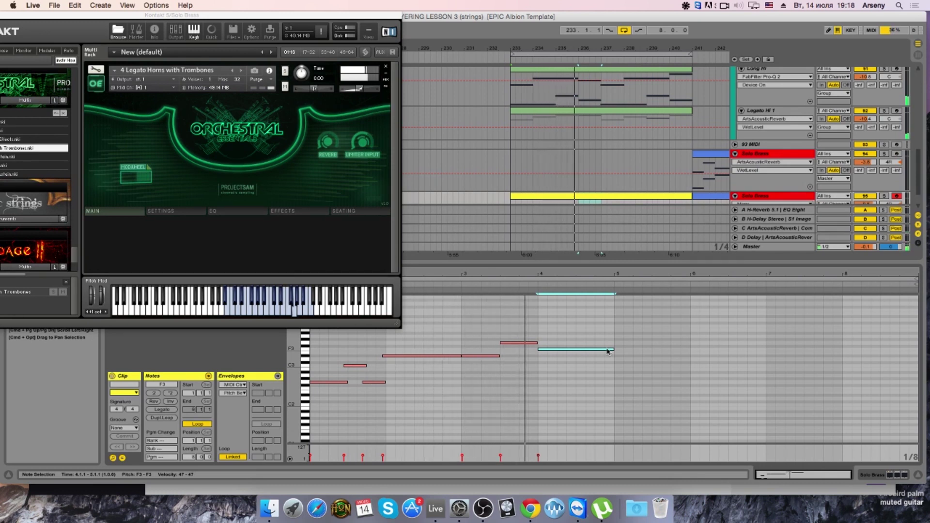
pyautogui.press('space')
# Step: Extend the starts of the bar 3 D#3 and G3 notes and the bar 4 F3 note slightly earlier, and play back
pyautogui.moveTo(560, 333); pyautogui.dragTo(498, 368)
pyautogui.click(482, 364)
pyautogui.click(460, 357)
pyautogui.moveTo(469, 332); pyautogui.dragTo(574, 370)
pyautogui.moveTo(462, 356); pyautogui.dragTo(459, 356)
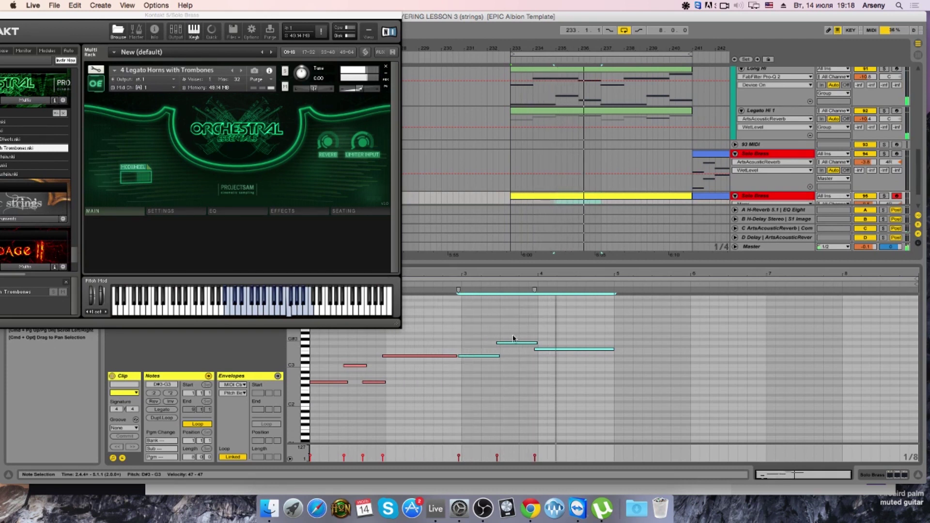
pyautogui.press('space')
# Step: Extend the starts of all notes after the opening G2 a little further so they overlap more, and listen to the phrase
pyautogui.moveTo(583, 331); pyautogui.dragTo(491, 368)
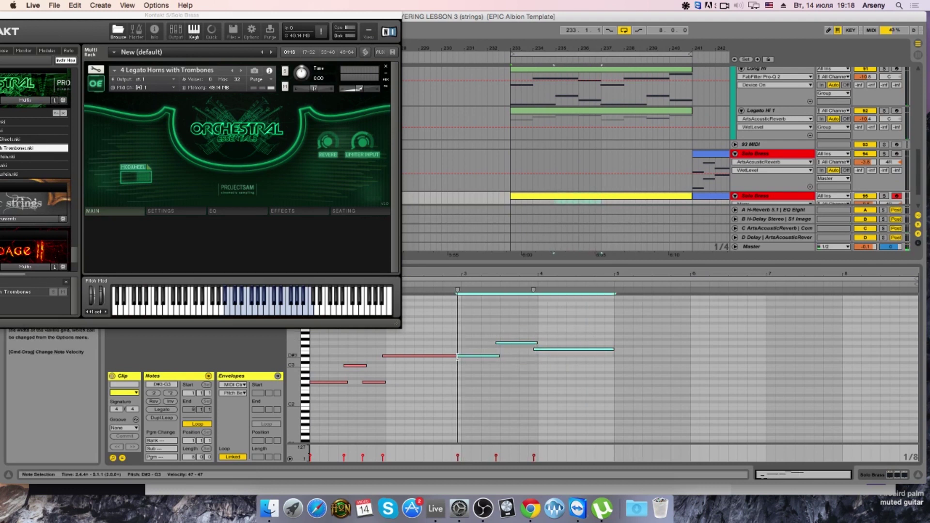
pyautogui.moveTo(446, 344); pyautogui.dragTo(381, 374)
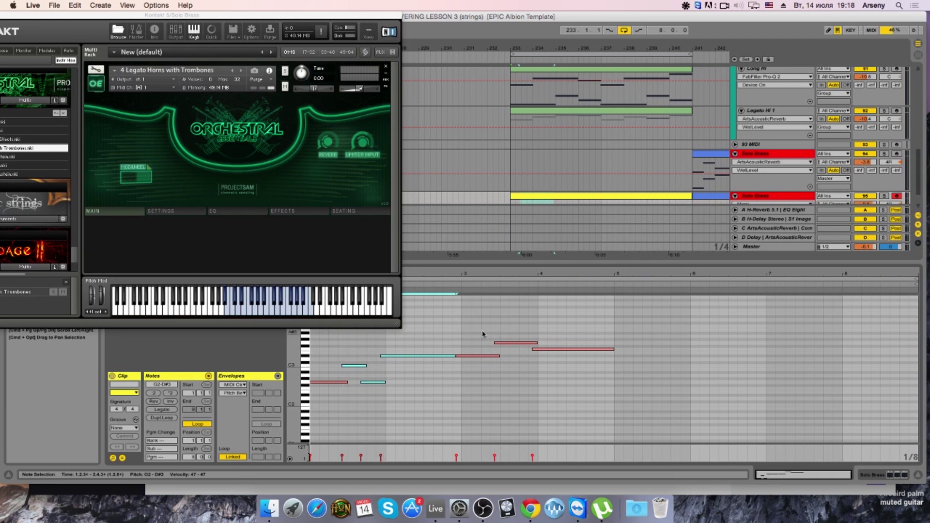
pyautogui.press('space')
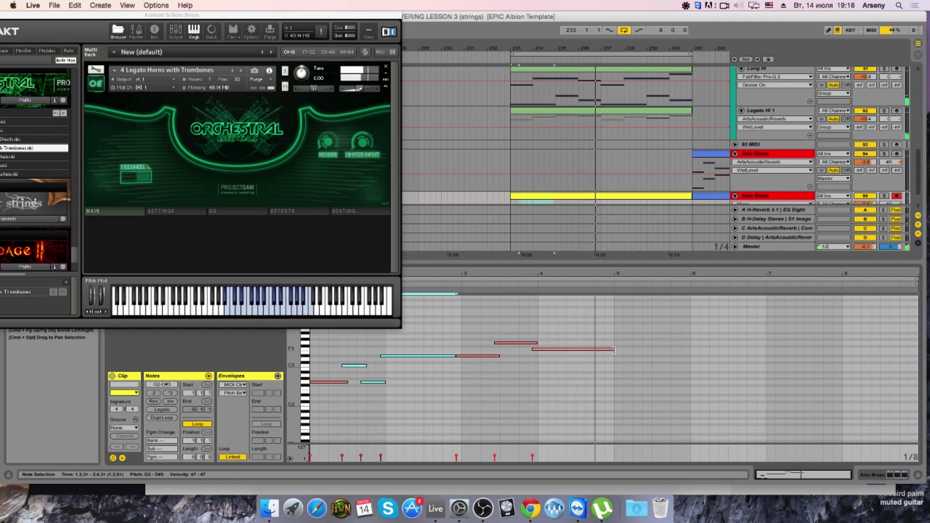
pyautogui.click(597, 349)
pyautogui.press('space')
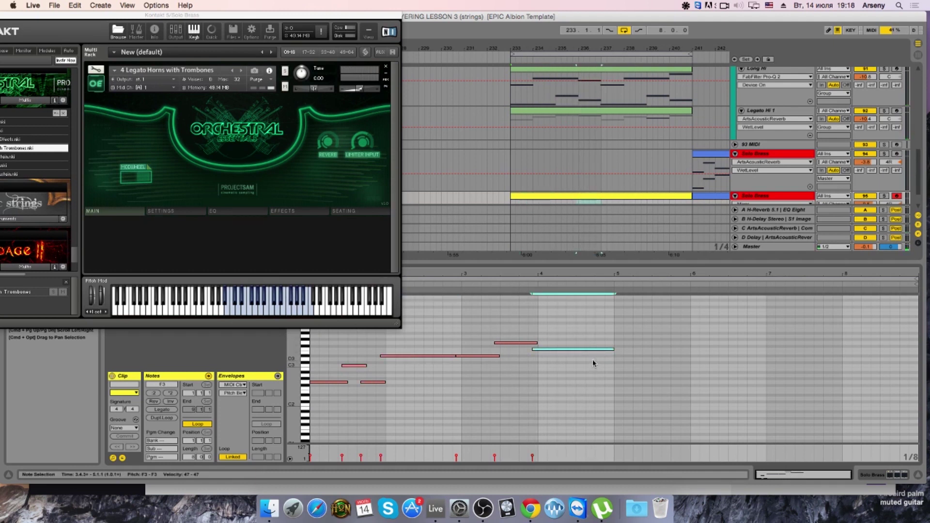
# Step: Duplicate the whole four-bar phrase so it repeats from bar 5, and play it back
pyautogui.press('super+a')
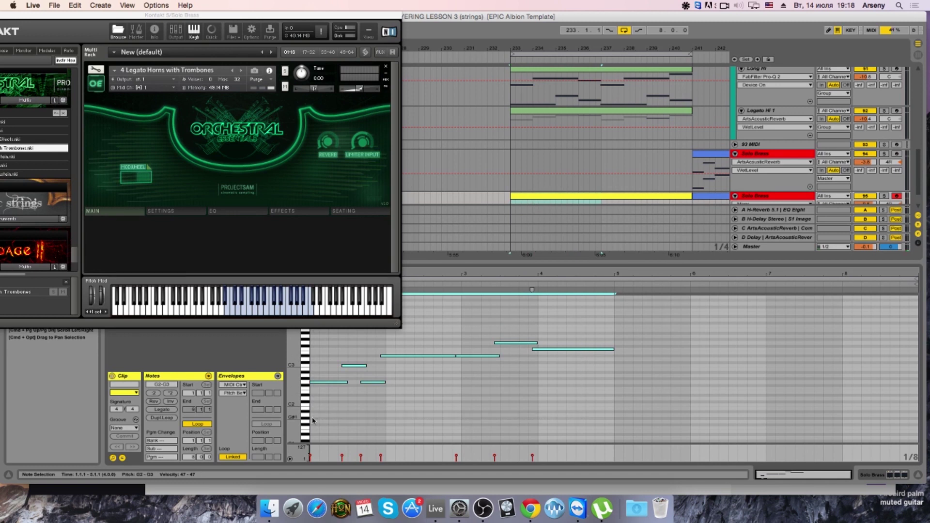
pyautogui.press('super+d')
pyautogui.press('space')
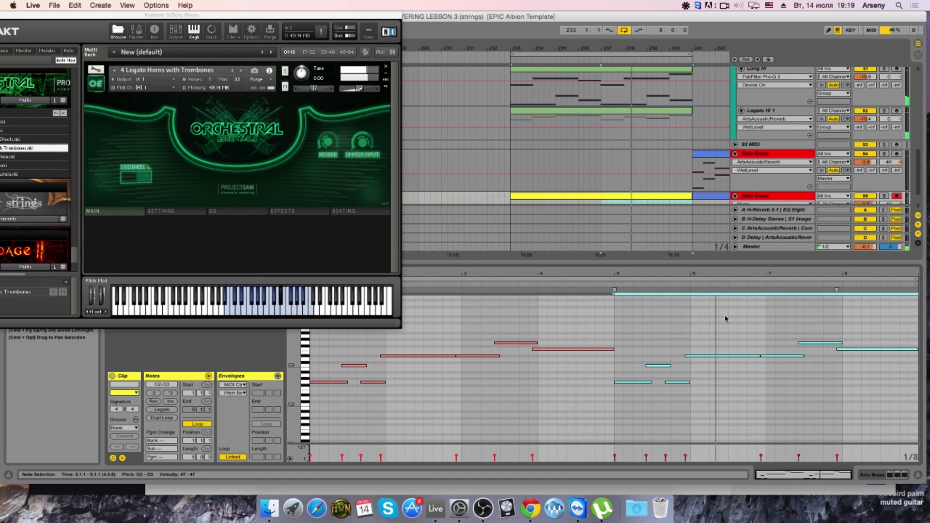
# Step: Try raising the duplicated D#3 note in bar 6 to G3 and listen from around bar 5
pyautogui.click(719, 338)
pyautogui.click(717, 356)
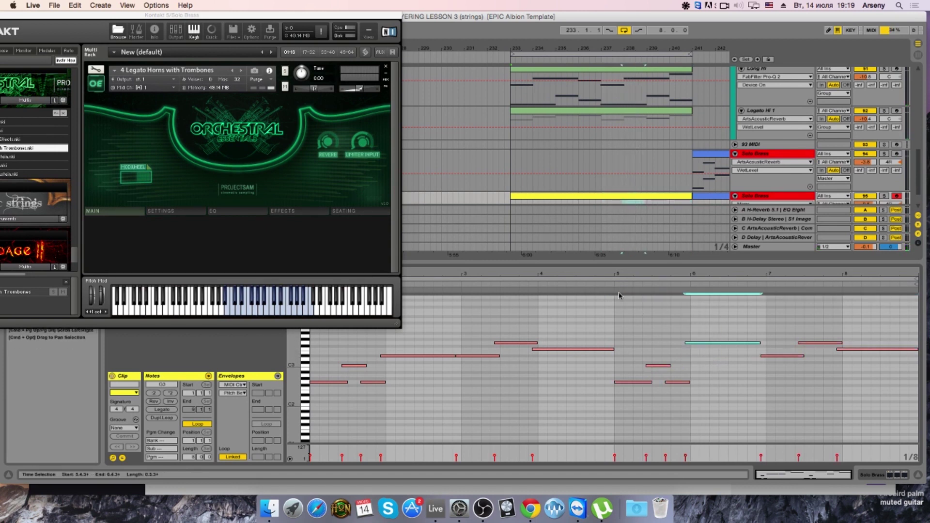
pyautogui.click(605, 284)
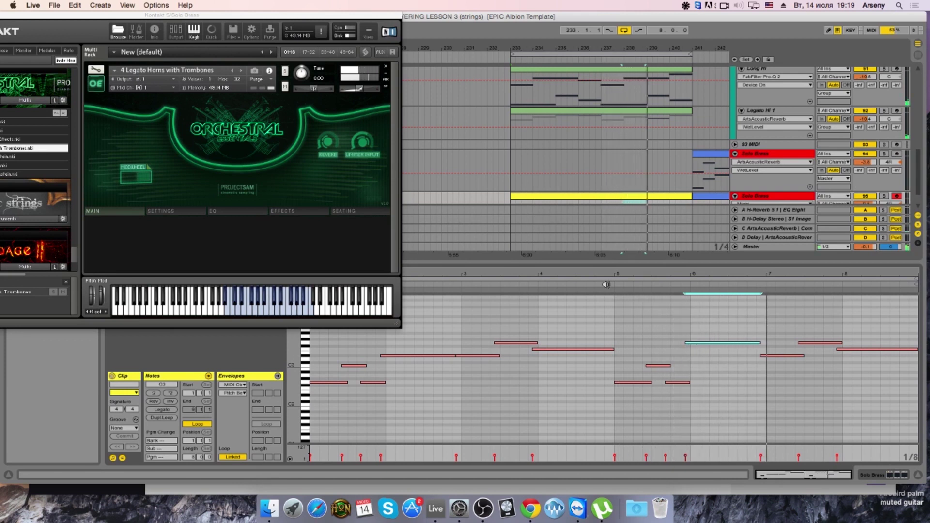
pyautogui.click(605, 285)
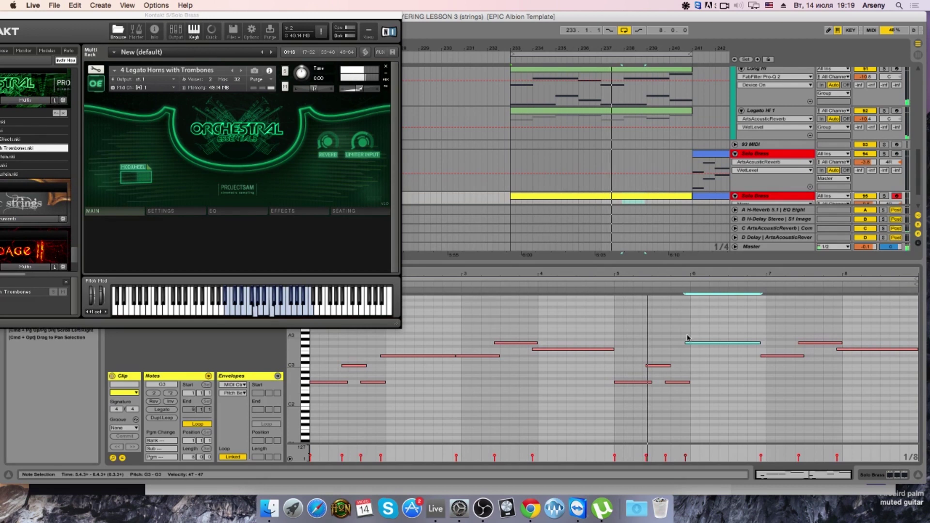
pyautogui.press('space')
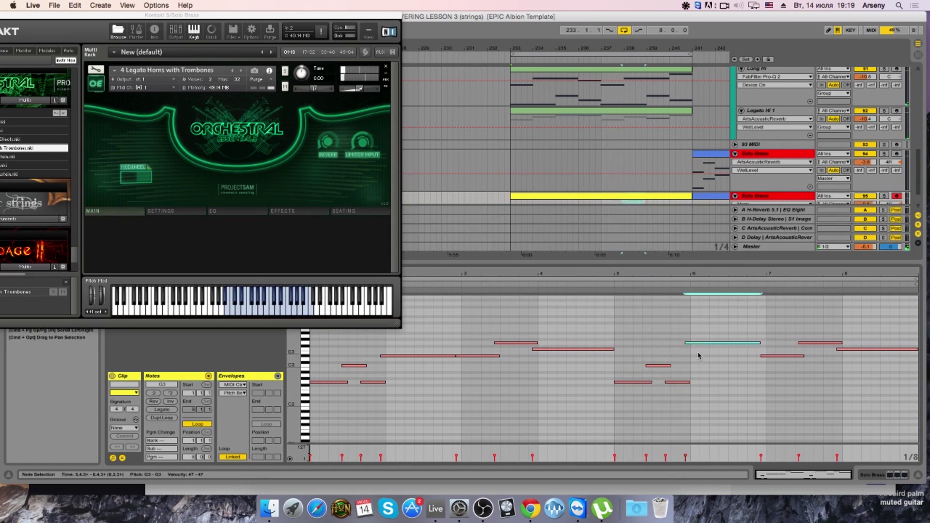
# Step: Move the long bar 6 note to A#2, play it back, and start it slightly later
pyautogui.press('Up')
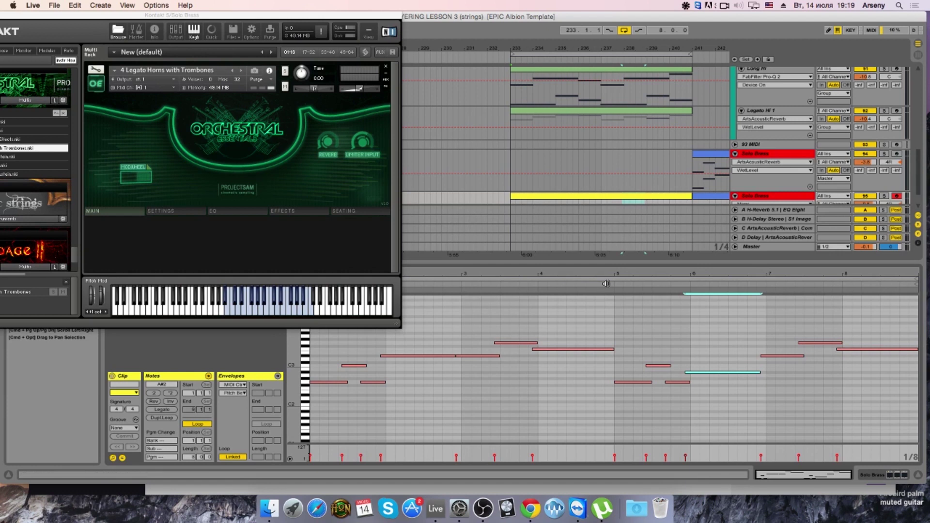
pyautogui.press('space')
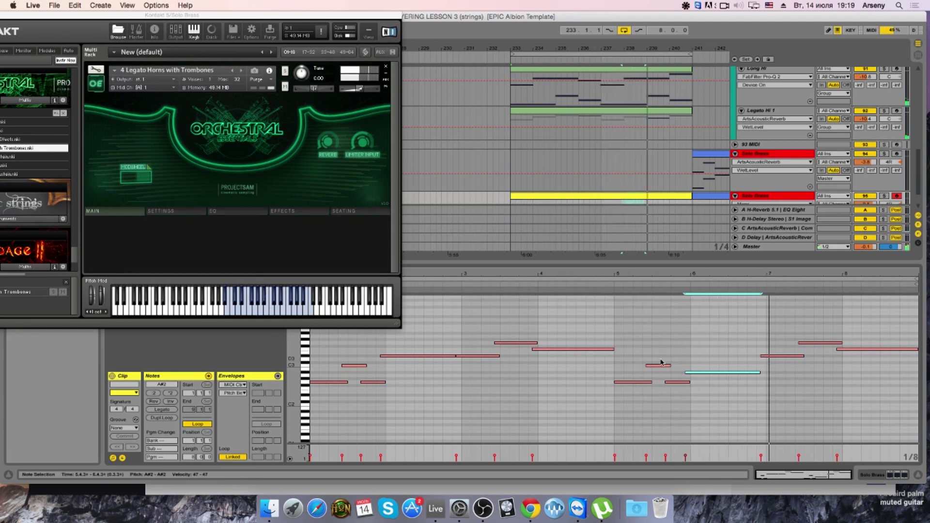
pyautogui.click(697, 371)
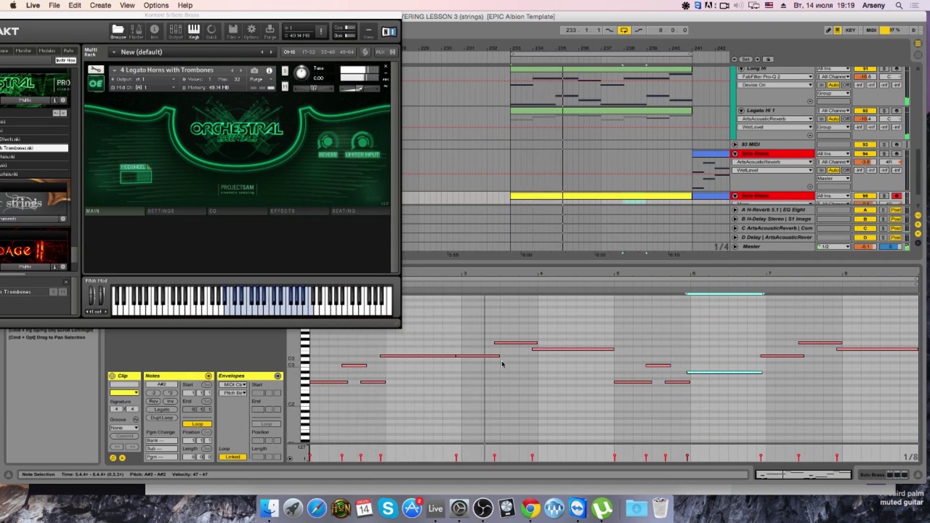
# Step: Shorten the long bar 2 D#3 note, add a short C3 on the last beat starting slightly early, and listen
pyautogui.moveTo(454, 359); pyautogui.dragTo(445, 364)
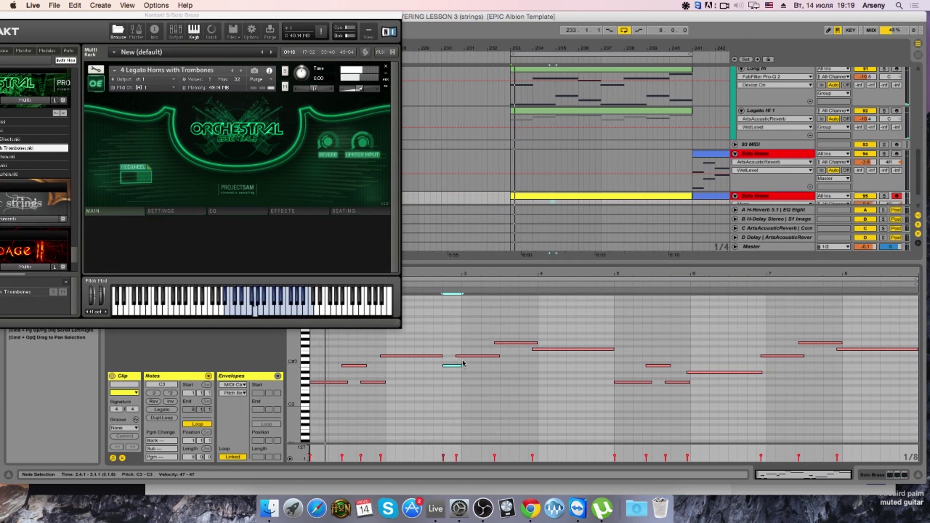
pyautogui.moveTo(443, 366); pyautogui.dragTo(440, 366)
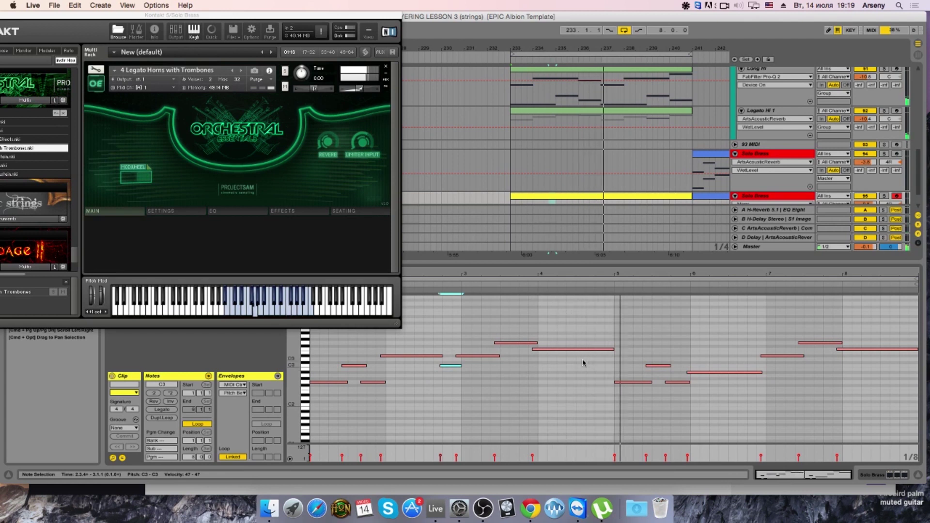
pyautogui.click(658, 365)
pyautogui.press('space')
# Step: Start the bar 5 G2 note slightly earlier and rework bar 6 as a shortened D#3 followed by a short C#3
pyautogui.click(629, 378)
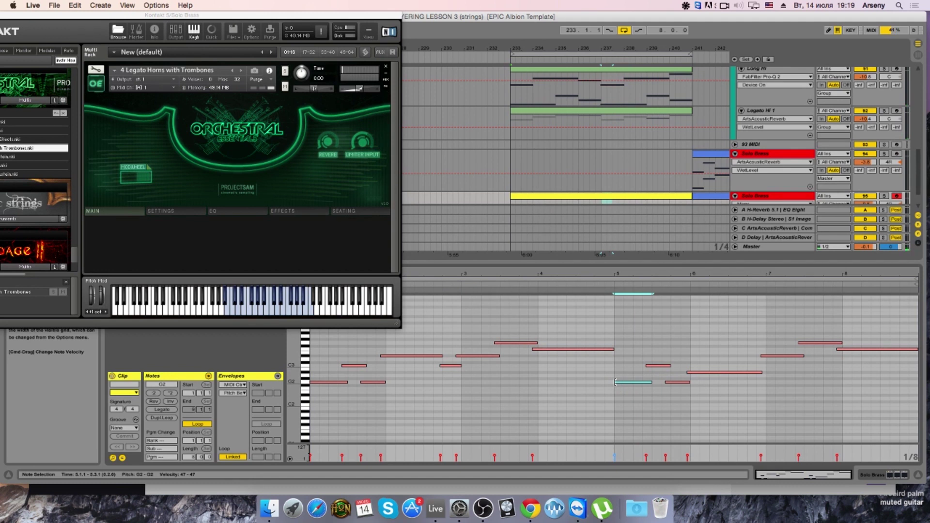
pyautogui.click(728, 372)
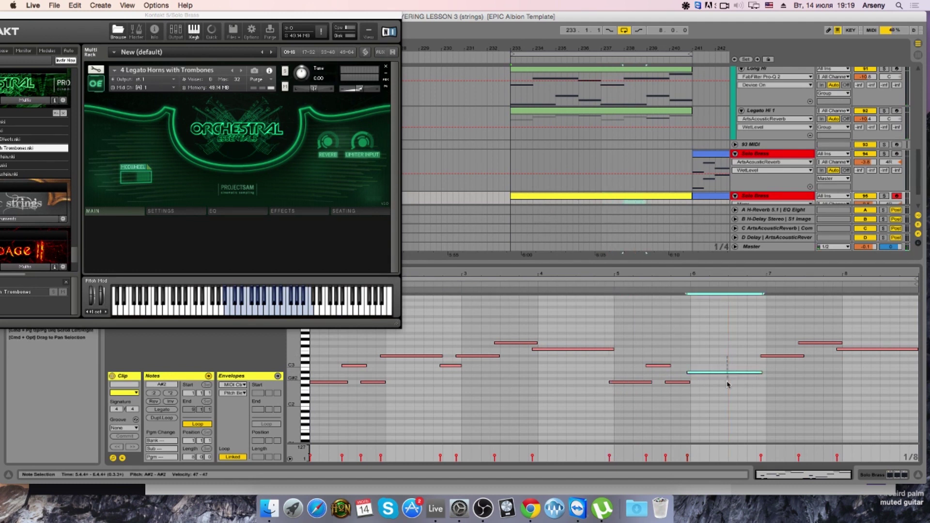
pyautogui.click(753, 364)
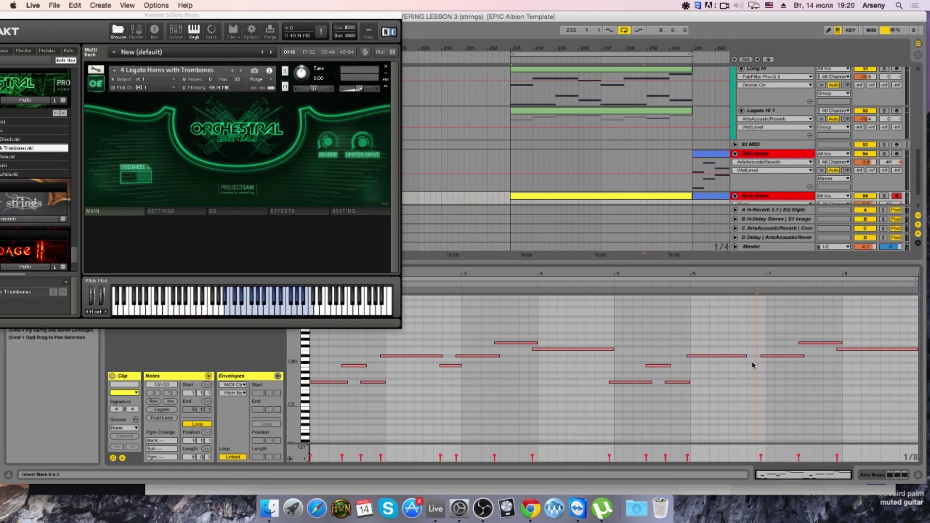
pyautogui.moveTo(754, 362); pyautogui.dragTo(764, 367)
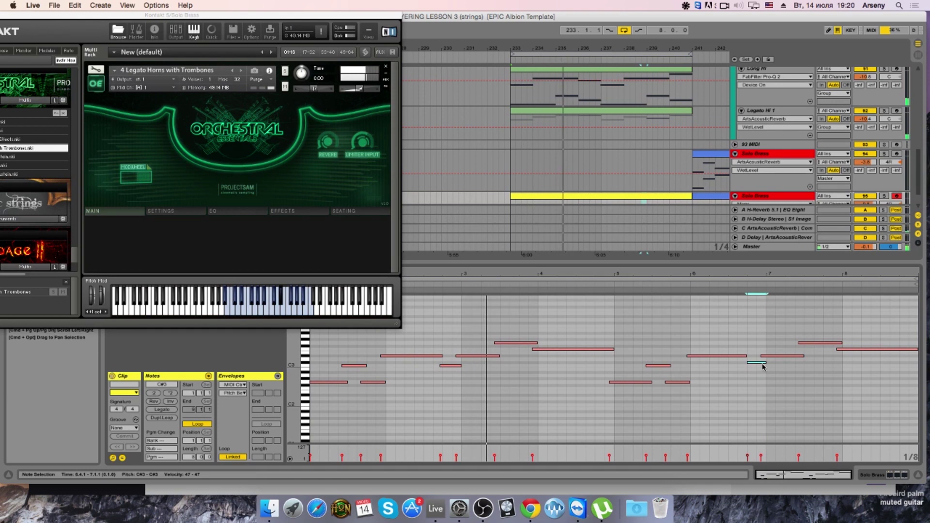
# Step: Fine-tune the start of the short C3 note at the end of bar 2 during playback
pyautogui.click(441, 366)
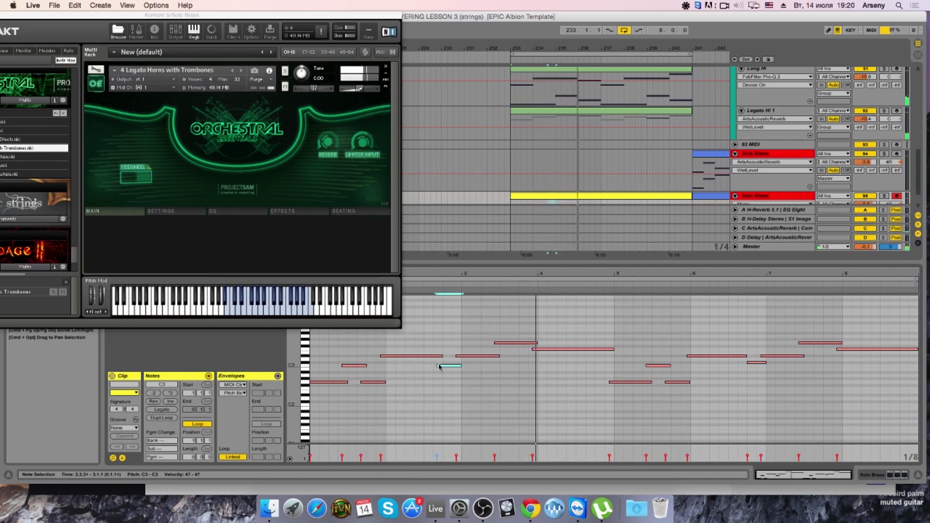
pyautogui.moveTo(438, 365); pyautogui.dragTo(439, 366)
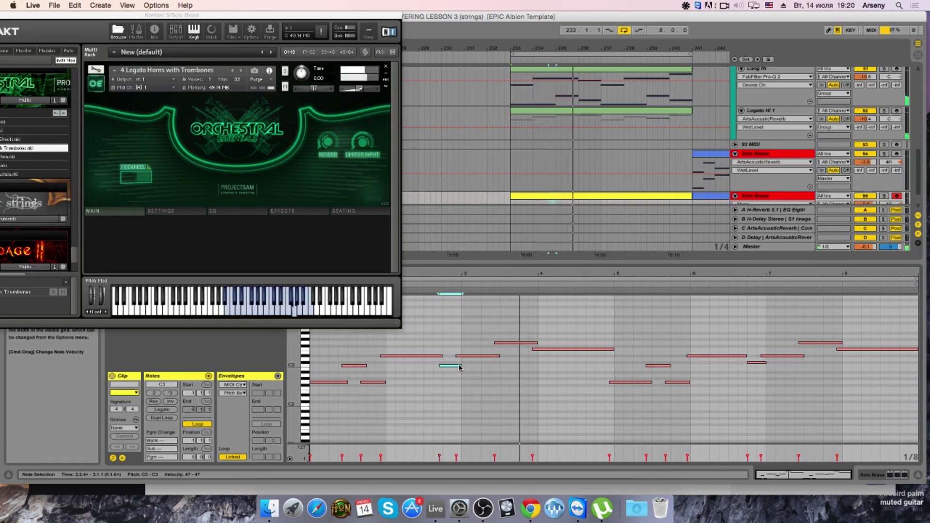
# Step: Start the bar 2 C3 slightly later, raise the long bar 6 D#3 to F3, and lower the short C#3 after it to C3
pyautogui.moveTo(439, 366); pyautogui.dragTo(442, 368)
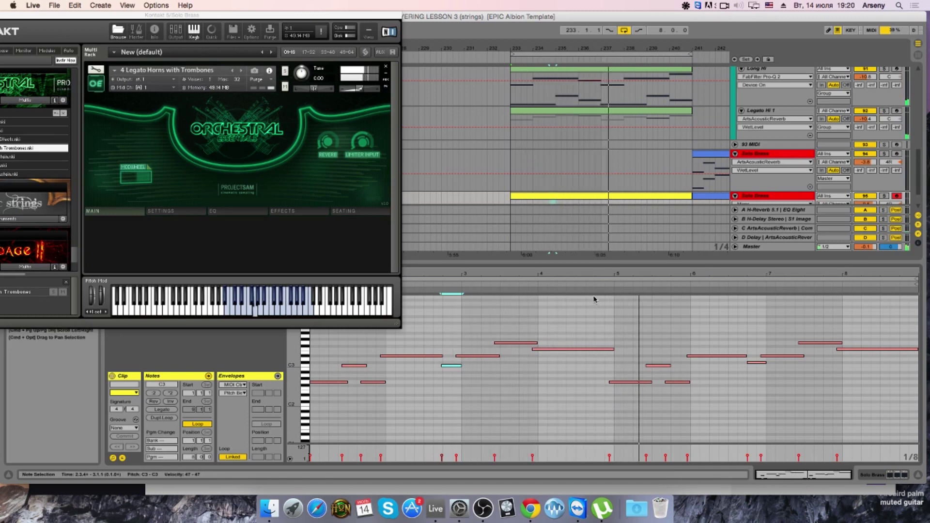
pyautogui.click(704, 356)
pyautogui.click(601, 284)
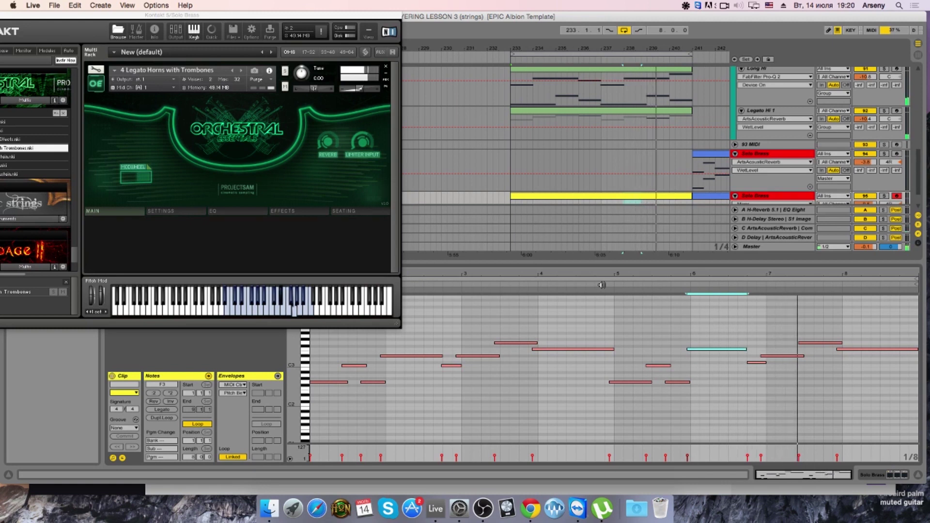
pyautogui.click(755, 353)
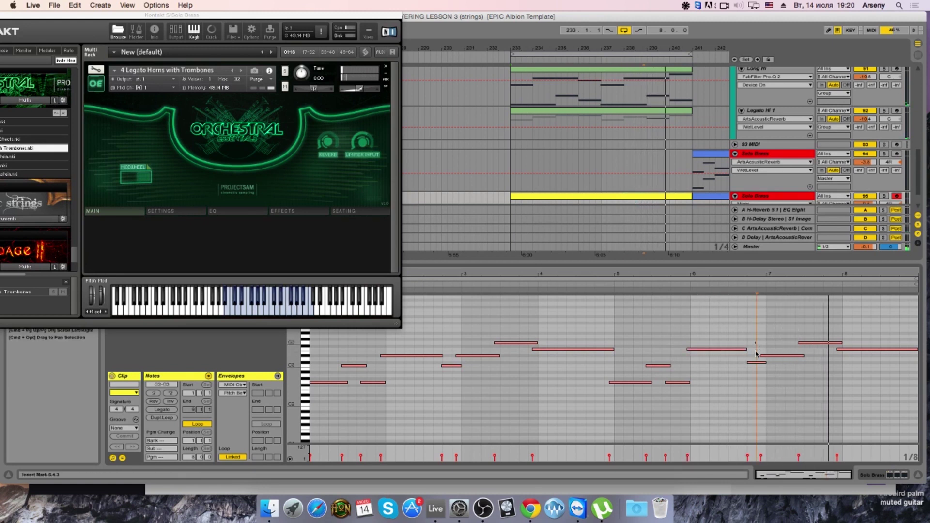
pyautogui.moveTo(754, 367); pyautogui.dragTo(755, 366)
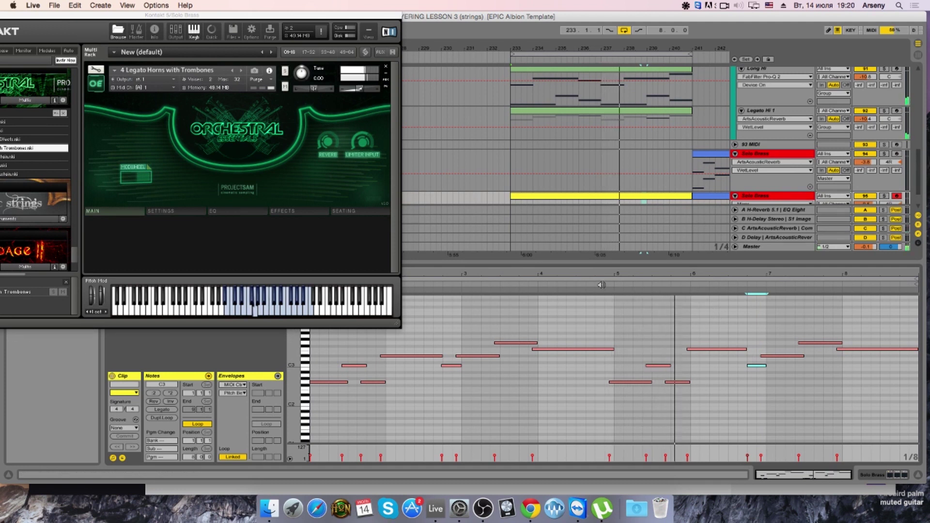
# Step: Shorten the bar 6 F3 to end at 6.3.1, add a D#3 there, and delete the short C3 and the D#3 leading into bar 7
pyautogui.moveTo(746, 350); pyautogui.dragTo(730, 350)
pyautogui.click(731, 358)
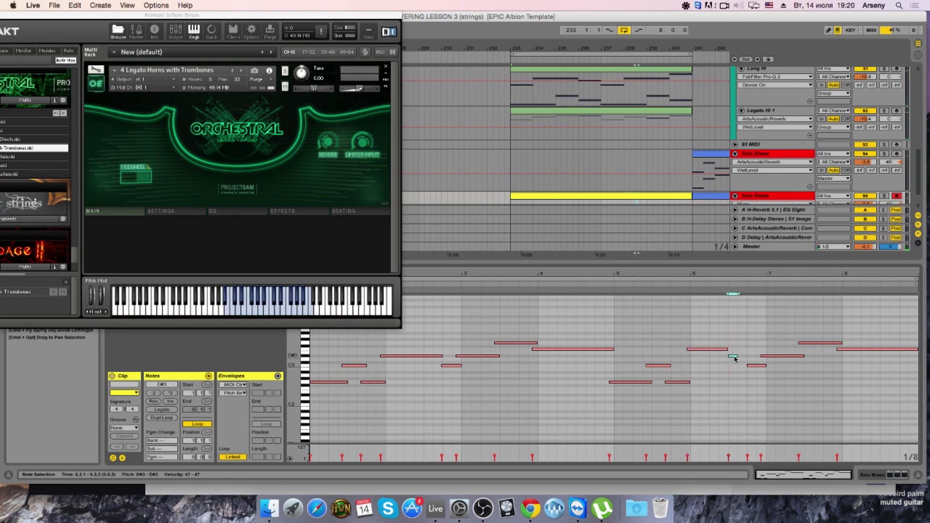
pyautogui.doubleClick(763, 365)
pyautogui.click(764, 356)
pyautogui.press('Delete')
pyautogui.click(601, 285)
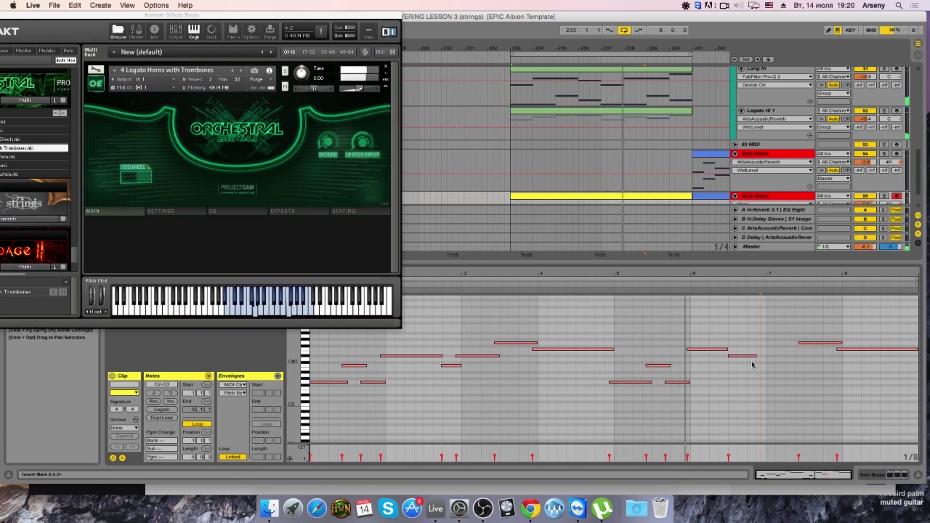
# Step: Extend the bar 6 D#3 to the start of bar 7, add a two-beat D#3 at 7.1.1, and play back
pyautogui.press('space')
pyautogui.moveTo(757, 356); pyautogui.dragTo(766, 356)
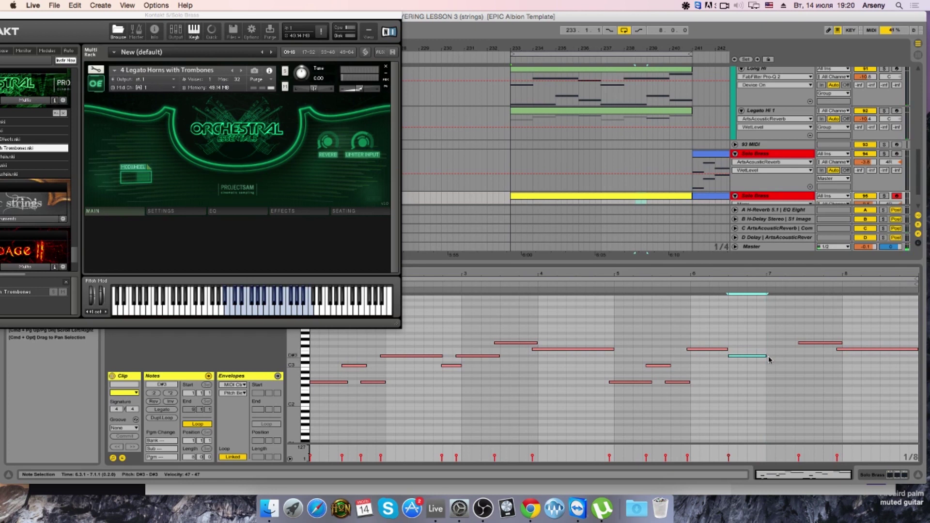
pyautogui.moveTo(793, 357); pyautogui.dragTo(804, 357)
pyautogui.press('space')
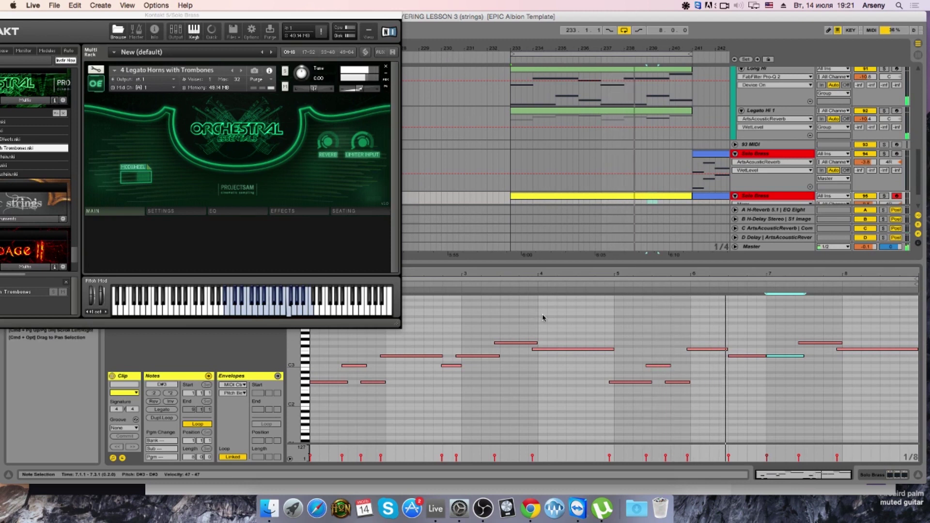
# Step: Lower the F3 note at the start of bar 6 to C3 and listen from around bar 5
pyautogui.click(705, 349)
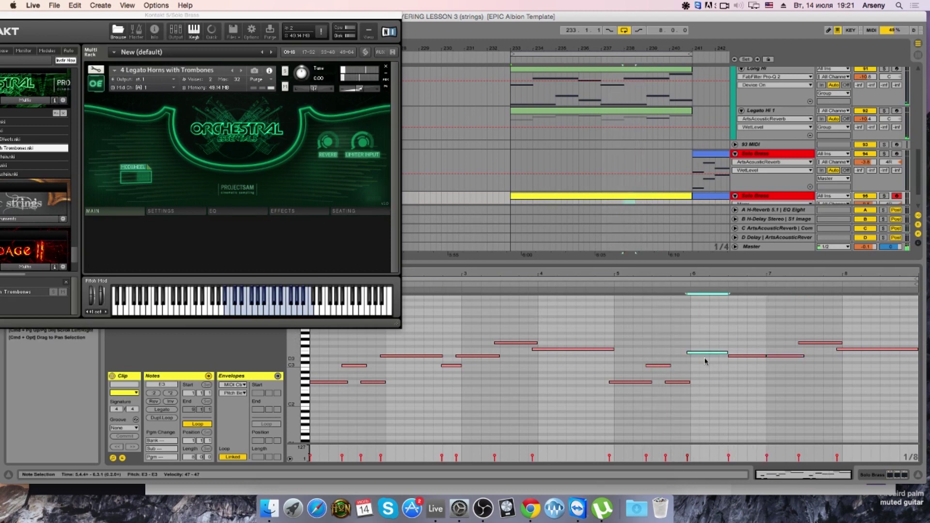
pyautogui.click(600, 293)
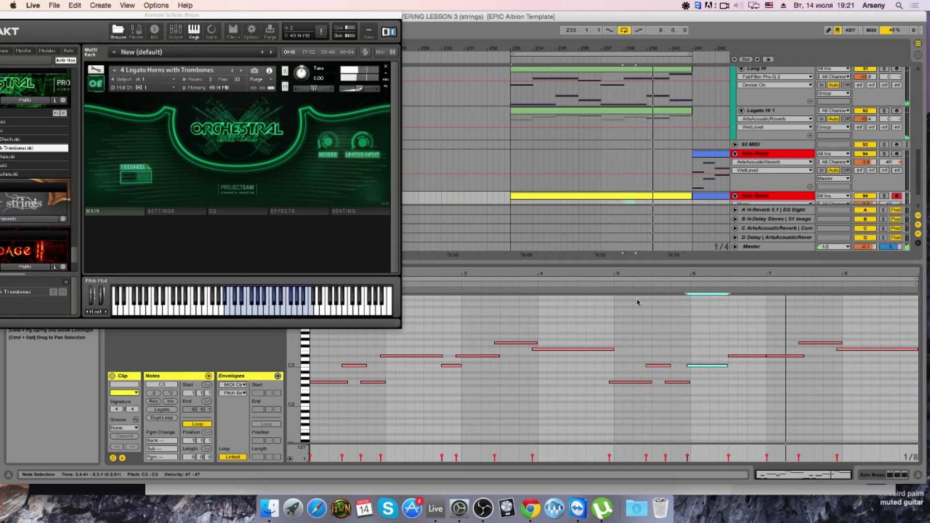
pyautogui.click(607, 291)
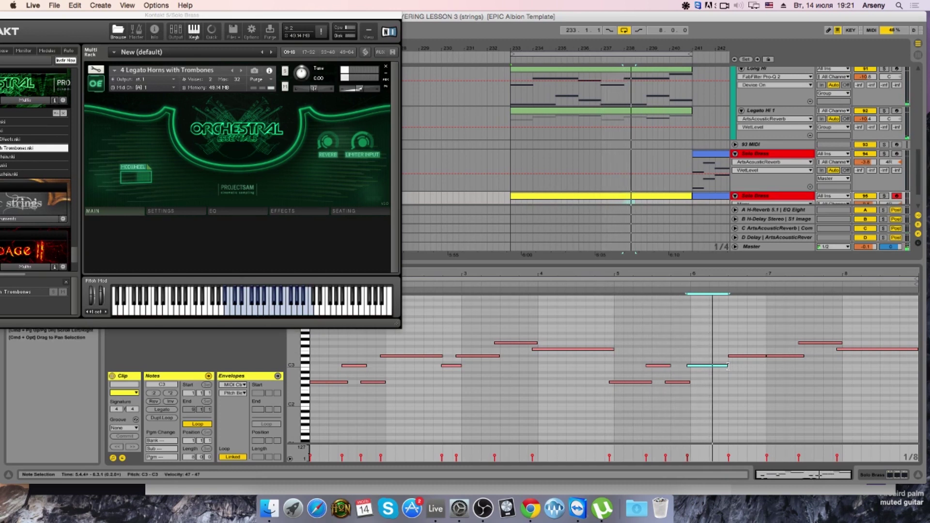
pyautogui.click(680, 380)
pyautogui.press('space')
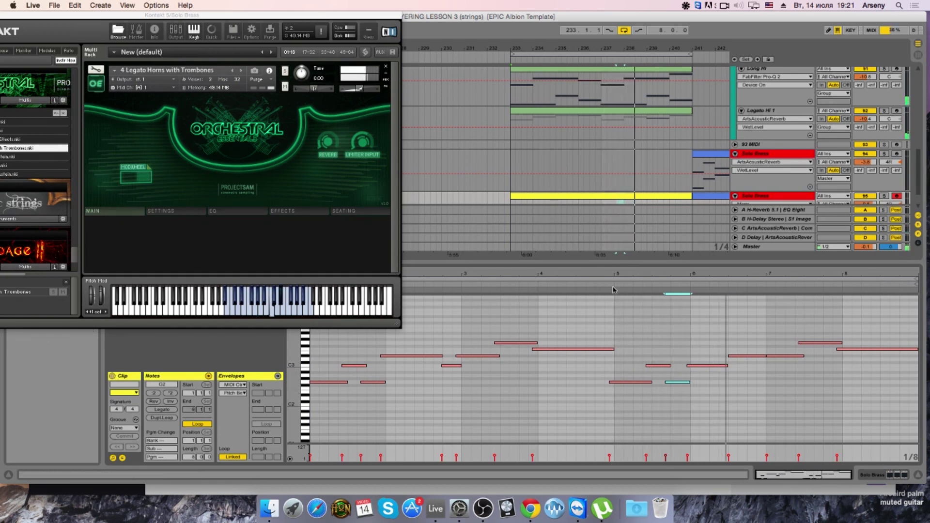
# Step: Delete the D#3 in the second half of bar 6, extend the C3 to the start of bar 7, and play it back
pyautogui.click(741, 358)
pyautogui.press('space')
pyautogui.moveTo(728, 366); pyautogui.dragTo(766, 365)
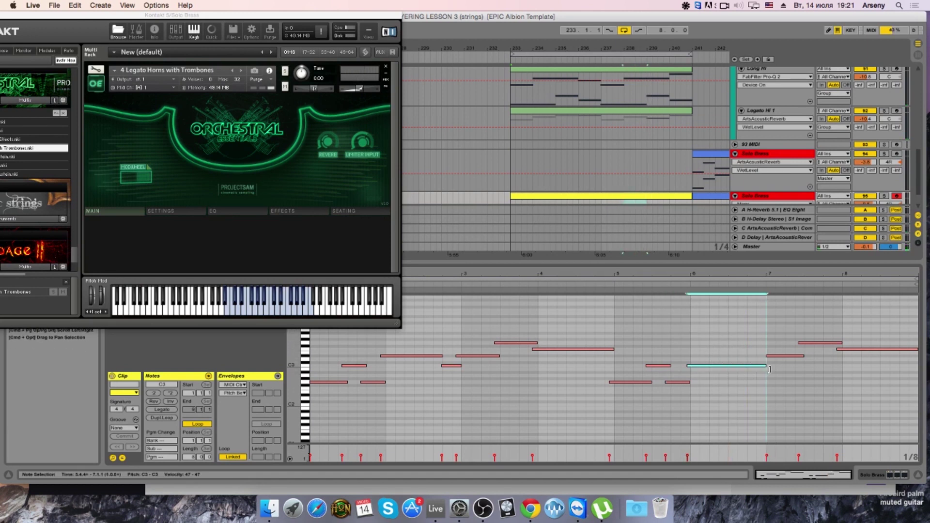
pyautogui.press('space')
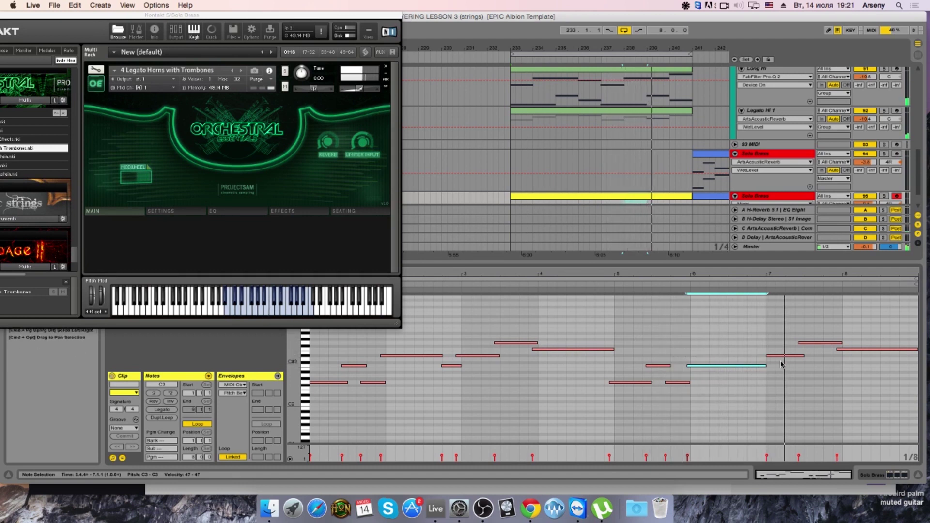
# Step: Delete the short C3 at the end of bar 2, lengthen the preceding D#3 almost to bar 3, and listen
pyautogui.click(811, 342)
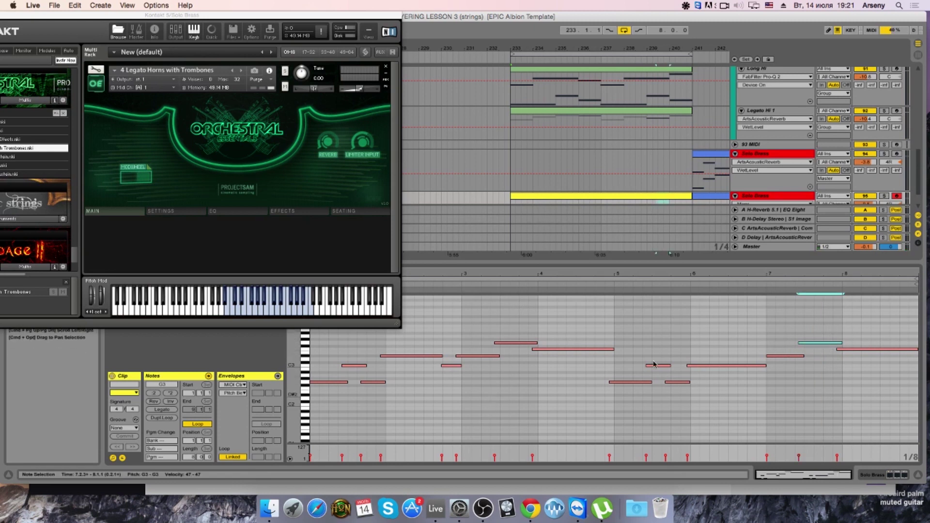
pyautogui.click(450, 365)
pyautogui.press('Delete')
pyautogui.moveTo(442, 355); pyautogui.dragTo(447, 356)
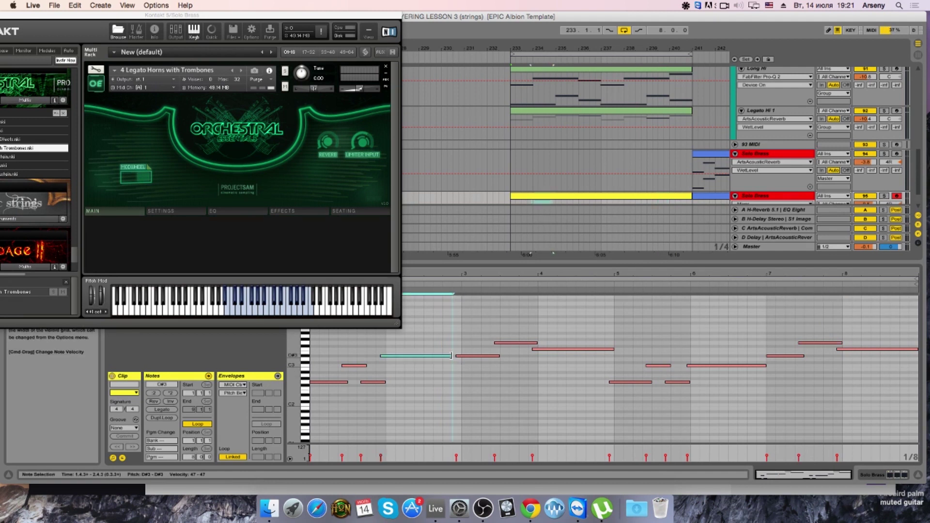
pyautogui.press('space')
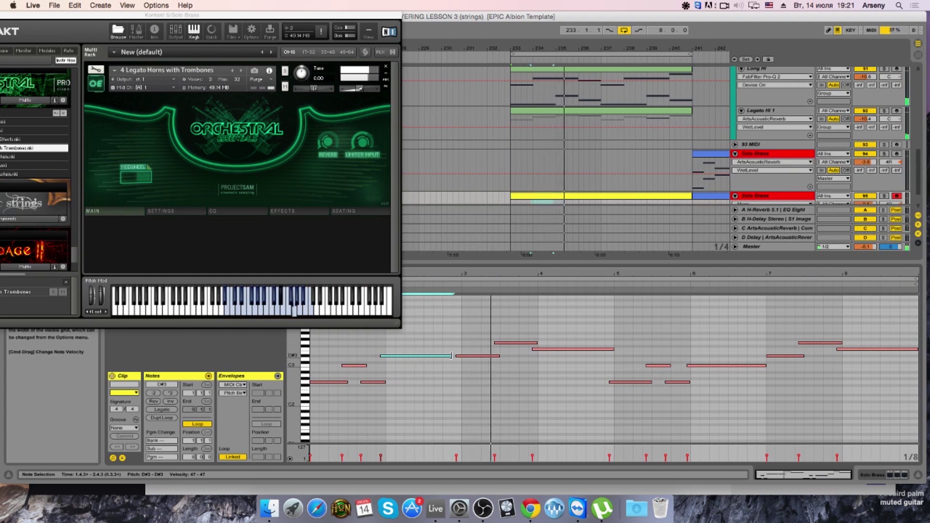
# Step: Lower the G3 note in the second half of bar 3 to C3 and play back the melody
pyautogui.click(512, 344)
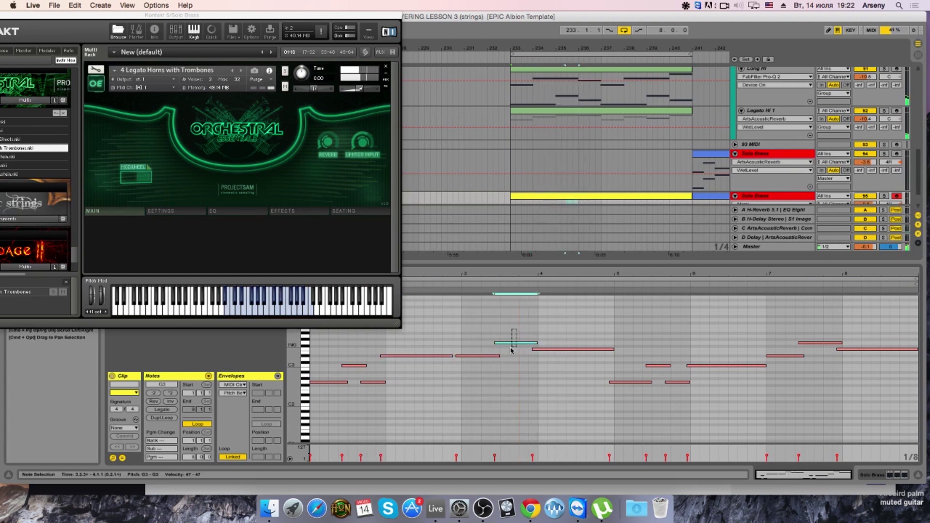
pyautogui.press('Down')
pyautogui.press('Down')
pyautogui.press('Down')
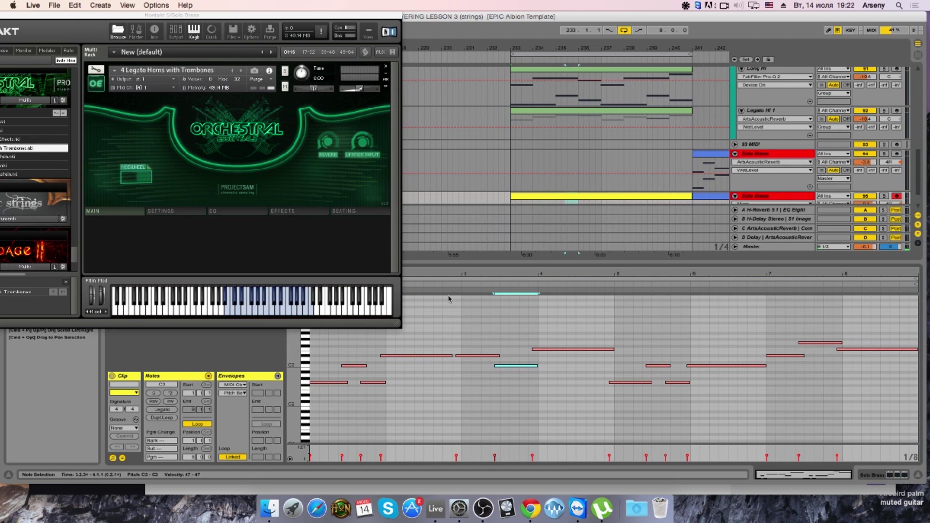
pyautogui.press('space')
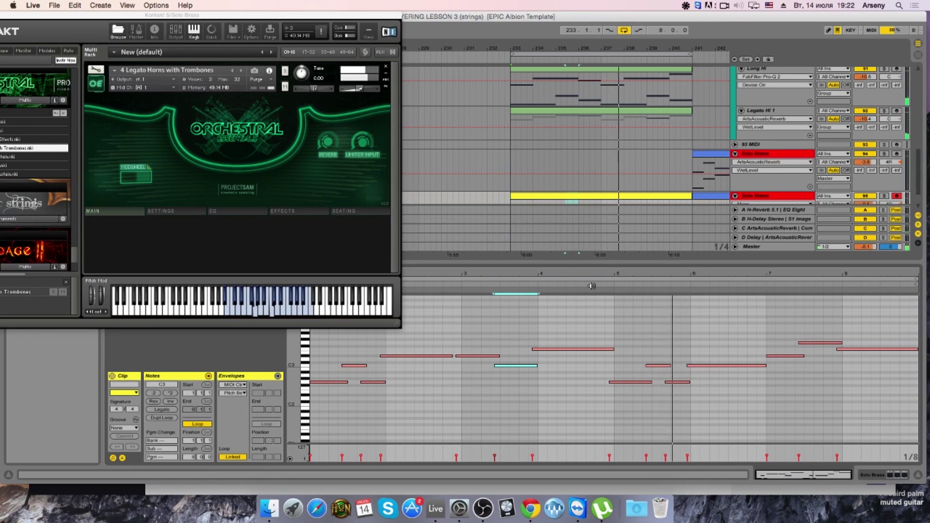
# Step: Raise the notes of bars 5 to 8 by one octave, and lower the long bar 6 note to A#3
pyautogui.moveTo(632, 344); pyautogui.dragTo(892, 414)
pyautogui.hotkey('shift', 'Up')
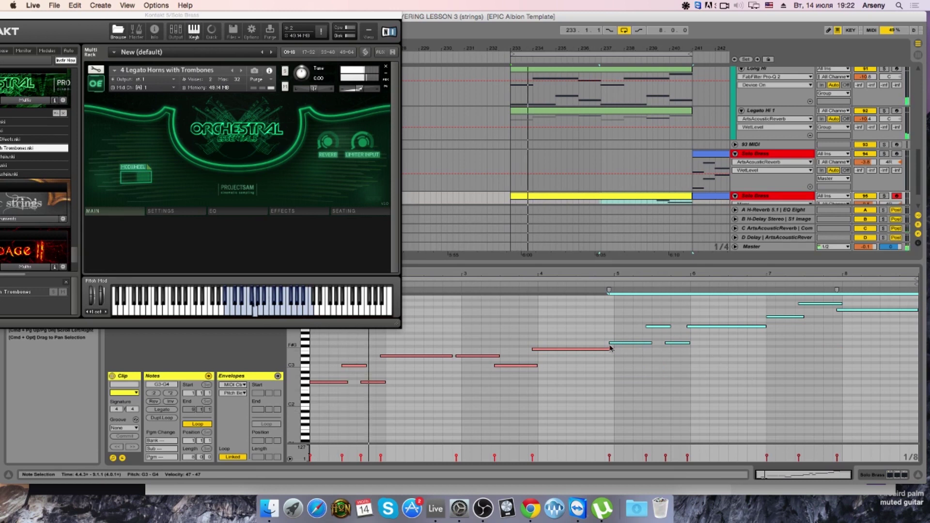
pyautogui.click(609, 348)
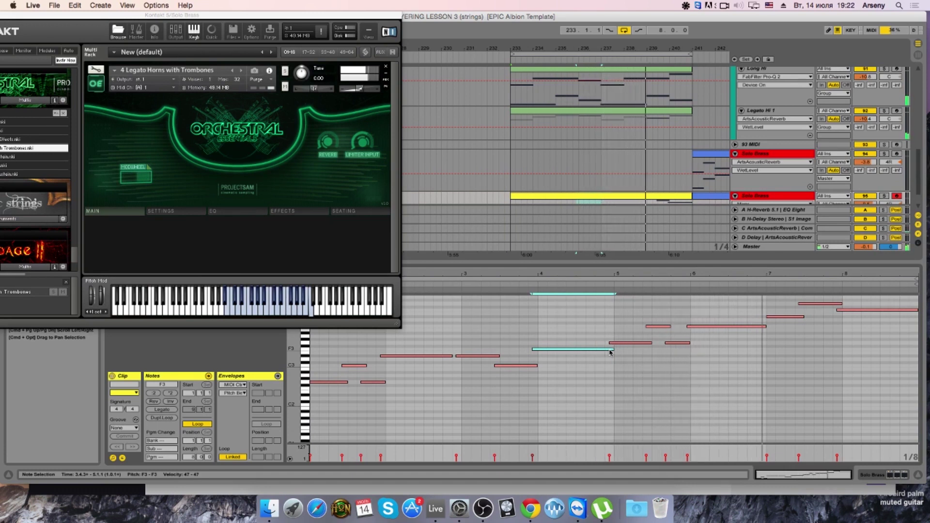
pyautogui.moveTo(715, 326); pyautogui.dragTo(713, 334)
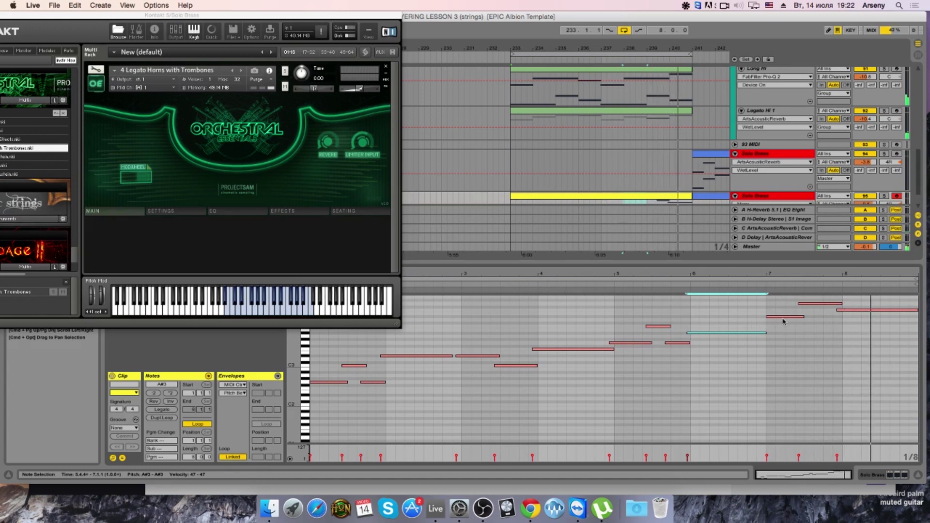
# Step: Transpose the notes of bars 7 and 8 back down one octave and listen from around bar 5
pyautogui.scroll(1, 783, 321)
pyautogui.moveTo(786, 311); pyautogui.dragTo(876, 346)
pyautogui.hotkey('shift', 'Down')
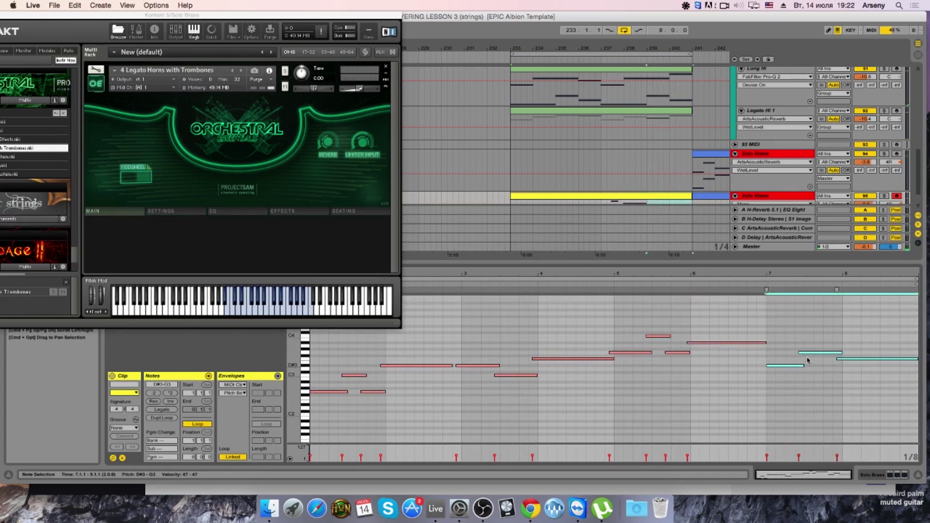
pyautogui.click(603, 285)
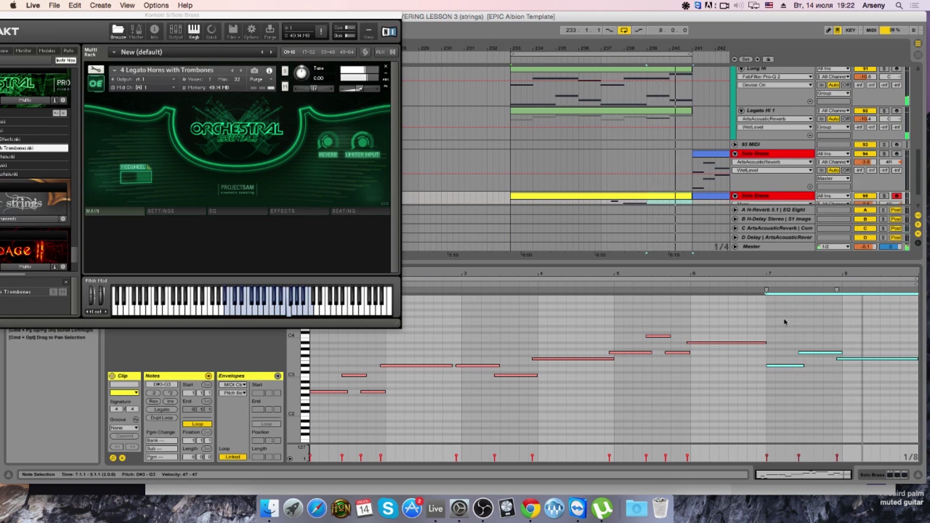
# Step: Shorten the bar 7 G3 to end at 7.4.1 and add a short D#3 from there to the start of bar 8
pyautogui.moveTo(841, 352); pyautogui.dragTo(826, 352)
pyautogui.click(841, 352)
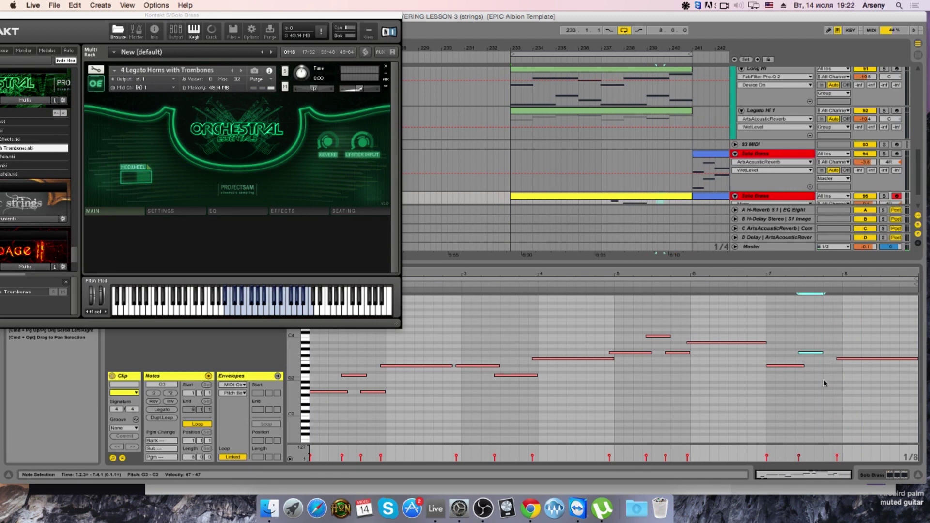
pyautogui.doubleClick(827, 366)
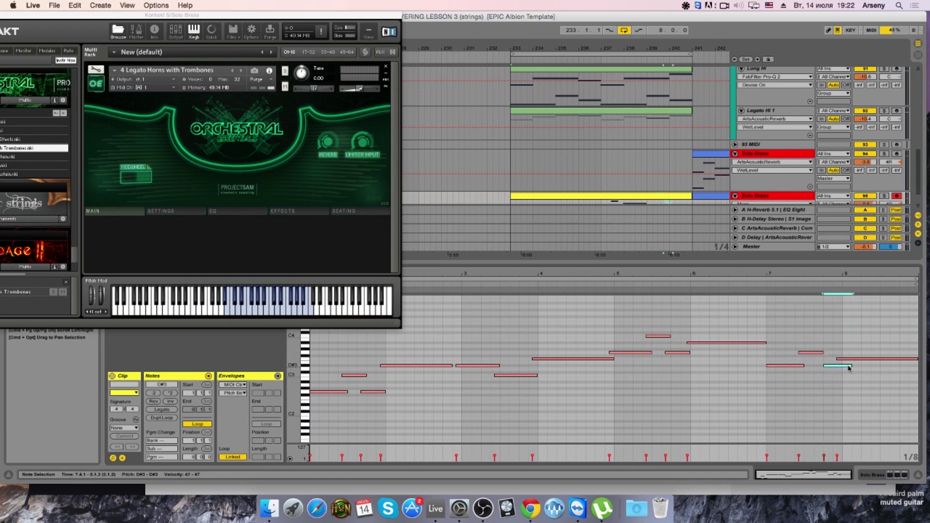
pyautogui.moveTo(849, 366); pyautogui.dragTo(843, 366)
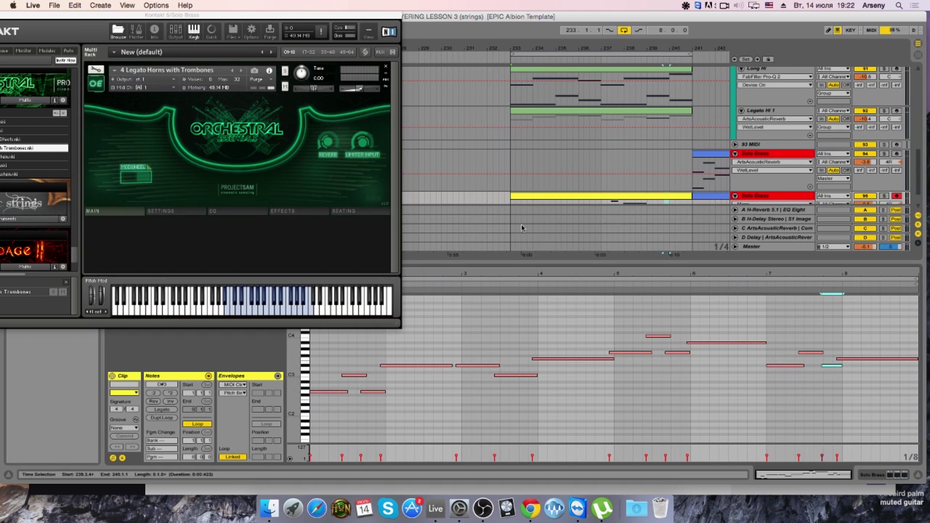
# Step: Copy the eight-bar horn melody clip onto the Solo Brass track above
pyautogui.click(523, 200)
pyautogui.moveTo(551, 197); pyautogui.dragTo(553, 188)
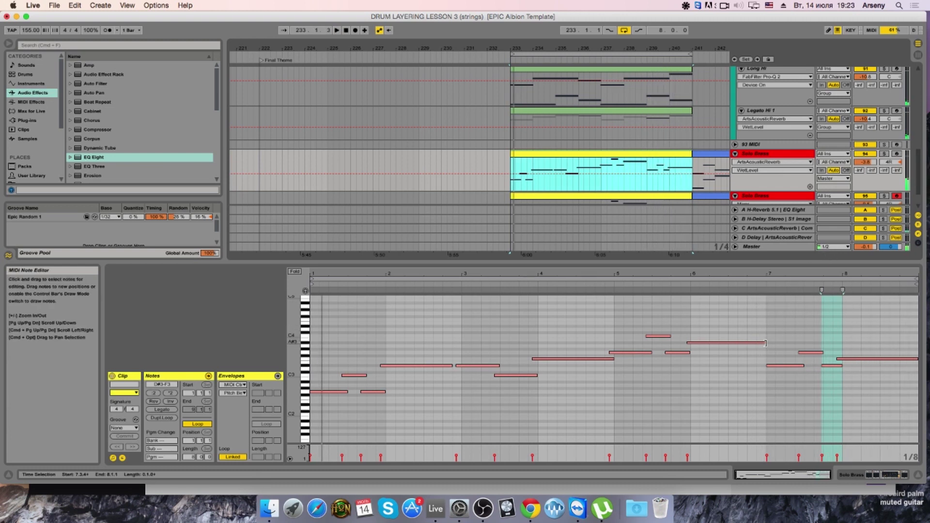
# Step: In both Solo Brass clips, shorten the bar 6 A#3 to end at 6.4.1 and add a G#3 on the last beat
pyautogui.moveTo(765, 342); pyautogui.dragTo(745, 343)
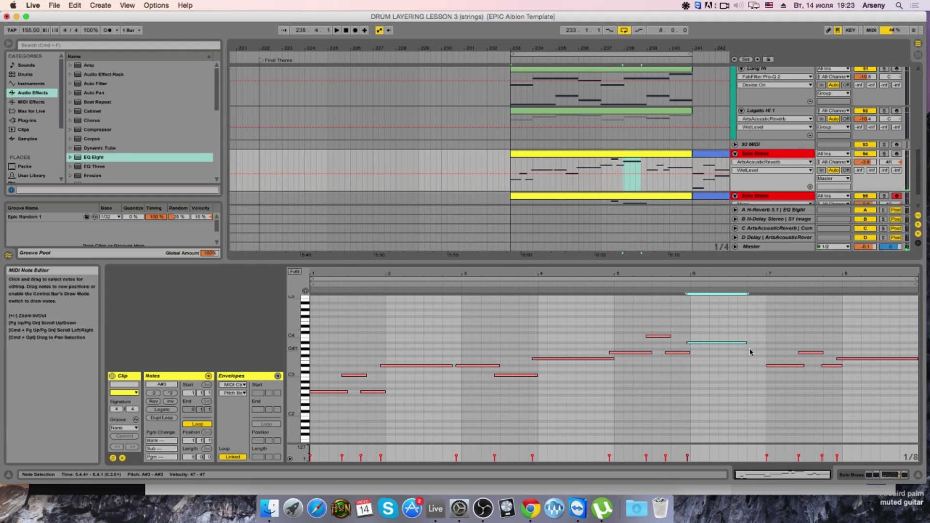
pyautogui.doubleClick(750, 349)
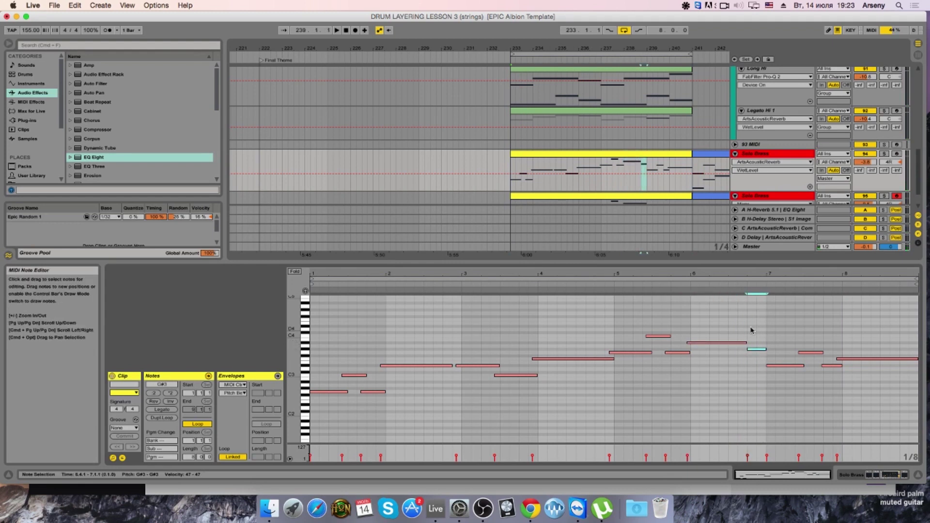
pyautogui.click(658, 204)
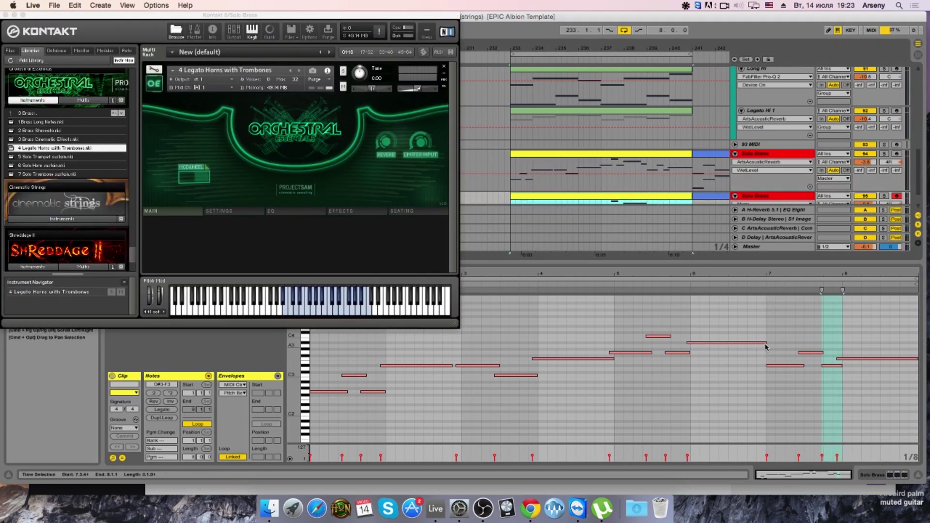
pyautogui.click(748, 350)
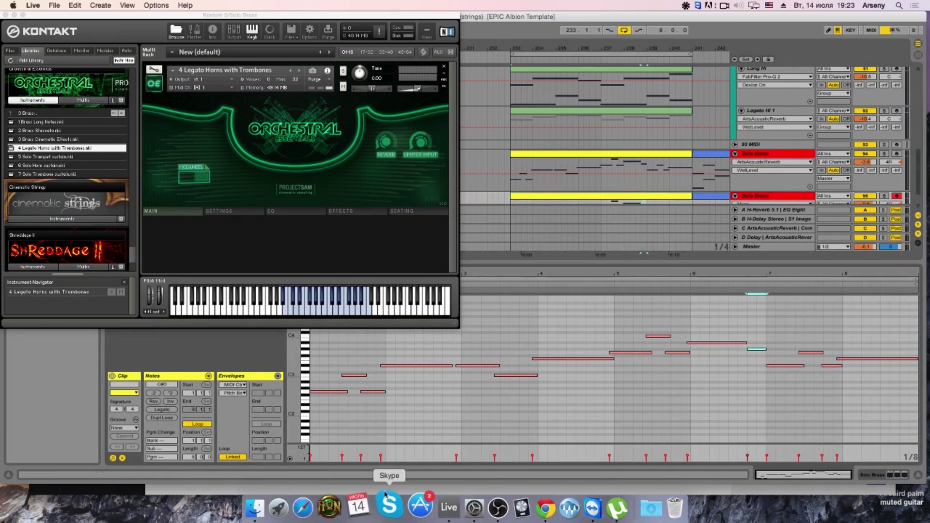
# Step: Check the Twitch stream chat in Chrome, switch back to Ableton Live, and play both Solo Brass layers
pyautogui.click(534, 508)
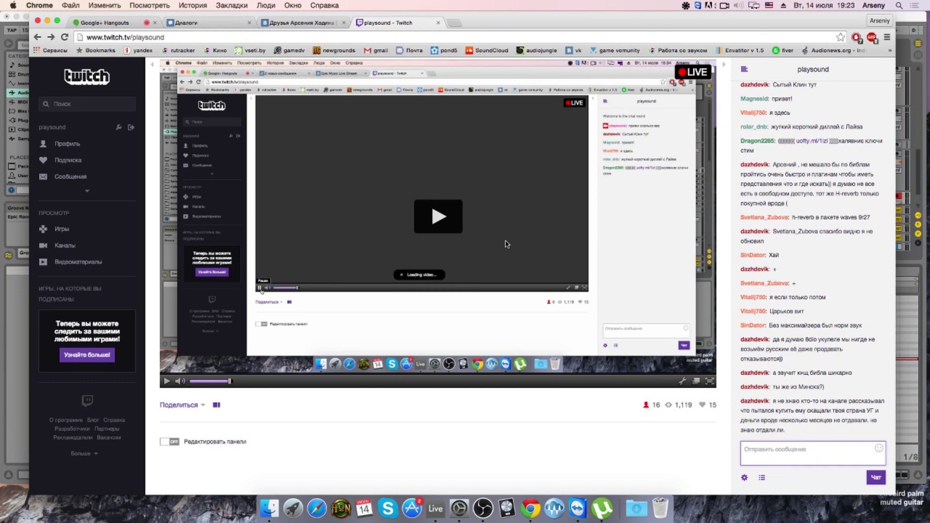
pyautogui.click(435, 504)
pyautogui.press('space')
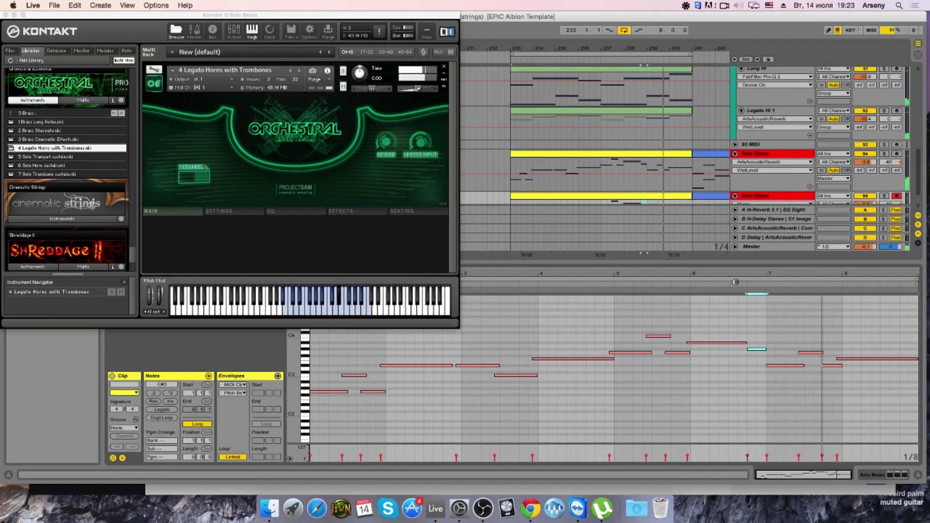
# Step: Lower the G#3 on the last beat of bar 6 to G3 and audition the edited horn melody
pyautogui.moveTo(765, 326); pyautogui.dragTo(755, 352)
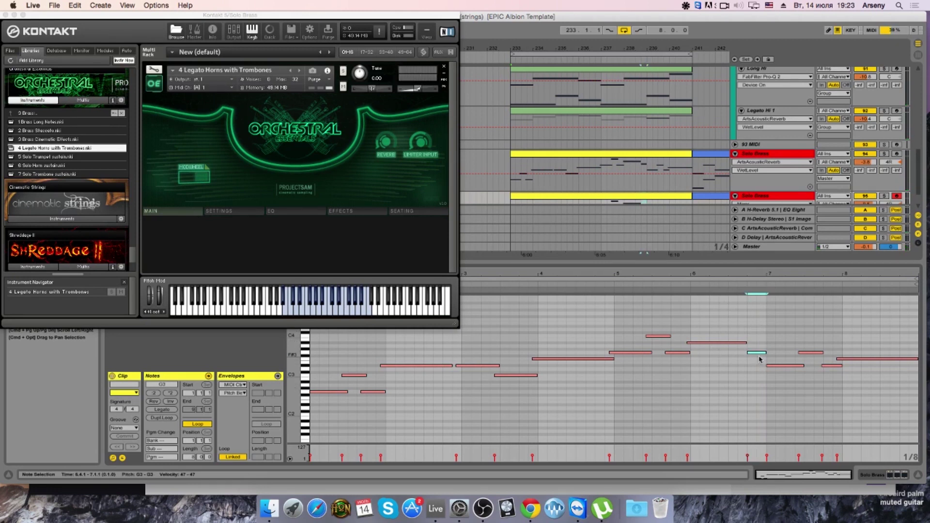
pyautogui.press('super+alt+p')
pyautogui.press('space')
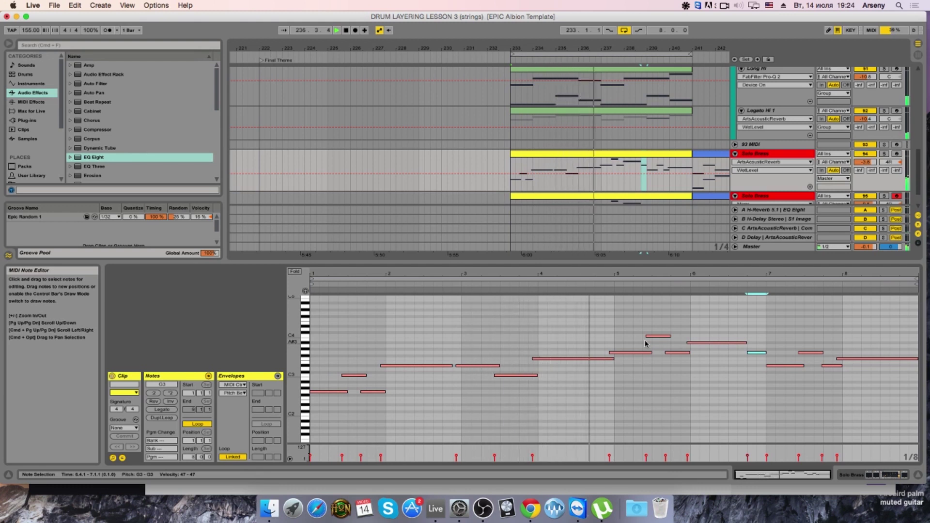
pyautogui.click(520, 376)
pyautogui.press('space')
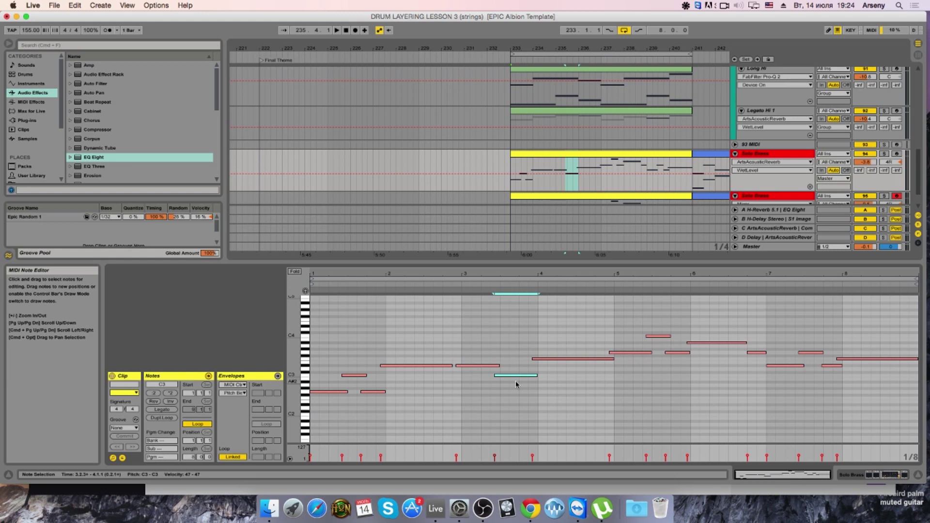
# Step: Play back the melody and arm the upper Solo Brass track for recording together with the lower one
pyautogui.press('space')
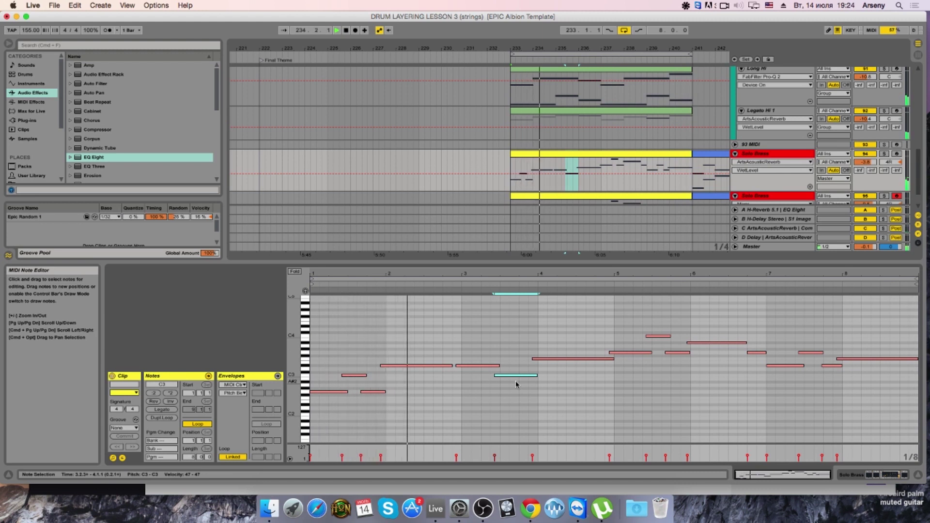
pyautogui.click(896, 154)
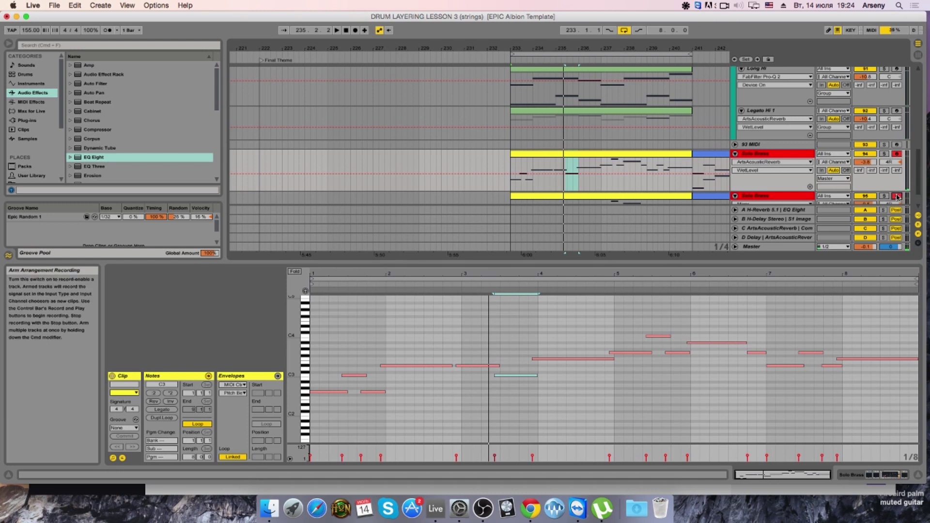
pyautogui.click(356, 31)
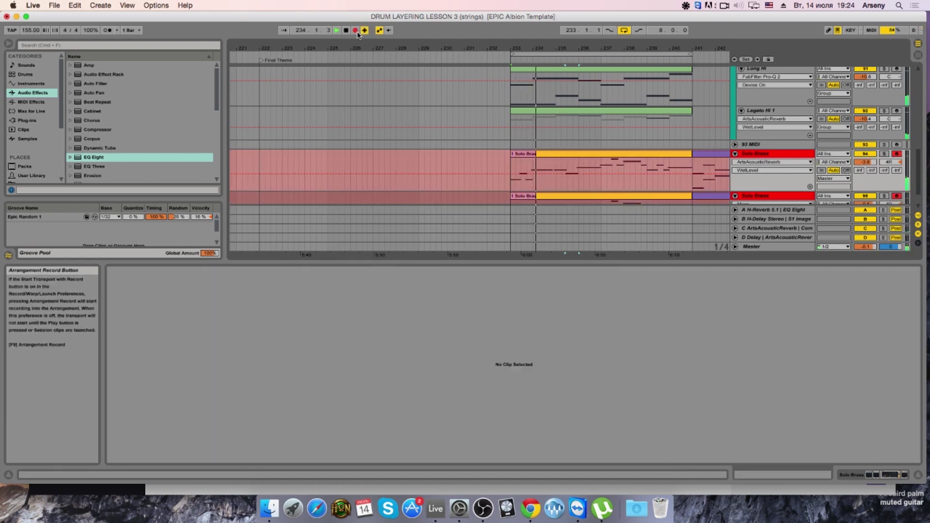
pyautogui.click(357, 31)
pyautogui.click(356, 31)
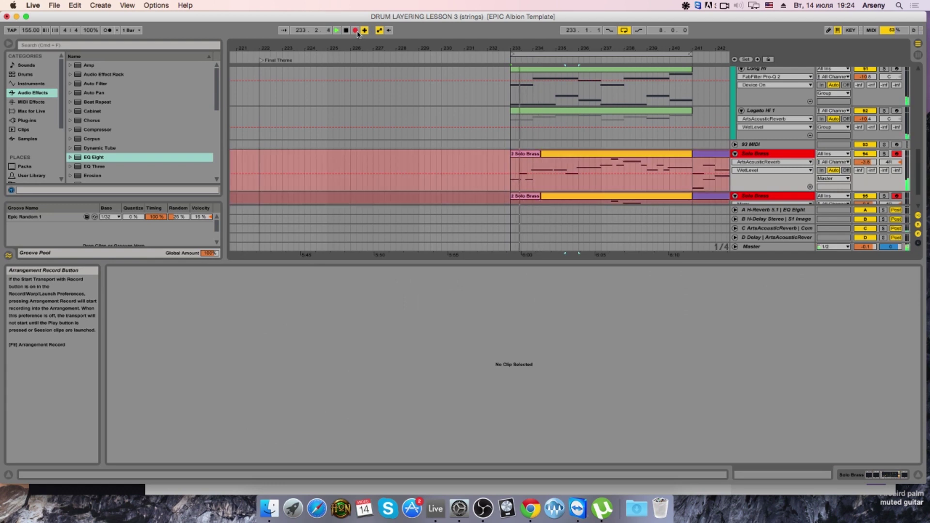
pyautogui.click(357, 31)
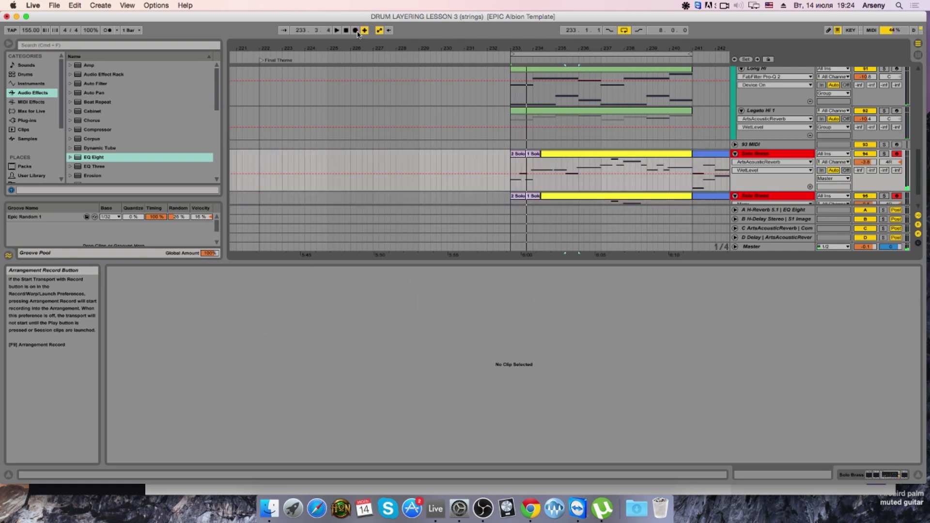
# Step: Record a modulation pass on both armed Solo Brass tracks over the eight-bar loop starting at bar 233
pyautogui.click(356, 31)
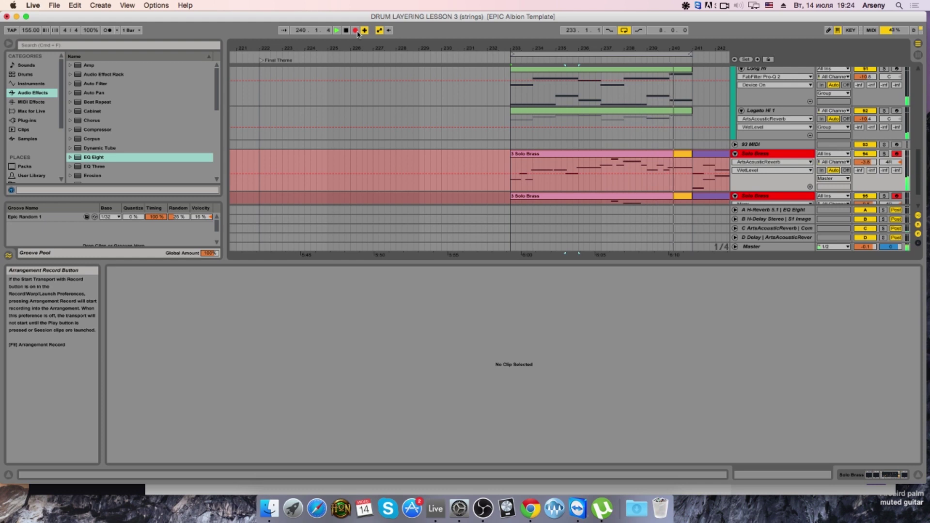
pyautogui.click(357, 31)
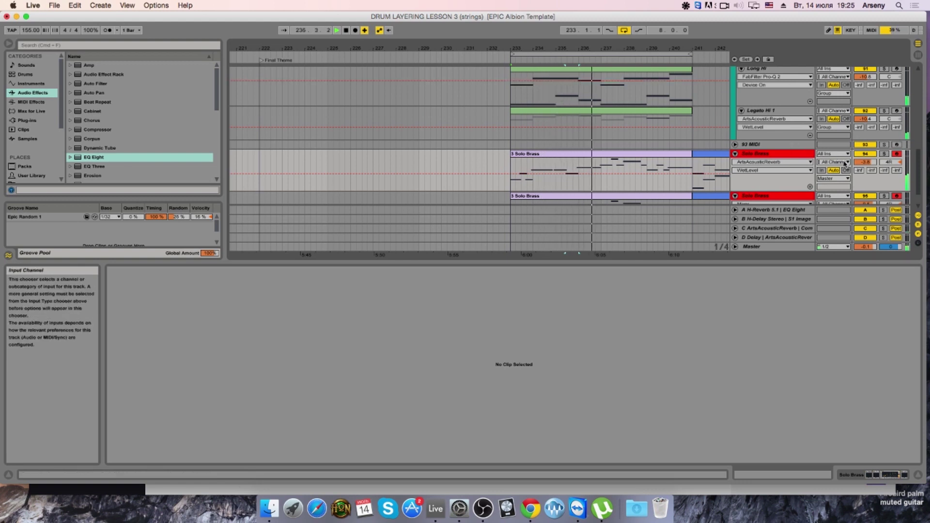
# Step: Open the newly recorded clip on the upper Solo Brass track and show its Modulation envelope
pyautogui.click(658, 163)
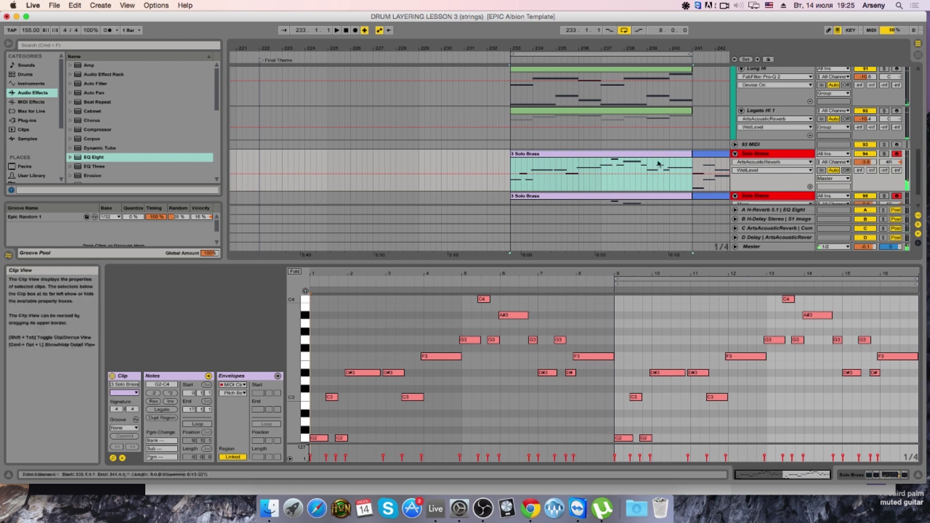
pyautogui.click(220, 394)
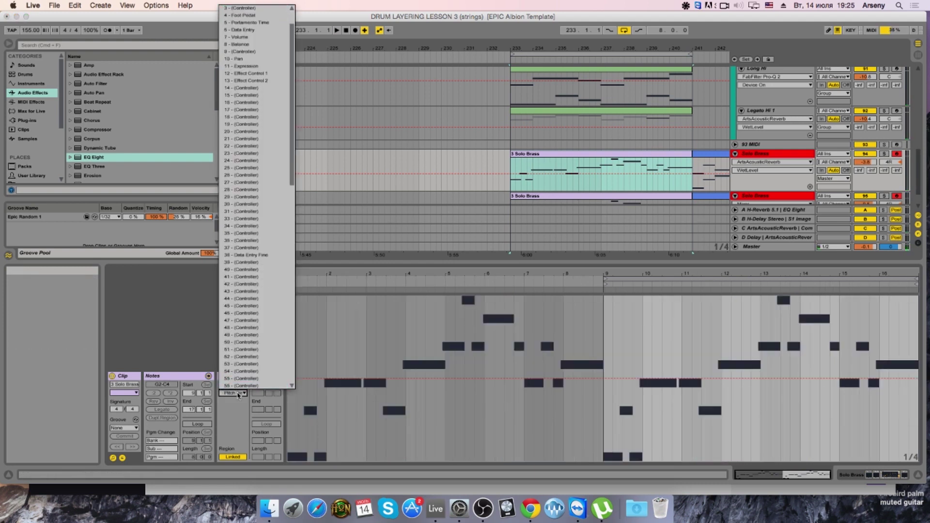
pyautogui.click(236, 390)
pyautogui.click(236, 393)
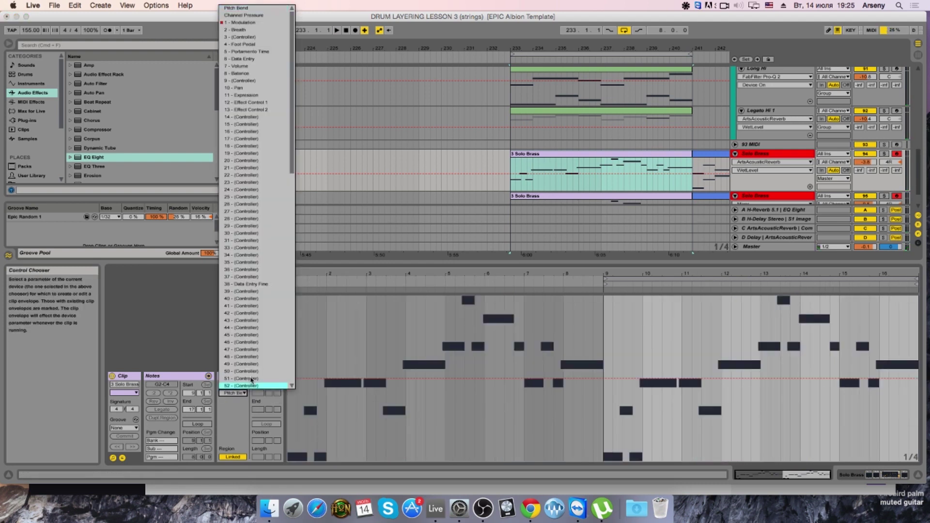
pyautogui.click(272, 25)
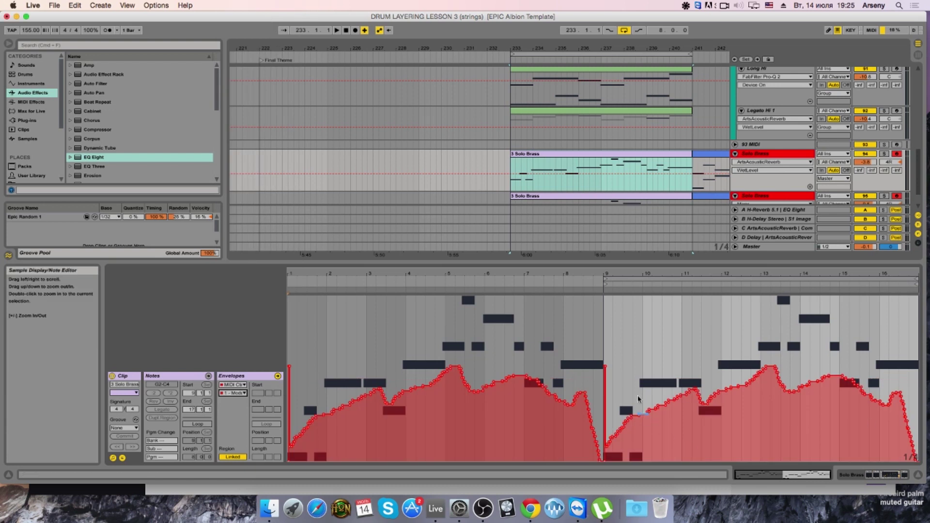
# Step: Remove the modulation spike at clip bar 9, enable Draw Mode, and redraw a smoother curve across bars 9 to 16
pyautogui.moveTo(613, 378); pyautogui.dragTo(589, 362)
pyautogui.rightClick(770, 403)
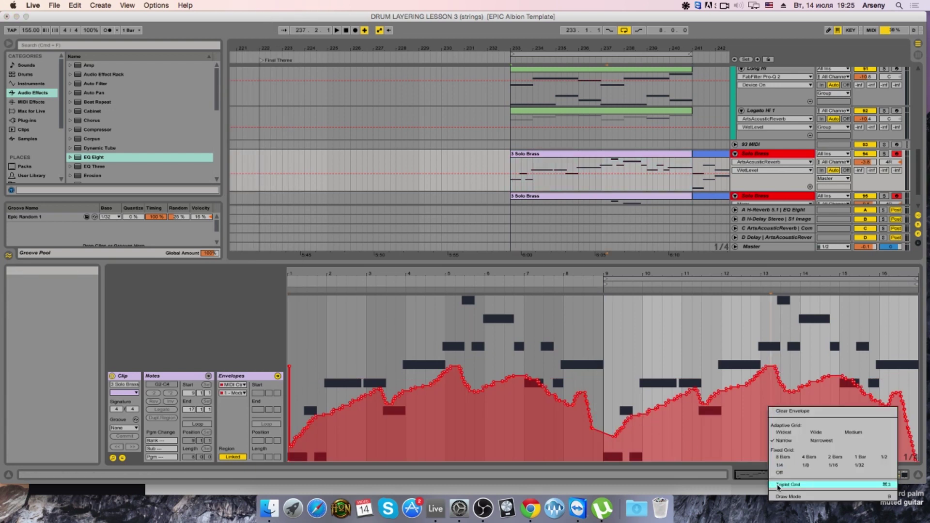
pyautogui.click(789, 493)
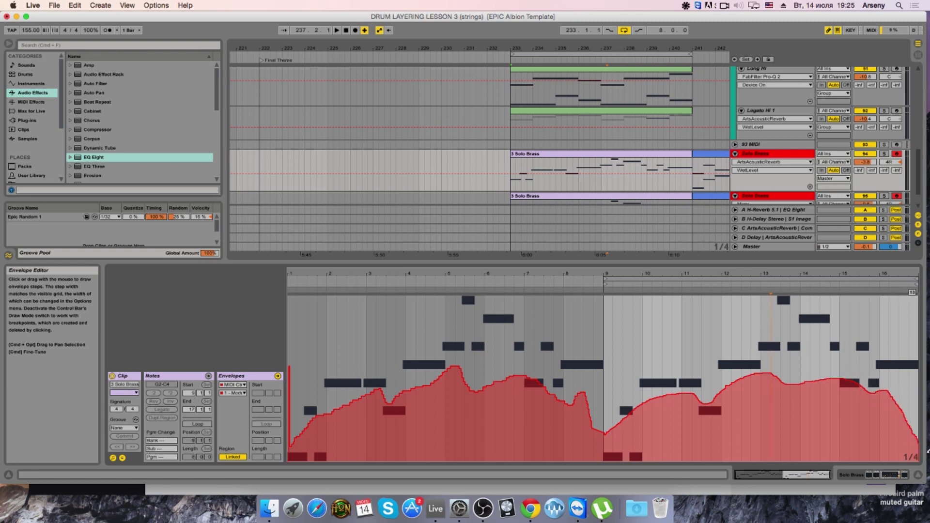
# Step: Open the newly recorded clip on the lower Solo Brass track
pyautogui.click(668, 193)
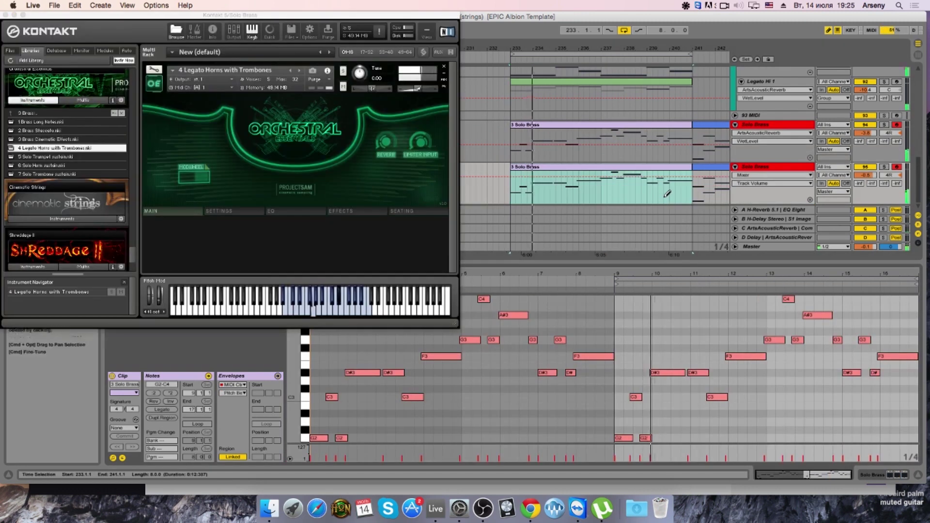
# Step: Close the Kontakt window and make the G3 note just before bar 15 start slightly earlier in the lower Solo Brass clip
pyautogui.moveTo(194, 17); pyautogui.dragTo(286, 75)
pyautogui.click(96, 72)
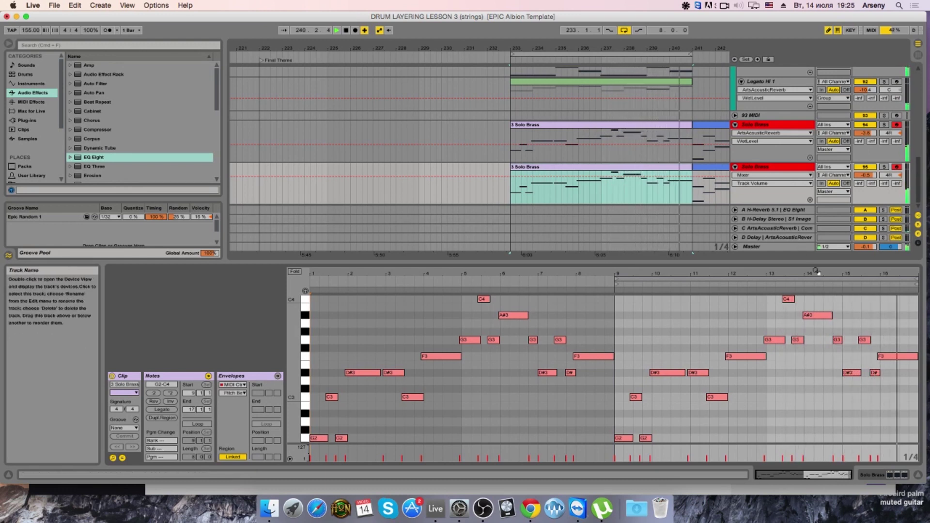
pyautogui.click(836, 273)
pyautogui.moveTo(841, 272); pyautogui.dragTo(823, 334)
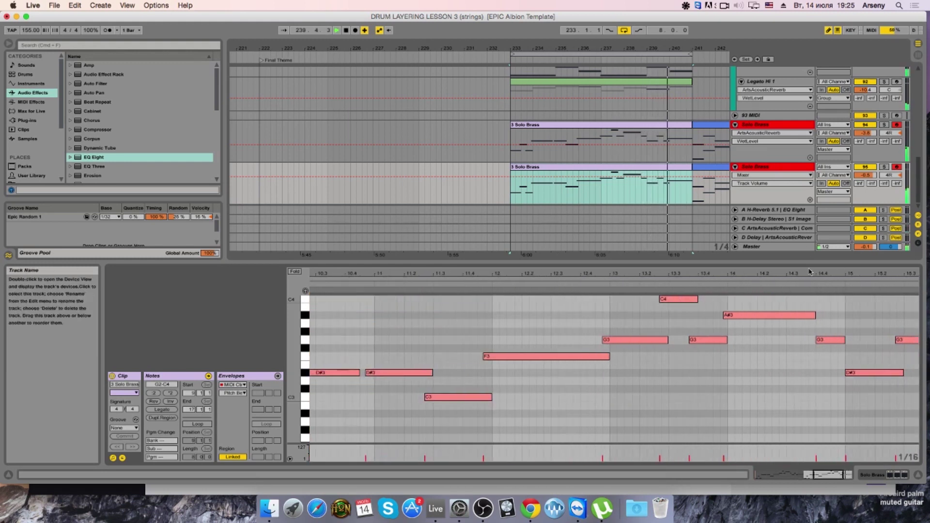
pyautogui.rightClick(831, 322)
pyautogui.click(763, 474)
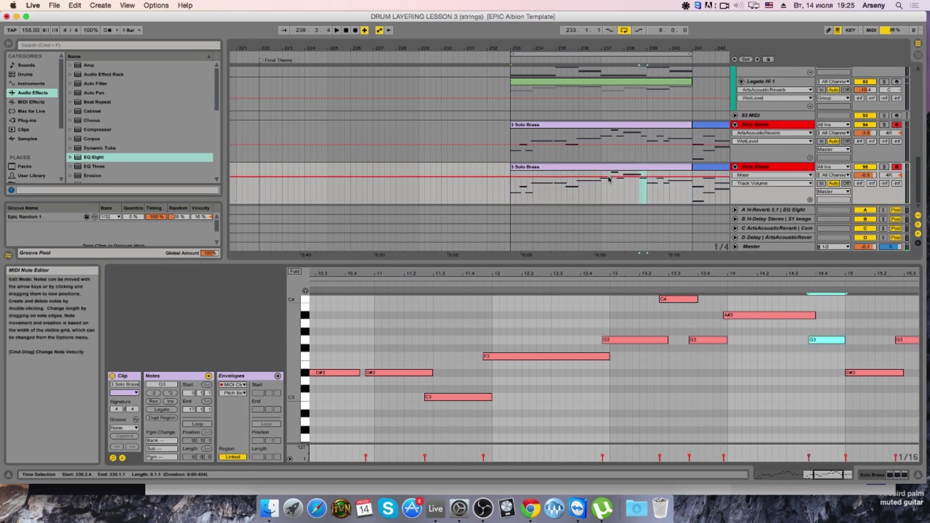
# Step: Show the notes of the upper Solo Brass clip and make its G3 note just before bar 15 start slightly earlier
pyautogui.click(669, 146)
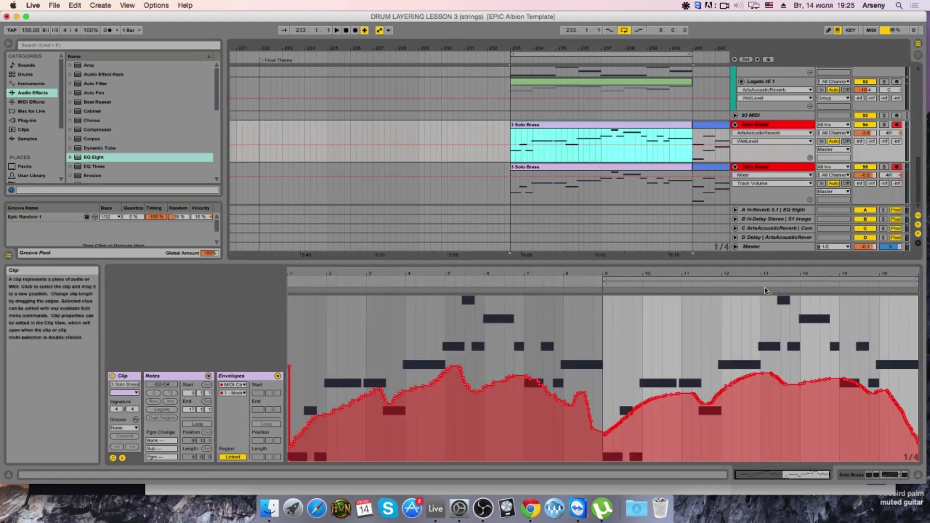
pyautogui.click(196, 378)
pyautogui.scroll(2, 852, 348)
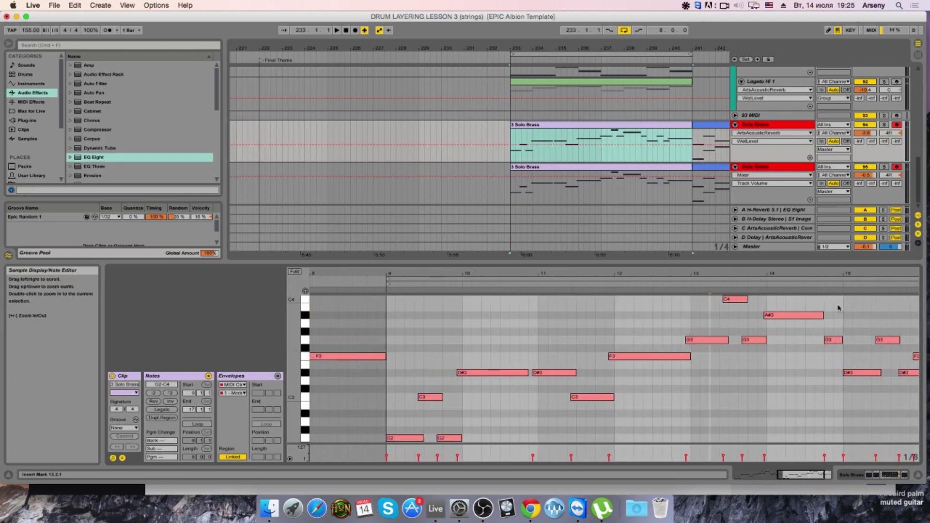
pyautogui.click(825, 340)
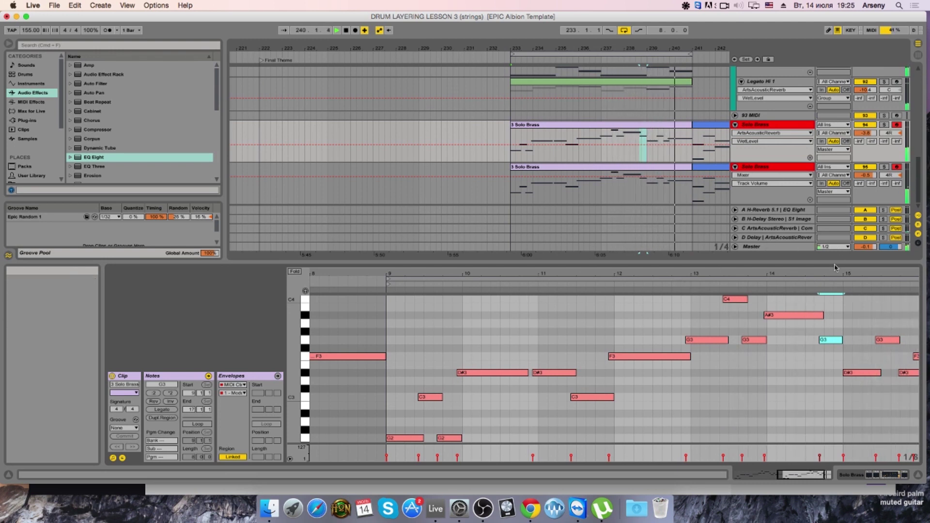
# Step: Redraw the modulation envelope of the upper Solo Brass clip as a smoother curve from bar 9 to the clip's end
pyautogui.press('-')
pyautogui.click(765, 125)
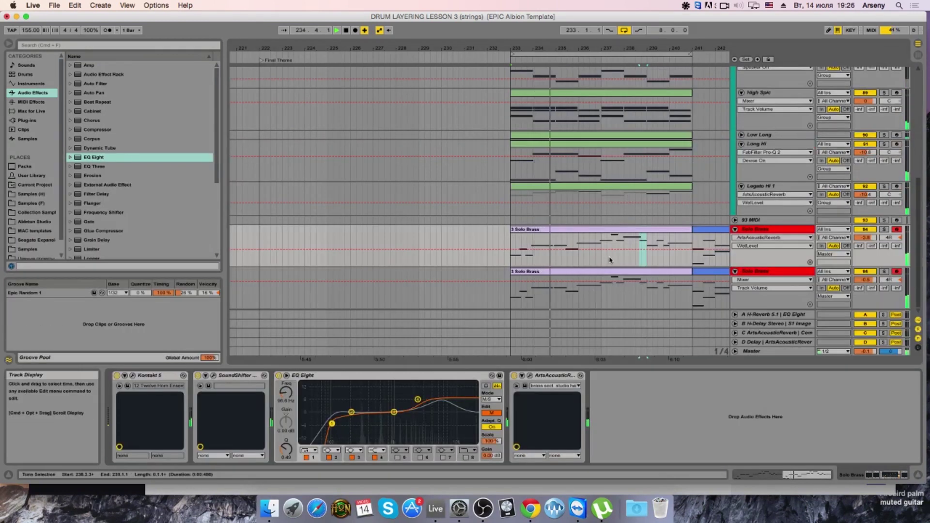
pyautogui.doubleClick(597, 244)
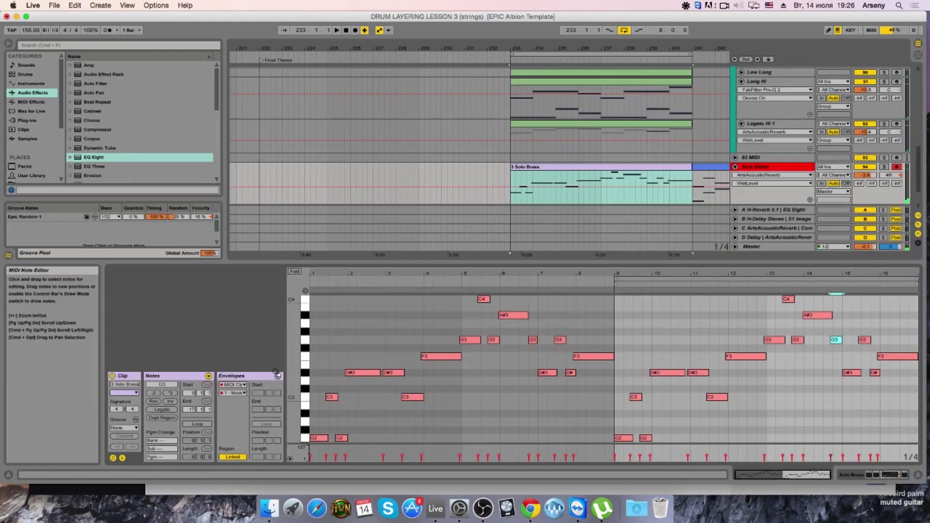
pyautogui.click(231, 393)
pyautogui.click(231, 394)
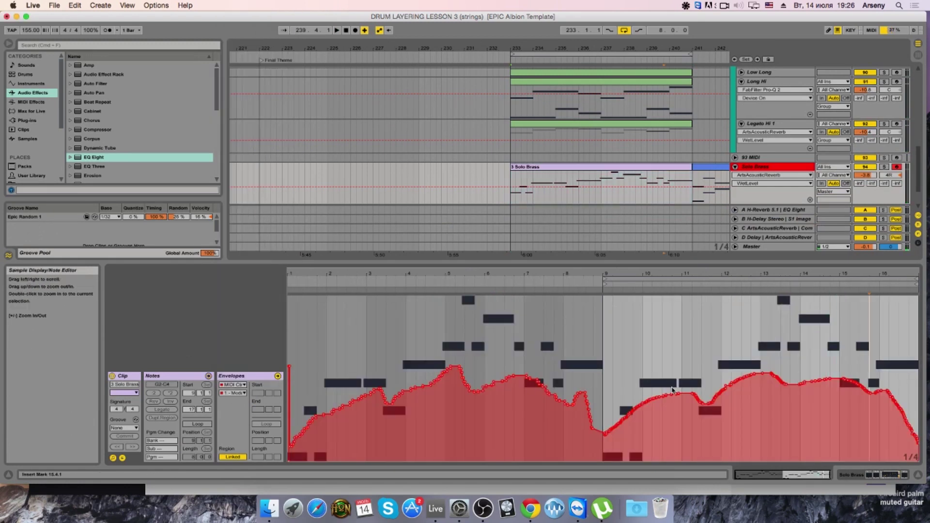
pyautogui.rightClick(649, 342)
pyautogui.click(651, 431)
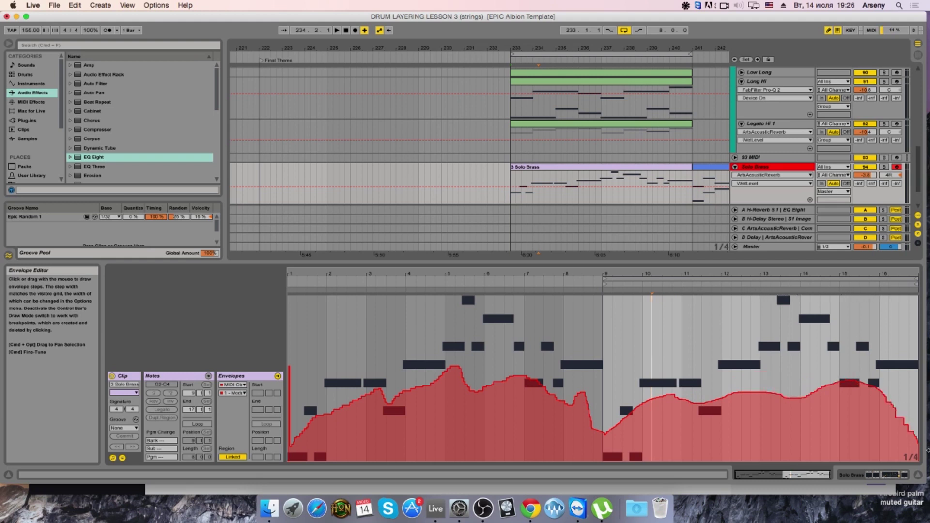
pyautogui.press('super+d')
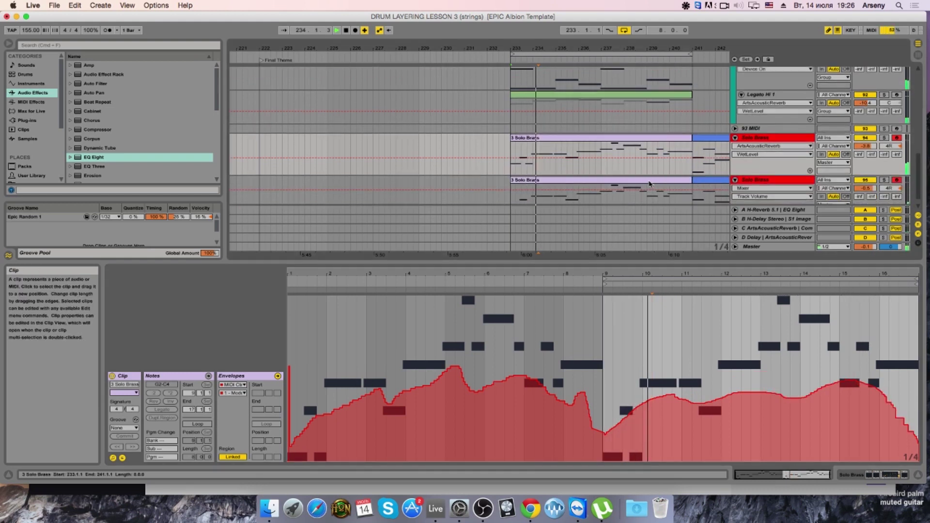
# Step: Redraw the modulation envelope of the lower Solo Brass clip as a smooth rise and fall from bar 9 to its end
pyautogui.click(659, 191)
pyautogui.click(233, 385)
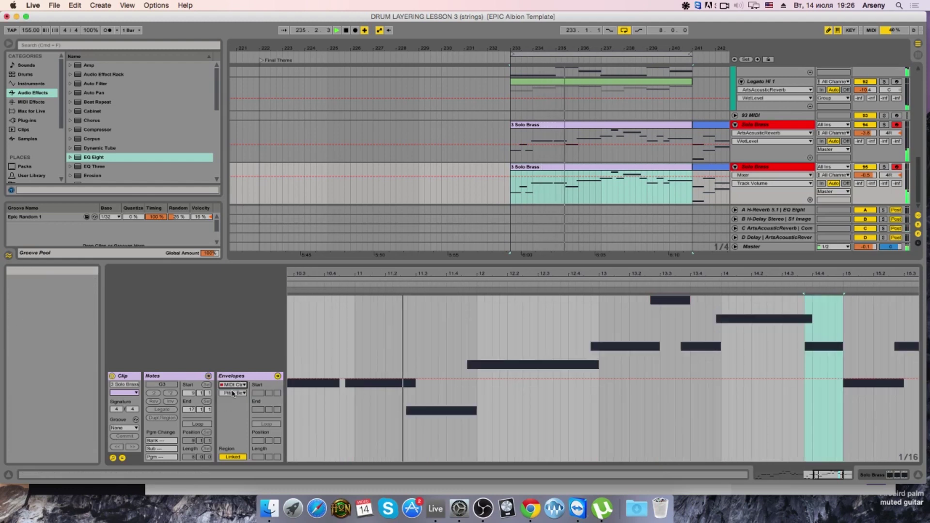
pyautogui.click(233, 393)
pyautogui.click(240, 22)
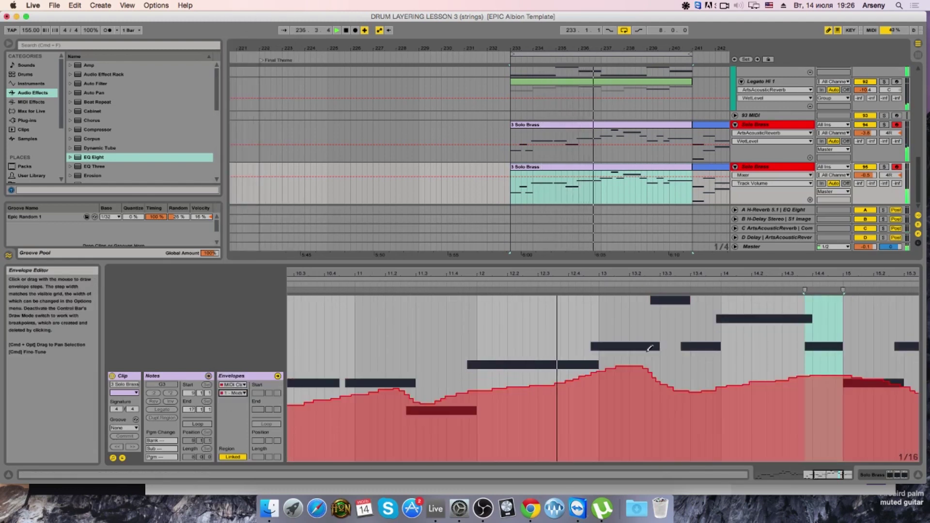
pyautogui.moveTo(599, 283); pyautogui.dragTo(549, 371)
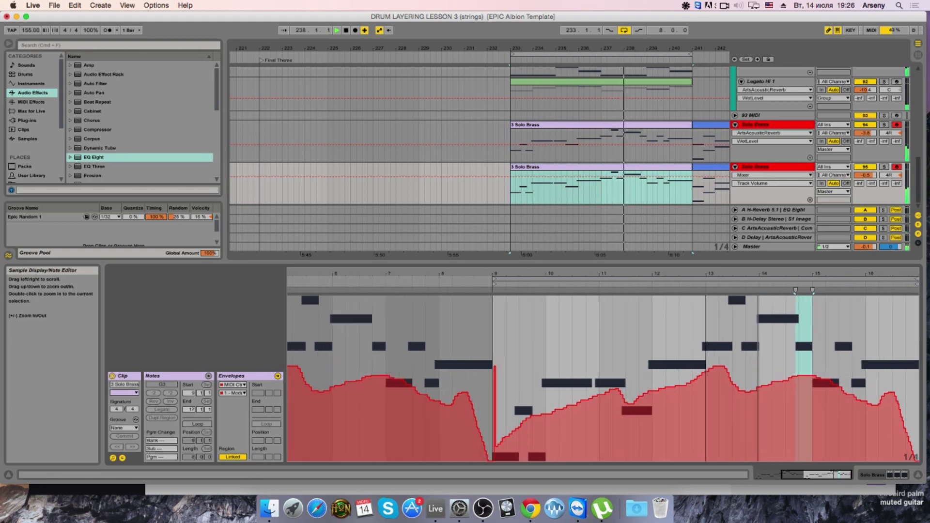
pyautogui.moveTo(492, 452)
pyautogui.mouseDown()
pyautogui.moveTo(590, 395)
pyautogui.moveTo(664, 400)
pyautogui.moveTo(792, 384)
pyautogui.moveTo(895, 411)
pyautogui.moveTo(920, 448)
pyautogui.mouseUp()
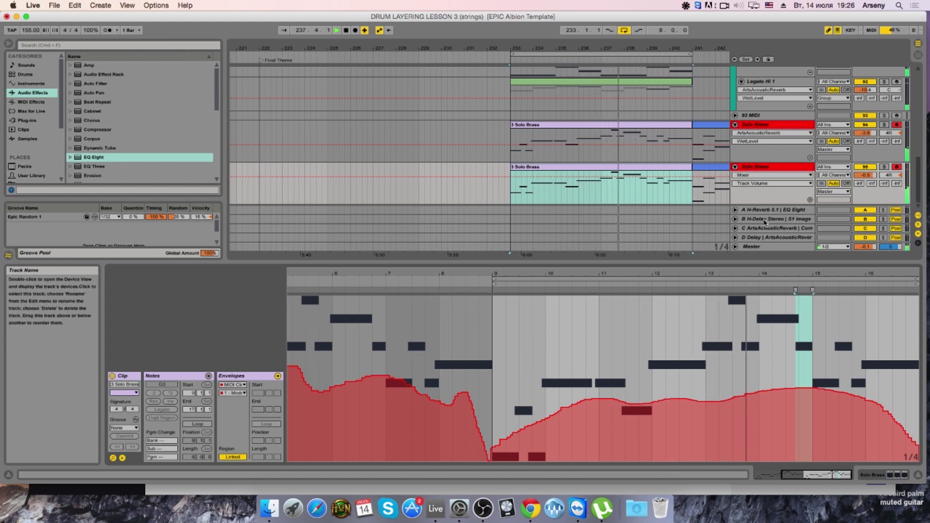
# Step: Set the wet level of the ArtsAcoustic Reverb on the upper Solo Brass track to -11.52 dB and stop playback
pyautogui.click(786, 133)
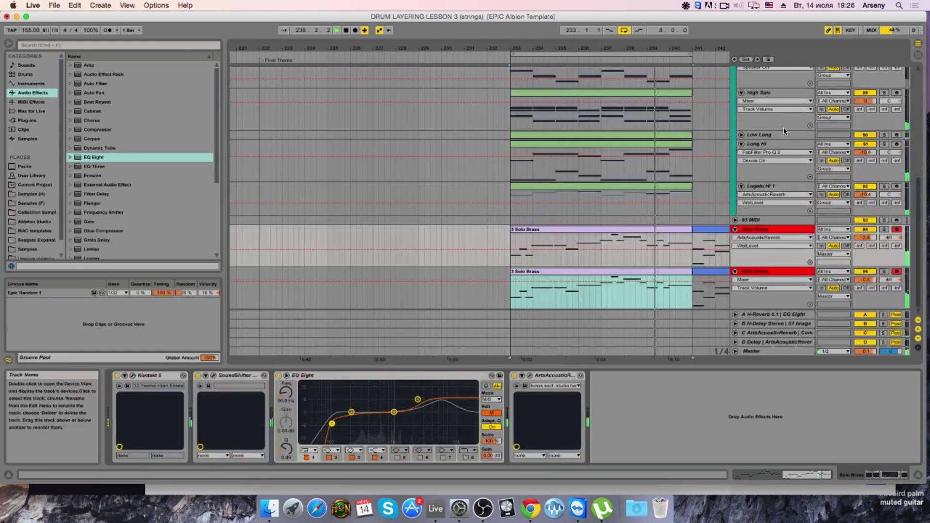
pyautogui.click(530, 375)
pyautogui.click(162, 102)
pyautogui.moveTo(162, 103); pyautogui.dragTo(161, 103)
pyautogui.moveTo(98, 255); pyautogui.dragTo(95, 265)
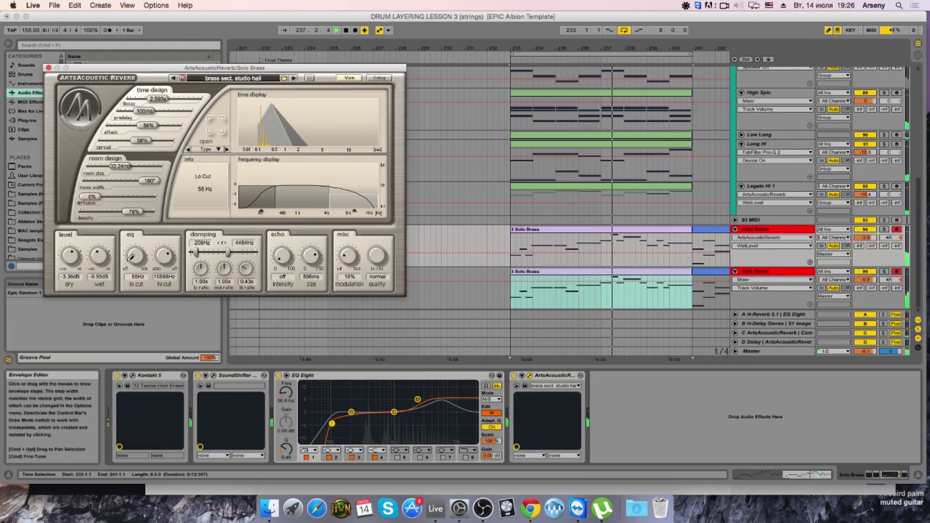
pyautogui.rightClick(98, 253)
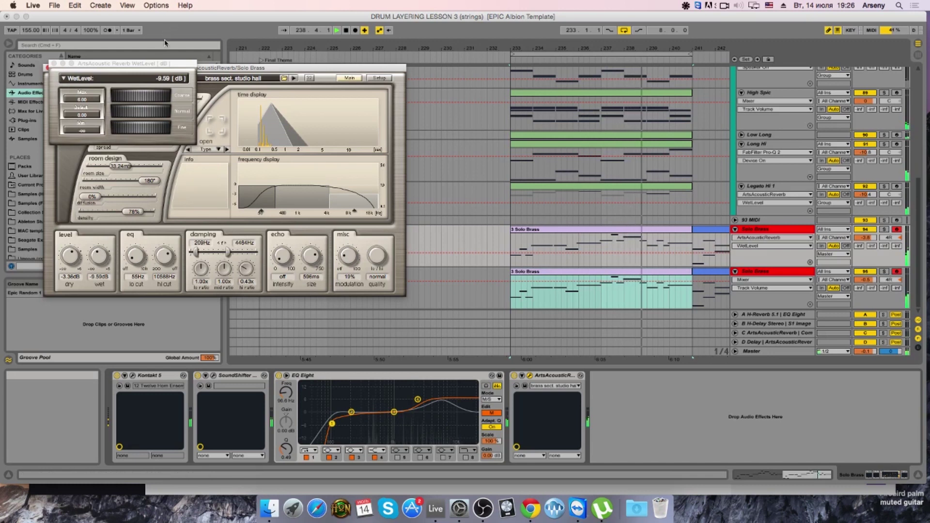
pyautogui.click(54, 63)
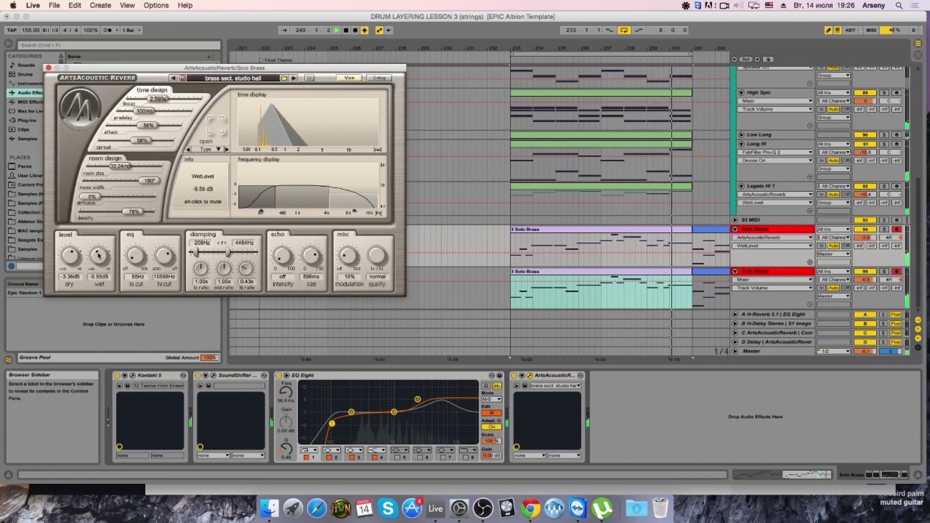
pyautogui.press('space')
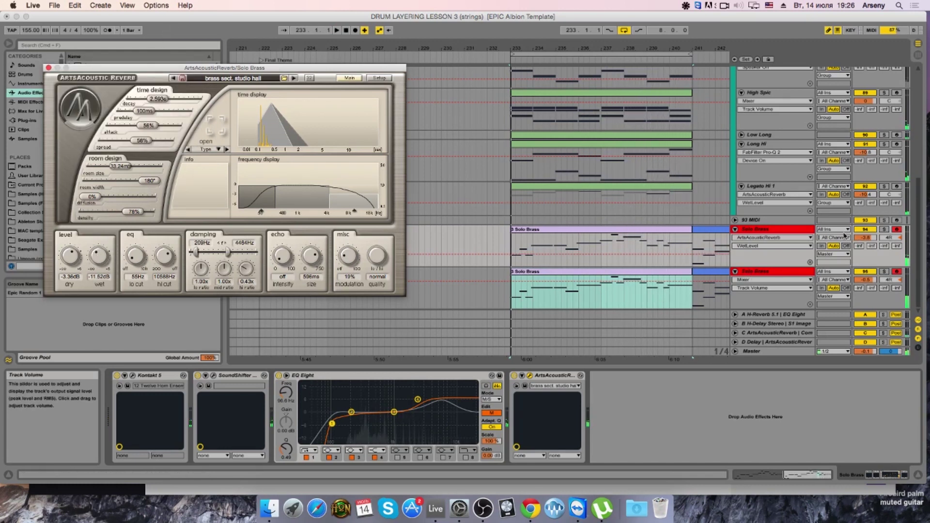
# Step: Group the two Solo Brass tracks
pyautogui.click(797, 233)
pyautogui.rightClick(787, 274)
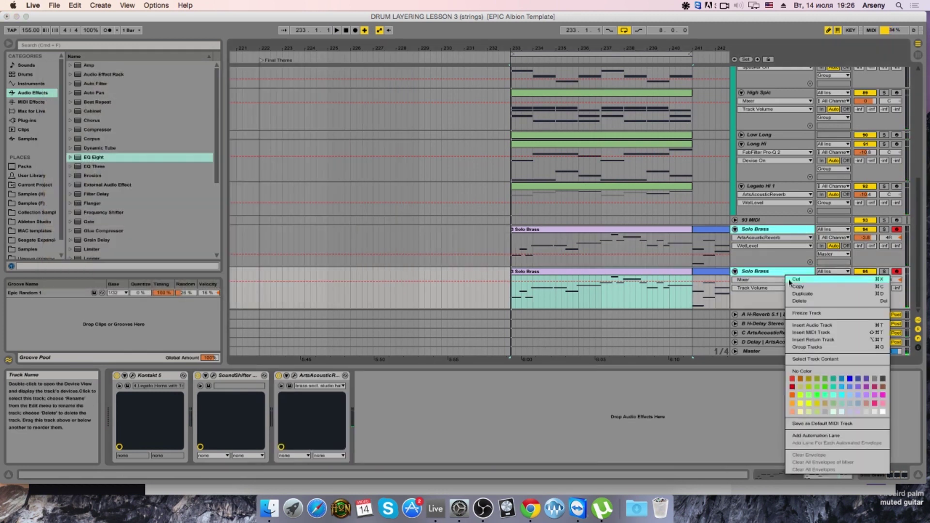
pyautogui.press('Escape')
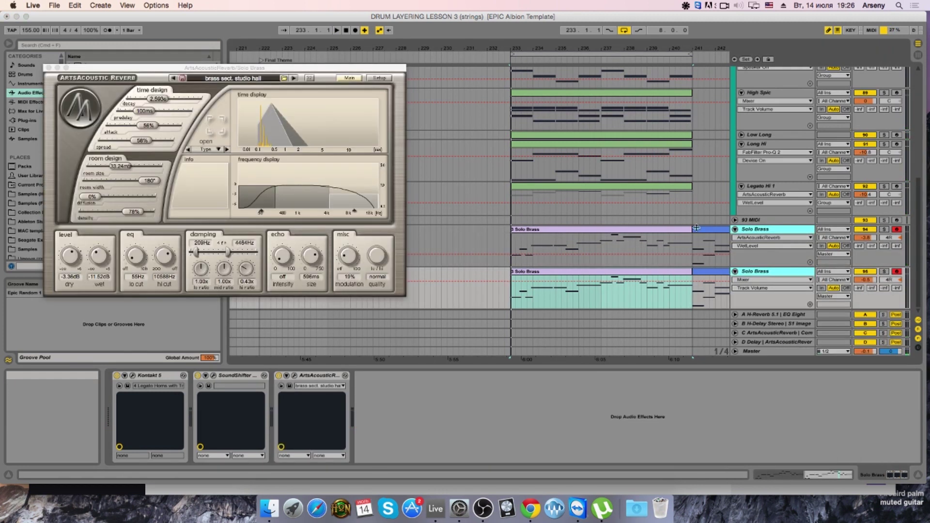
pyautogui.press('super+g')
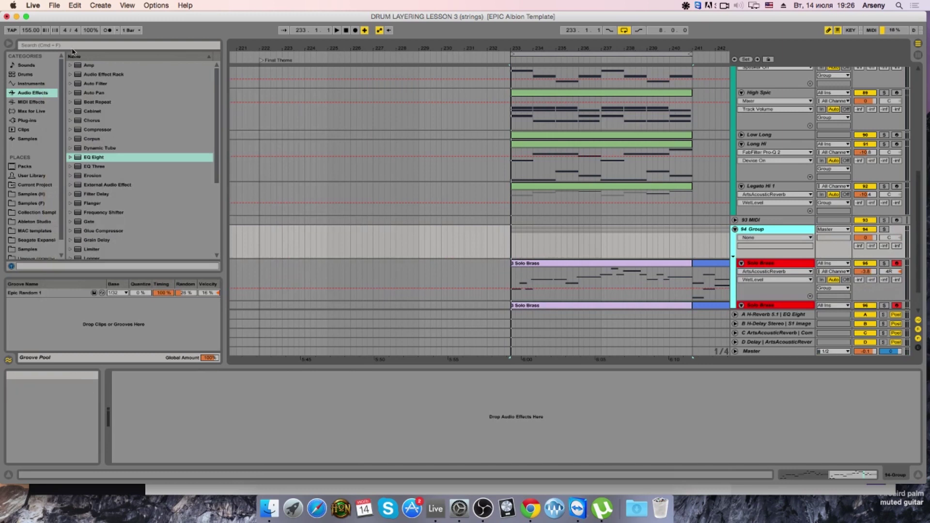
# Step: Search the plug-ins for "im" and add S1 Imager Stereo to the new brass group
pyautogui.click(72, 46)
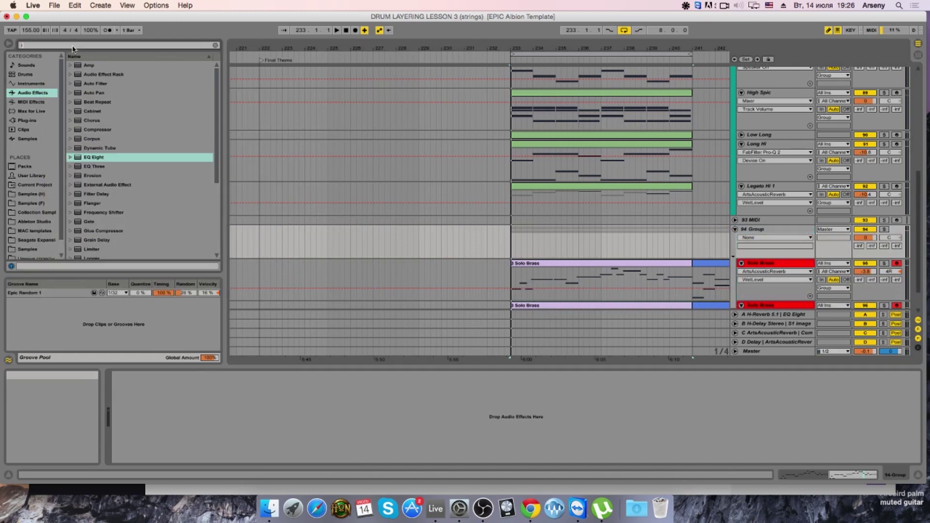
pyautogui.write('img')
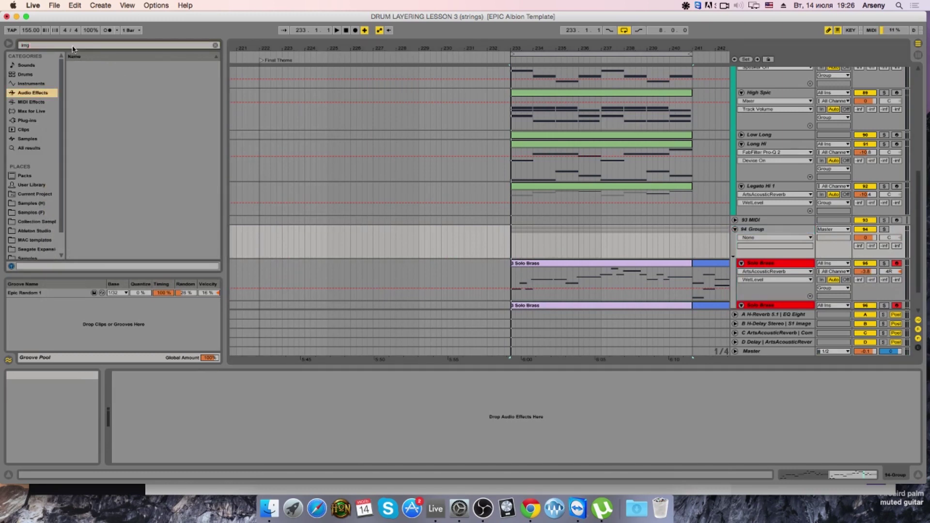
pyautogui.click(25, 121)
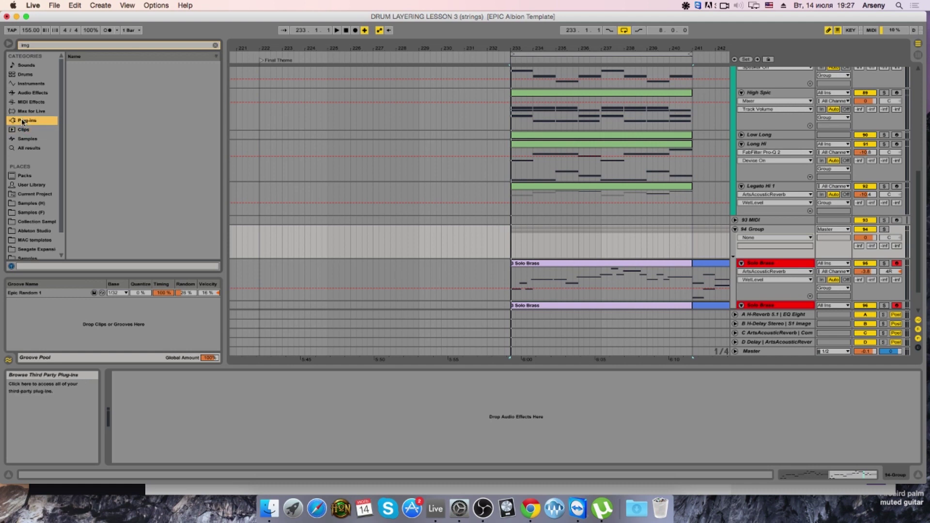
pyautogui.press('BackSpace')
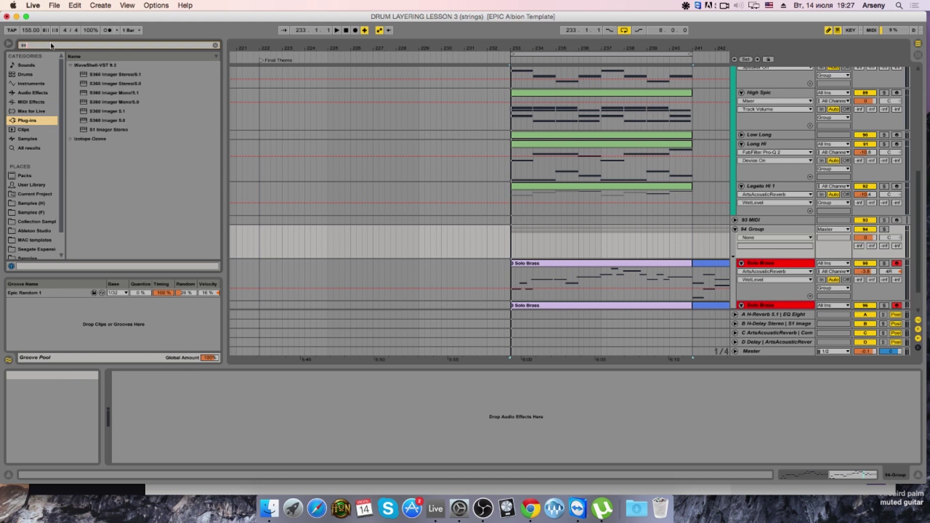
pyautogui.click(123, 130)
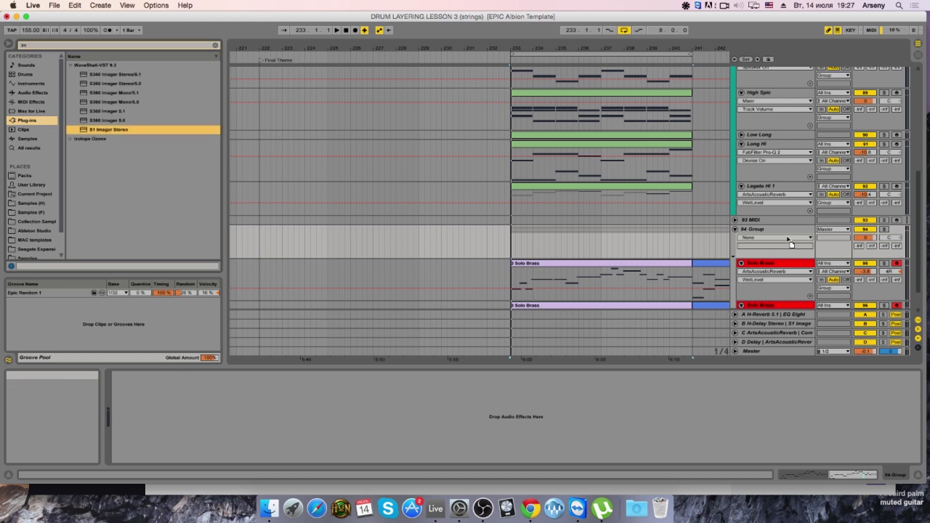
pyautogui.moveTo(791, 245); pyautogui.dragTo(783, 228)
# Step: Try a narrower, shifted stereo image in the S1 Imager with width 0.71 and asymmetry 15
pyautogui.moveTo(174, 190); pyautogui.dragTo(176, 190)
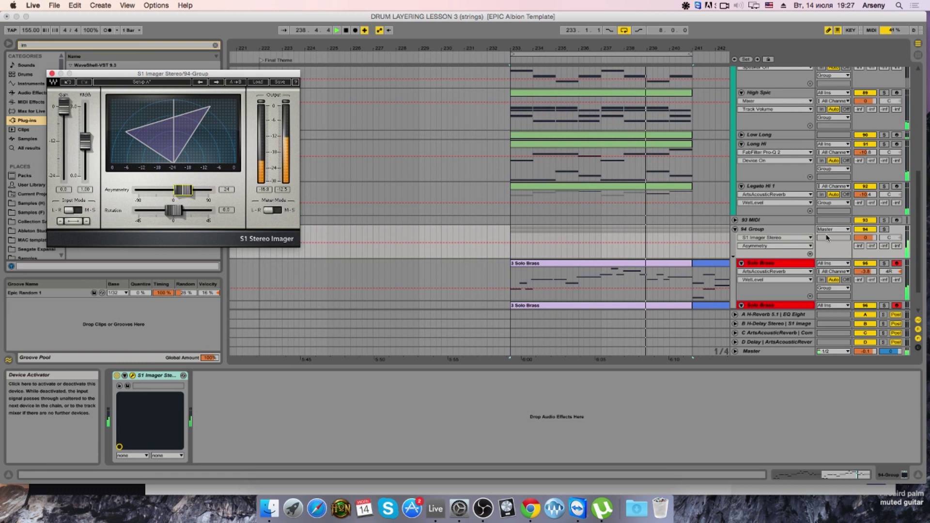
pyautogui.moveTo(85, 141); pyautogui.dragTo(85, 154)
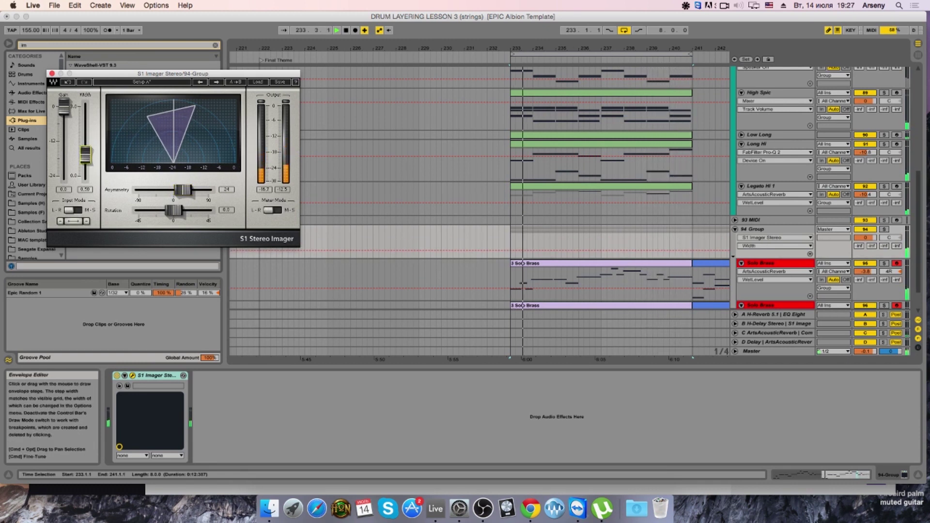
pyautogui.click(187, 190)
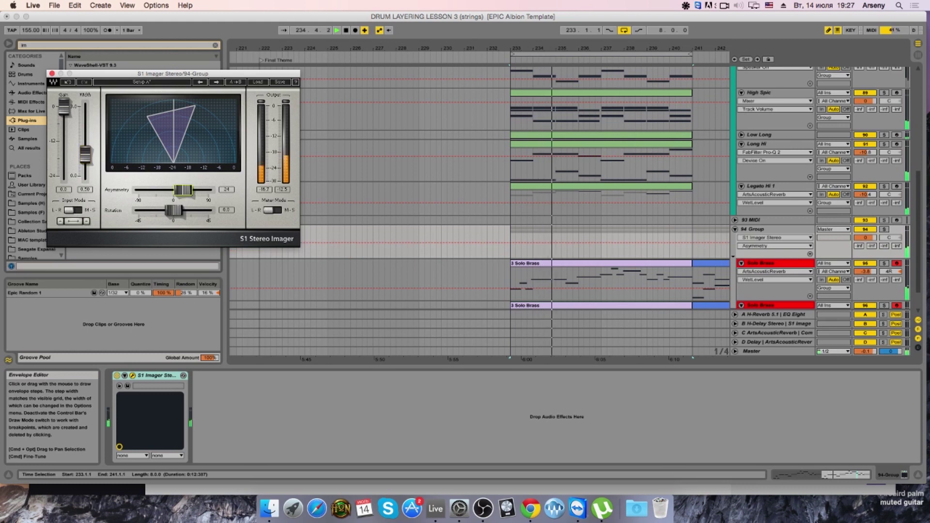
pyautogui.moveTo(90, 162); pyautogui.dragTo(89, 155)
pyautogui.moveTo(188, 195)
pyautogui.mouseDown()
pyautogui.moveTo(168, 195)
pyautogui.moveTo(180, 190)
pyautogui.mouseUp()
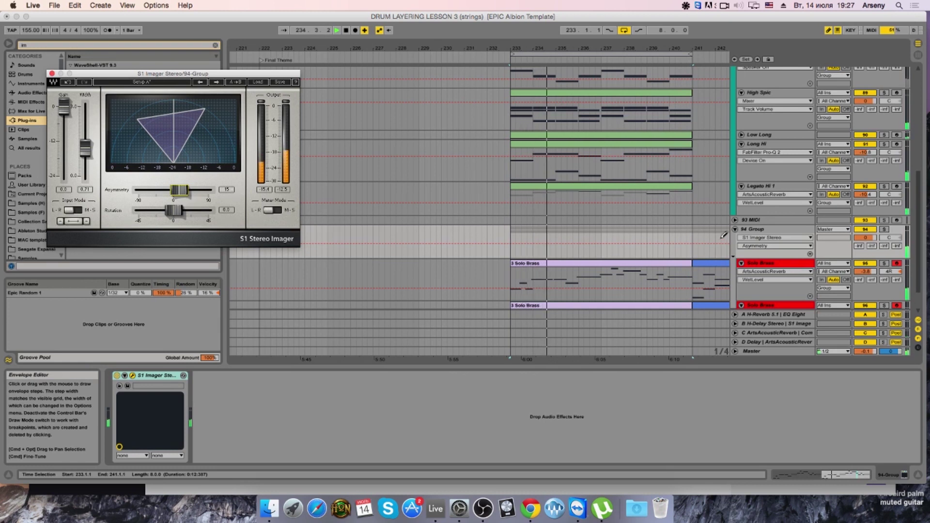
# Step: Compare the sound with the S1 Imager bypassed, set its width to 1.27 and asymmetry to 18, and close its window
pyautogui.click(117, 375)
pyautogui.click(117, 375)
pyautogui.moveTo(83, 156); pyautogui.dragTo(85, 136)
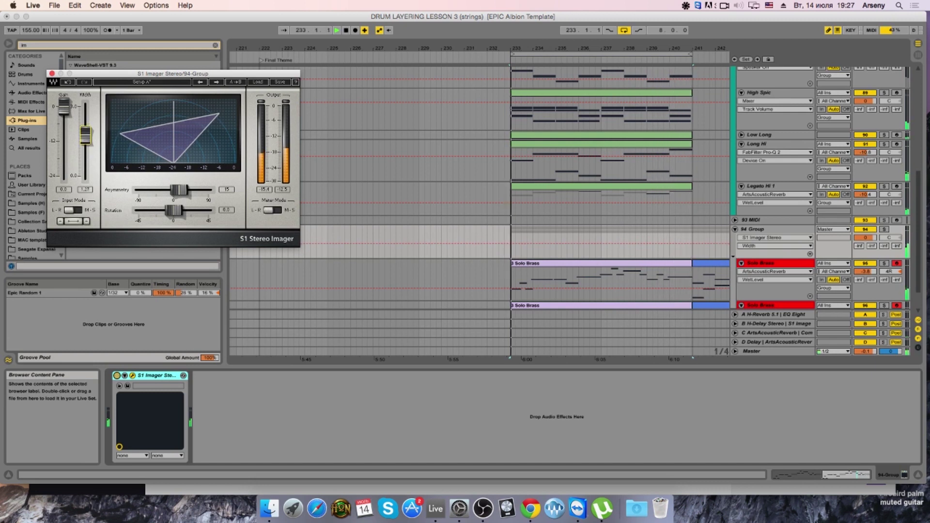
pyautogui.moveTo(174, 194); pyautogui.dragTo(178, 194)
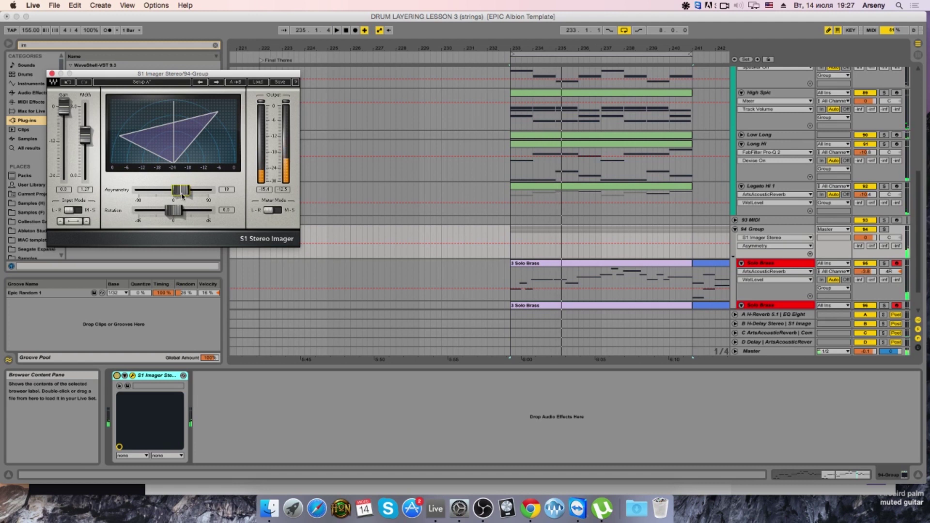
pyautogui.click(52, 74)
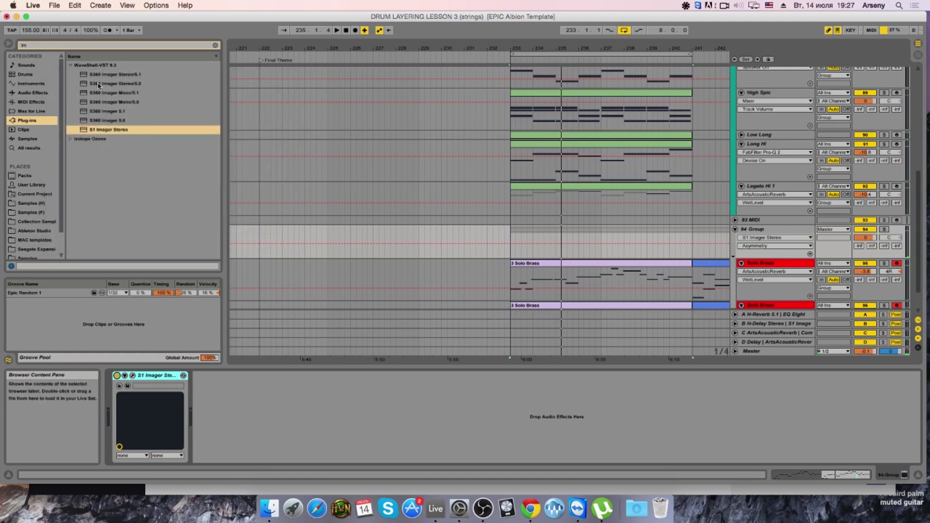
# Step: Set the brass group's volume to -2.4 dB and select all notes in the upper Solo Brass clip
pyautogui.moveTo(808, 309); pyautogui.dragTo(807, 342)
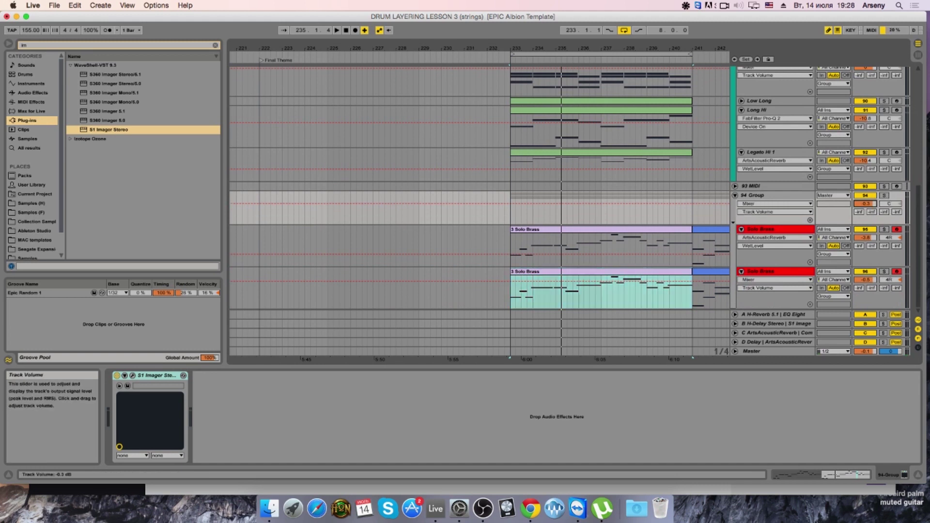
pyautogui.doubleClick(628, 235)
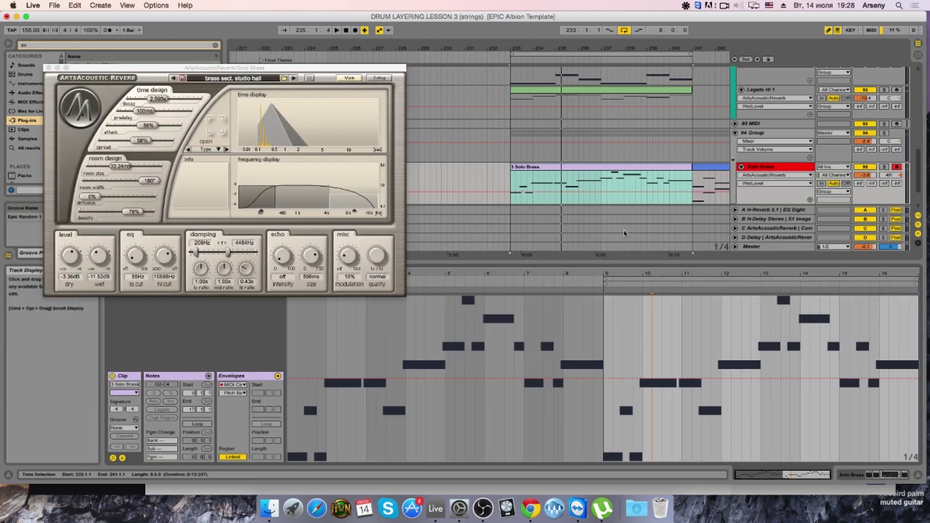
pyautogui.rightClick(809, 382)
pyautogui.click(754, 386)
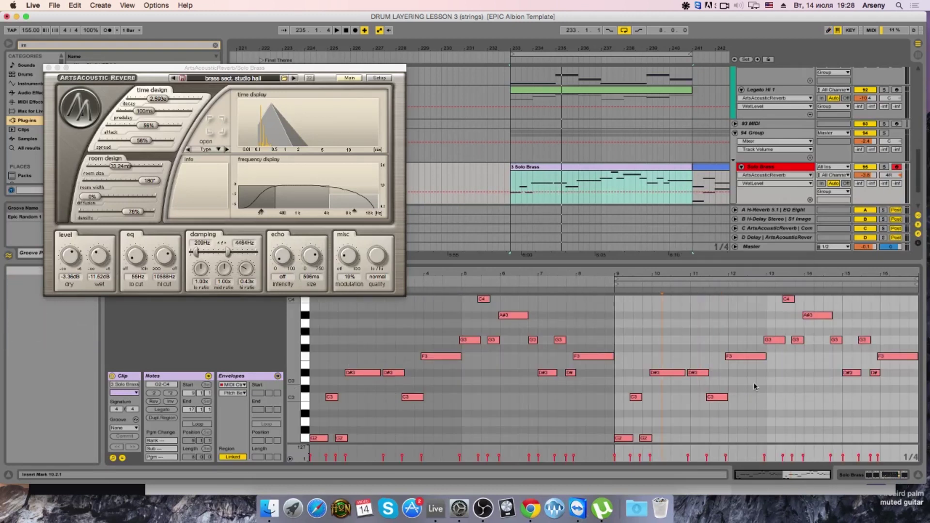
pyautogui.press('super+a')
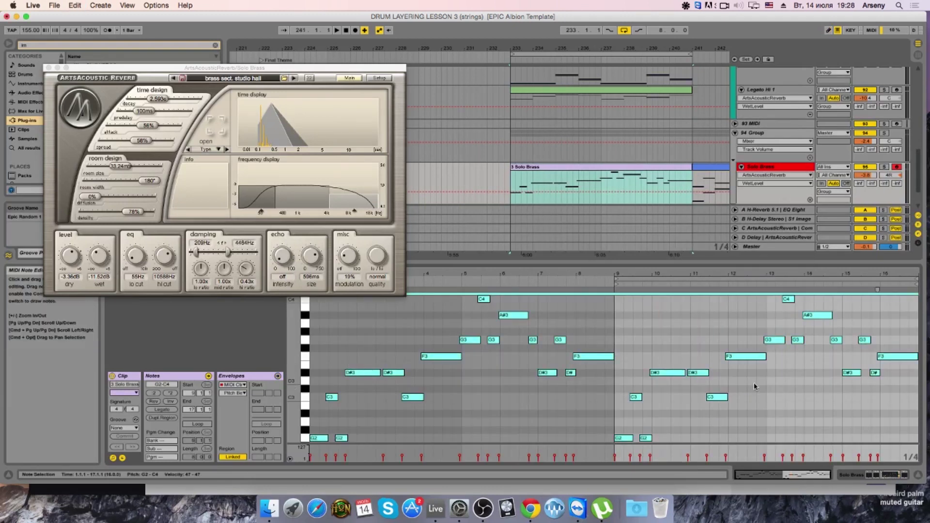
# Step: Trim the contents of the upper Solo Brass clip to its eight arranged bars and copy all of its notes
pyautogui.rightClick(637, 172)
pyautogui.click(672, 315)
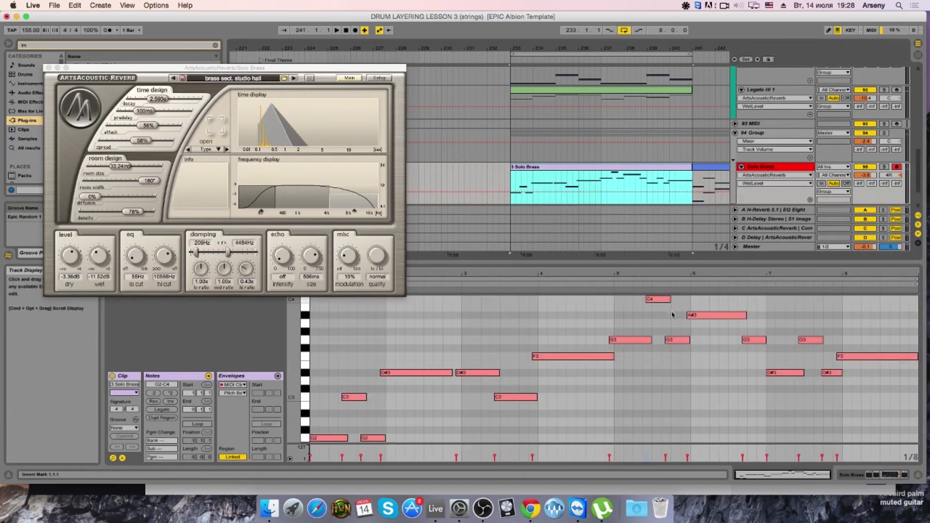
pyautogui.click(672, 314)
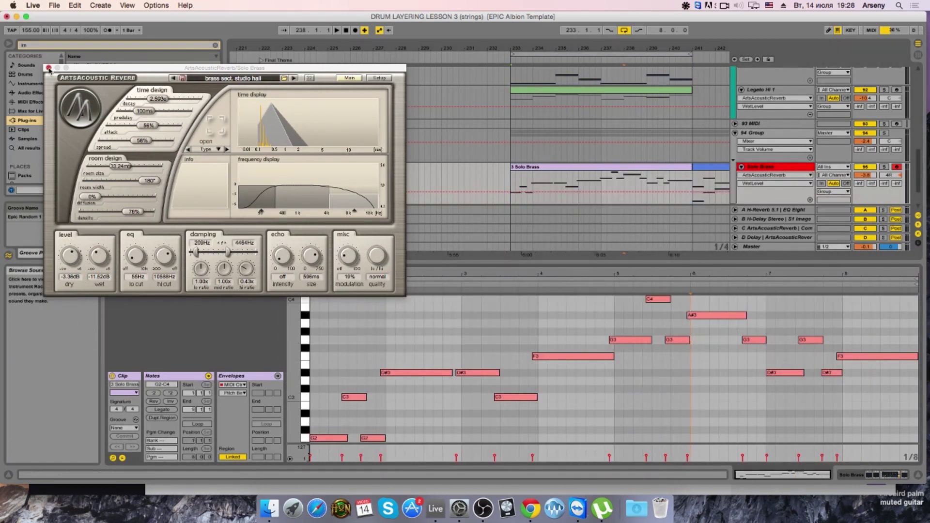
pyautogui.click(49, 69)
pyautogui.click(522, 280)
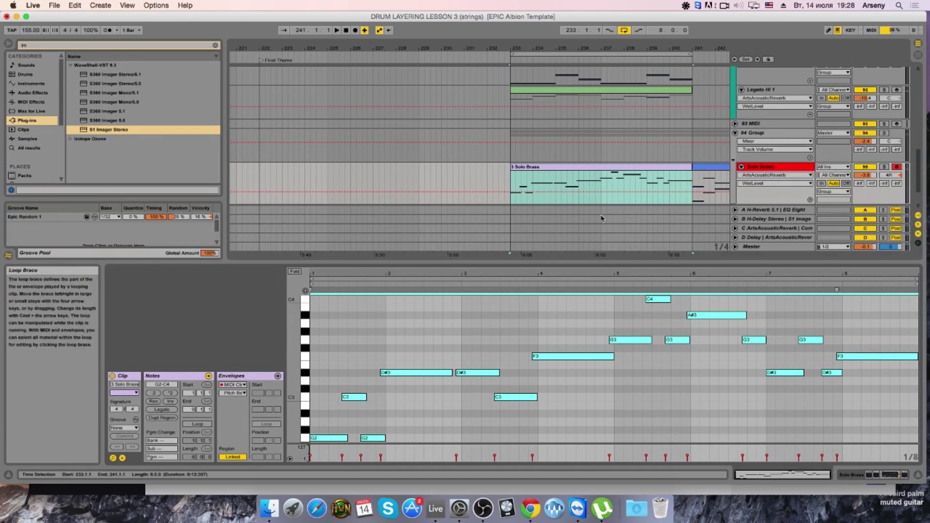
# Step: Solo the Legato Hi 1 track and duplicate its clip to an empty spot earlier in the arrangement, starting at 223.4.1
pyautogui.scroll(5, 606, 204)
pyautogui.scroll(2, 690, 165)
pyautogui.click(884, 158)
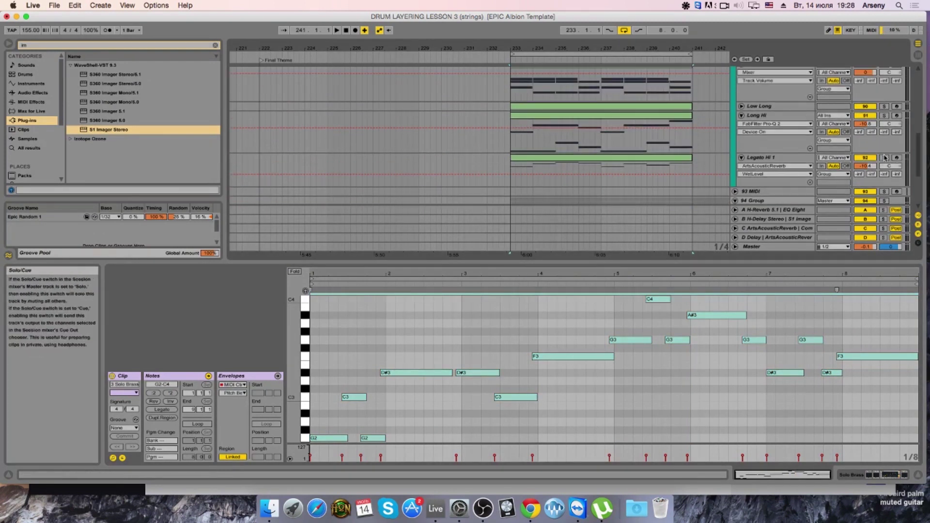
pyautogui.press('space')
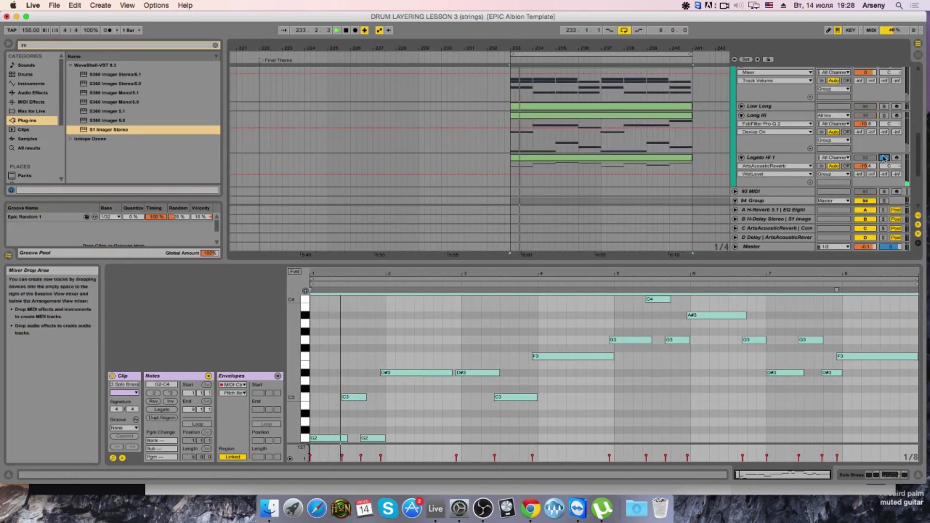
pyautogui.click(669, 159)
pyautogui.moveTo(644, 165); pyautogui.dragTo(432, 165)
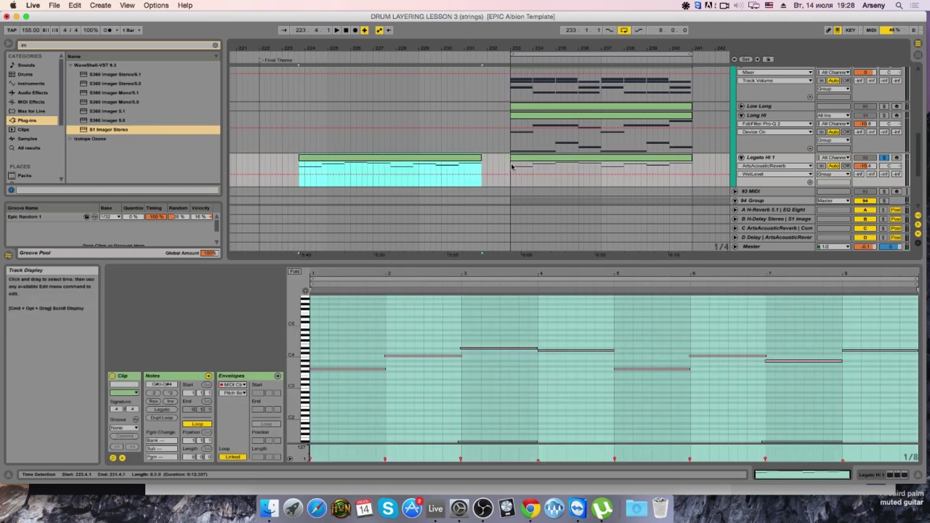
# Step: Replace the notes of the Legato Hi 1 clip at bar 233 with the copied Solo Brass melody and transpose them up one octave
pyautogui.click(521, 320)
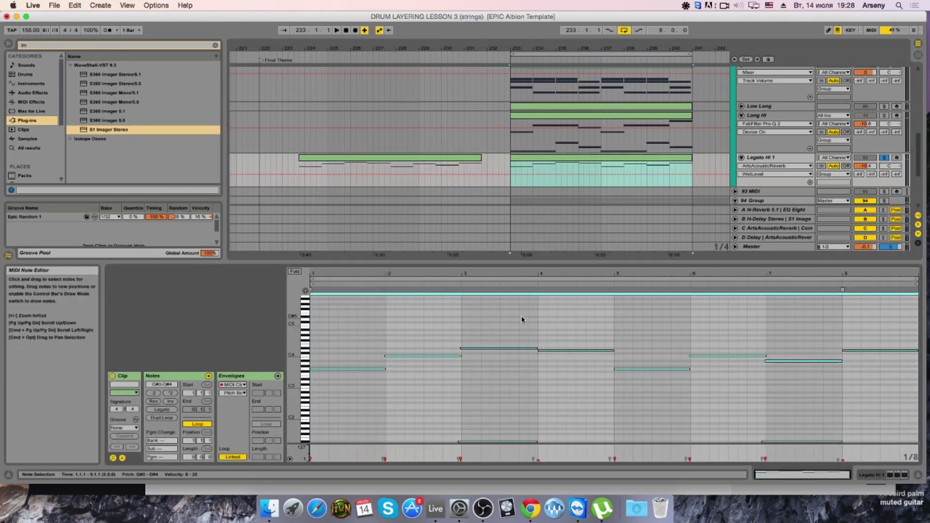
pyautogui.press('cmd+v')
pyautogui.press('space')
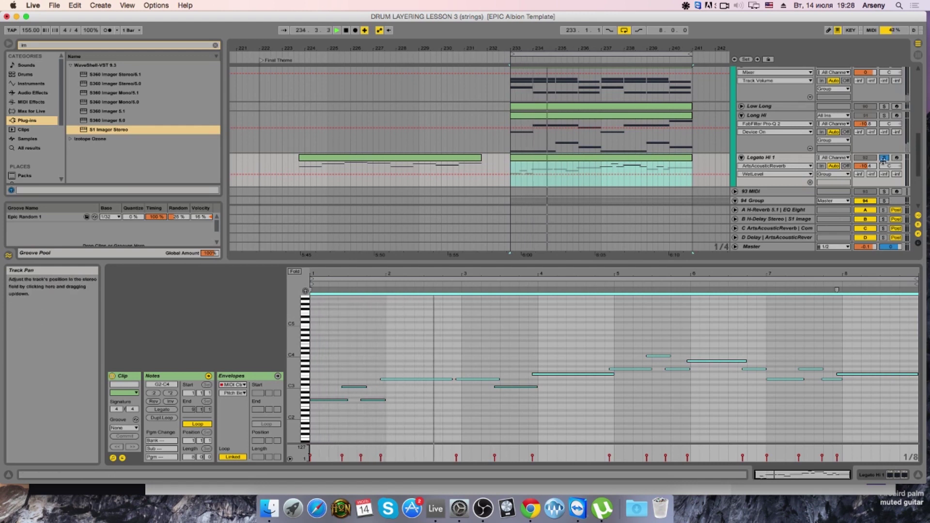
pyautogui.press('space')
pyautogui.press('space')
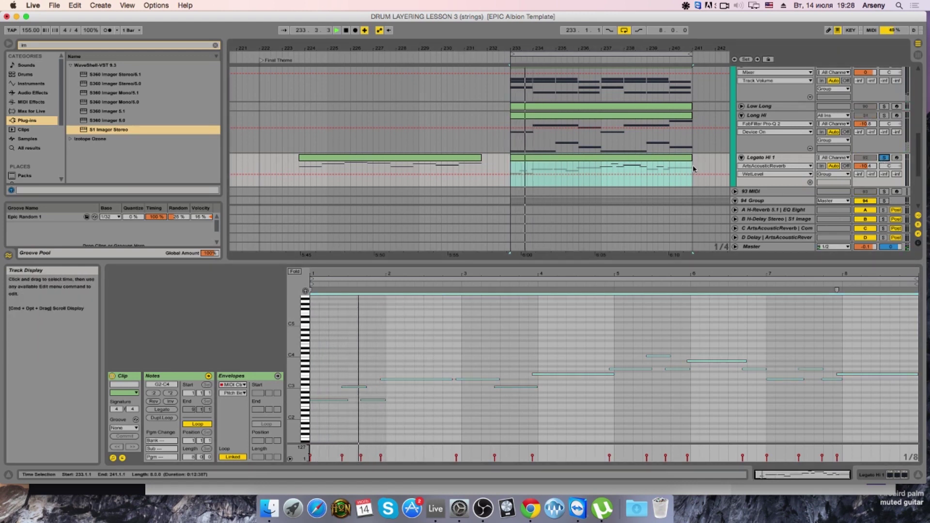
pyautogui.press('space')
pyautogui.hotkey('shift', 'Up')
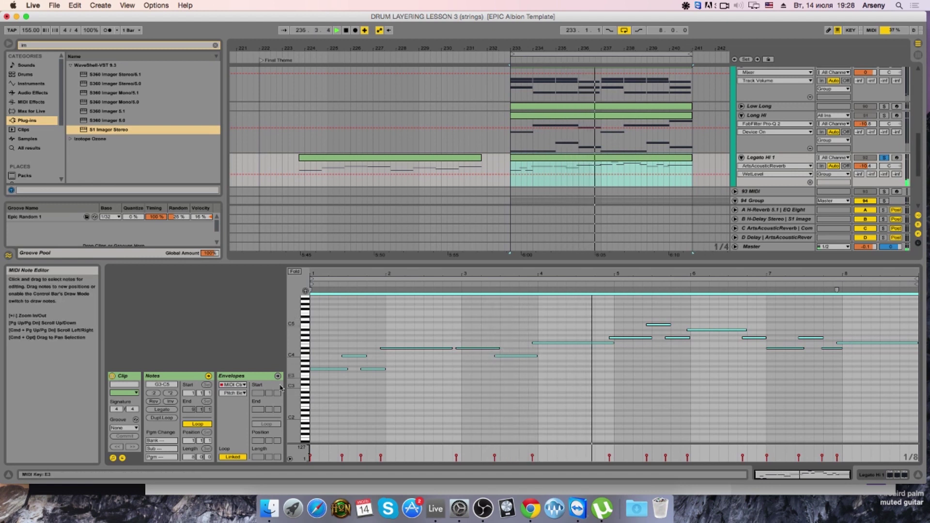
# Step: Show the Legato Hi 1 clip's Modulation envelope and raise the whole curve slightly
pyautogui.click(234, 390)
pyautogui.click(241, 393)
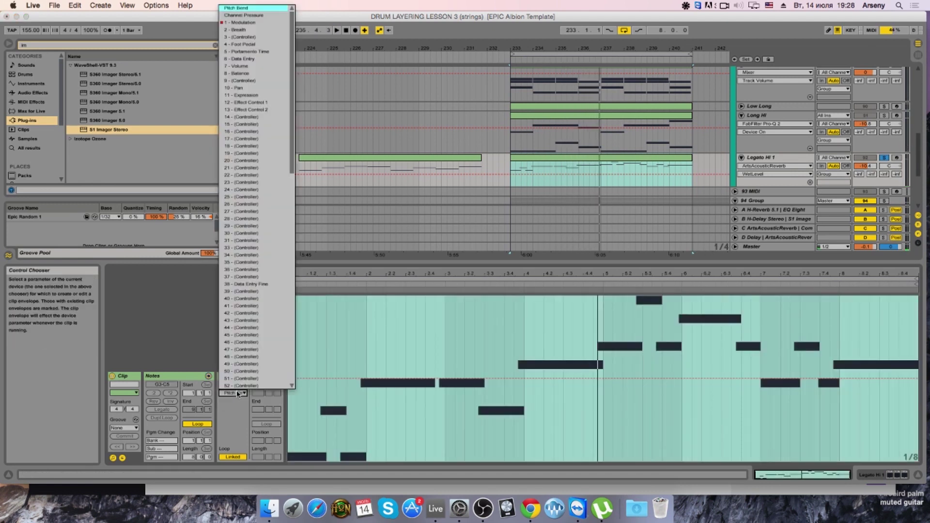
pyautogui.click(265, 23)
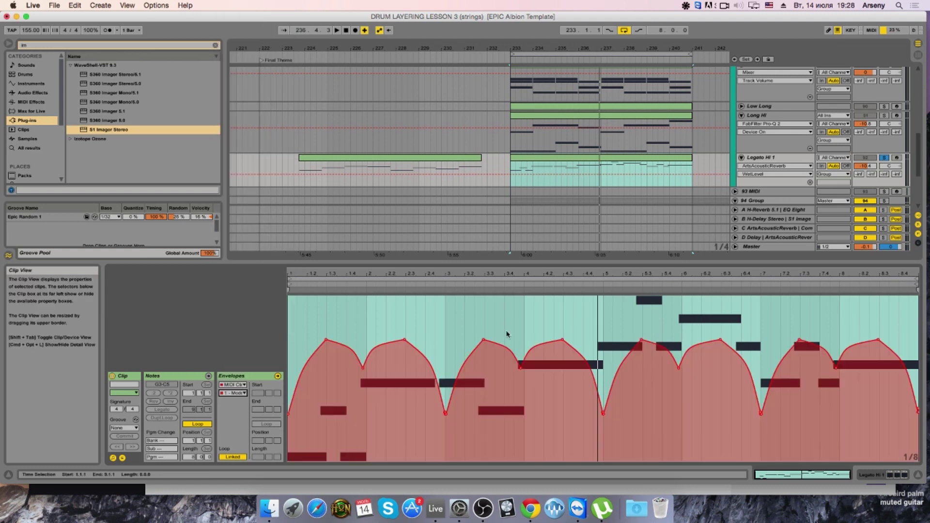
pyautogui.moveTo(507, 351); pyautogui.dragTo(452, 417)
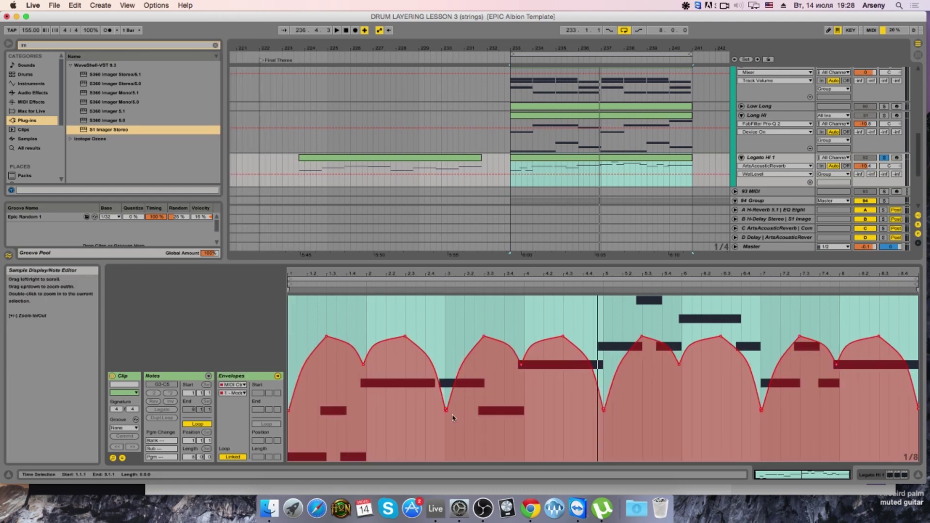
# Step: Remove the deep modulation dips around the starts of bars 3, 5 and 7 in the Legato Hi 1 clip
pyautogui.click(453, 418)
pyautogui.moveTo(456, 421); pyautogui.dragTo(426, 421)
pyautogui.press('Delete')
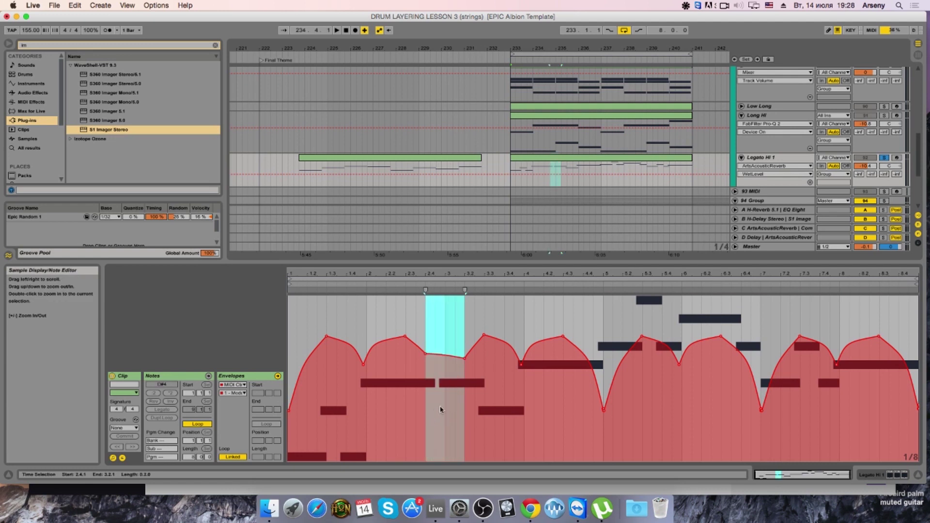
pyautogui.click(455, 390)
pyautogui.moveTo(623, 398); pyautogui.dragTo(584, 396)
pyautogui.press('Delete')
pyautogui.moveTo(778, 413); pyautogui.dragTo(740, 415)
pyautogui.press('Delete')
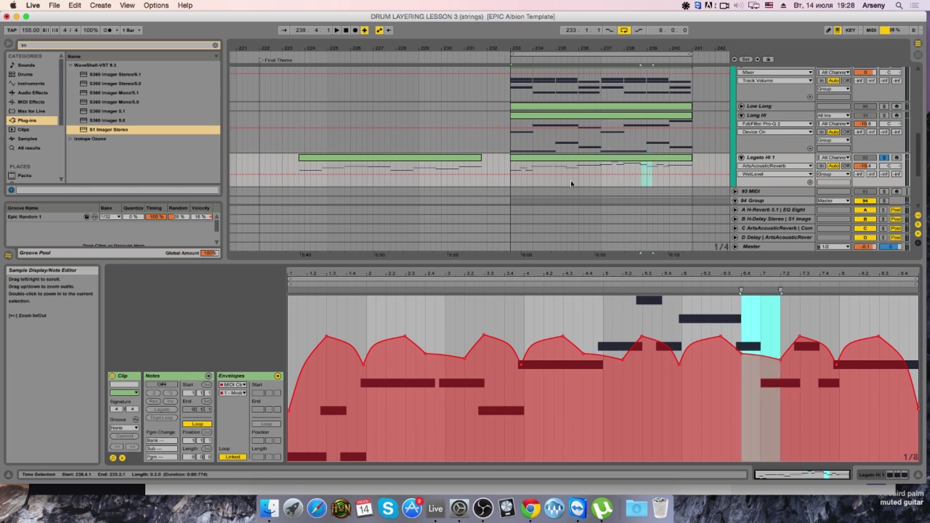
# Step: Play the clip, add a shallower modulation dip near the start of bar 3 and adjust the rise after it
pyautogui.click(562, 158)
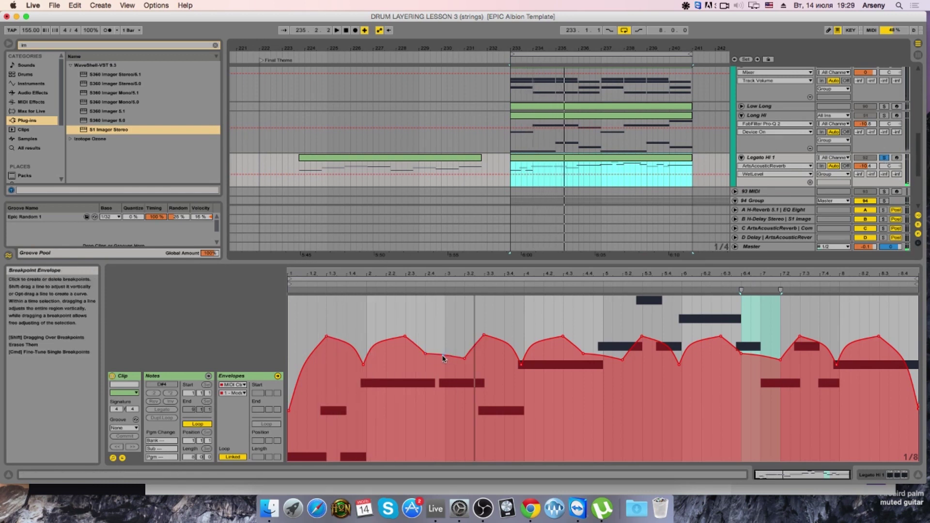
pyautogui.moveTo(442, 355); pyautogui.dragTo(439, 376)
pyautogui.press('space')
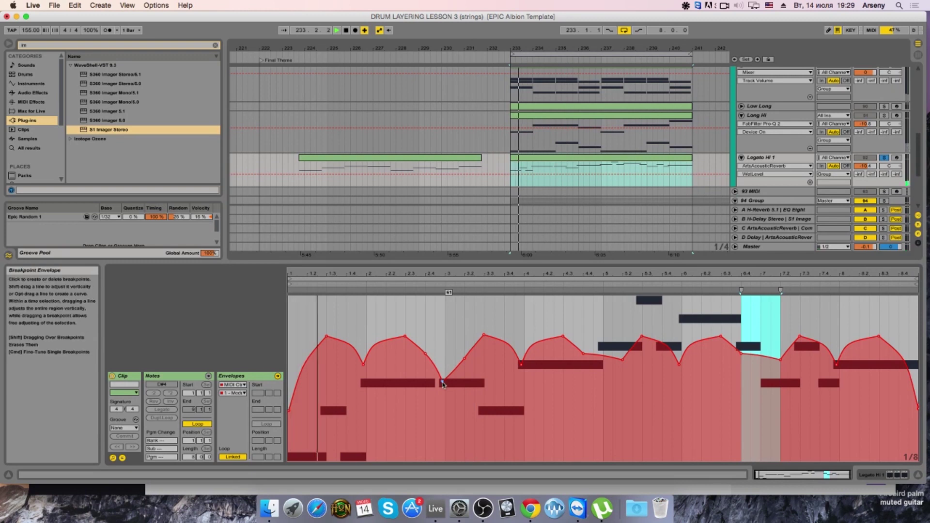
pyautogui.moveTo(455, 370); pyautogui.dragTo(455, 356)
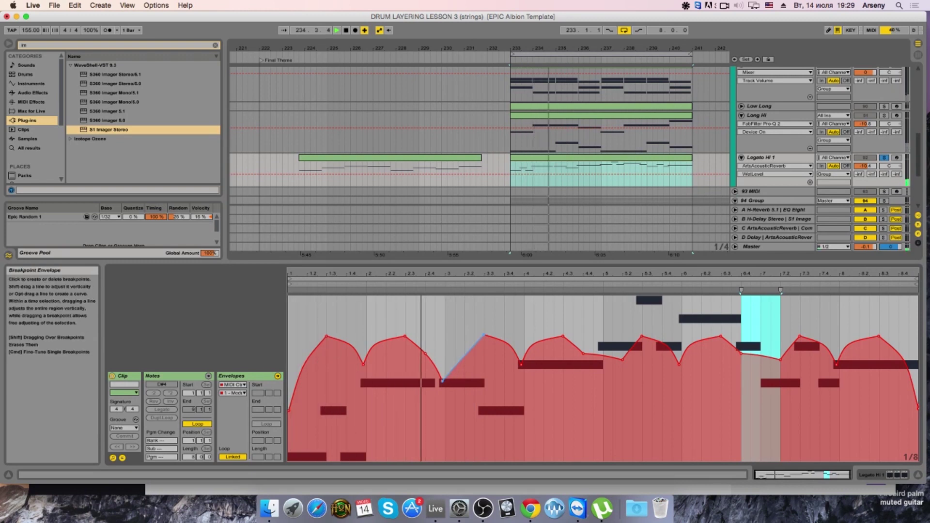
pyautogui.press('super+z')
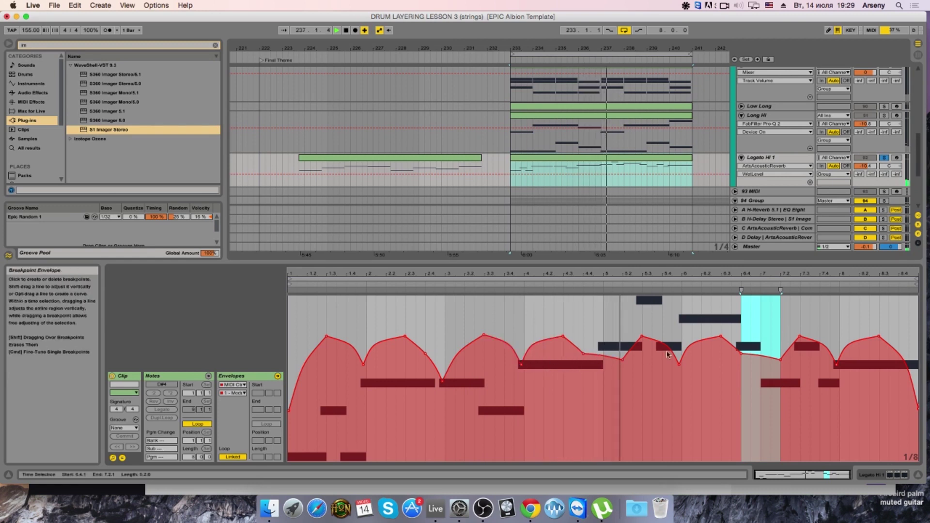
# Step: Unsolo the Legato Hi 1 track and balance it in the mix with volume -13.0 dB and panning 14L
pyautogui.click(865, 165)
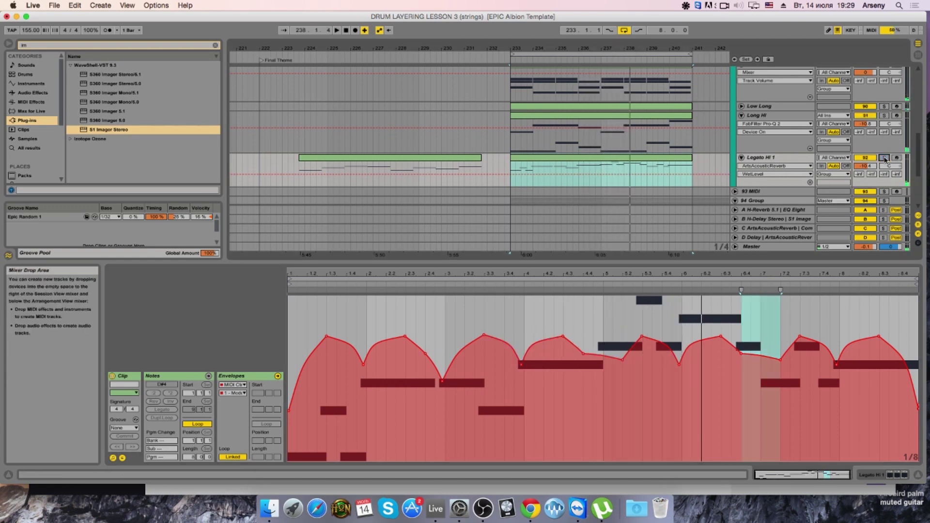
pyautogui.moveTo(865, 166); pyautogui.dragTo(865, 170)
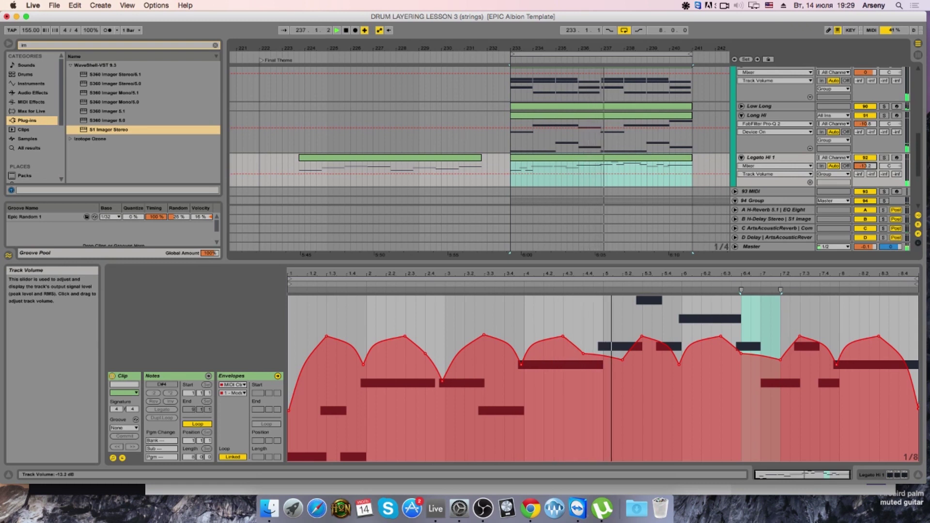
pyautogui.moveTo(889, 166); pyautogui.dragTo(889, 168)
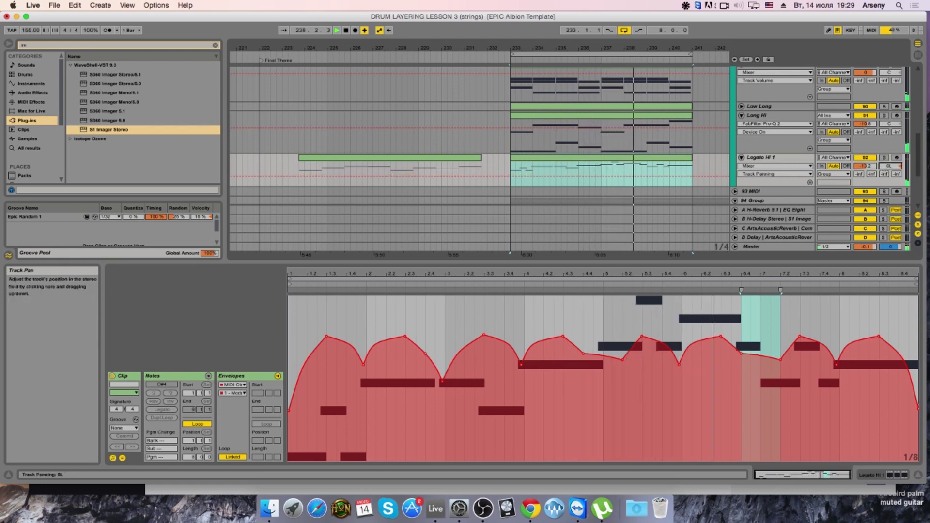
pyautogui.click(865, 165)
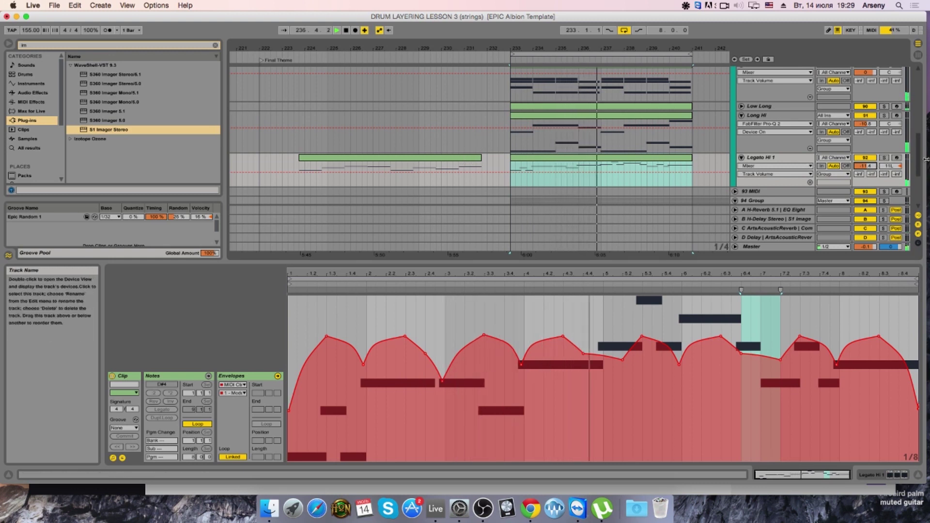
pyautogui.click(889, 166)
pyautogui.click(865, 166)
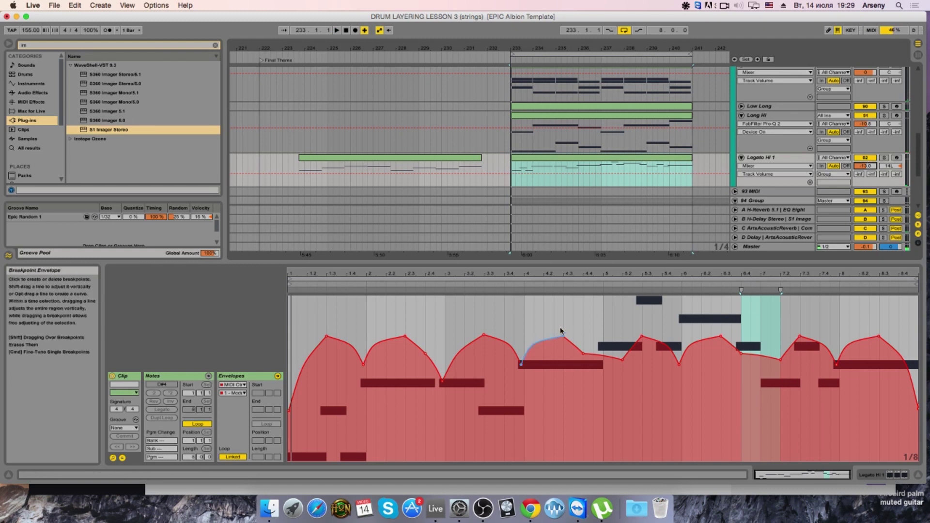
# Step: Solo the Legato Hi 1 track and transpose all notes of its clip at bar 233 up another octave to G4-C6
pyautogui.click(883, 158)
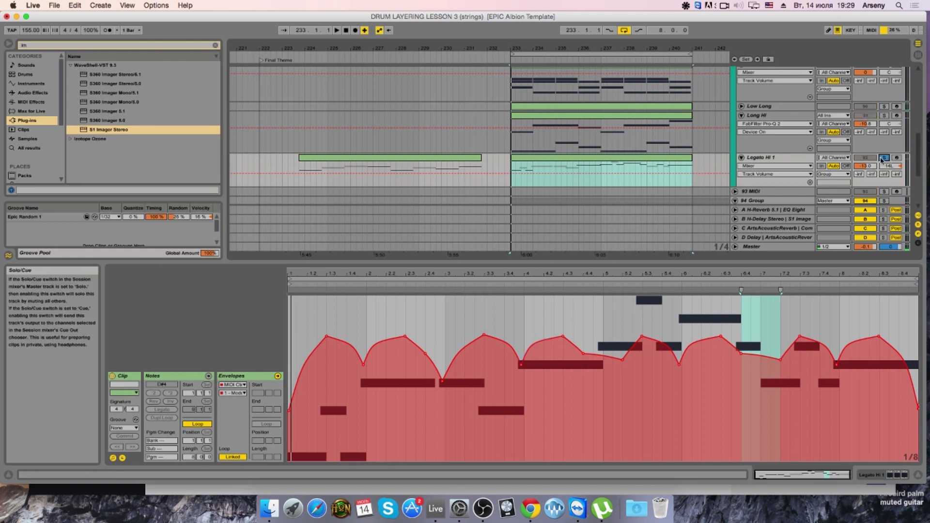
pyautogui.click(639, 158)
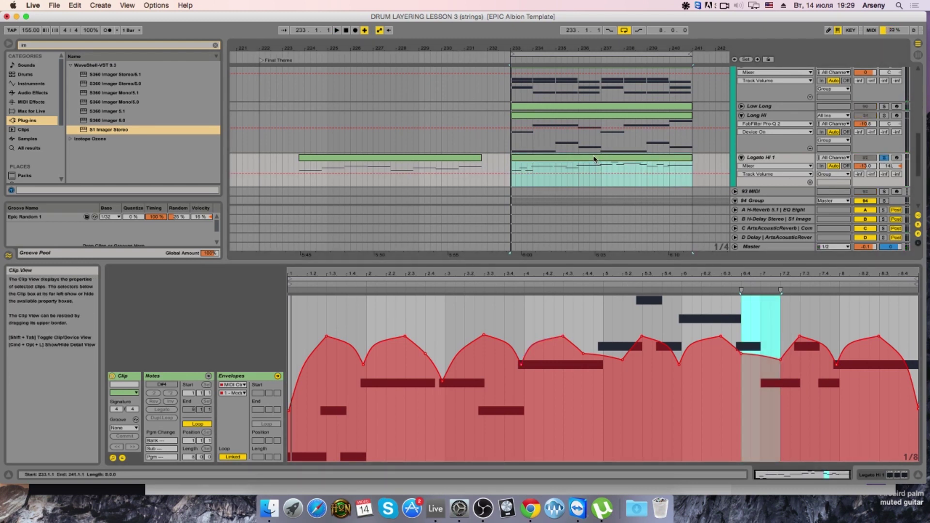
pyautogui.click(190, 376)
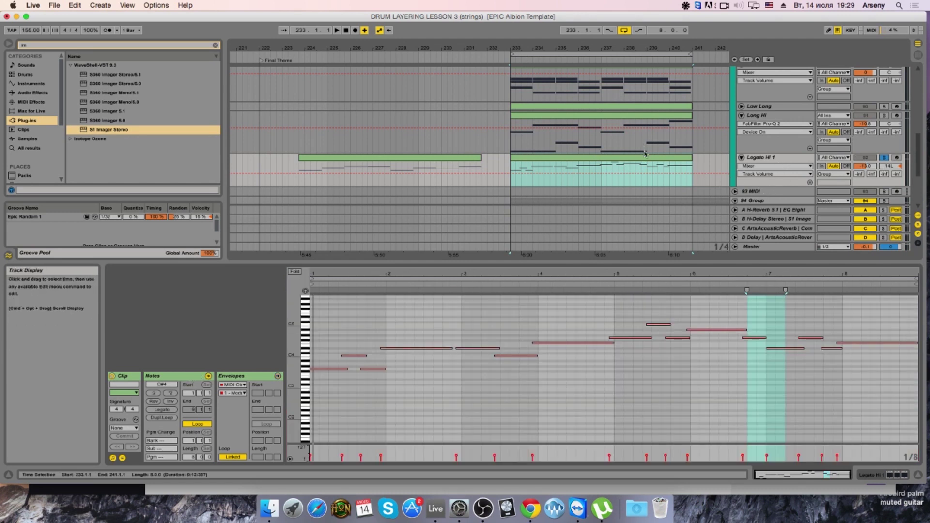
pyautogui.press('super+a')
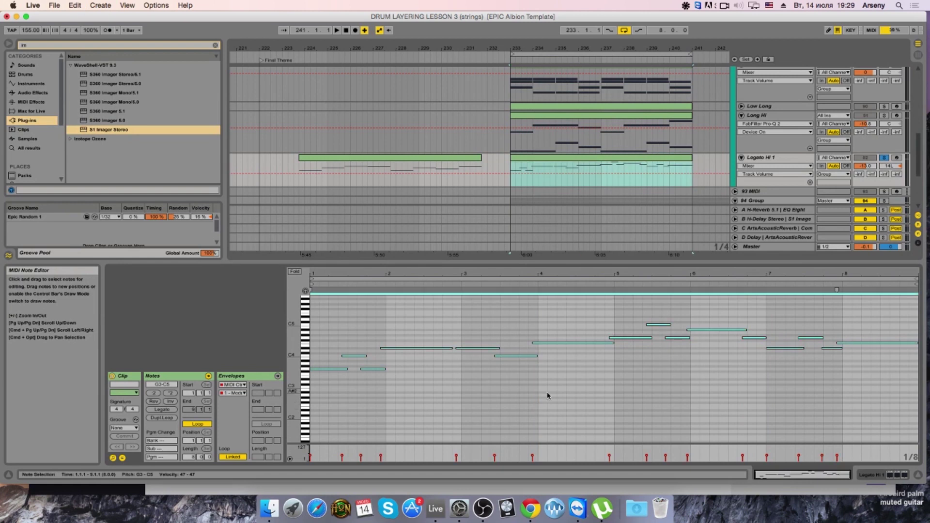
pyautogui.hotkey('shift', 'Up')
# Step: Play the transposed Legato Hi 1 part, unsolo the track and set its volume to -12.1 dB
pyautogui.press('space')
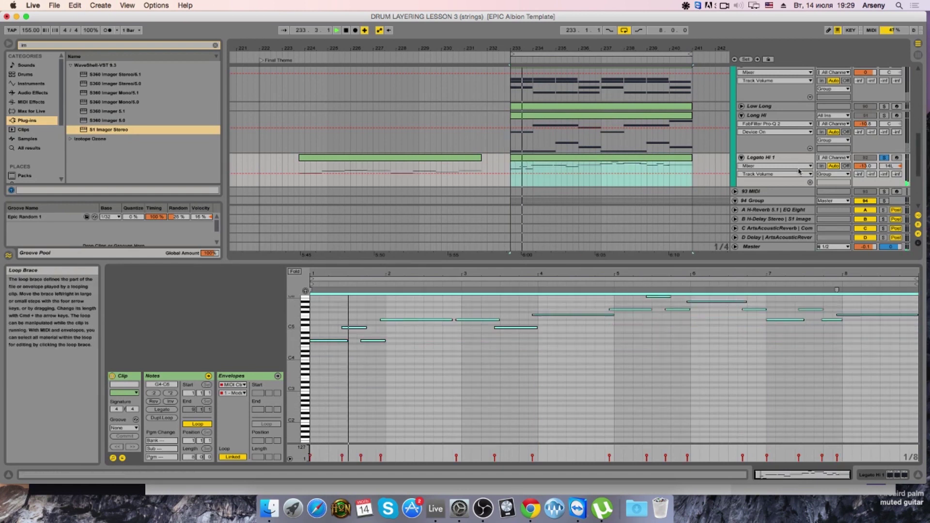
pyautogui.moveTo(865, 166); pyautogui.dragTo(865, 170)
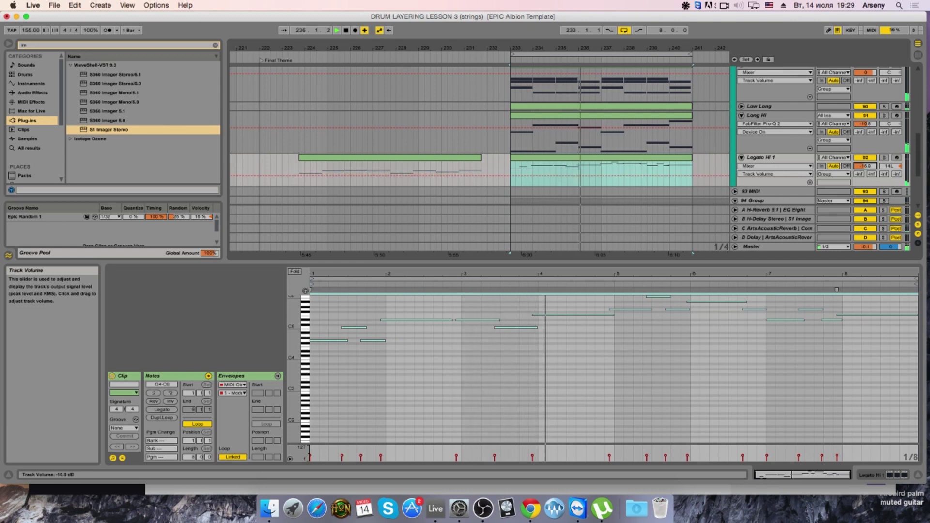
pyautogui.moveTo(865, 170); pyautogui.dragTo(865, 158)
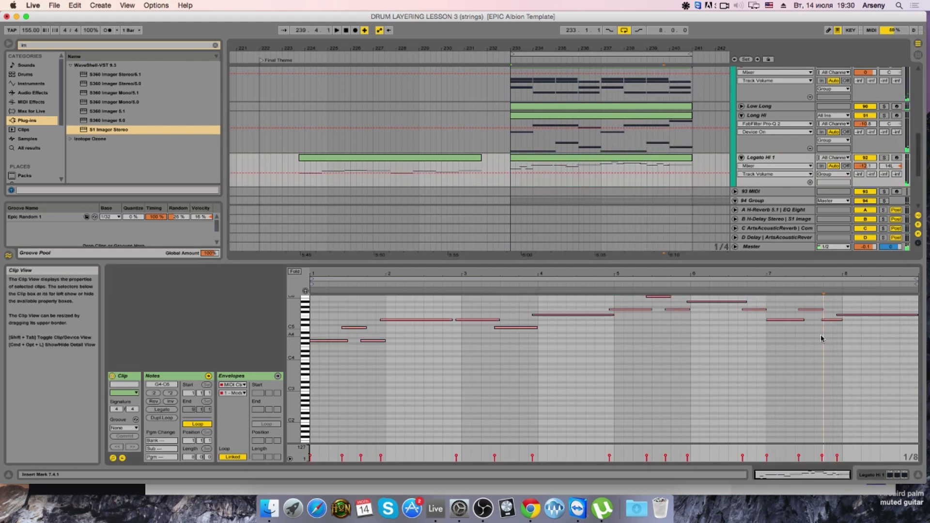
# Step: Transpose the selected Legato Hi 1 notes down one octave to G3-C5 and set the track volume to -13.8 dB
pyautogui.hotkey('shift', 'Down')
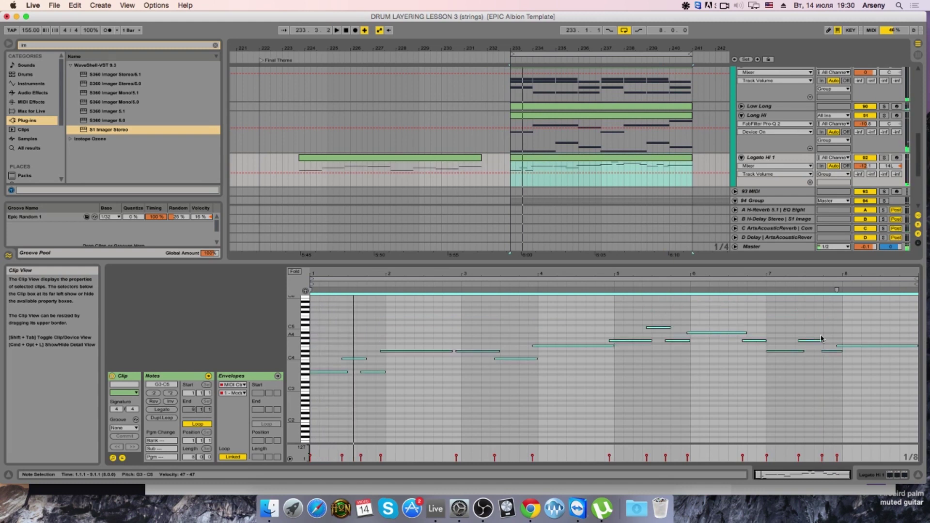
pyautogui.moveTo(865, 166); pyautogui.dragTo(865, 171)
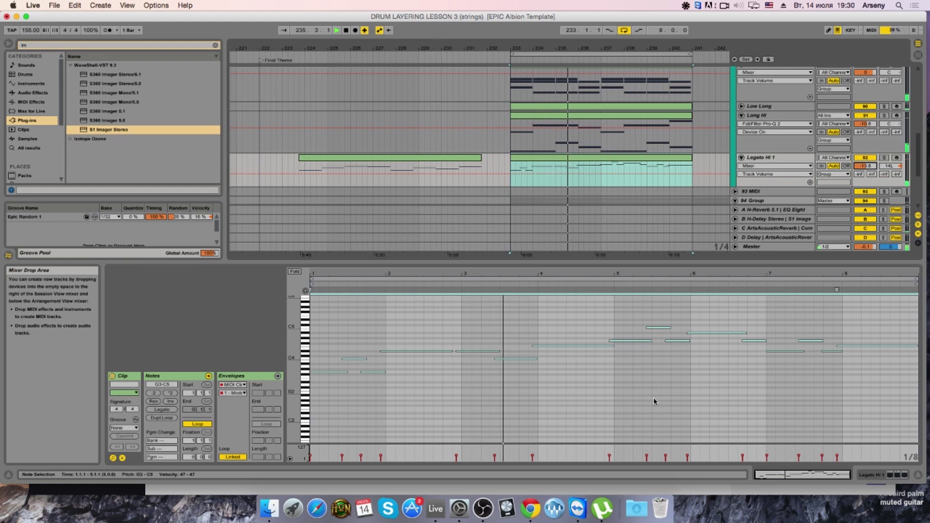
# Step: Switch to Chrome and check the Twitch chat and the VK message list
pyautogui.click(530, 508)
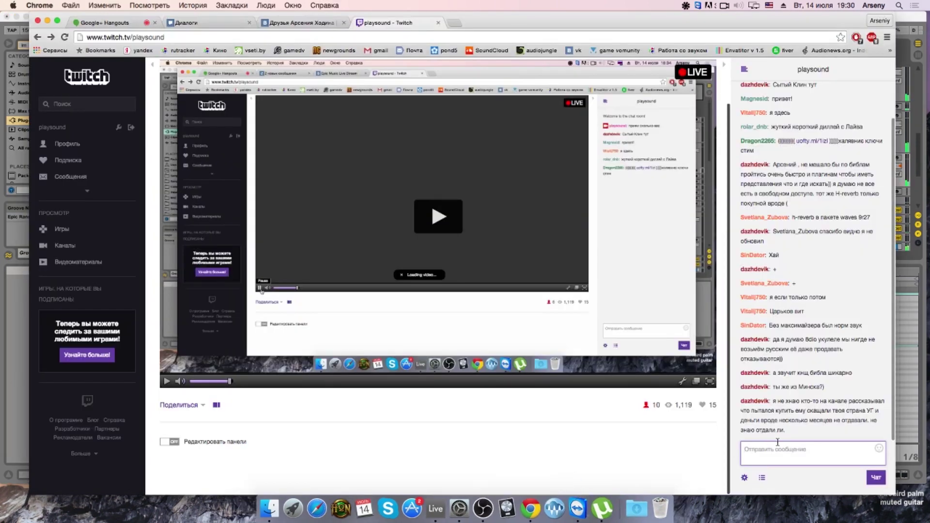
pyautogui.click(205, 23)
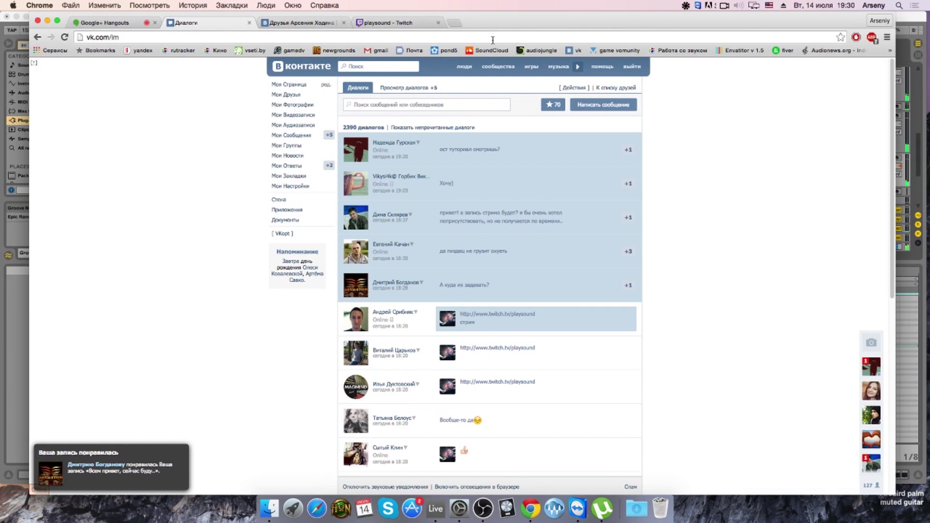
# Step: Switch back to Live and save the Live Set
pyautogui.click(438, 506)
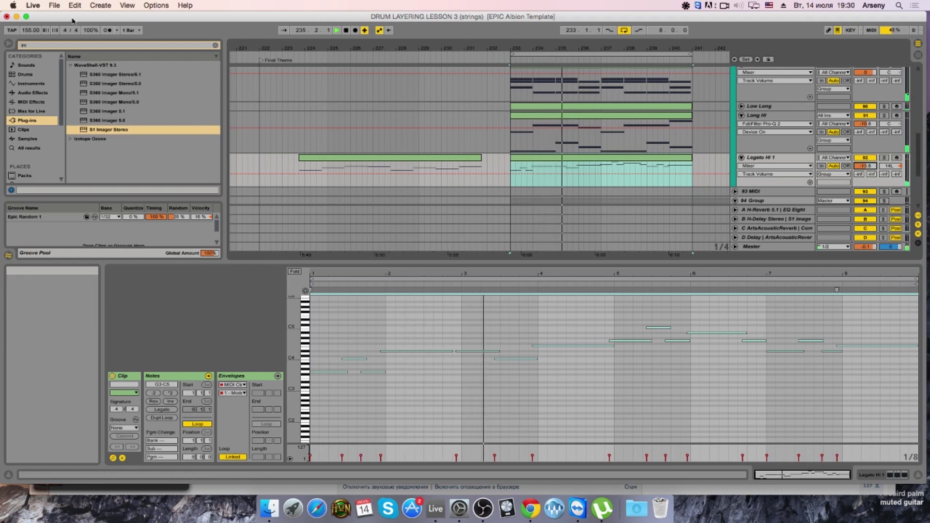
pyautogui.click(54, 5)
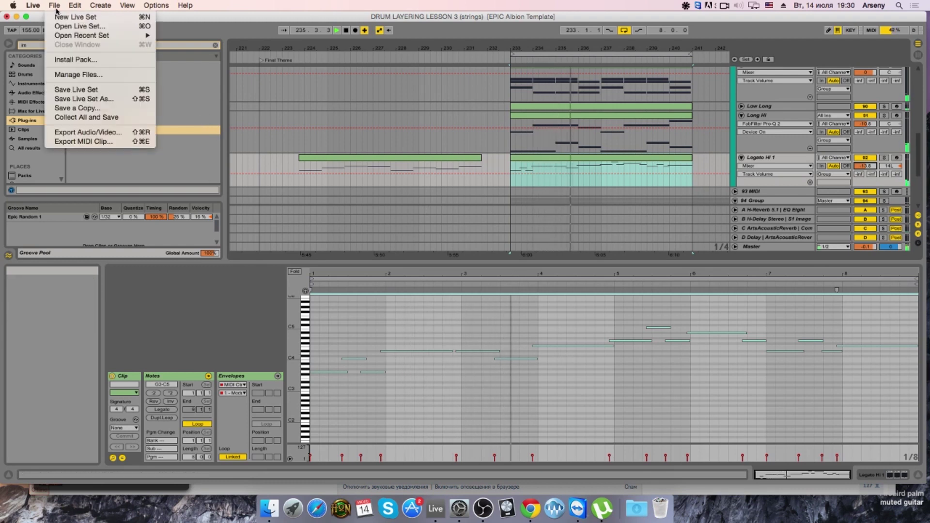
pyautogui.click(81, 90)
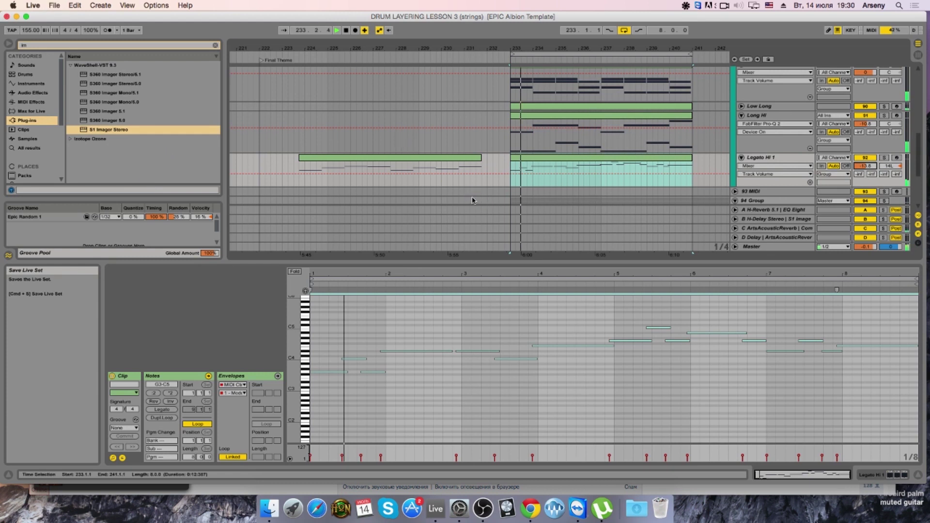
# Step: Select and copy all melody notes of the Legato Hi 1 clip at bar 233
pyautogui.scroll(5, 646, 154)
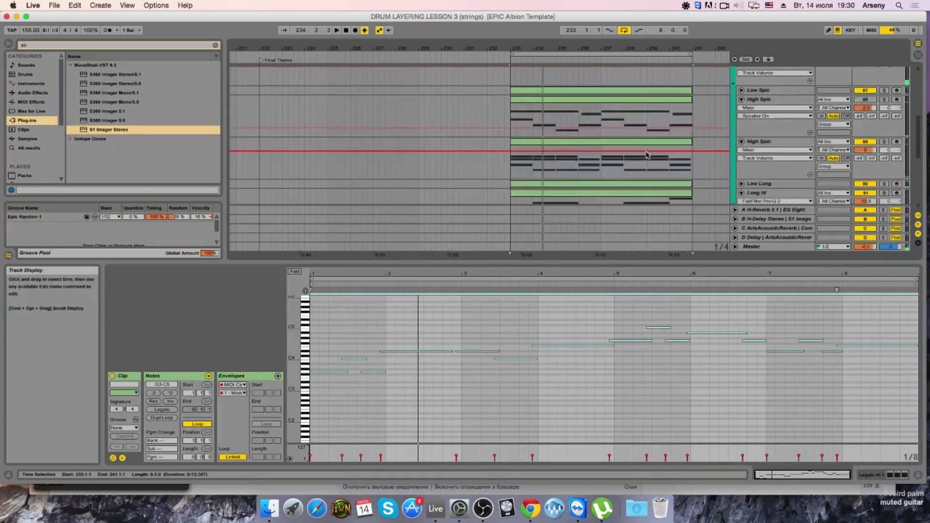
pyautogui.scroll(-4, 646, 154)
pyautogui.click(616, 130)
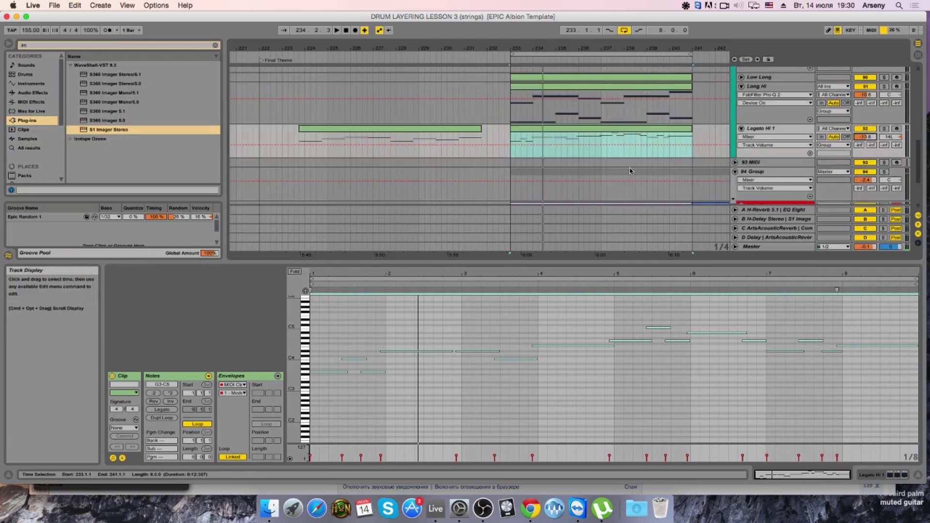
pyautogui.click(602, 405)
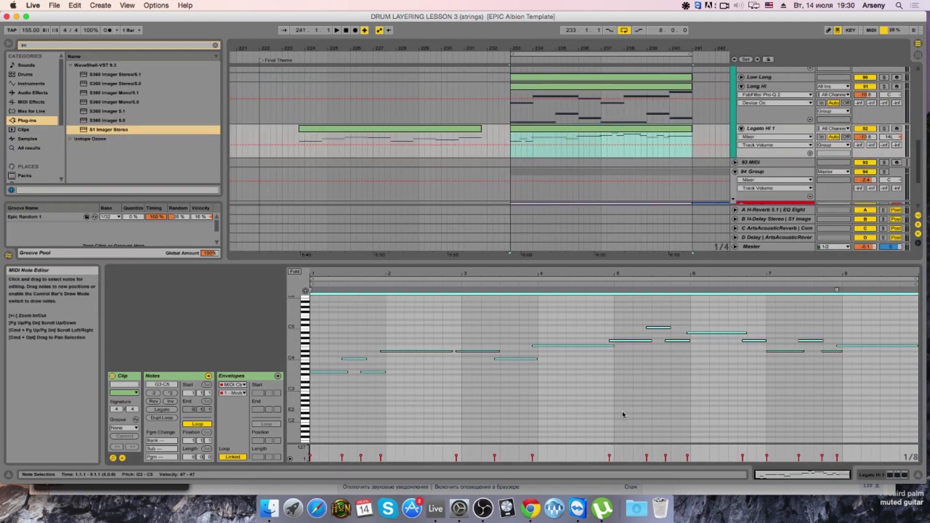
# Step: In the Piano clip of the OTHER group, transpose the upper notes of clip bars 9-16 up to D#5-C7 and save the Live Set
pyautogui.scroll(6, 633, 109)
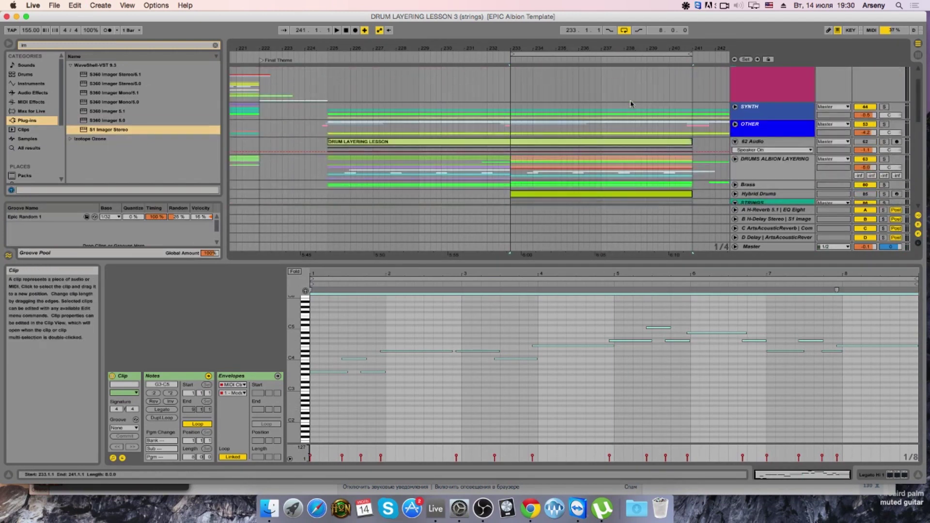
pyautogui.click(735, 116)
pyautogui.scroll(-3, 684, 105)
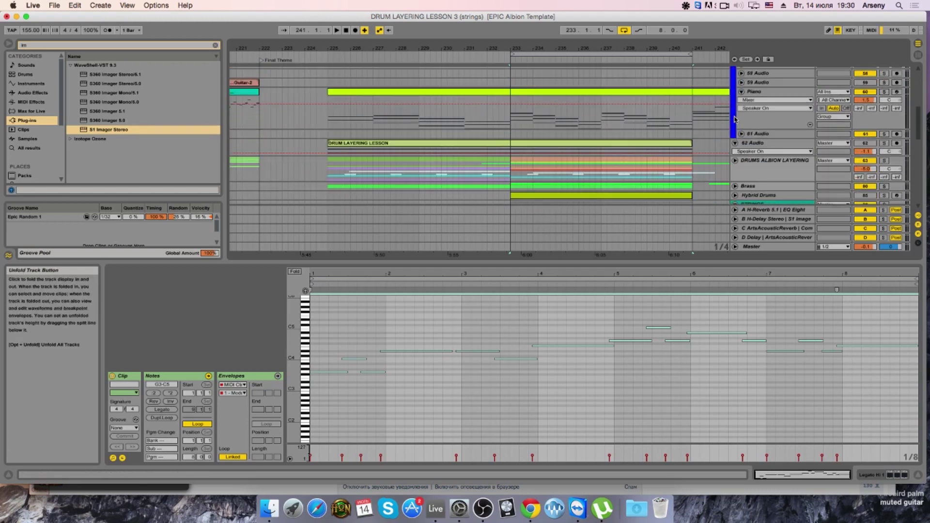
pyautogui.click(683, 105)
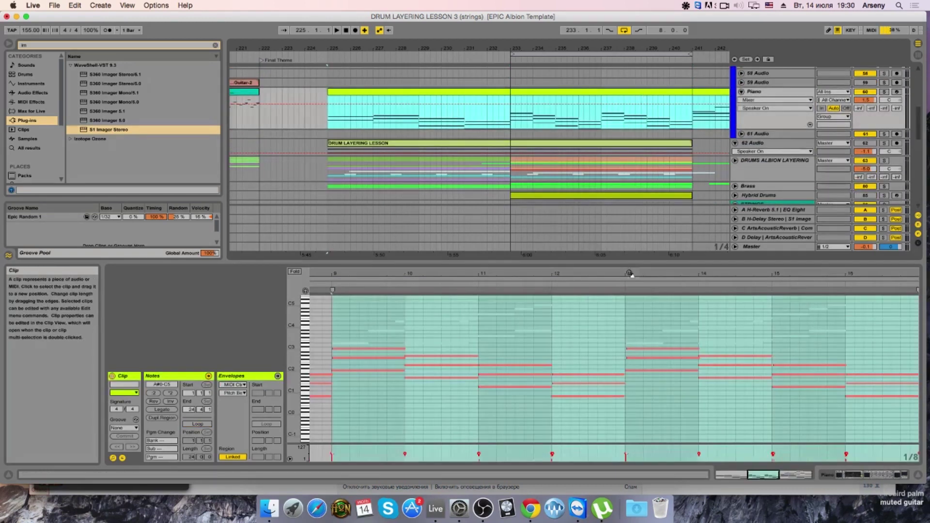
pyautogui.moveTo(883, 312); pyautogui.dragTo(317, 355)
pyautogui.hotkey('shift', 'Up')
pyautogui.hotkey('shift', 'Up')
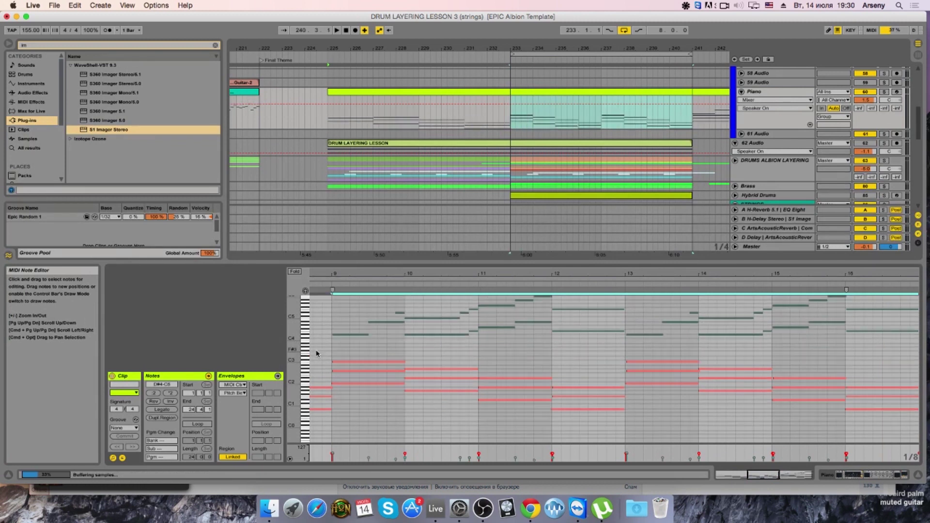
pyautogui.click(54, 6)
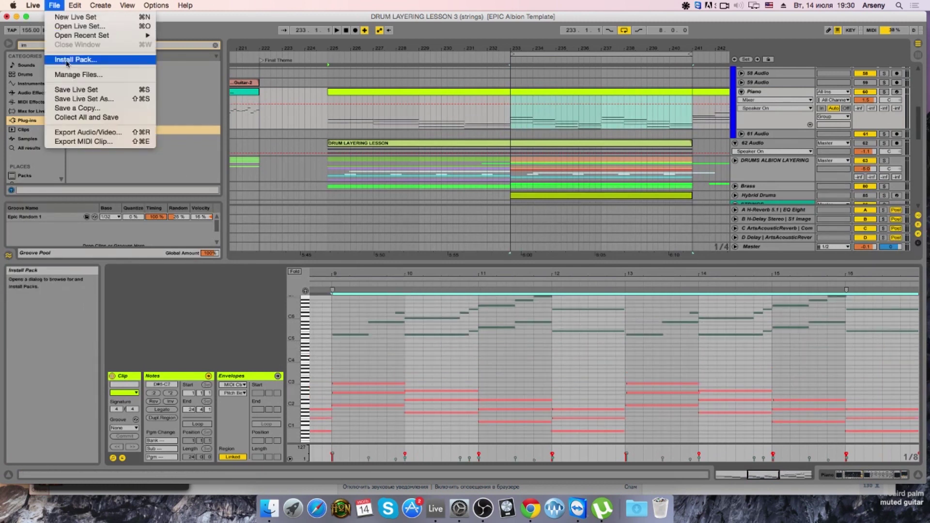
pyautogui.click(73, 92)
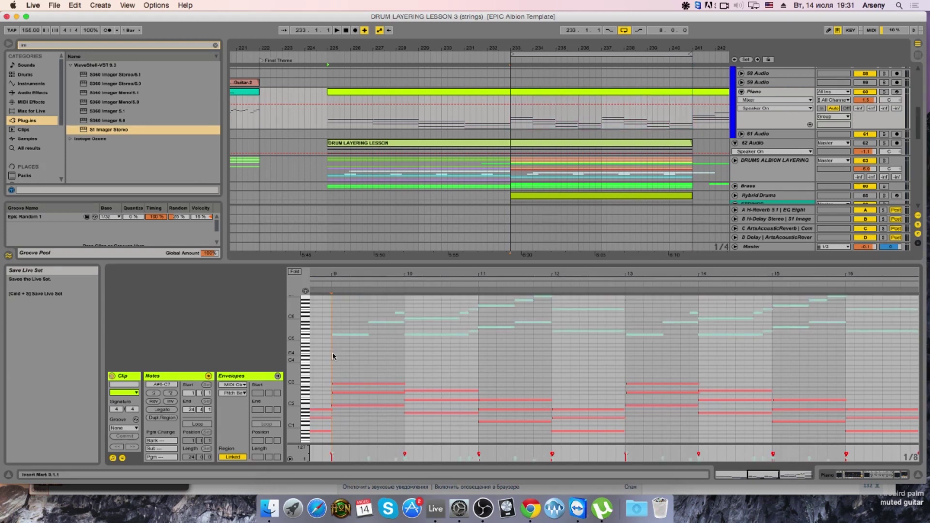
# Step: Paste the copied melody at bar 9 of the Piano clip, solo the Piano track and audition it around bar 233
pyautogui.click(332, 354)
pyautogui.press('super+v')
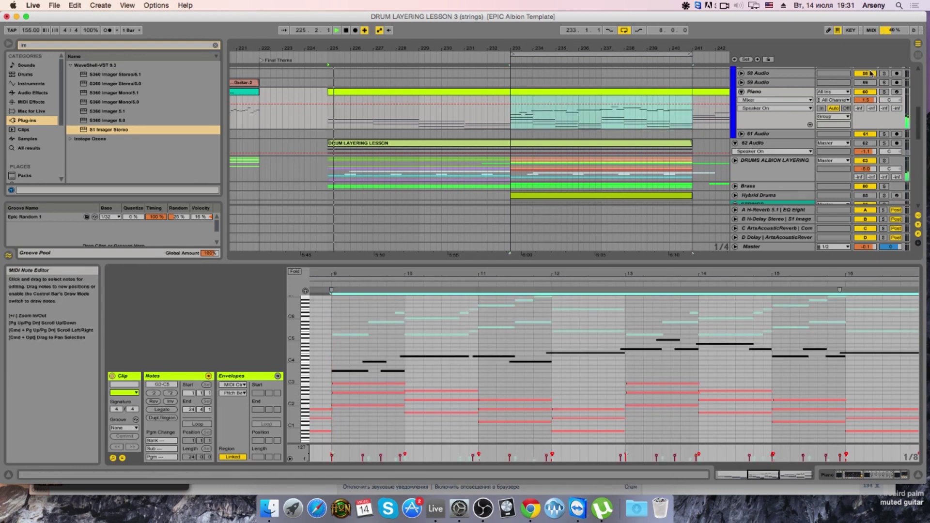
pyautogui.click(884, 92)
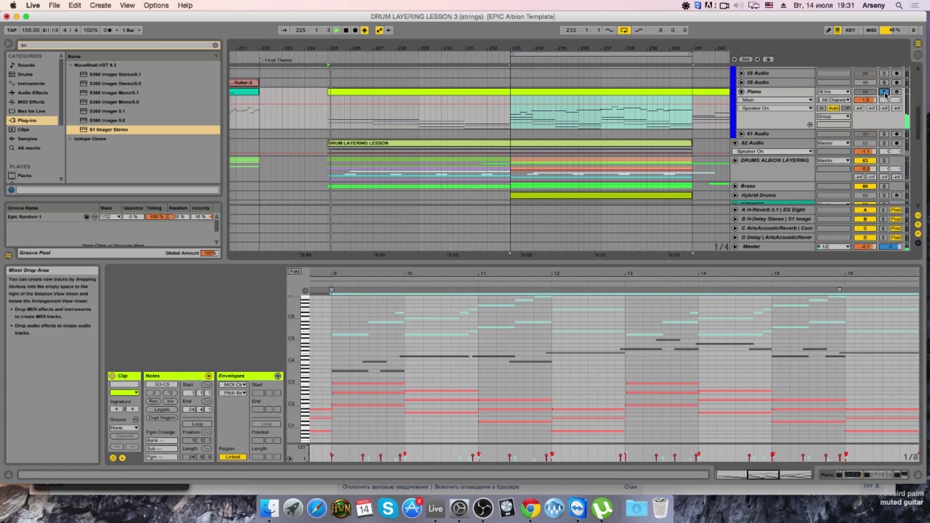
pyautogui.click(506, 115)
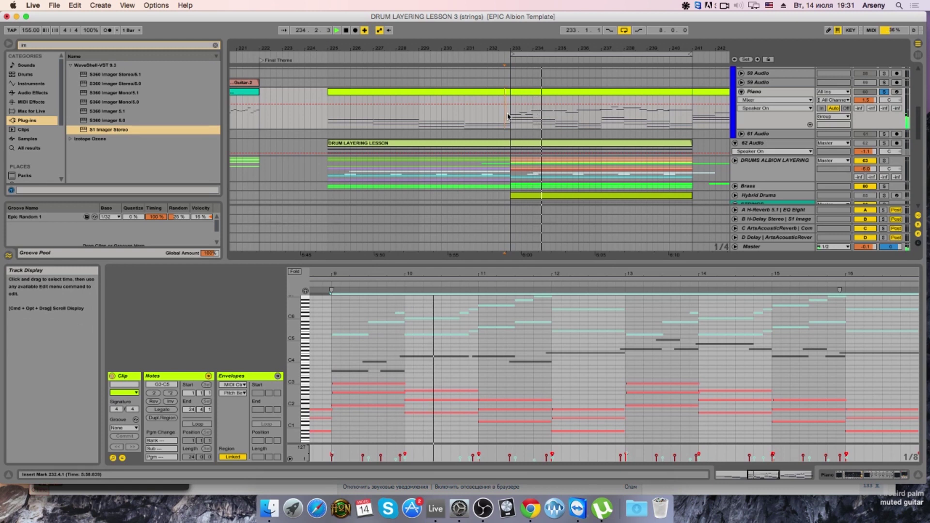
pyautogui.press('space')
# Step: Try to quantize the pasted melody notes with the current quantization settings
pyautogui.rightClick(609, 364)
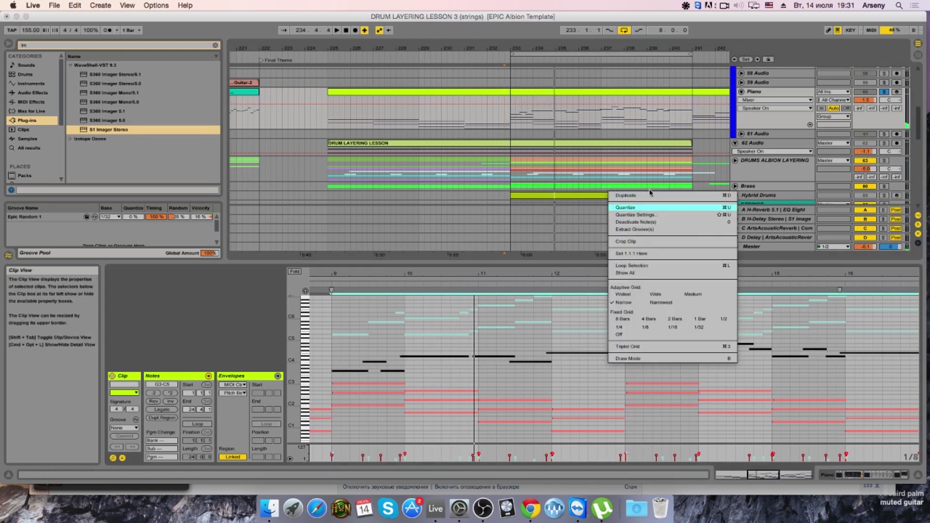
pyautogui.click(628, 207)
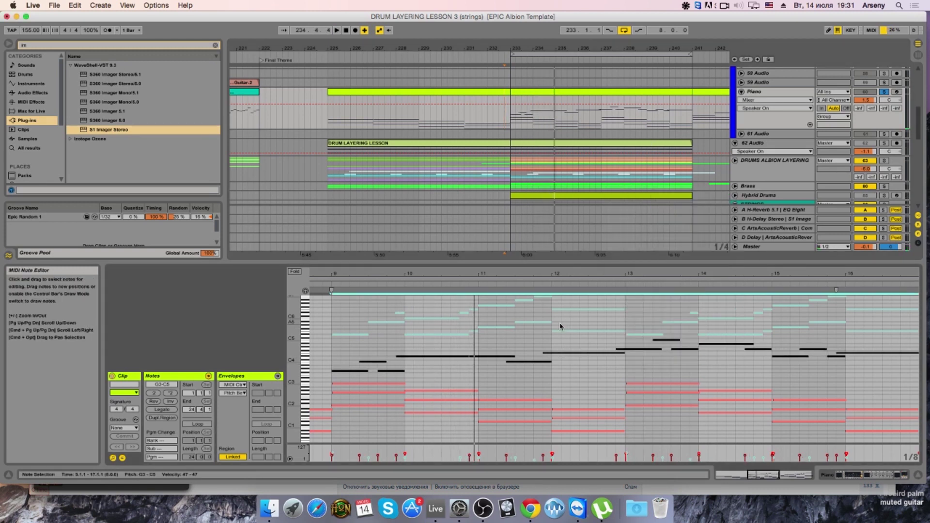
pyautogui.rightClick(539, 375)
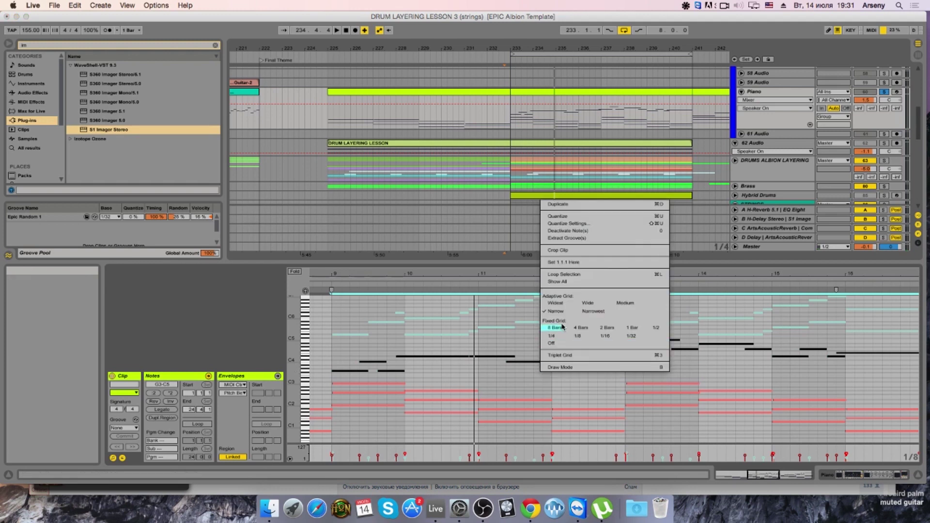
pyautogui.click(562, 328)
# Step: Quantize the start and end of the pasted Piano melody notes to 1/4 at 100 % and play the part
pyautogui.rightClick(528, 347)
pyautogui.click(561, 371)
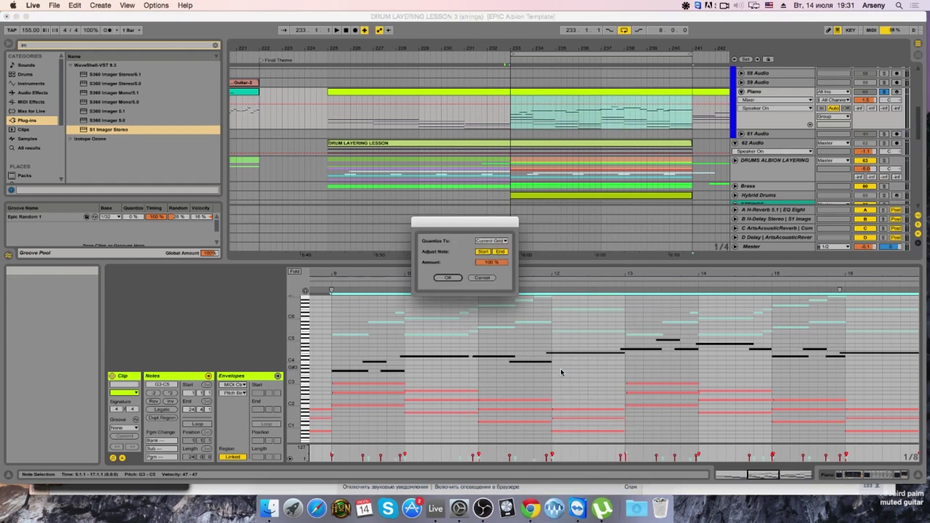
pyautogui.click(498, 241)
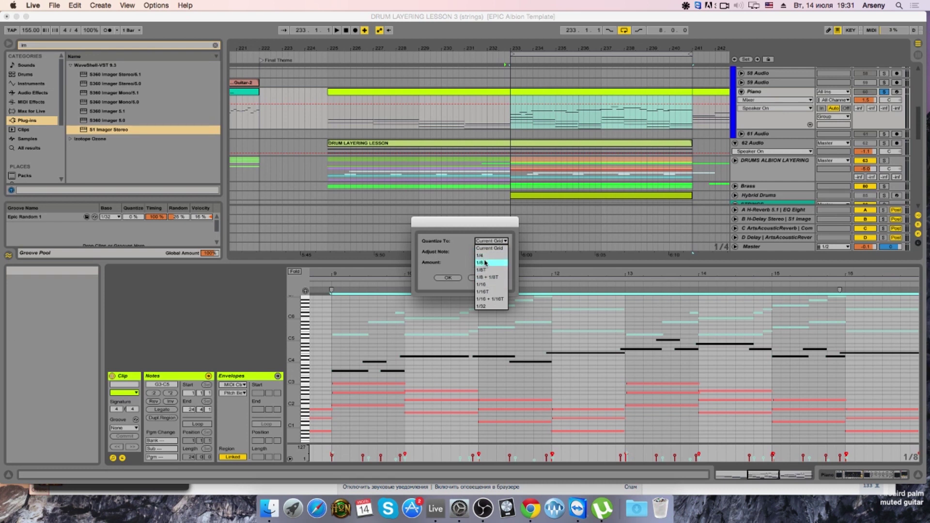
pyautogui.click(484, 255)
pyautogui.click(446, 278)
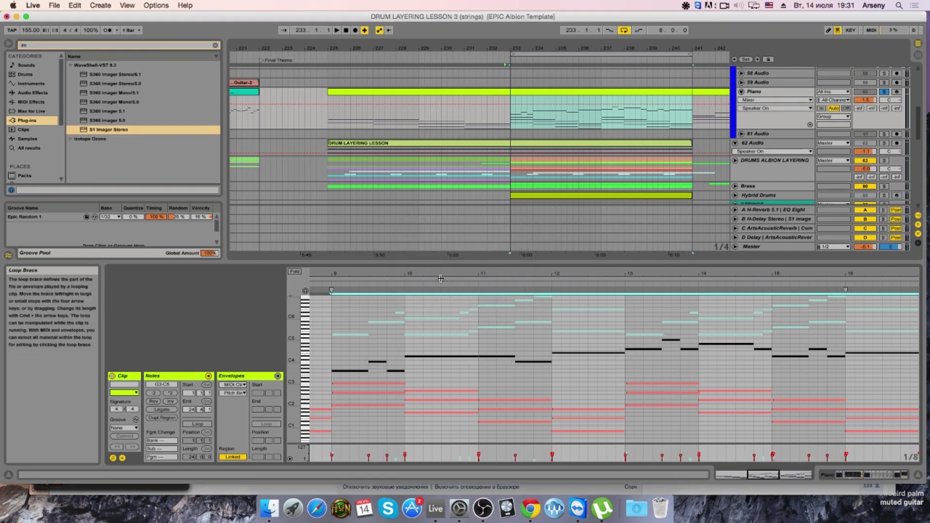
pyautogui.press('space')
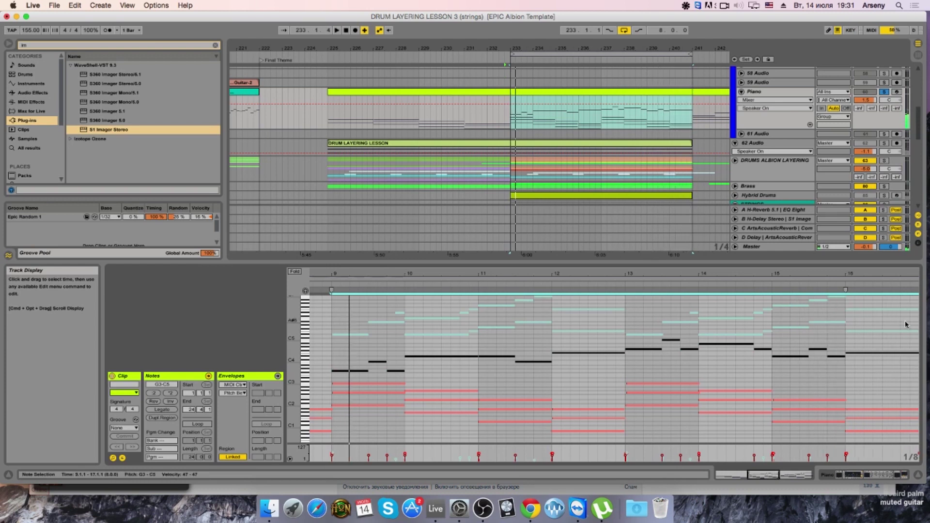
# Step: Shorten the last melody note F4 in bar 16 to end at 16.3.1 and add a D4 note filling the rest of the bar
pyautogui.click(911, 376)
pyautogui.moveTo(847, 352); pyautogui.dragTo(900, 353)
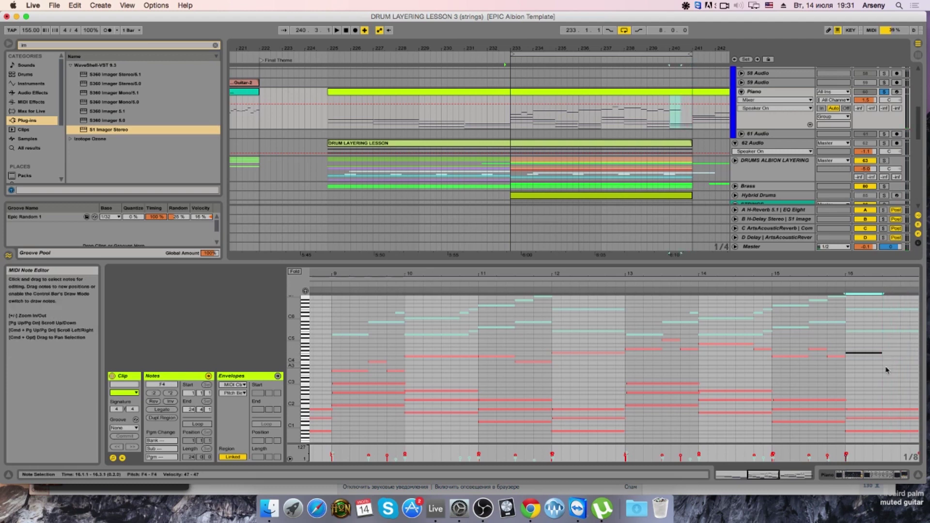
pyautogui.doubleClick(885, 368)
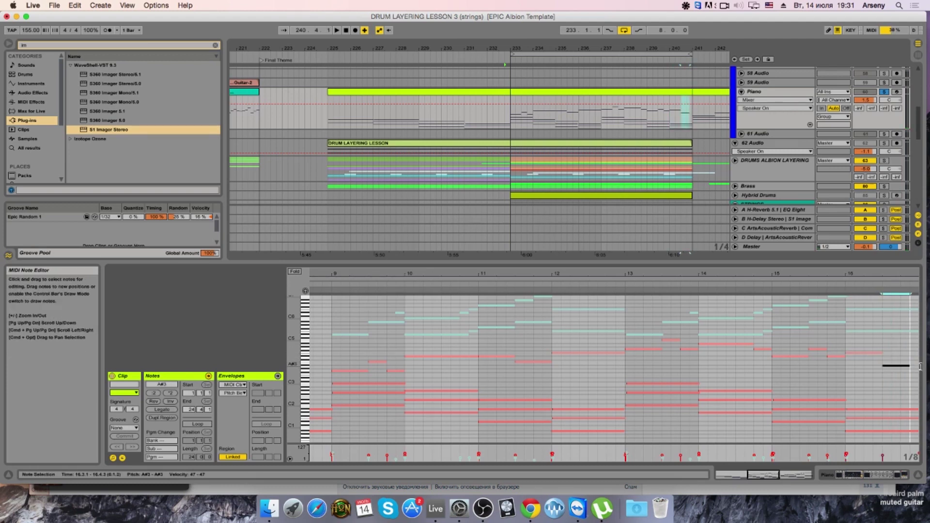
pyautogui.moveTo(920, 366); pyautogui.dragTo(906, 366)
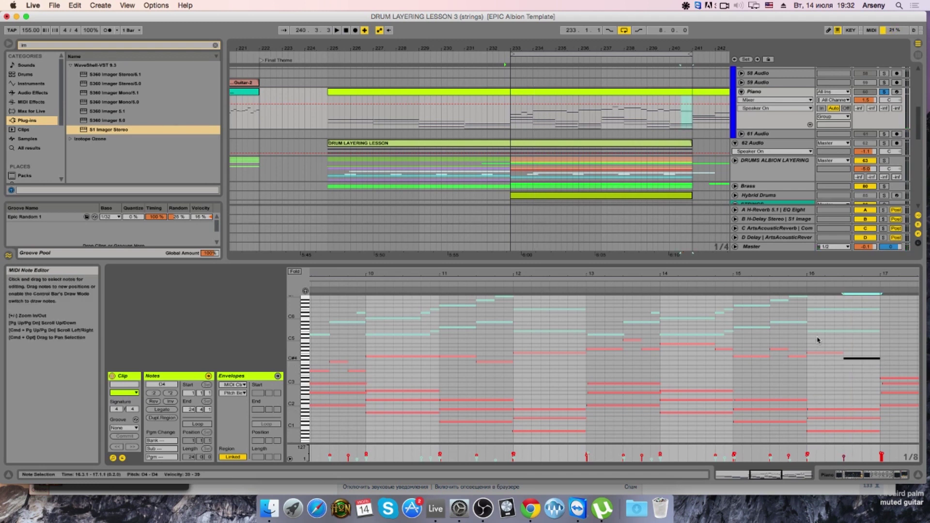
# Step: Play the melody's ending and lower the note starting at 16.3.1 to A#3
pyautogui.click(802, 283)
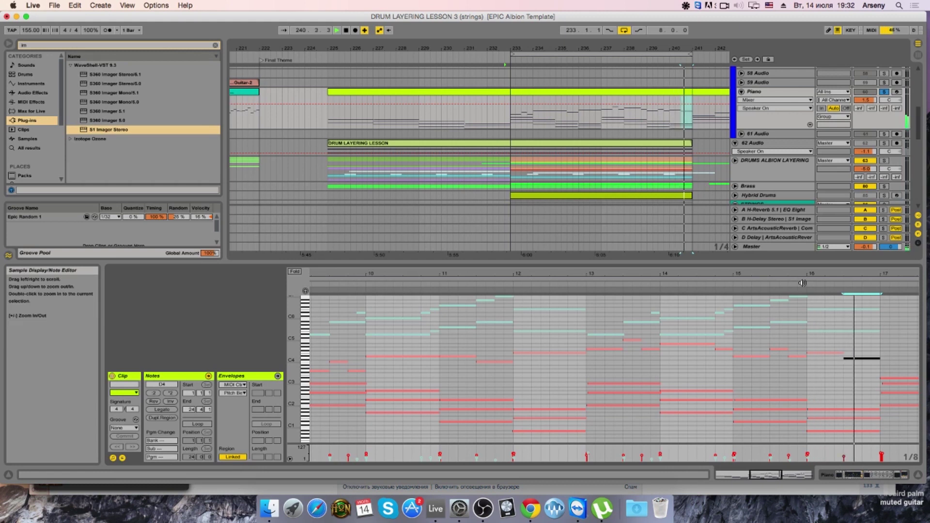
pyautogui.press('space')
pyautogui.moveTo(861, 358); pyautogui.dragTo(864, 364)
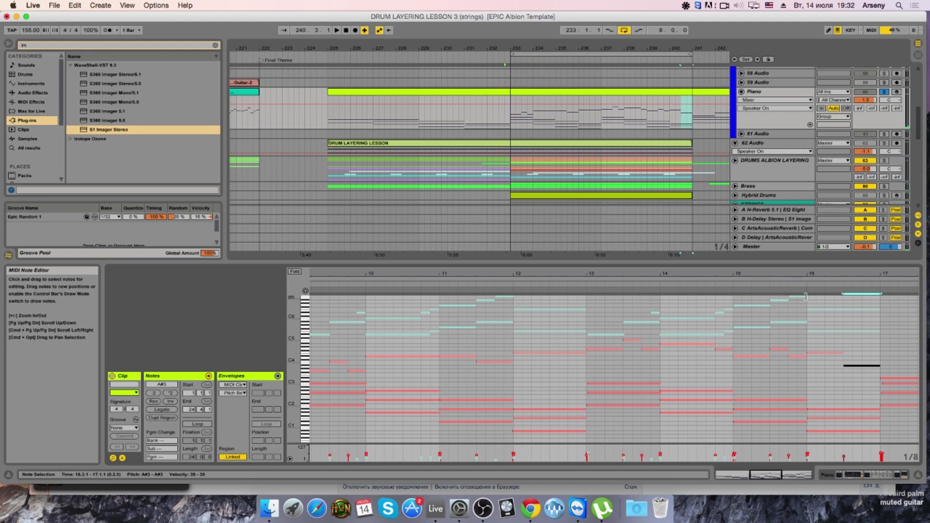
# Step: Audition the ending, set the A#3 note's velocity to 43, add a short D4 note at 16.4.3 and play again
pyautogui.click(723, 284)
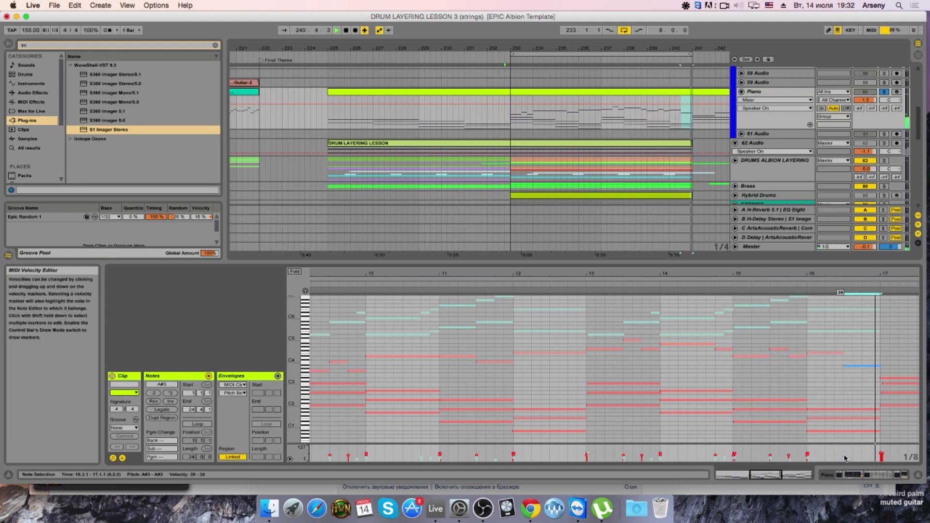
pyautogui.moveTo(882, 456); pyautogui.dragTo(881, 455)
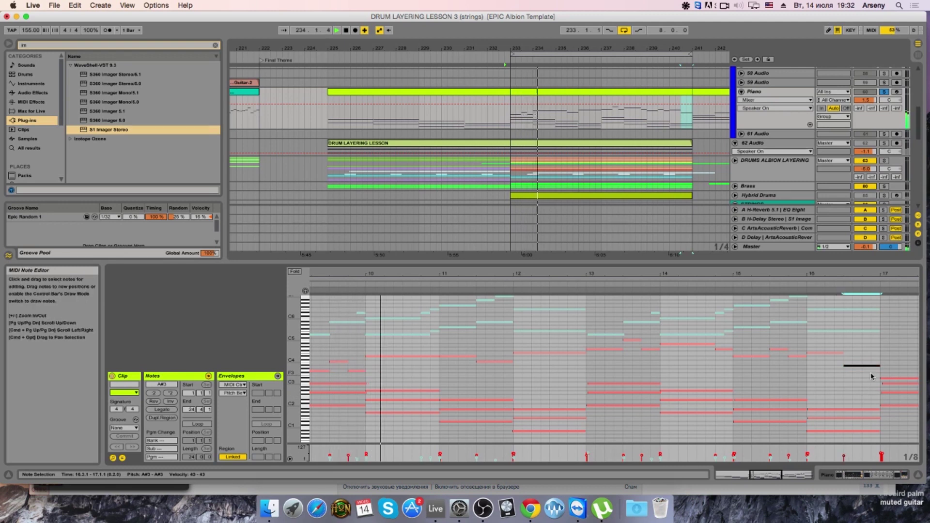
pyautogui.moveTo(877, 366); pyautogui.dragTo(873, 363)
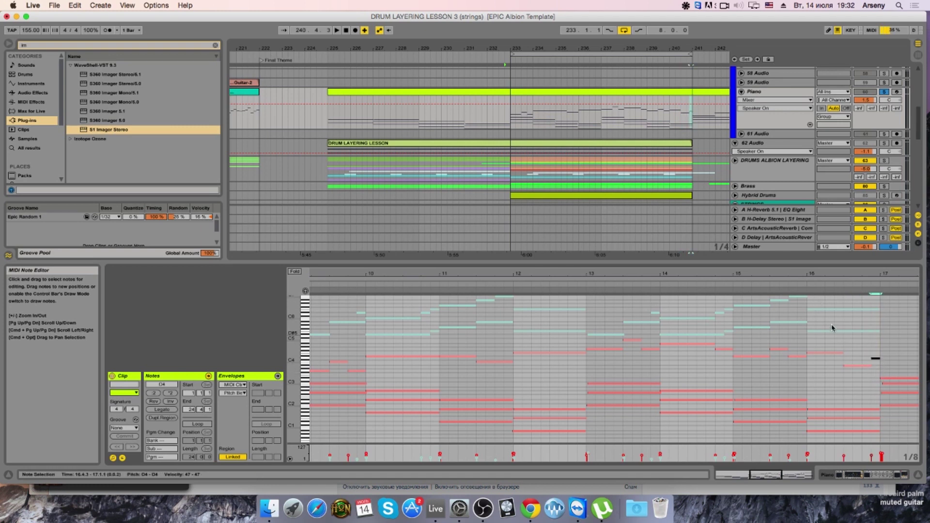
pyautogui.click(803, 284)
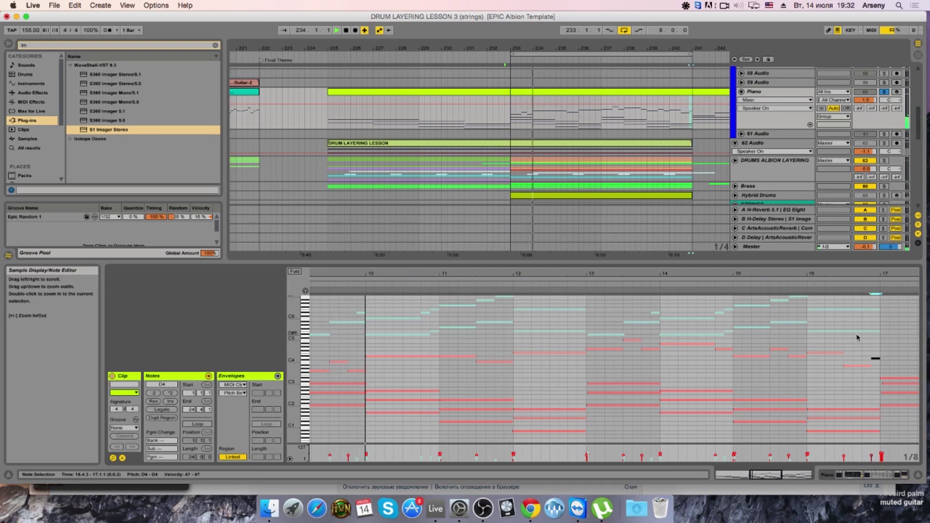
# Step: Extend the short D4 note in the Piano clip back to 16.4.1 and lower it to G#3
pyautogui.moveTo(871, 358); pyautogui.dragTo(861, 359)
pyautogui.click(802, 285)
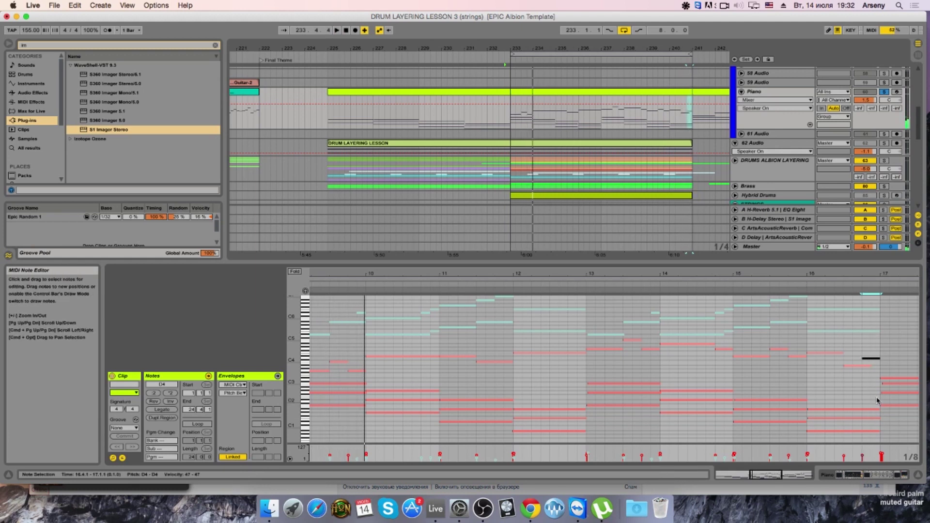
pyautogui.press('space')
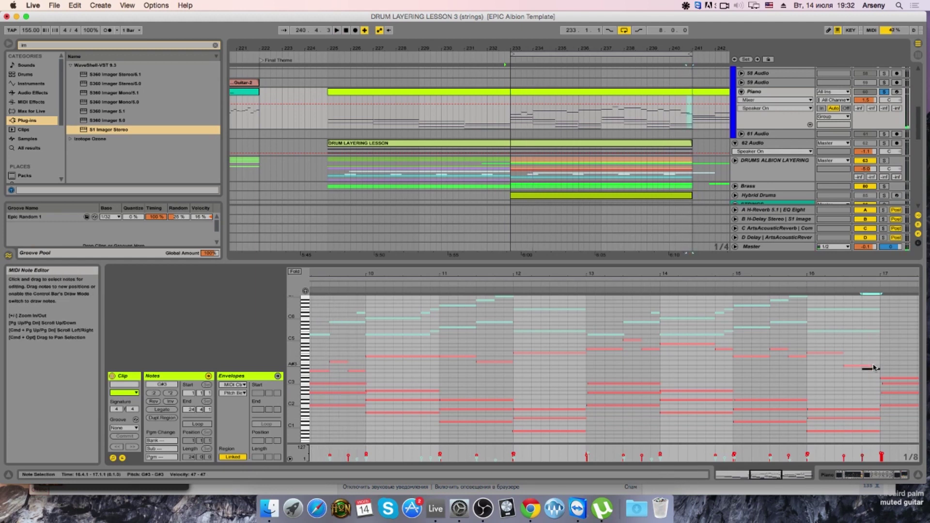
# Step: Play the piano melody's new ending, continue playback and unsolo the Piano track
pyautogui.click(833, 284)
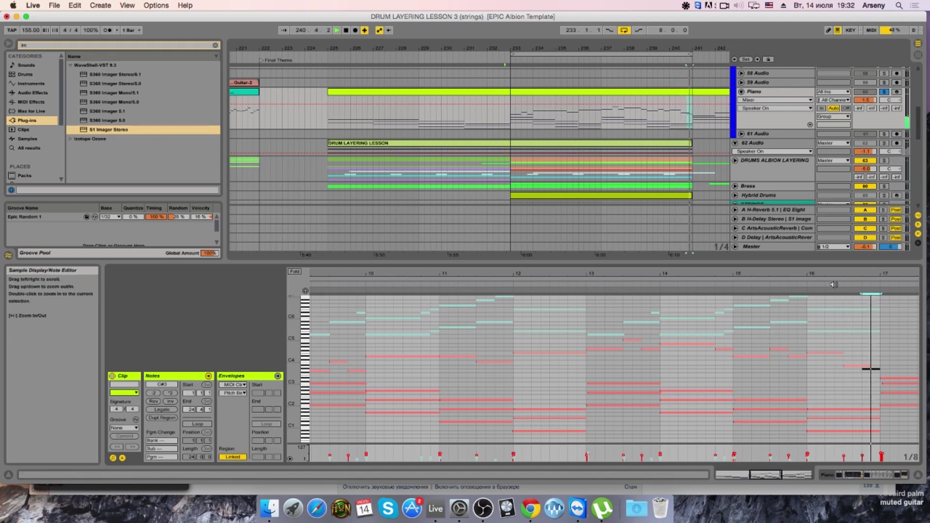
pyautogui.press('space')
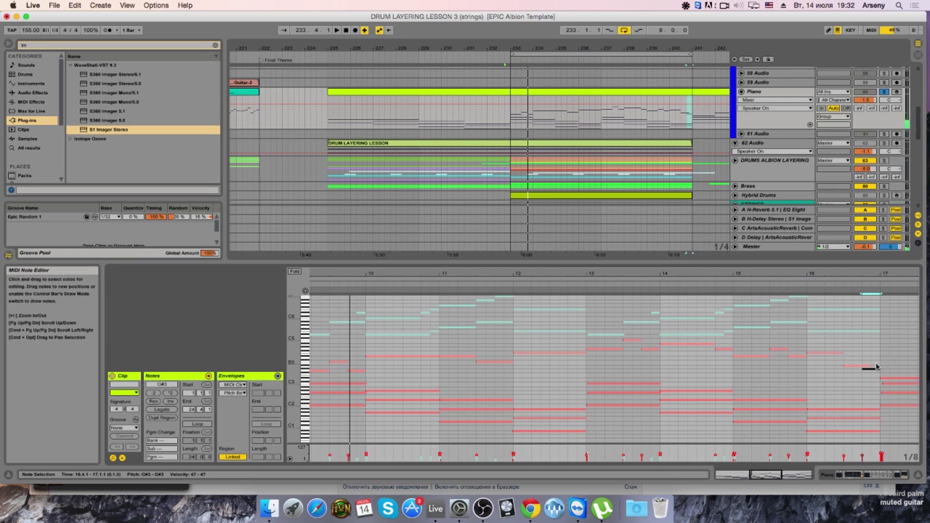
pyautogui.click(876, 370)
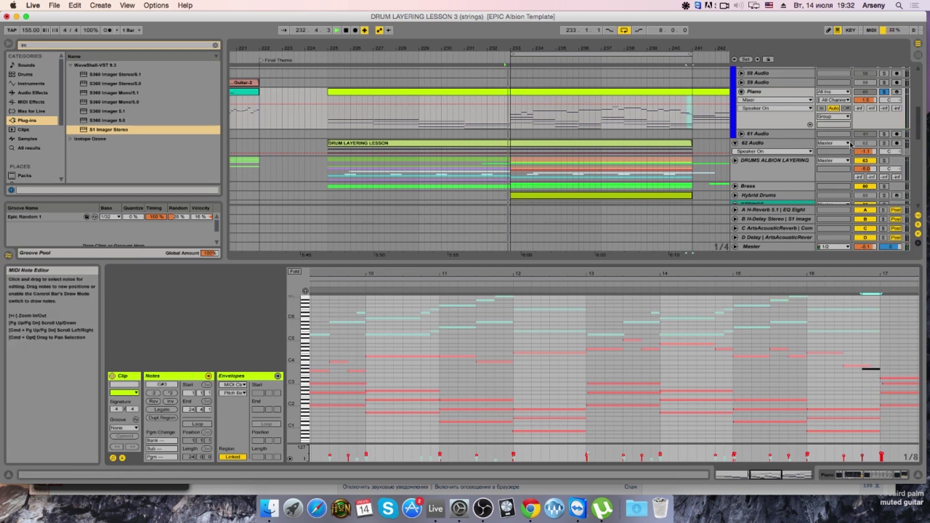
pyautogui.click(883, 92)
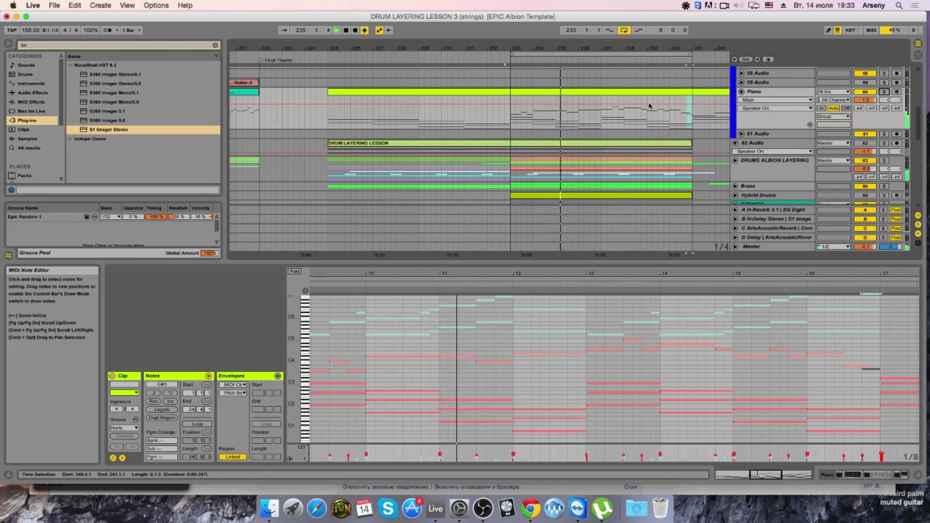
# Step: In the upper Solo Brass clip, shorten the last F3 to end at 8.3.1 and add an A#2 note filling the rest of the bar
pyautogui.scroll(-5, 683, 151)
pyautogui.scroll(-10, 683, 150)
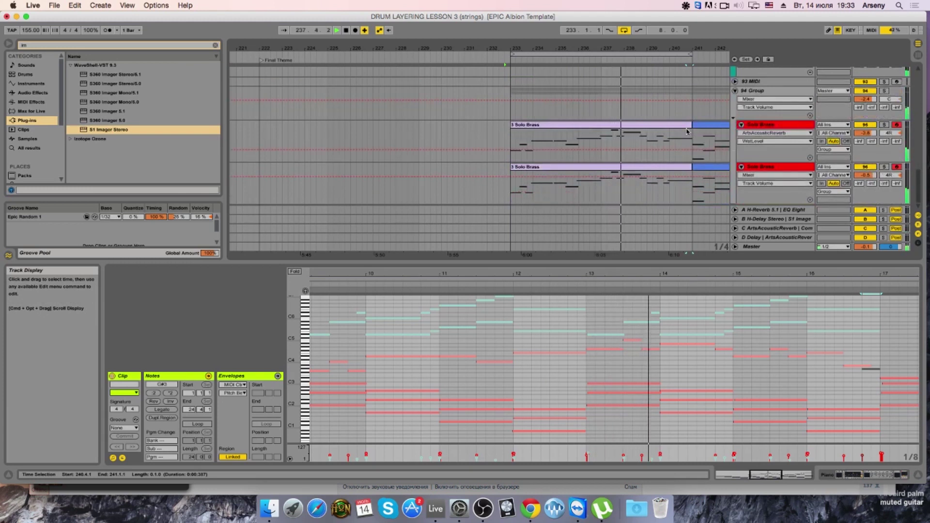
pyautogui.doubleClick(684, 148)
pyautogui.click(878, 381)
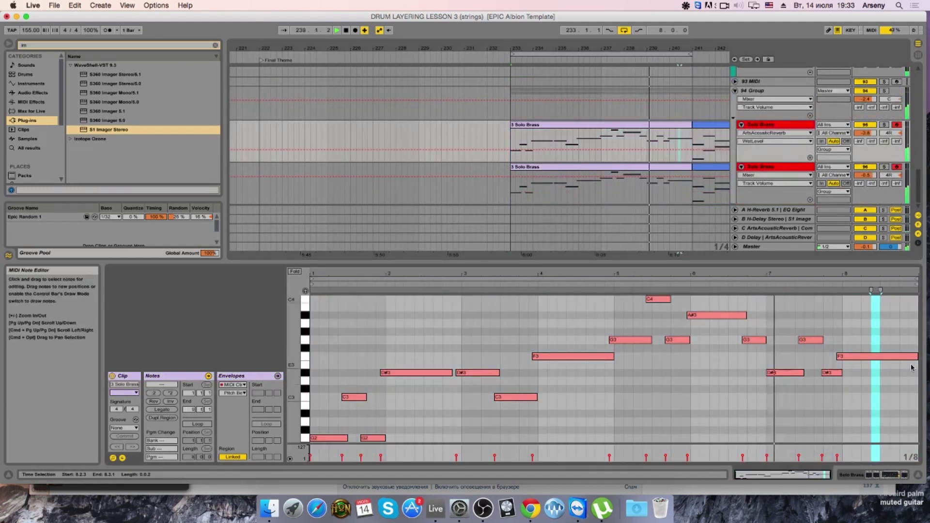
pyautogui.click(876, 356)
pyautogui.moveTo(916, 356); pyautogui.dragTo(880, 356)
pyautogui.doubleClick(884, 413)
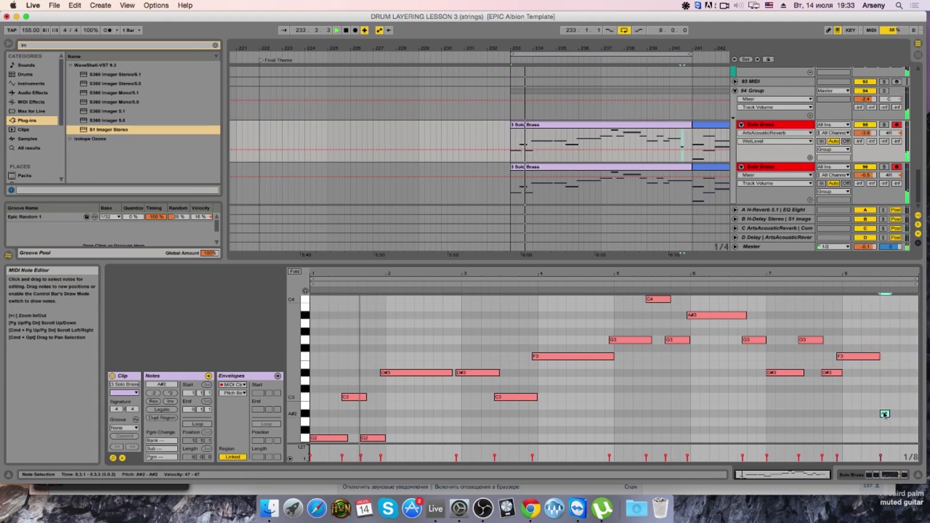
pyautogui.moveTo(889, 413); pyautogui.dragTo(916, 413)
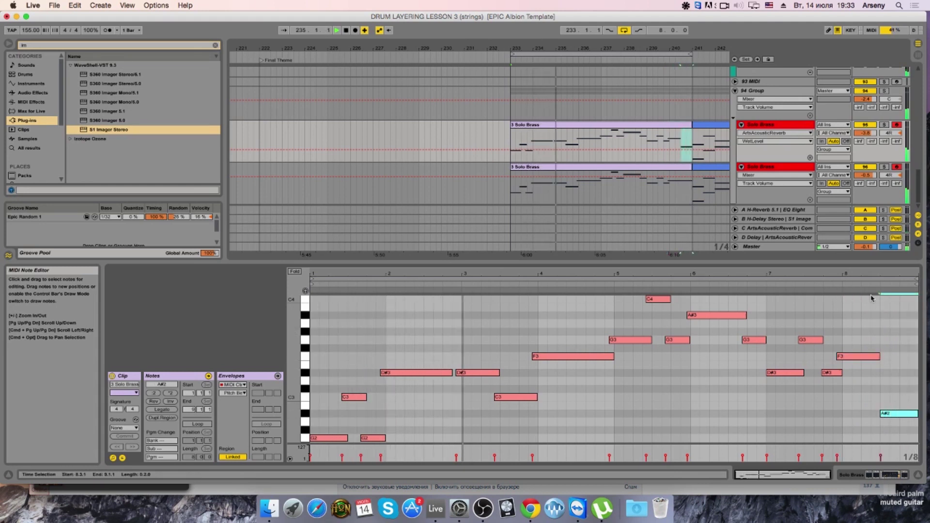
pyautogui.doubleClick(861, 272)
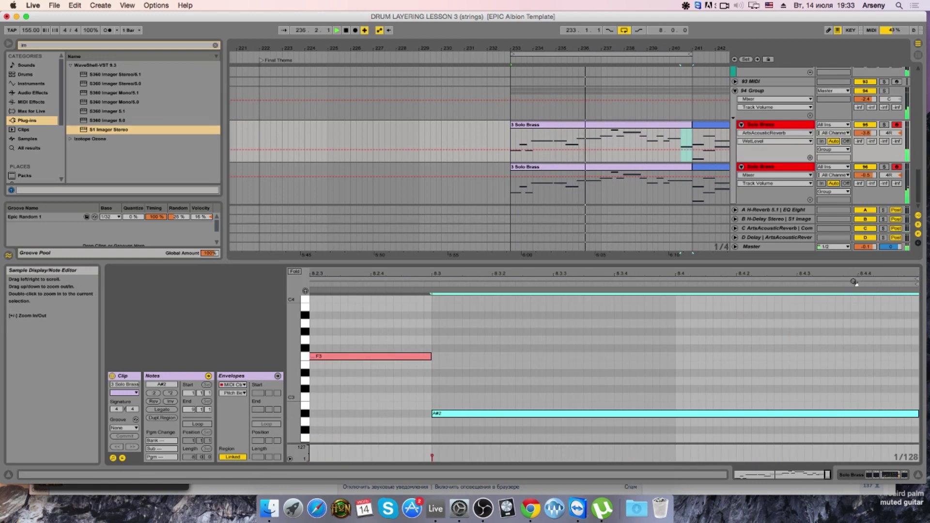
pyautogui.moveTo(738, 273); pyautogui.dragTo(707, 203)
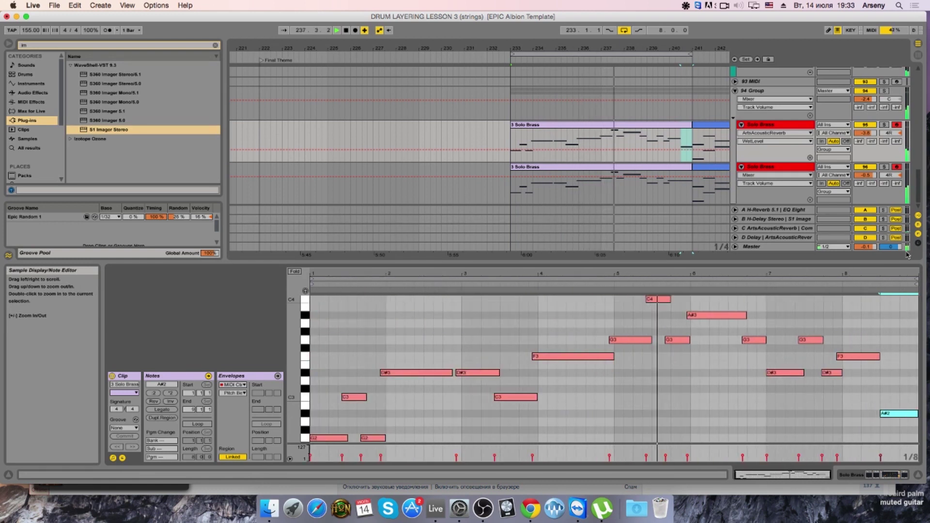
# Step: Show the lower Solo Brass clip's notes, shorten the last F3 in bar 16 and add an A#2 note filling the rest of the bar
pyautogui.click(686, 170)
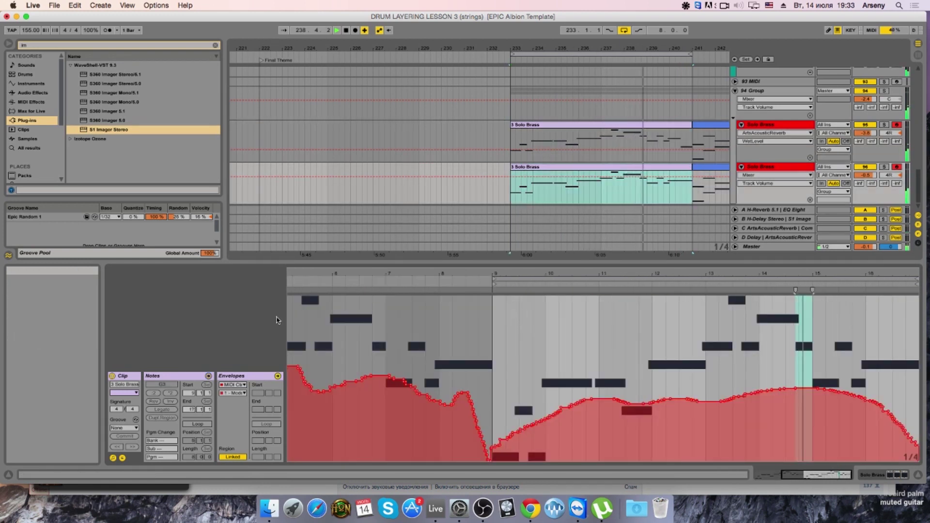
pyautogui.click(197, 377)
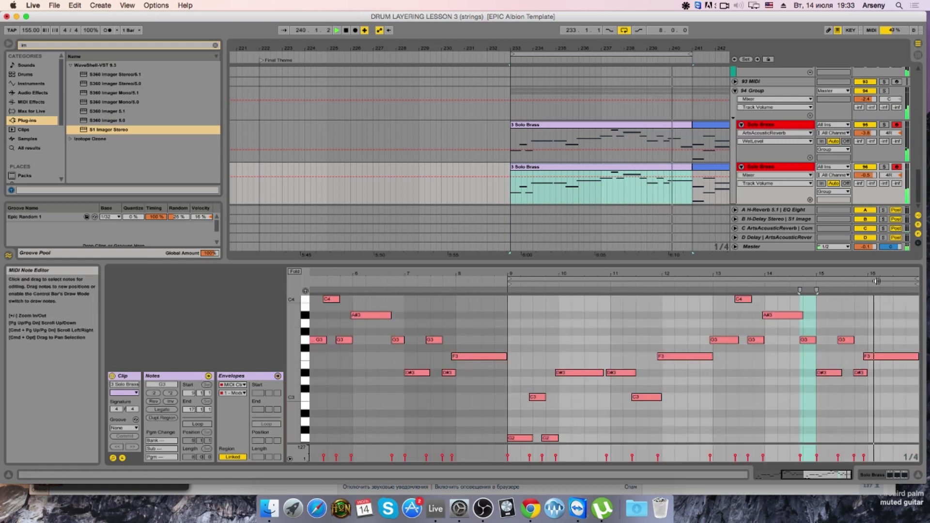
pyautogui.moveTo(871, 274); pyautogui.dragTo(869, 251)
pyautogui.moveTo(917, 357); pyautogui.dragTo(897, 392)
pyautogui.scroll(-2, 902, 363)
pyautogui.doubleClick(904, 390)
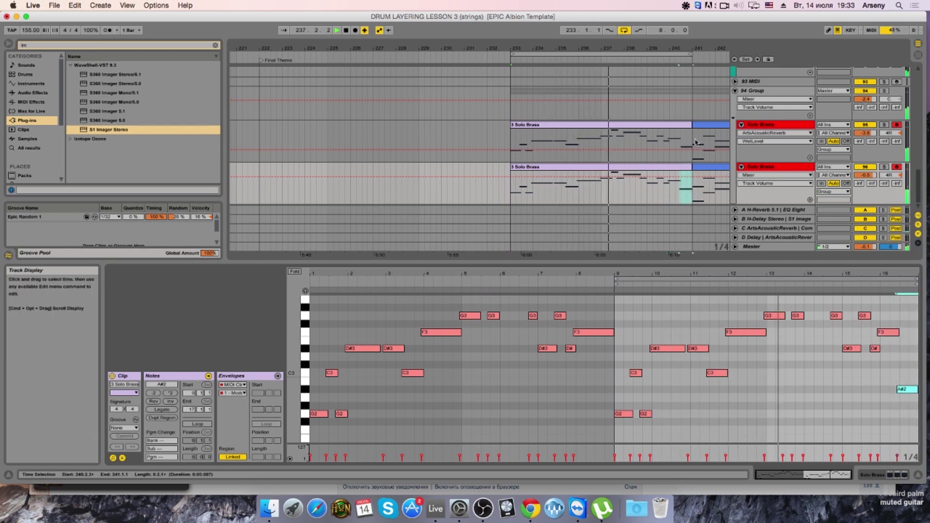
# Step: Start the upper Solo Brass clip's A#2 note slightly before 8.3.1, then solo the 94 Group and play it
pyautogui.press('Up')
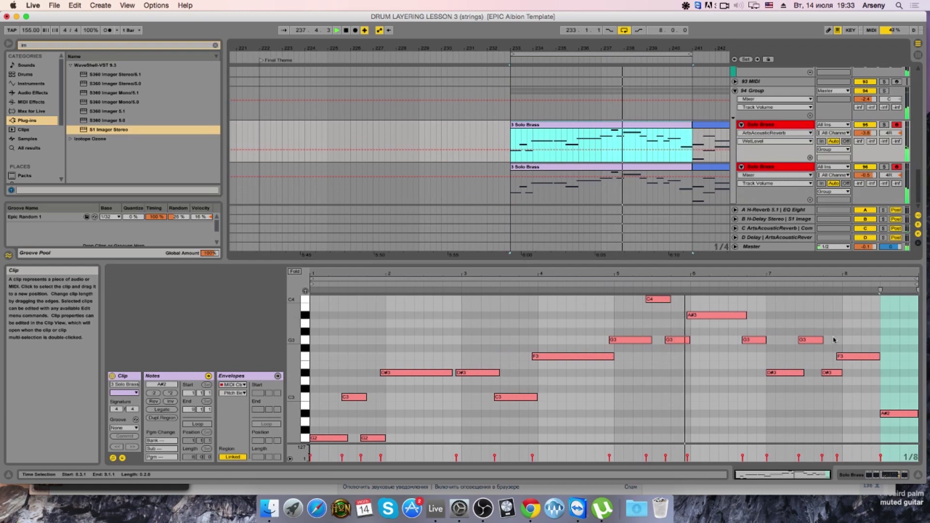
pyautogui.click(877, 414)
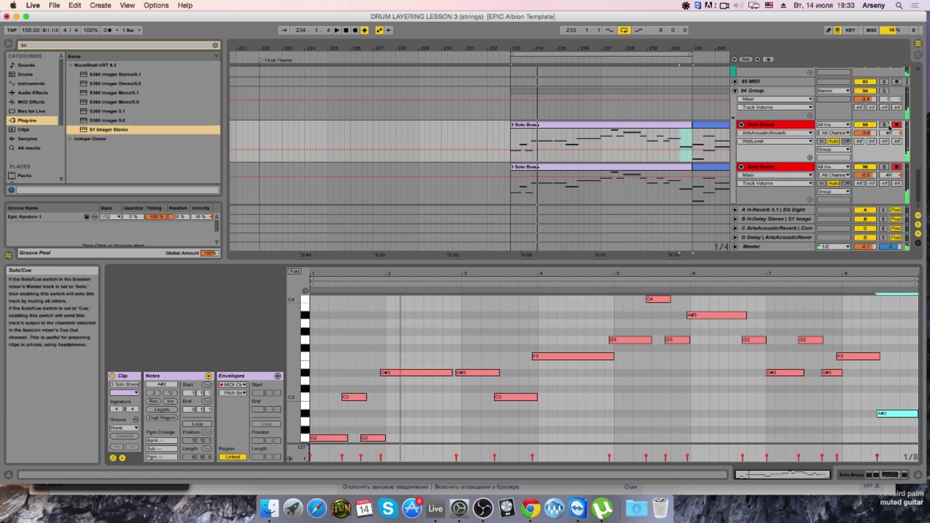
pyautogui.click(647, 174)
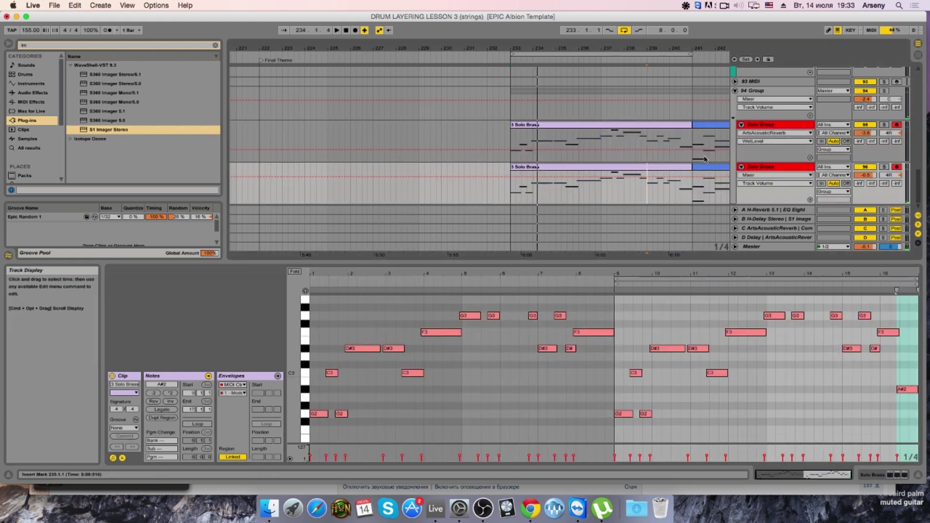
pyautogui.click(883, 90)
pyautogui.press('space')
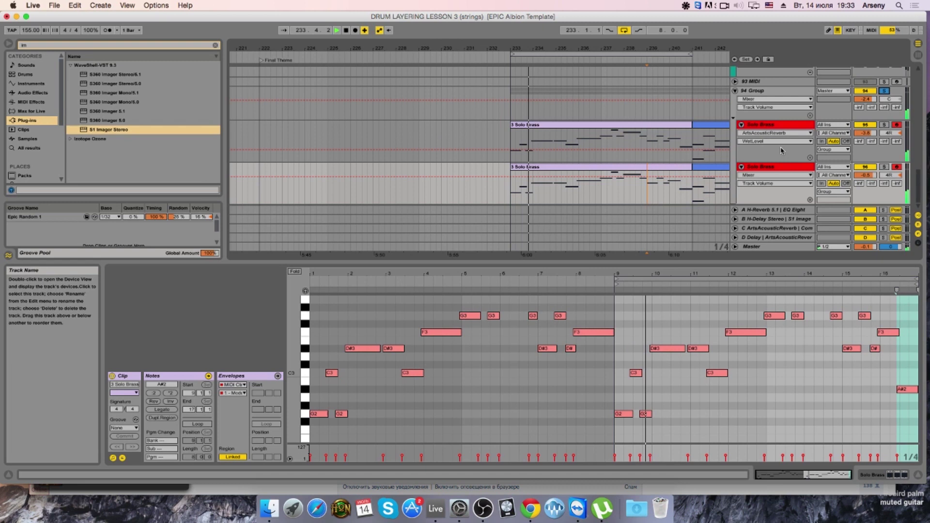
# Step: In the upper Solo Brass clip, shorten the closing A#2 note and add a G#2 note filling the rest of bar 8
pyautogui.click(868, 317)
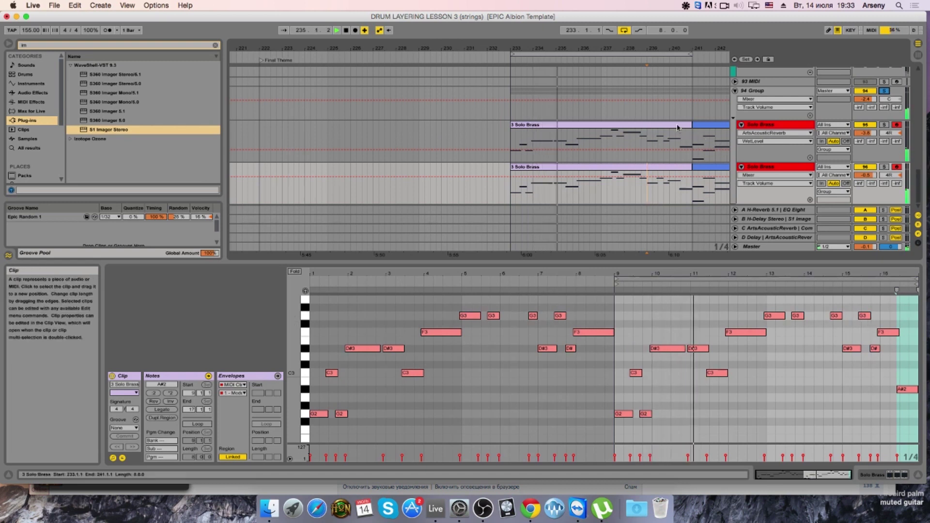
pyautogui.click(600, 125)
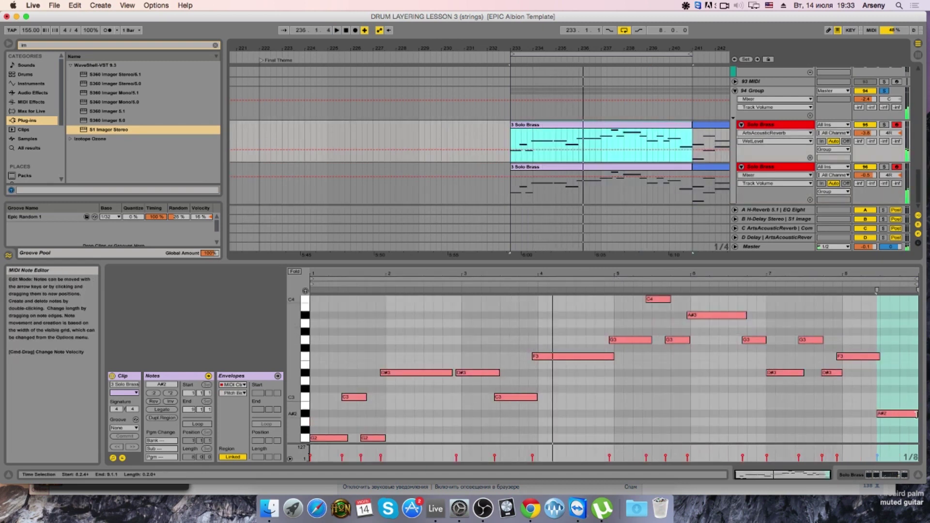
pyautogui.moveTo(917, 413); pyautogui.dragTo(908, 413)
pyautogui.doubleClick(903, 430)
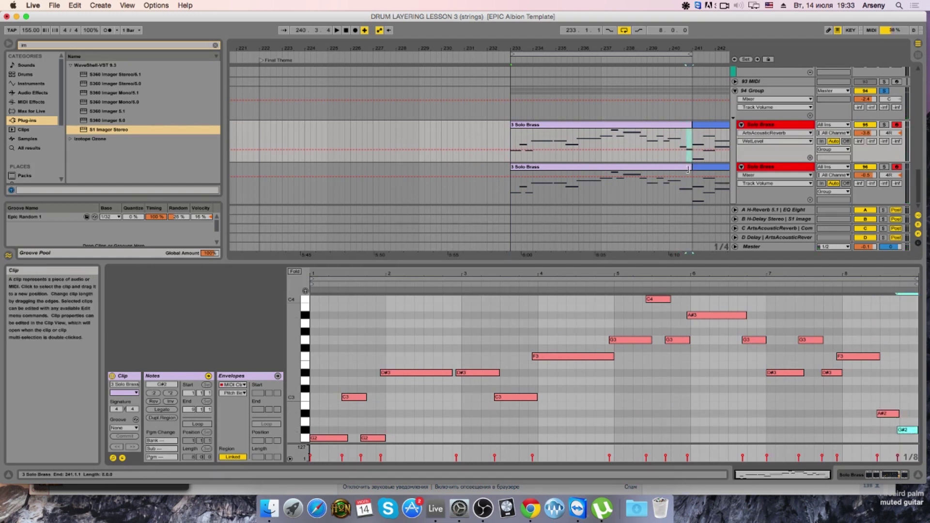
# Step: In the lower Solo Brass clip, shorten the closing A#2 note and add a G#2 note up to the end of bar 16
pyautogui.click(678, 186)
pyautogui.click(911, 409)
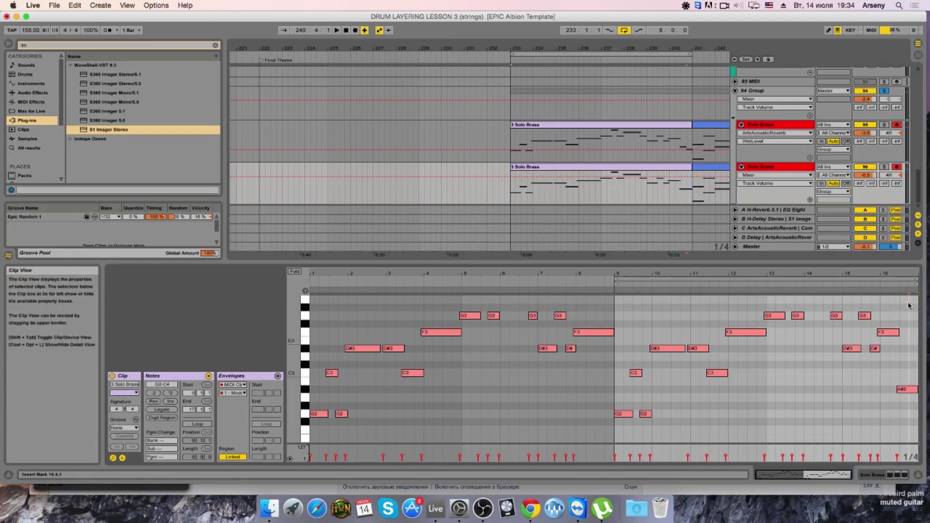
pyautogui.moveTo(910, 278); pyautogui.dragTo(911, 300)
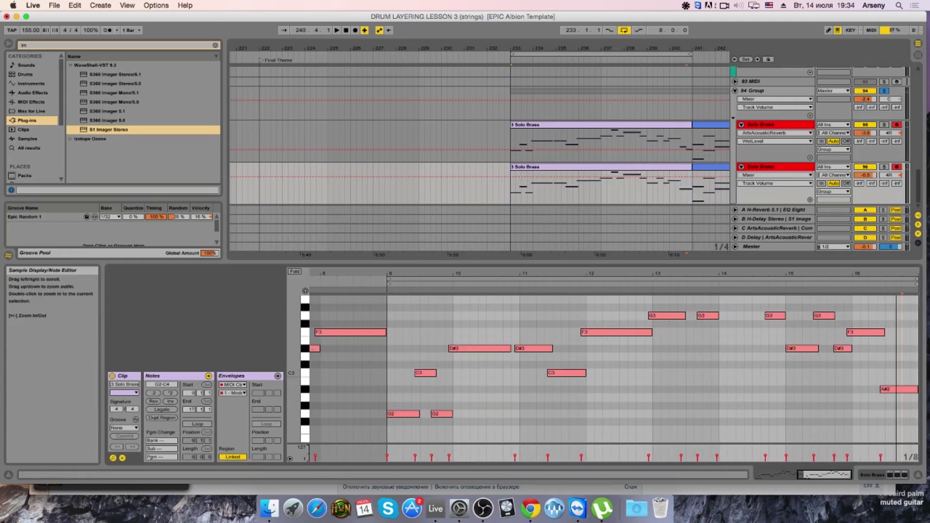
pyautogui.click(913, 390)
pyautogui.doubleClick(906, 406)
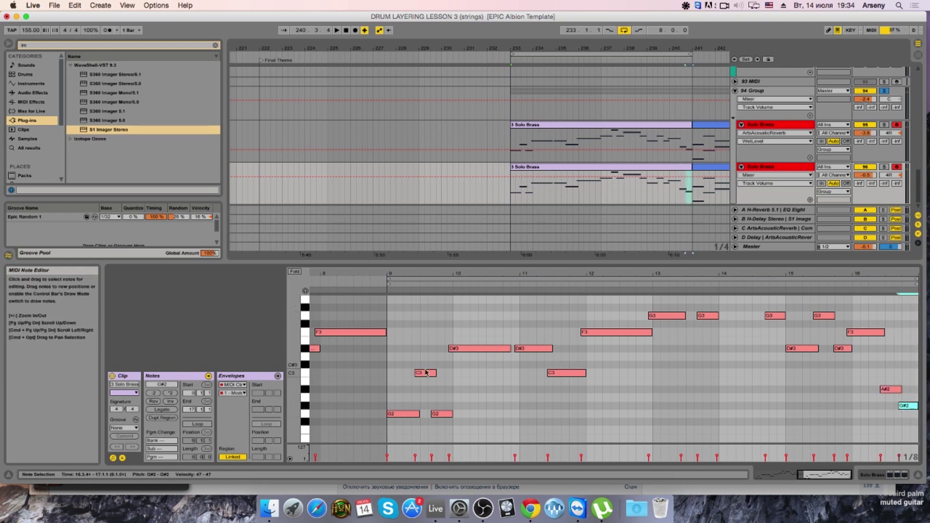
# Step: Show the lower Solo Brass clip's Modulation envelope and, in Draw Mode, redraw its falling end in bar 16 at a higher level
pyautogui.click(232, 393)
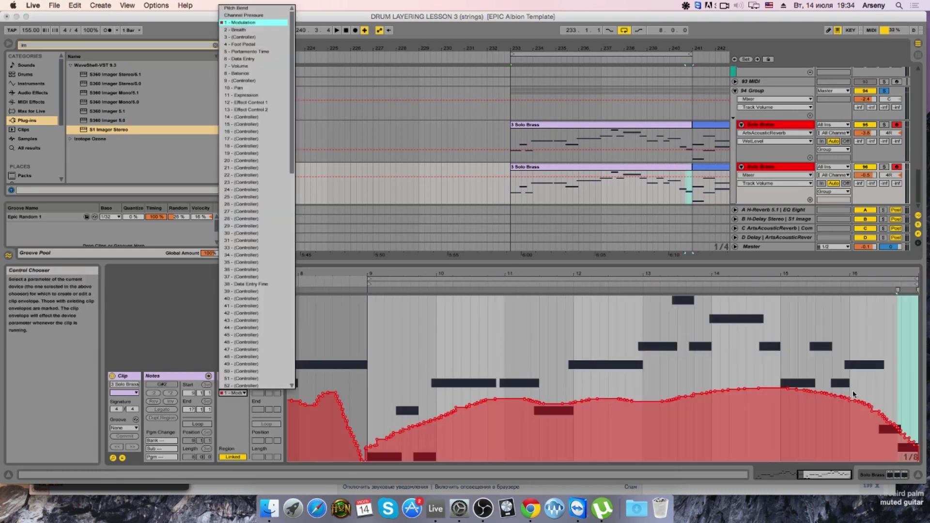
pyautogui.rightClick(883, 347)
pyautogui.click(818, 353)
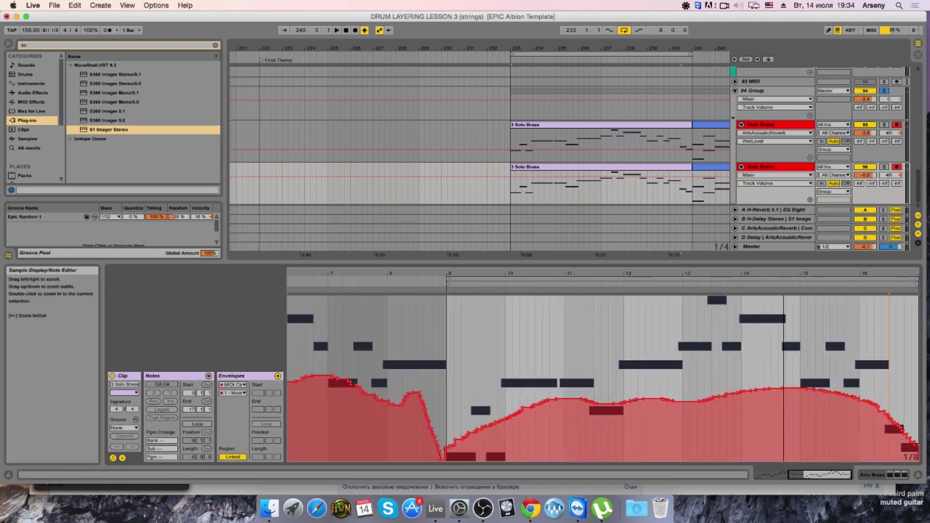
pyautogui.rightClick(769, 338)
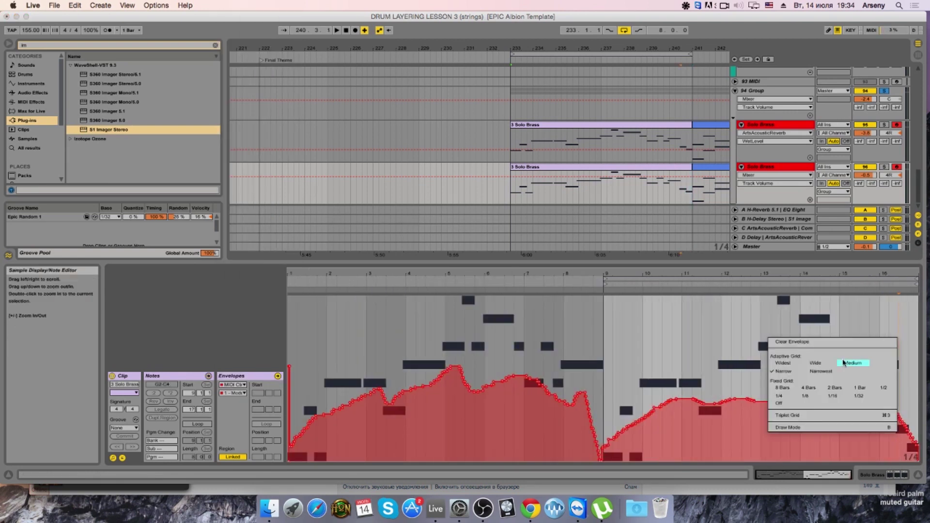
pyautogui.click(794, 427)
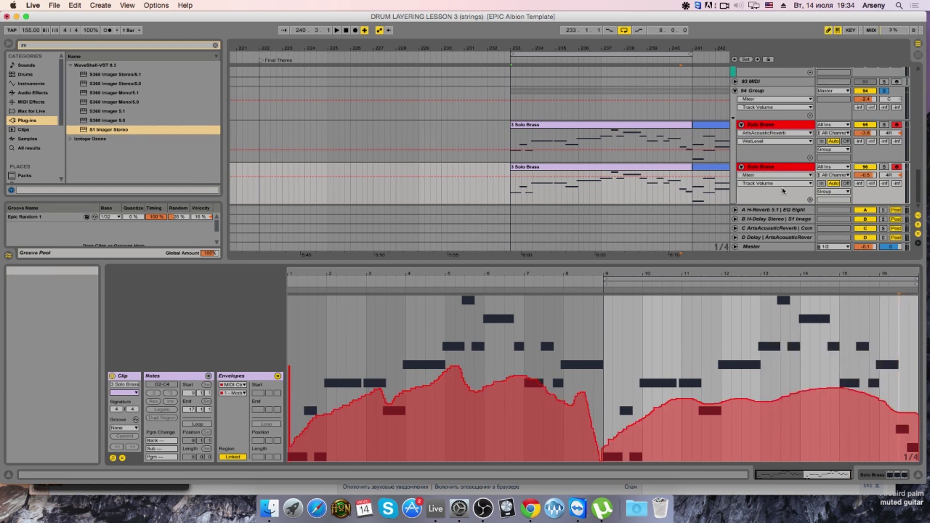
# Step: Show the upper Solo Brass clip's 1 - Modulation envelope, redraw its falling end in bar 8 at a higher level and play
pyautogui.click(630, 124)
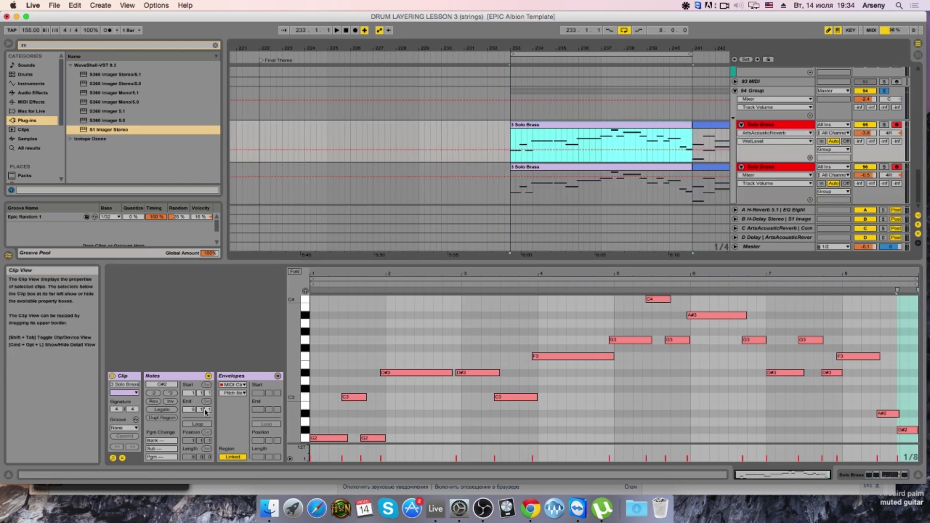
pyautogui.click(245, 391)
pyautogui.click(233, 392)
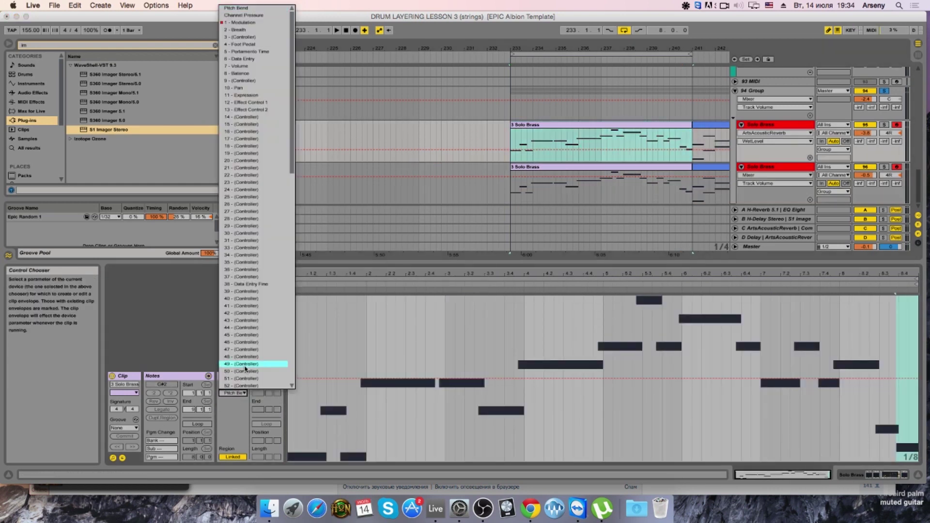
pyautogui.click(240, 22)
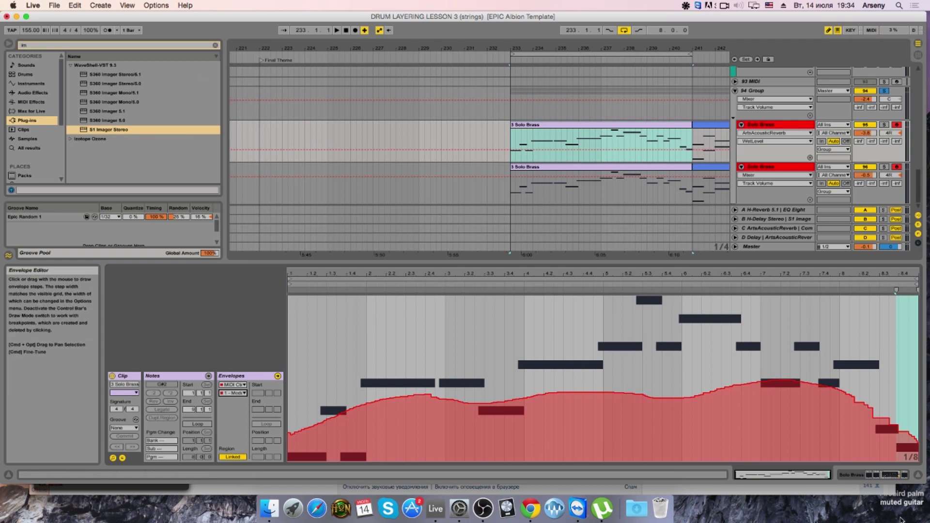
pyautogui.moveTo(840, 385); pyautogui.dragTo(928, 402)
pyautogui.press('space')
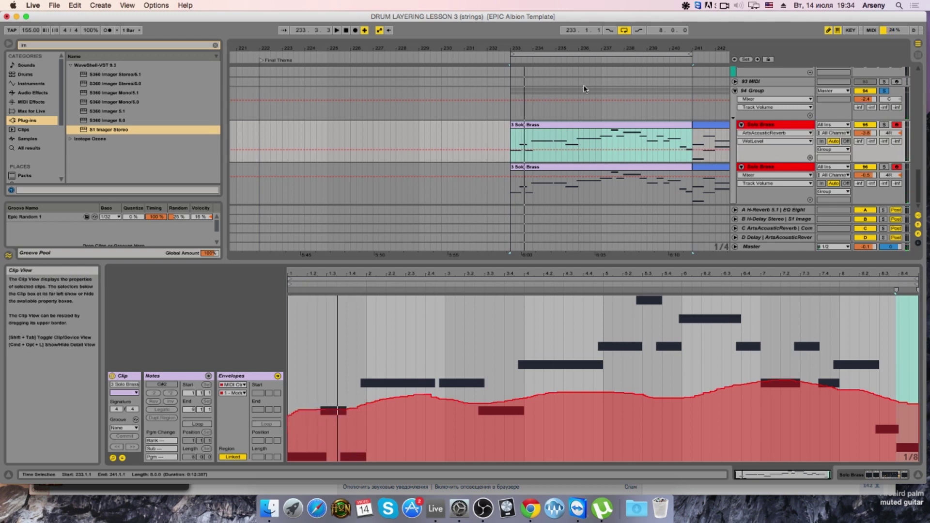
# Step: Crop the lower Solo Brass clip to its eight arranged bars from 233.1.1 to 241.1.1
pyautogui.press('Down')
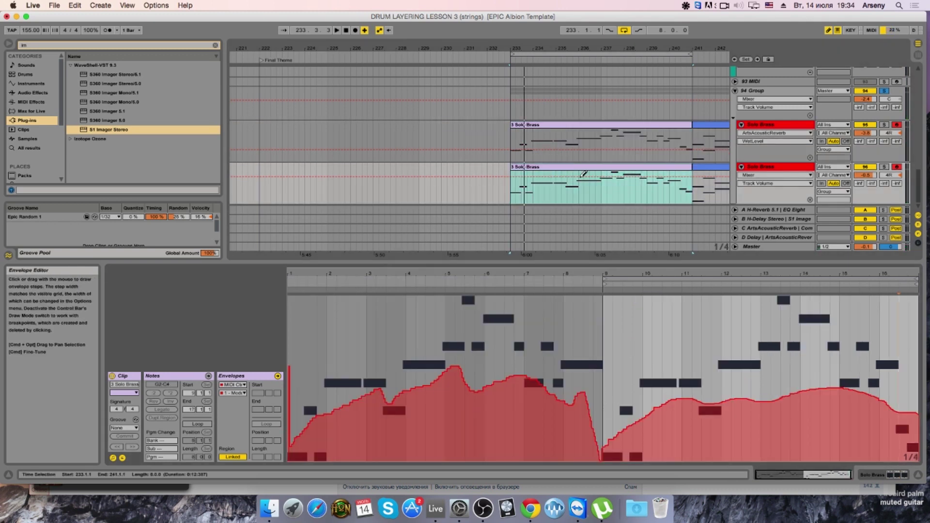
pyautogui.rightClick(579, 168)
pyautogui.click(598, 239)
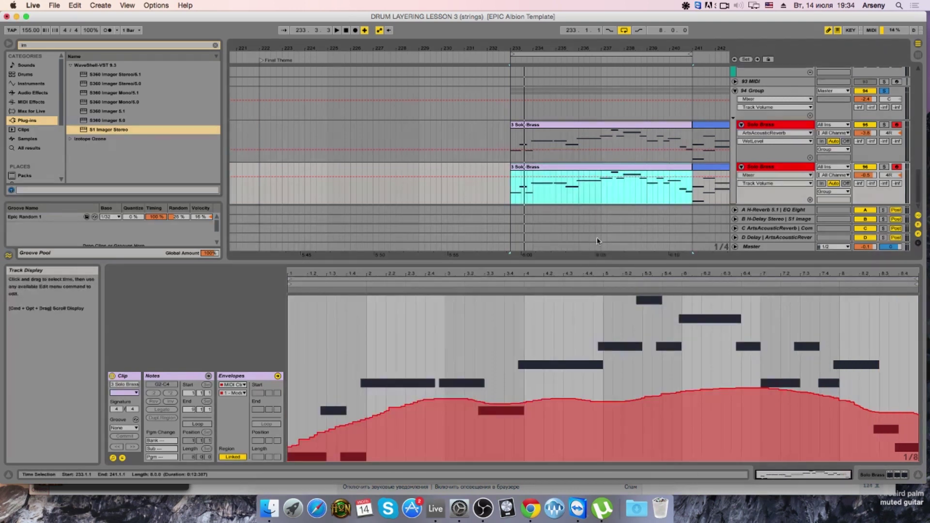
# Step: Take the 94 Group out of solo and play the looped bars of the final theme with the full mix
pyautogui.click(884, 91)
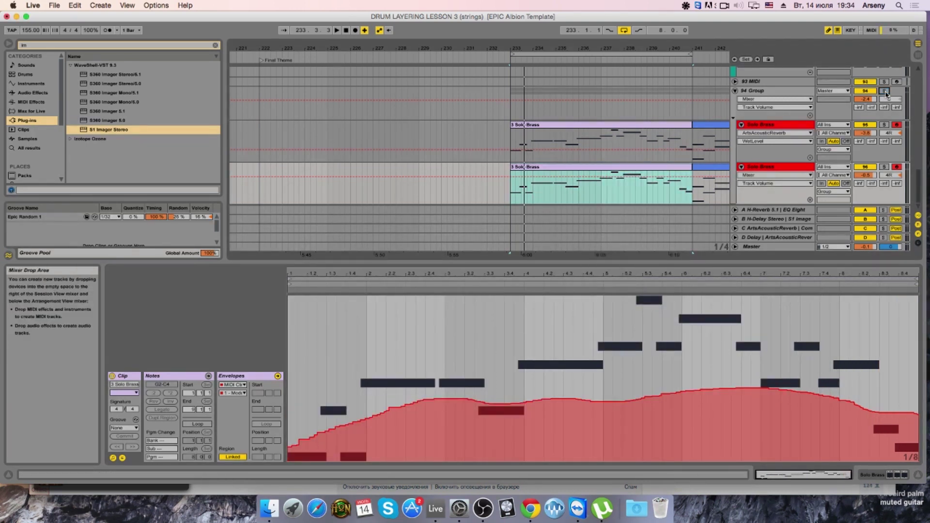
pyautogui.press('space')
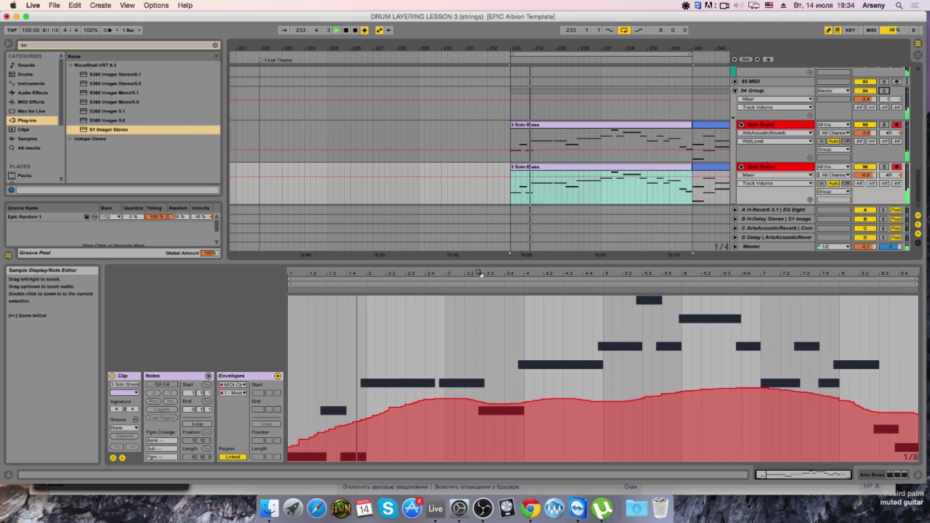
pyautogui.scroll(3, 591, 167)
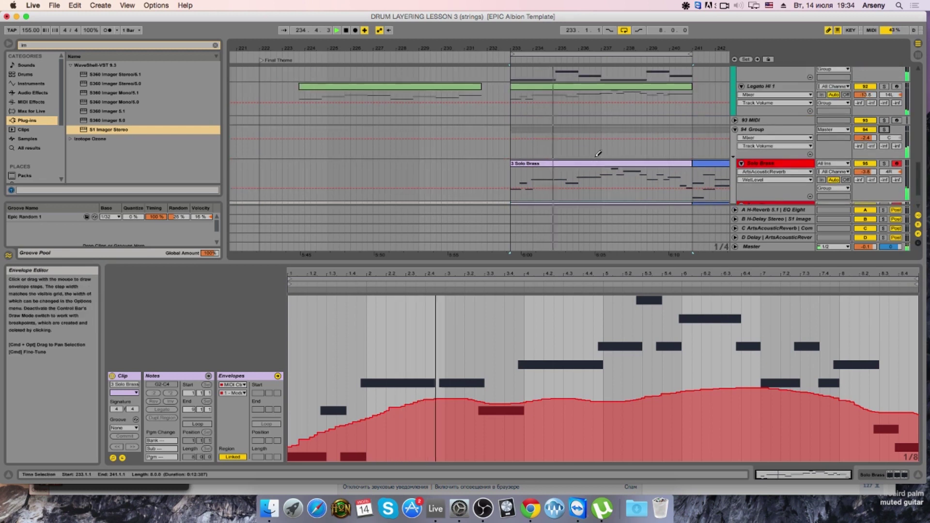
pyautogui.rightClick(624, 153)
pyautogui.click(624, 153)
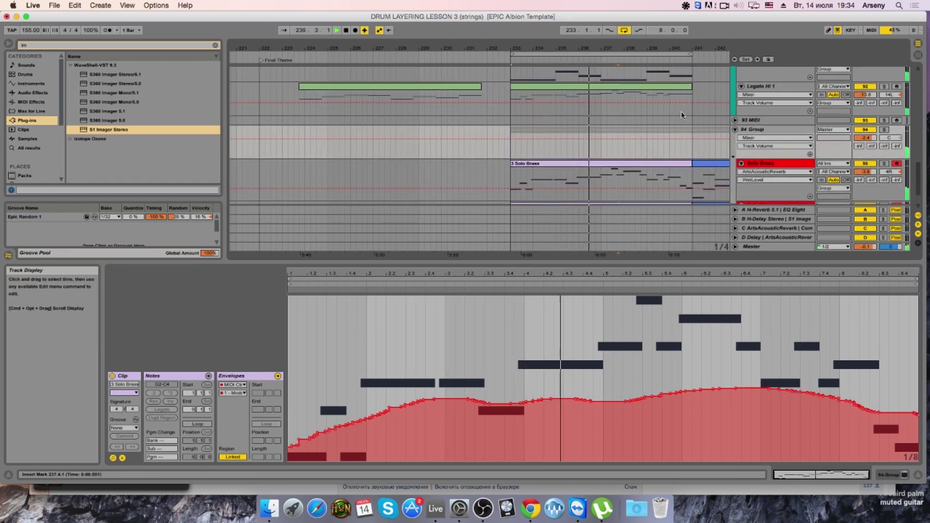
# Step: In the Legato Hi 1 clip at 233.1.1, shorten the closing F4 note to 8.3.1 and add two lower notes after it, ending on G#3
pyautogui.click(684, 88)
pyautogui.click(881, 368)
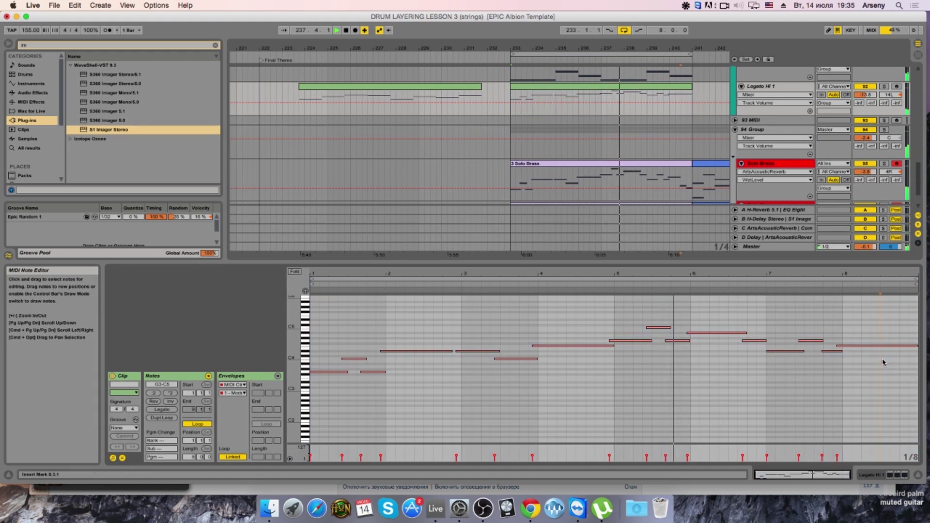
pyautogui.moveTo(883, 364); pyautogui.dragTo(915, 359)
pyautogui.moveTo(917, 346); pyautogui.dragTo(880, 346)
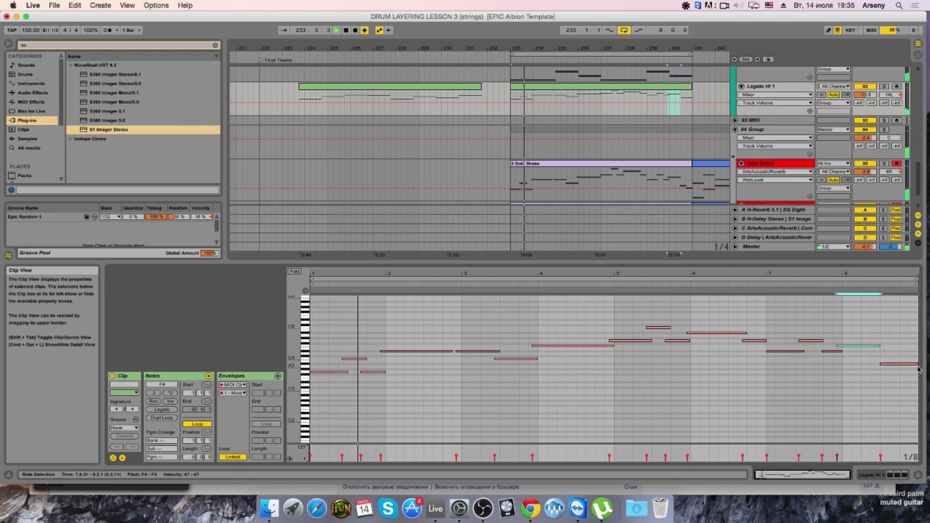
pyautogui.moveTo(917, 364); pyautogui.dragTo(900, 370)
pyautogui.doubleClick(902, 370)
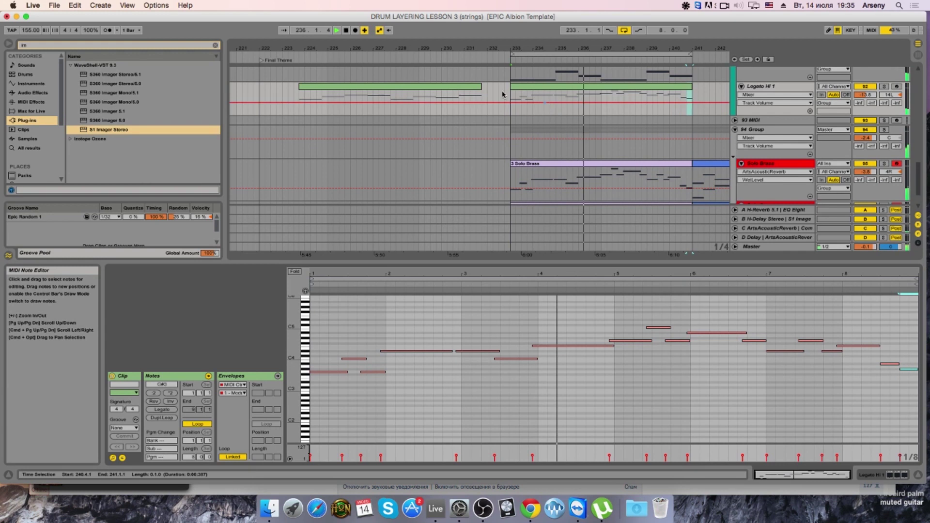
# Step: Shift the last three notes of the Legato Hi 1 clip slightly earlier and trim the start of the F4 note just before bar 8
pyautogui.press('-')
pyautogui.press('-')
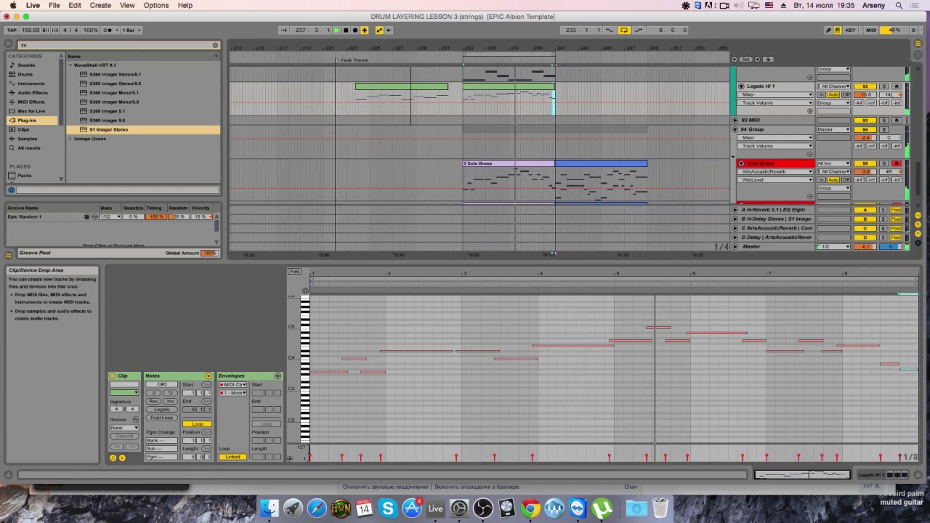
pyautogui.scroll(3, 717, 155)
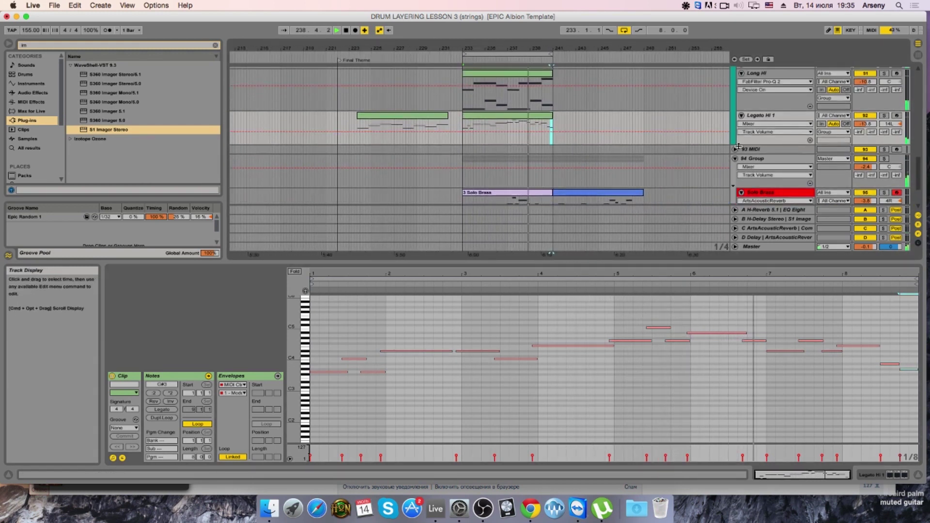
pyautogui.scroll(-3, 741, 179)
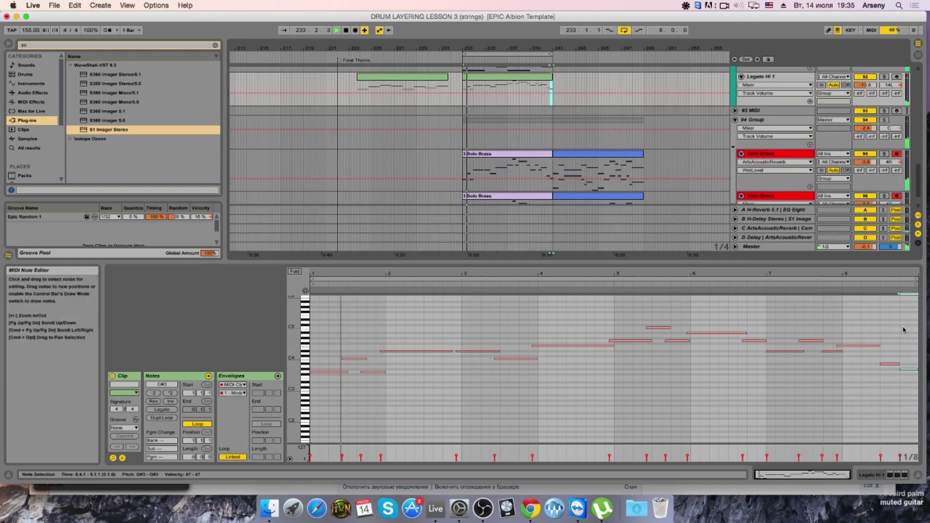
pyautogui.moveTo(898, 330); pyautogui.dragTo(867, 361)
pyautogui.click(846, 335)
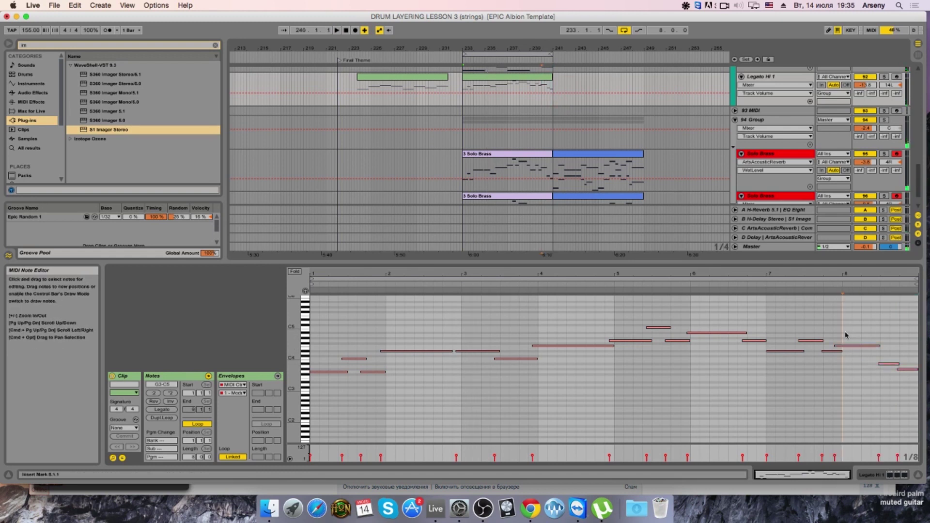
pyautogui.click(836, 348)
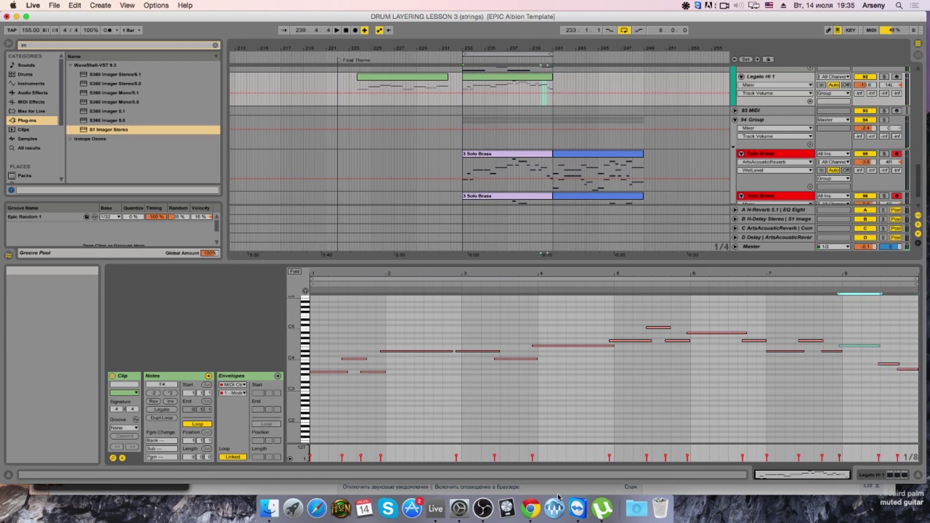
# Step: Switch to Chrome to read the playsound channel's Twitch chat and return to Ableton Live
pyautogui.click(530, 508)
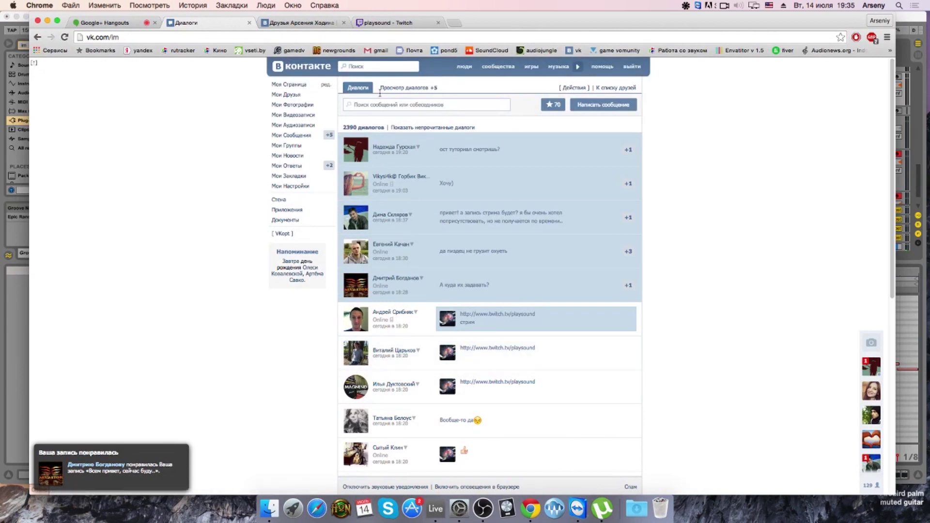
pyautogui.click(400, 24)
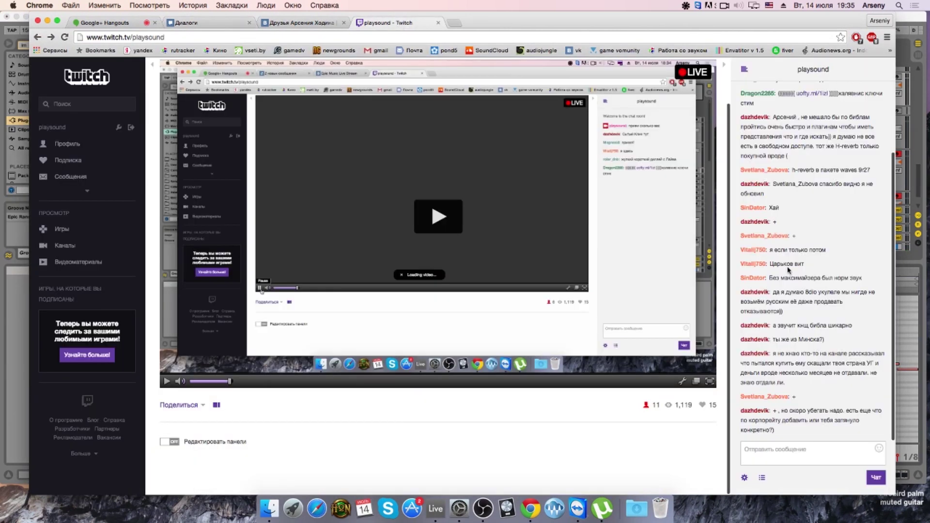
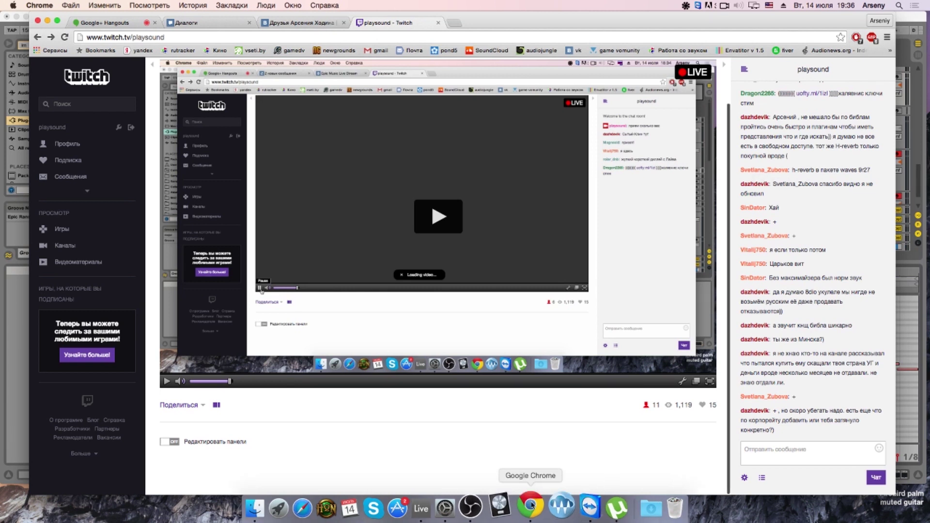
pyautogui.click(430, 505)
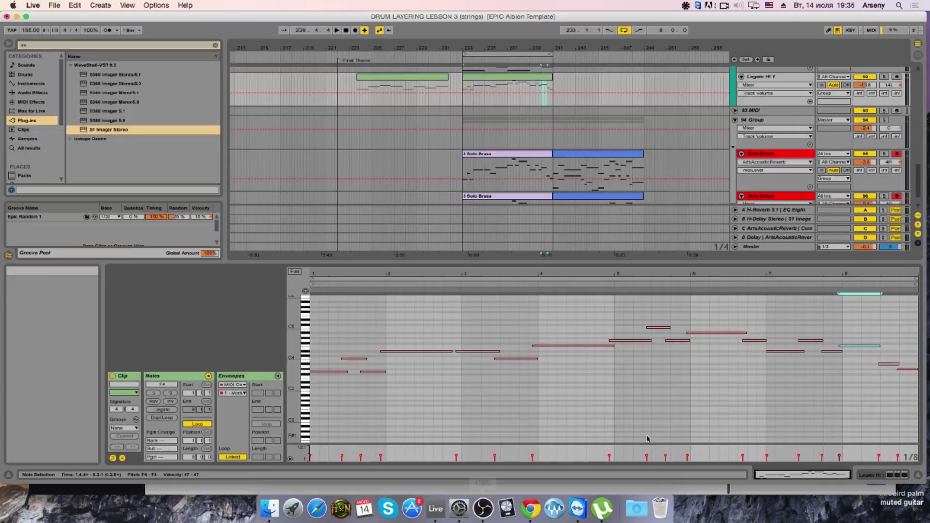
# Step: During playback, set the Maximizer threshold to -2.0 dB in the Master track's iZotope Ozone 6 and close the plug-in window
pyautogui.doubleClick(781, 249)
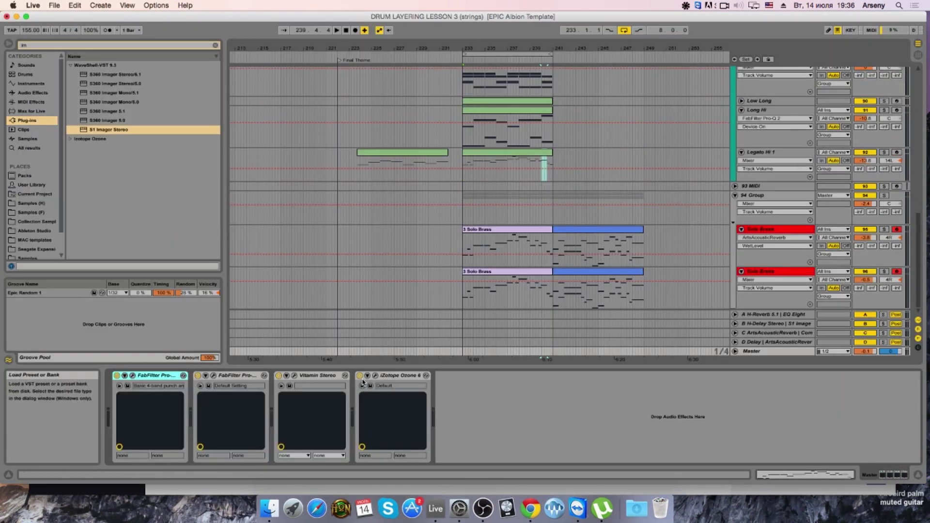
pyautogui.click(376, 376)
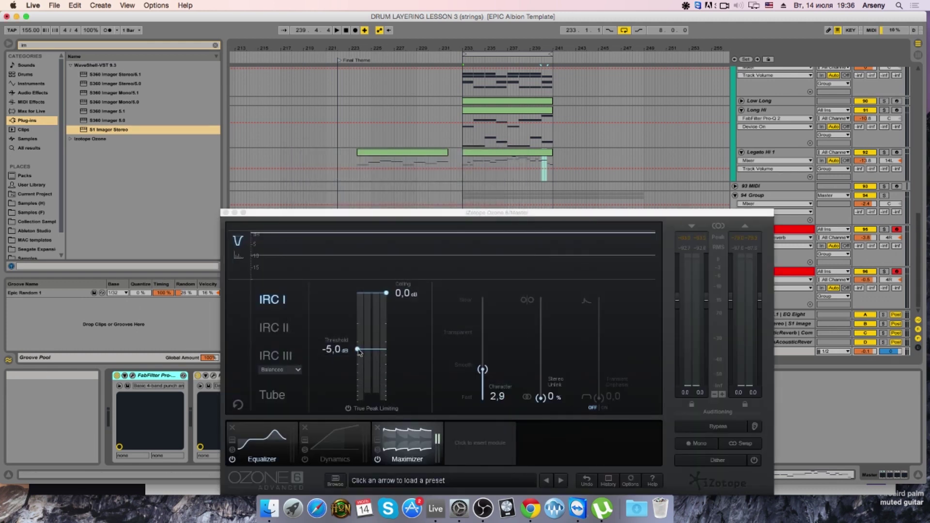
pyautogui.moveTo(359, 352); pyautogui.dragTo(361, 326)
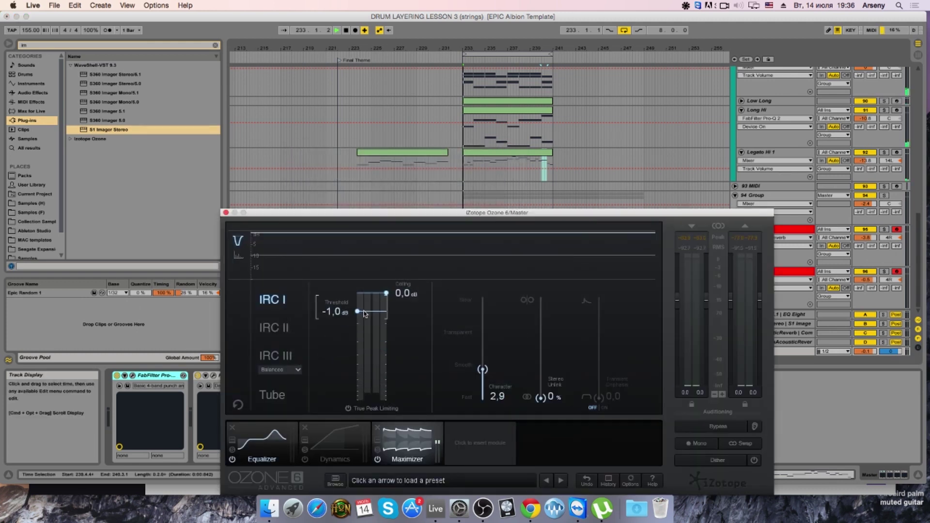
pyautogui.press('space')
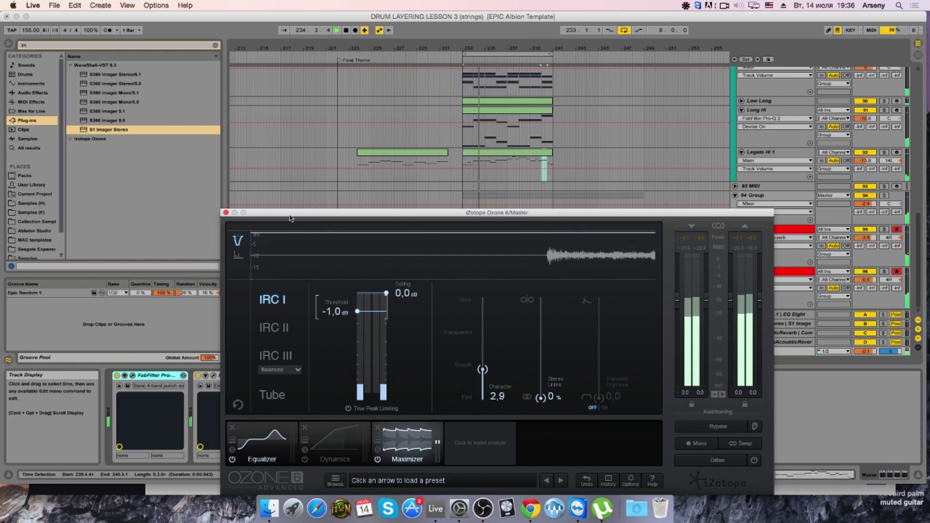
pyautogui.moveTo(357, 310); pyautogui.dragTo(359, 325)
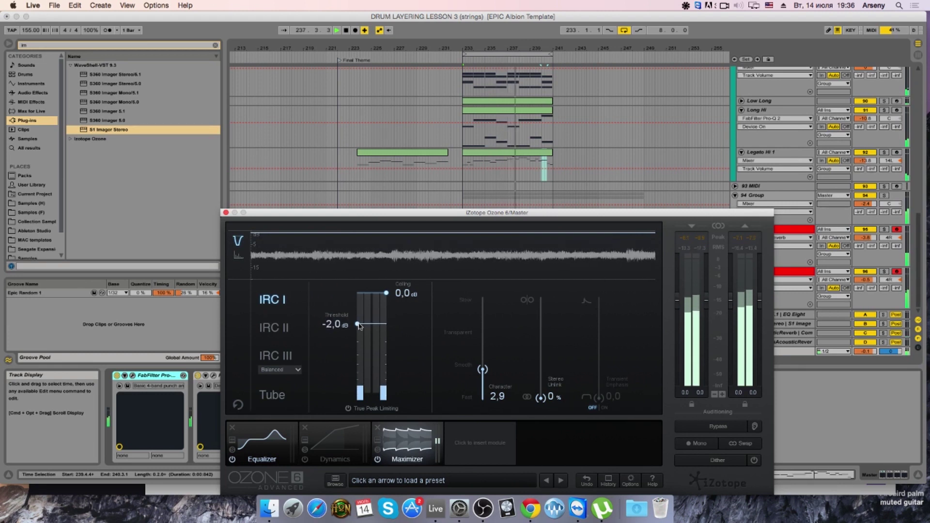
pyautogui.click(226, 212)
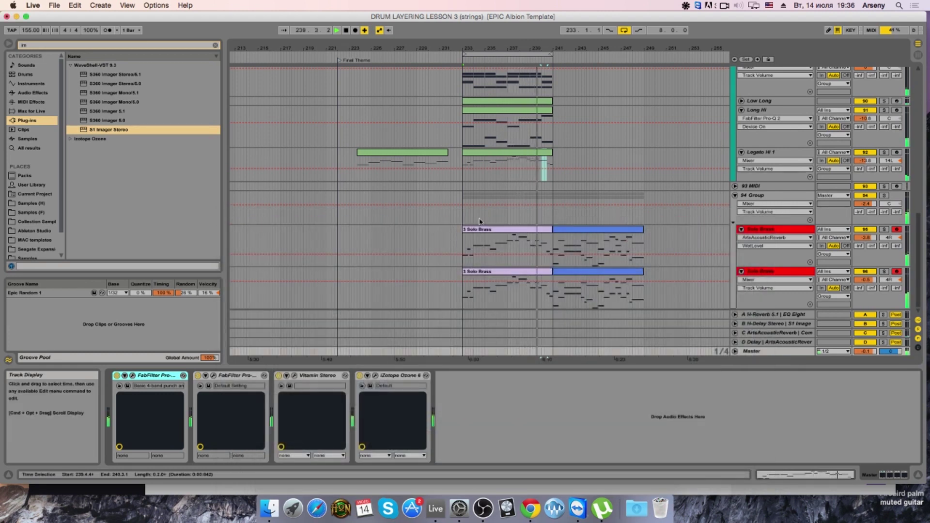
# Step: Audition the Evo track in the OTHER group by soloing it briefly and taking it out of solo
pyautogui.scroll(15, 479, 221)
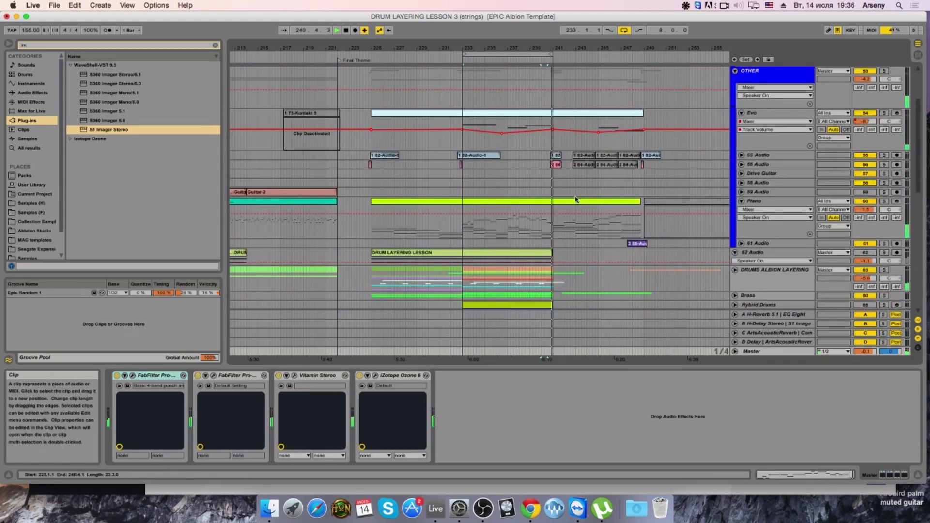
pyautogui.scroll(5, 575, 199)
pyautogui.click(884, 198)
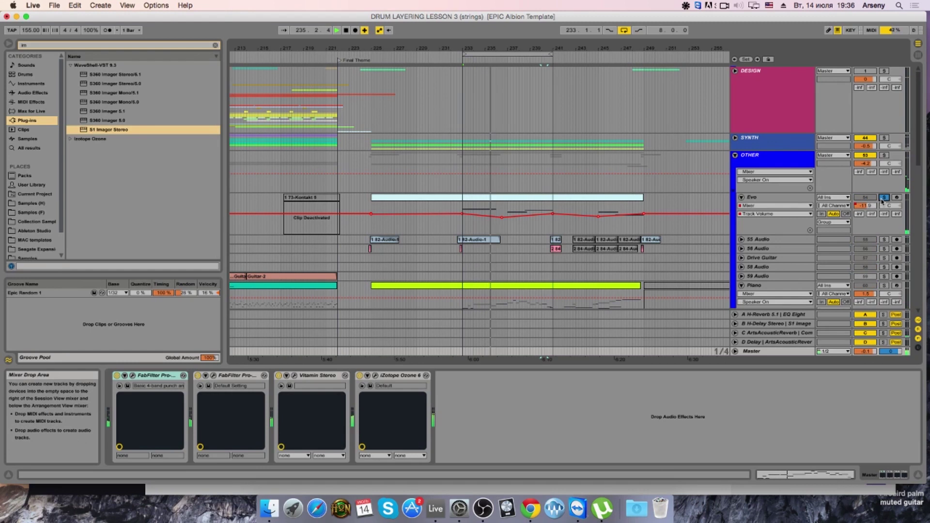
pyautogui.click(883, 199)
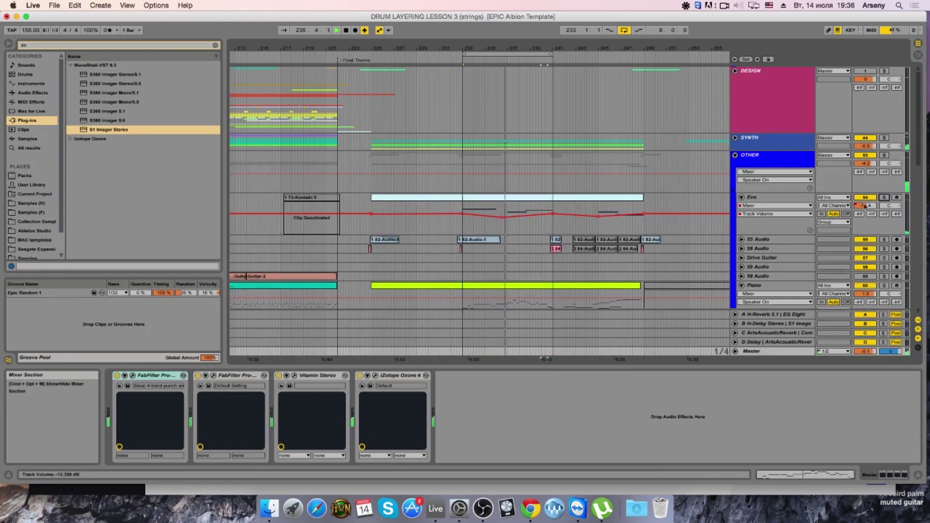
# Step: Select the Piano clip of the final theme and play from its start at 225.1.1
pyautogui.scroll(-5, 691, 195)
pyautogui.click(385, 155)
pyautogui.press('space')
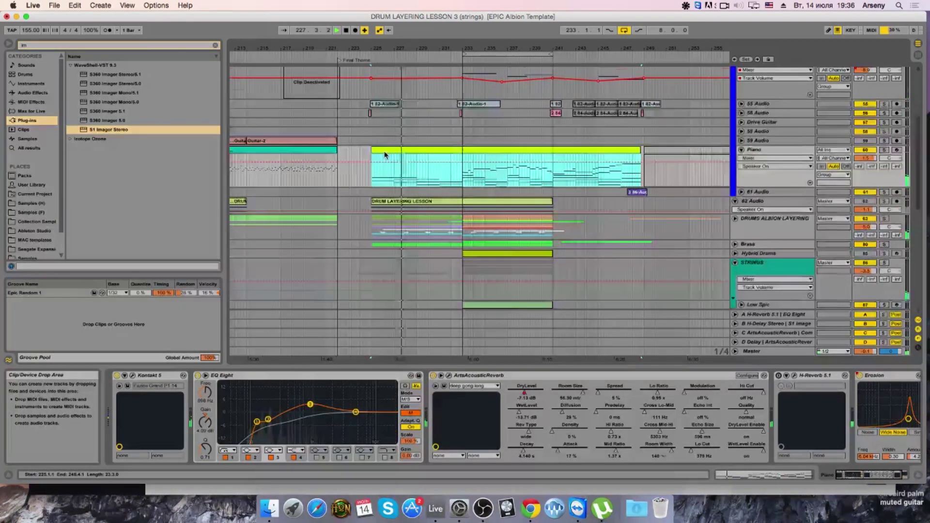
# Step: Deactivate the earlier Legato Hi 1 clip and move it to 225.1.1, directly before the clip at 233.1.1
pyautogui.scroll(-10, 397, 157)
pyautogui.click(406, 160)
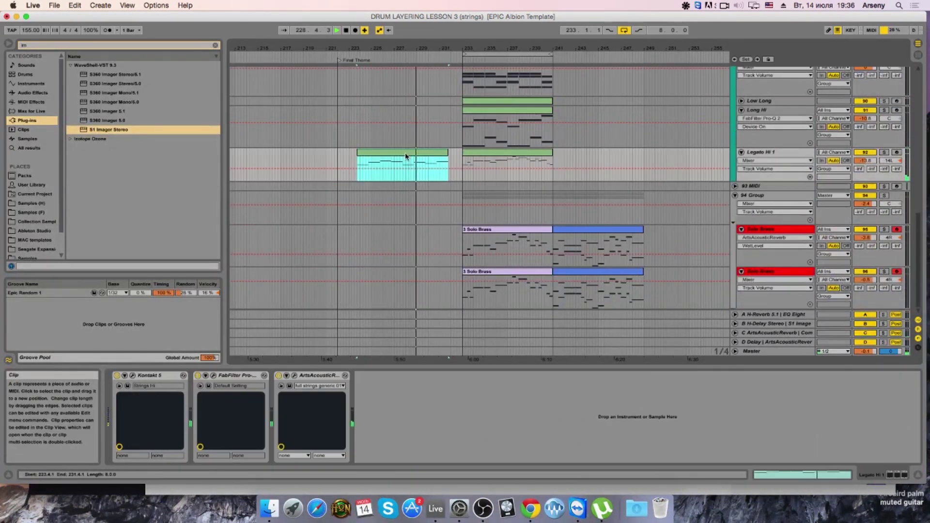
pyautogui.press('0')
pyautogui.moveTo(403, 156); pyautogui.dragTo(416, 154)
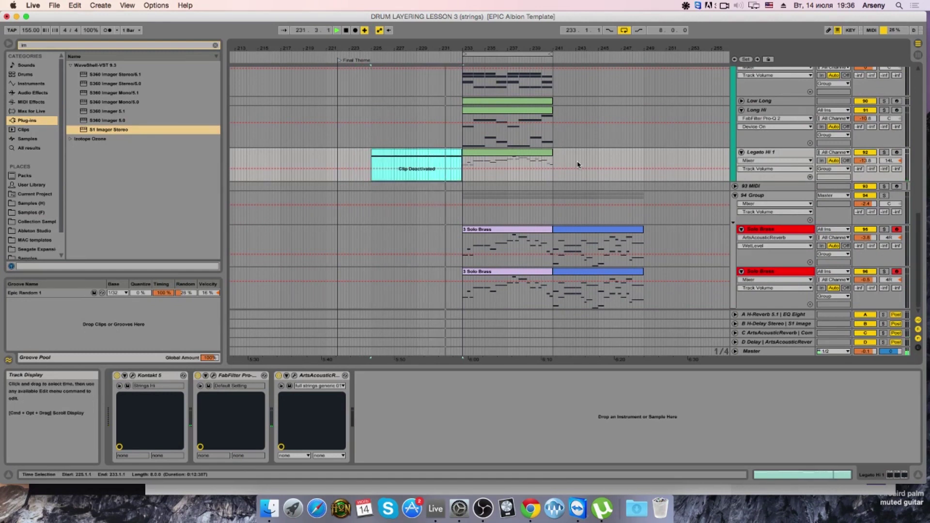
# Step: Solo the Legato Hi 1 track and play from the deactivated clip at 225.1.1
pyautogui.scroll(4, 574, 162)
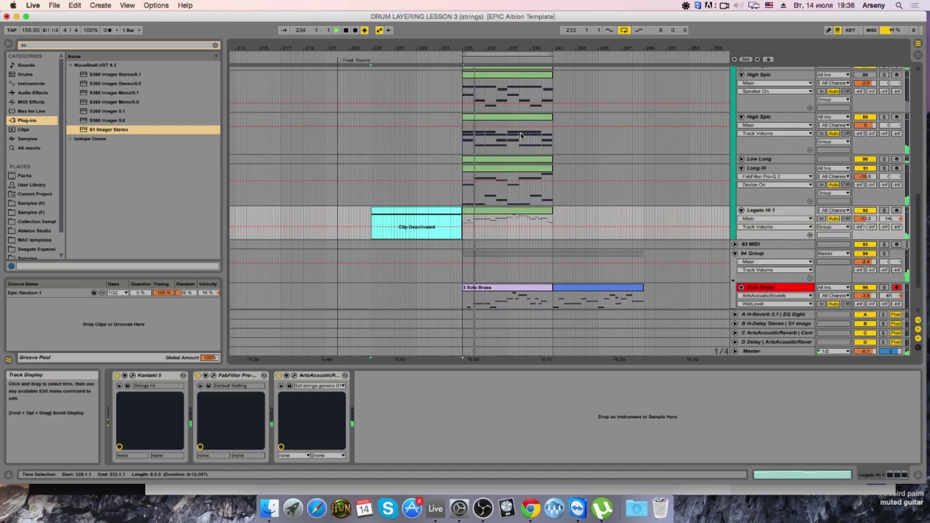
pyautogui.scroll(8, 520, 135)
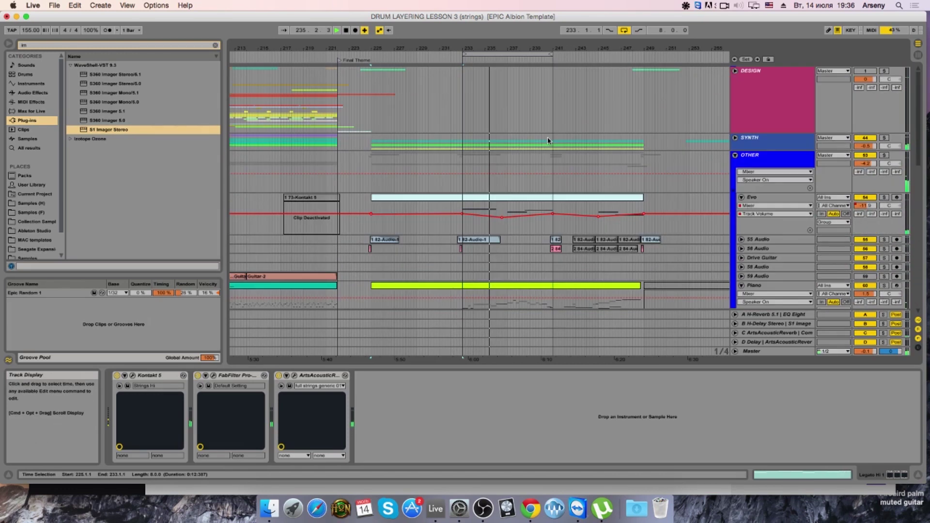
pyautogui.scroll(-8, 547, 140)
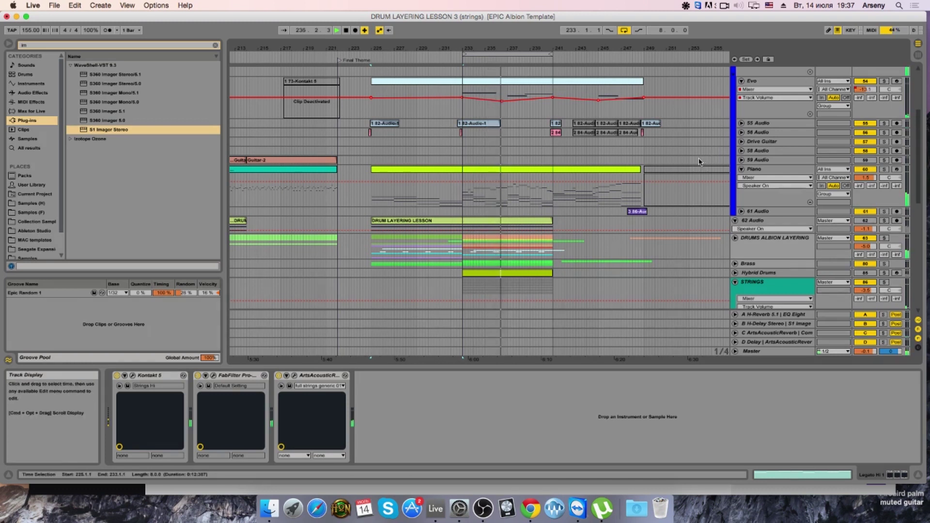
pyautogui.scroll(-10, 702, 163)
pyautogui.click(884, 208)
pyautogui.click(417, 224)
pyautogui.press('space')
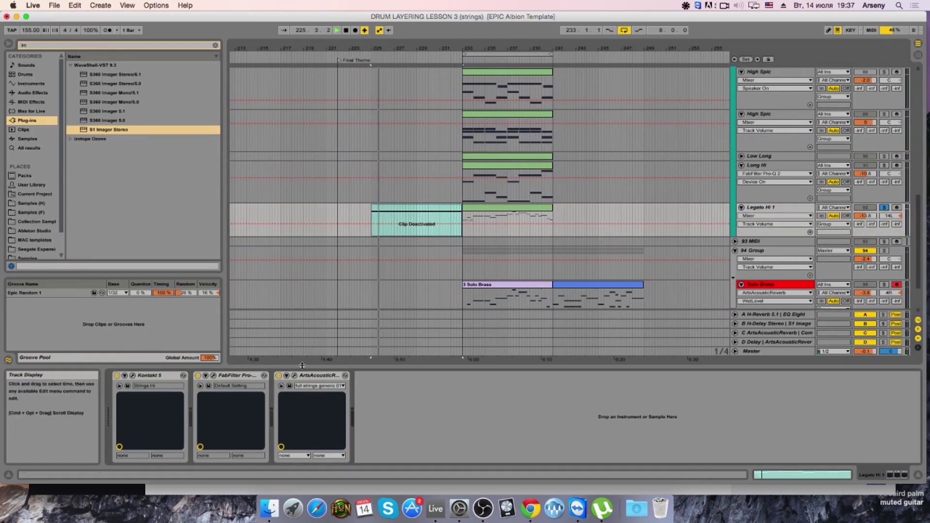
# Step: Play the Legato Hi 1 clip from 233.1.1 and view the settings of the track's ArtsAcousticReverb
pyautogui.press('space')
pyautogui.click(482, 211)
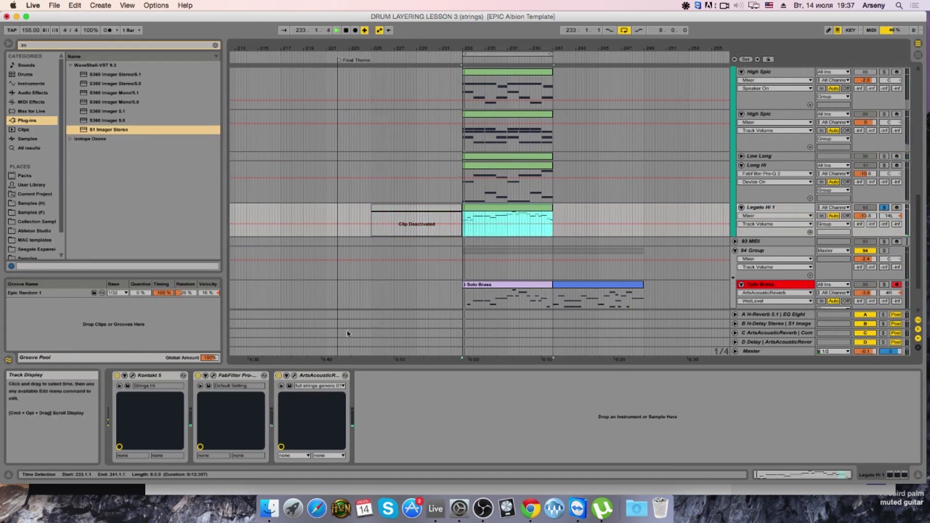
pyautogui.click(295, 375)
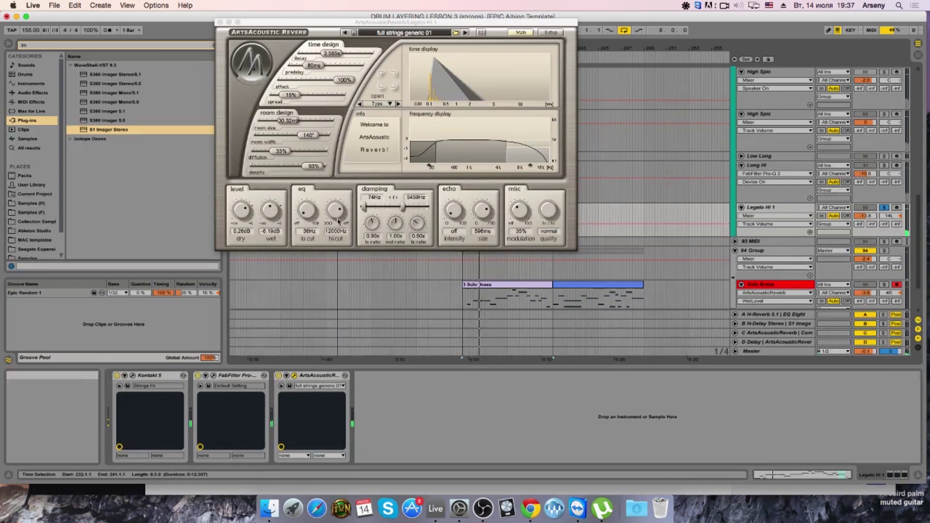
pyautogui.click(220, 23)
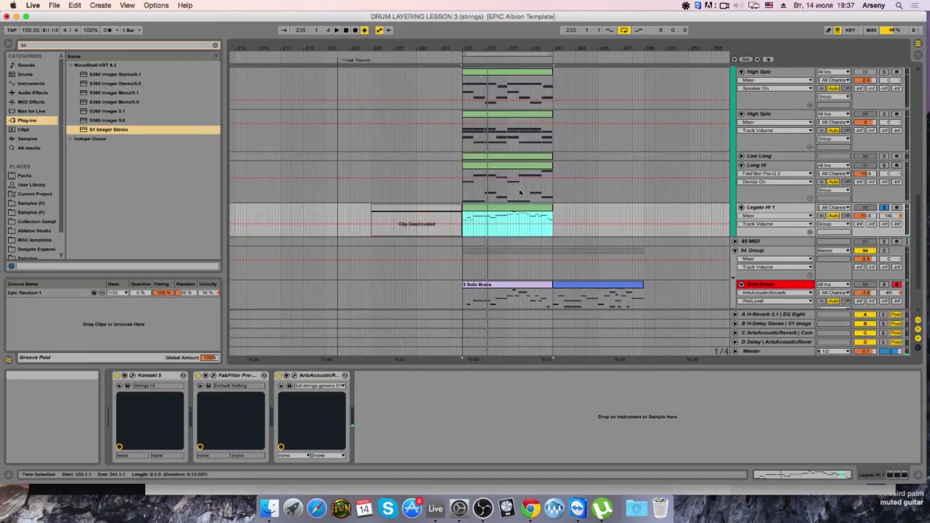
# Step: Show the Legato Hi 1 clip's modulation envelope and delete its breakpoints in bars 1 and 2
pyautogui.hotkey('shift', 'Tab')
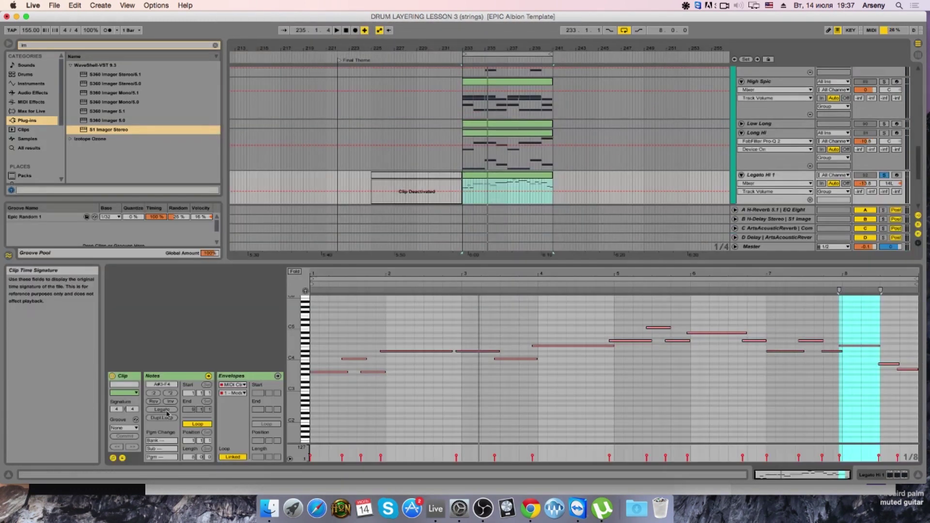
pyautogui.click(245, 393)
pyautogui.click(444, 423)
pyautogui.moveTo(443, 423); pyautogui.dragTo(260, 413)
pyautogui.press('Delete')
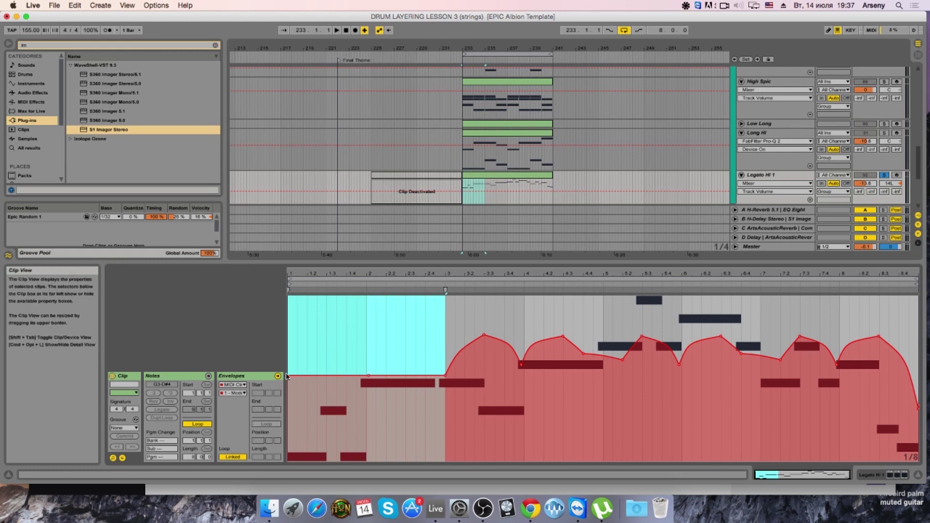
# Step: Shape the modulation envelope to rise from a low start at bar 1 to a peak at bar 2 and fall to a low at bar 3
pyautogui.moveTo(293, 375); pyautogui.dragTo(307, 413)
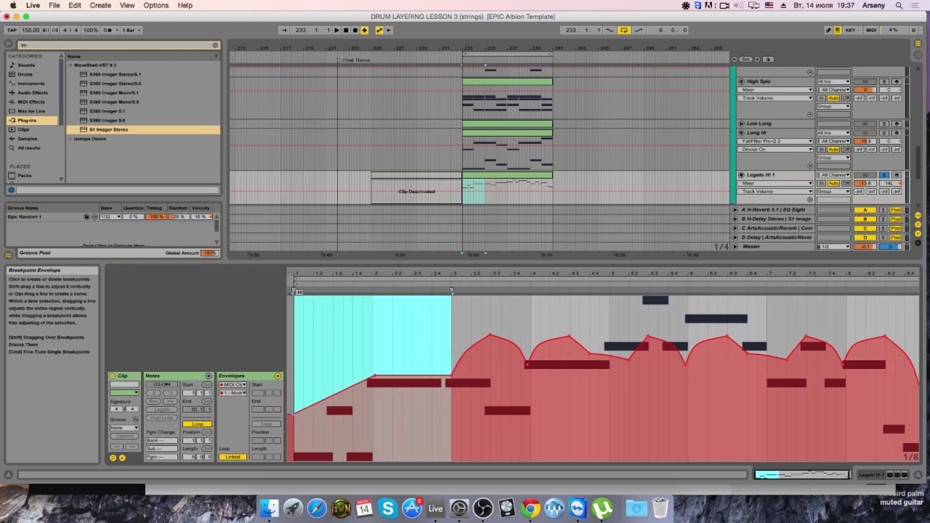
pyautogui.moveTo(412, 375); pyautogui.dragTo(370, 382)
pyautogui.moveTo(451, 405); pyautogui.dragTo(452, 420)
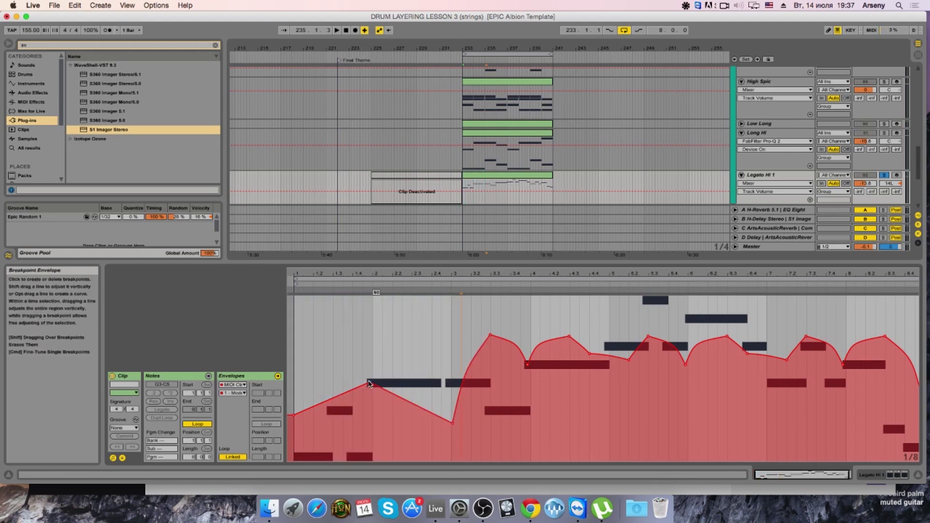
pyautogui.moveTo(369, 384); pyautogui.dragTo(376, 351)
# Step: Duplicate the envelope's two-bar swell from 1.1.1 to 3.1.1 three times, filling the clip to its end
pyautogui.click(445, 357)
pyautogui.moveTo(453, 356); pyautogui.dragTo(292, 359)
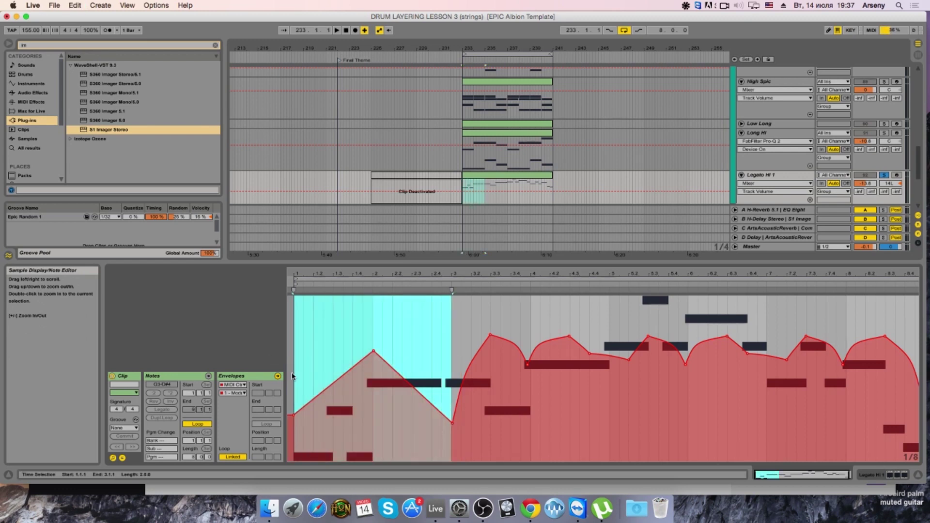
pyautogui.press('super+d')
pyautogui.press('super+d')
pyautogui.press('super+d')
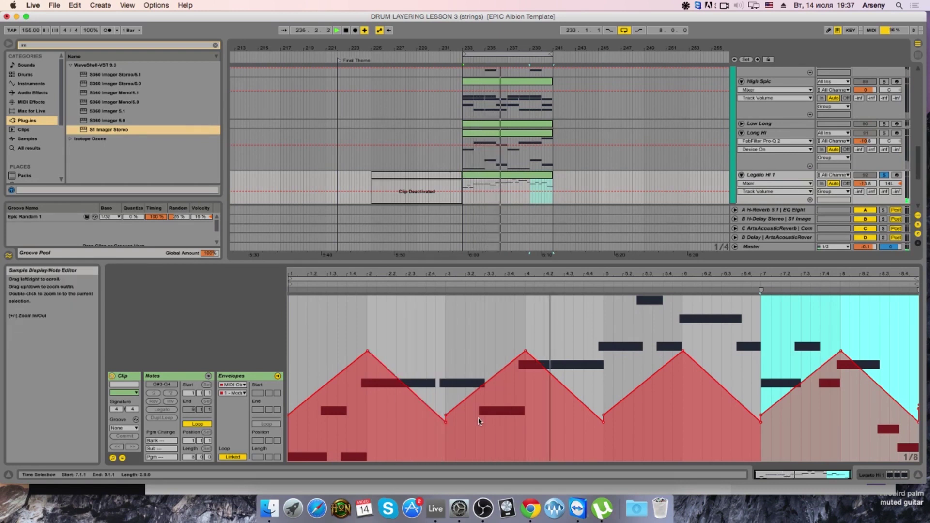
# Step: Raise the whole modulation envelope of the Legato Hi 1 clip and play the clip
pyautogui.press('space')
pyautogui.click(499, 428)
pyautogui.press('super+a')
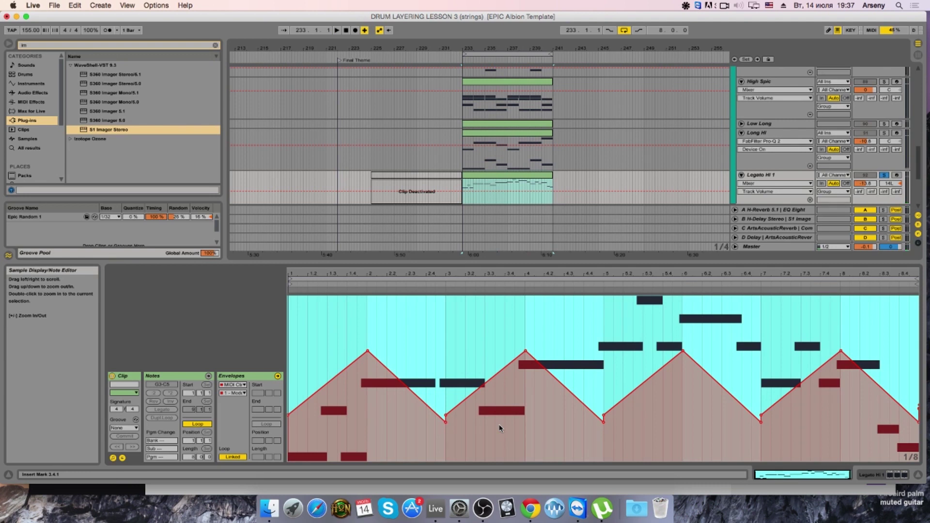
pyautogui.moveTo(538, 362); pyautogui.dragTo(530, 321)
pyautogui.press('space')
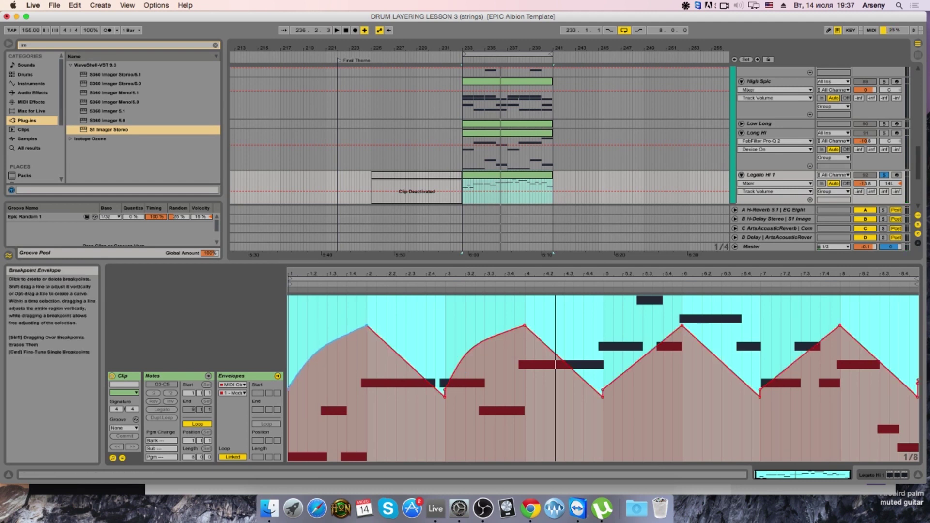
# Step: Bend the envelope's straight slopes between bars 4 and 8 into rounded swells while playing the clip
pyautogui.press('space')
pyautogui.moveTo(641, 359); pyautogui.dragTo(581, 342)
pyautogui.moveTo(717, 349); pyautogui.dragTo(711, 332)
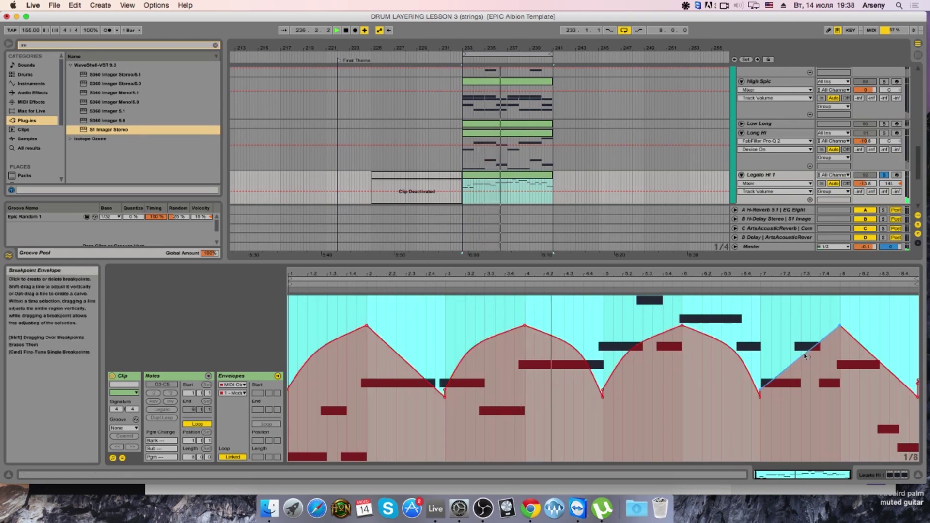
pyautogui.moveTo(799, 361); pyautogui.dragTo(740, 346)
pyautogui.press('space')
# Step: Round the envelope's fall before bar 3 and move its low point slightly earlier, to the start of the next note
pyautogui.click(442, 384)
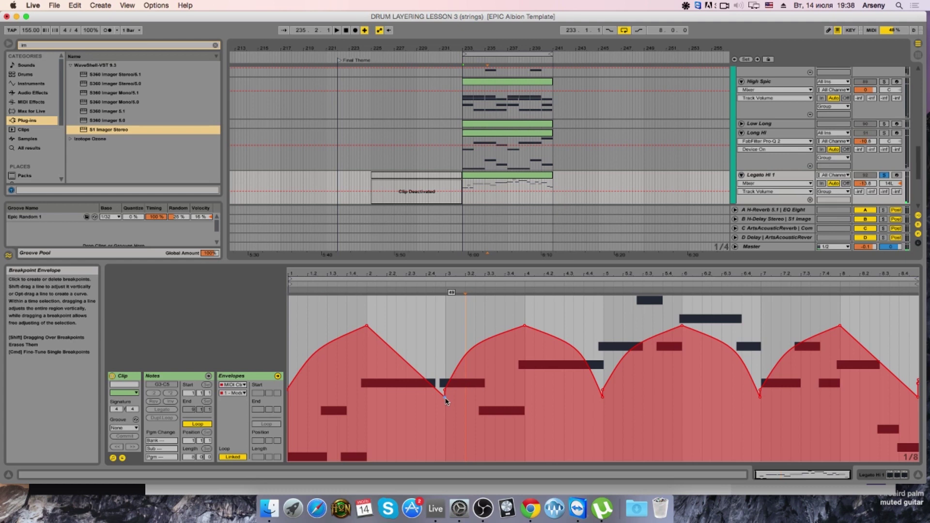
pyautogui.moveTo(438, 390); pyautogui.dragTo(446, 402)
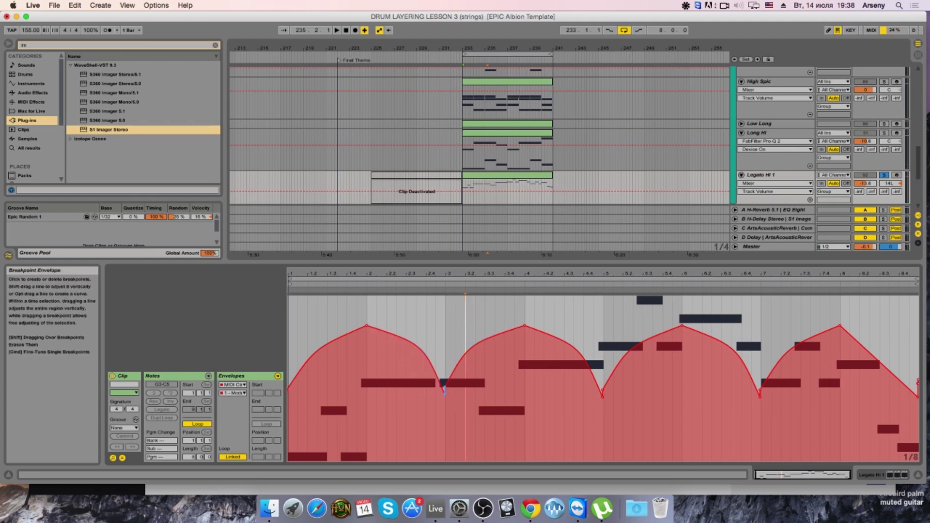
pyautogui.keyDown('alt'); pyautogui.doubleClick(446, 389); pyautogui.keyUp('alt')
pyautogui.moveTo(446, 393); pyautogui.dragTo(436, 389)
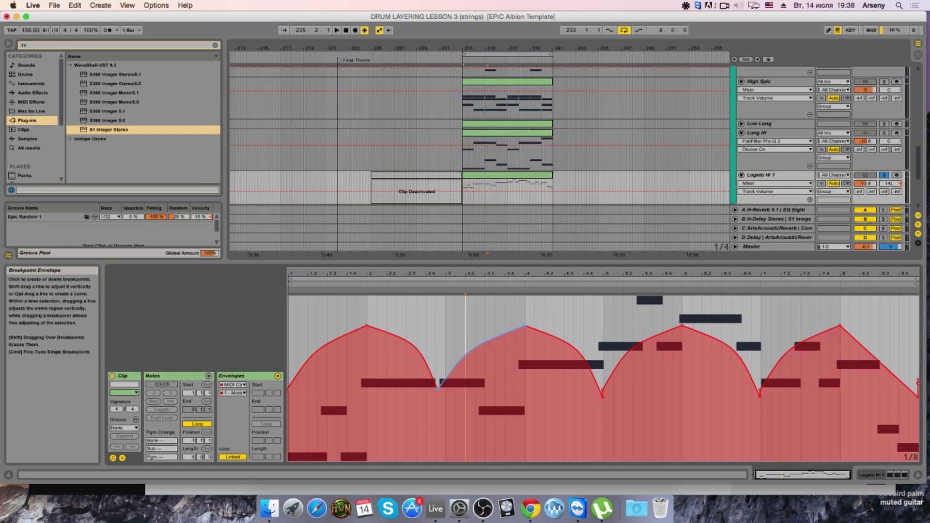
# Step: Raise the envelope's low point before bar 3 to about 73 and repeat bars 1 to 4 over bars 5 to 8
pyautogui.press('space')
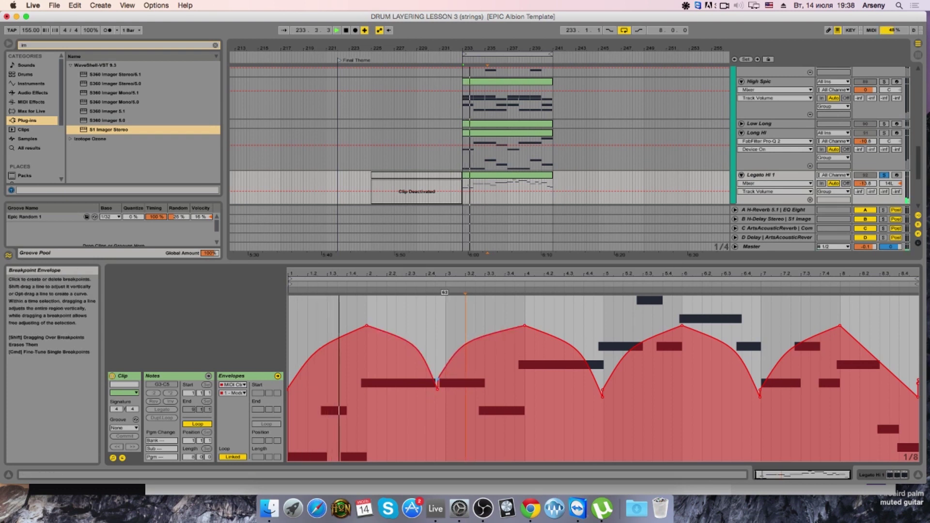
pyautogui.keyDown('alt'); pyautogui.doubleClick(438, 387); pyautogui.keyUp('alt')
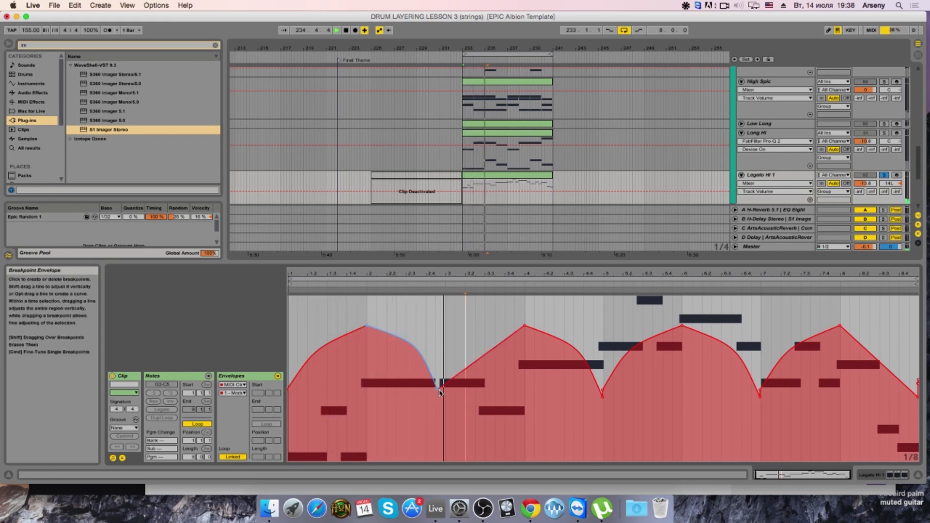
pyautogui.moveTo(439, 386); pyautogui.dragTo(438, 364)
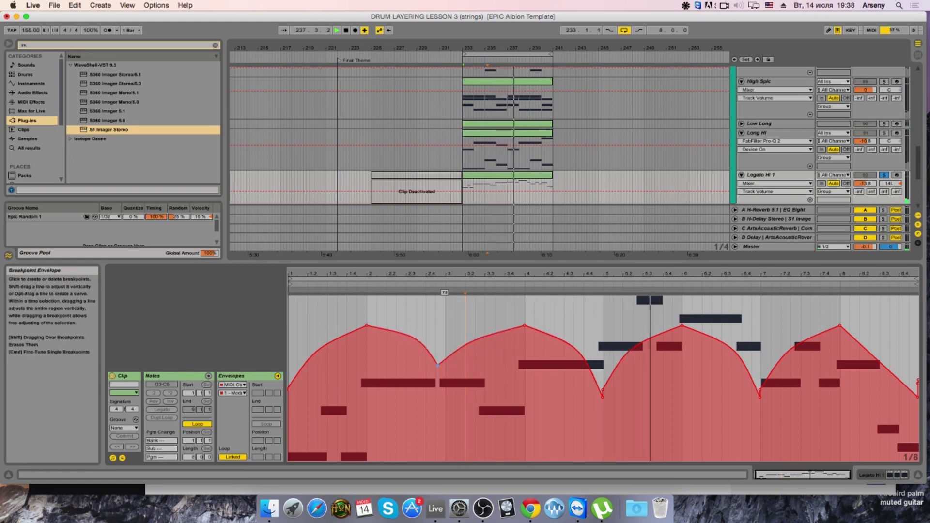
pyautogui.moveTo(604, 366); pyautogui.dragTo(285, 369)
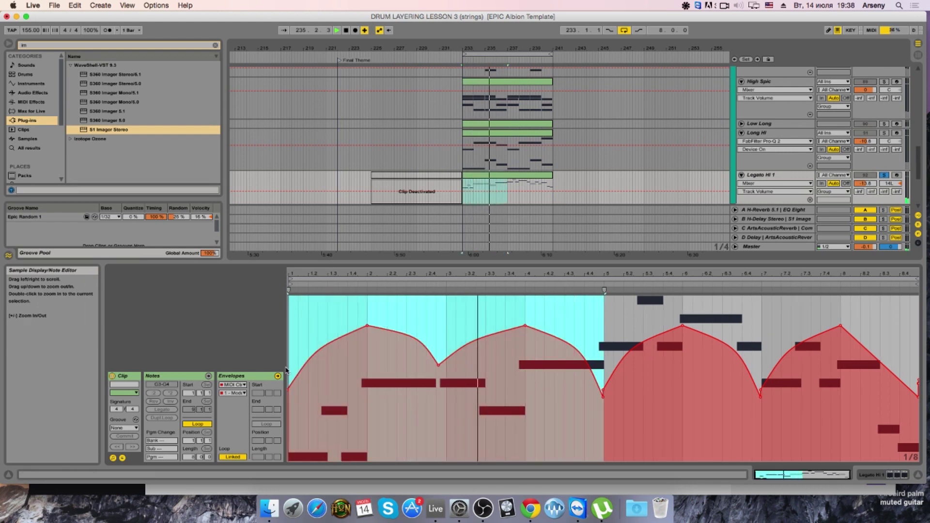
pyautogui.press('super+c')
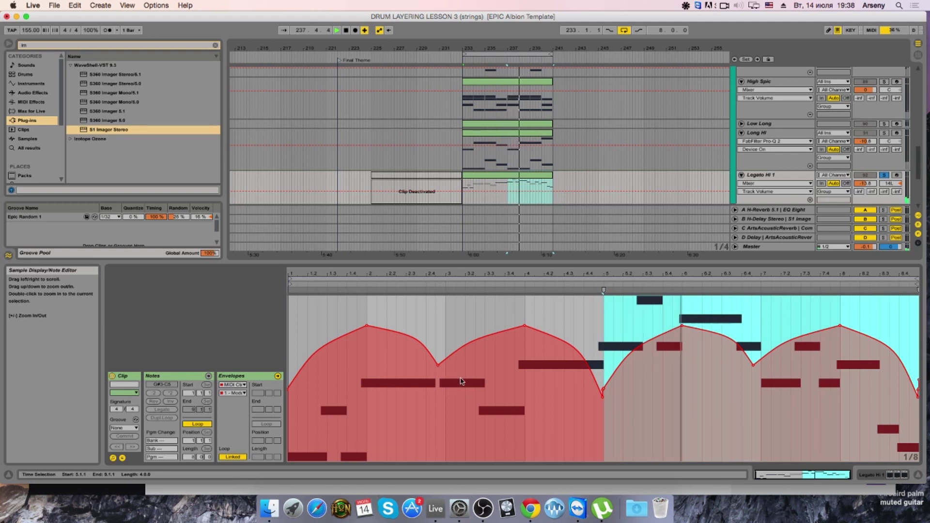
# Step: Unsolo Legato Hi 1, listen to both High Spic tracks soloed, and leave only the second one soloed
pyautogui.click(886, 176)
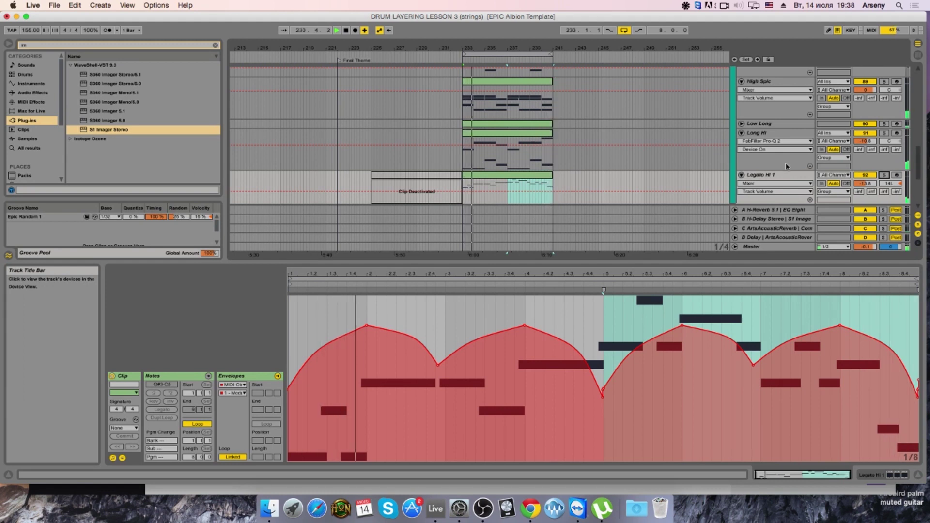
pyautogui.scroll(2, 741, 170)
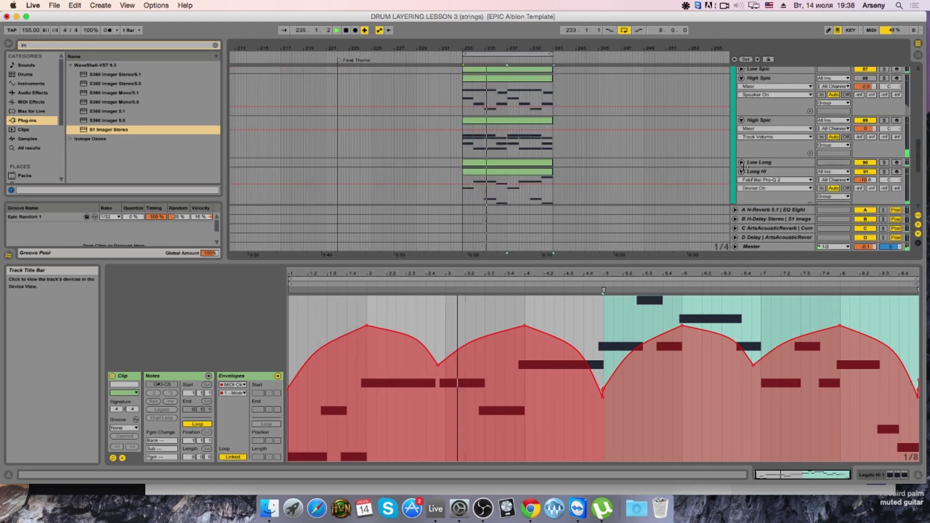
pyautogui.scroll(2, 741, 170)
pyautogui.click(884, 117)
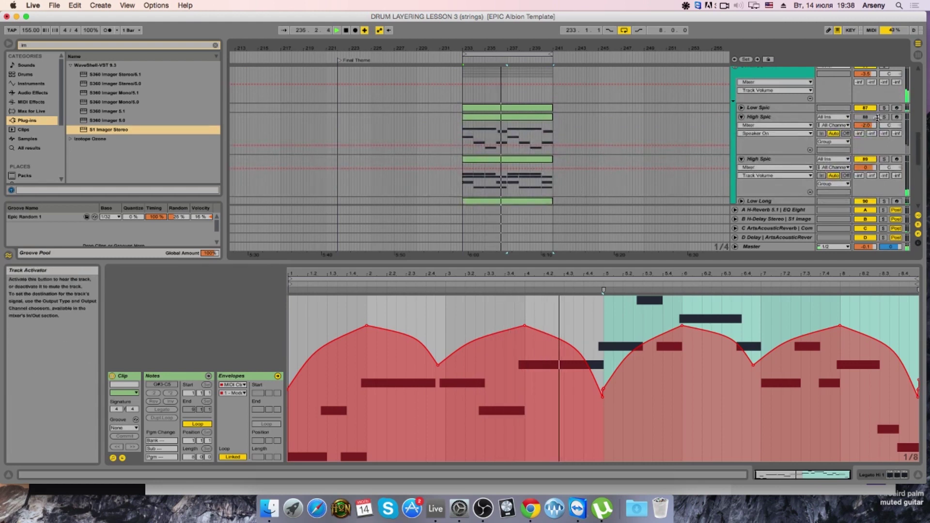
pyautogui.click(884, 159)
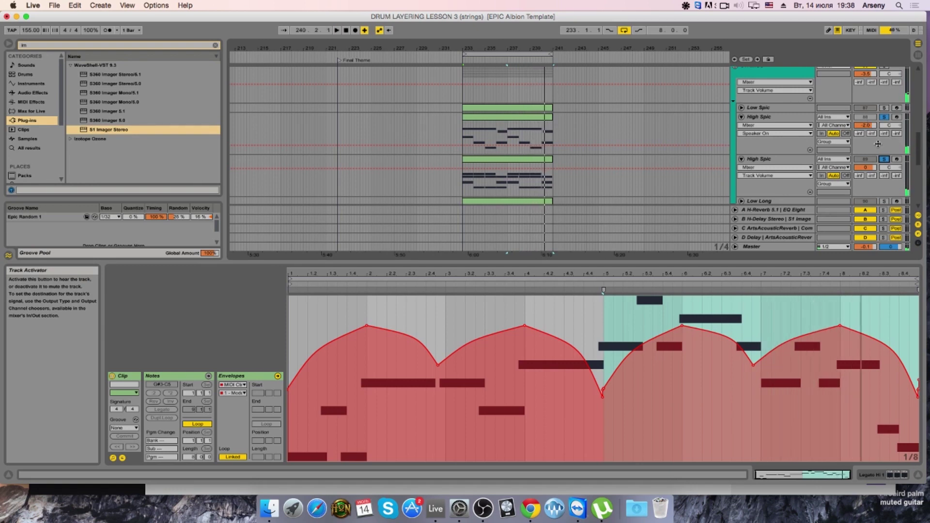
pyautogui.click(884, 117)
pyautogui.click(884, 159)
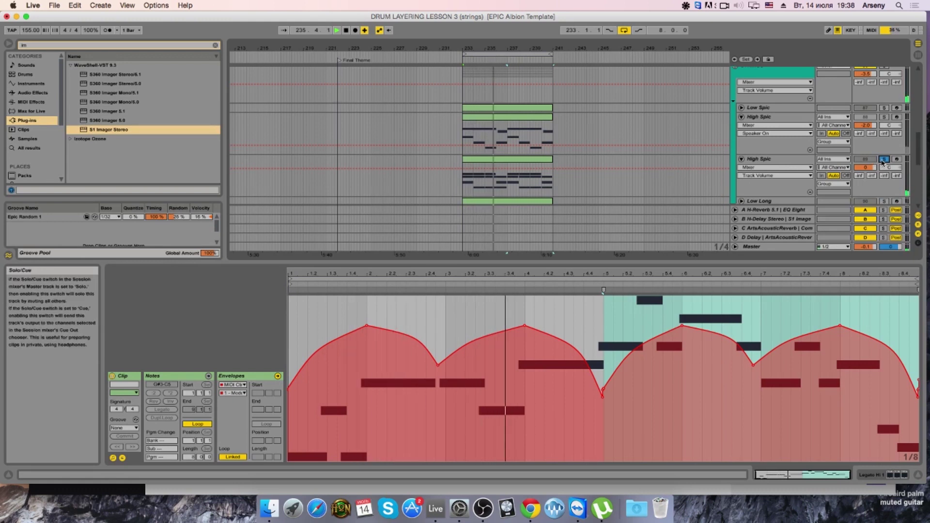
# Step: Arm the second High Spic track and, after trying Legato, set its Strings Hi patch in Kontakt to Ostinatum (Spic)
pyautogui.click(758, 159)
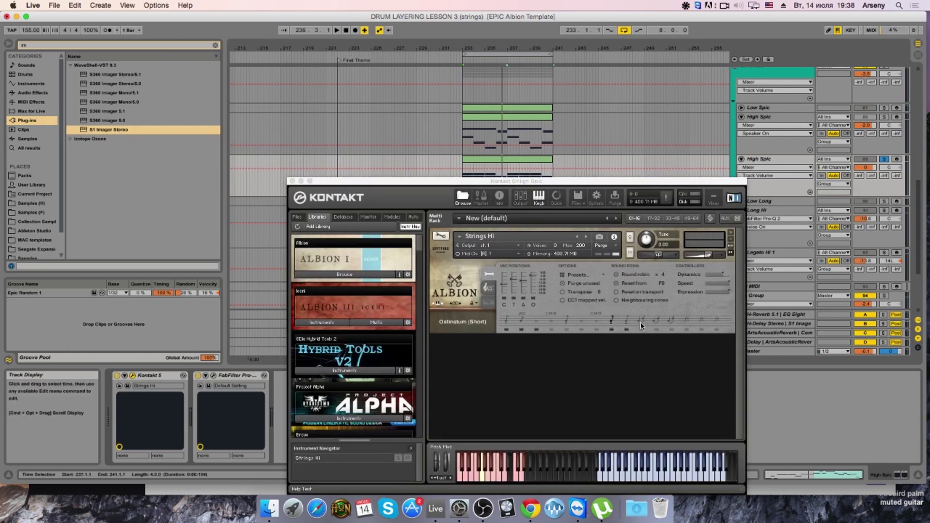
pyautogui.click(642, 320)
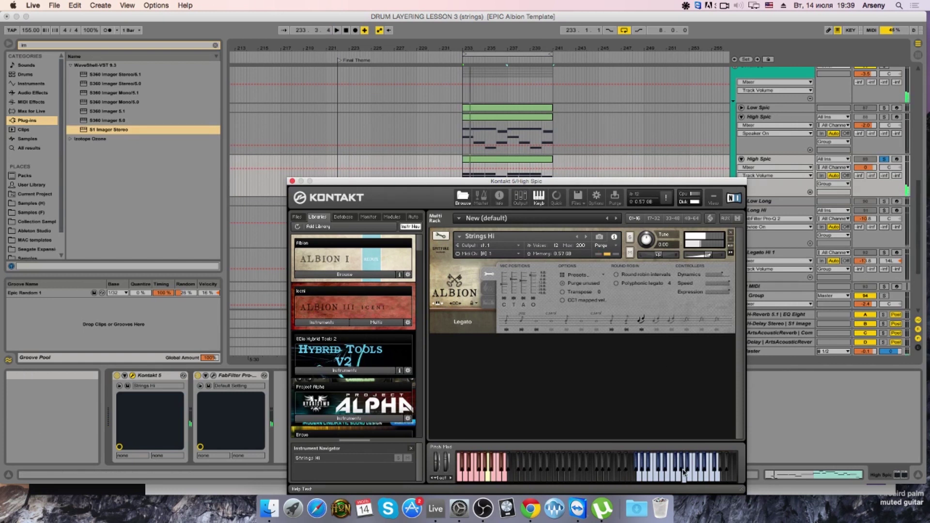
pyautogui.click(896, 160)
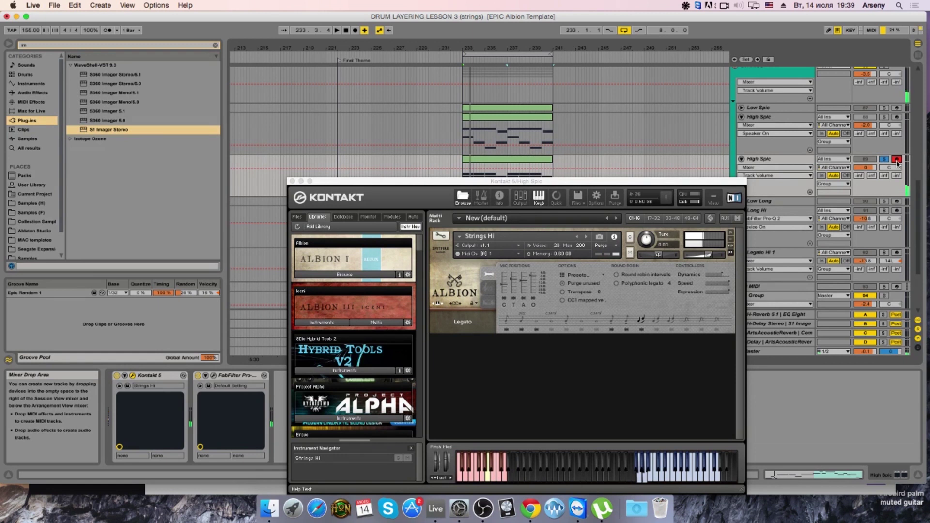
pyautogui.click(490, 291)
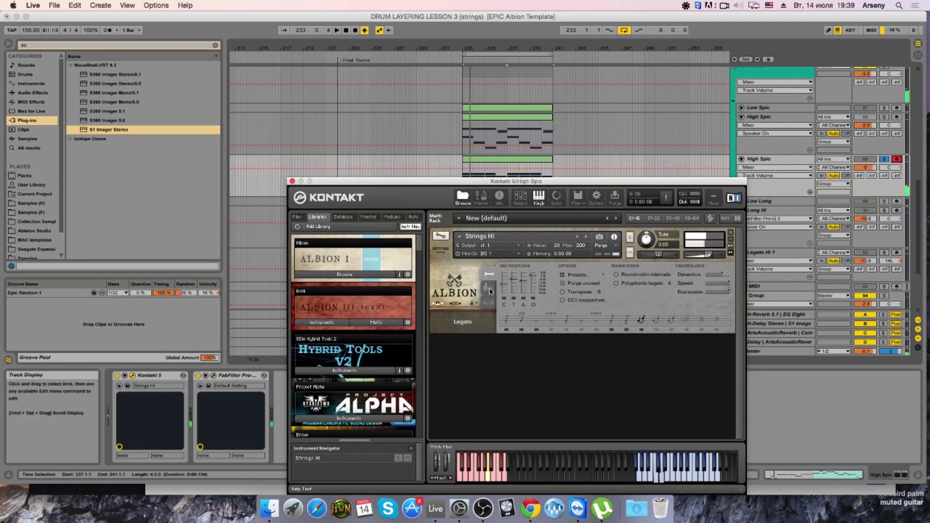
pyautogui.click(613, 322)
pyautogui.press('space')
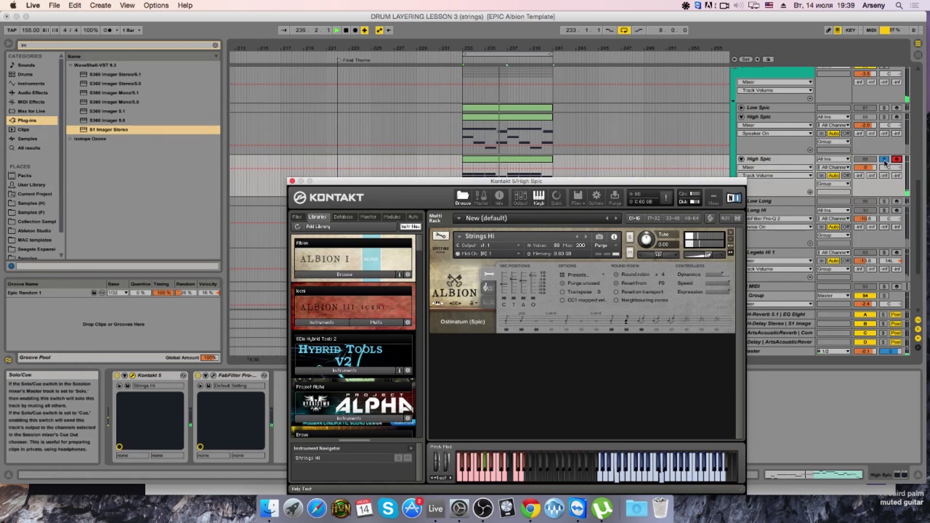
# Step: Raise the second High Spic track's volume to about 4 dB against the full mix, and solo the track again
pyautogui.click(820, 163)
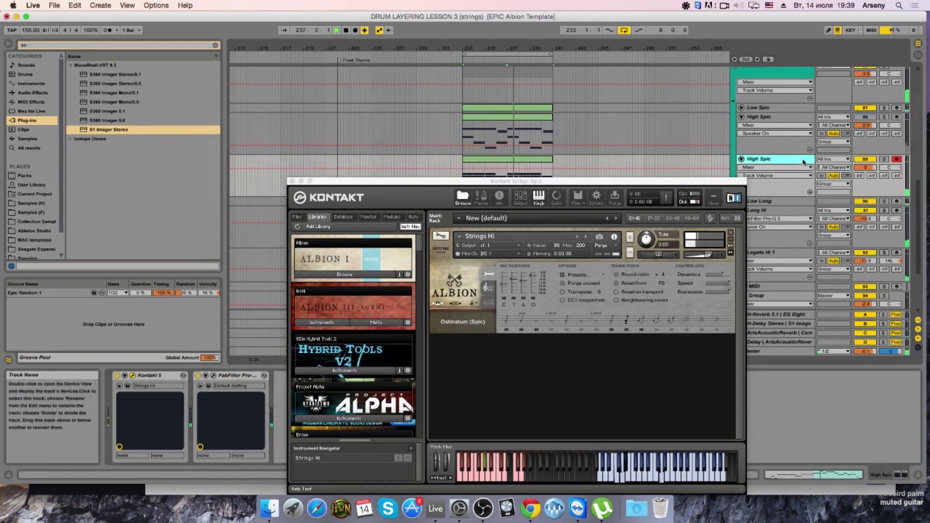
pyautogui.moveTo(864, 167); pyautogui.dragTo(865, 160)
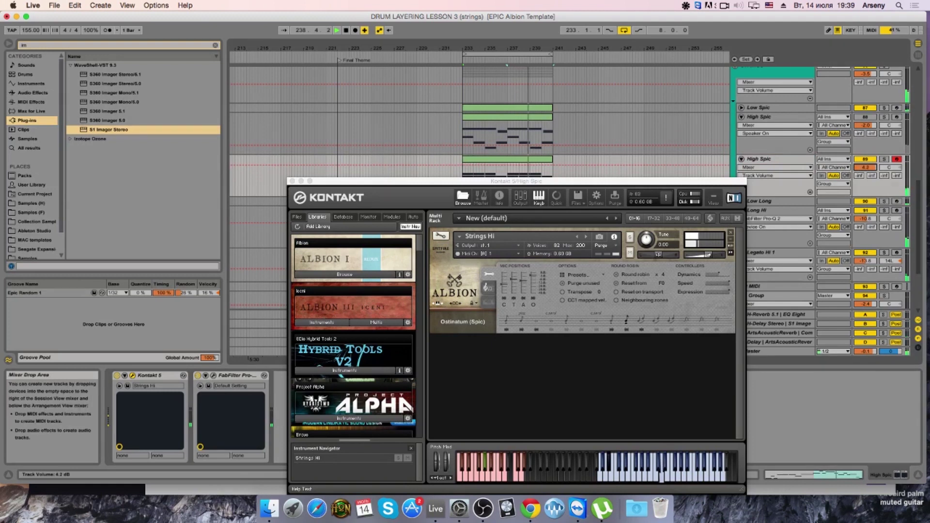
pyautogui.click(884, 160)
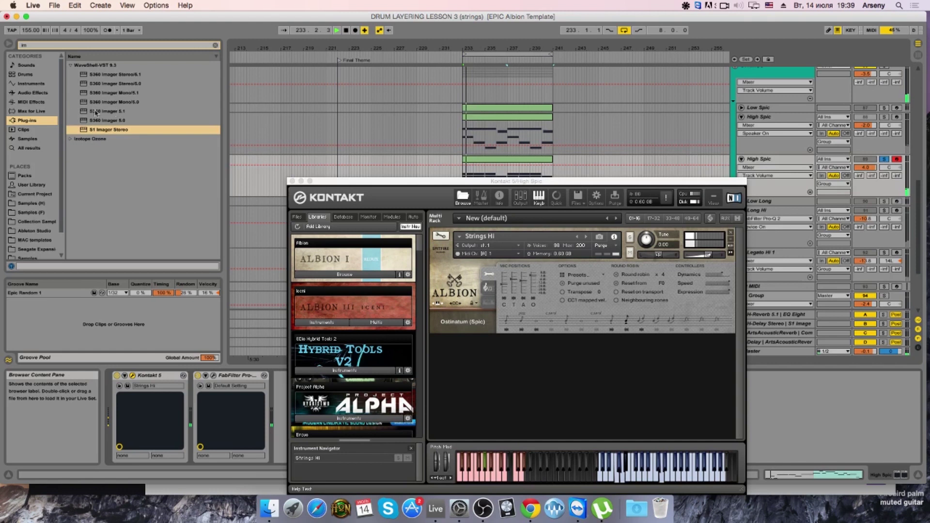
# Step: Clear the browser search and add the Compressor audio effect to the second High Spic track after FabFilter Pro-Q
pyautogui.click(42, 94)
pyautogui.press('BackSpace')
pyautogui.press('BackSpace')
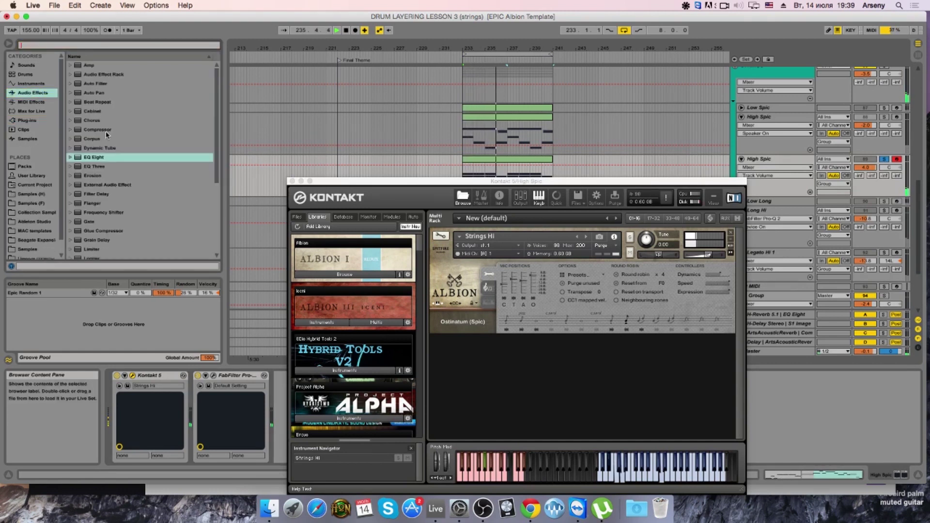
pyautogui.click(106, 131)
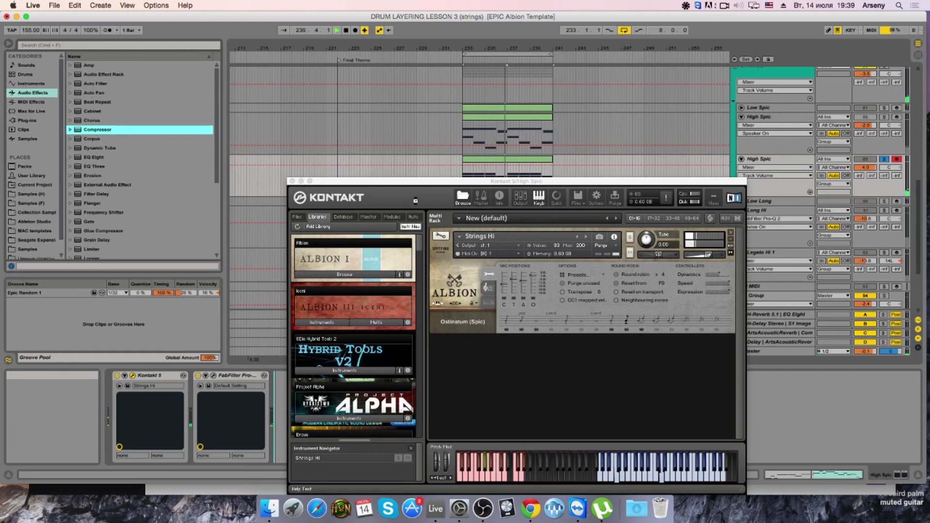
# Step: Set the second High Spic track's Compressor to a 3:1 ratio, 7.2 ms attack, 85.7 ms release and about -15 dB threshold
pyautogui.moveTo(407, 182); pyautogui.dragTo(674, 198)
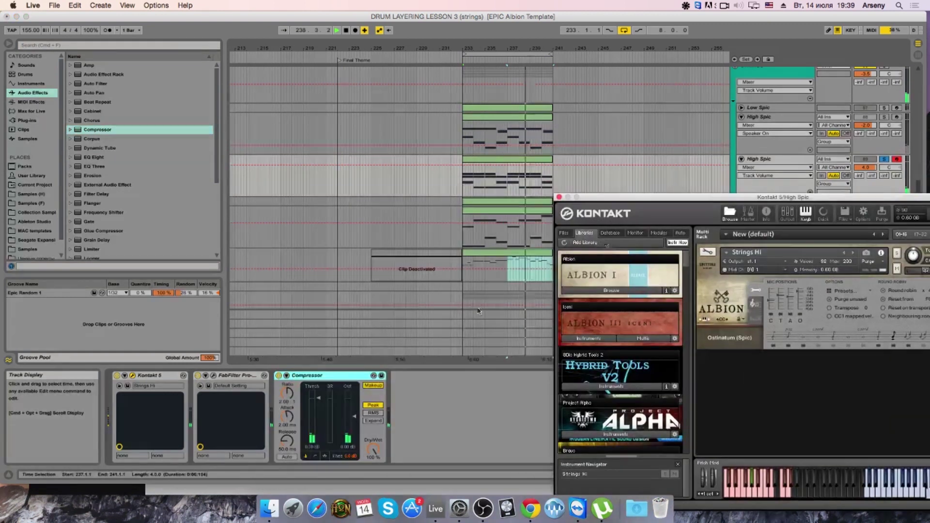
pyautogui.click(287, 440)
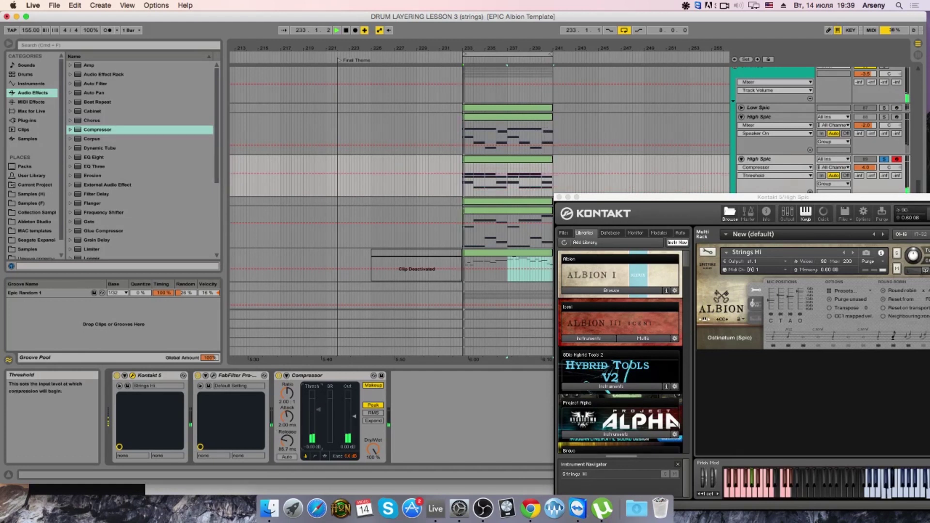
pyautogui.moveTo(287, 393)
pyautogui.mouseDown()
pyautogui.moveTo(287, 385)
pyautogui.moveTo(286, 409)
pyautogui.mouseUp()
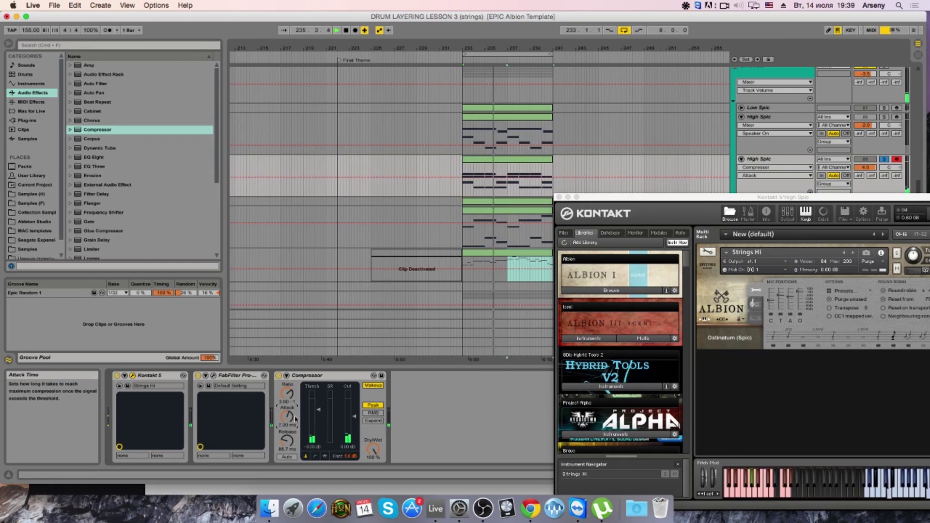
pyautogui.click(320, 388)
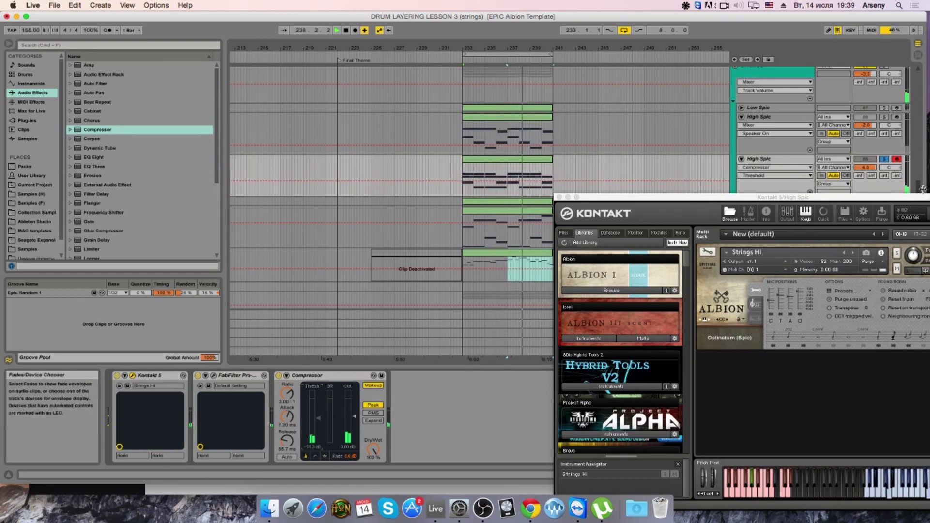
# Step: Set the second High Spic track's volume to 0 dB, compare it soloed and in the mix, and close the Kontakt window
pyautogui.moveTo(865, 167); pyautogui.dragTo(865, 182)
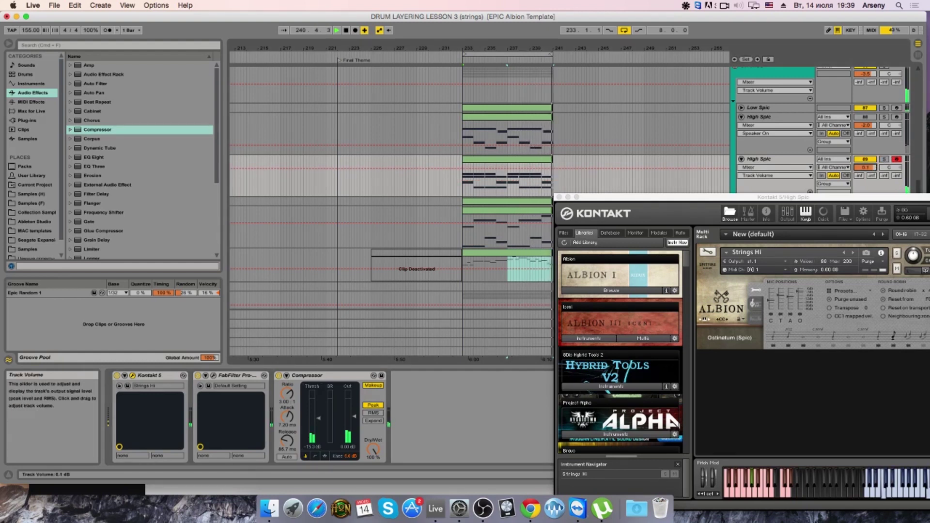
pyautogui.click(884, 159)
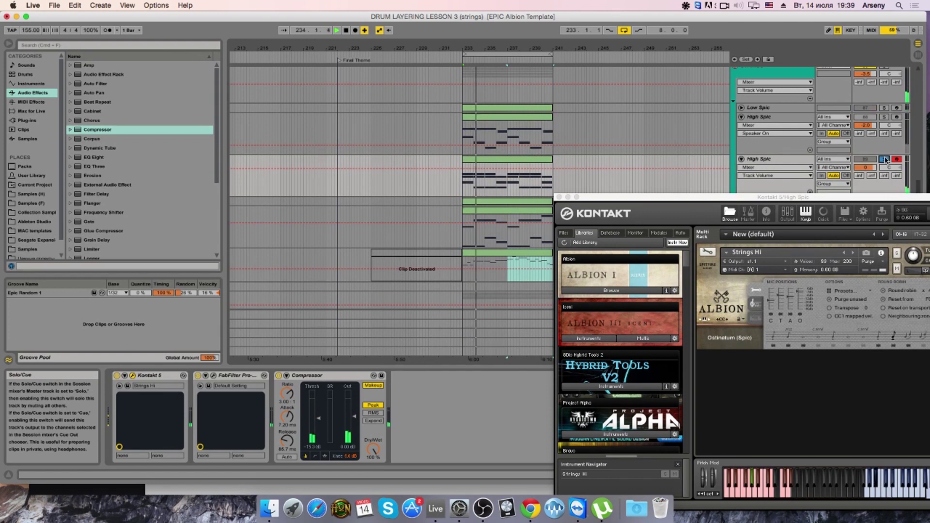
pyautogui.click(884, 159)
pyautogui.moveTo(886, 196); pyautogui.dragTo(720, 196)
pyautogui.click(393, 195)
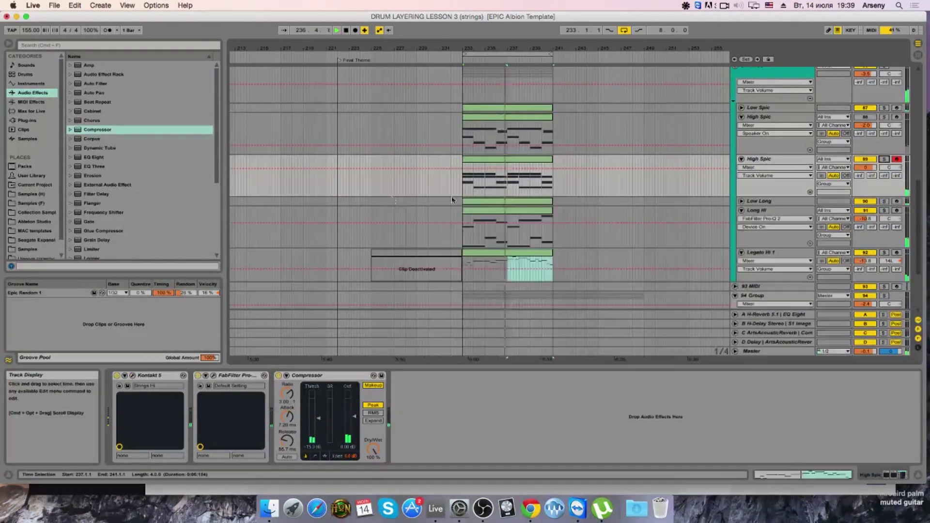
# Step: Check the Long Hi track soloed, raise its volume to about -9.4 dB, and unsolo it
pyautogui.click(884, 210)
pyautogui.click(865, 219)
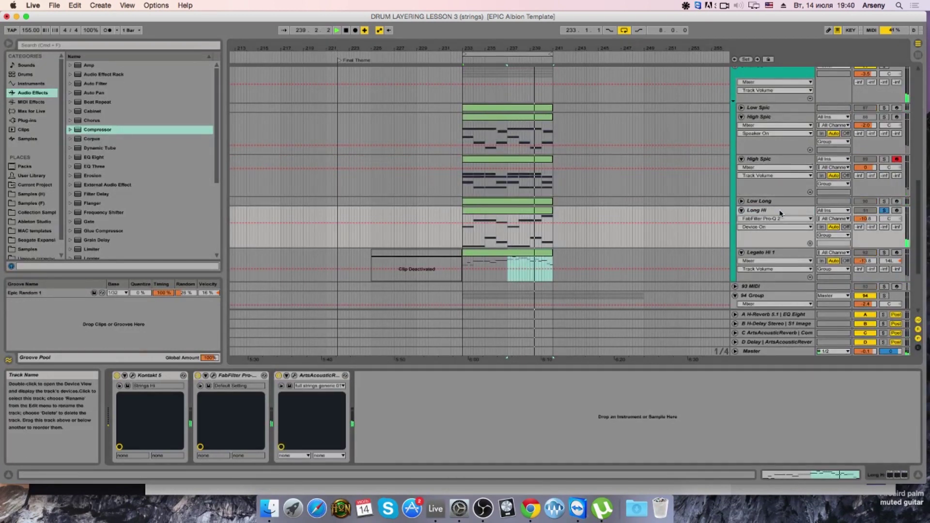
pyautogui.click(884, 210)
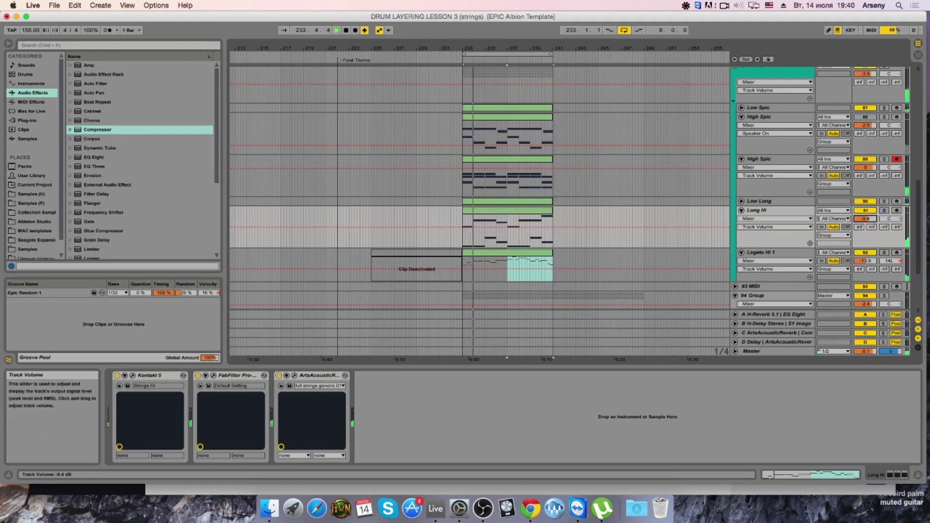
# Step: Listen to the Hybrid Drums track soloed, then unsolo it, unfold it and lower its volume to -9 dB
pyautogui.scroll(-5, 744, 188)
pyautogui.scroll(10, 745, 187)
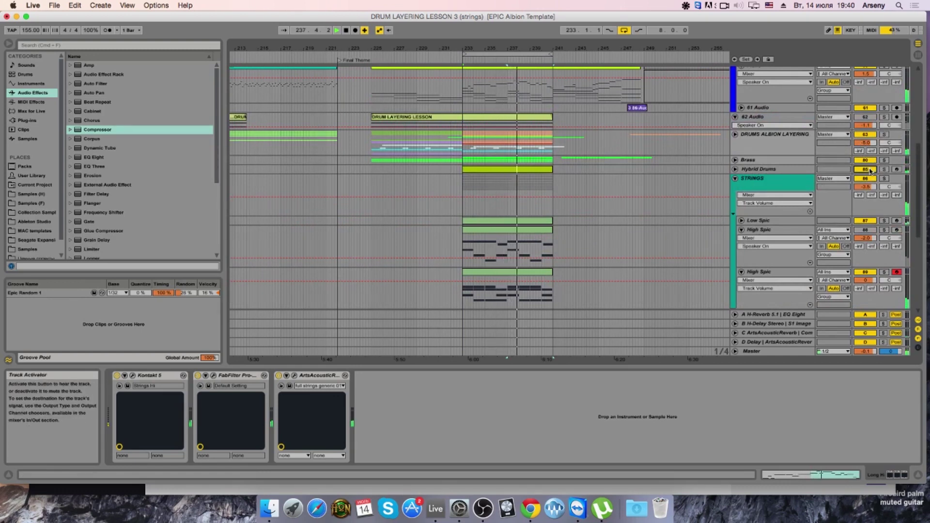
pyautogui.click(757, 170)
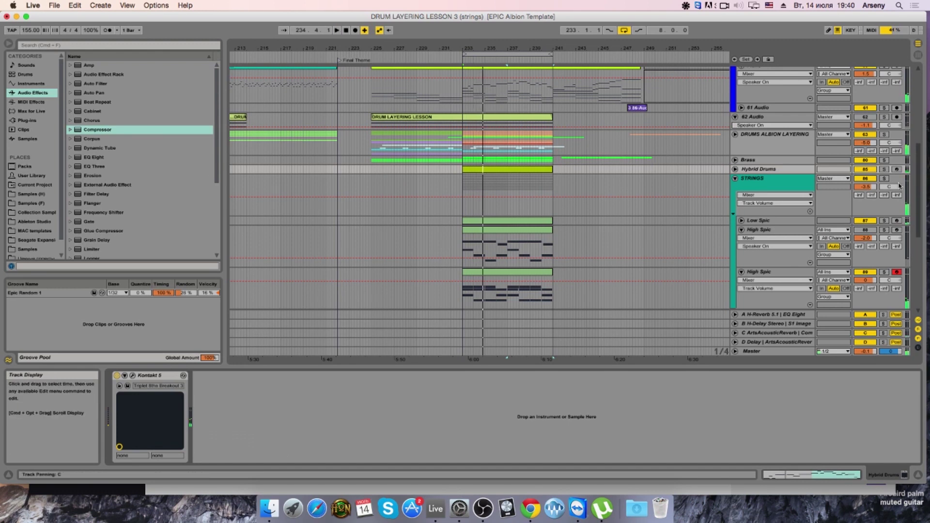
pyautogui.click(884, 169)
pyautogui.press('space')
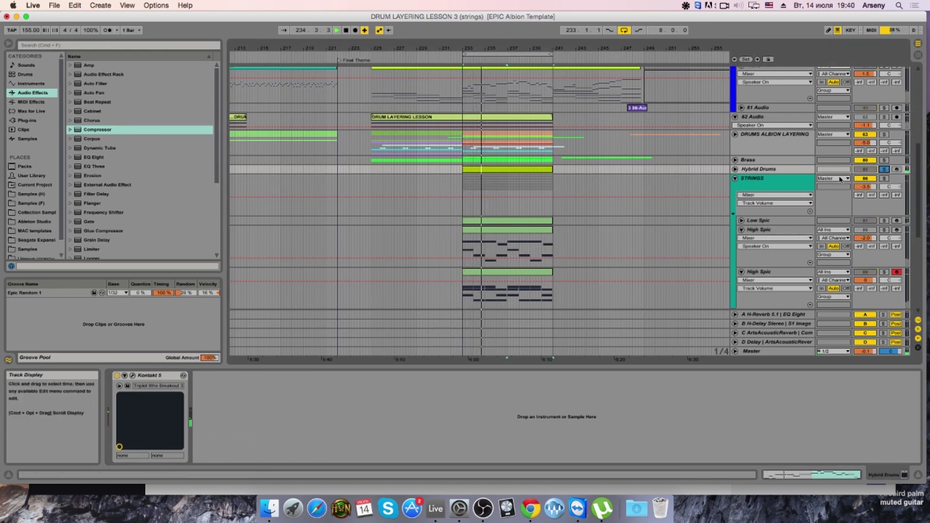
pyautogui.click(884, 169)
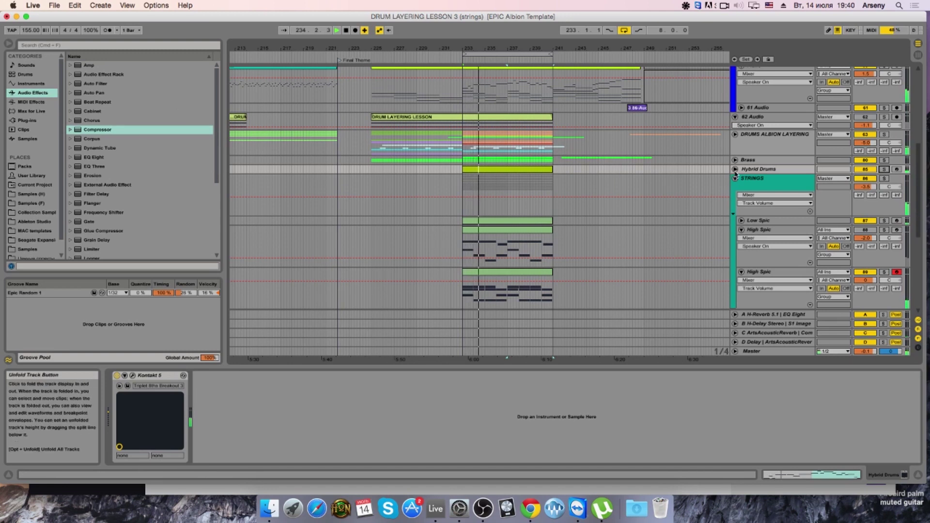
pyautogui.moveTo(742, 176); pyautogui.dragTo(742, 184)
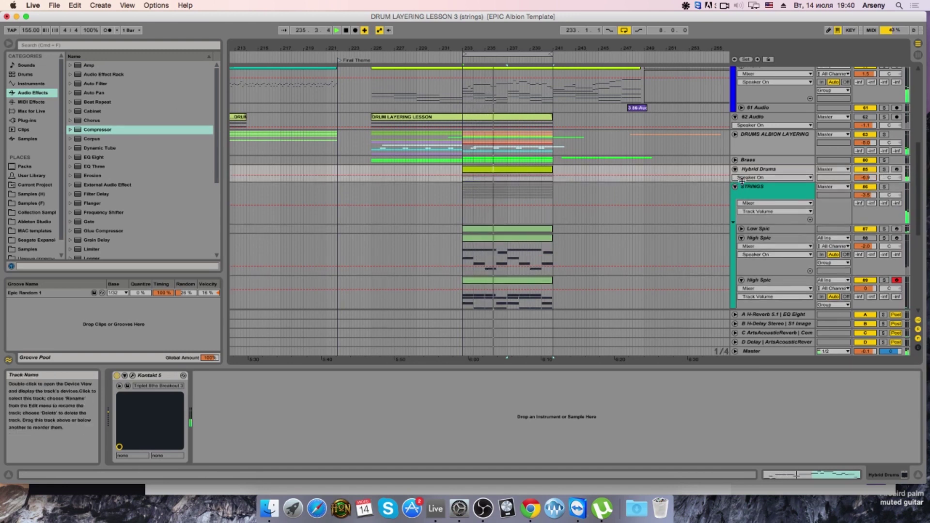
pyautogui.moveTo(865, 177); pyautogui.dragTo(865, 184)
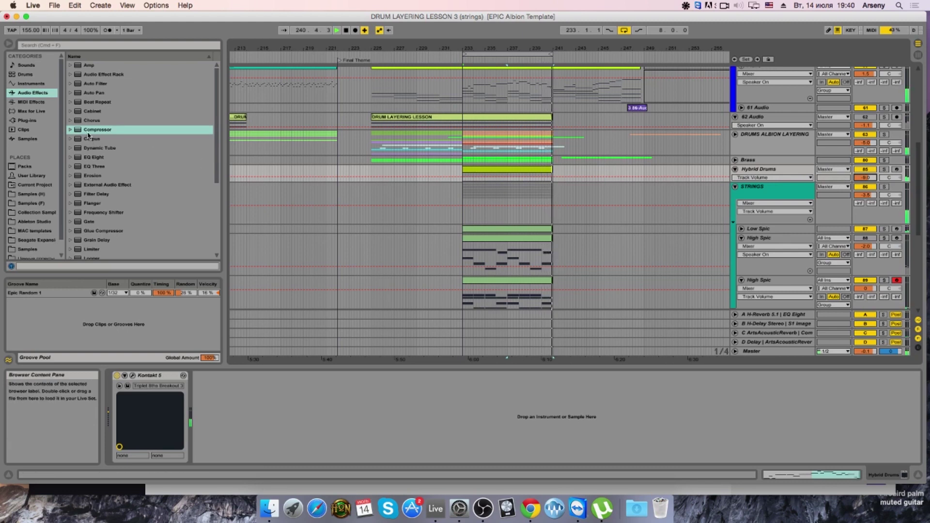
# Step: Add EQ Eight to the Hybrid Drums track with a low cut, slight mid cuts and a high-shelf boost around 2.16 kHz
pyautogui.moveTo(94, 157); pyautogui.dragTo(240, 385)
pyautogui.click(226, 449)
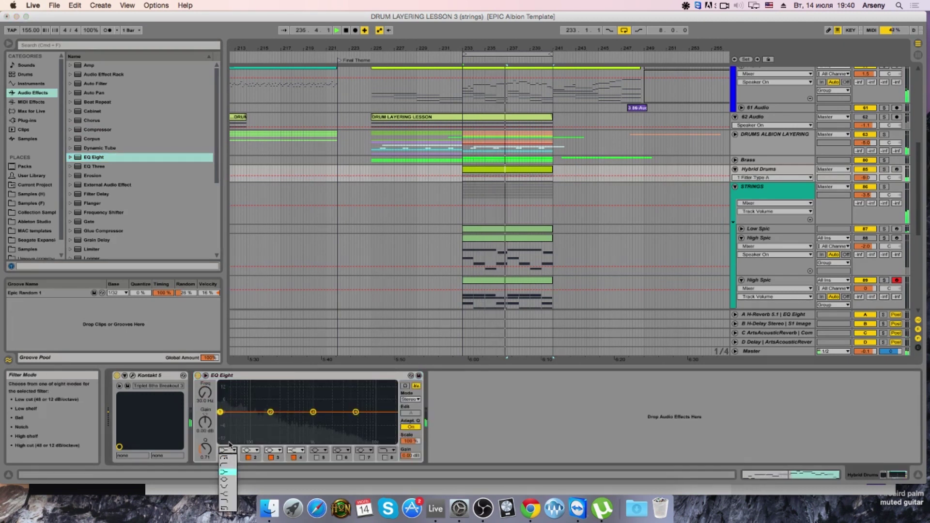
pyautogui.click(224, 457)
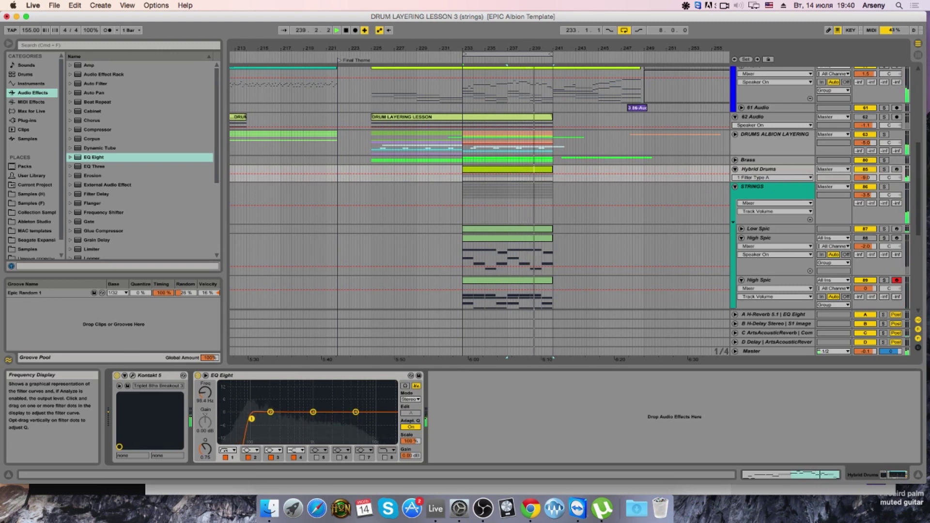
pyautogui.moveTo(251, 420); pyautogui.dragTo(246, 410)
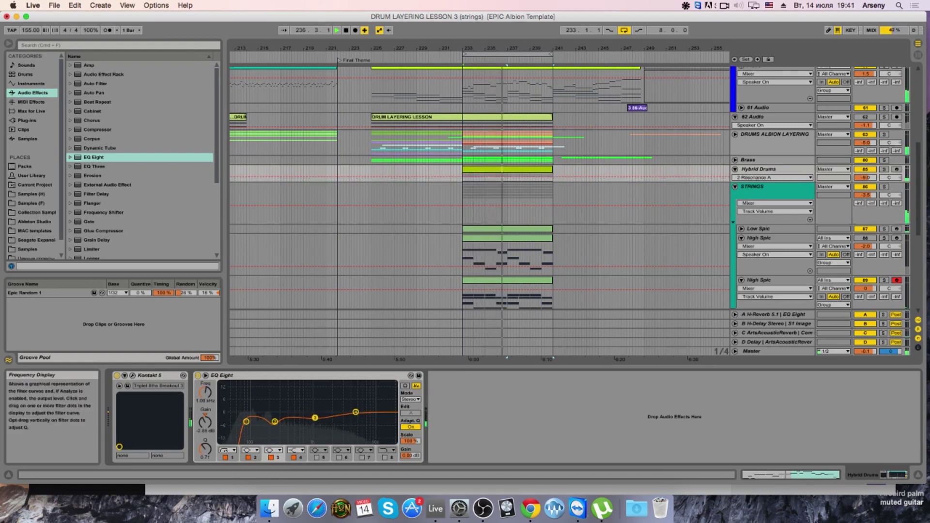
pyautogui.moveTo(340, 404); pyautogui.dragTo(334, 402)
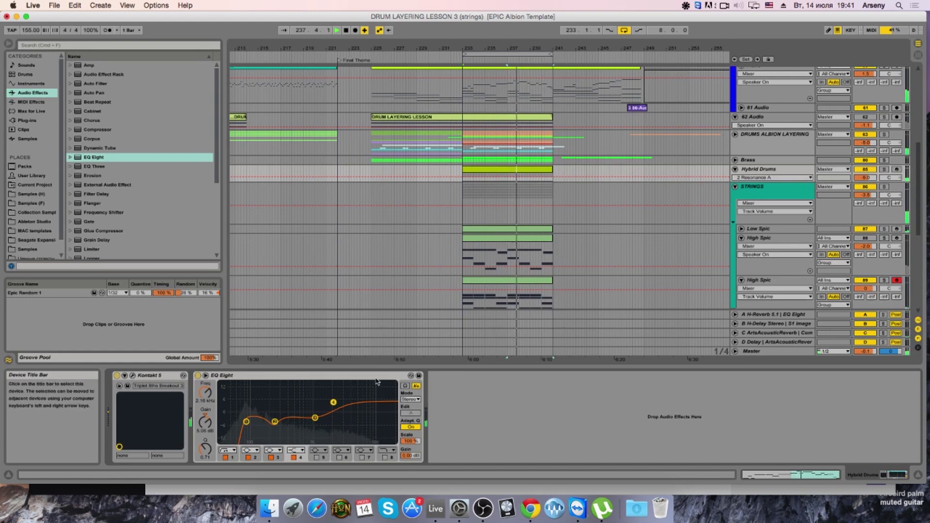
# Step: Check the equalized Hybrid Drums track soloed, then lower its volume to about -13.1 dB in the full mix
pyautogui.click(865, 178)
pyautogui.click(882, 170)
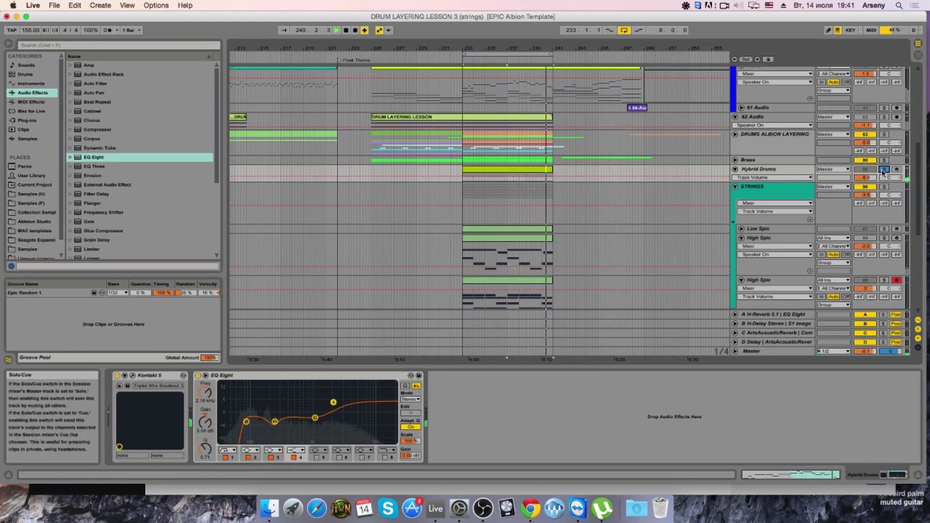
pyautogui.click(882, 169)
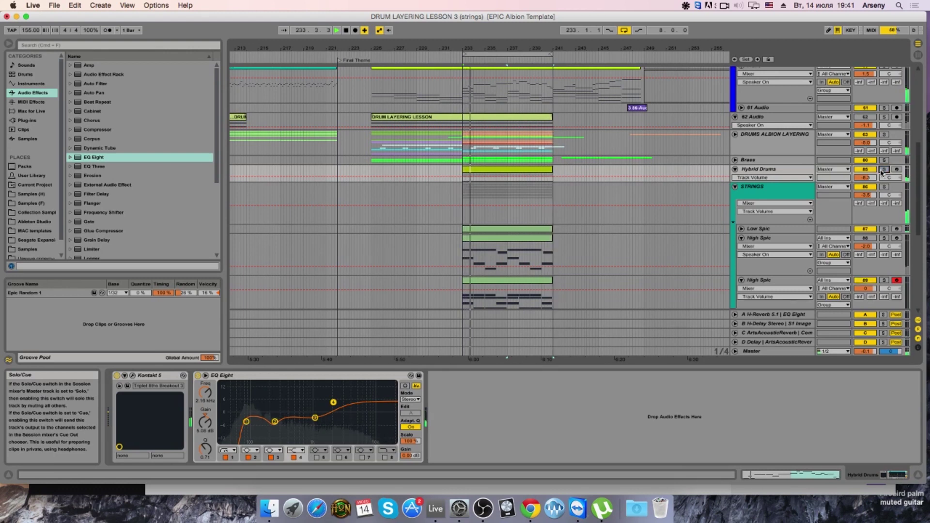
pyautogui.moveTo(865, 178); pyautogui.dragTo(865, 175)
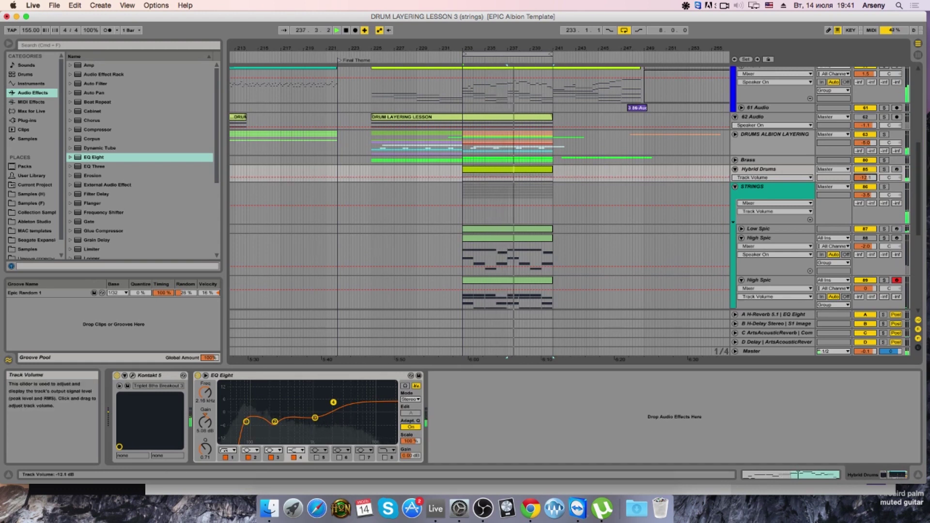
# Step: Open iZotope Ozone 6 on the Master track and set its Maximizer to IRC III Crisp with a -6.1 dB threshold
pyautogui.click(782, 351)
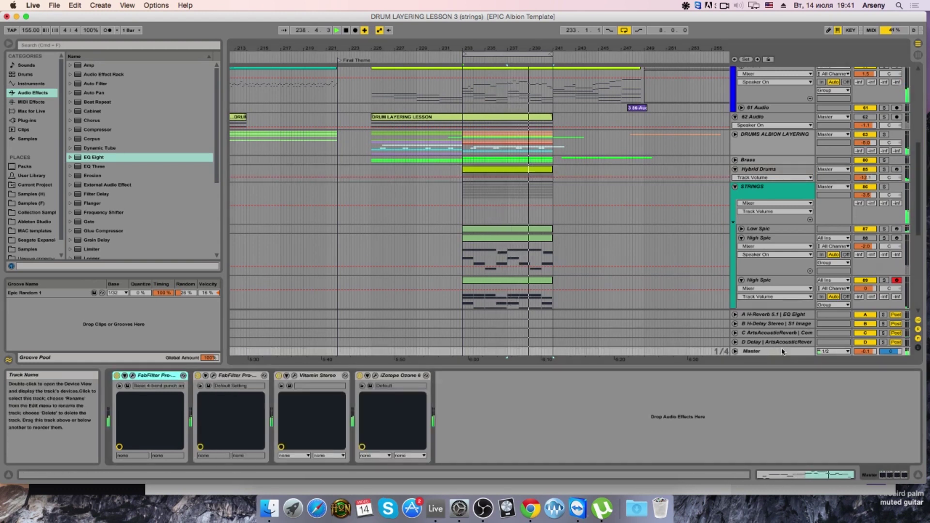
pyautogui.click(376, 381)
pyautogui.click(512, 372)
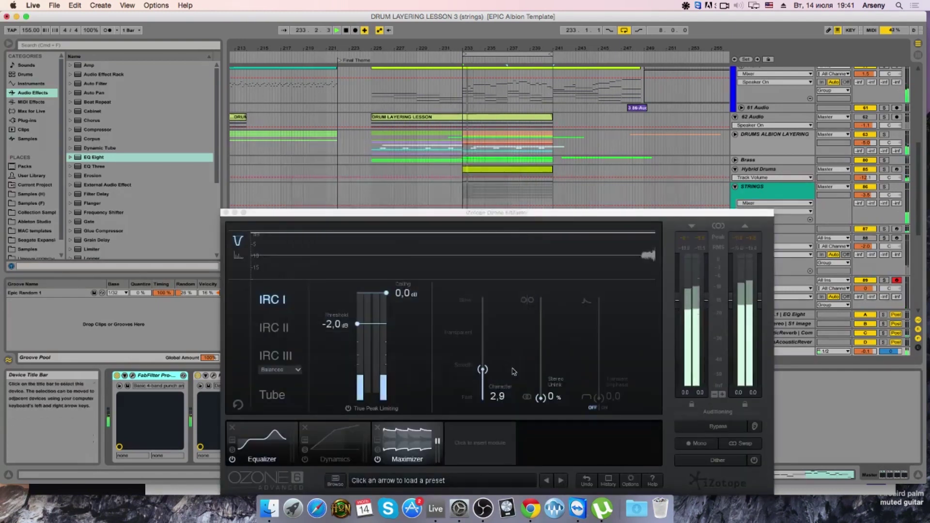
pyautogui.moveTo(356, 325); pyautogui.dragTo(354, 356)
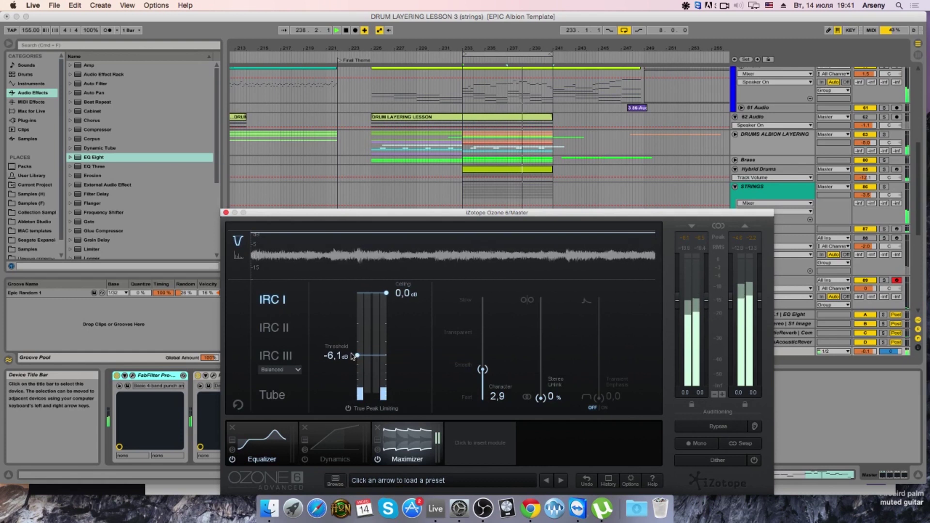
pyautogui.click(275, 356)
pyautogui.click(280, 370)
pyautogui.click(281, 404)
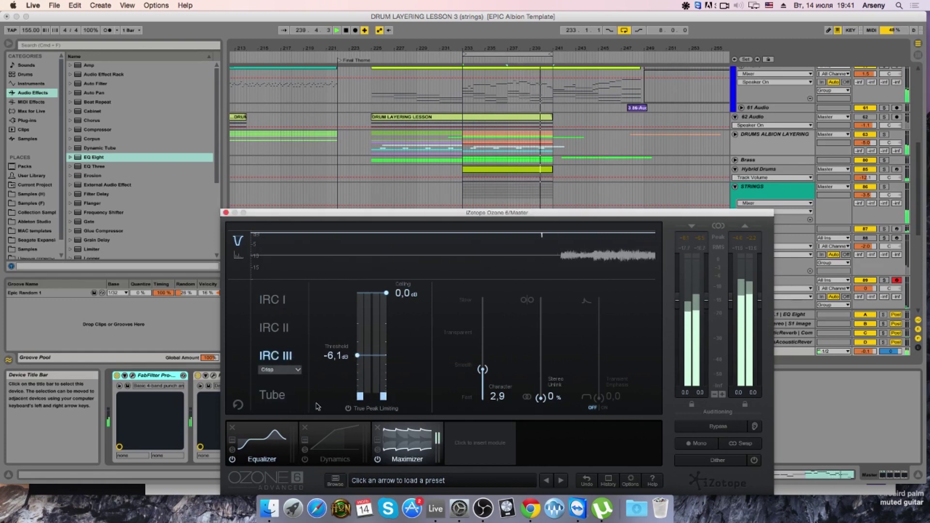
# Step: Set the Maximizer's stereo unlink to 99%, ceiling to -0.3 dB and threshold to -8.0 dB, then close Ozone
pyautogui.moveTo(541, 398); pyautogui.dragTo(542, 306)
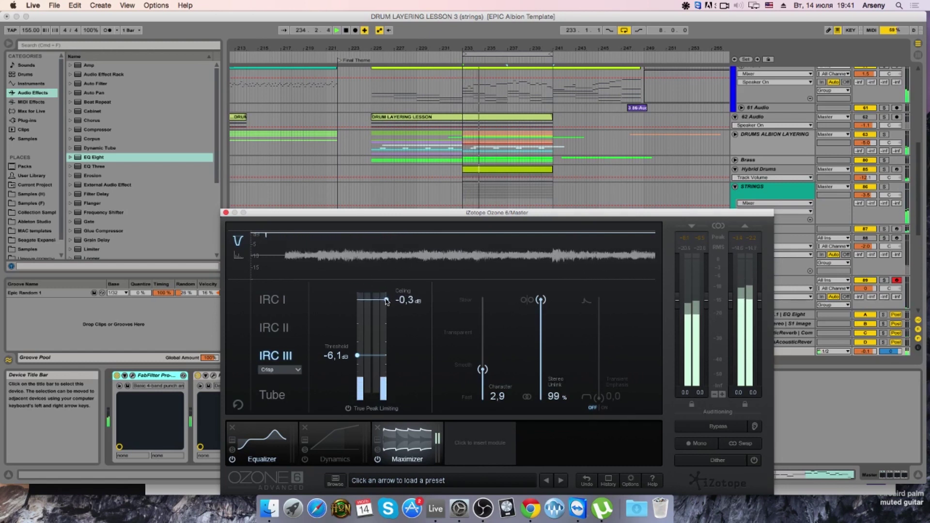
pyautogui.moveTo(363, 361); pyautogui.dragTo(359, 362)
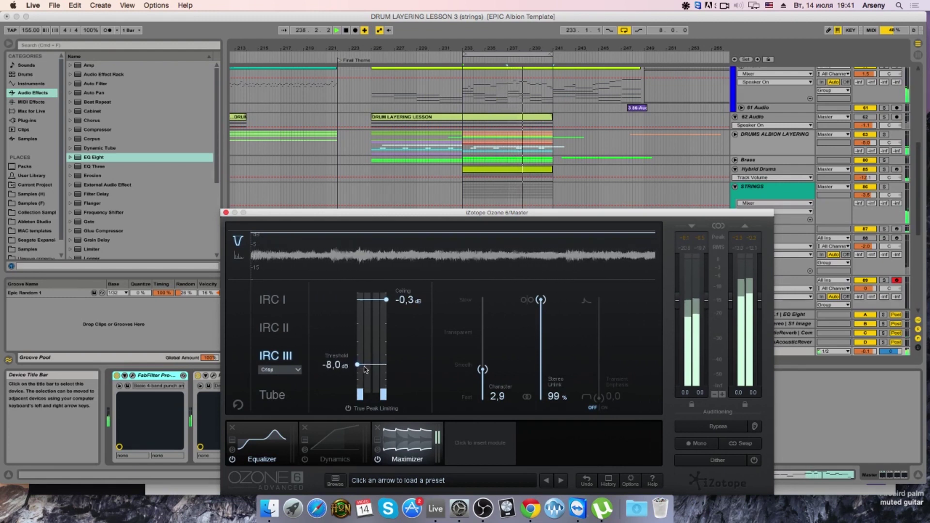
pyautogui.click(225, 213)
# Step: Lower the Hybrid Drums track's volume to about -17 dB
pyautogui.scroll(-1, 605, 230)
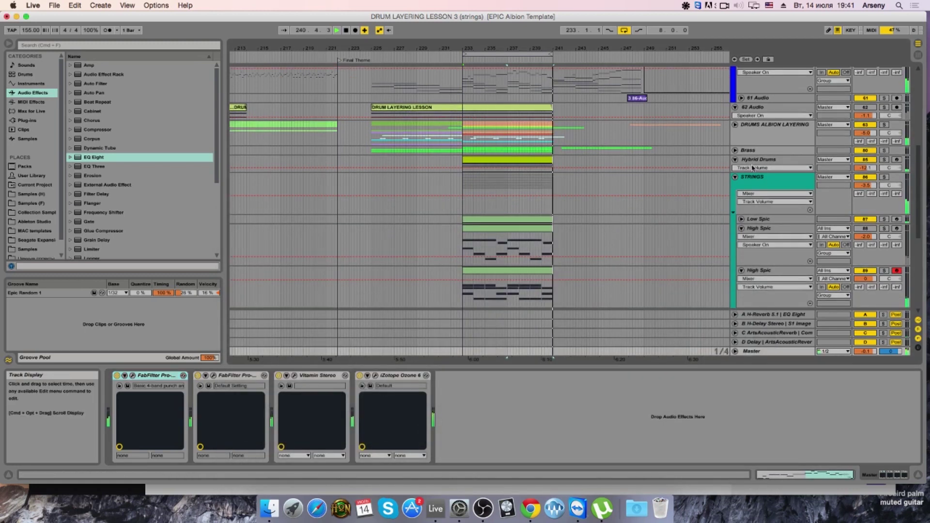
pyautogui.moveTo(864, 168); pyautogui.dragTo(864, 182)
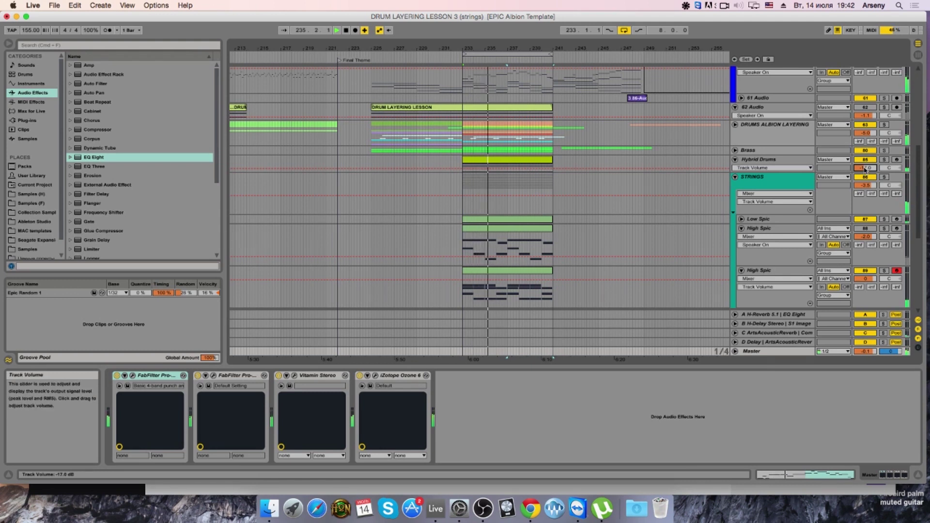
# Step: Duplicate the Hybrid Drums track and fold both copies
pyautogui.click(789, 159)
pyautogui.rightClick(789, 159)
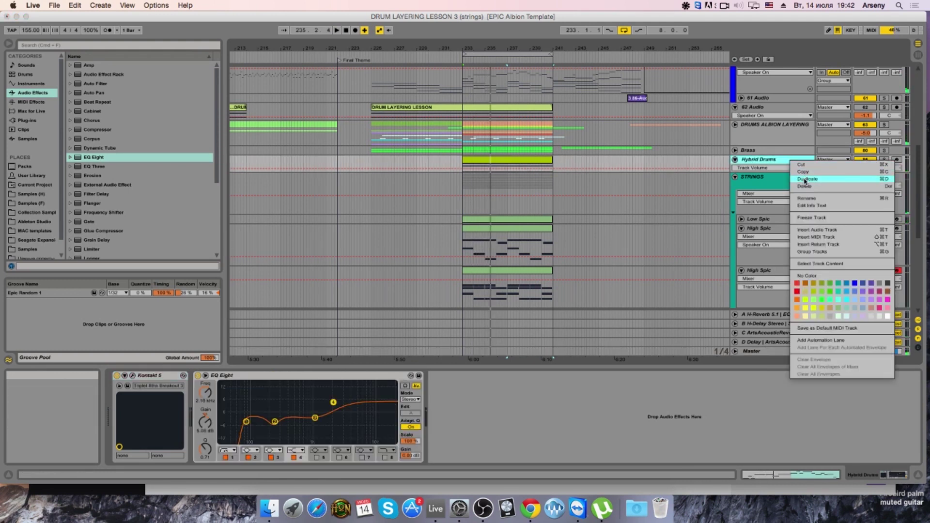
pyautogui.click(806, 179)
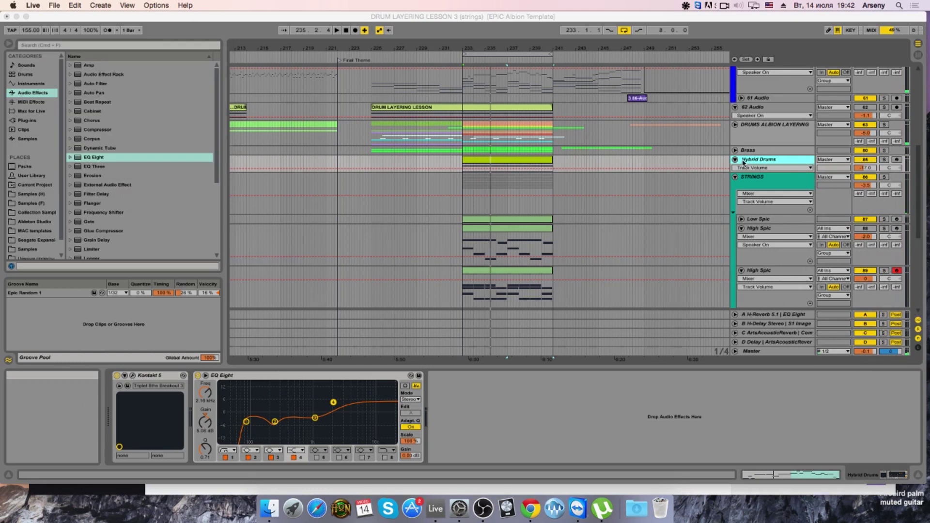
pyautogui.click(735, 160)
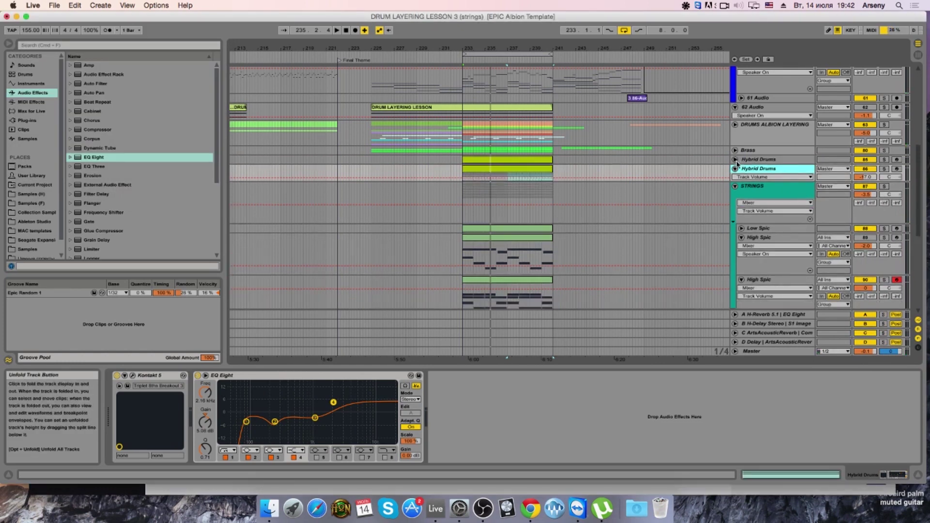
pyautogui.click(735, 169)
pyautogui.rightClick(758, 169)
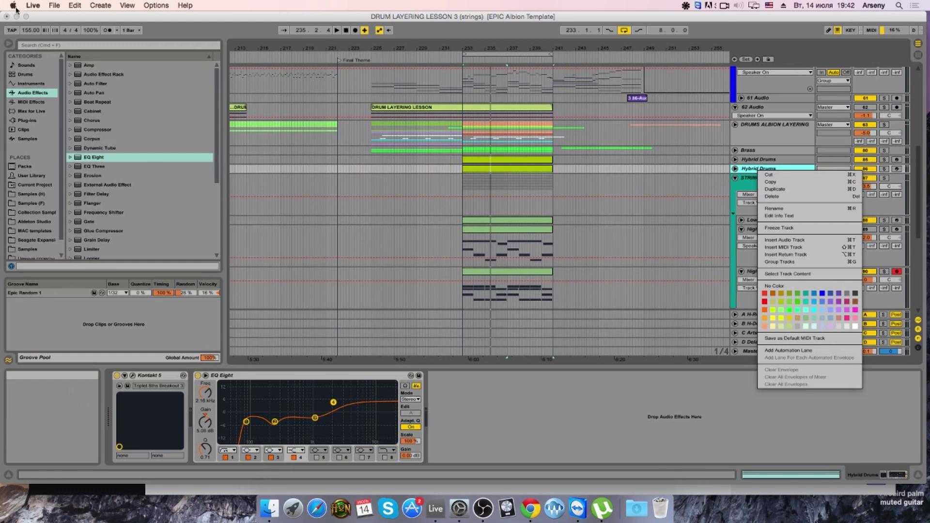
pyautogui.click(53, 5)
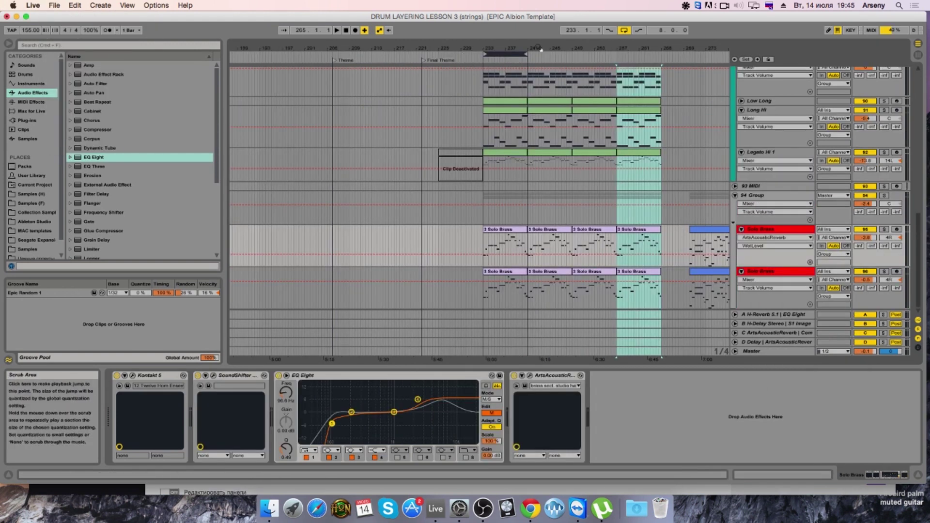
# Step: Extend the loop to start at 224.3.1 with a length of 40.3.0 and play back the final theme
pyautogui.moveTo(527, 53); pyautogui.dragTo(662, 72)
pyautogui.scroll(10, 507, 90)
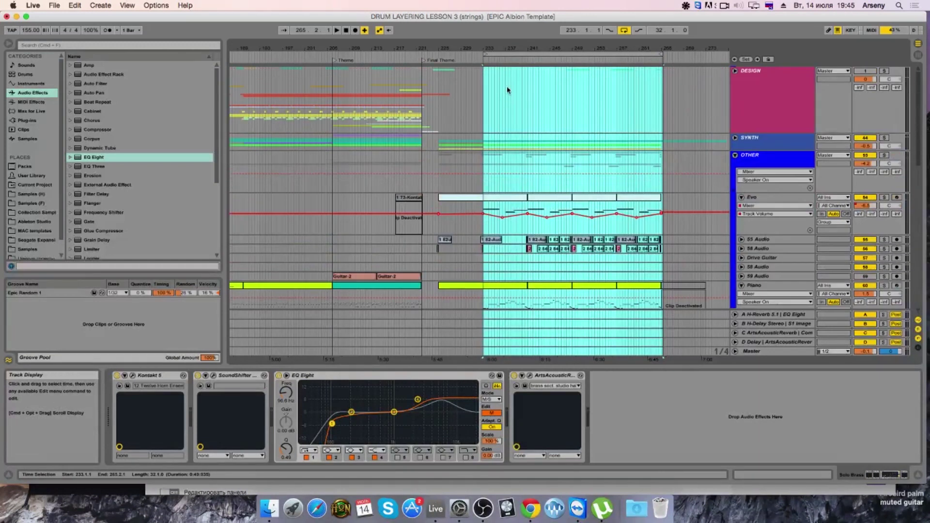
pyautogui.moveTo(485, 52); pyautogui.dragTo(436, 54)
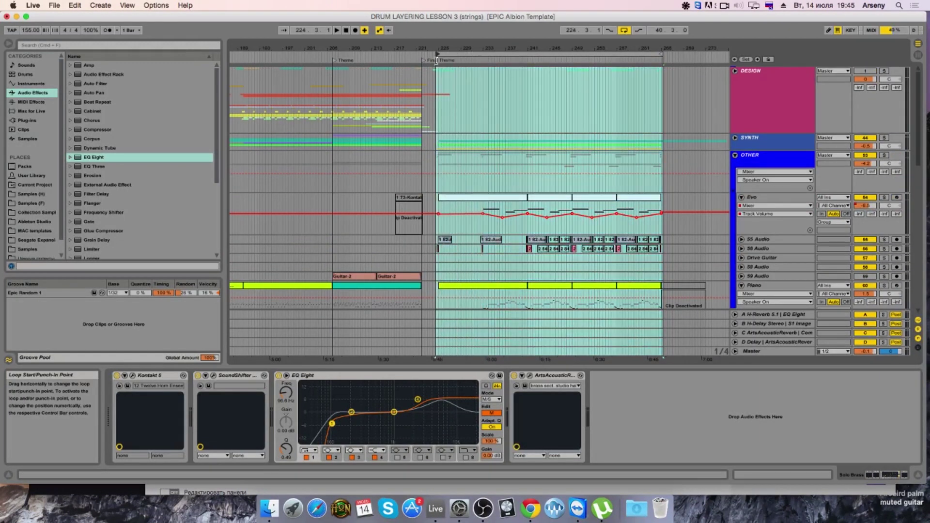
pyautogui.scroll(-6, 472, 97)
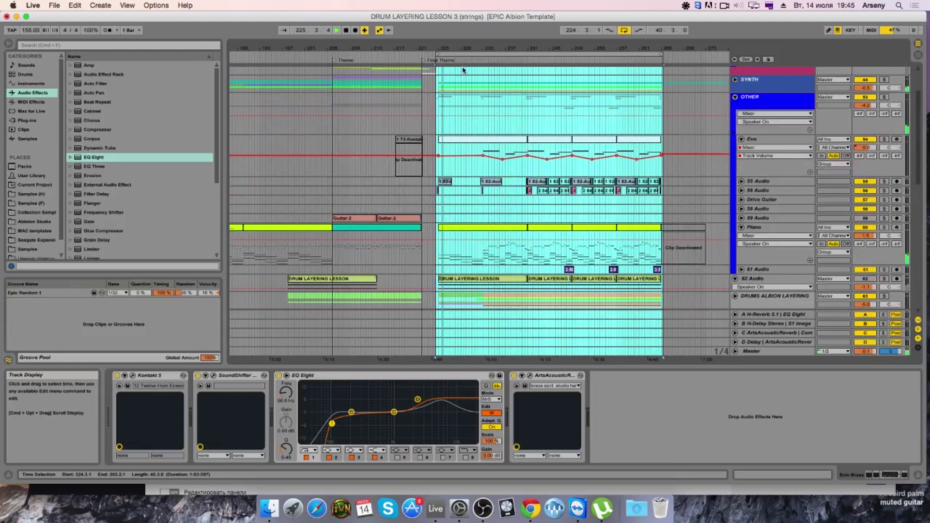
pyautogui.scroll(5, 469, 77)
pyautogui.scroll(-6, 494, 99)
pyautogui.scroll(-6, 494, 99)
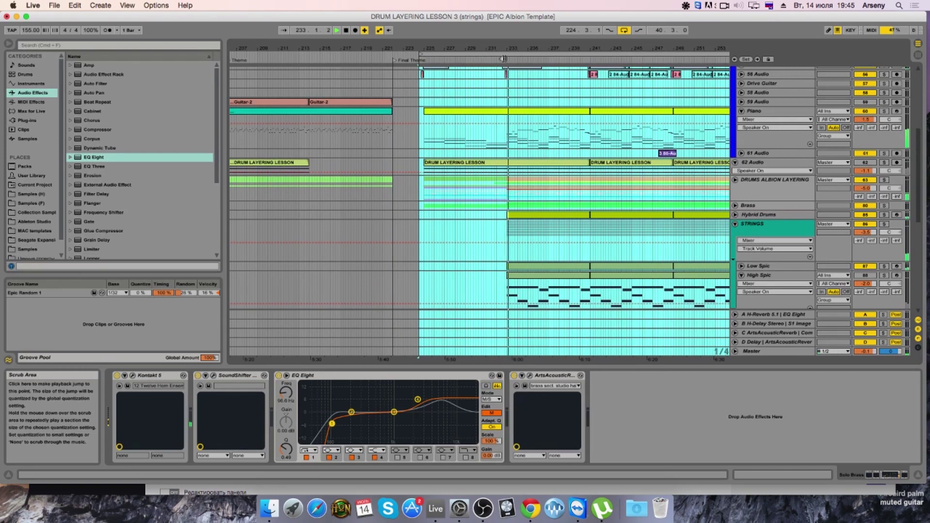
pyautogui.moveTo(506, 48); pyautogui.dragTo(498, 41)
pyautogui.moveTo(422, 48); pyautogui.dragTo(427, 48)
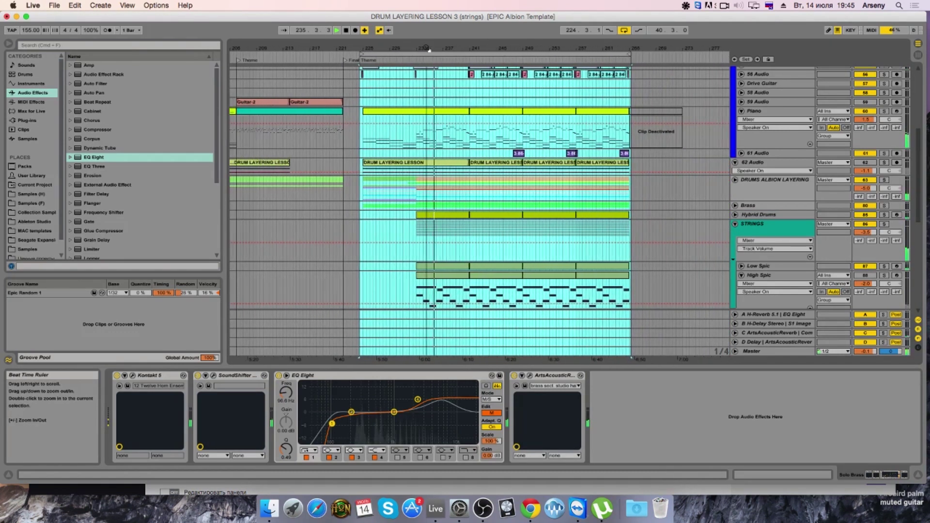
# Step: Deactivate the clips at bars 233–241 on Legato Hi 1 and both Solo Brass tracks, and play that section
pyautogui.scroll(-5, 511, 112)
pyautogui.scroll(-5, 511, 111)
pyautogui.click(452, 234)
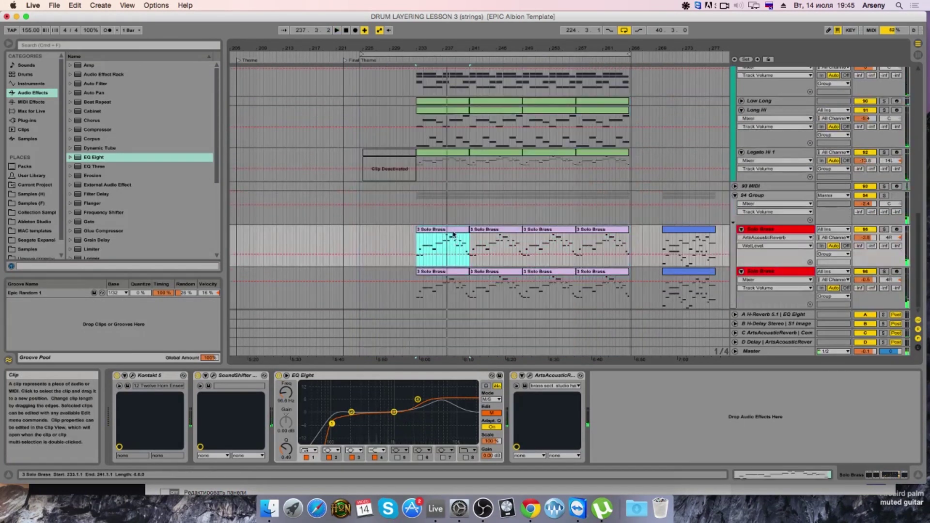
pyautogui.click(450, 280)
pyautogui.keyDown('shift'); pyautogui.click(441, 156); pyautogui.keyUp('shift')
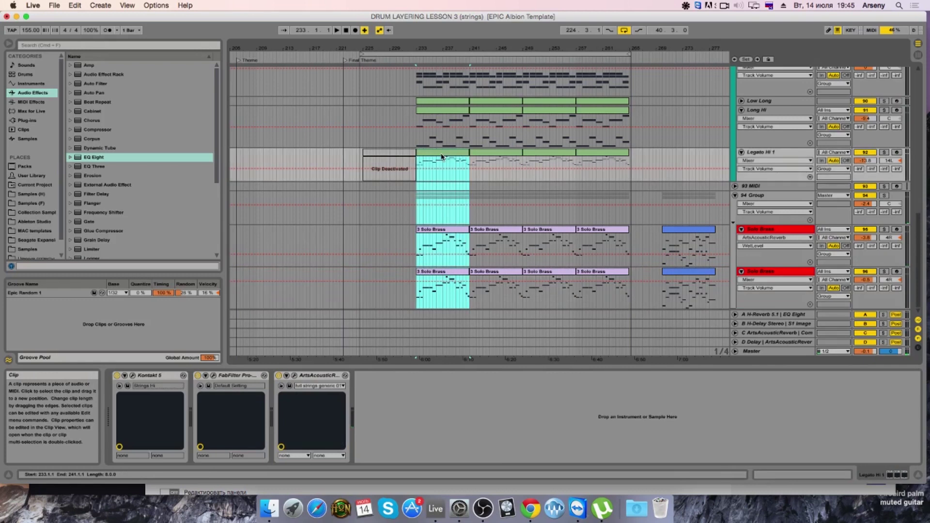
pyautogui.press('0')
pyautogui.press('space')
pyautogui.scroll(3, 448, 147)
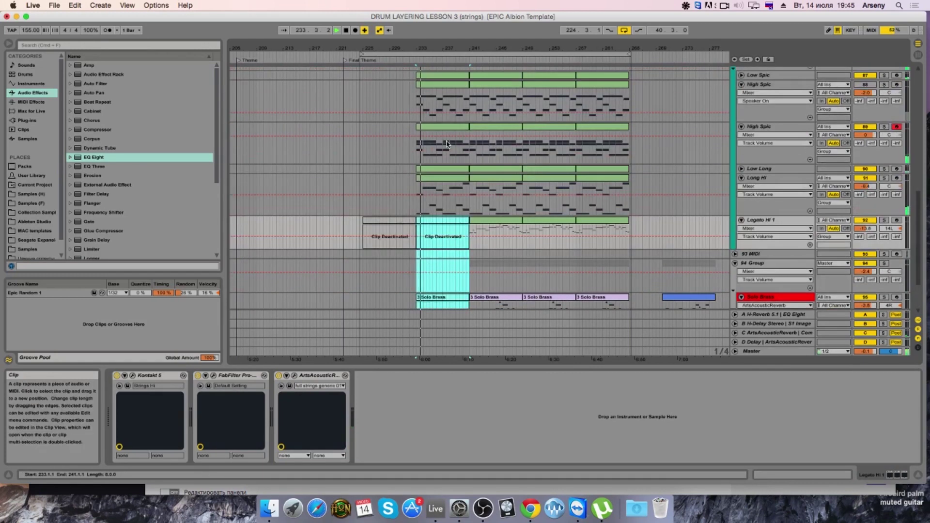
pyautogui.scroll(-2, 452, 144)
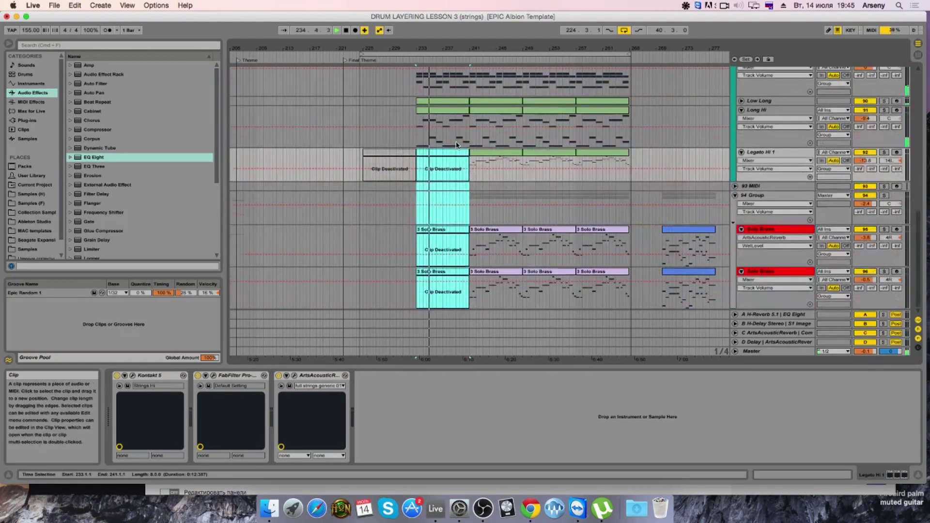
# Step: Deactivate the clips at bars 241–249 on Legato Hi 1 and both Solo Brass tracks
pyautogui.scroll(3, 457, 144)
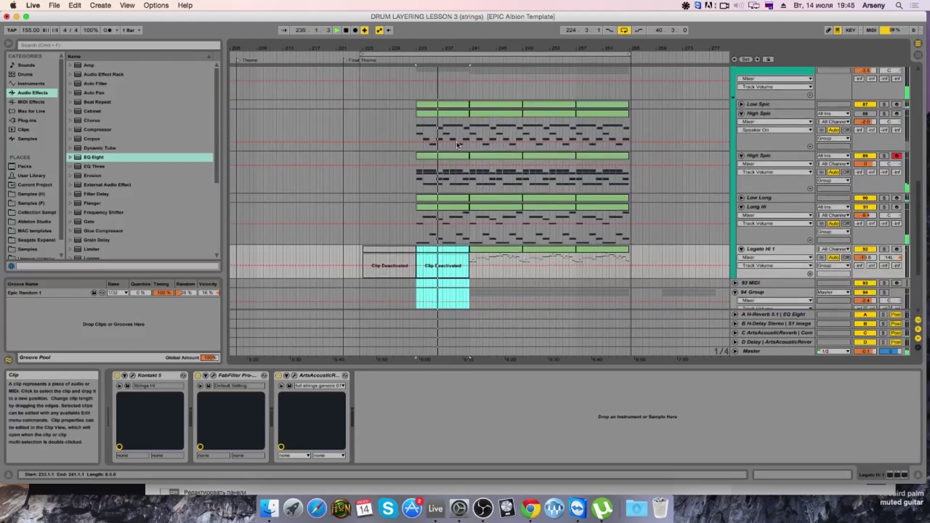
pyautogui.scroll(-4, 457, 145)
pyautogui.click(494, 290)
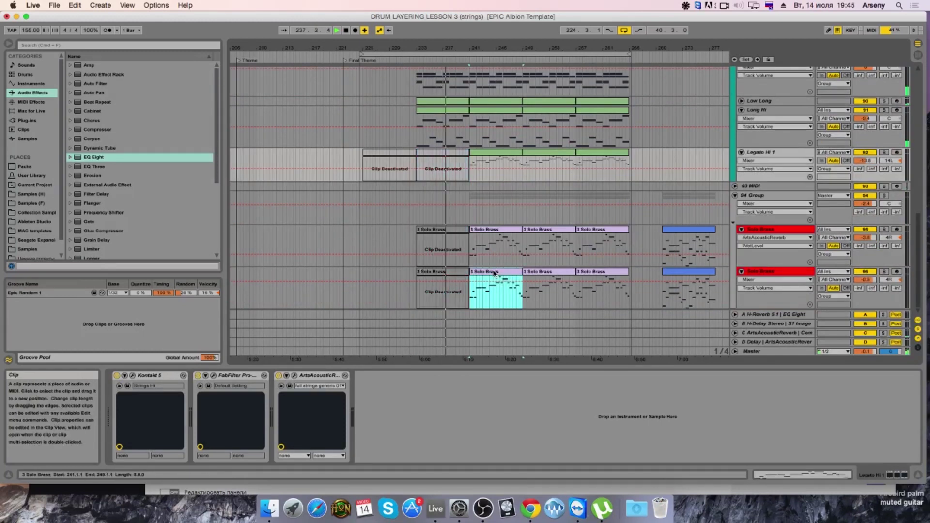
pyautogui.keyDown('shift'); pyautogui.click(487, 158); pyautogui.keyUp('shift')
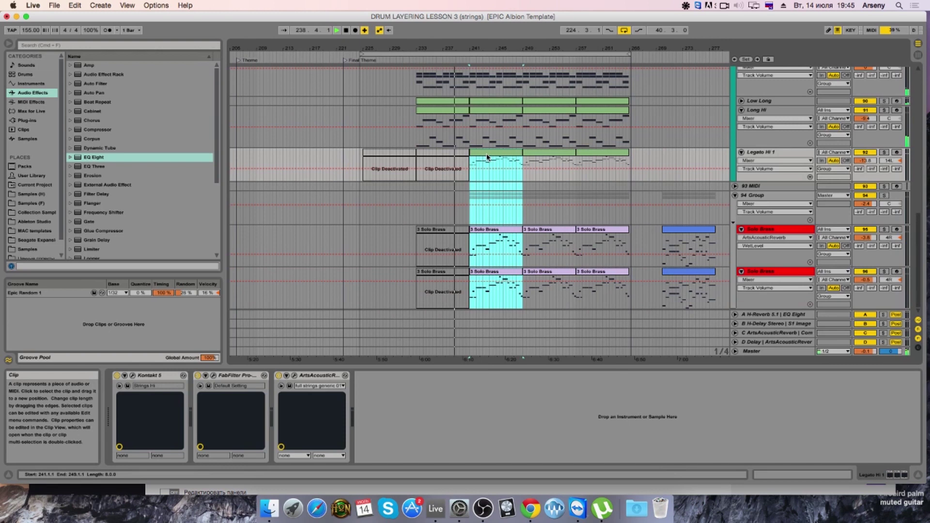
pyautogui.press('0')
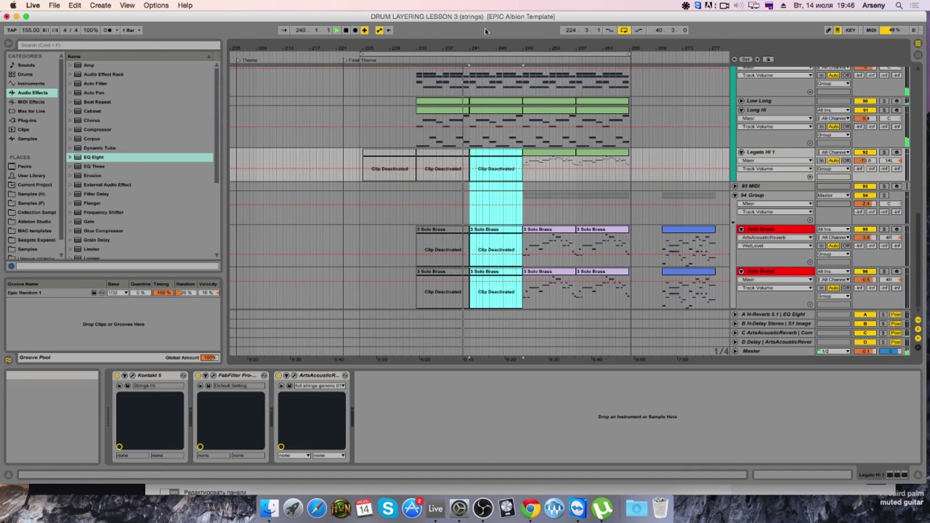
# Step: Select everything from bar 249 across all tracks using the loop range and move it one bar later to 250.1.1
pyautogui.moveTo(486, 54); pyautogui.dragTo(661, 53)
pyautogui.moveTo(582, 45); pyautogui.dragTo(544, 54)
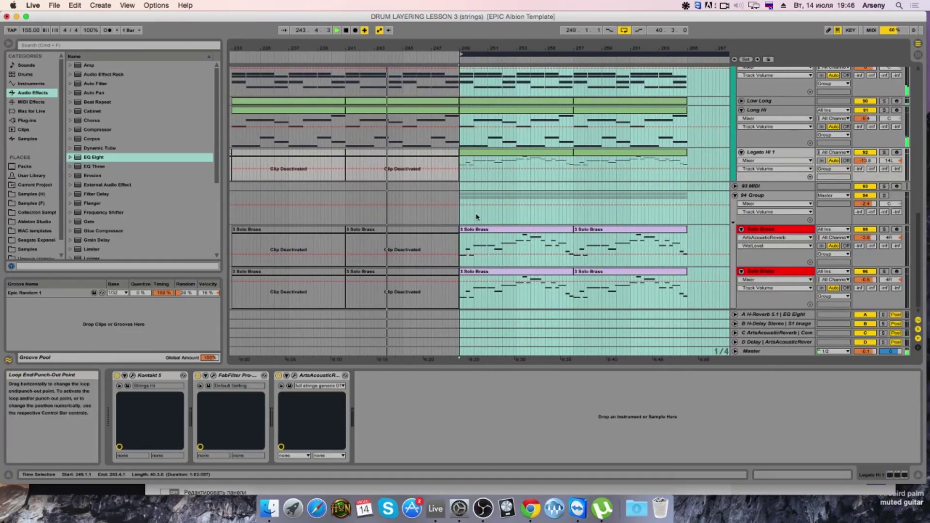
pyautogui.scroll(3, 465, 219)
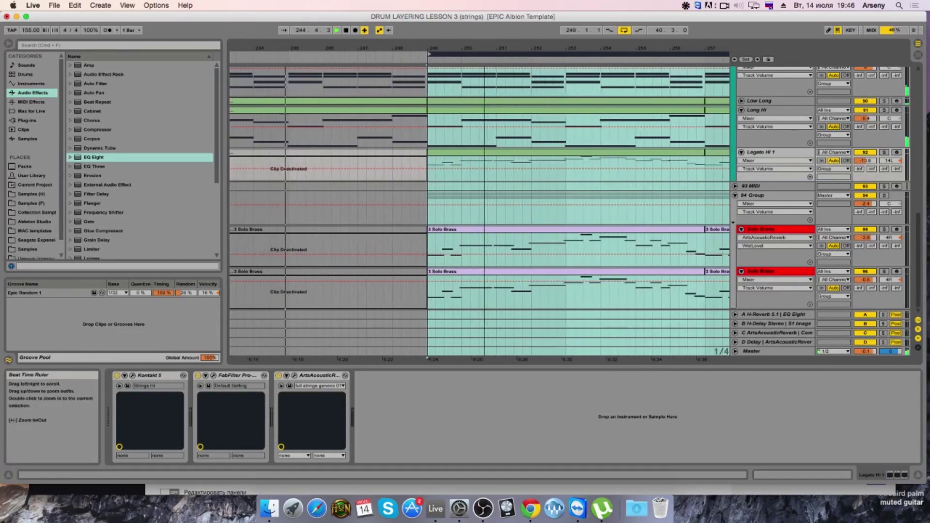
pyautogui.click(452, 221)
pyautogui.click(483, 236)
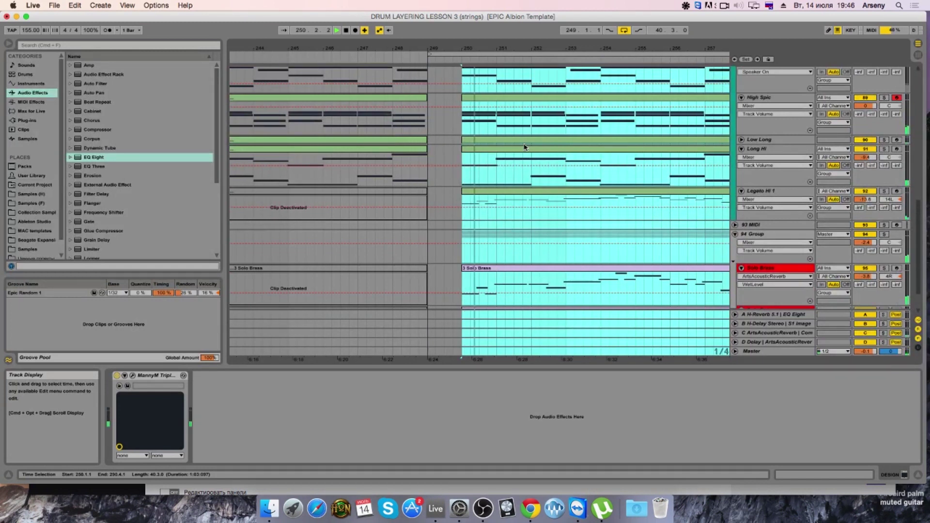
# Step: Extend the loop back to 225.1.1 with a length of 64.3.0 and save the Live Set
pyautogui.moveTo(436, 47); pyautogui.dragTo(237, 56)
pyautogui.scroll(10, 418, 105)
pyautogui.scroll(-10, 418, 105)
pyautogui.click(54, 5)
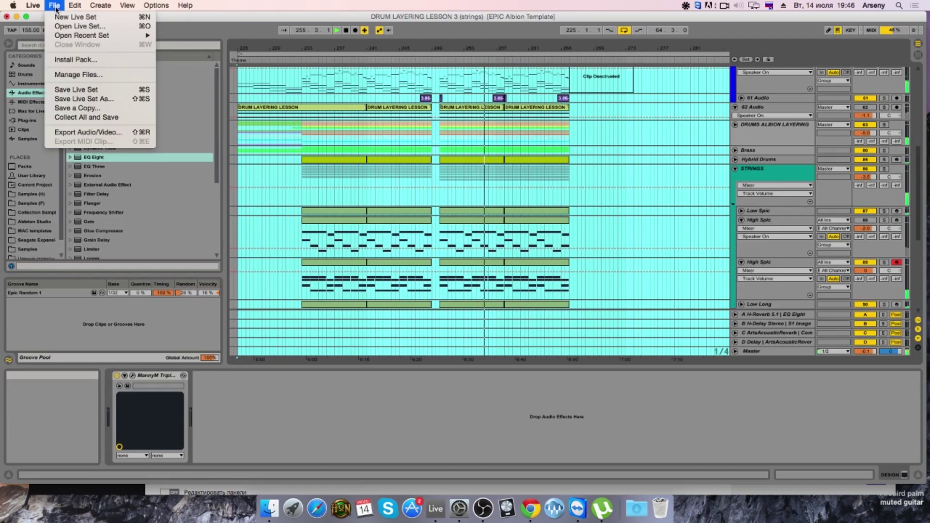
pyautogui.click(100, 90)
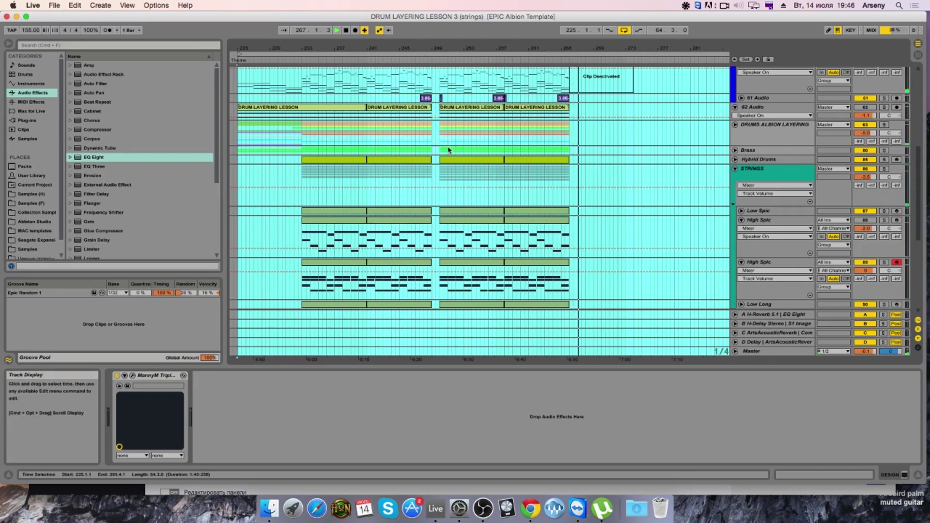
# Step: Look over the final theme's tracks, the separate Solo Brass clip at bar 271 and the drum group's transition into bar 233
pyautogui.scroll(-6, 539, 170)
pyautogui.scroll(-2, 570, 204)
pyautogui.scroll(-7, 570, 204)
pyautogui.scroll(13, 584, 189)
pyautogui.scroll(-10, 584, 189)
pyautogui.scroll(12, 662, 127)
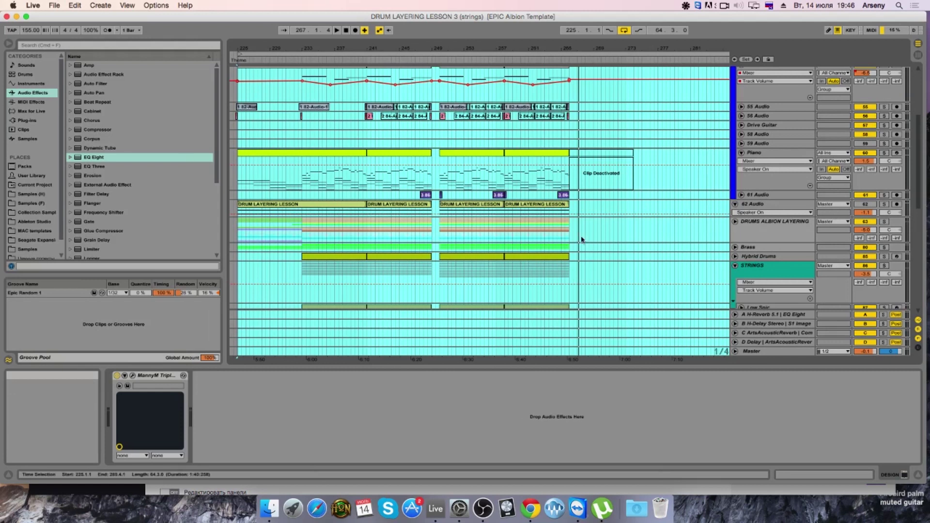
pyautogui.scroll(-2, 632, 142)
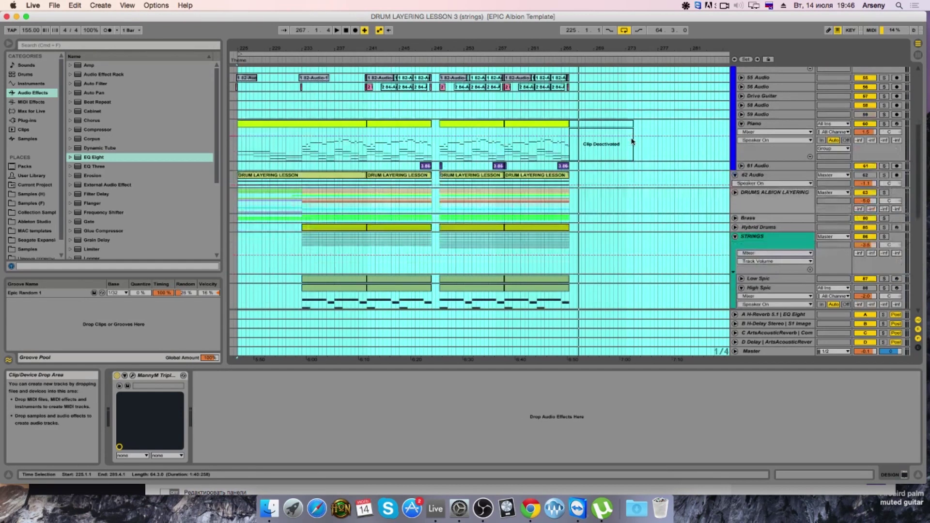
pyautogui.scroll(-10, 632, 142)
pyautogui.click(656, 227)
pyautogui.scroll(10, 590, 179)
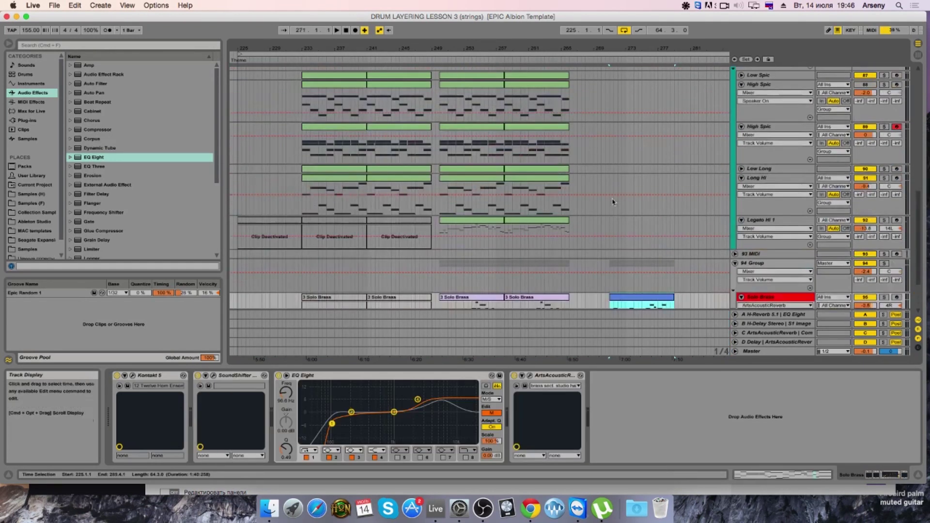
pyautogui.scroll(-1, 571, 177)
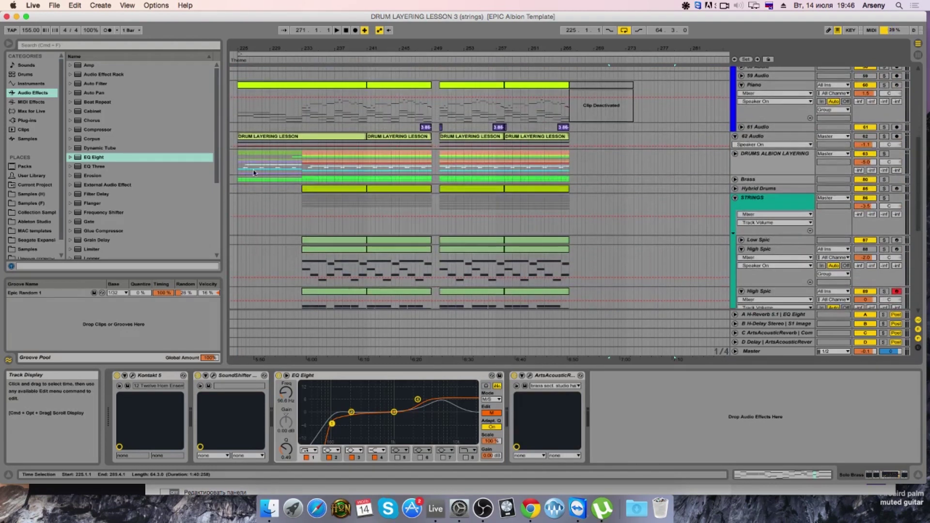
pyautogui.click(298, 168)
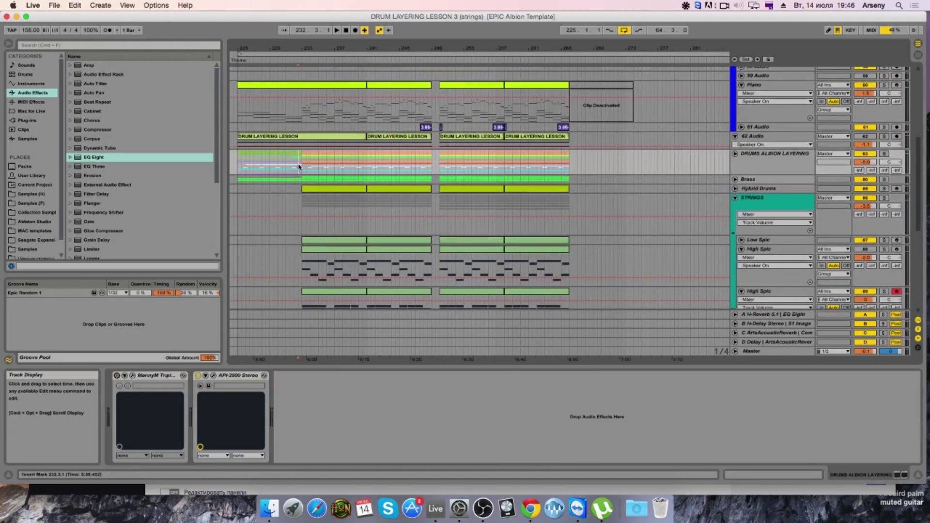
pyautogui.moveTo(306, 48); pyautogui.dragTo(322, 157)
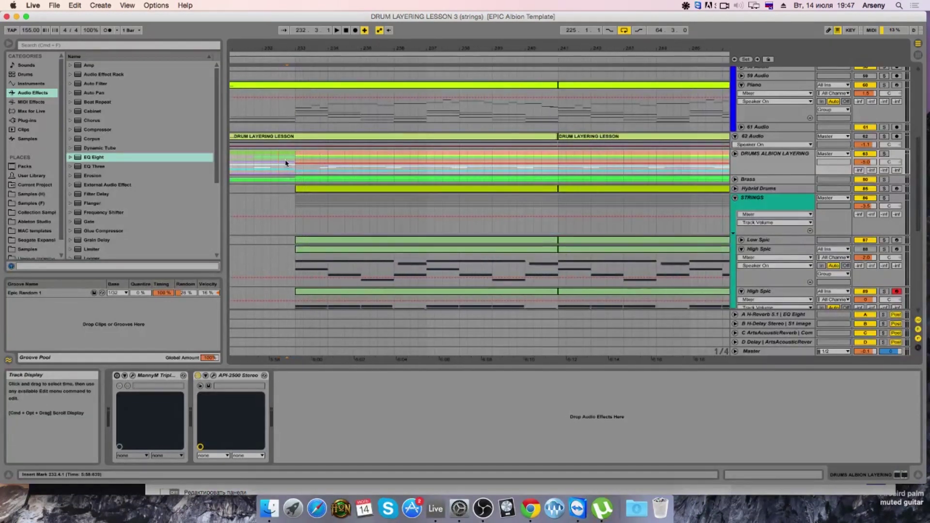
pyautogui.moveTo(515, 51); pyautogui.dragTo(515, 48)
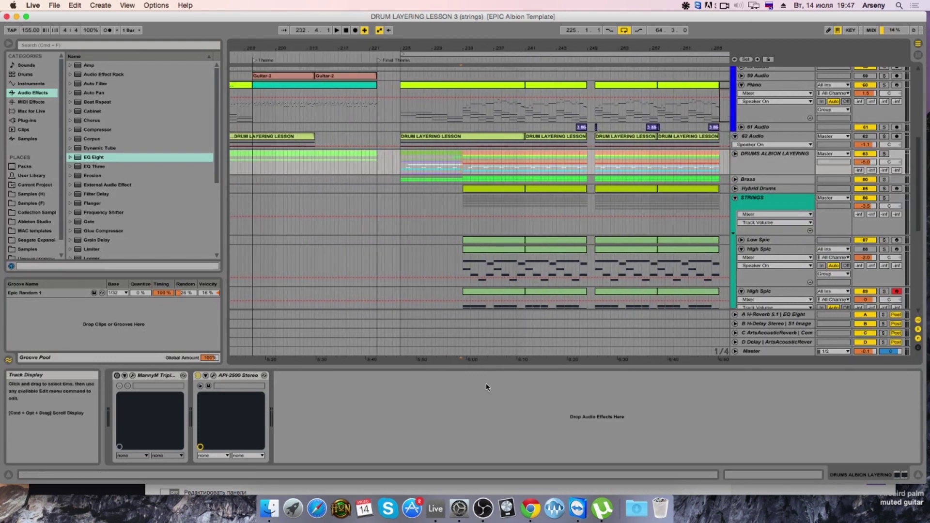
# Step: Switch to Chrome to check the Twitch channel's chat, return to Live and play from just before bar 233
pyautogui.click(531, 508)
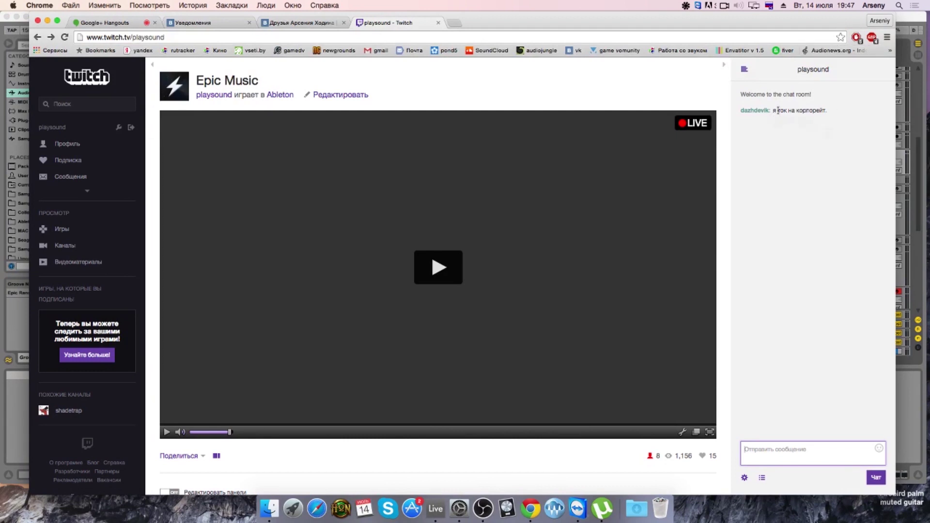
pyautogui.click(444, 505)
pyautogui.press('space')
pyautogui.moveTo(558, 48); pyautogui.dragTo(558, 53)
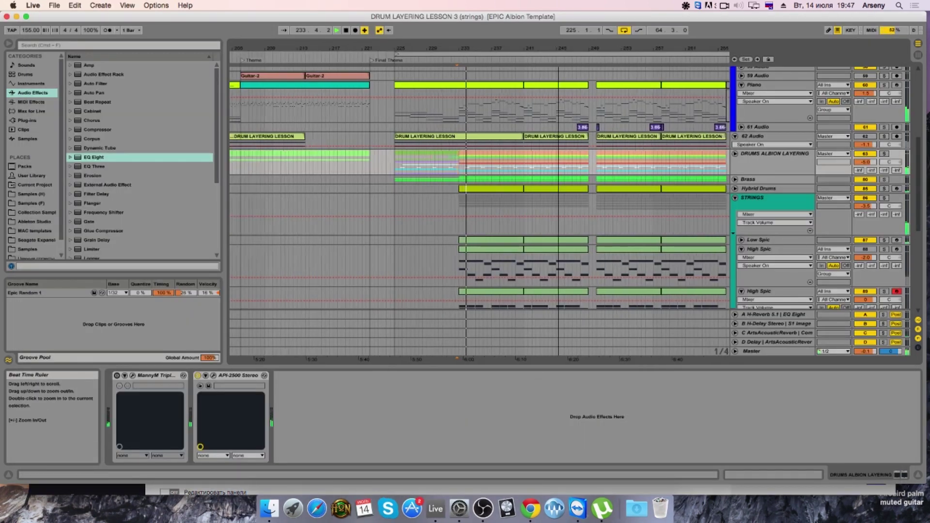
# Step: In the Piano clip starting at bar 225, delete the active melody notes around C4–C5 and reactivate the upper melody notes from D#5 to C7
pyautogui.click(397, 85)
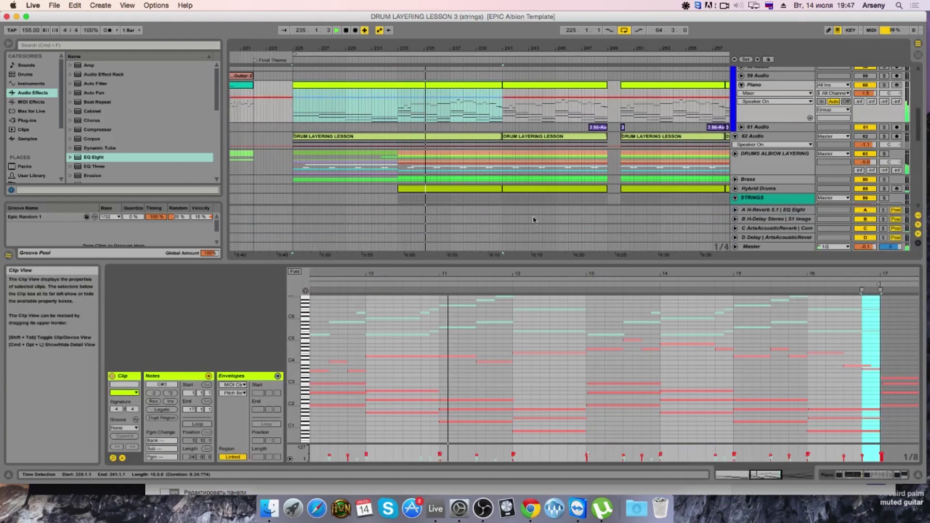
pyautogui.press('space')
pyautogui.scroll(4, 525, 349)
pyautogui.click(715, 354)
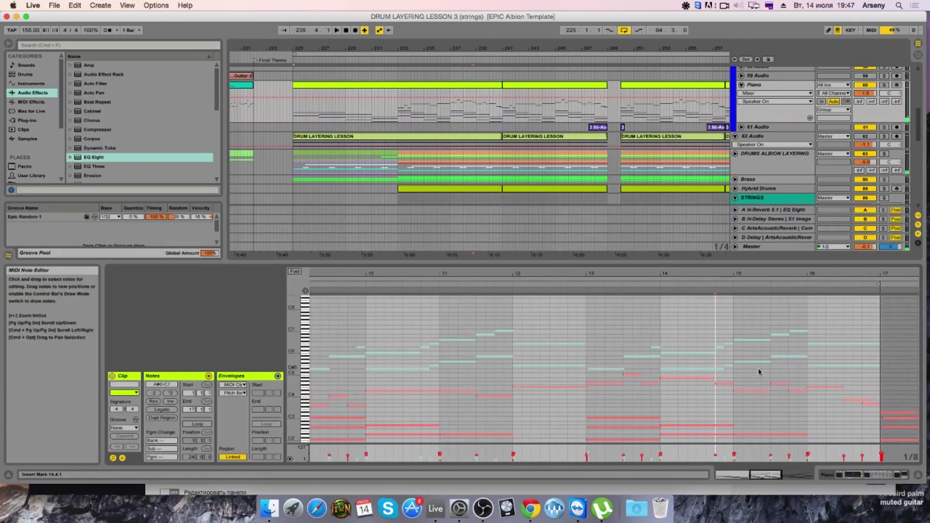
pyautogui.moveTo(861, 385); pyautogui.dragTo(869, 420)
pyautogui.click(326, 384)
pyautogui.press('Delete')
pyautogui.click(704, 378)
pyautogui.press('Delete')
pyautogui.click(638, 373)
pyautogui.press('Delete')
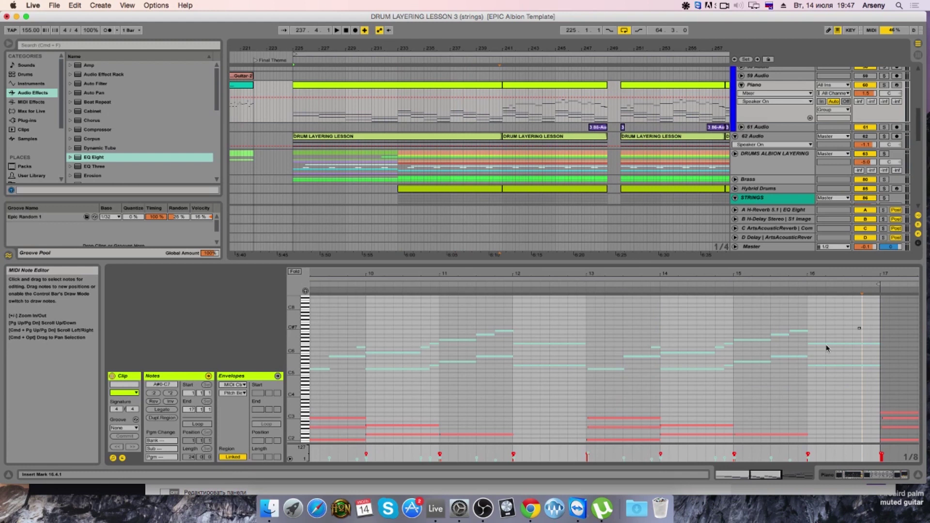
pyautogui.press('super+a')
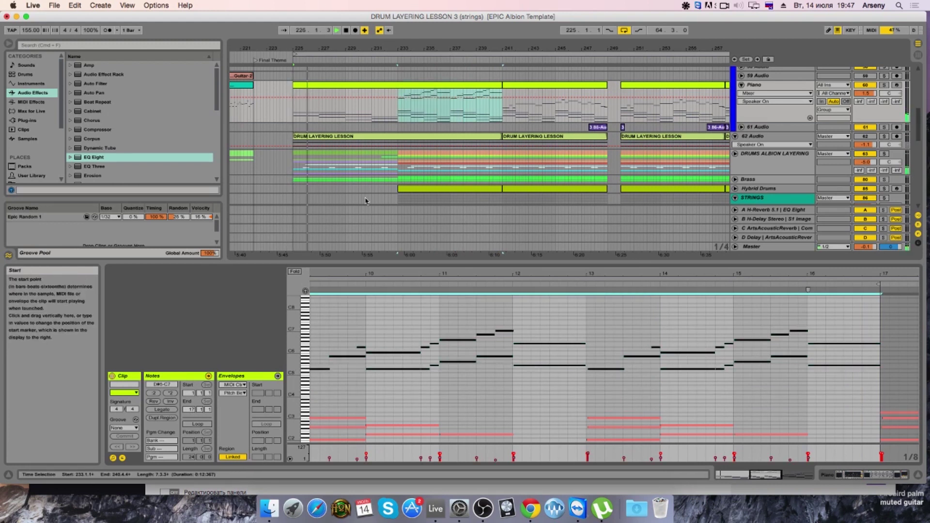
# Step: Transpose the Piano clip's upper melody down one octave and copy the revised bars 233–241 over bars 241–249
pyautogui.click(413, 88)
pyautogui.click(396, 109)
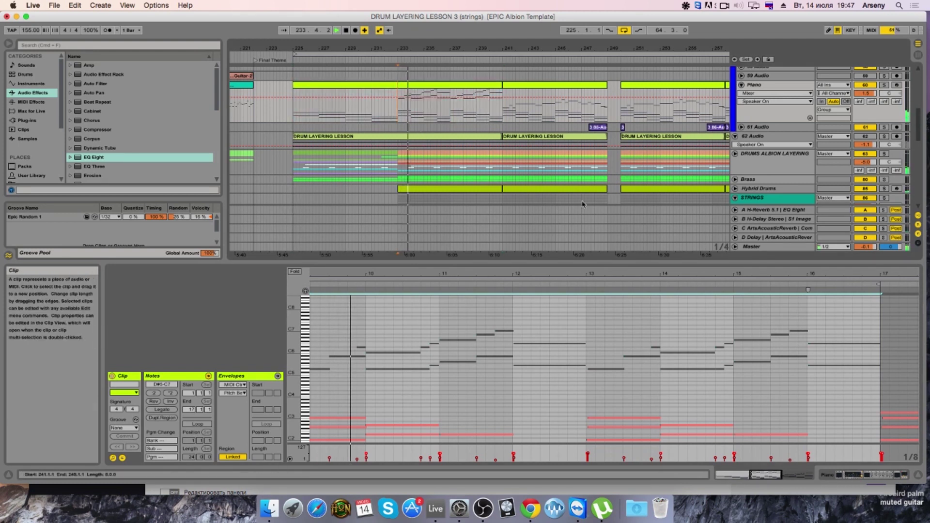
pyautogui.moveTo(836, 318); pyautogui.dragTo(293, 397)
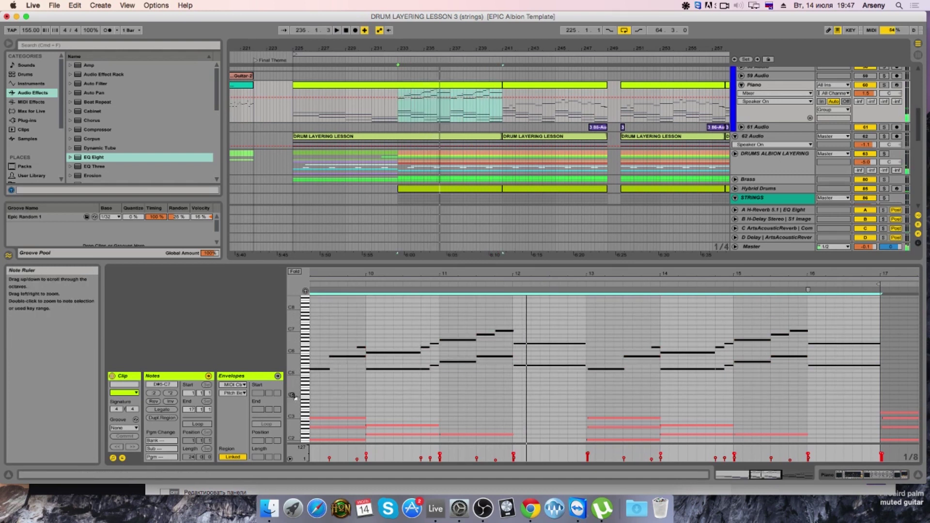
pyautogui.hotkey('shift', 'Down')
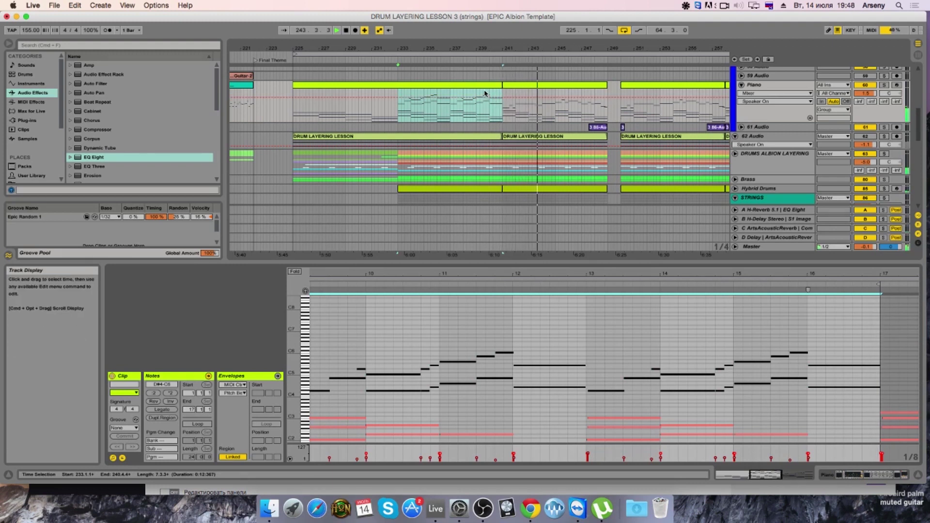
pyautogui.click(537, 97)
pyautogui.doubleClick(545, 97)
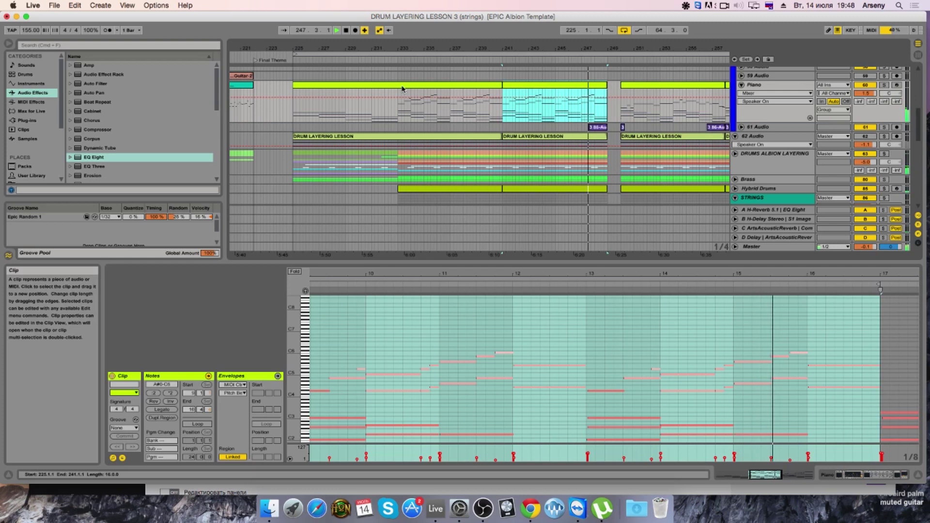
# Step: Unfold the 61 Audio track, extend its clip before bar 249 into the break and play it with the track soloed
pyautogui.moveTo(420, 51); pyautogui.dragTo(420, 47)
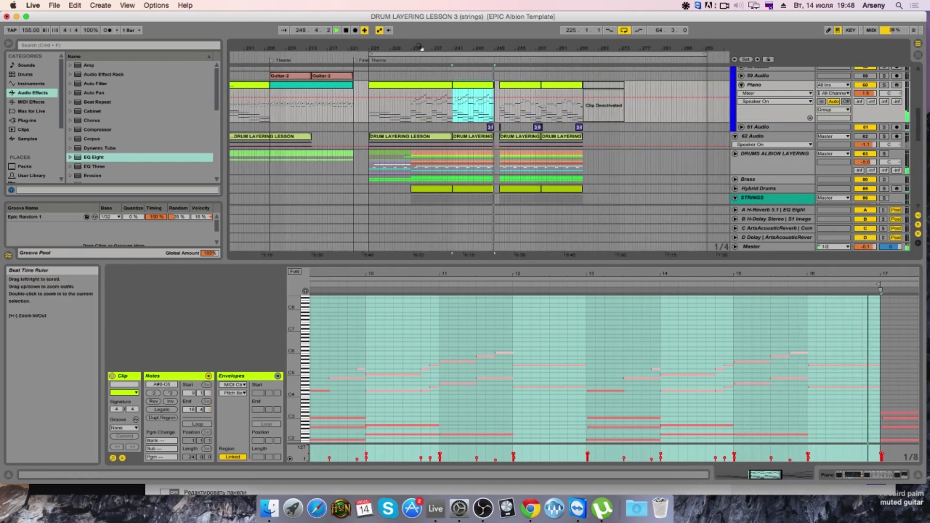
pyautogui.press('space')
pyautogui.moveTo(560, 47); pyautogui.dragTo(561, 50)
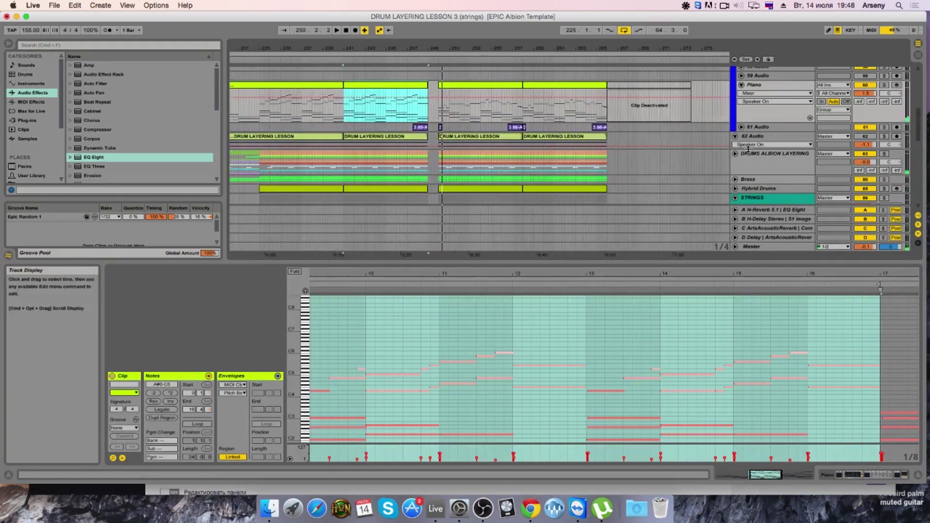
pyautogui.click(741, 127)
pyautogui.moveTo(434, 51); pyautogui.dragTo(434, 56)
pyautogui.click(405, 141)
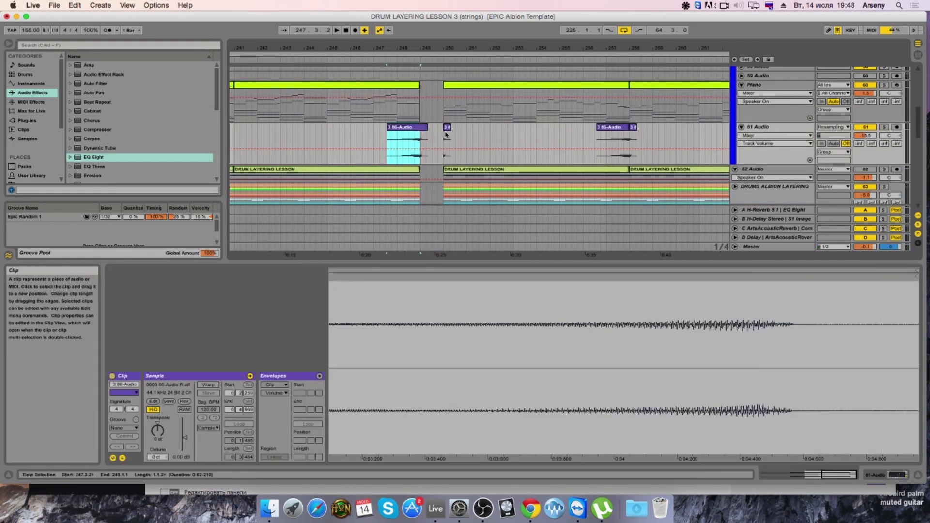
pyautogui.click(883, 127)
pyautogui.press('space')
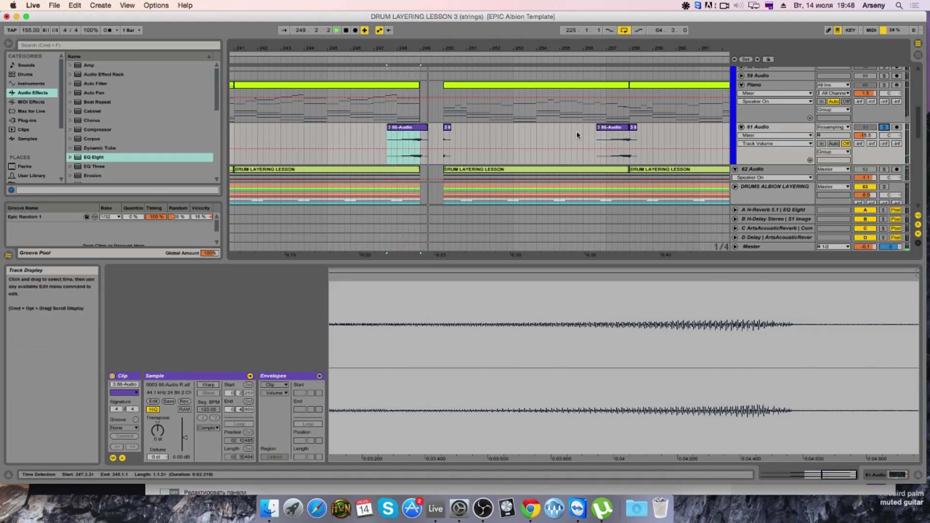
# Step: Delete the remaining 61 Audio clips at bar 250 and between bars 256 and 259
pyautogui.press('Delete')
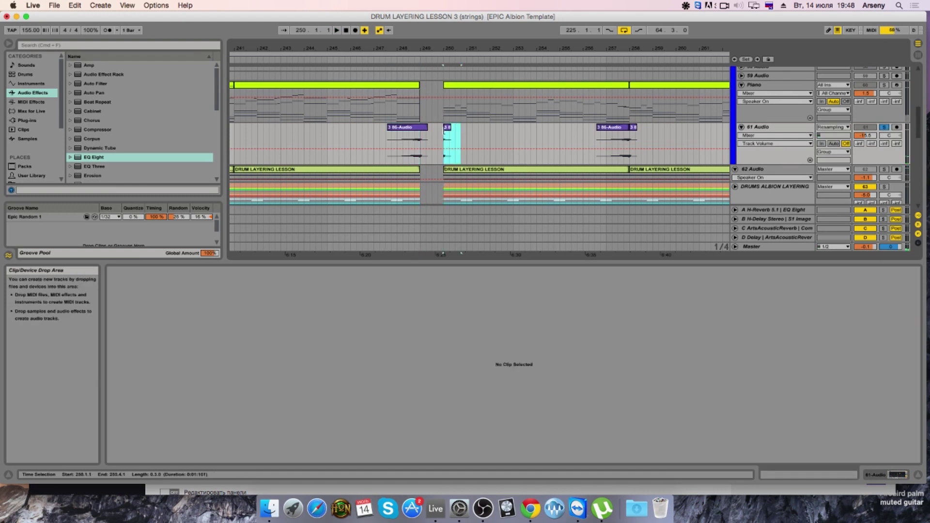
pyautogui.moveTo(647, 137); pyautogui.dragTo(576, 136)
pyautogui.press('Delete')
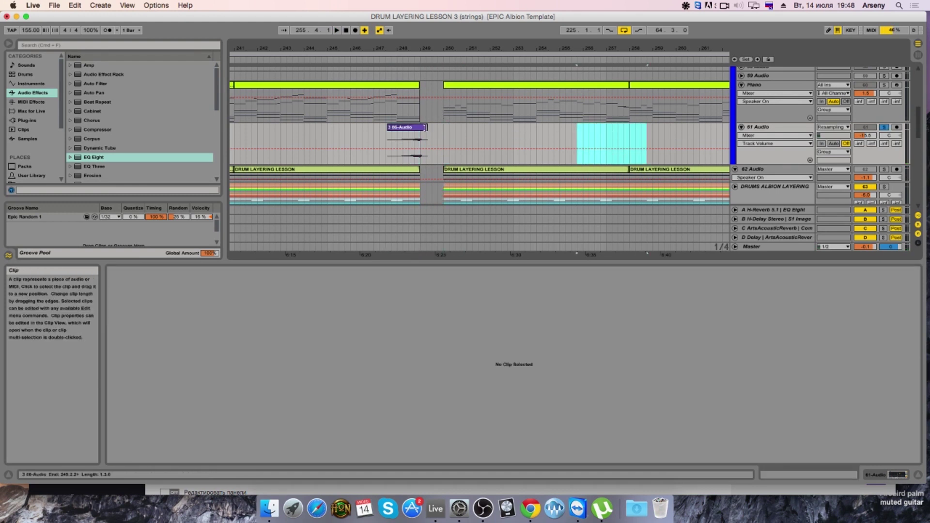
# Step: Set 61 Audio's send to the A-H-Reverb return to -3.4 dB and turn the track's solo off
pyautogui.click(402, 127)
pyautogui.moveTo(859, 145); pyautogui.dragTo(859, 116)
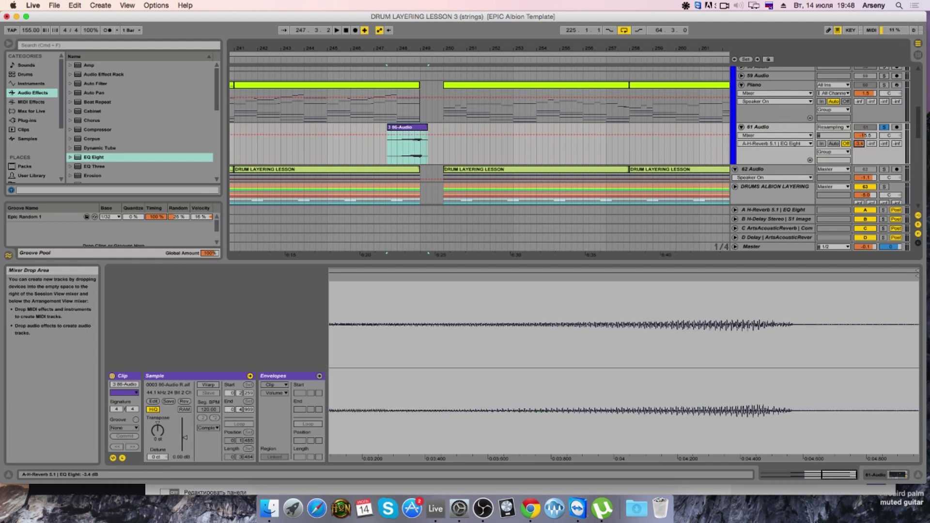
pyautogui.click(884, 127)
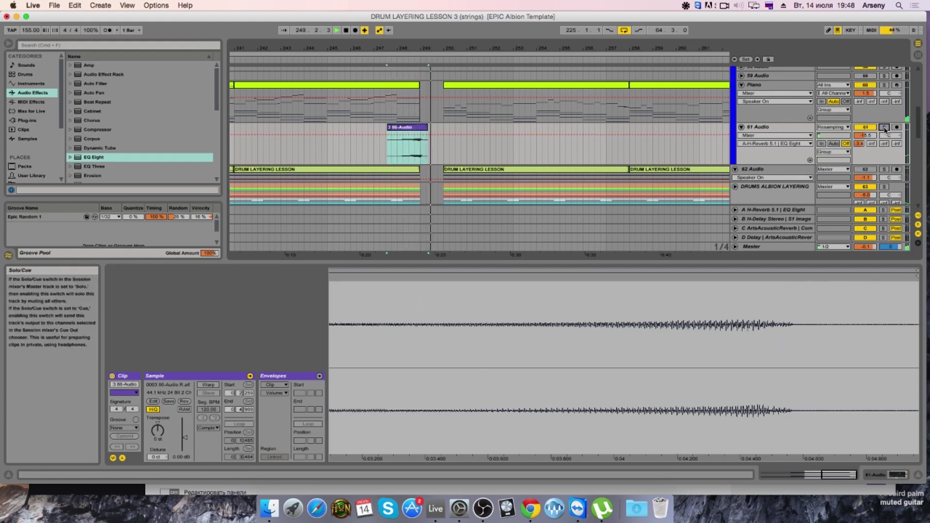
# Step: Look over the solo brass, strings and drum group tracks around the break at bar 249
pyautogui.scroll(-15, 823, 126)
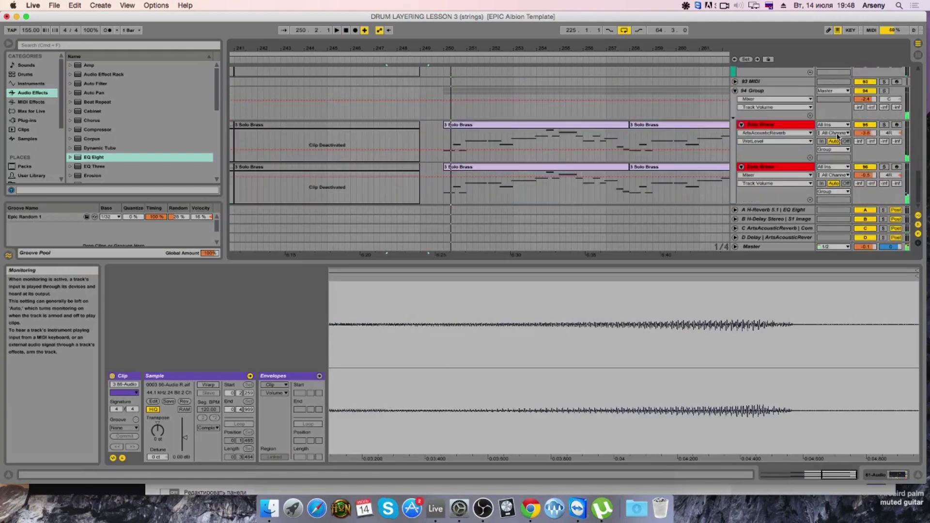
pyautogui.scroll(15, 814, 126)
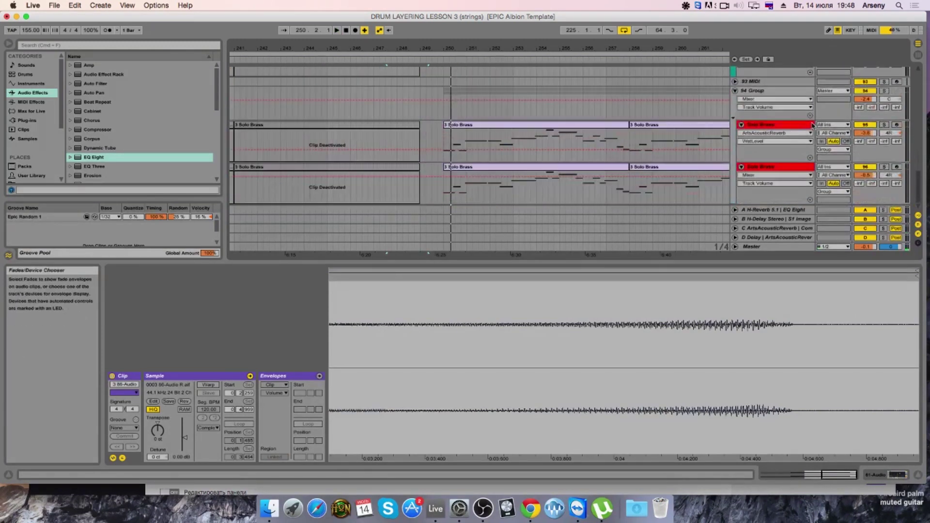
pyautogui.scroll(-5, 812, 125)
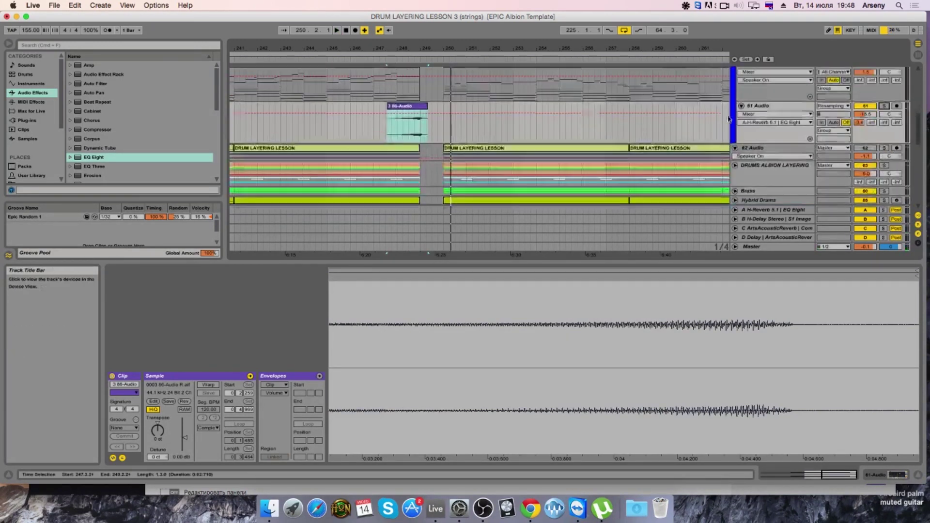
pyautogui.scroll(-3, 724, 118)
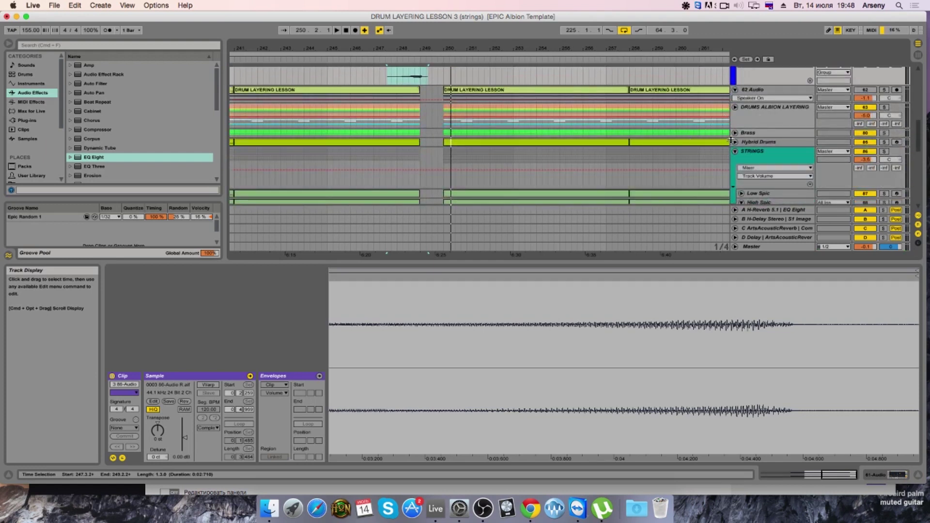
pyautogui.scroll(-6, 530, 144)
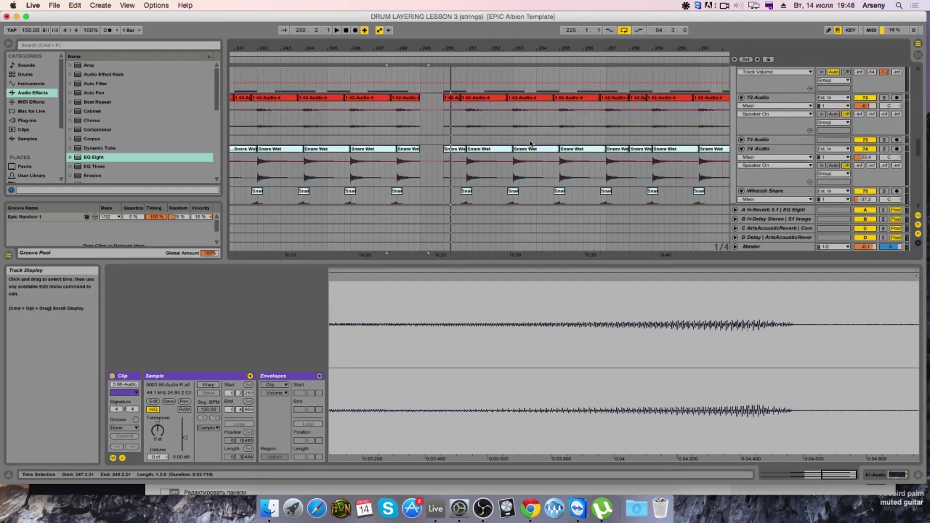
pyautogui.scroll(-5, 530, 144)
pyautogui.scroll(-6, 644, 145)
# Step: Extend the Orchestra Crash clip on 68 Audio through the break to bar 250 and display the track's fades
pyautogui.moveTo(499, 261); pyautogui.dragTo(499, 349)
pyautogui.scroll(1, 443, 116)
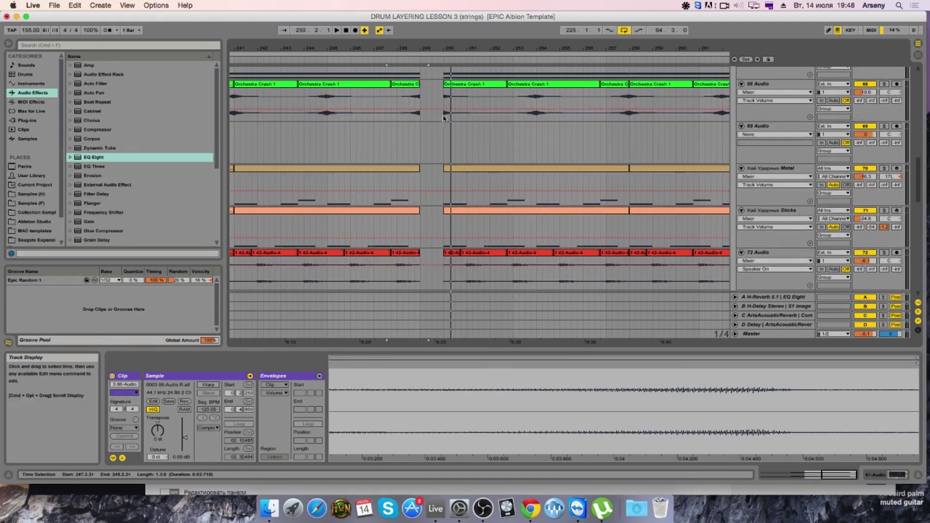
pyautogui.scroll(1, 443, 116)
pyautogui.moveTo(420, 108); pyautogui.dragTo(437, 99)
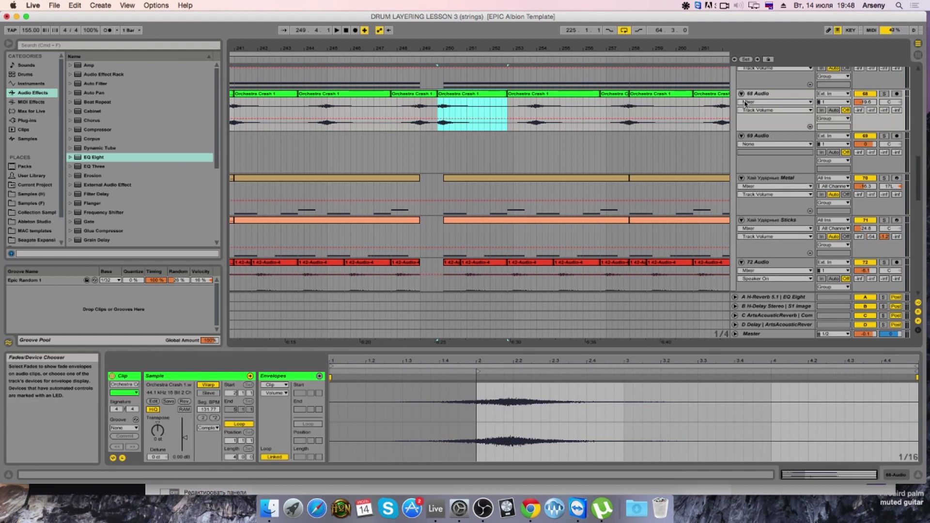
pyautogui.click(742, 103)
pyautogui.click(761, 119)
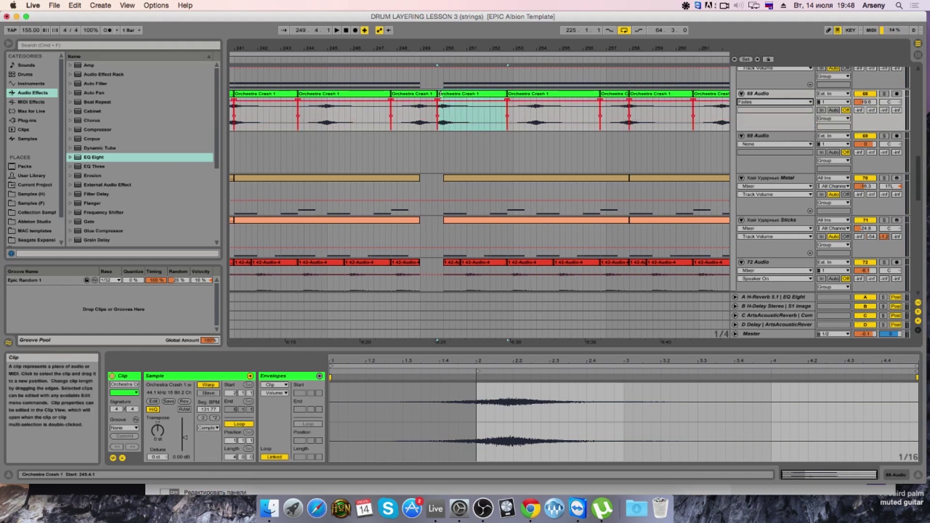
pyautogui.hotkey('ctrl', 'z')
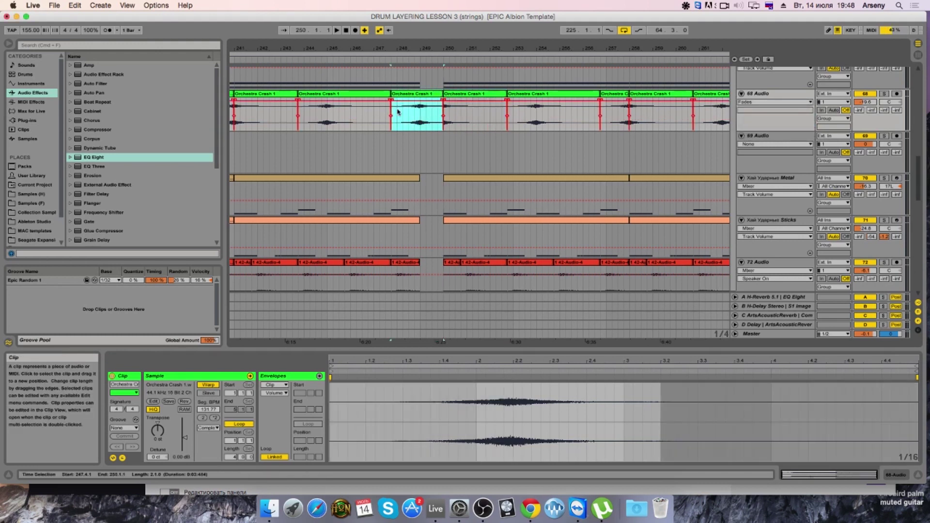
# Step: Play the break from bar 247 while raising 68 Audio's send to the A-H-Reverb return
pyautogui.click(397, 111)
pyautogui.press('space')
pyautogui.scroll(2, 472, 115)
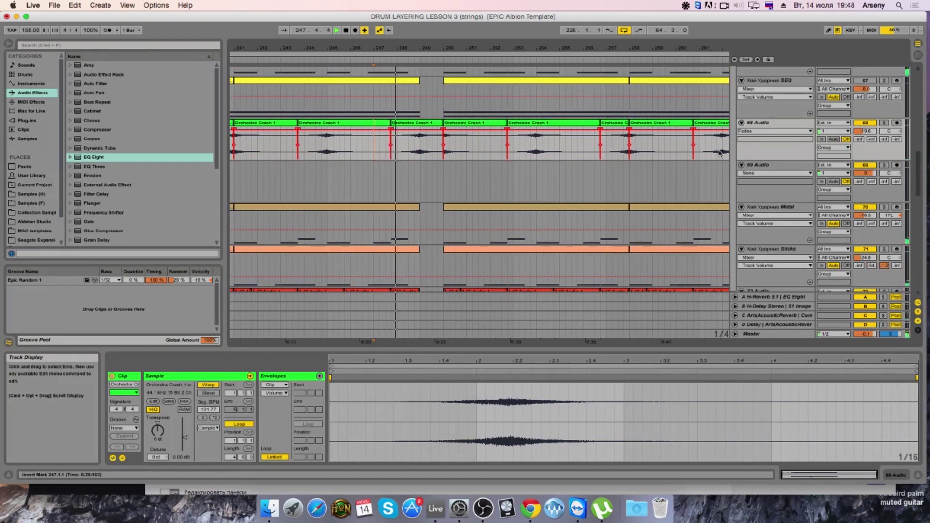
pyautogui.moveTo(858, 140); pyautogui.dragTo(858, 132)
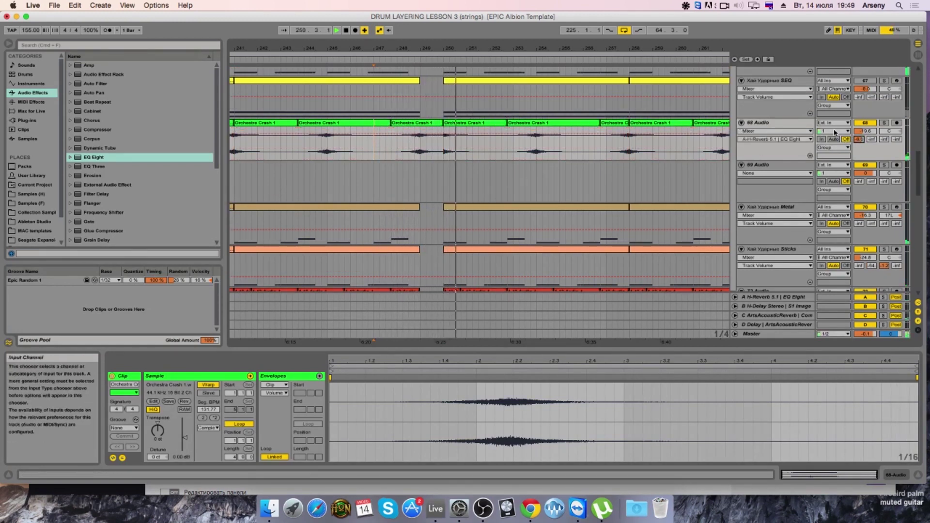
pyautogui.press('space')
# Step: Move the Orchestra Crash boundary ahead of bar 250, crossfade the two clips there and play the transition
pyautogui.click(474, 123)
pyautogui.moveTo(444, 145); pyautogui.dragTo(437, 146)
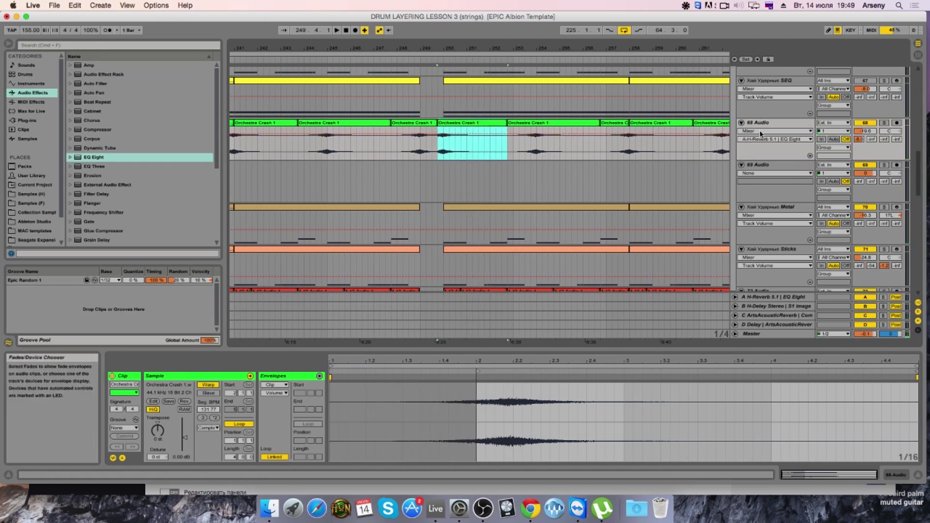
pyautogui.click(760, 131)
pyautogui.click(766, 141)
pyautogui.click(444, 128)
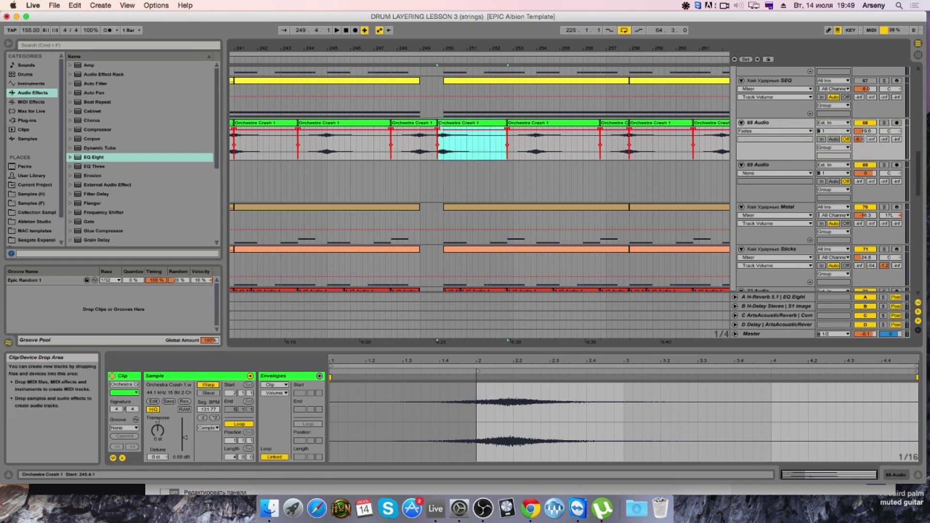
pyautogui.click(434, 128)
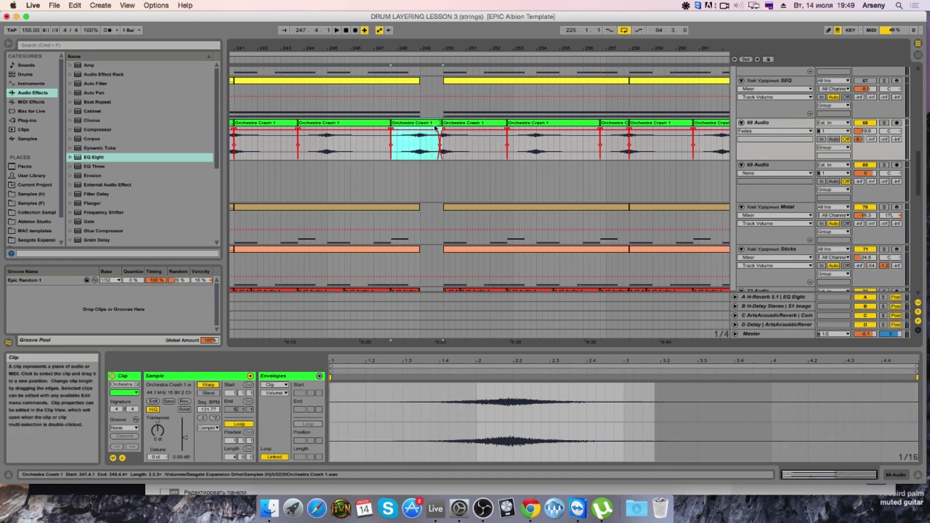
pyautogui.press('space')
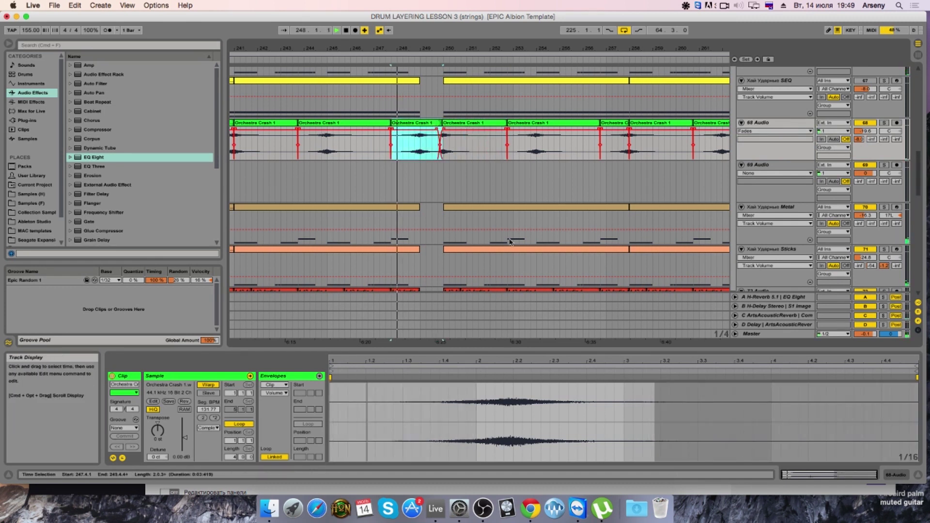
pyautogui.scroll(2, 515, 236)
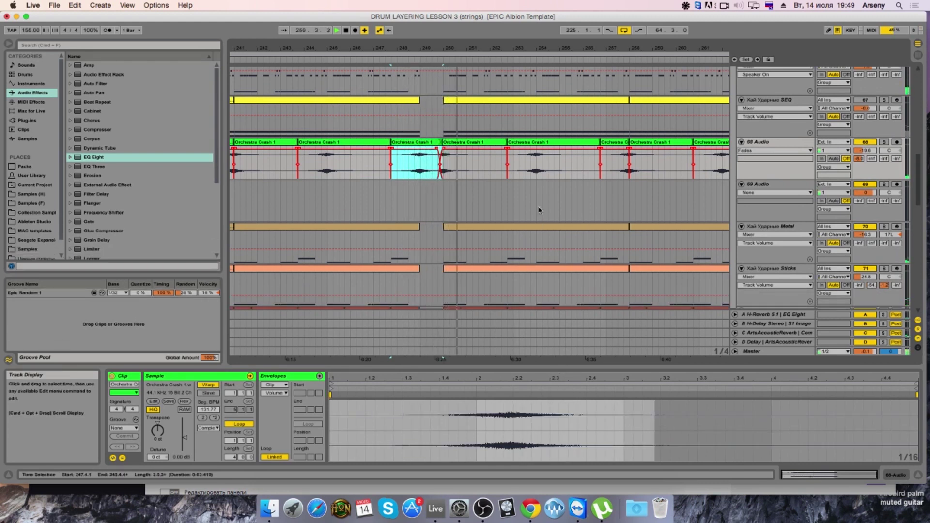
pyautogui.scroll(10, 537, 204)
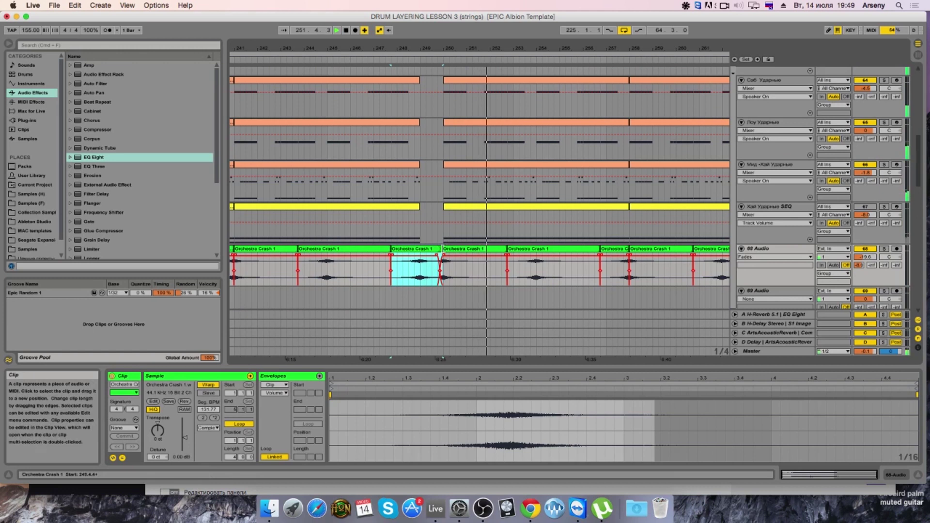
# Step: Start the second Orchestra Crash clip at 250.1.1 and let the preceding clip fade out just before it
pyautogui.press('space')
pyautogui.click(475, 248)
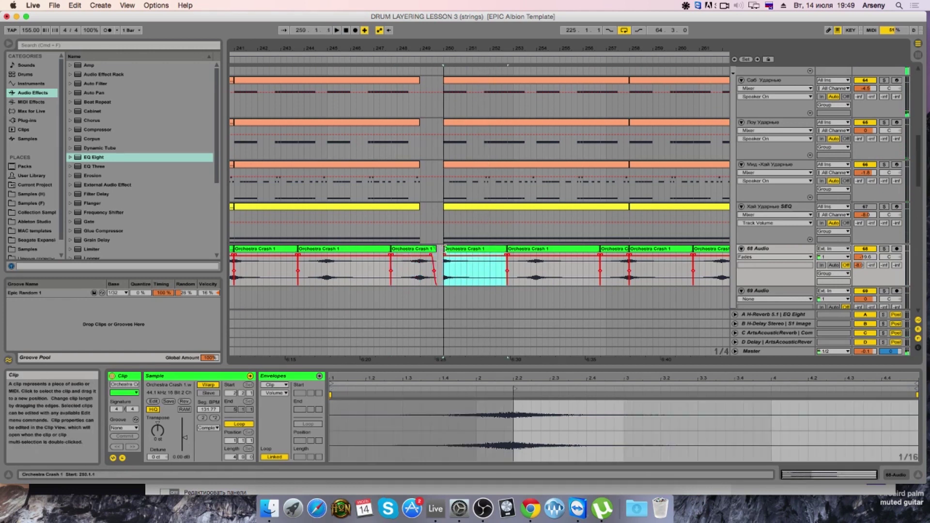
pyautogui.click(434, 249)
# Step: Lower the Live window and minimise Chrome to expose the audio files on the desktop
pyautogui.scroll(-3, 446, 243)
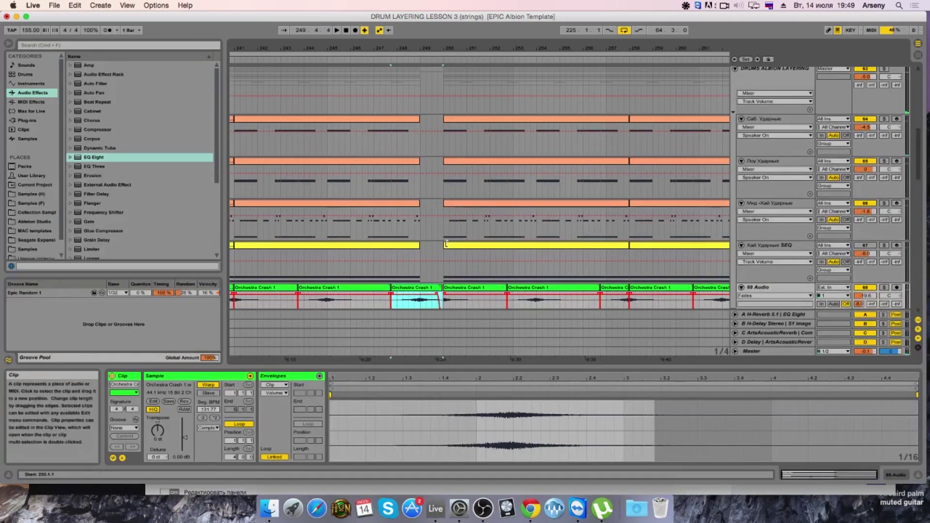
pyautogui.scroll(-12, 446, 243)
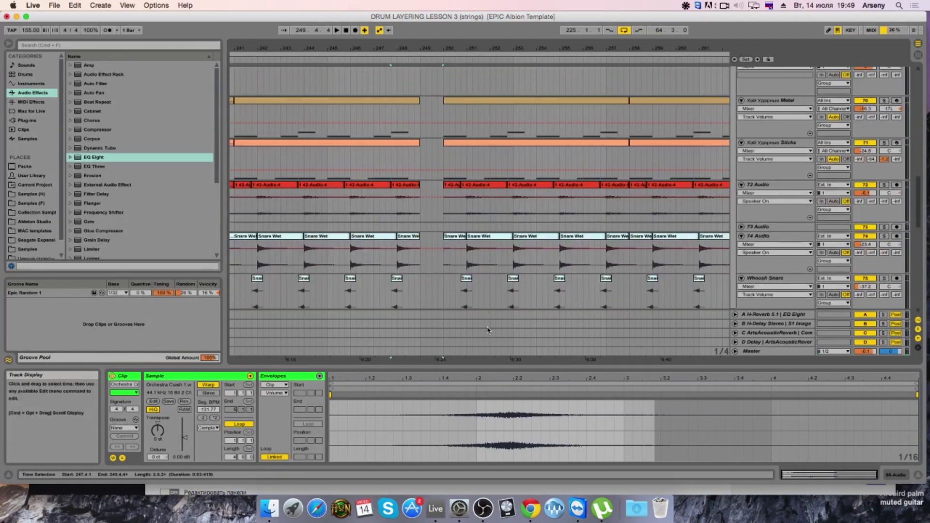
pyautogui.moveTo(754, 18); pyautogui.dragTo(745, 116)
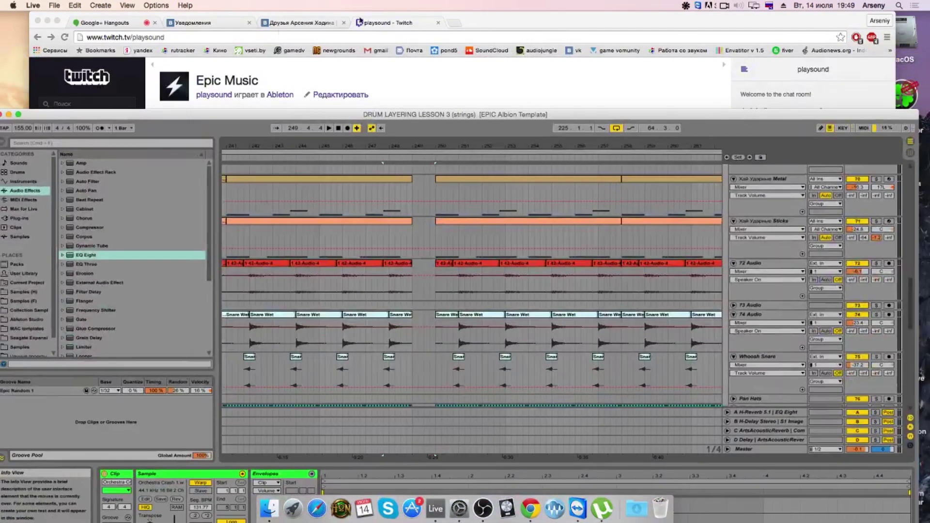
pyautogui.click(47, 21)
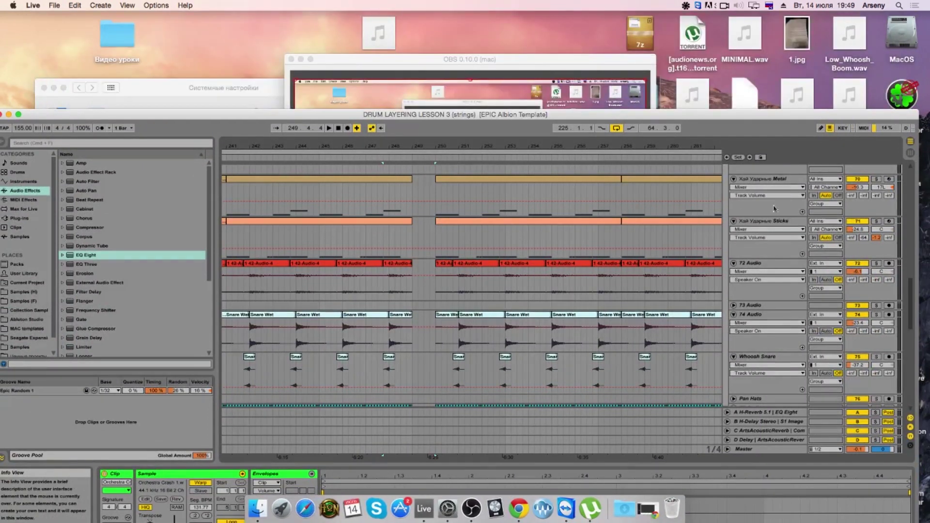
# Step: Collapse the STRINGS group and return to the 79 Kontakt 5 track at the end of the drum group
pyautogui.scroll(-10, 774, 209)
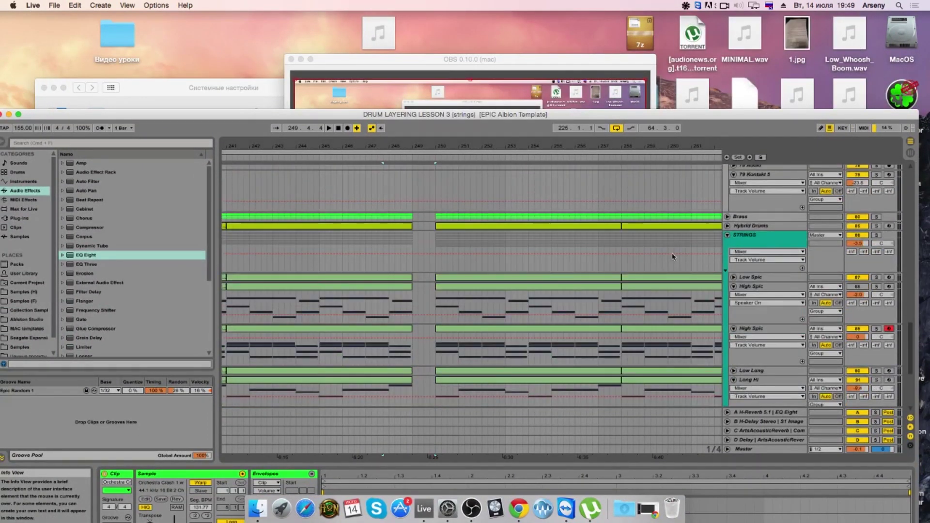
pyautogui.click(727, 236)
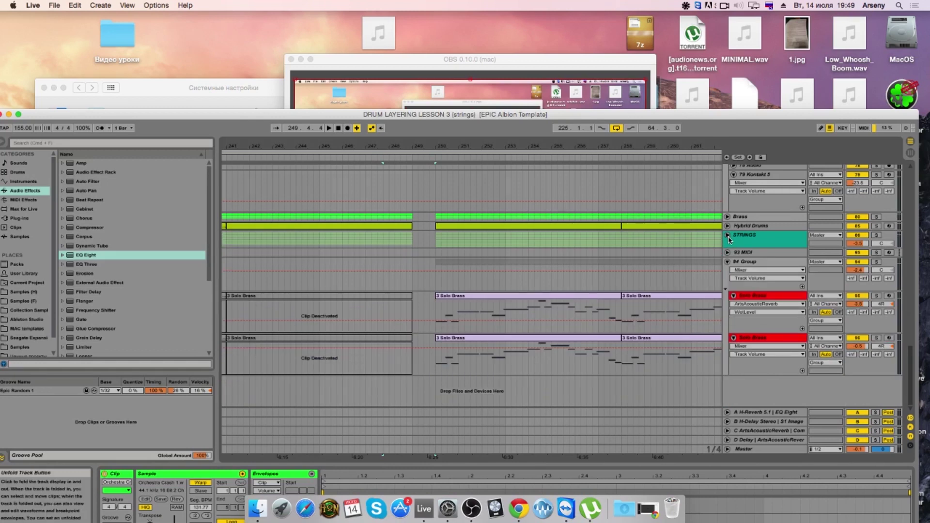
pyautogui.scroll(5, 736, 236)
pyautogui.scroll(-4, 745, 237)
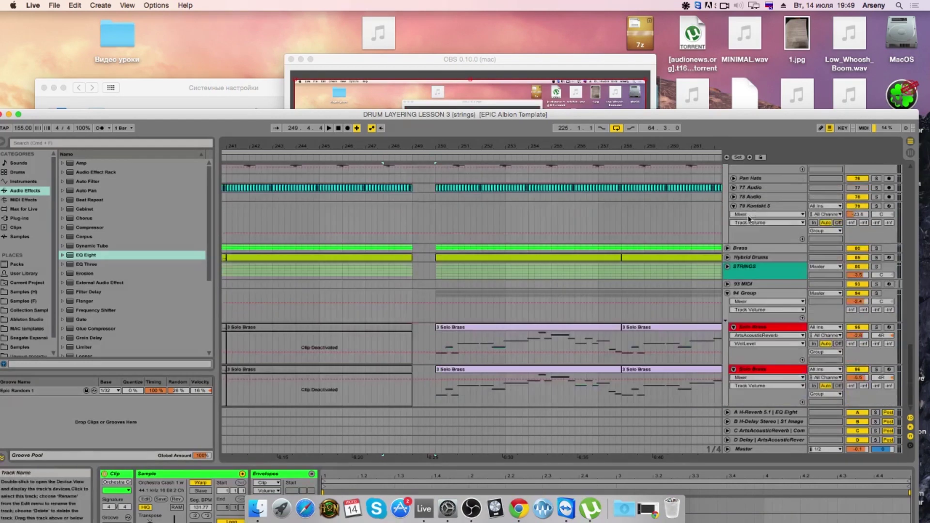
pyautogui.scroll(1, 748, 237)
# Step: Insert an audio track below 79 Kontakt 5 and place Low_Whoosh_Boom.wav on it with its peak near bar 249
pyautogui.rightClick(747, 237)
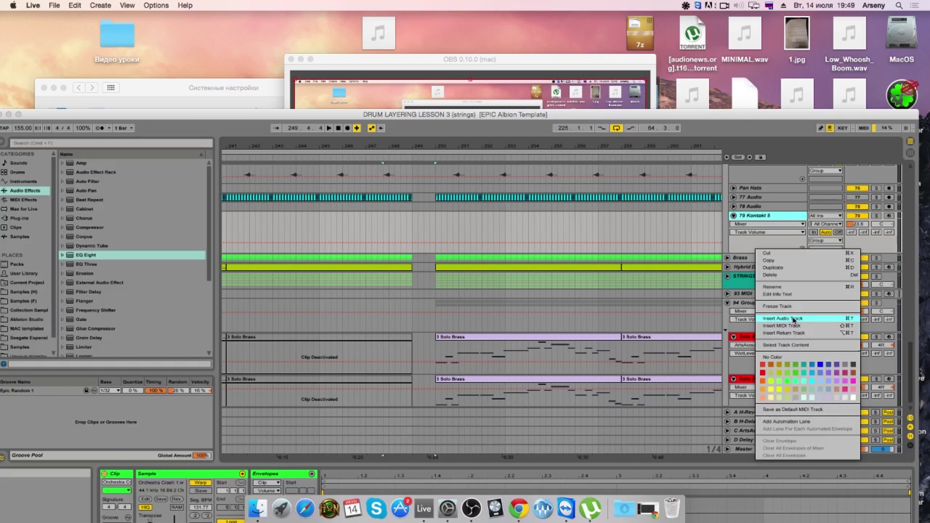
pyautogui.click(780, 109)
pyautogui.moveTo(838, 54); pyautogui.dragTo(363, 268)
pyautogui.moveTo(445, 264); pyautogui.dragTo(406, 262)
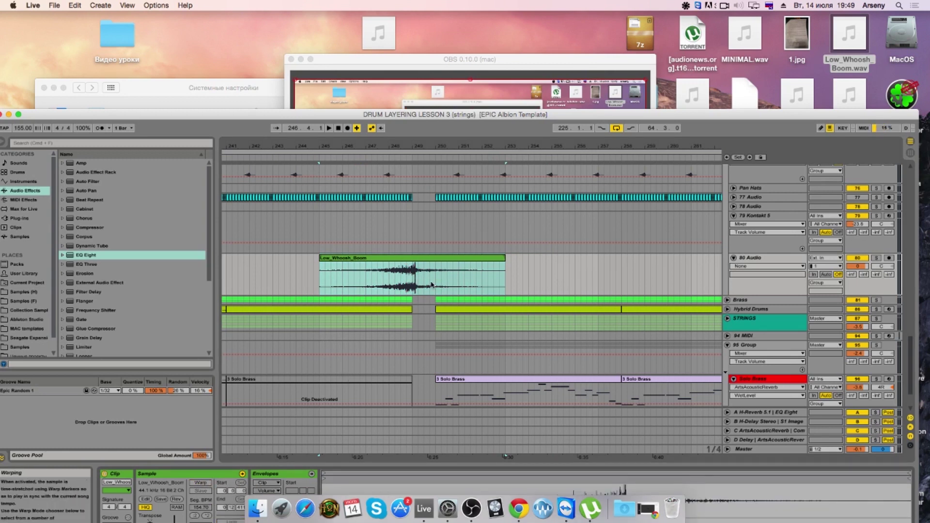
# Step: Turn the grid off and shift the Low_Whoosh_Boom clip so its peak lands on the start of the break at bar 249
pyautogui.click(420, 259)
pyautogui.moveTo(421, 259); pyautogui.dragTo(414, 259)
pyautogui.rightClick(526, 269)
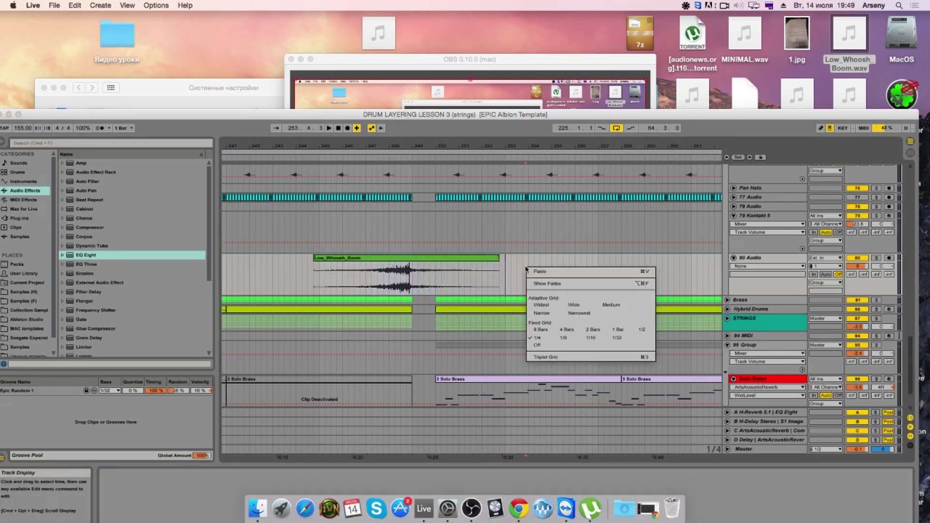
pyautogui.click(528, 347)
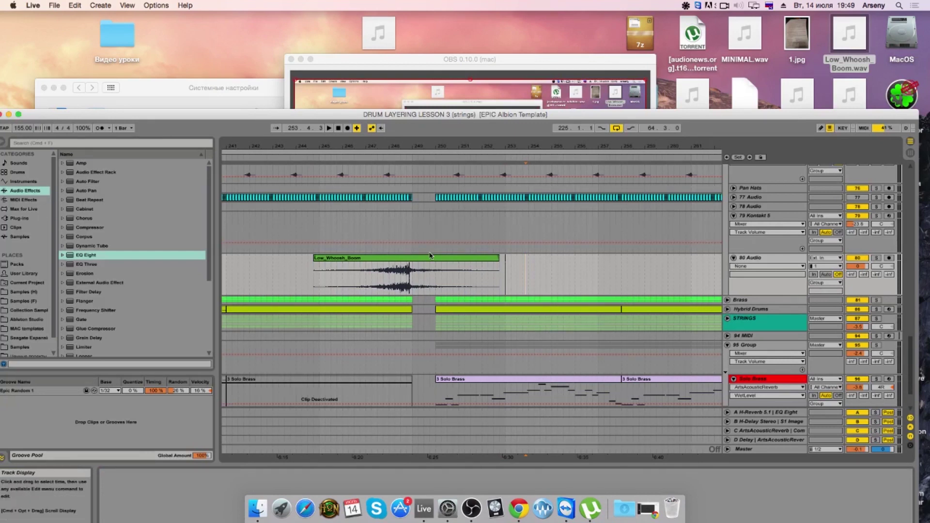
pyautogui.scroll(3, 409, 213)
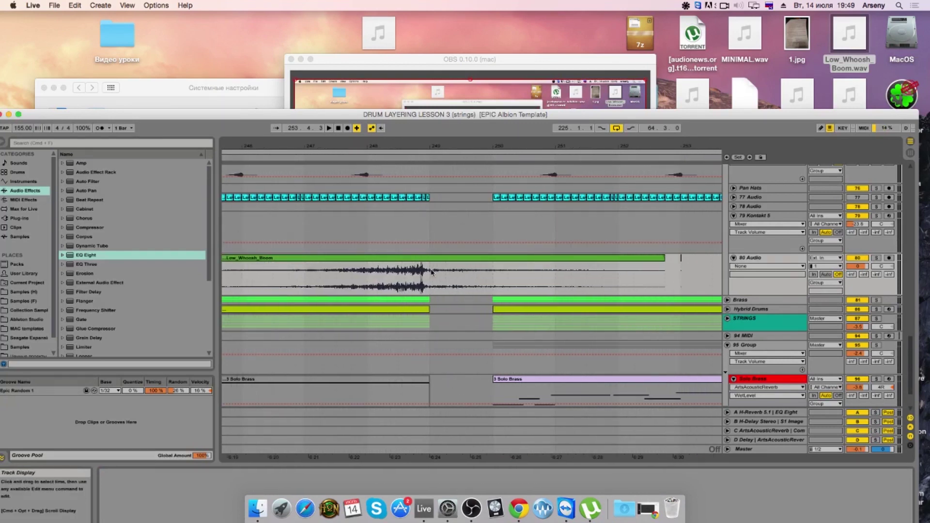
pyautogui.moveTo(429, 262); pyautogui.dragTo(437, 262)
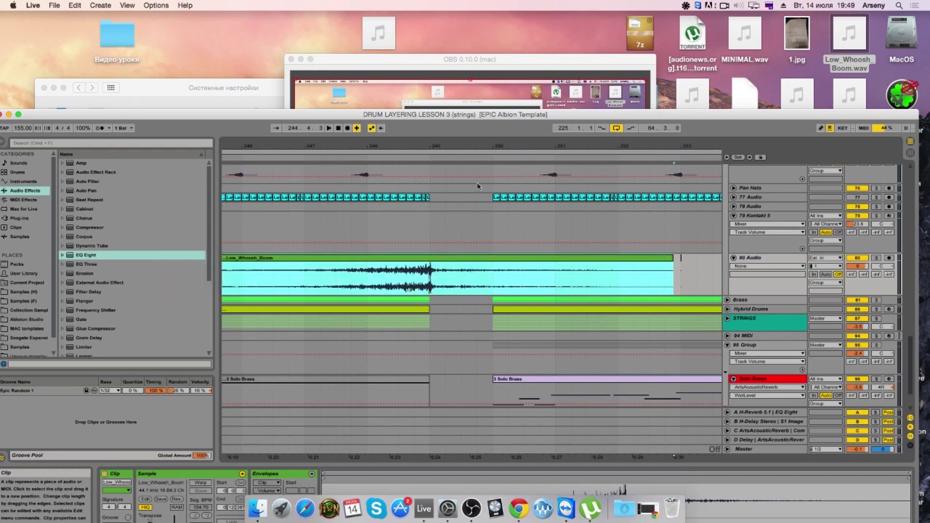
# Step: Play the whoosh into the break and restore the fixed 1/4 grid
pyautogui.scroll(-5, 483, 149)
pyautogui.press('space')
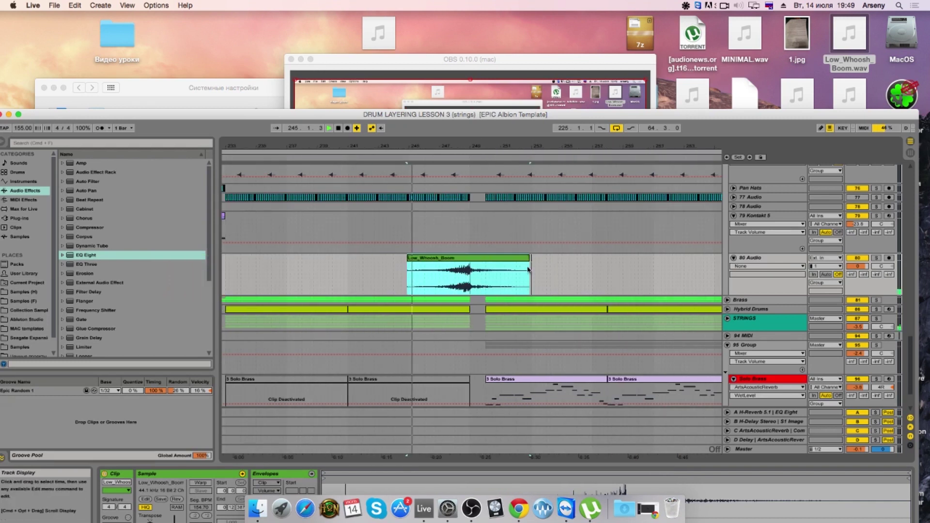
pyautogui.click(533, 262)
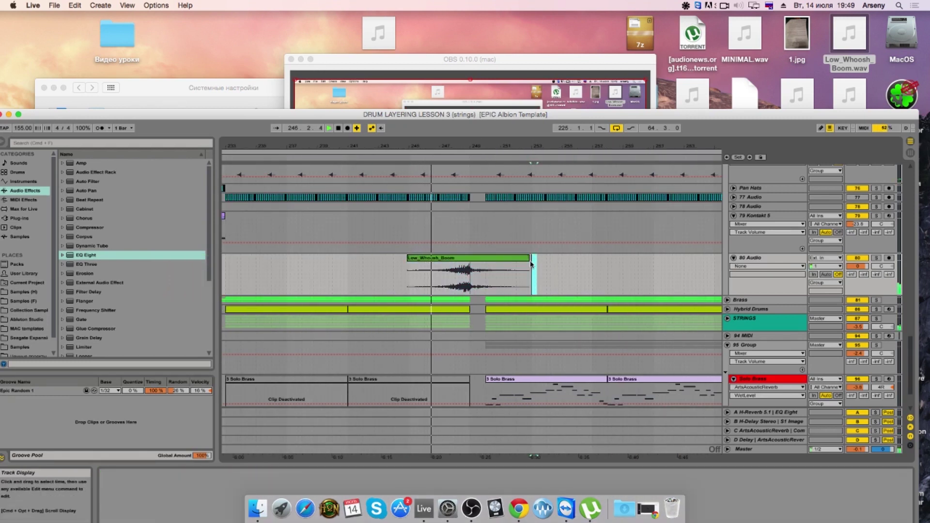
pyautogui.rightClick(669, 275)
pyautogui.click(680, 343)
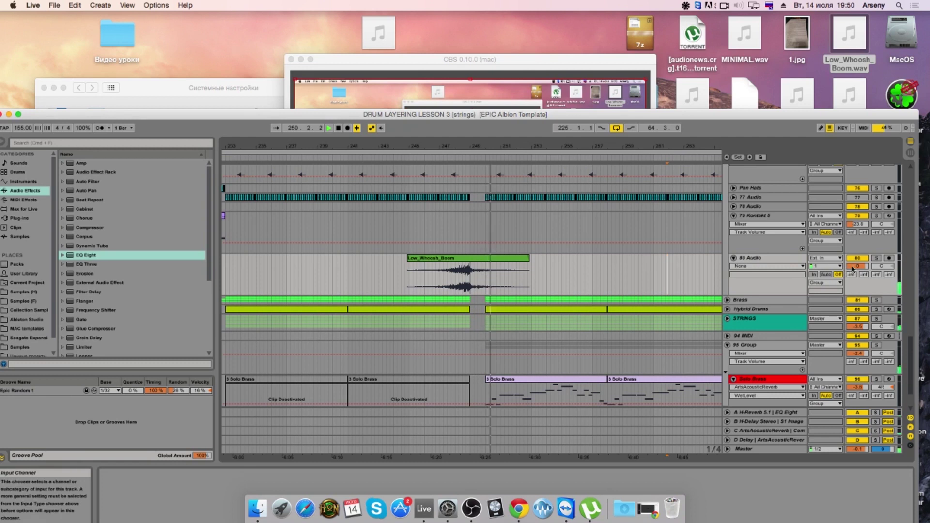
# Step: Lower the 80 Audio track's volume to -4.7 and give the whoosh clip a long fade-in leading up to its peak
pyautogui.moveTo(857, 266); pyautogui.dragTo(857, 269)
pyautogui.click(442, 272)
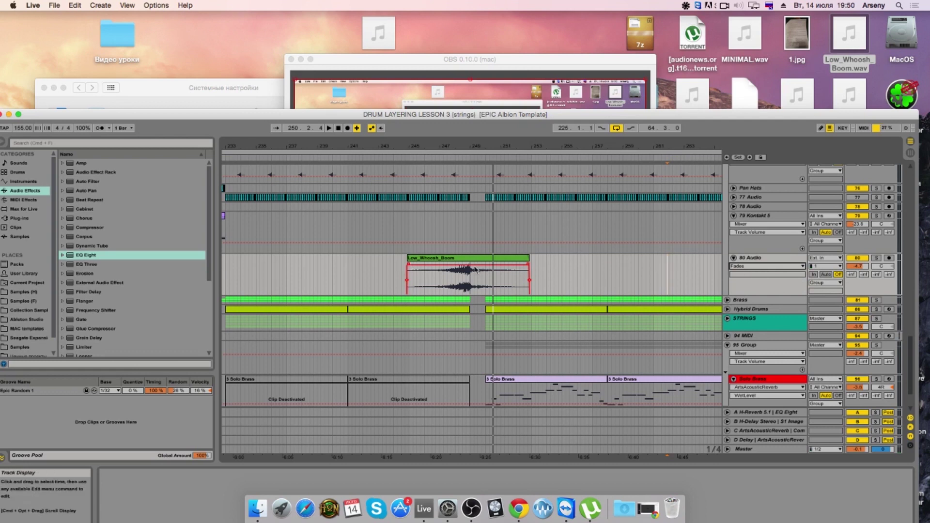
pyautogui.moveTo(409, 267)
pyautogui.mouseDown()
pyautogui.moveTo(459, 272)
pyautogui.moveTo(448, 282)
pyautogui.mouseUp()
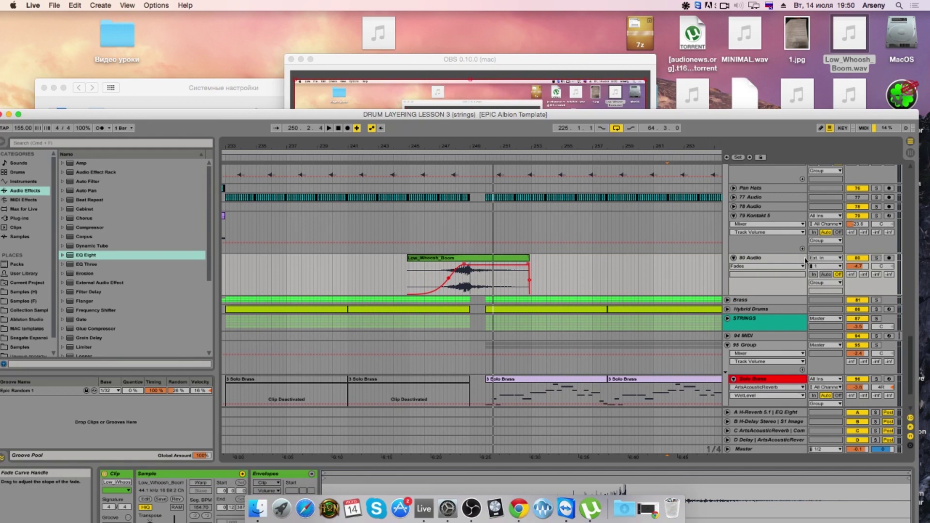
# Step: Add an EQ Eight to the 80 Audio track and maximise the Live window
pyautogui.click(638, 271)
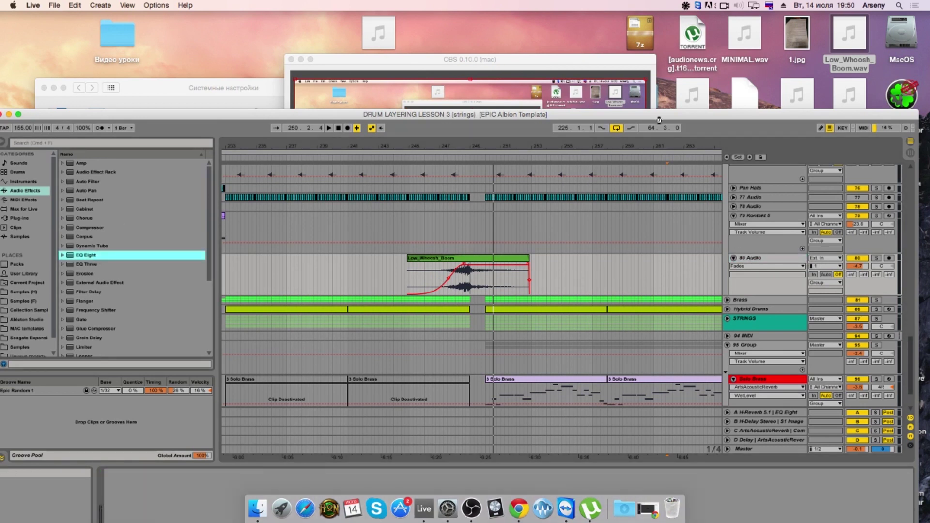
pyautogui.hotkey('shift', 'Tab')
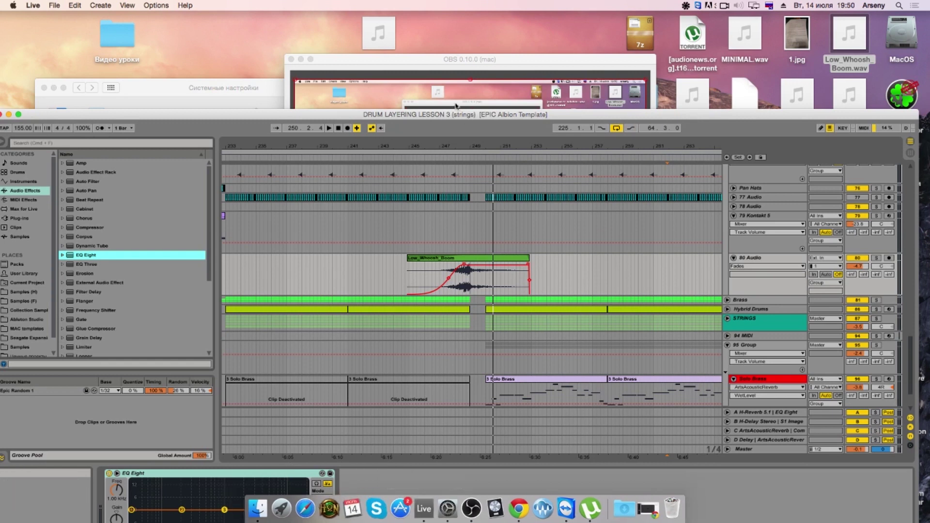
pyautogui.doubleClick(464, 114)
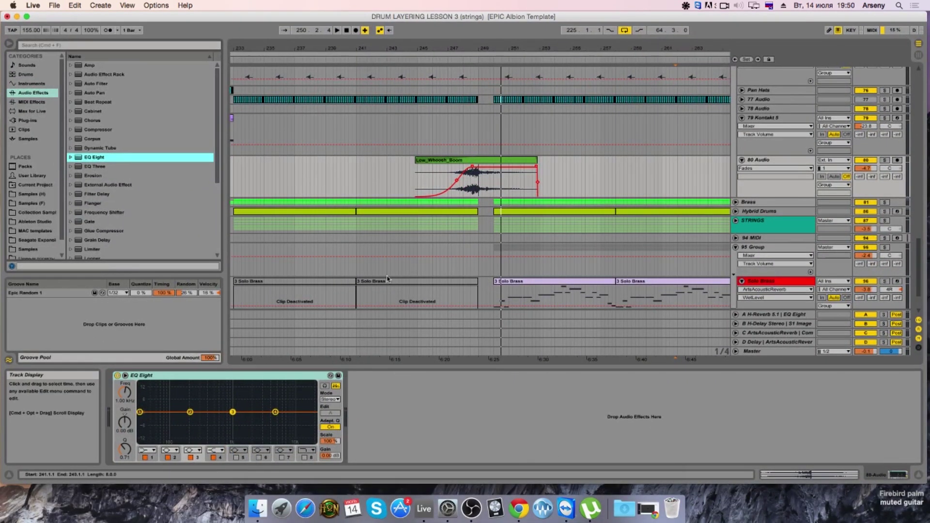
# Step: Switch the EQ Eight to M/S, then on the side channel enable the filter 1 low cut and lower filter 4 to -5.33 dB at 671 Hz
pyautogui.click(330, 399)
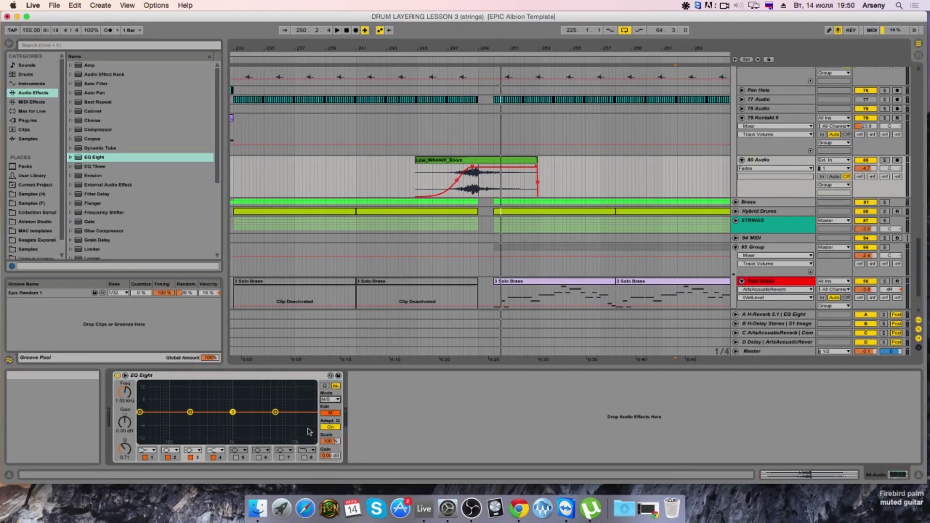
pyautogui.click(330, 412)
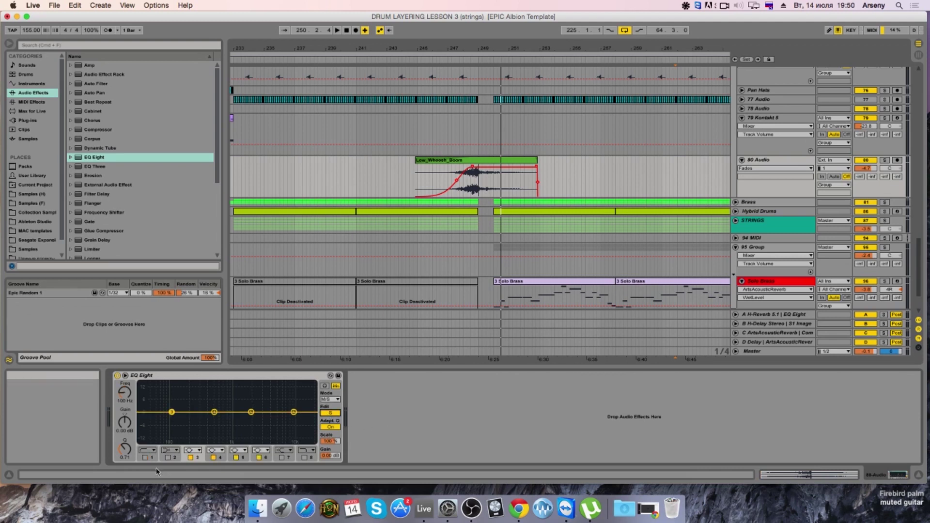
pyautogui.click(144, 457)
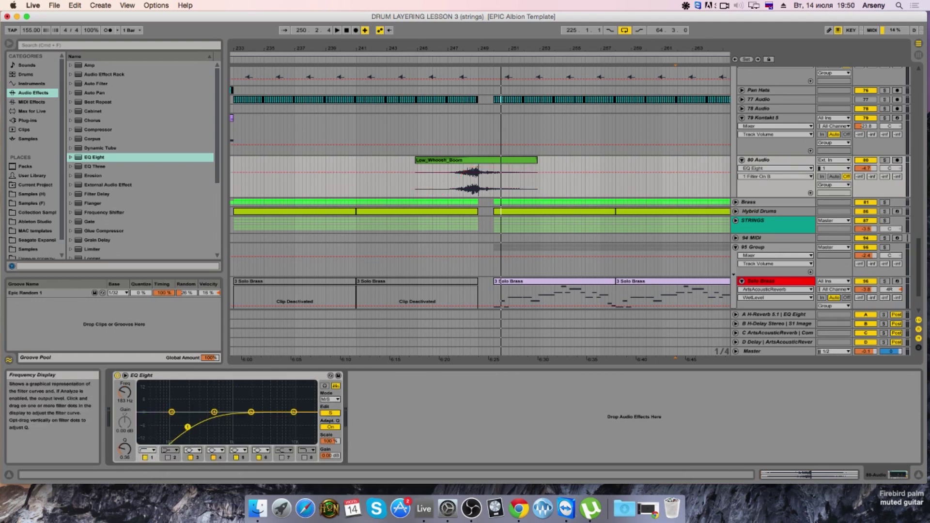
pyautogui.moveTo(216, 413); pyautogui.dragTo(221, 422)
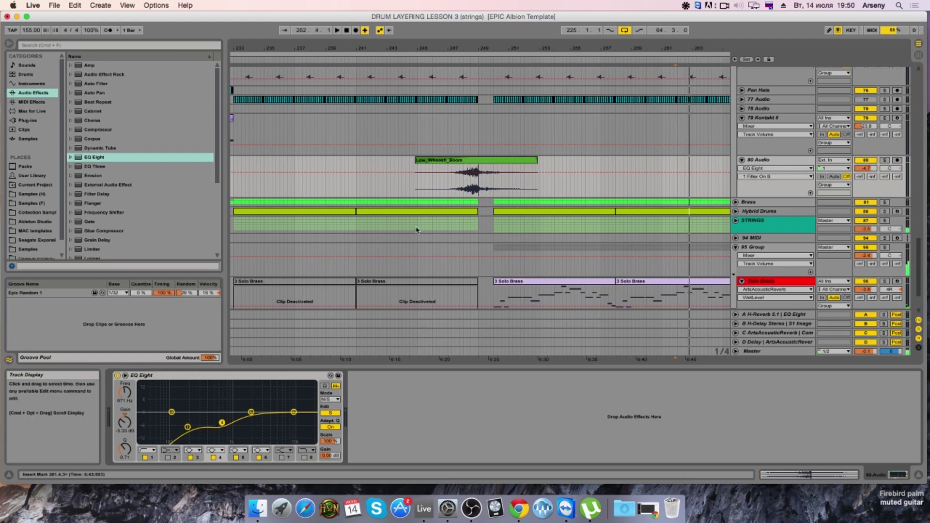
# Step: Play the passage from the start of the whoosh through the break to check the transition against the drums
pyautogui.click(423, 192)
pyautogui.press('space')
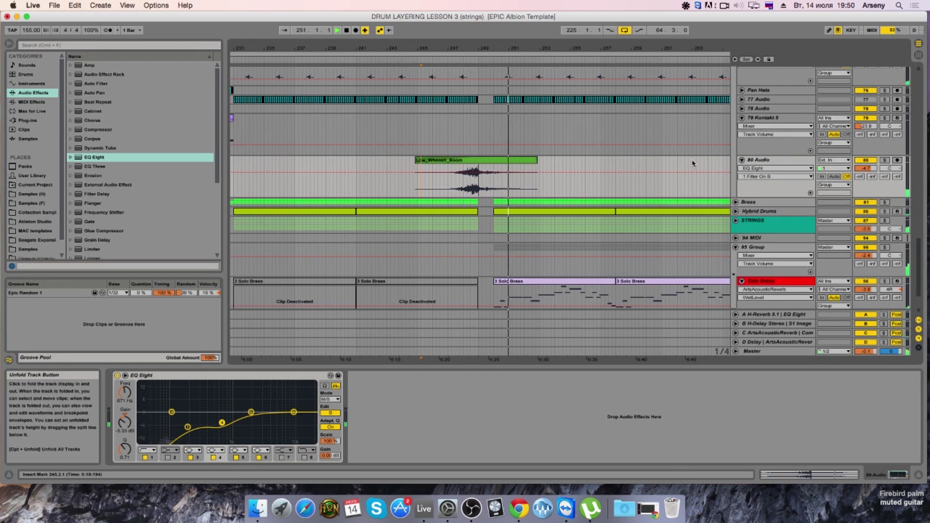
pyautogui.scroll(2, 592, 169)
pyautogui.scroll(3, 592, 169)
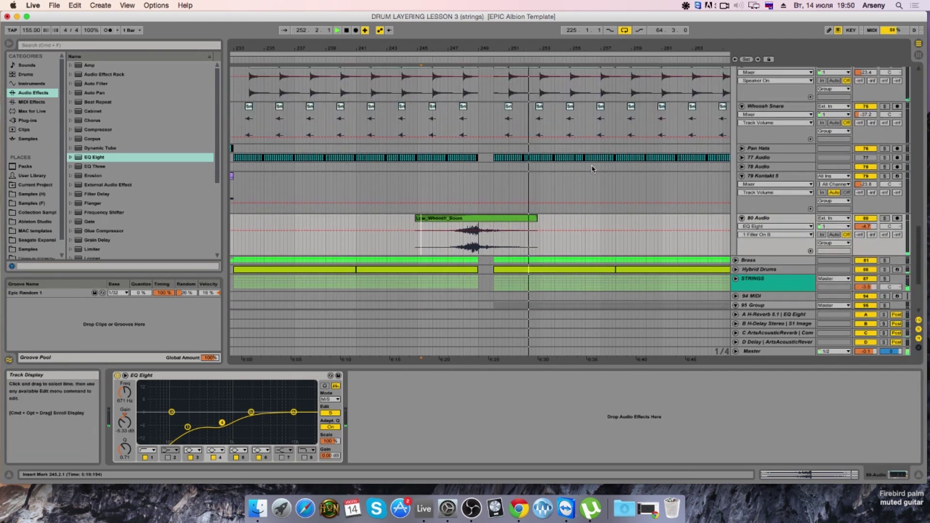
pyautogui.moveTo(421, 48)
pyautogui.mouseDown()
pyautogui.moveTo(421, 37)
pyautogui.moveTo(421, 55)
pyautogui.moveTo(422, 46)
pyautogui.mouseUp()
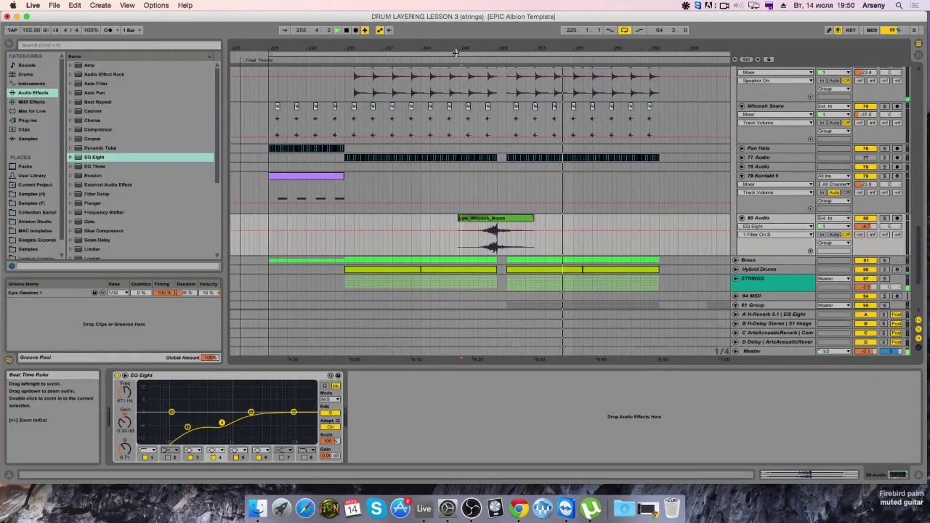
pyautogui.click(531, 219)
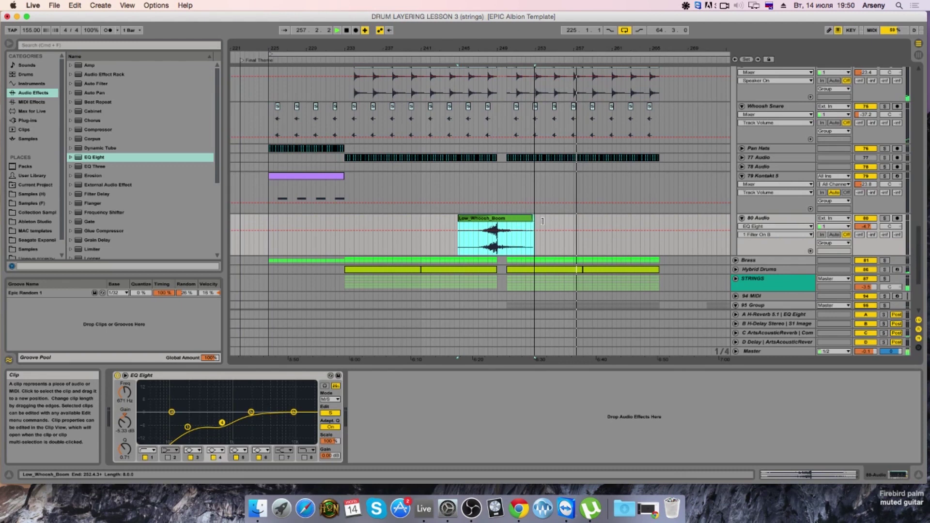
pyautogui.press('space')
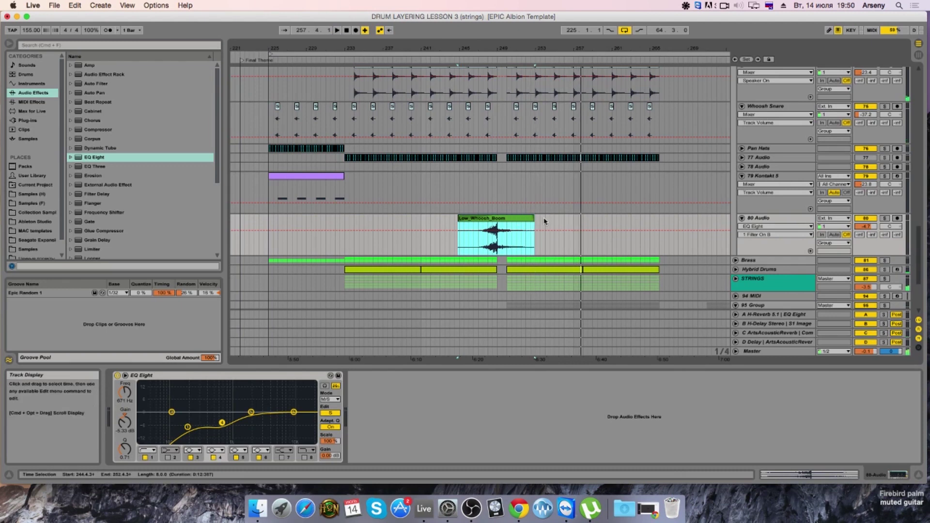
# Step: Solo the 79 Kontakt 5 track and audition its clip at the start of the final theme
pyautogui.click(344, 178)
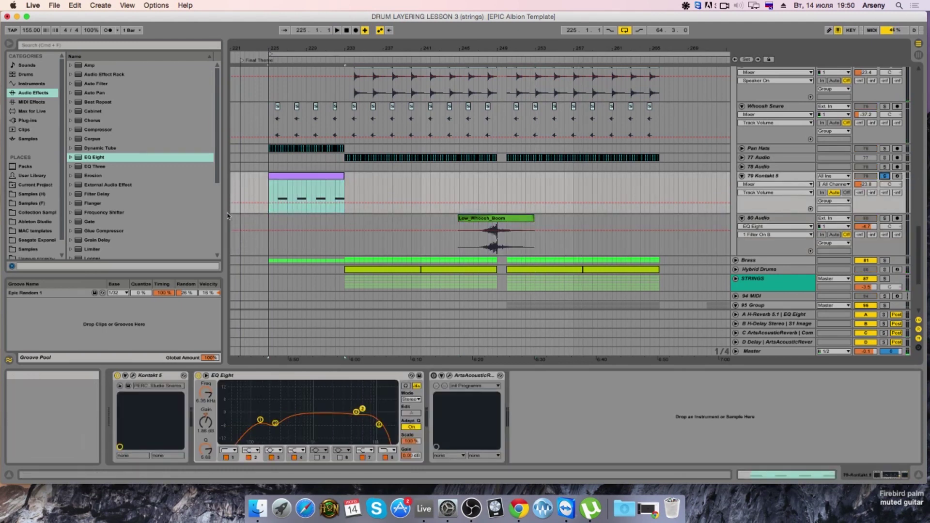
pyautogui.click(282, 197)
pyautogui.press('space')
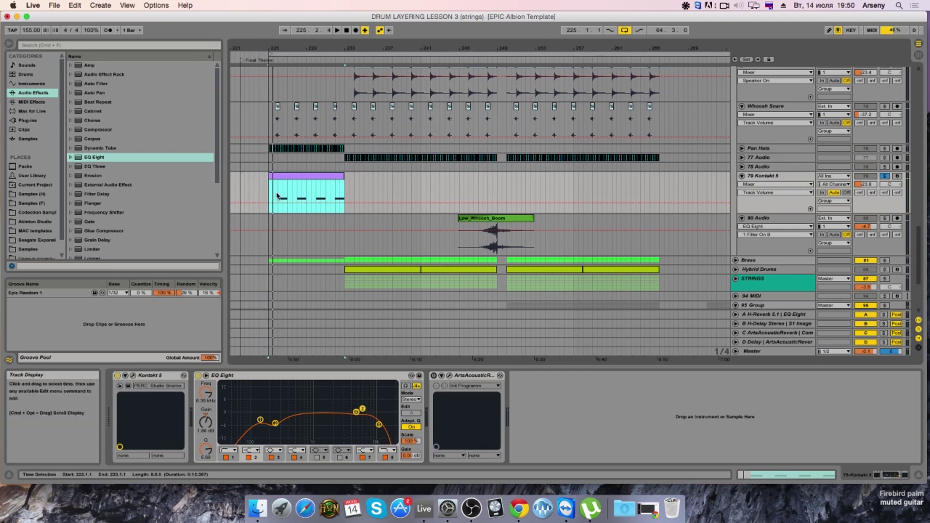
pyautogui.click(277, 196)
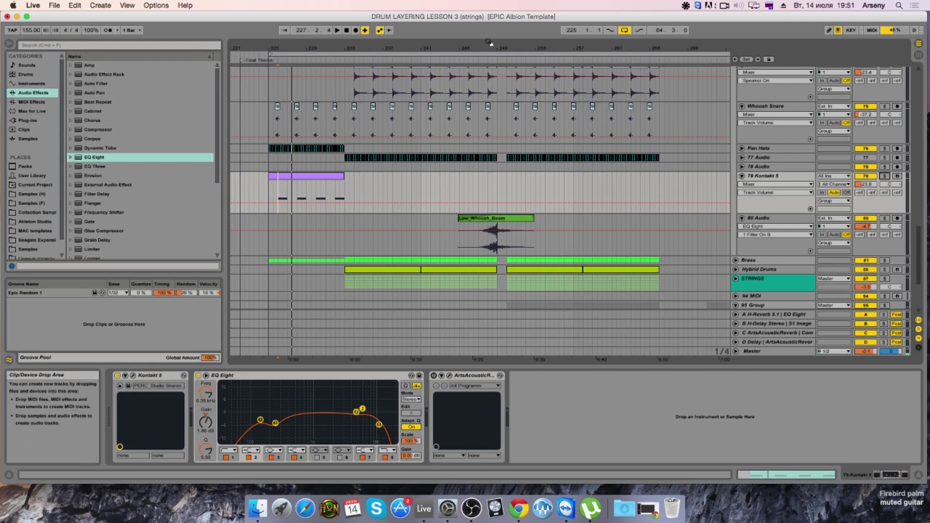
# Step: Zoom out to the whole arrangement and unfold the DESIGN group
pyautogui.press('-')
pyautogui.press('-')
pyautogui.press('-')
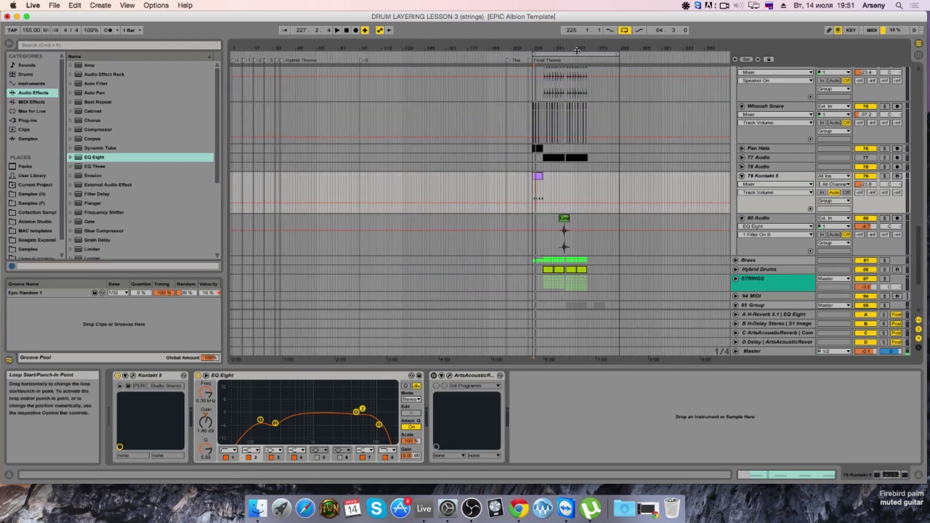
pyautogui.scroll(10, 591, 128)
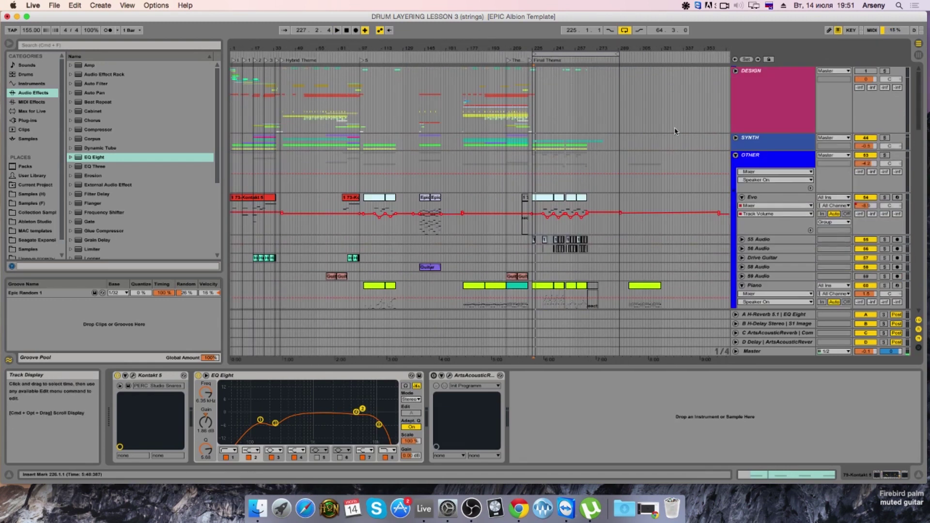
pyautogui.click(736, 71)
pyautogui.scroll(-5, 678, 102)
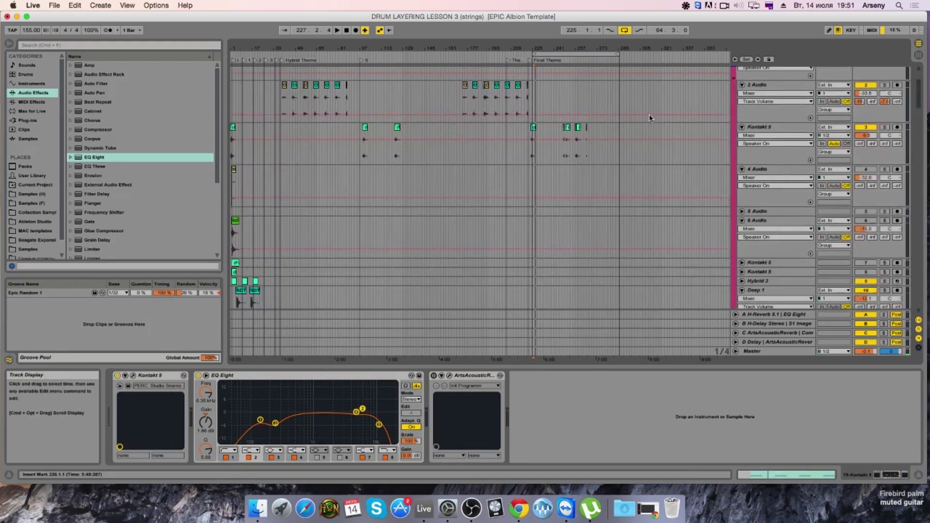
# Step: Copy the Riser Designer clip that precedes the final theme to about bar 251 on the same track
pyautogui.scroll(-3, 648, 118)
pyautogui.click(522, 215)
pyautogui.scroll(-3, 522, 215)
pyautogui.scroll(8, 518, 191)
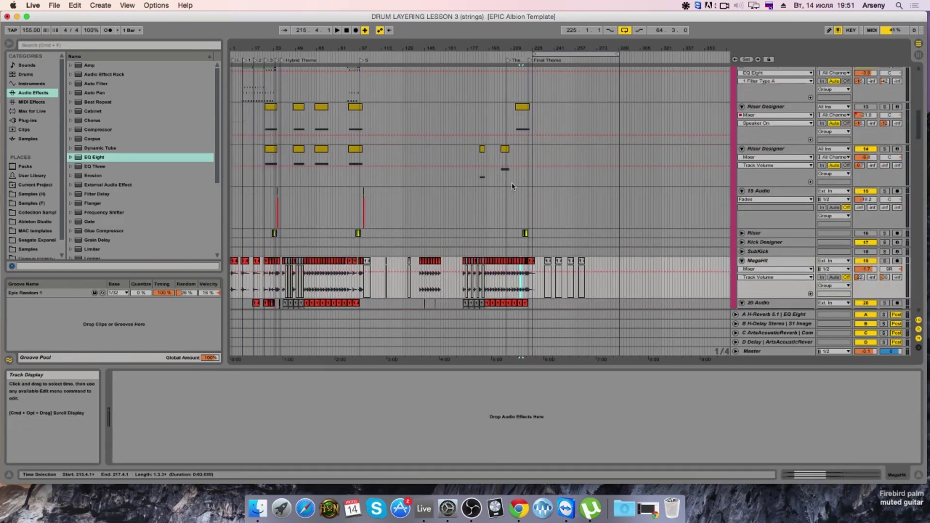
pyautogui.scroll(-2, 523, 216)
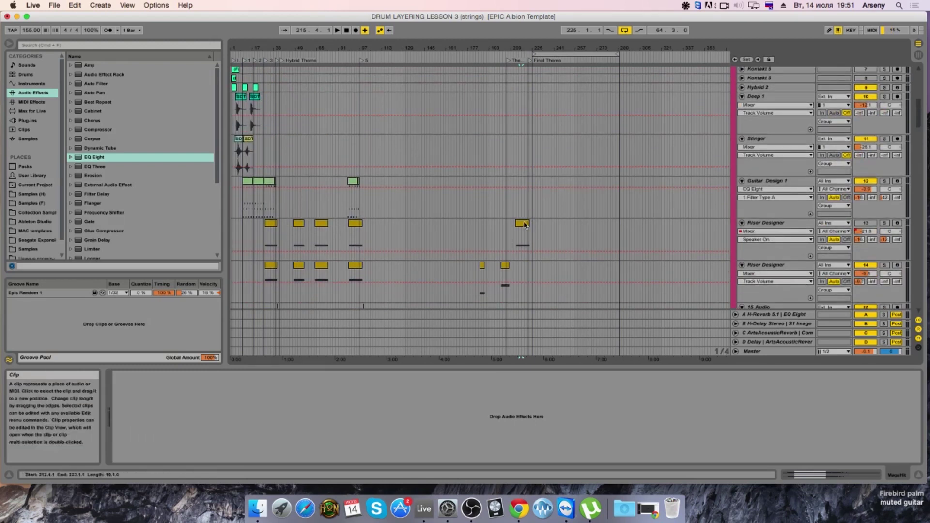
pyautogui.scroll(-5, 542, 155)
pyautogui.scroll(2, 539, 137)
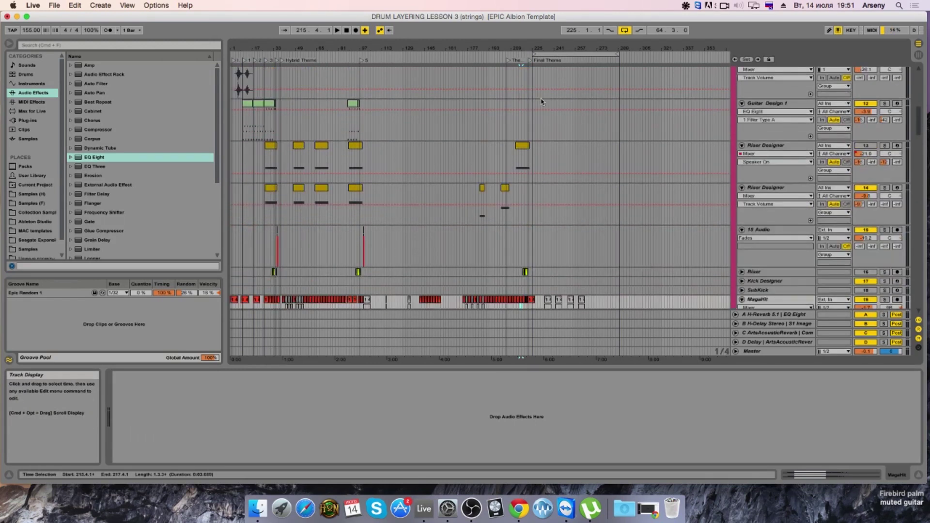
pyautogui.click(522, 145)
pyautogui.moveTo(522, 146); pyautogui.dragTo(573, 146)
pyautogui.scroll(3, 605, 97)
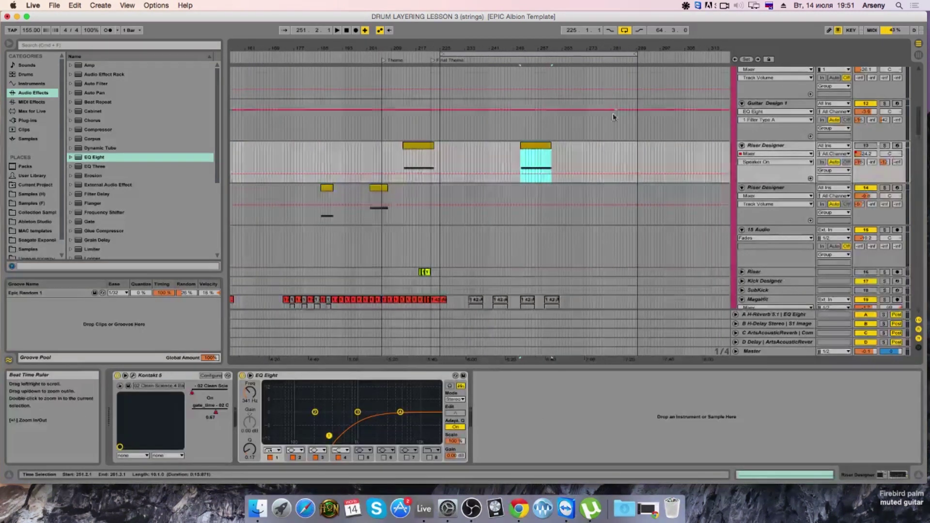
# Step: Look through the design, synth and drum tracks around the final theme and return to the copied riser clip
pyautogui.scroll(-10, 612, 115)
pyautogui.scroll(15, 604, 117)
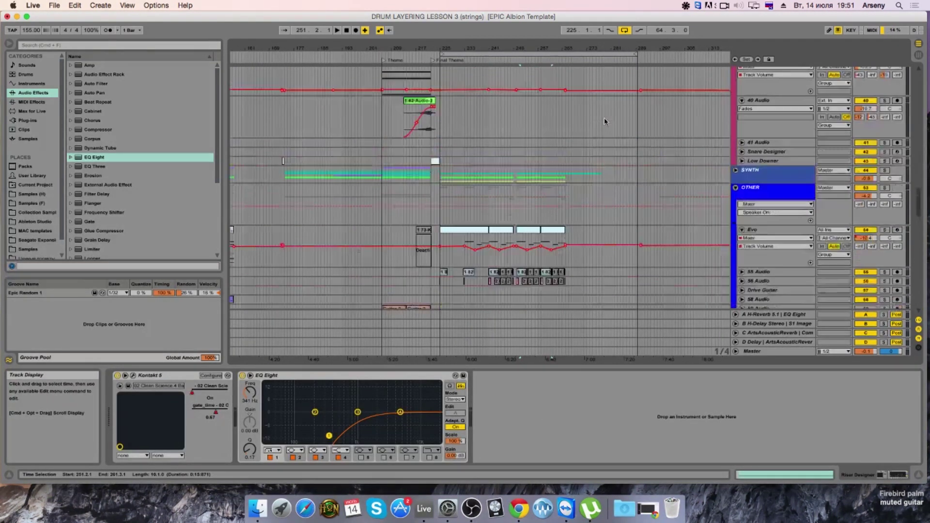
pyautogui.scroll(-3, 601, 140)
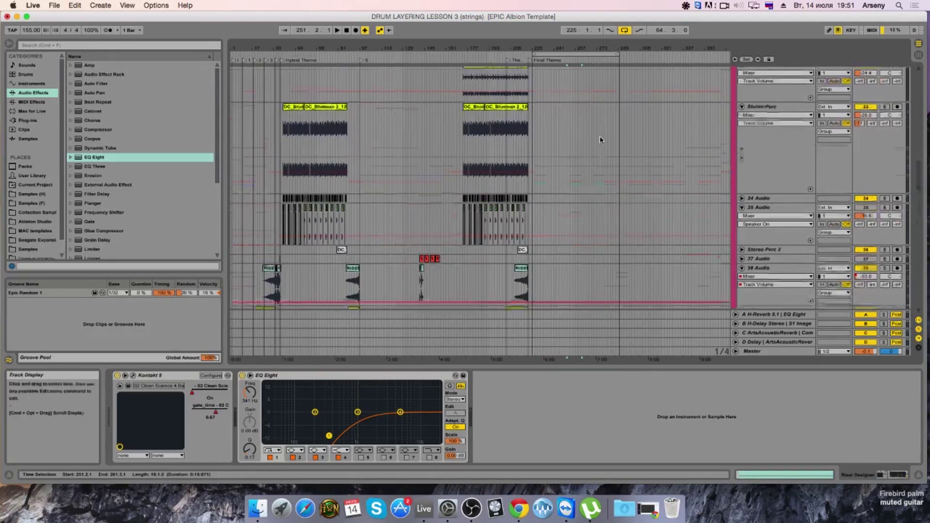
pyautogui.scroll(-10, 599, 143)
pyautogui.scroll(15, 598, 143)
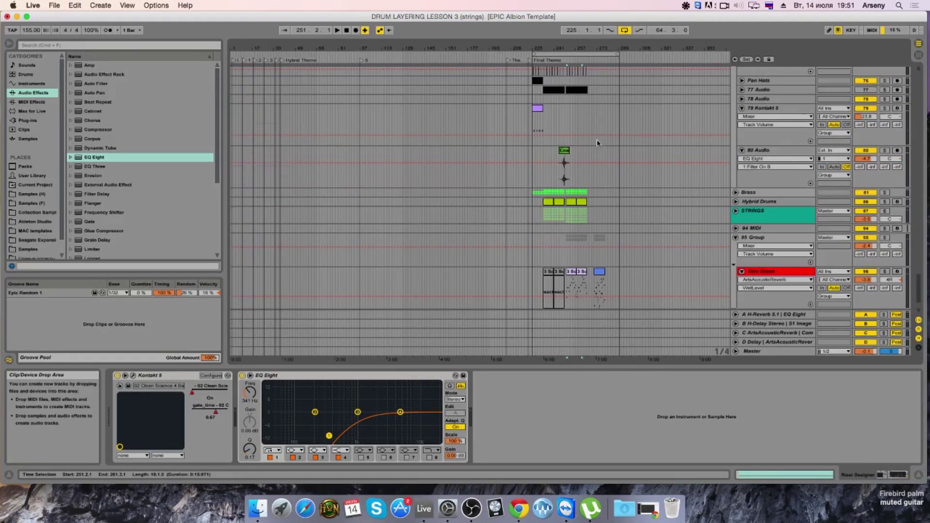
pyautogui.scroll(15, 588, 51)
pyautogui.scroll(-5, 601, 50)
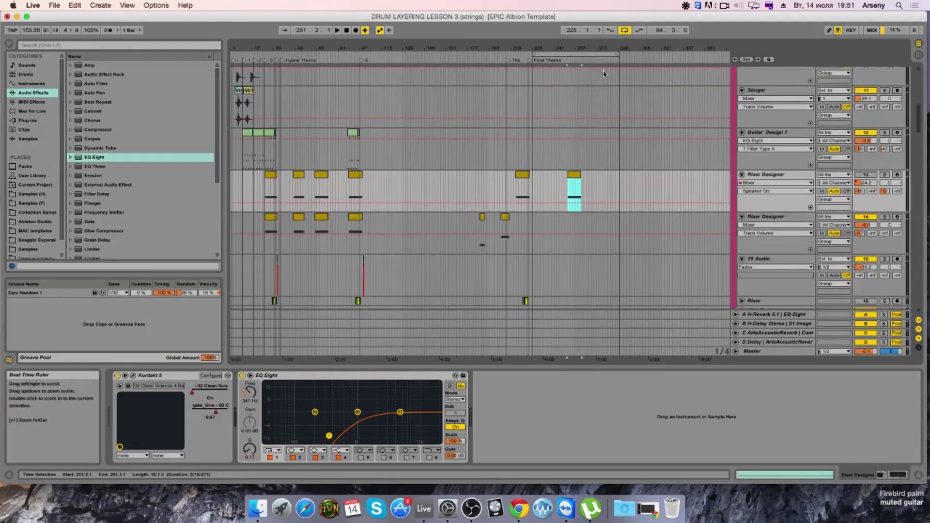
# Step: Move the copied Riser Designer clip earlier on its track so that it starts at bar 241
pyautogui.doubleClick(601, 50)
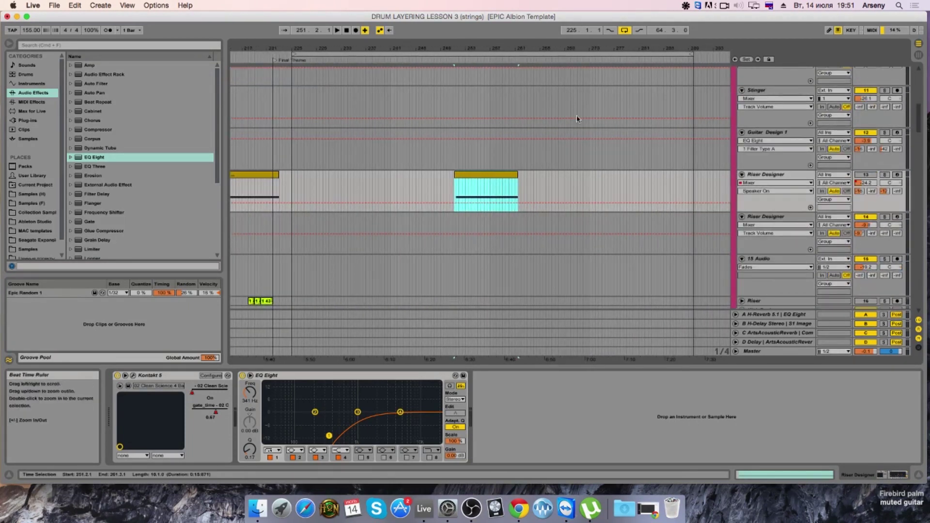
pyautogui.moveTo(920, 111)
pyautogui.mouseDown()
pyautogui.moveTo(916, 195)
pyautogui.moveTo(919, 111)
pyautogui.mouseUp()
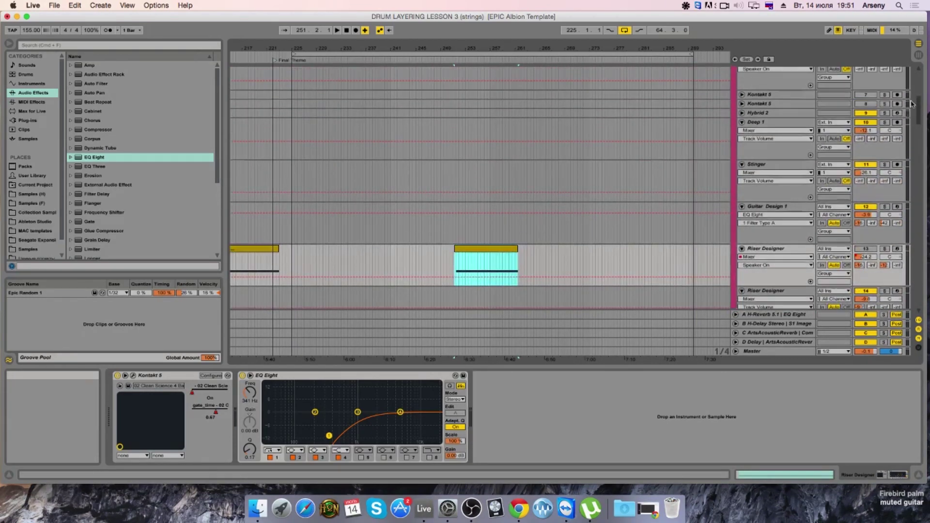
pyautogui.moveTo(688, 48); pyautogui.dragTo(712, 75)
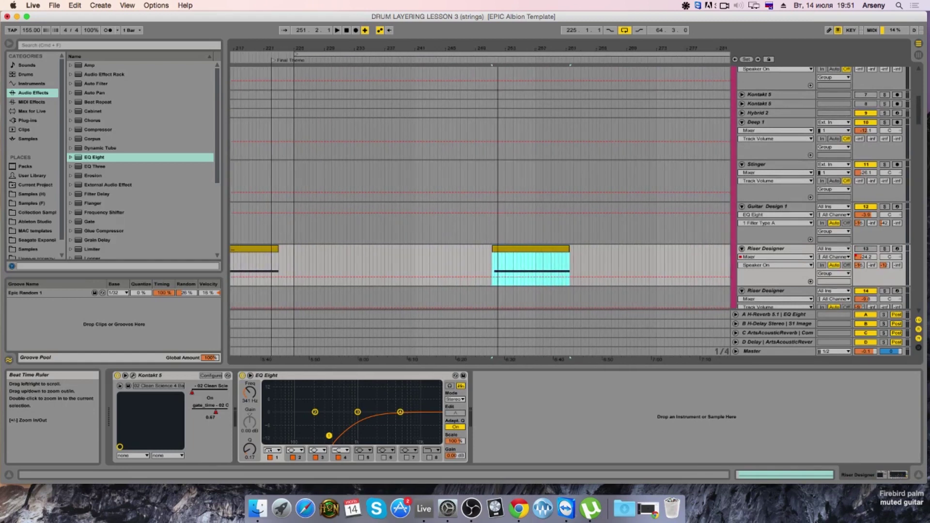
pyautogui.moveTo(522, 252); pyautogui.dragTo(450, 261)
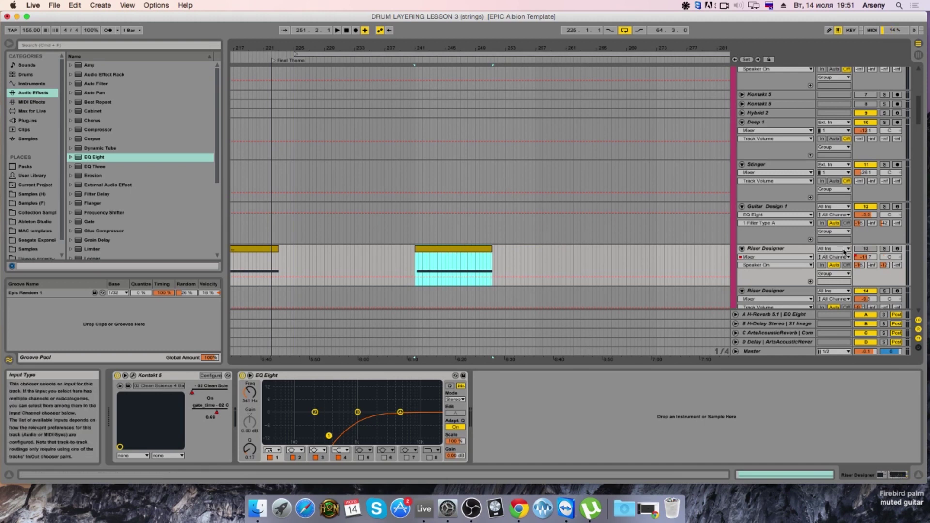
# Step: Activate and solo the first Riser Designer track, audition the moved clip, and switch on the DESIGN group
pyautogui.click(866, 250)
pyautogui.click(884, 250)
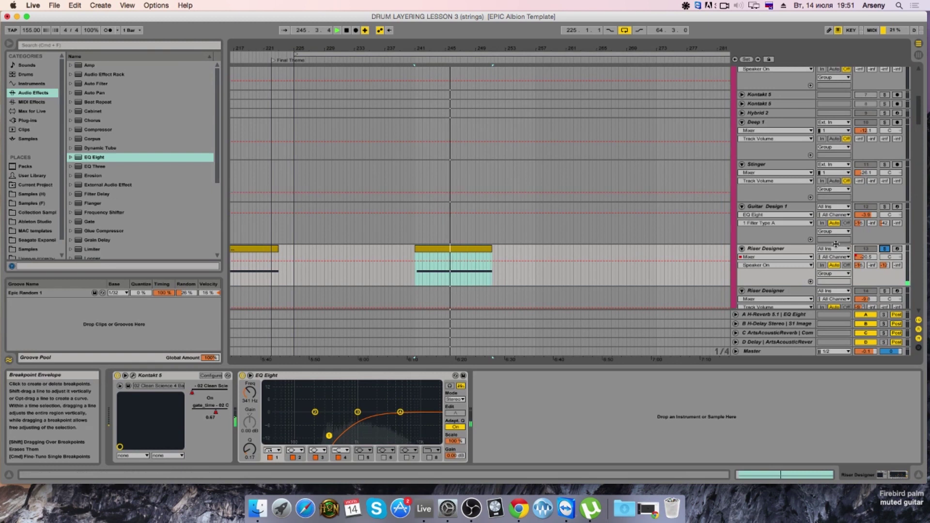
pyautogui.scroll(1, 856, 180)
pyautogui.scroll(10, 855, 180)
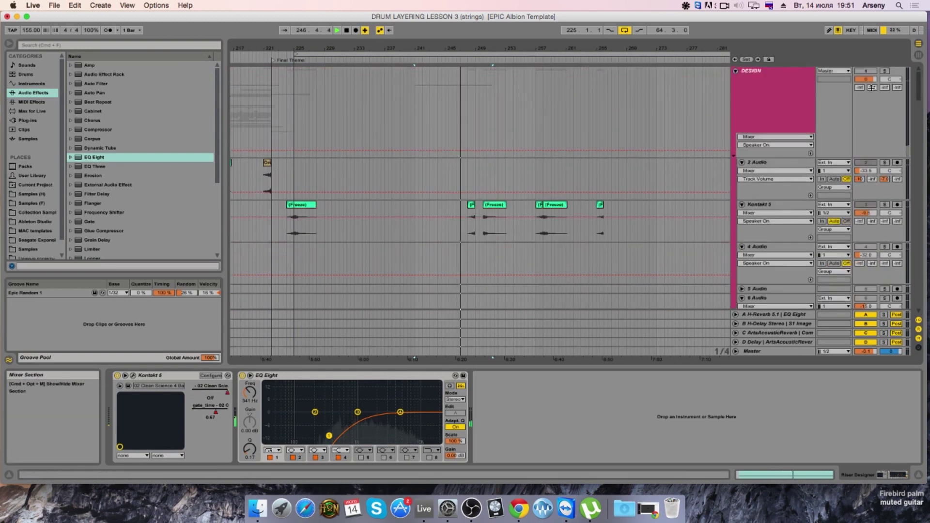
pyautogui.click(872, 72)
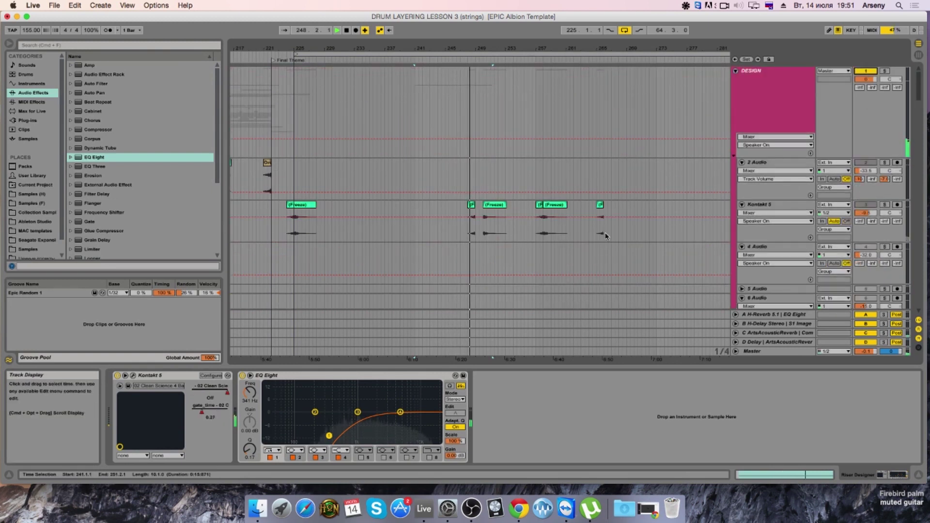
# Step: Consolidate the riser clip at bar 241, shift its A1 note to the clip's start, and audition it
pyautogui.scroll(-15, 601, 235)
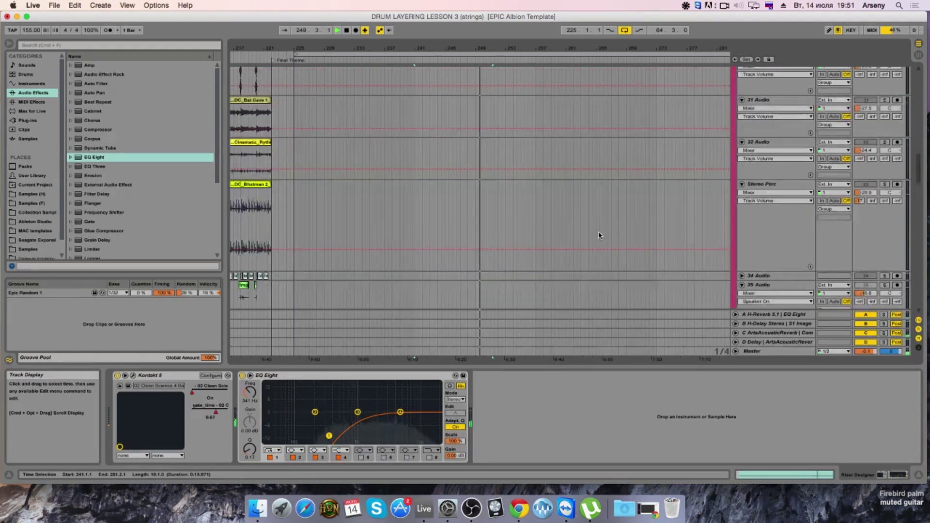
pyautogui.scroll(12, 598, 235)
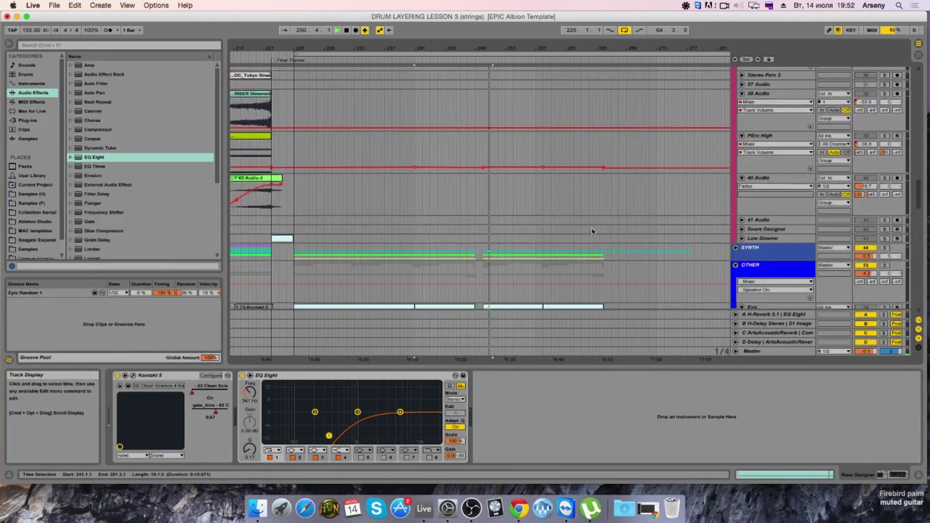
pyautogui.scroll(5, 559, 219)
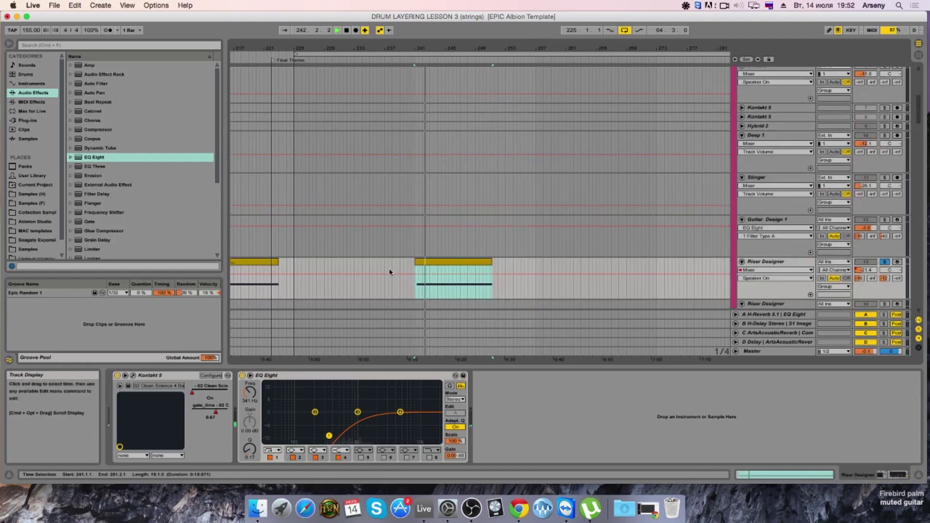
pyautogui.doubleClick(423, 266)
pyautogui.rightClick(423, 264)
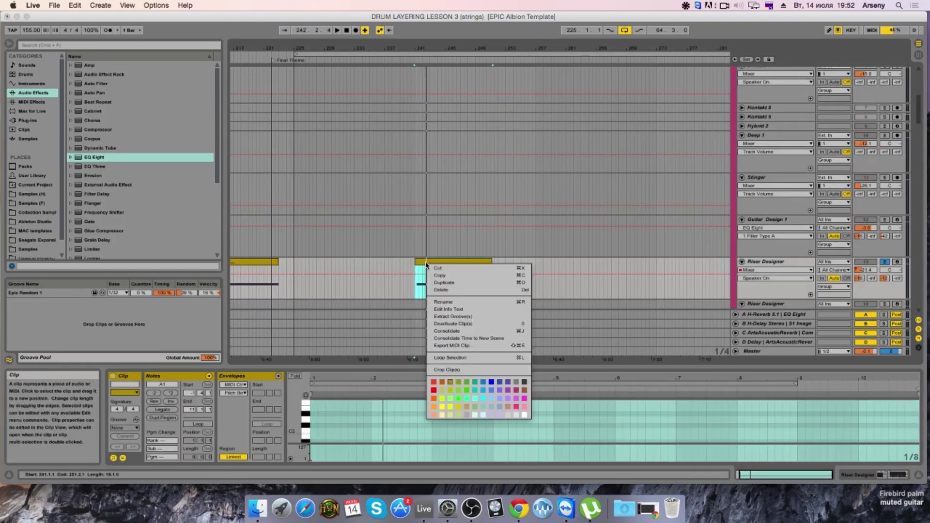
pyautogui.click(458, 332)
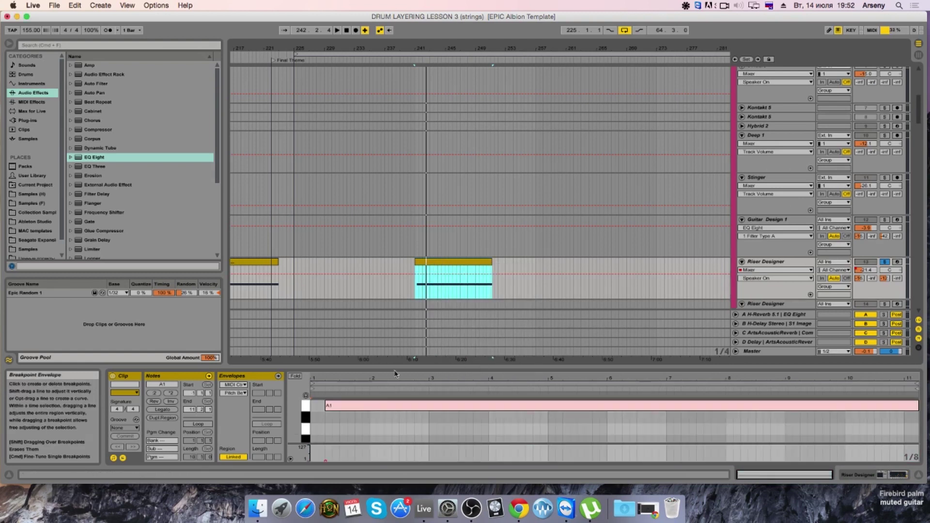
pyautogui.moveTo(368, 406); pyautogui.dragTo(355, 406)
pyautogui.press('space')
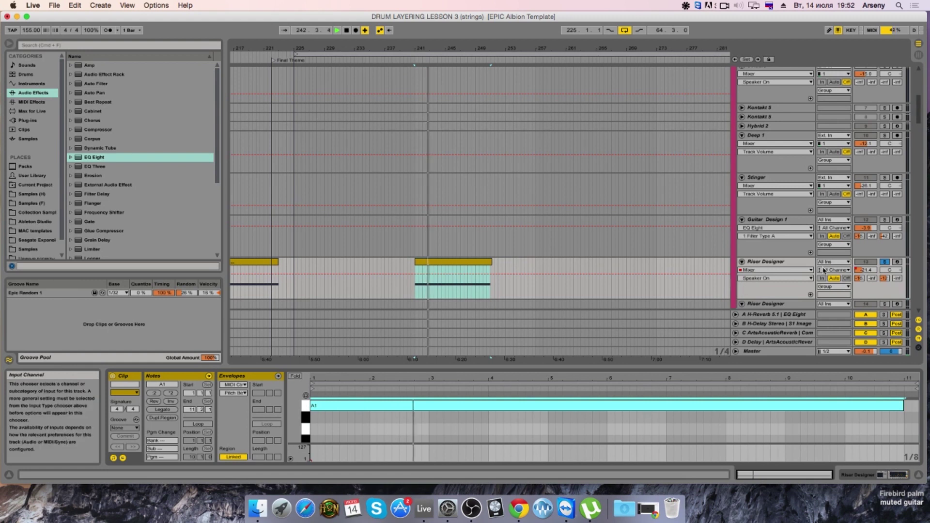
pyautogui.scroll(-5, 539, 254)
pyautogui.scroll(2, 518, 227)
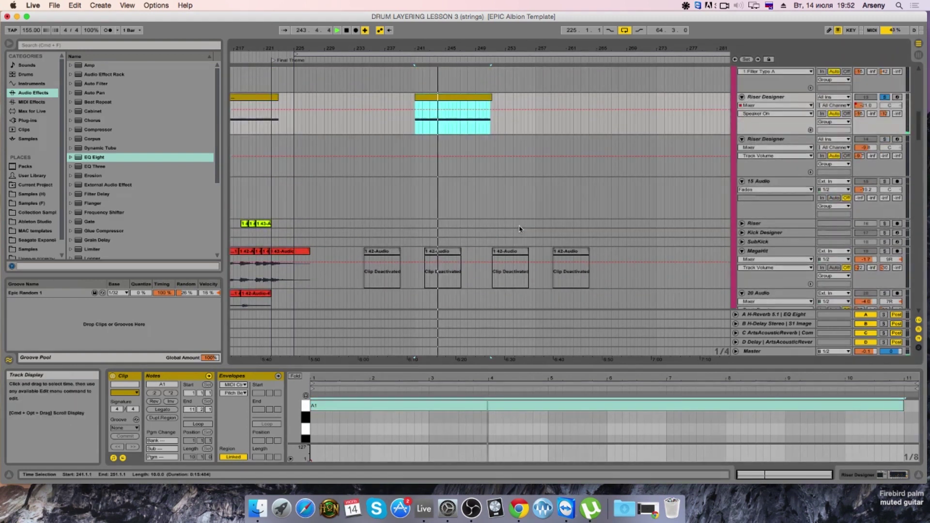
# Step: Audition the bar 241 clip on the first Riser Designer track, both in the full mix and soloed
pyautogui.click(491, 138)
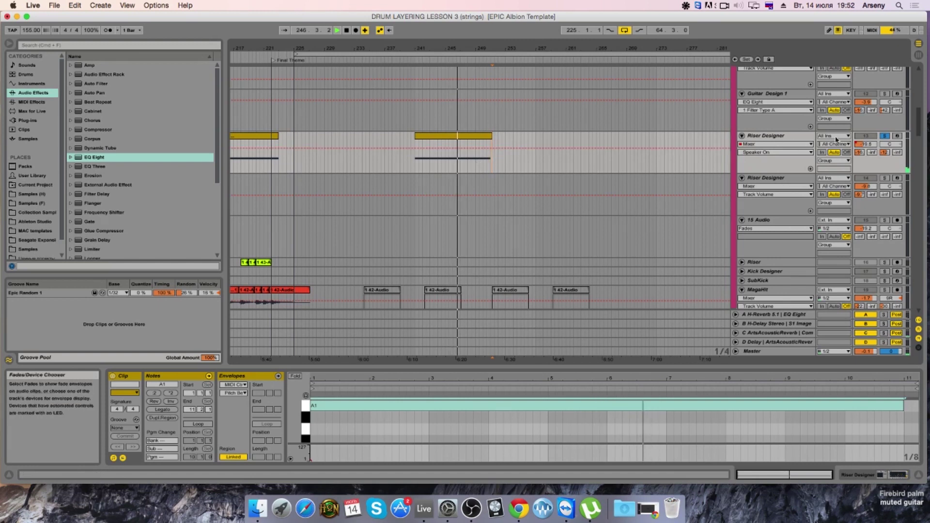
pyautogui.click(888, 136)
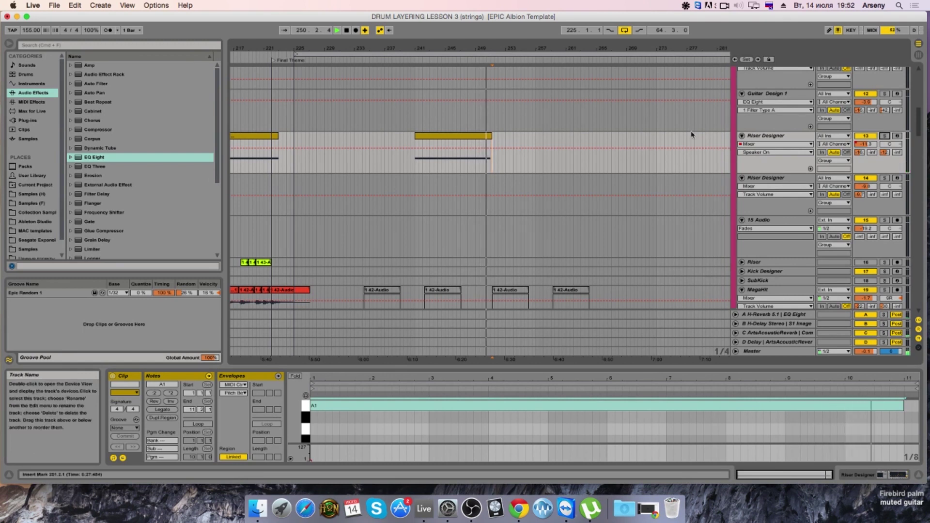
pyautogui.click(885, 137)
pyautogui.moveTo(464, 51); pyautogui.dragTo(504, 41)
pyautogui.click(508, 137)
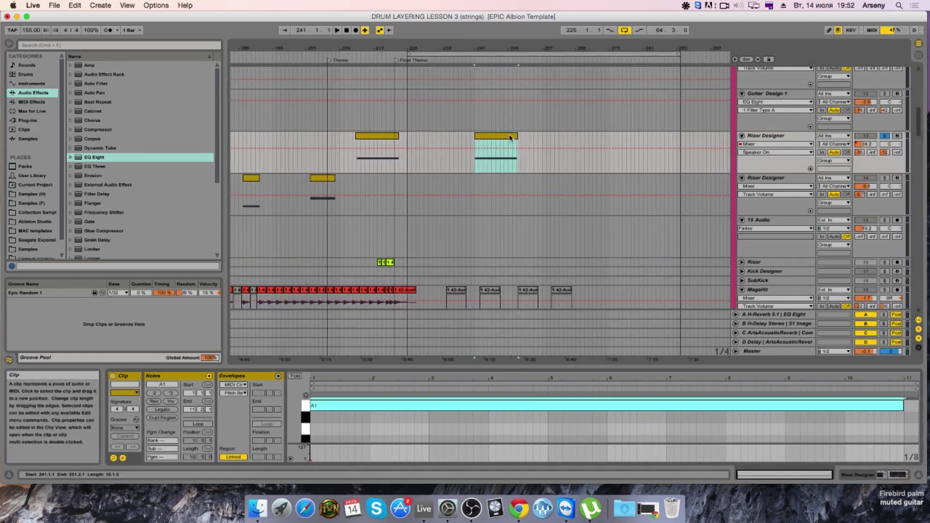
pyautogui.click(513, 136)
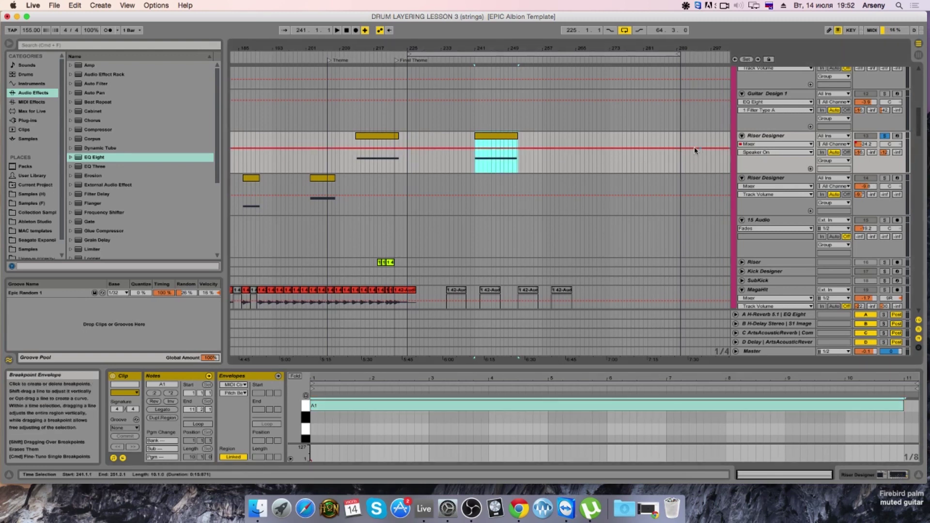
# Step: Solo the second Riser Designer track and audition its clip at bar 202
pyautogui.click(322, 178)
pyautogui.click(884, 178)
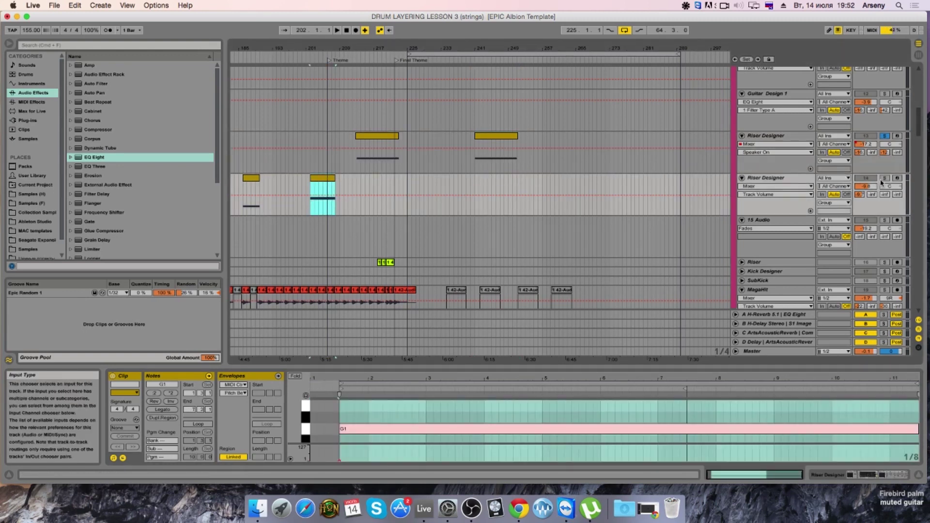
pyautogui.press('space')
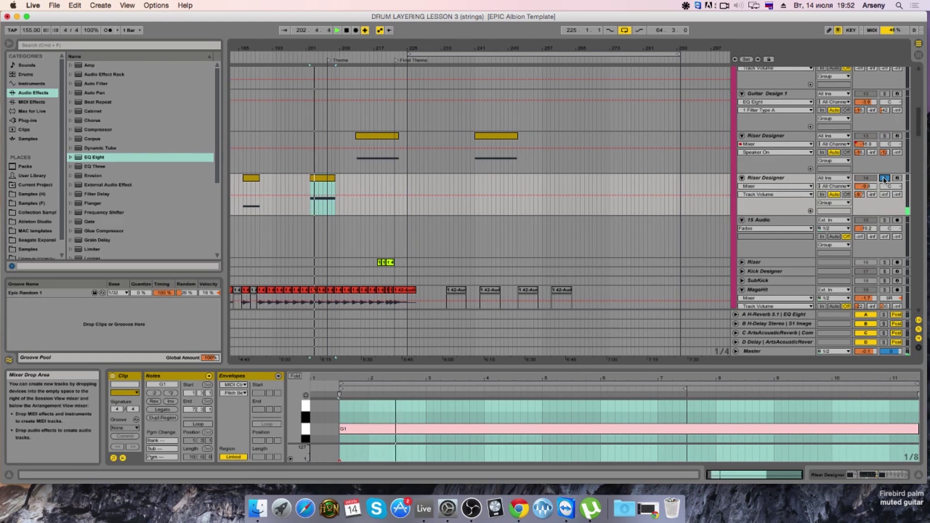
pyautogui.press('space')
# Step: Move the second Riser Designer track's bar 202 clip to bar 243 and delete the overlapping clip on the first Riser Designer track
pyautogui.moveTo(330, 194); pyautogui.dragTo(495, 181)
pyautogui.click(504, 143)
pyautogui.press('Delete')
# Step: Adjust the second Riser Designer track's H-Reverb send and lower its volume to about -15.9 dB while playing the moved clip
pyautogui.moveTo(859, 194); pyautogui.dragTo(859, 200)
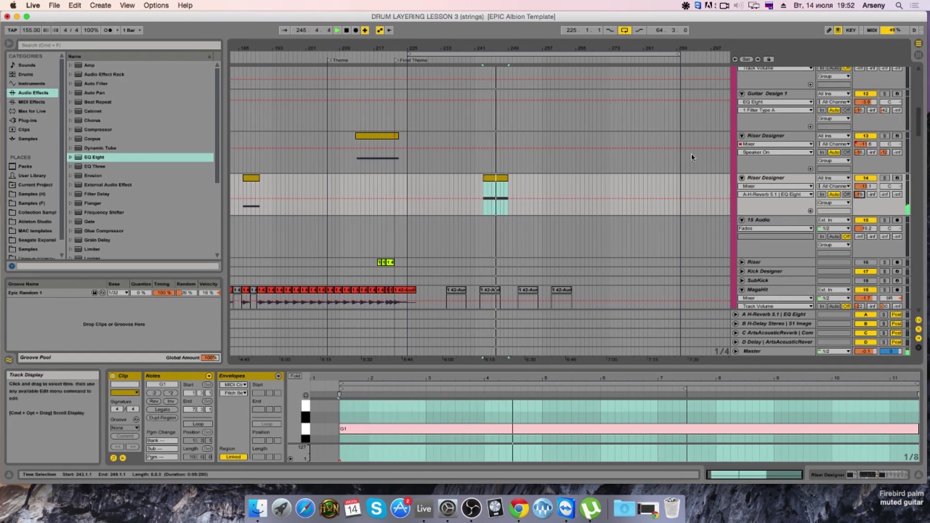
pyautogui.moveTo(865, 186); pyautogui.dragTo(865, 191)
pyautogui.moveTo(513, 54); pyautogui.dragTo(511, 77)
pyautogui.click(496, 179)
pyautogui.press('space')
# Step: Move the second Riser Designer track's clip to start at bar 245 and play it back
pyautogui.moveTo(495, 179); pyautogui.dragTo(518, 175)
pyautogui.press('space')
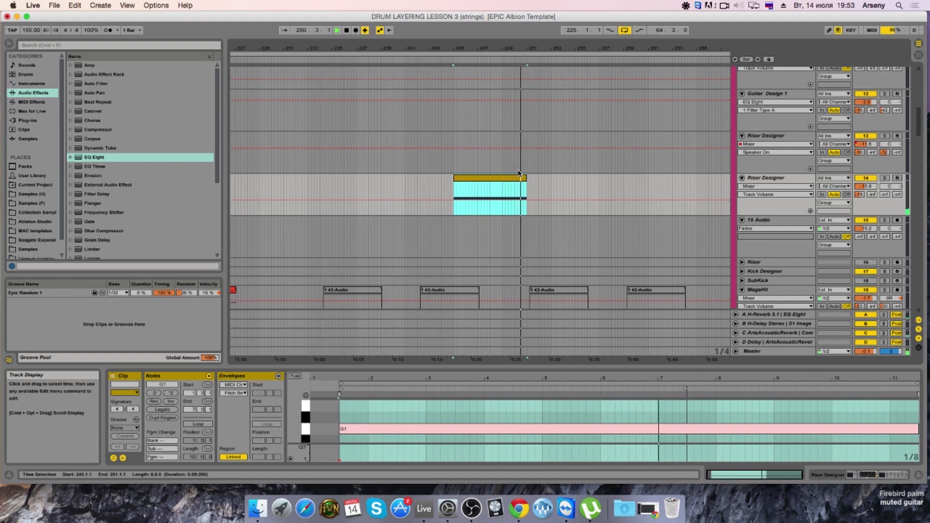
pyautogui.moveTo(518, 172); pyautogui.dragTo(526, 177)
# Step: Automate the second Riser Designer track's volume to curve down from about bar 249 and jump back up at about bar 255
pyautogui.rightClick(884, 193)
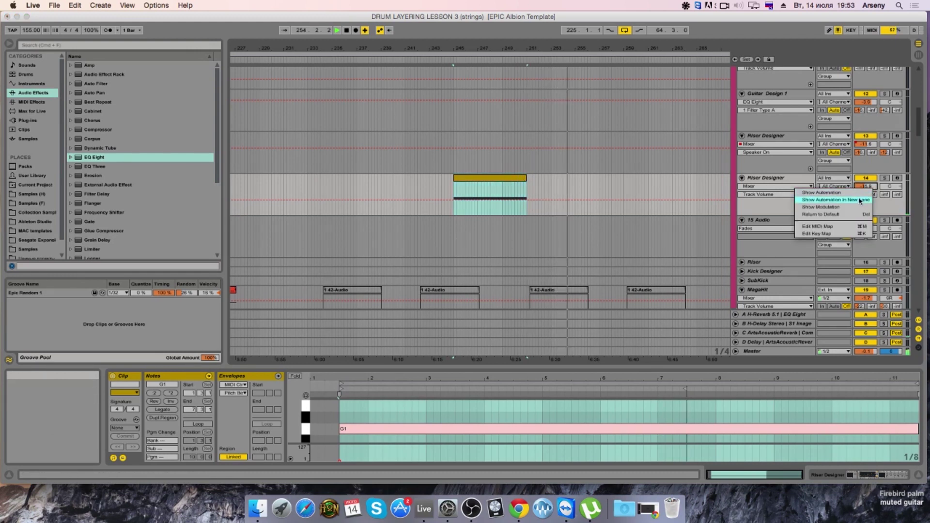
pyautogui.click(823, 187)
pyautogui.click(599, 200)
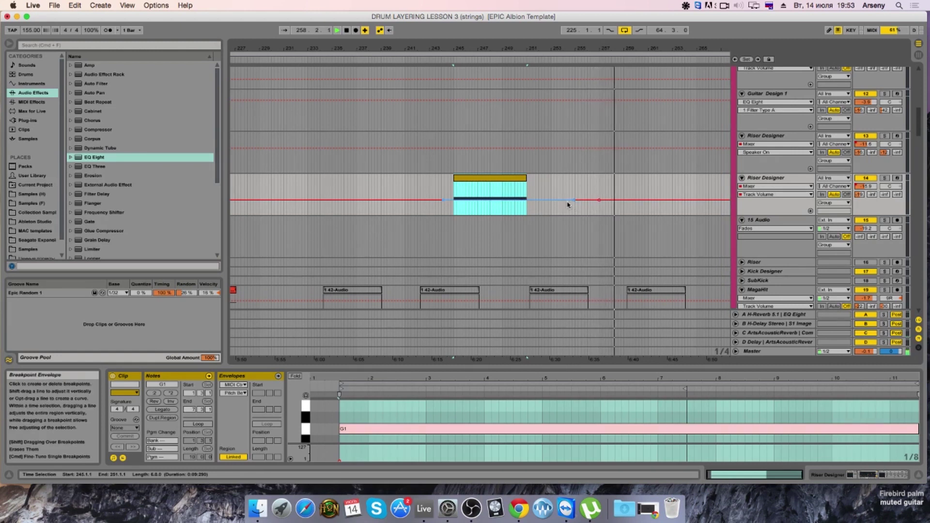
pyautogui.moveTo(569, 202); pyautogui.dragTo(569, 214)
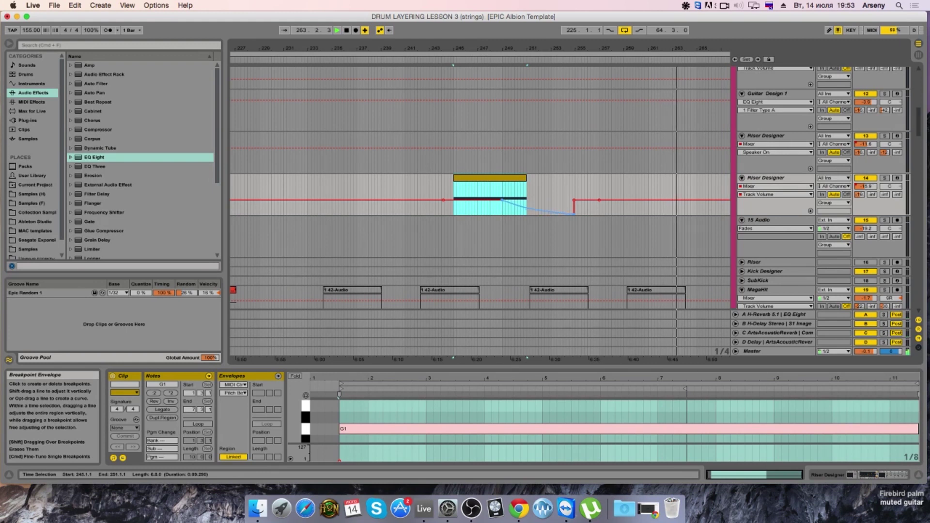
# Step: Solo the Guitar Design 1 track and audition its clip at bar 88
pyautogui.moveTo(494, 48); pyautogui.dragTo(494, 31)
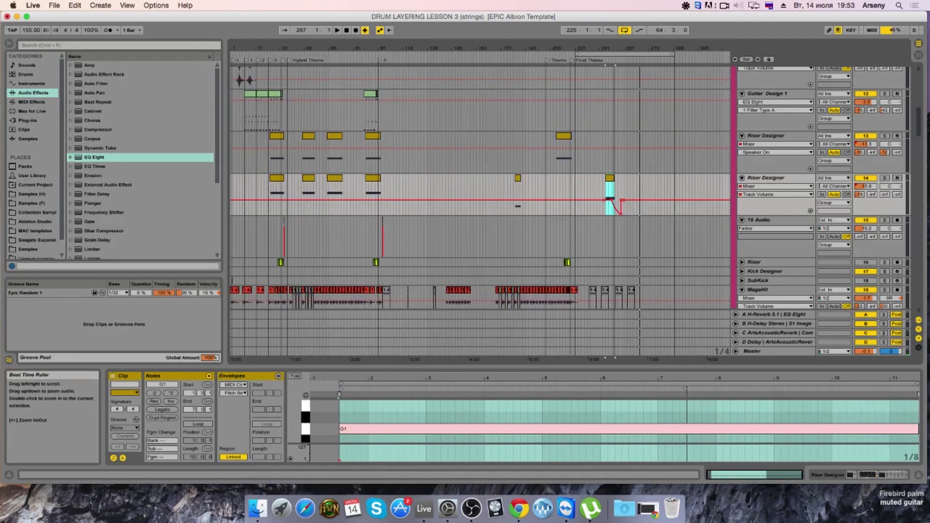
pyautogui.click(377, 94)
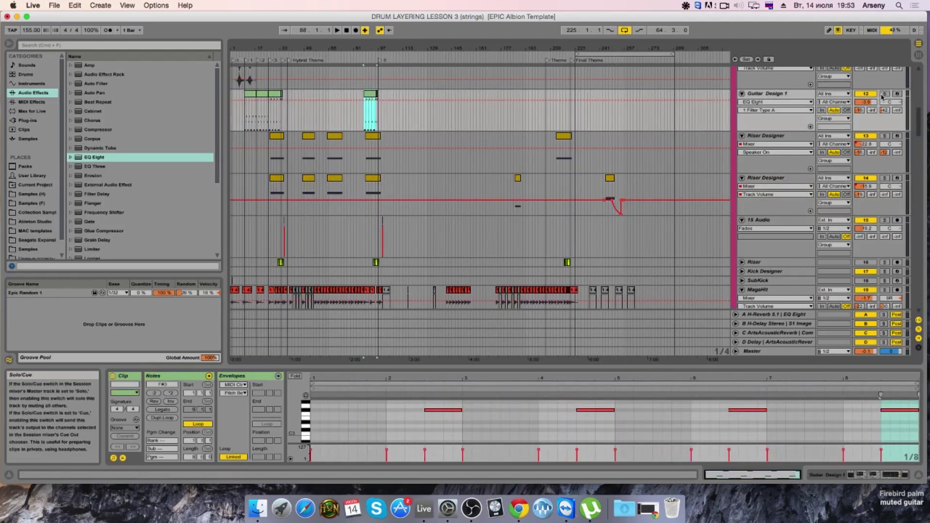
pyautogui.click(883, 95)
pyautogui.press('space')
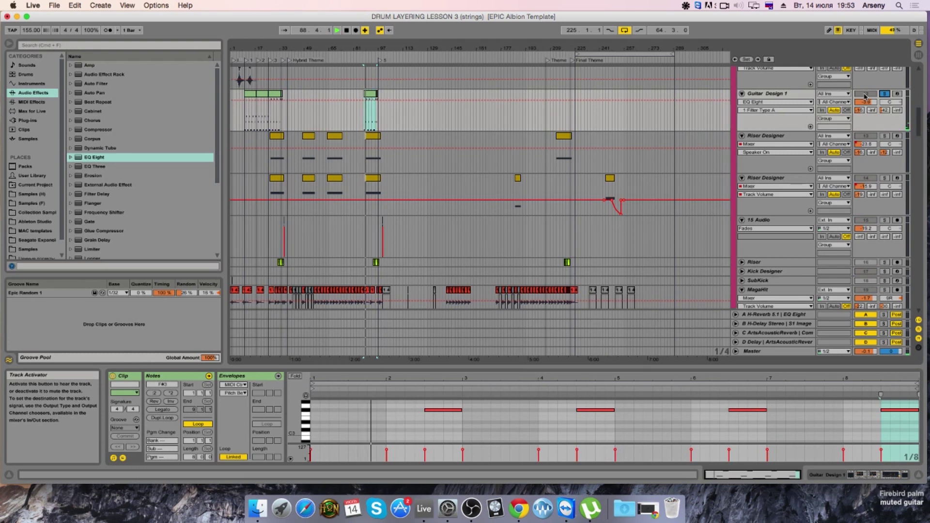
pyautogui.press('space')
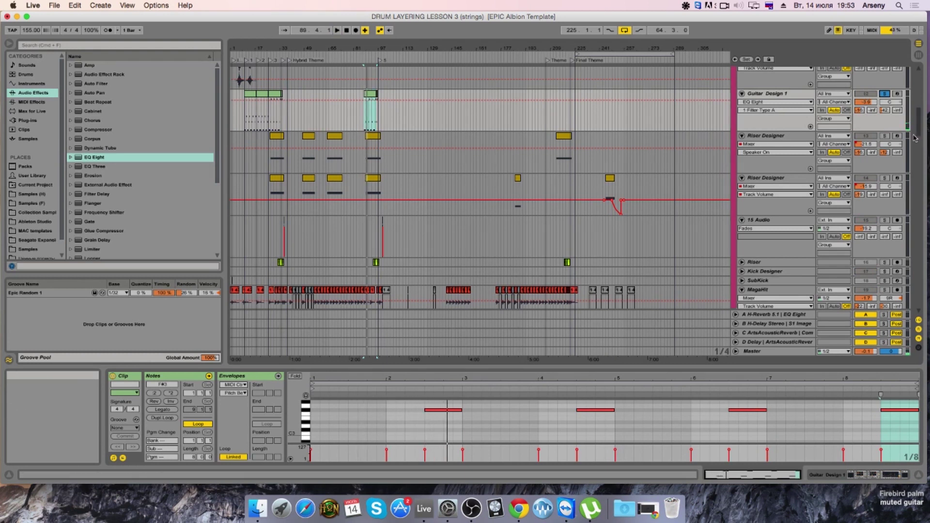
# Step: Solo track 31 Audio, audition its DC_Bat Cave loop at bar 72 and select its clip at bar 206
pyautogui.scroll(-5, 775, 136)
pyautogui.scroll(-4, 779, 130)
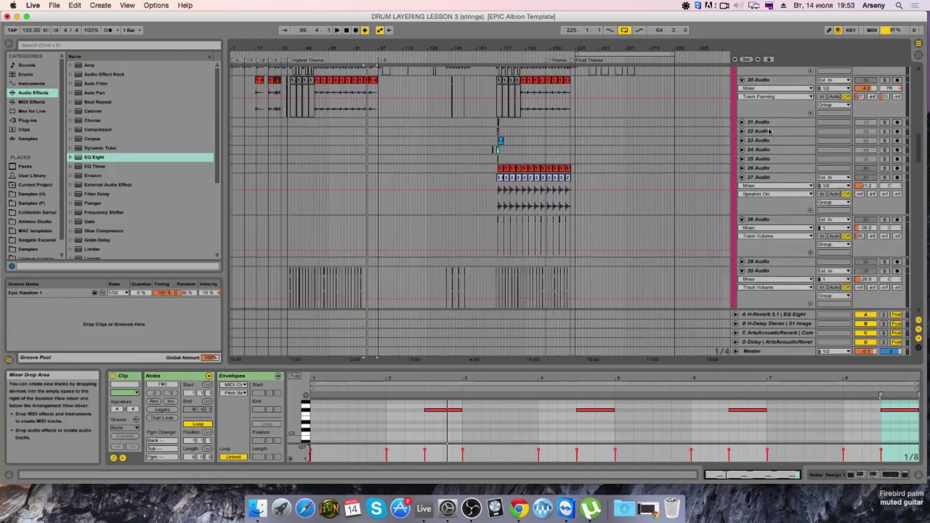
pyautogui.click(360, 229)
pyautogui.click(885, 226)
pyautogui.press('space')
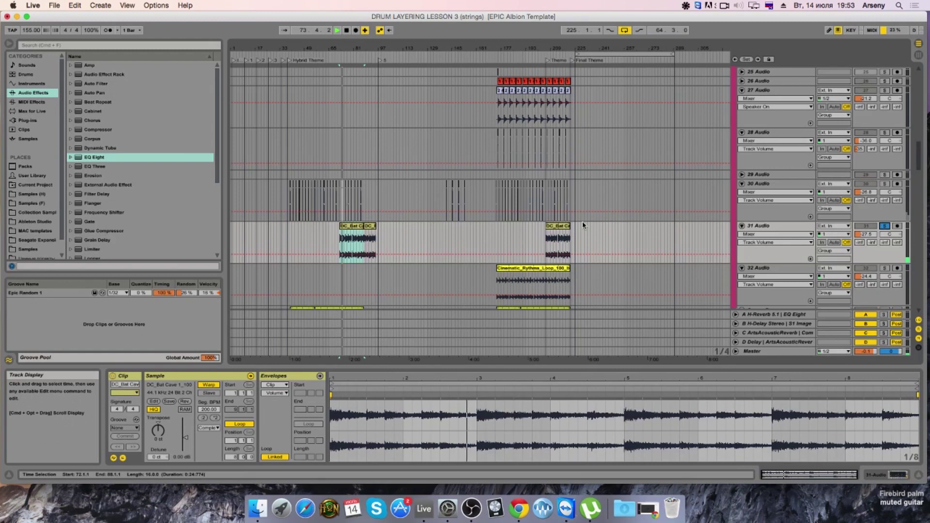
pyautogui.scroll(5, 621, 101)
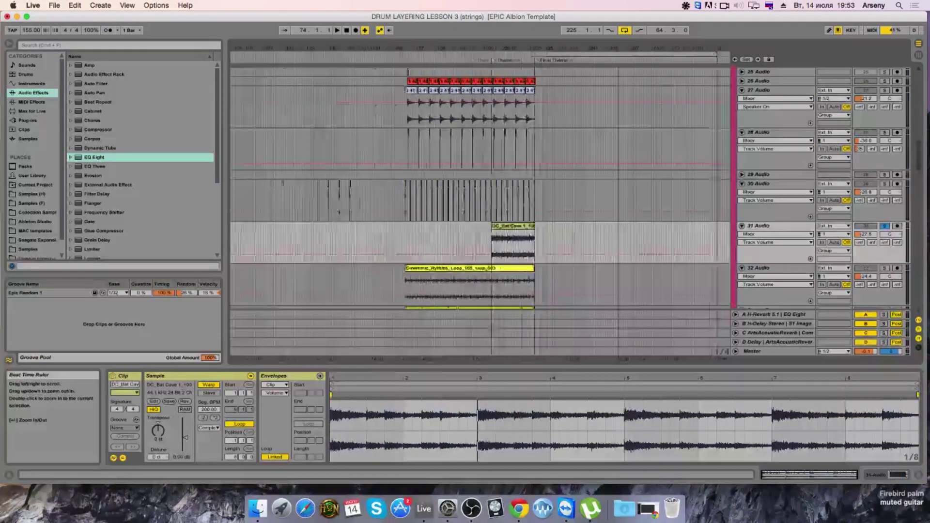
pyautogui.click(438, 237)
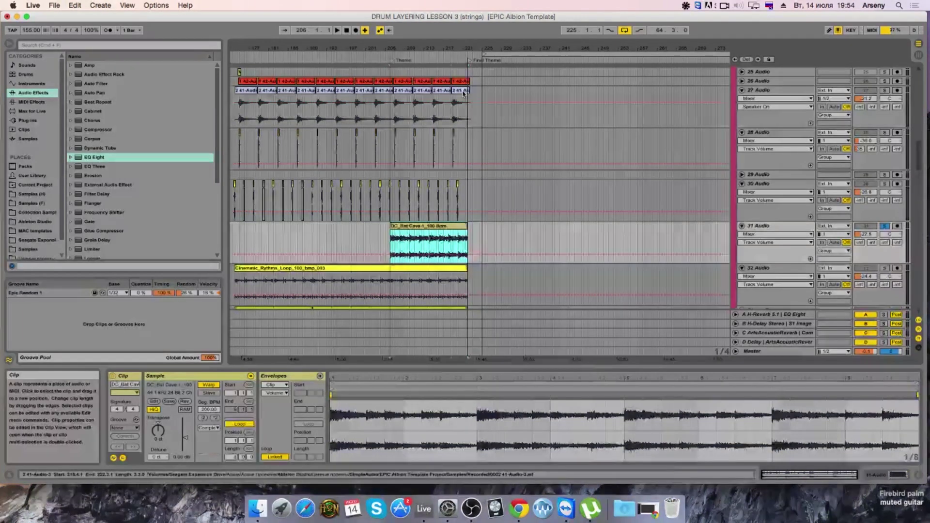
# Step: Solo track 27 Audio and audition its last hit clip before the Final Theme marker
pyautogui.click(460, 107)
pyautogui.press('space')
pyautogui.click(885, 90)
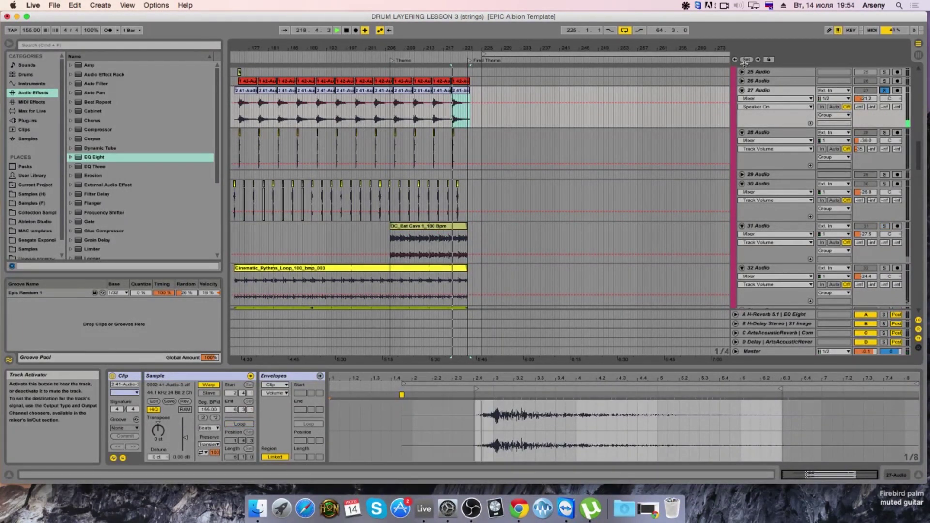
# Step: Copy the last hit clip on track 27 Audio to around bar 265
pyautogui.moveTo(690, 49); pyautogui.dragTo(320, 48)
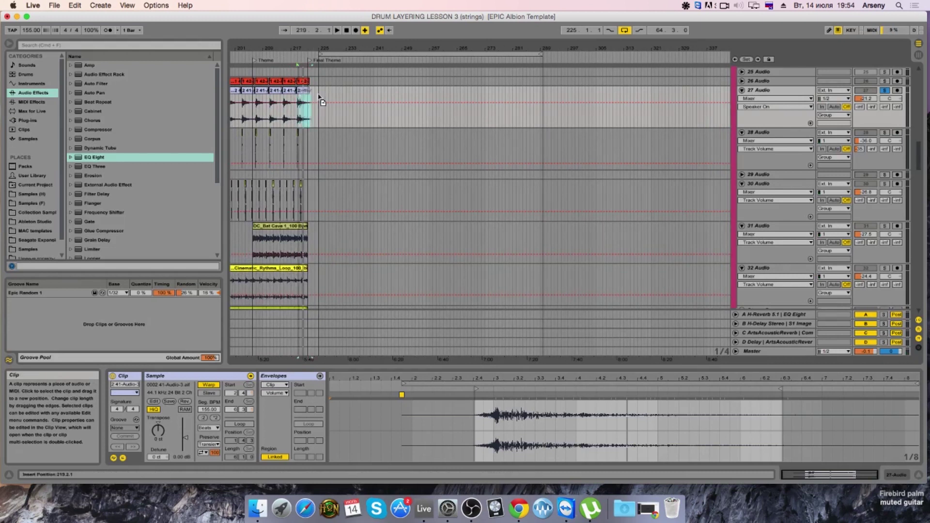
pyautogui.moveTo(304, 94); pyautogui.dragTo(466, 96)
pyautogui.scroll(1, 504, 123)
pyautogui.scroll(10, 505, 123)
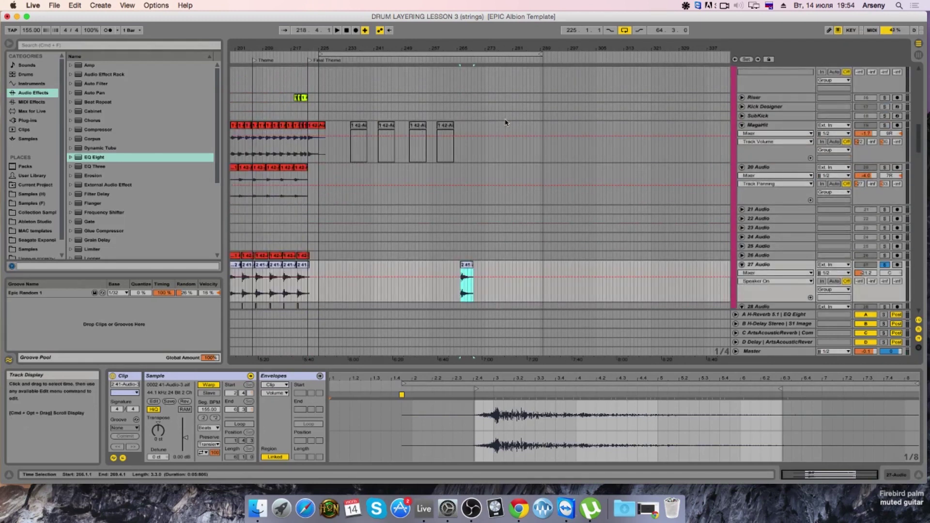
# Step: Try the copied hit clip at around bar 286 on track 27 Audio and compare its position with the other tracks
pyautogui.scroll(-15, 504, 122)
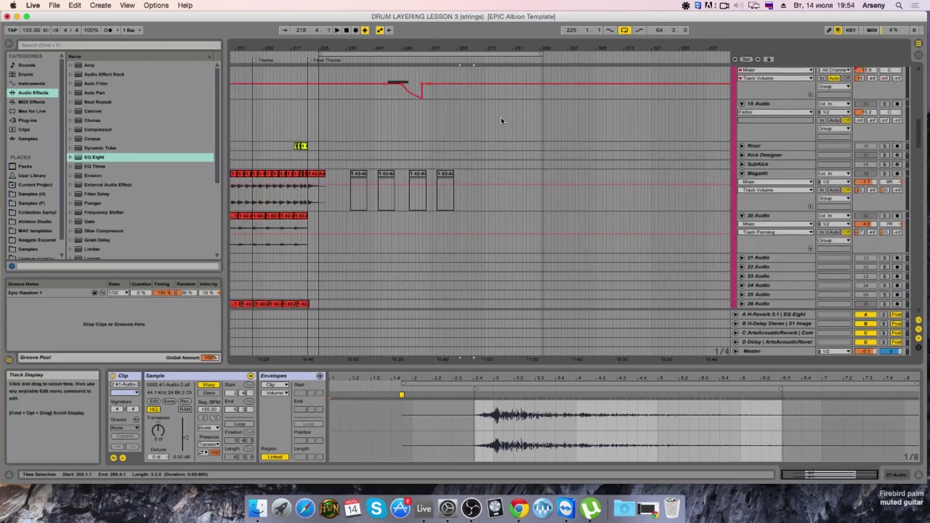
pyautogui.moveTo(460, 51); pyautogui.dragTo(521, 92)
pyautogui.scroll(7, 521, 92)
pyautogui.moveTo(475, 119); pyautogui.dragTo(573, 131)
pyautogui.scroll(-10, 572, 131)
pyautogui.scroll(-15, 572, 131)
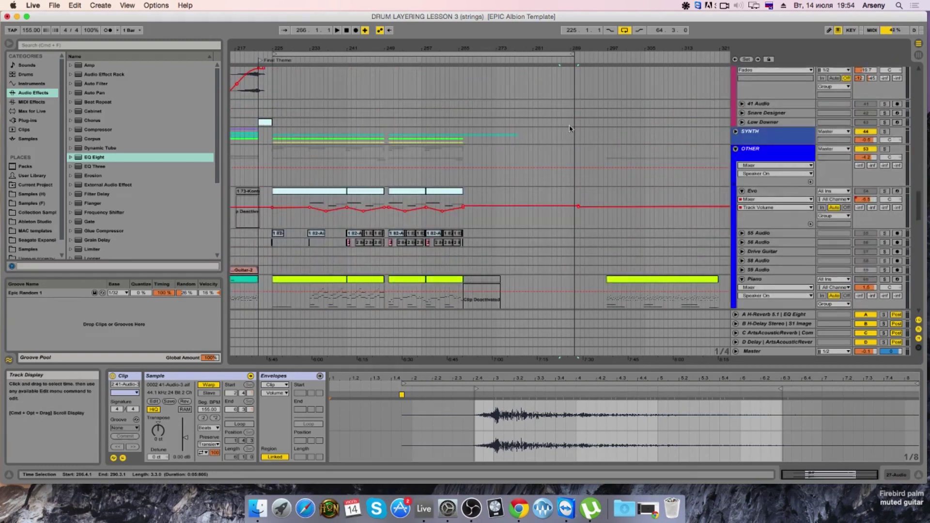
pyautogui.scroll(10, 562, 120)
# Step: Move the copied hit clip on track 27 Audio to 264.4.1 and play it back
pyautogui.moveTo(572, 129); pyautogui.dragTo(467, 129)
pyautogui.press('+')
pyautogui.press('space')
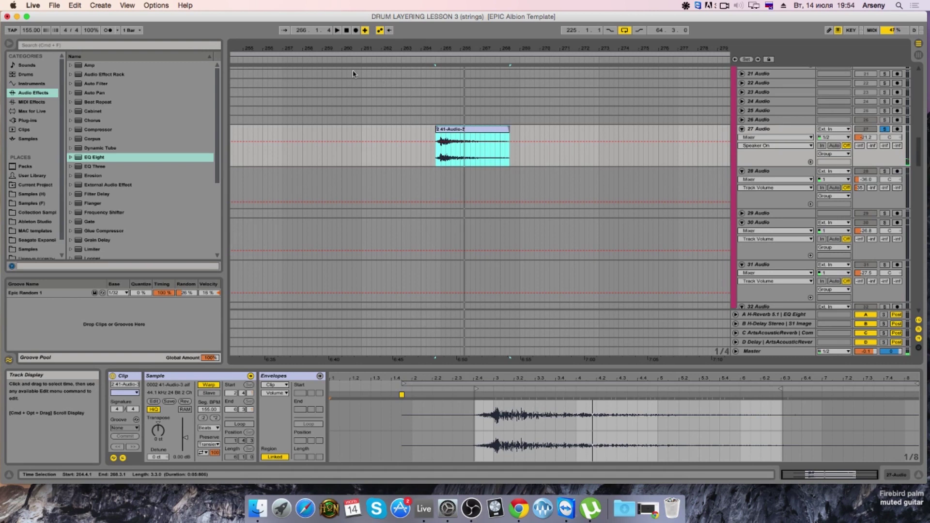
# Step: Unsolo track 27 Audio, raise its volume and listen to the copied hit in the full mix
pyautogui.click(884, 129)
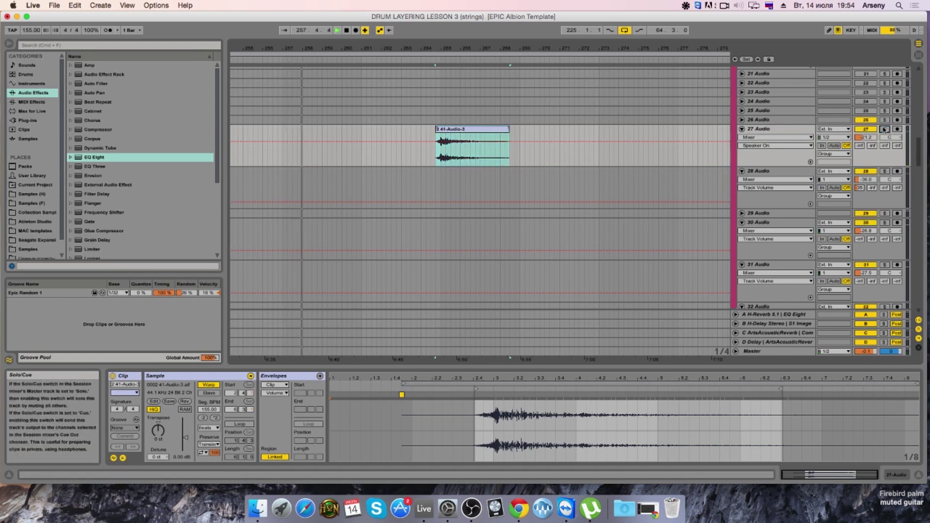
pyautogui.moveTo(871, 136); pyautogui.dragTo(844, 111)
pyautogui.moveTo(639, 50)
pyautogui.mouseDown()
pyautogui.moveTo(640, 39)
pyautogui.moveTo(636, 50)
pyautogui.mouseUp()
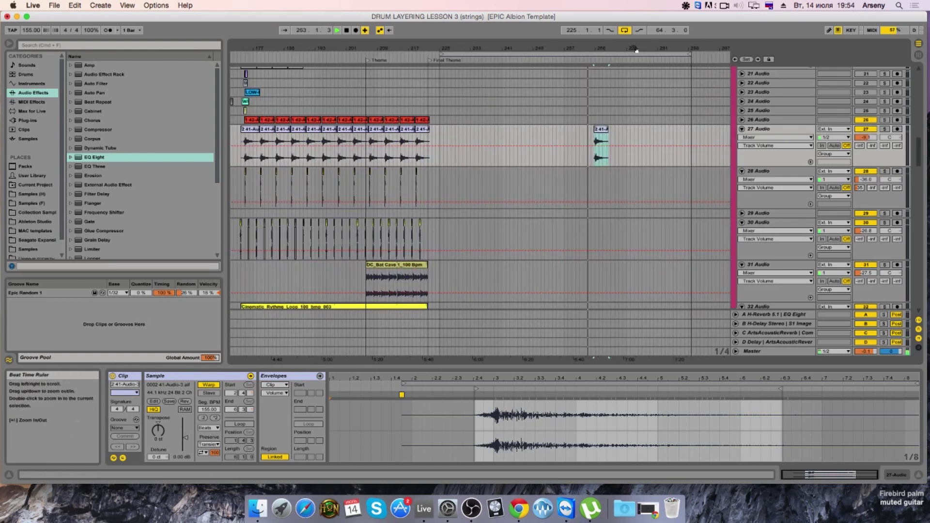
pyautogui.scroll(-3, 623, 98)
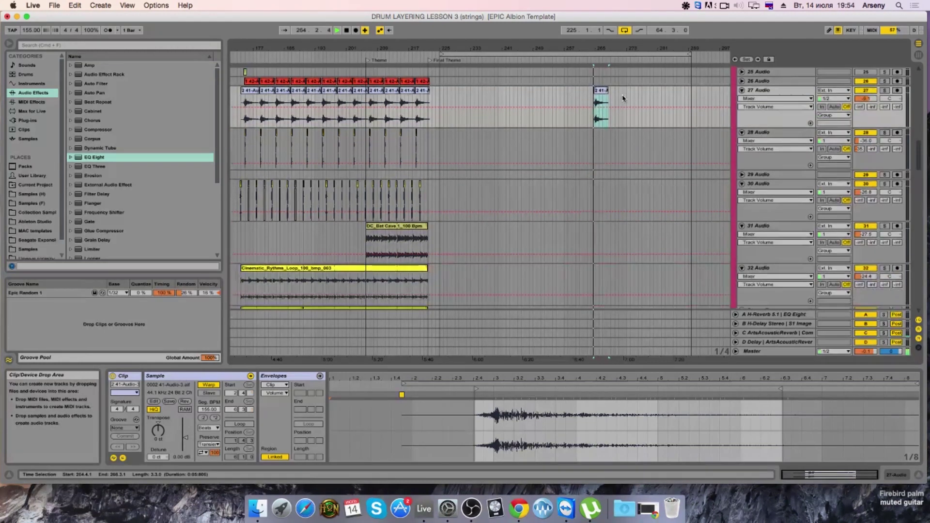
pyautogui.scroll(5, 620, 96)
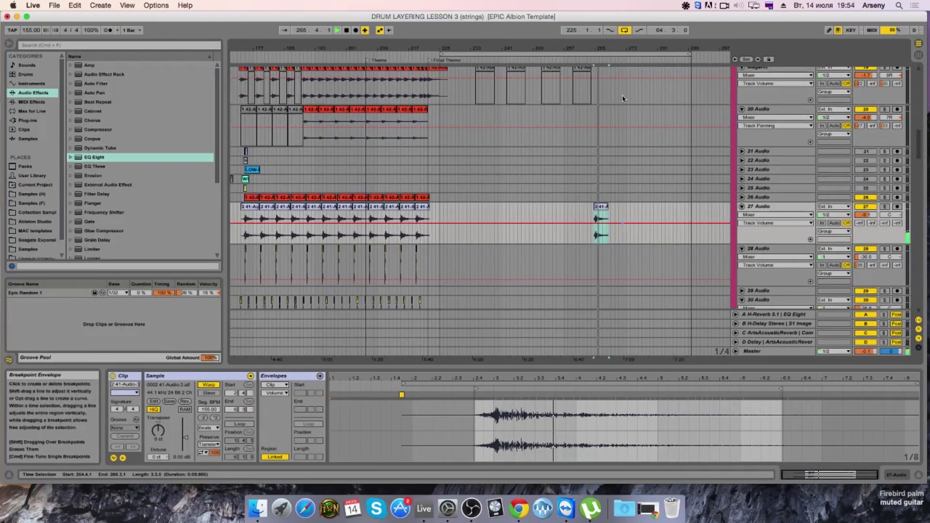
pyautogui.press('space')
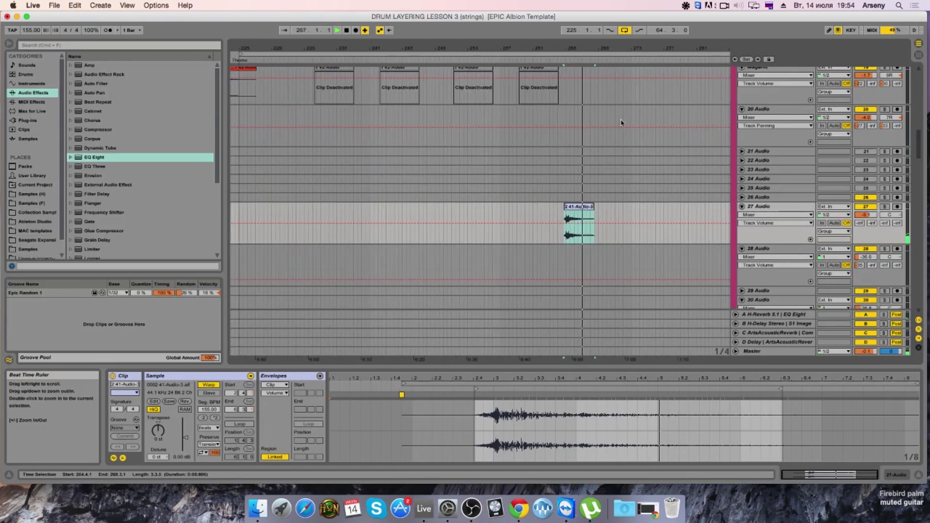
# Step: Move the copied hit clip on track 27 Audio to 265.4.1 and play it back from bar 263
pyautogui.moveTo(576, 210); pyautogui.dragTo(587, 208)
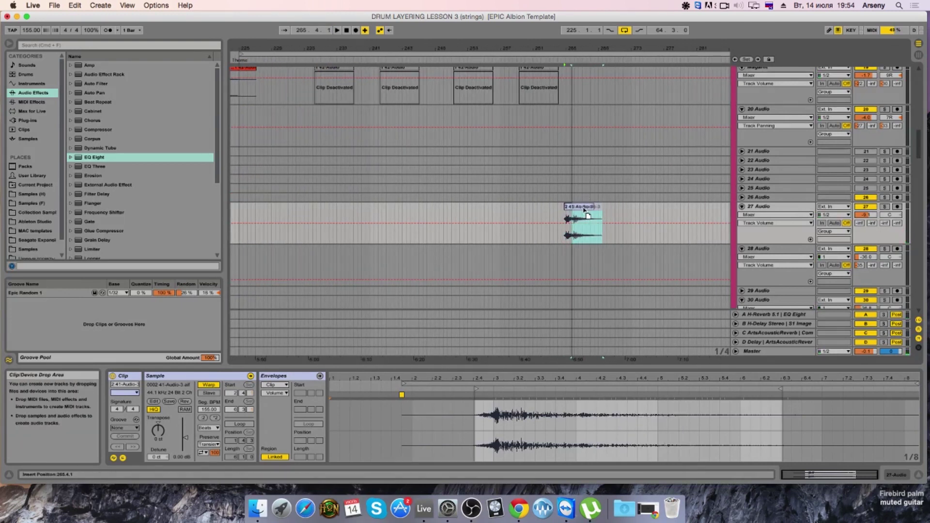
pyautogui.scroll(-10, 586, 206)
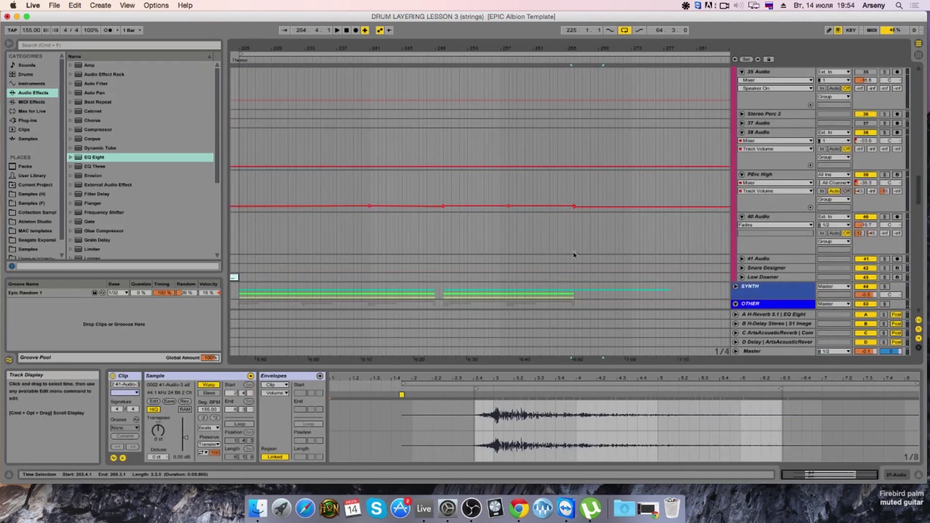
pyautogui.scroll(10, 579, 88)
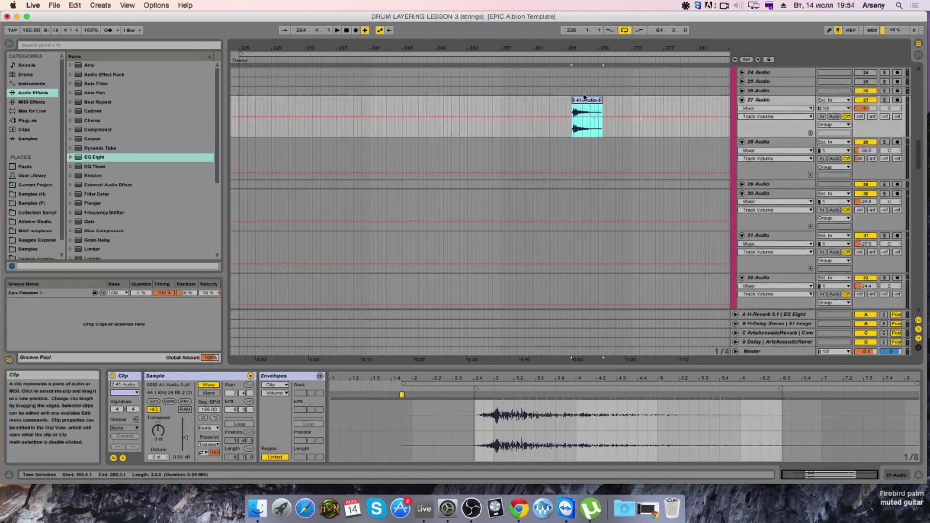
pyautogui.moveTo(590, 49); pyautogui.dragTo(590, 51)
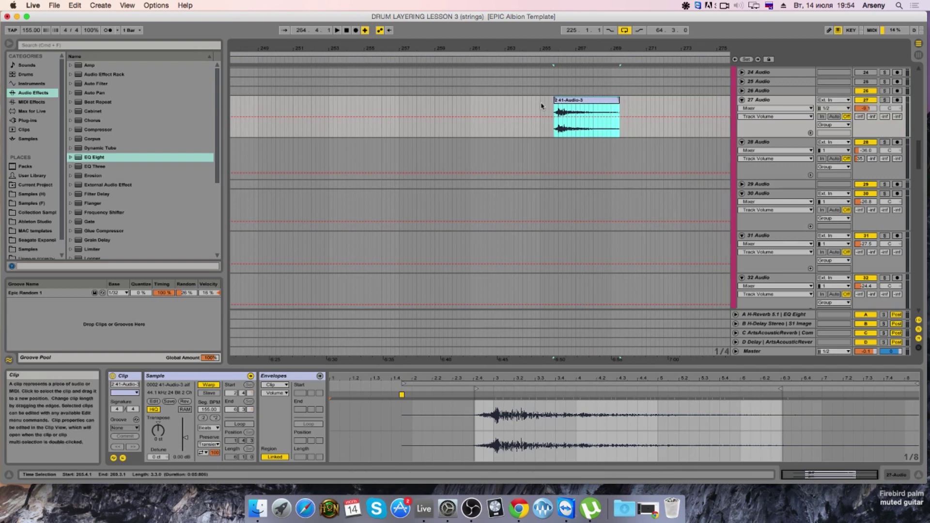
pyautogui.click(538, 117)
pyautogui.press('space')
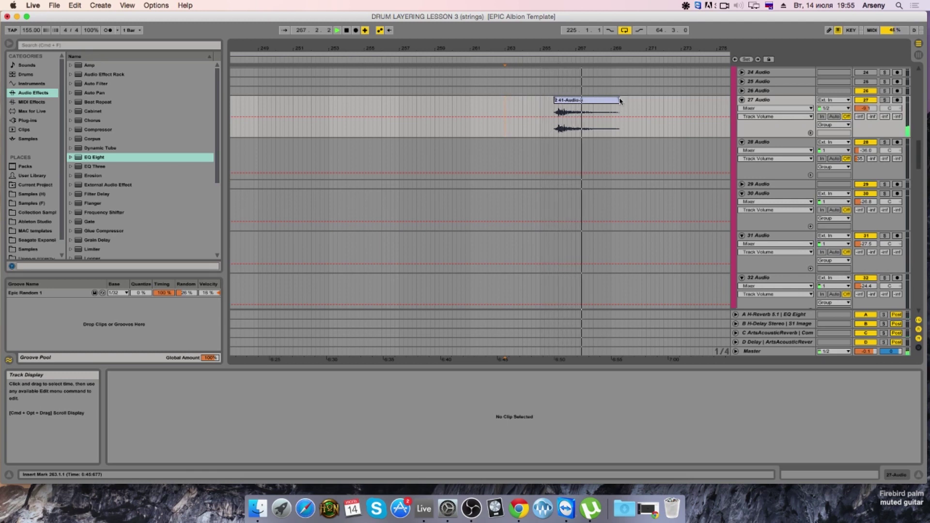
# Step: Stop playback and extend the end of the copied hit clip on track 27 Audio to about bar 271
pyautogui.press('space')
pyautogui.moveTo(620, 101); pyautogui.dragTo(649, 101)
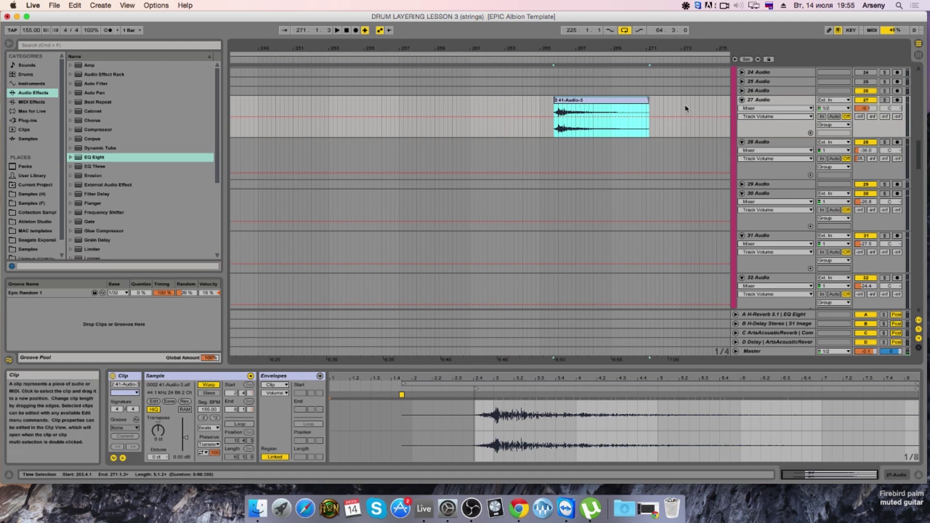
# Step: Select the second DC_Bhatman 2_120 Bpm clip on Stereo Perc, solo the track and play the clip
pyautogui.moveTo(686, 48); pyautogui.dragTo(644, 33)
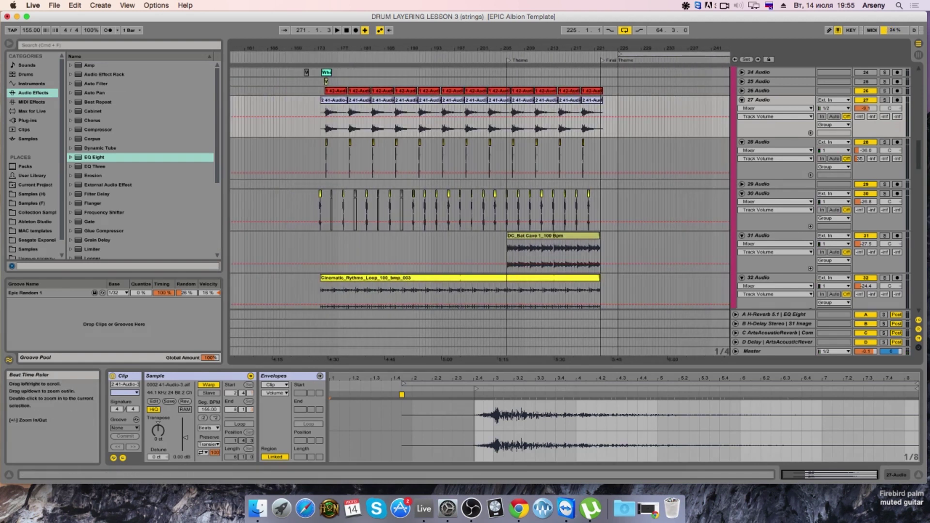
pyautogui.click(578, 154)
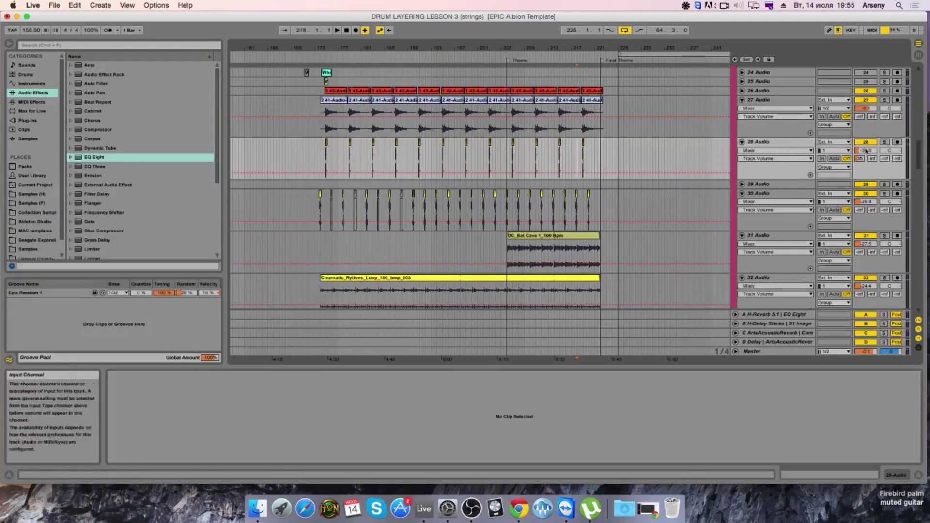
pyautogui.scroll(-3, 852, 145)
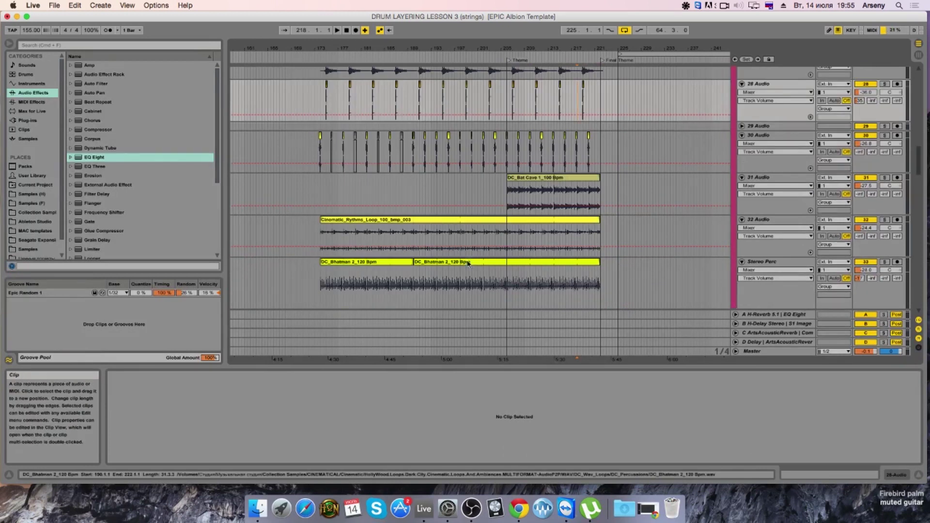
pyautogui.click(485, 285)
pyautogui.click(885, 261)
pyautogui.press('space')
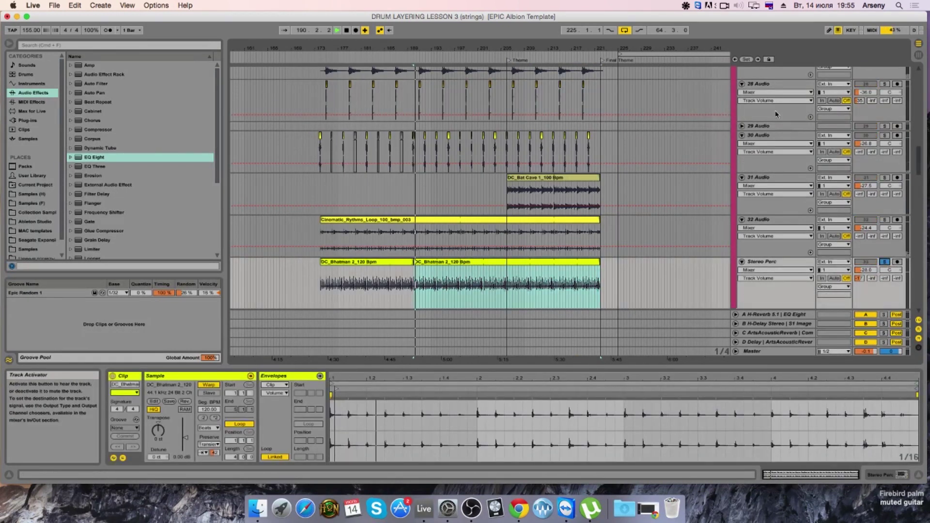
# Step: Copy the selected DC_Bhatman 2_120 Bpm clip on Stereo Perc to 251.1.1 in the Final Theme section
pyautogui.moveTo(723, 45); pyautogui.dragTo(697, 22)
pyautogui.press('space')
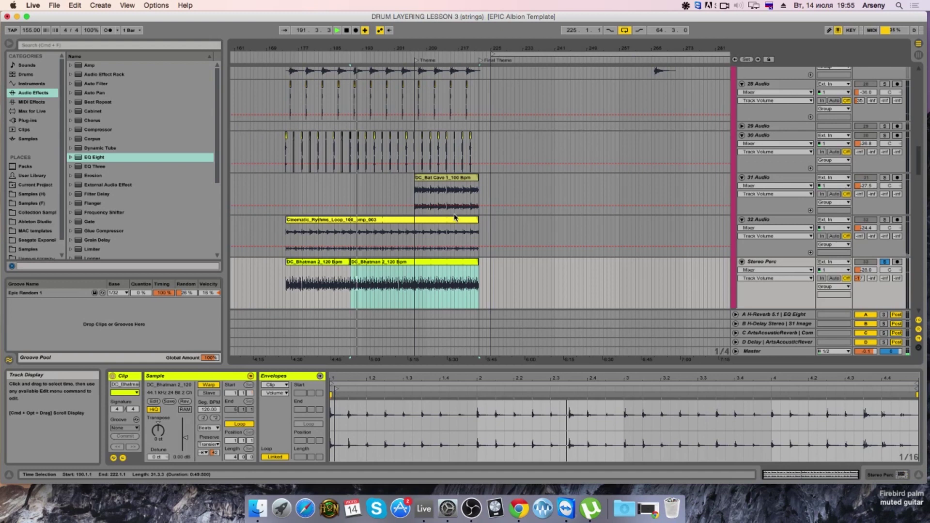
pyautogui.moveTo(401, 265); pyautogui.dragTo(626, 284)
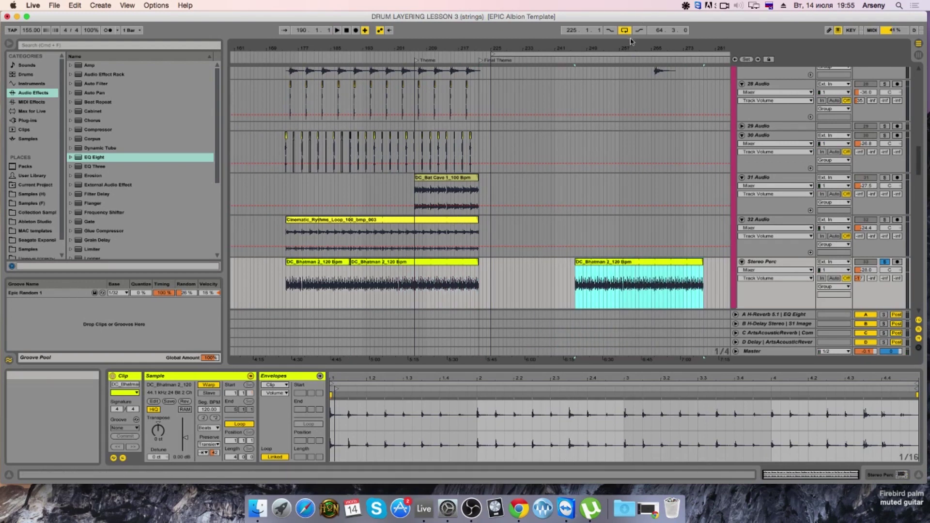
# Step: Look over the other tracks around bar 249 and add a named locator at 248.4.1
pyautogui.moveTo(631, 41); pyautogui.dragTo(612, 120)
pyautogui.scroll(-5, 603, 159)
pyautogui.scroll(6, 603, 158)
pyautogui.moveTo(555, 149); pyautogui.dragTo(601, 156)
pyautogui.scroll(-8, 601, 155)
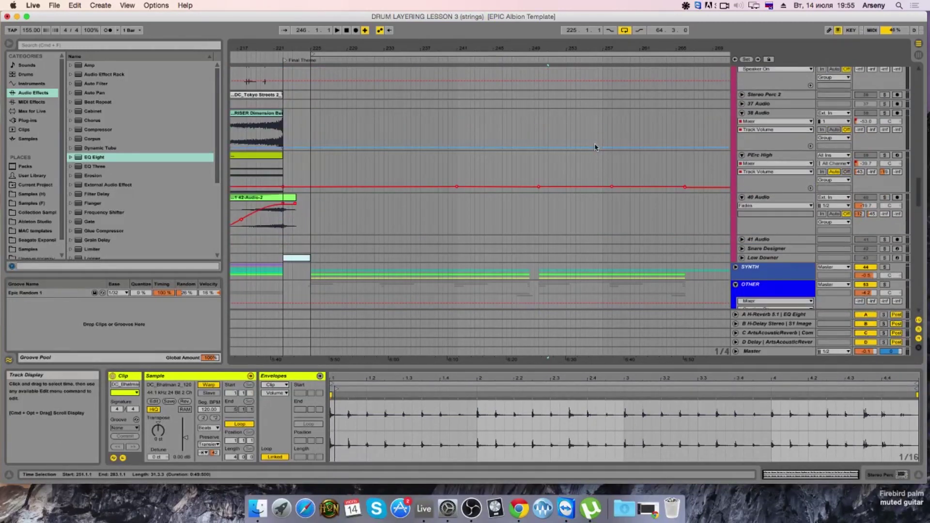
pyautogui.scroll(4, 595, 147)
pyautogui.scroll(10, 565, 81)
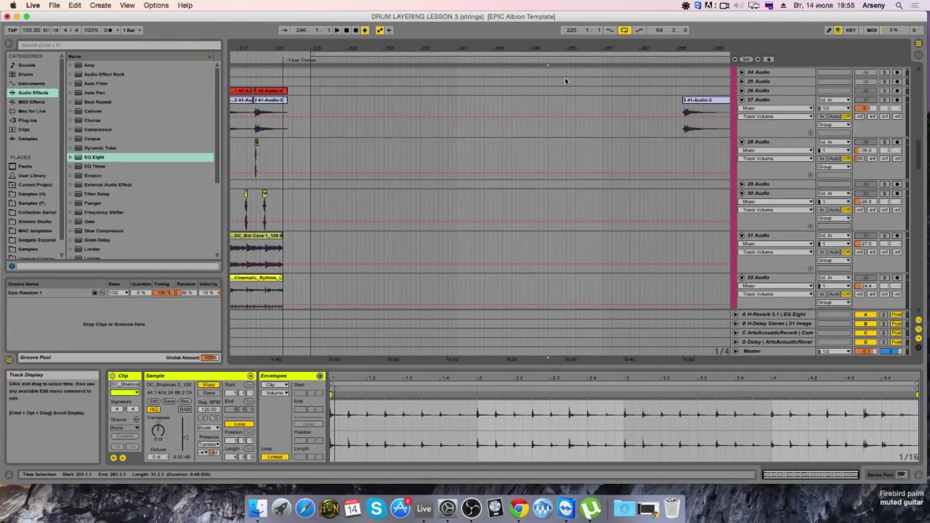
pyautogui.scroll(-8, 521, 76)
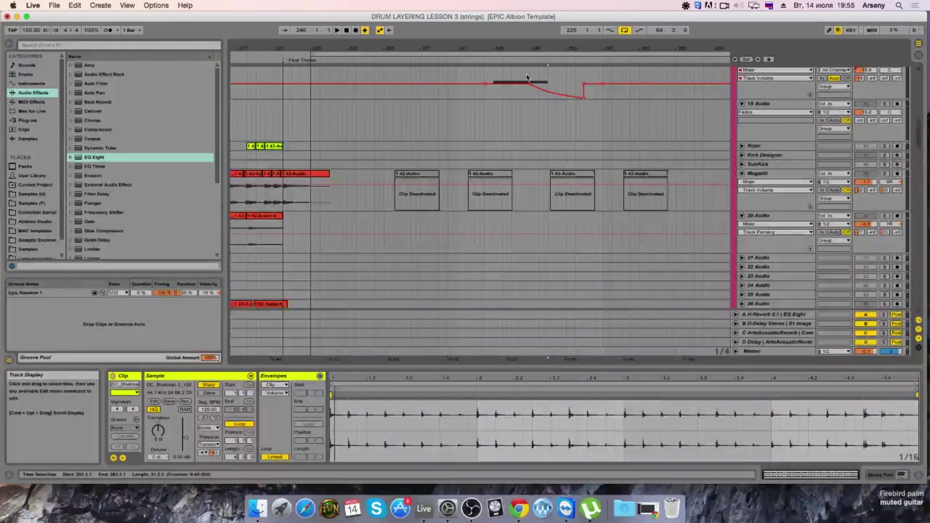
pyautogui.rightClick(529, 62)
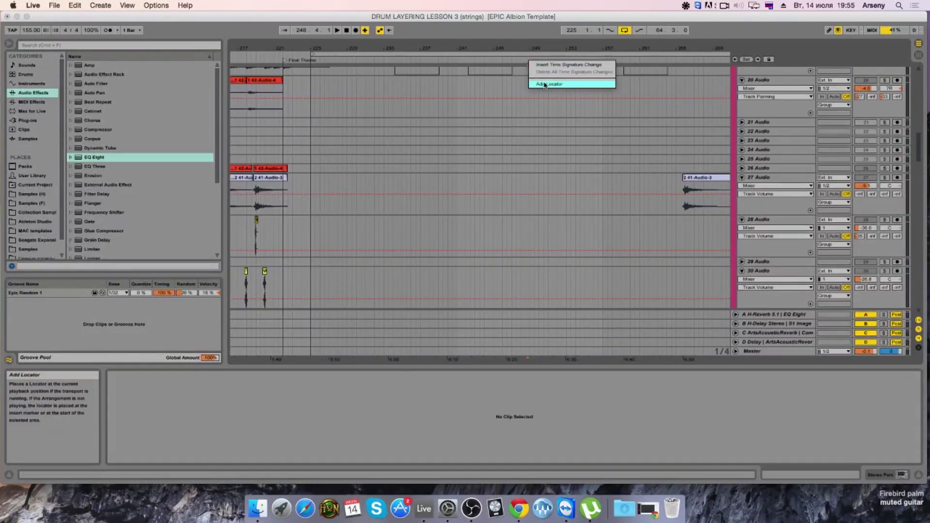
pyautogui.click(545, 84)
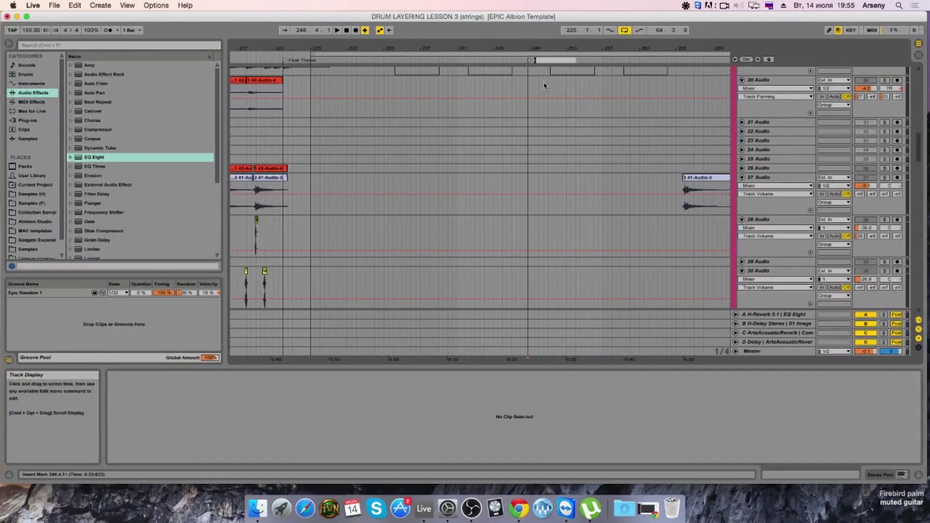
pyautogui.press('Return')
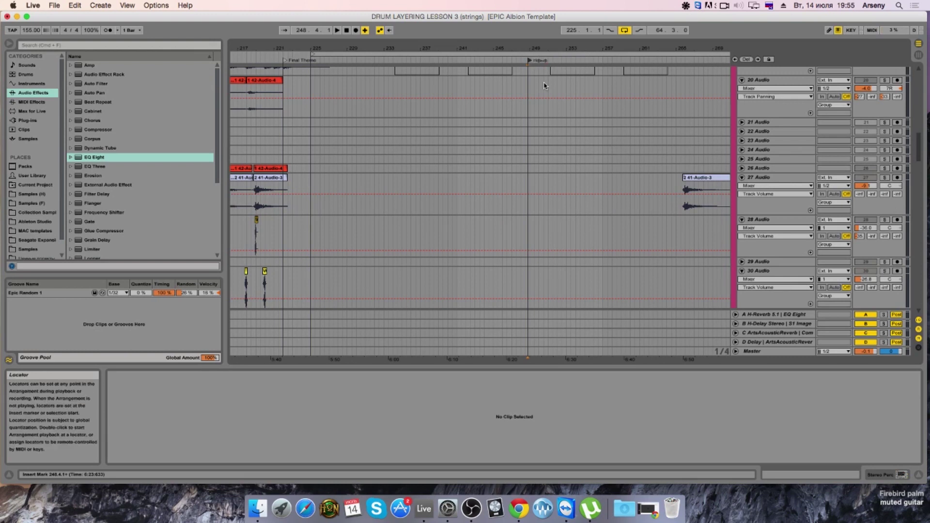
# Step: Rename the new locator just before bar 249
pyautogui.click(539, 60)
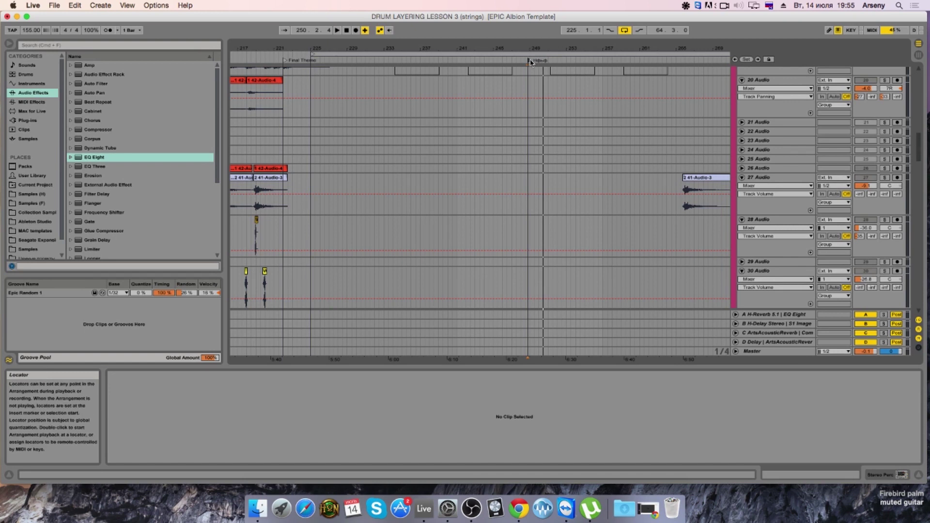
pyautogui.rightClick(533, 61)
pyautogui.click(541, 68)
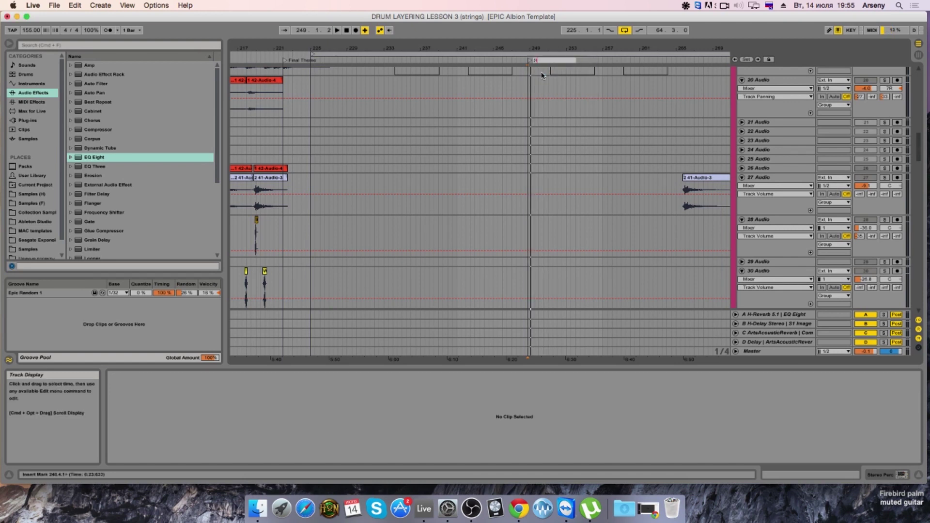
pyautogui.click(530, 62)
# Step: Play from the new locator, unsolo Stereo Perc and move the copied DC_Bhatman 2 clip to 250.1.1
pyautogui.scroll(-5, 600, 134)
pyautogui.press('space')
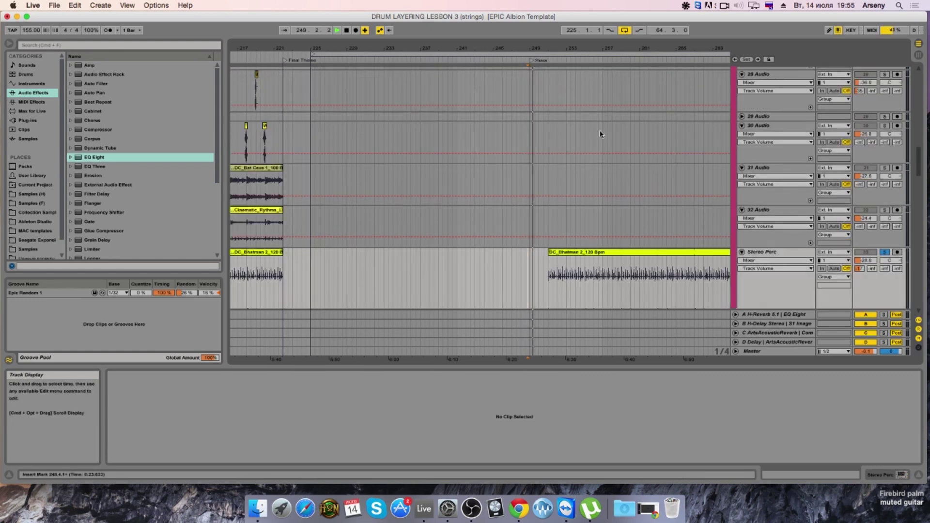
pyautogui.scroll(-2, 588, 242)
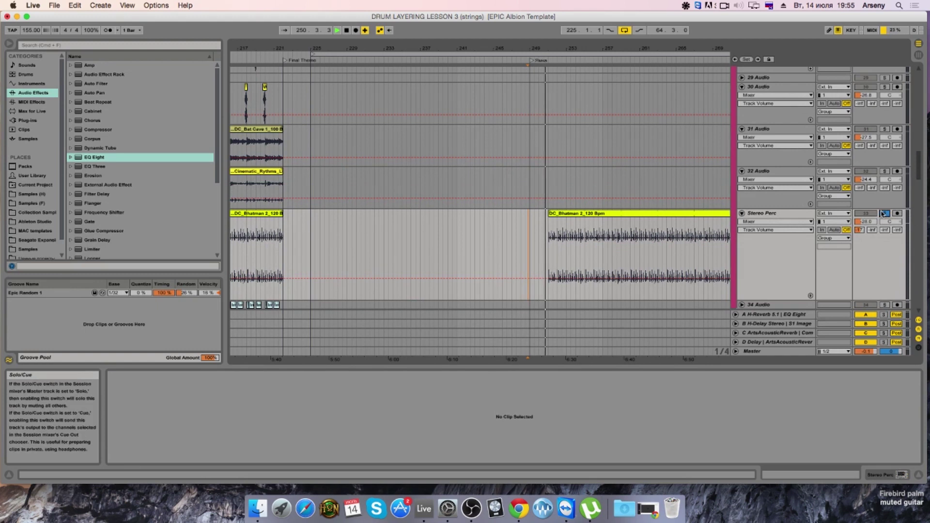
pyautogui.scroll(-10, 881, 214)
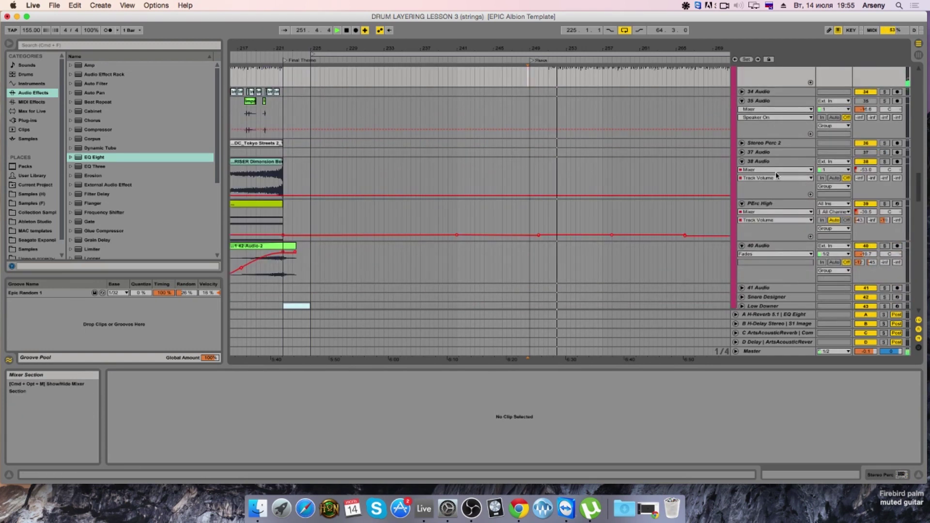
pyautogui.scroll(8, 688, 170)
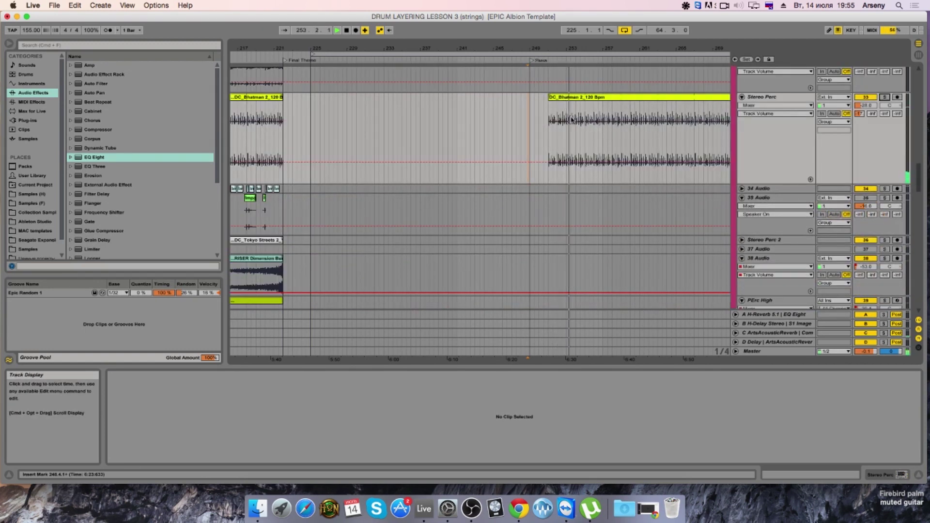
pyautogui.press('space')
pyautogui.moveTo(566, 97); pyautogui.dragTo(557, 100)
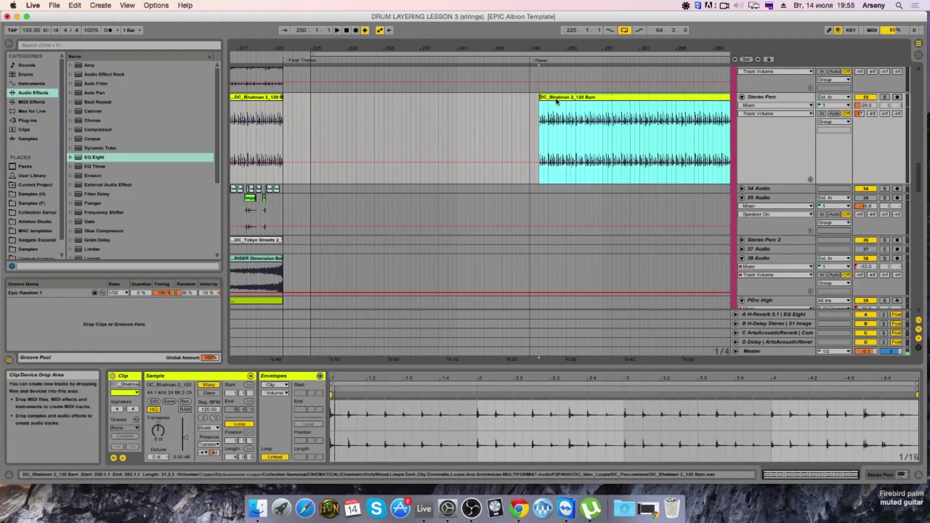
# Step: Listen to the moved percussion loop in the full mix and set the Stereo Perc volume to -30 dB
pyautogui.scroll(-10, 557, 102)
pyautogui.scroll(10, 566, 106)
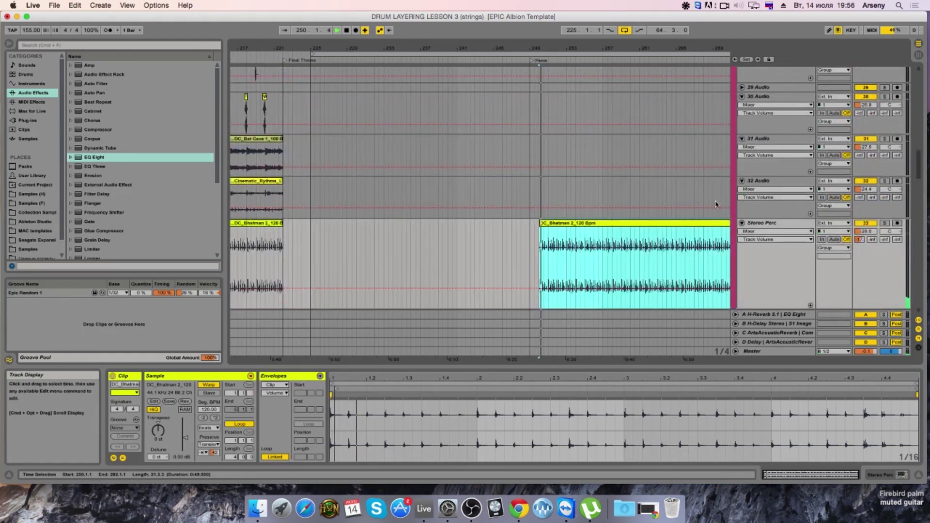
pyautogui.moveTo(865, 231); pyautogui.dragTo(865, 248)
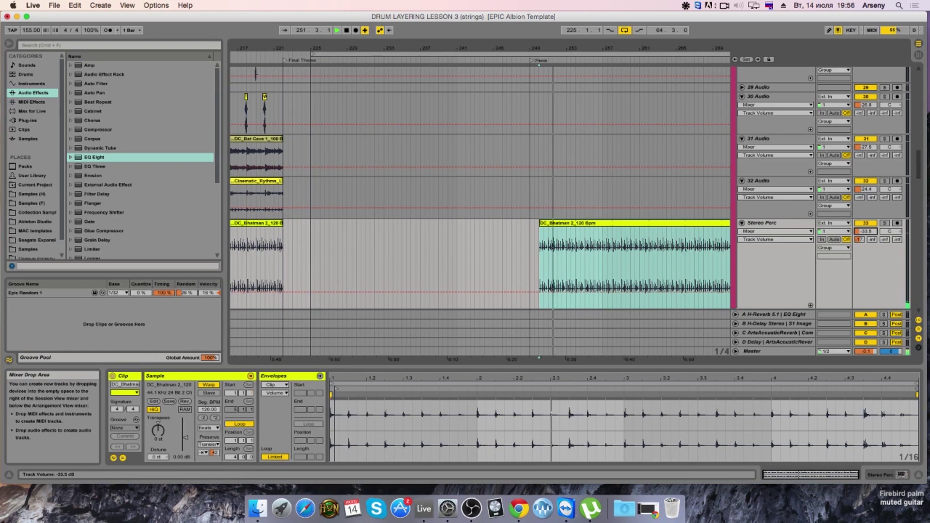
pyautogui.click(528, 229)
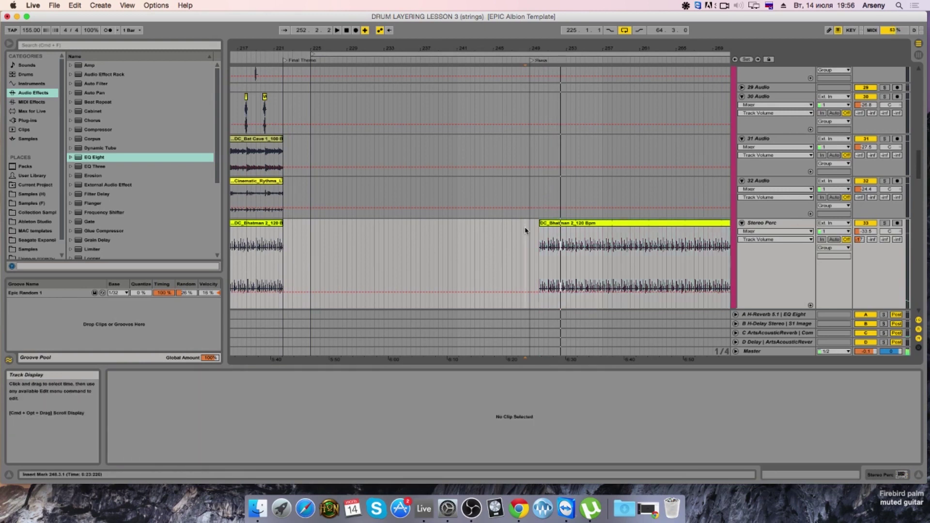
pyautogui.scroll(-10, 528, 230)
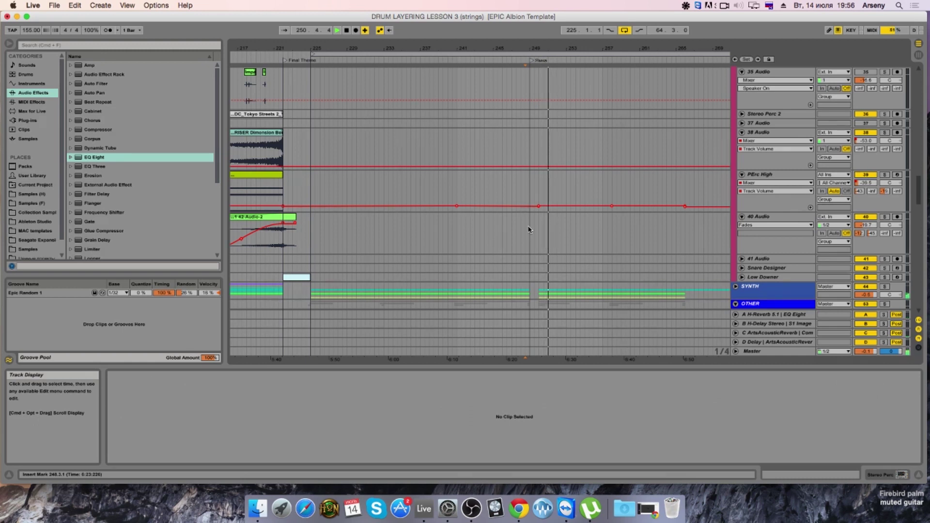
pyautogui.scroll(10, 529, 229)
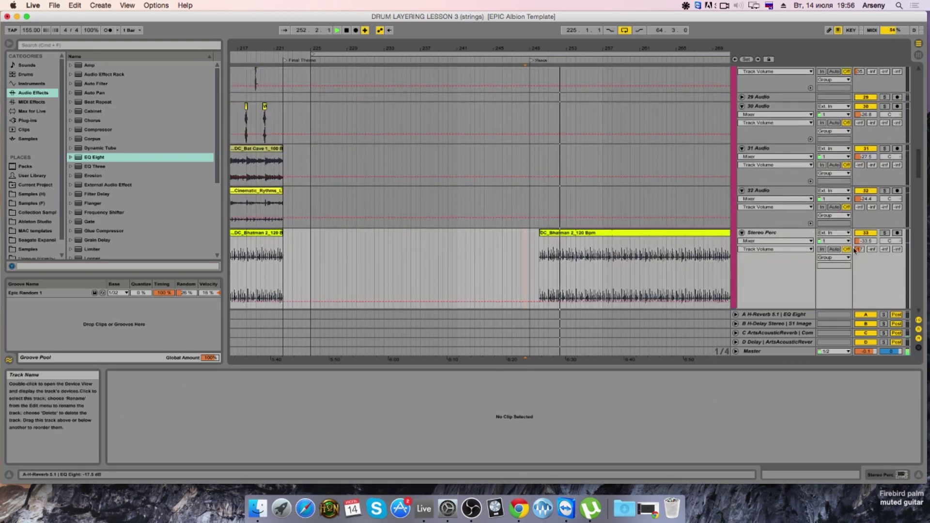
pyautogui.moveTo(866, 241); pyautogui.dragTo(866, 235)
# Step: Solo Stereo Perc and shorten the copied DC_Bhatman 2 clip so it ends at about bar 265
pyautogui.click(884, 233)
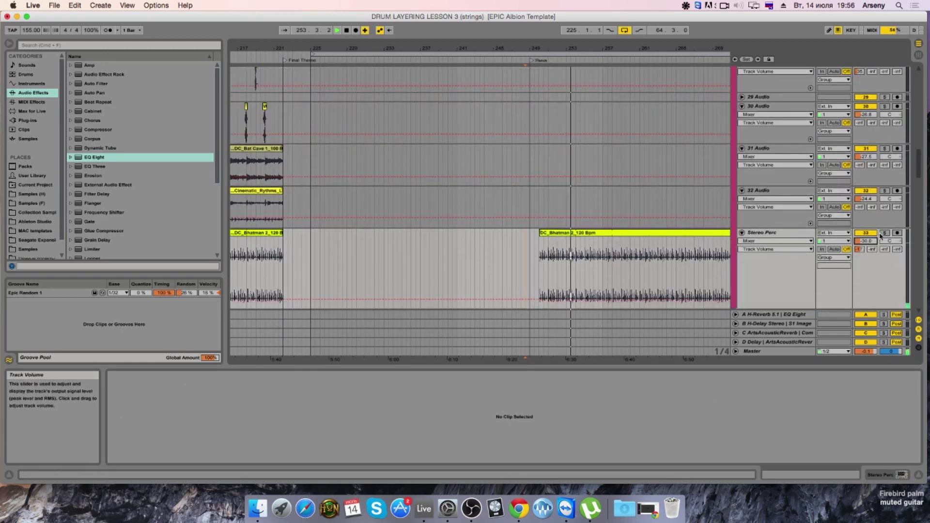
pyautogui.moveTo(525, 49); pyautogui.dragTo(525, 38)
pyautogui.scroll(-3, 625, 178)
pyautogui.scroll(3, 625, 179)
pyautogui.scroll(-5, 658, 164)
pyautogui.moveTo(666, 157); pyautogui.dragTo(560, 156)
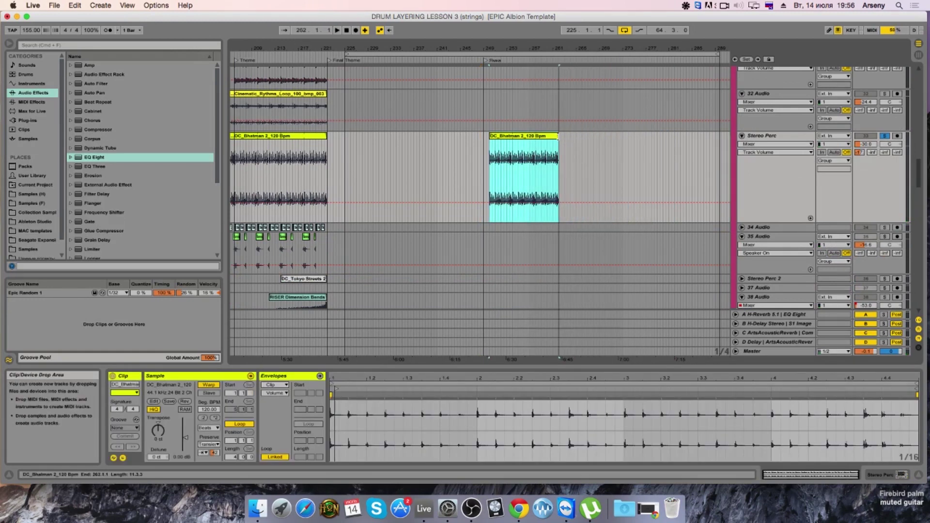
pyautogui.scroll(-4, 559, 145)
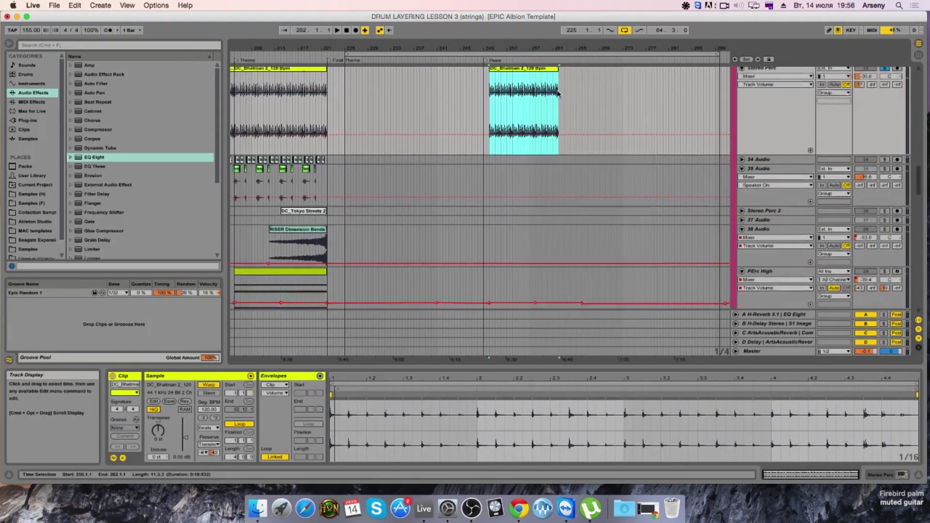
pyautogui.scroll(1, 559, 94)
pyautogui.moveTo(560, 78); pyautogui.dragTo(577, 78)
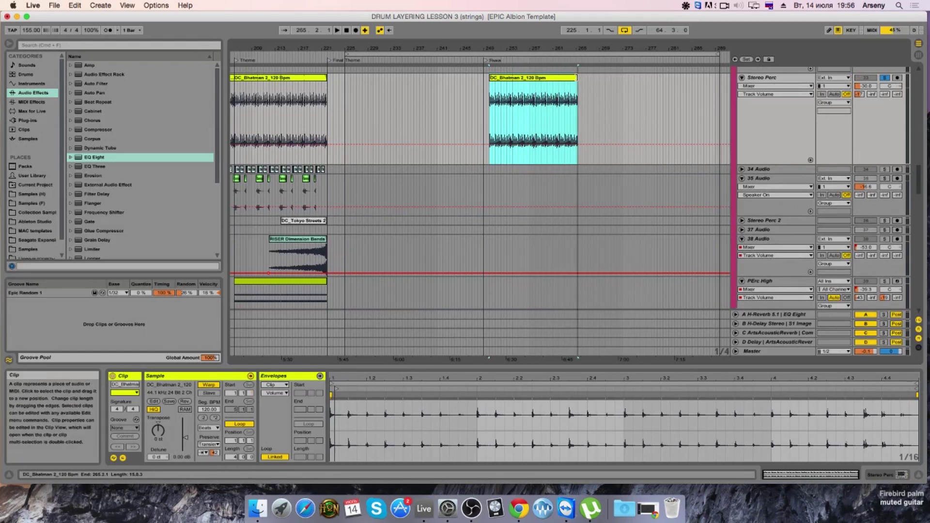
pyautogui.click(491, 121)
# Step: Switch to Google Chrome to check the Twitch stream's chat and return to Ableton Live
pyautogui.click(431, 507)
pyautogui.click(533, 506)
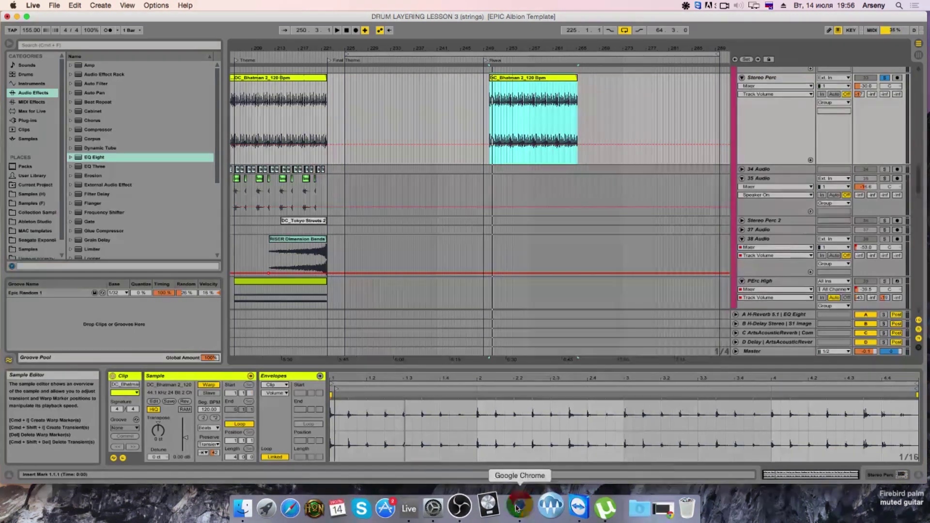
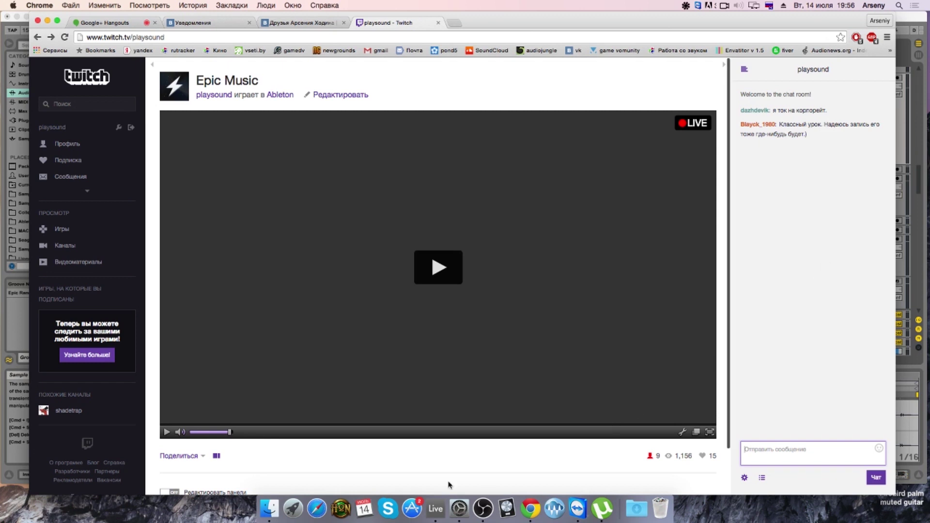
pyautogui.click(435, 507)
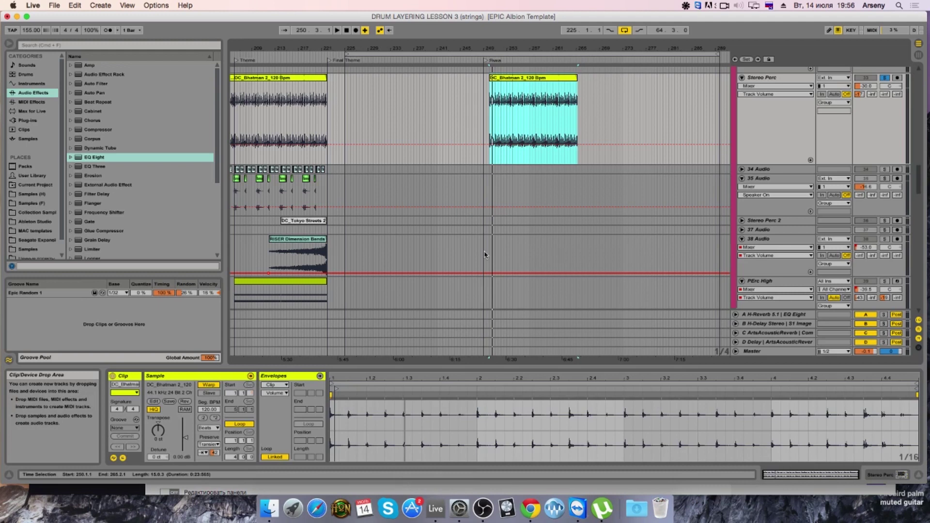
# Step: Unsolo Stereo Perc and play the shortened percussion loop in the full mix from bar 250
pyautogui.scroll(5, 552, 240)
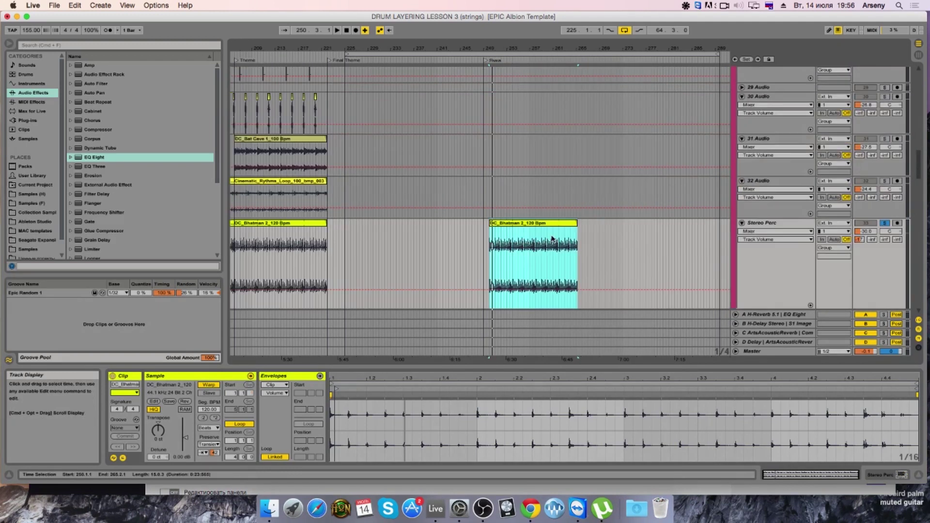
pyautogui.scroll(-1, 556, 234)
pyautogui.click(885, 206)
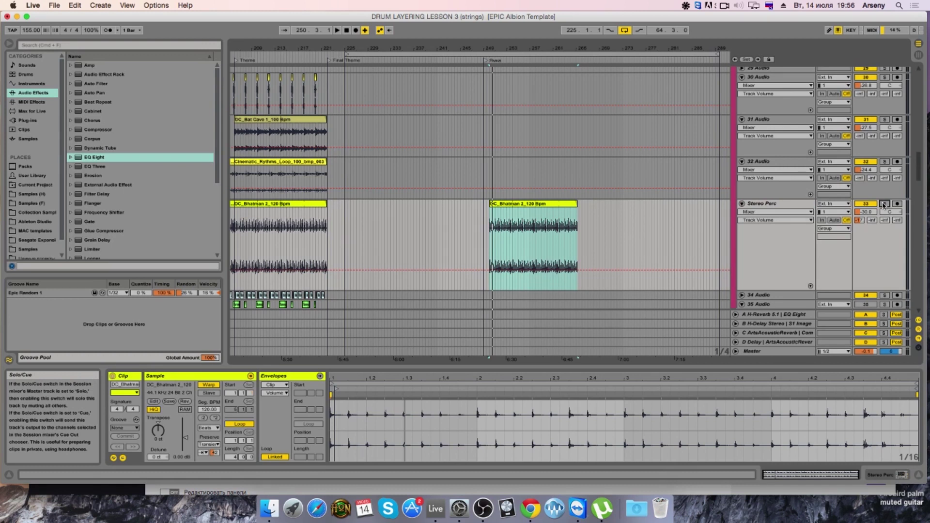
pyautogui.press('space')
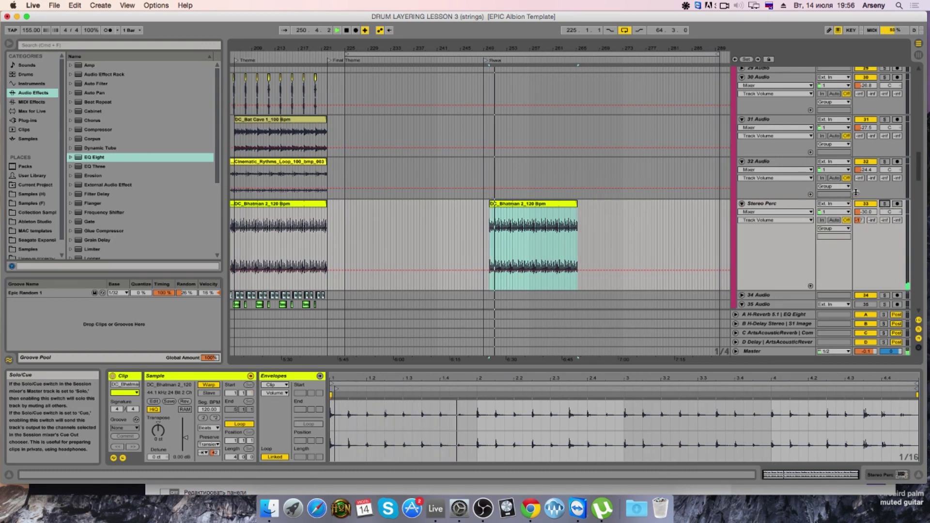
# Step: Trim the end of the copied DC_Bhatman 2 clip slightly and set the Stereo Perc volume to -36 dB
pyautogui.scroll(-2, 635, 187)
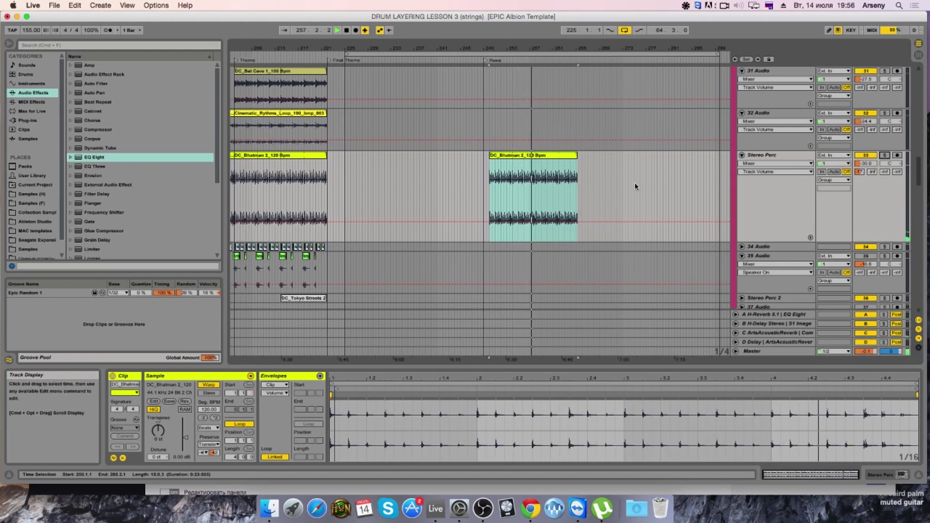
pyautogui.moveTo(577, 156); pyautogui.dragTo(577, 157)
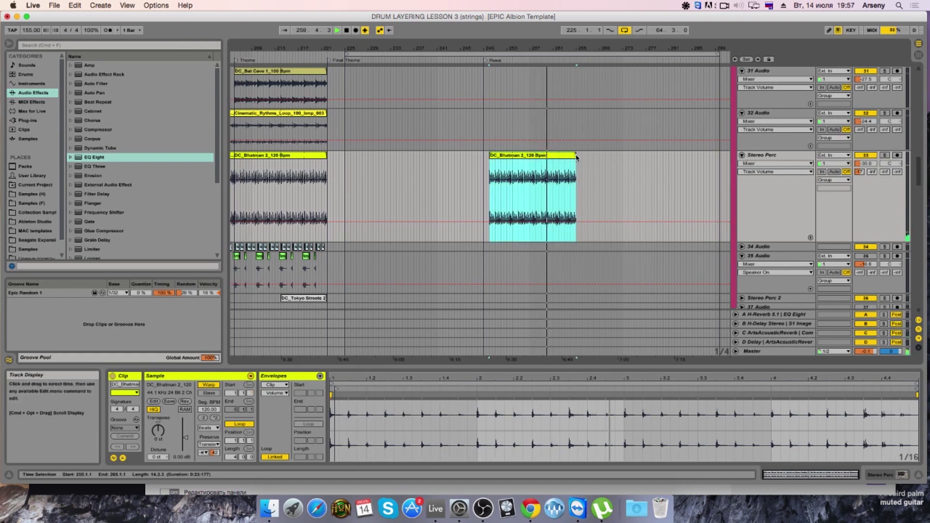
pyautogui.scroll(-5, 577, 157)
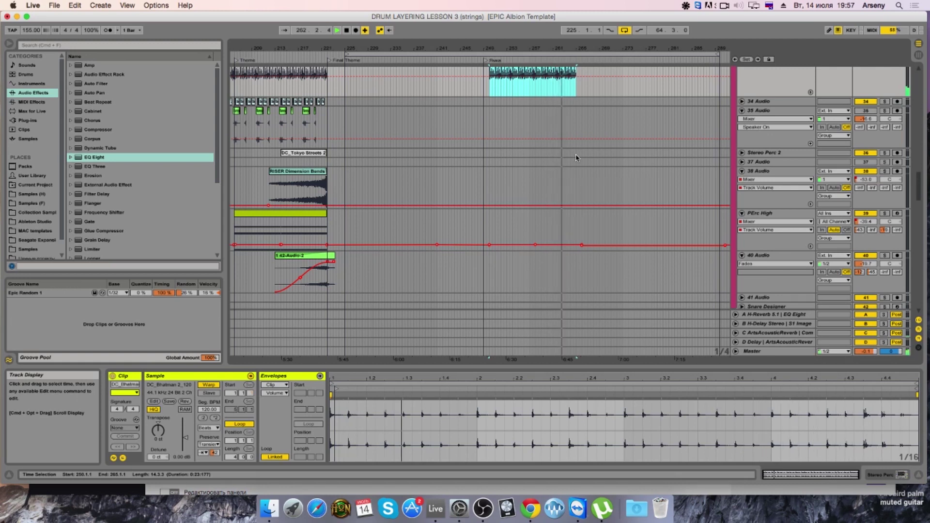
pyautogui.scroll(3, 615, 170)
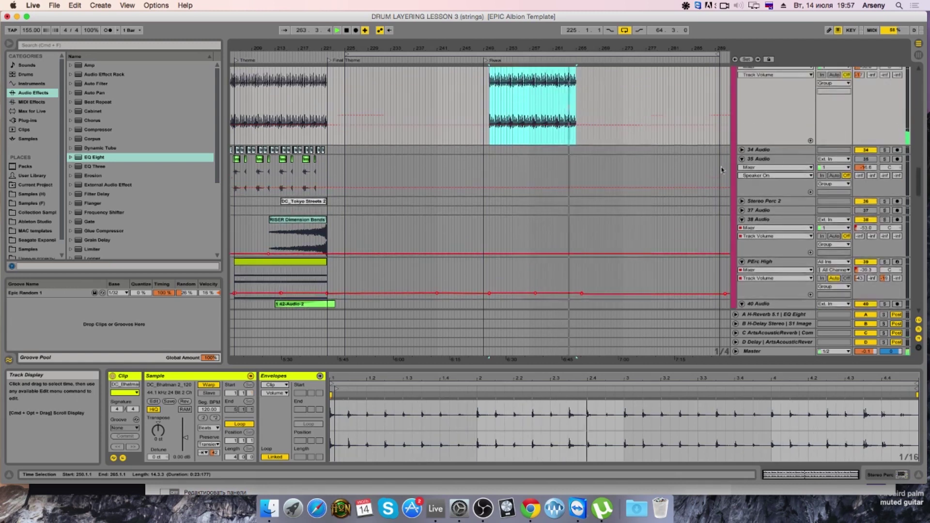
pyautogui.scroll(1, 744, 169)
pyautogui.moveTo(866, 106); pyautogui.dragTo(865, 108)
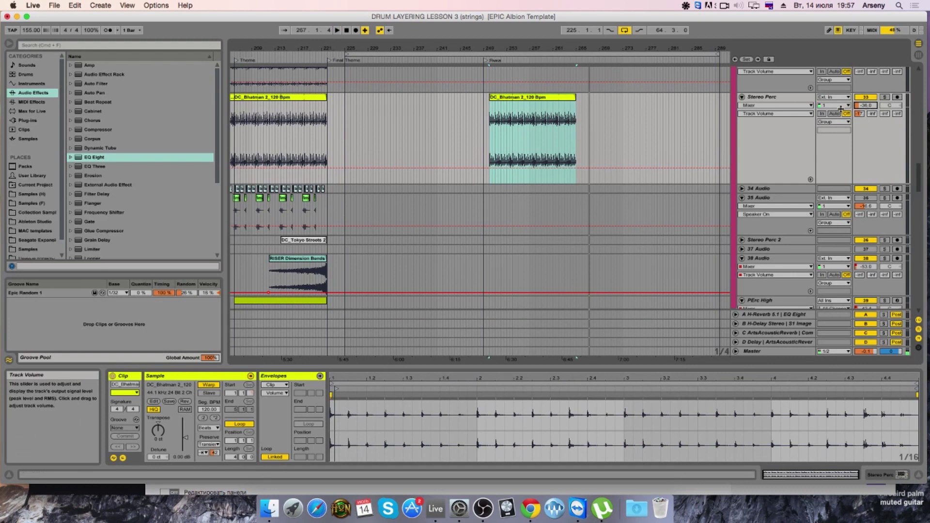
# Step: Play the Final Theme from bar 225 and expand the SYNTH group to inspect its tracks
pyautogui.scroll(-8, 622, 123)
pyautogui.press('space')
pyautogui.click(356, 52)
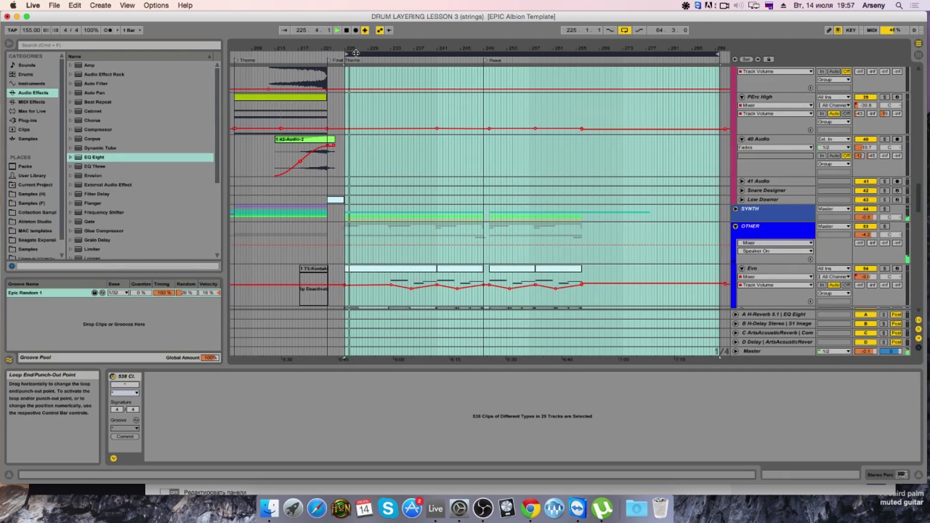
pyautogui.scroll(-7, 414, 93)
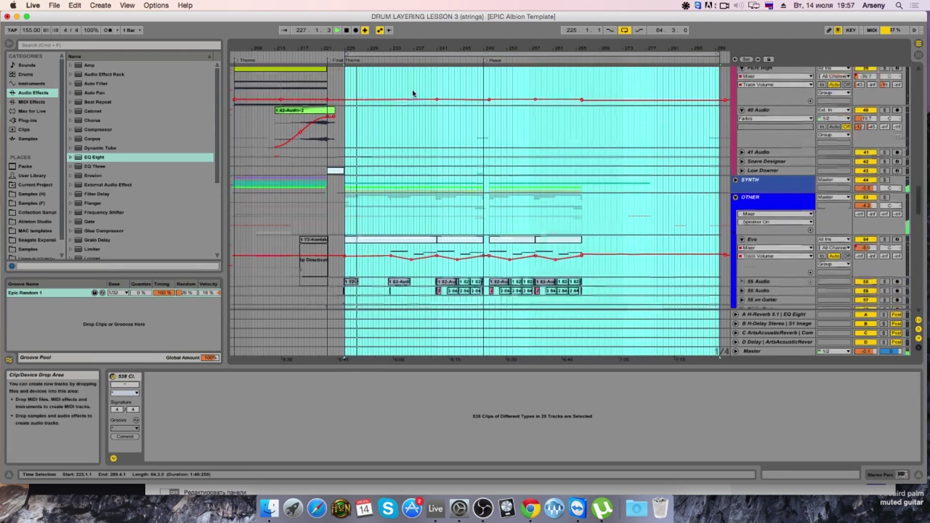
pyautogui.scroll(-4, 413, 93)
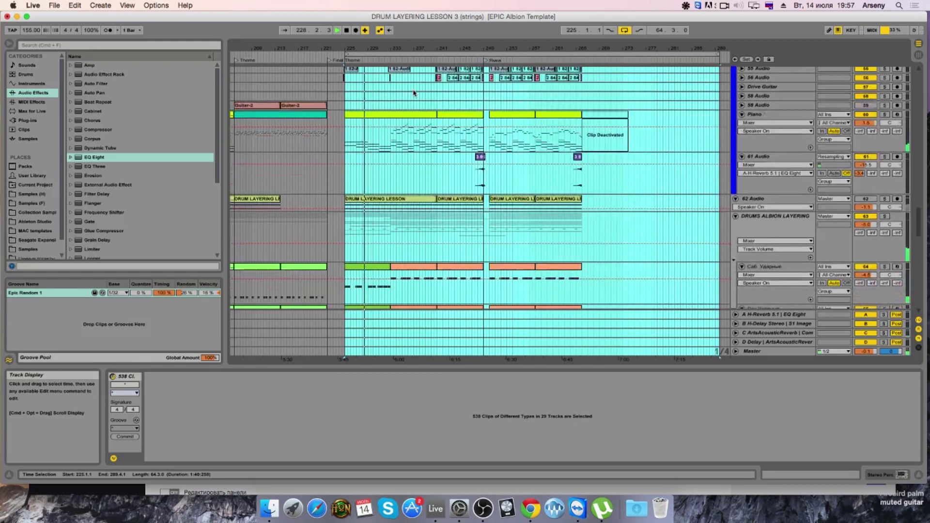
pyautogui.scroll(10, 413, 93)
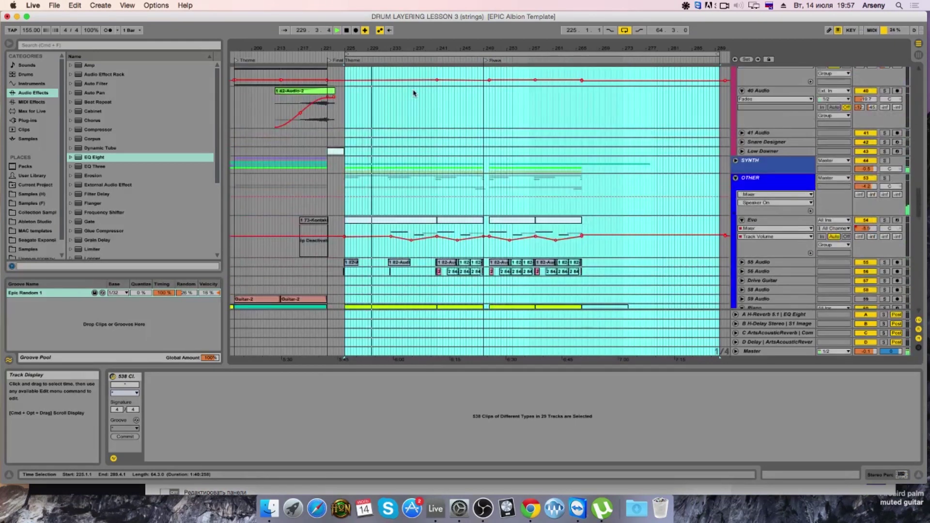
pyautogui.click(735, 162)
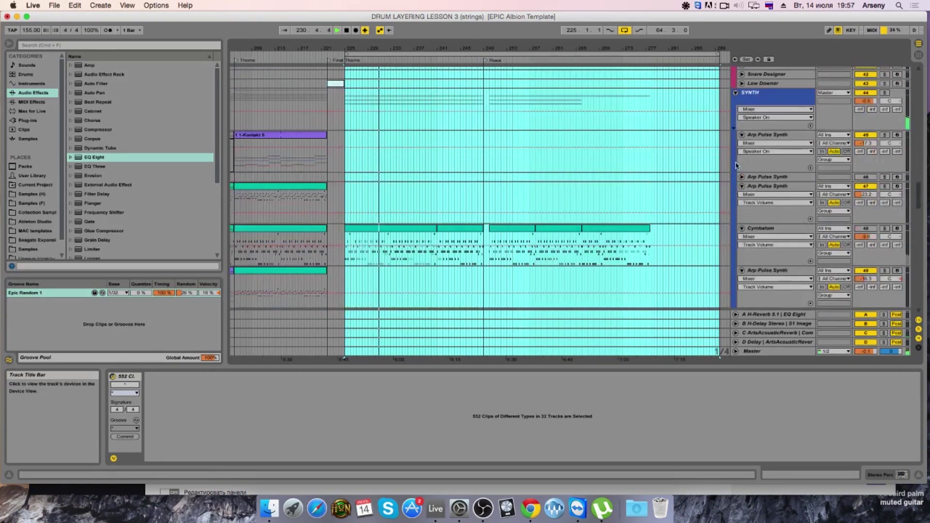
pyautogui.scroll(-5, 799, 193)
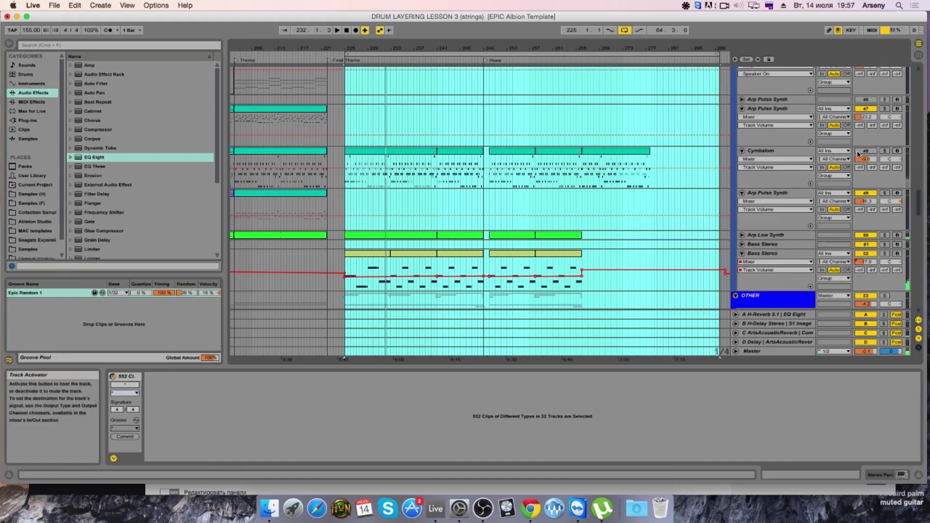
# Step: Play the Cymbalom part from bar 225 and shorten its clip there so it ends at bar 233
pyautogui.click(521, 153)
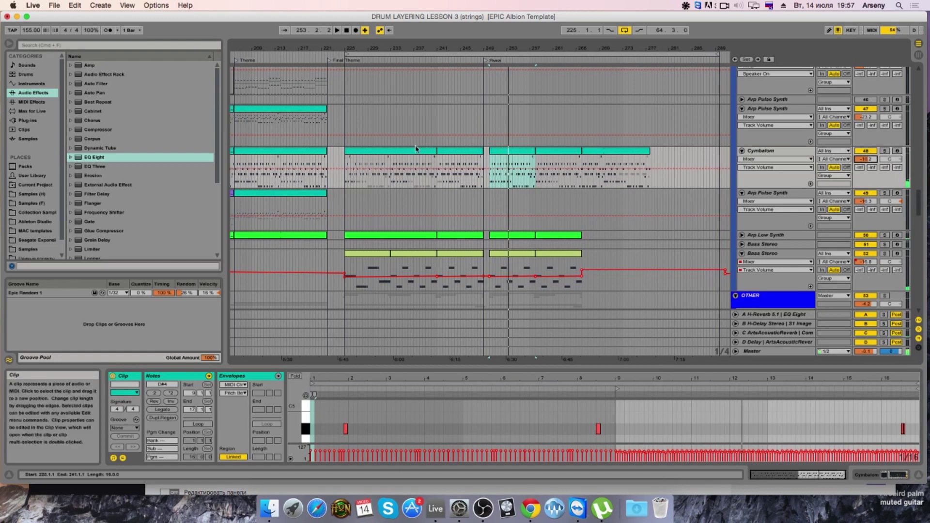
pyautogui.click(389, 151)
pyautogui.press('space')
pyautogui.press('space')
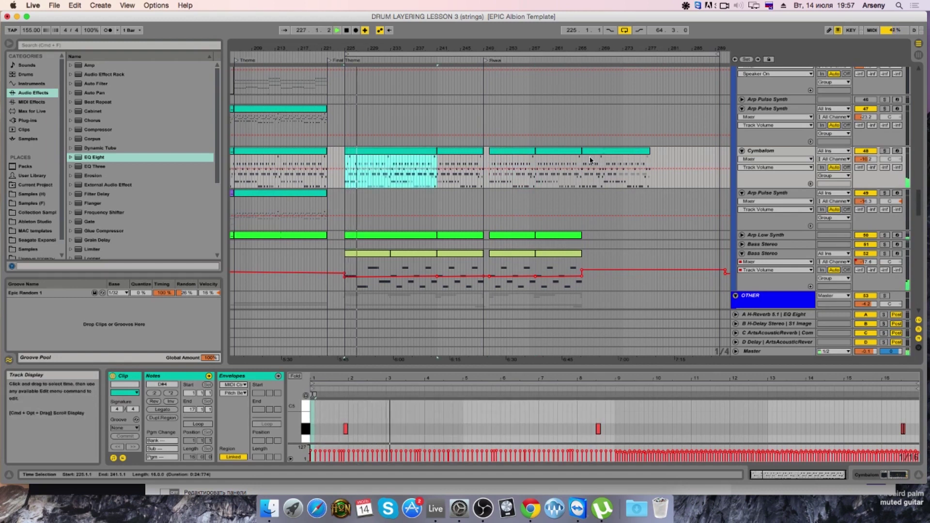
pyautogui.scroll(-5, 440, 143)
pyautogui.scroll(3, 439, 143)
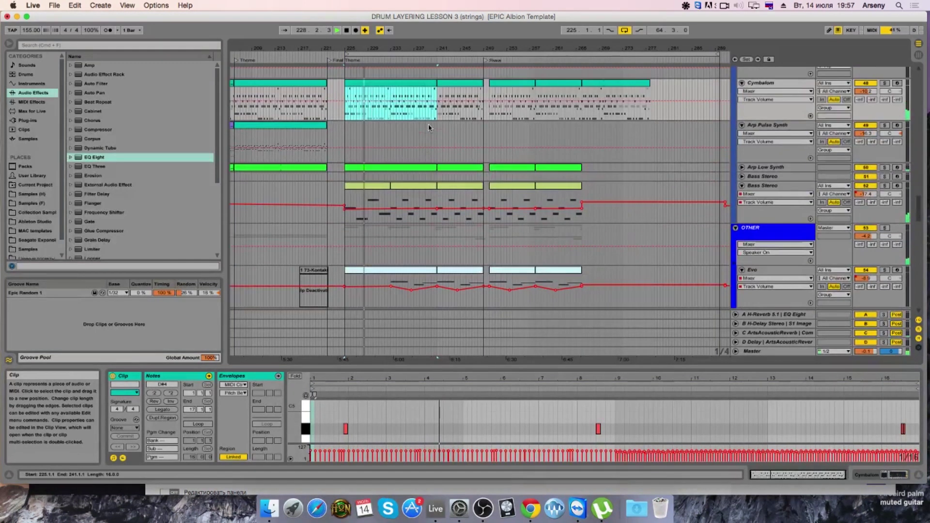
pyautogui.moveTo(434, 103); pyautogui.dragTo(391, 104)
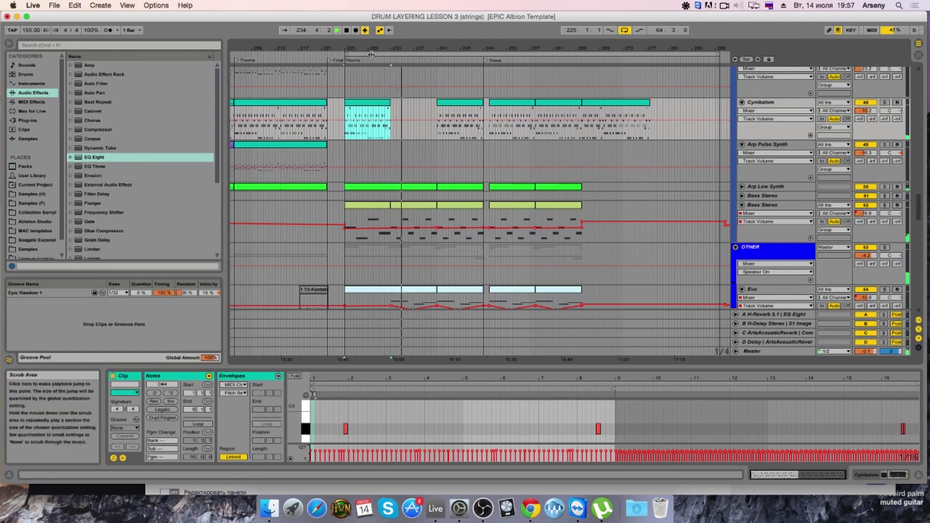
# Step: Compare the mix with the Cymbalom track deactivated and reactivated around bar 242
pyautogui.moveTo(331, 49)
pyautogui.mouseDown()
pyautogui.moveTo(331, 68)
pyautogui.moveTo(331, 50)
pyautogui.mouseUp()
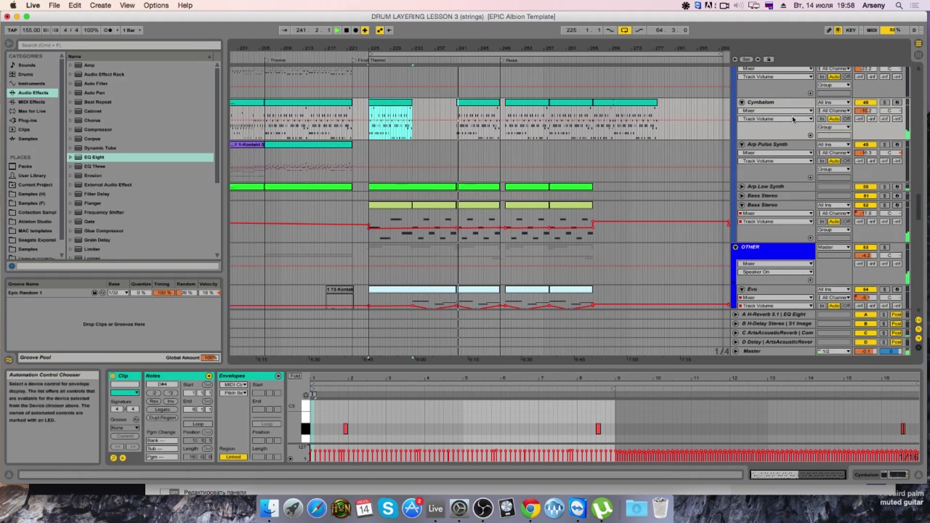
pyautogui.click(862, 104)
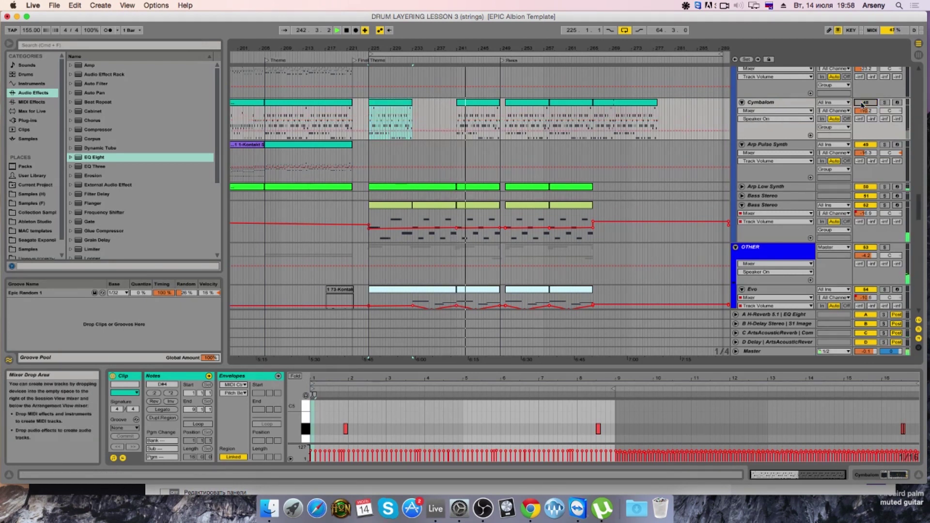
pyautogui.press('space')
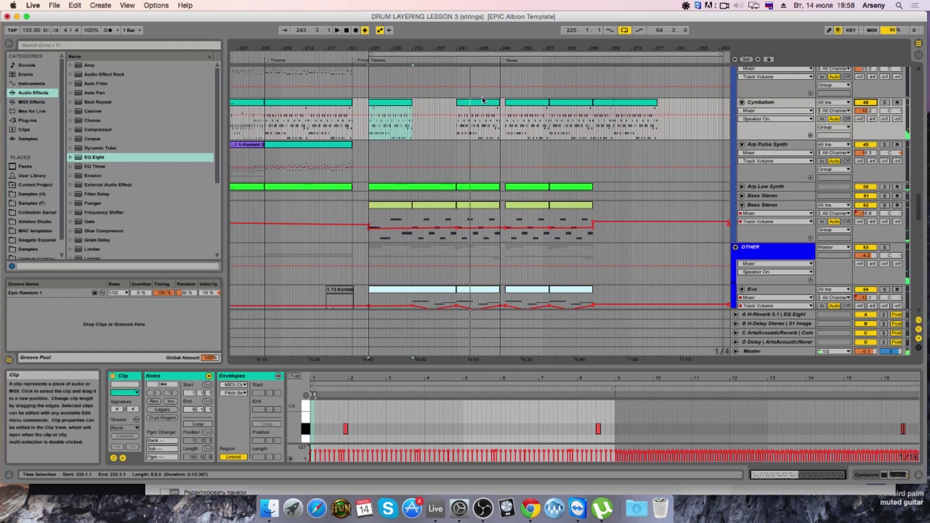
# Step: Consolidate the Cymbalom clip at bar 241 and compress all its notes into the clip's first four bars
pyautogui.click(477, 122)
pyautogui.rightClick(483, 102)
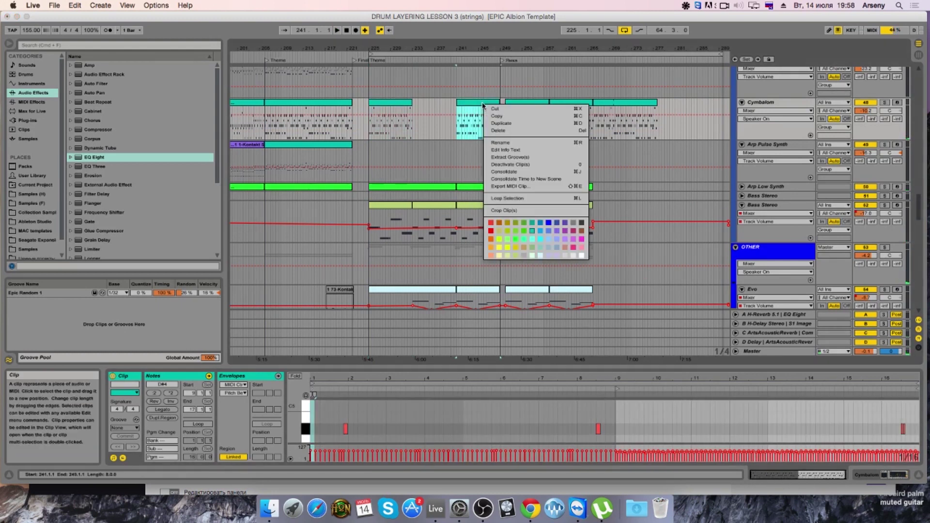
pyautogui.click(528, 175)
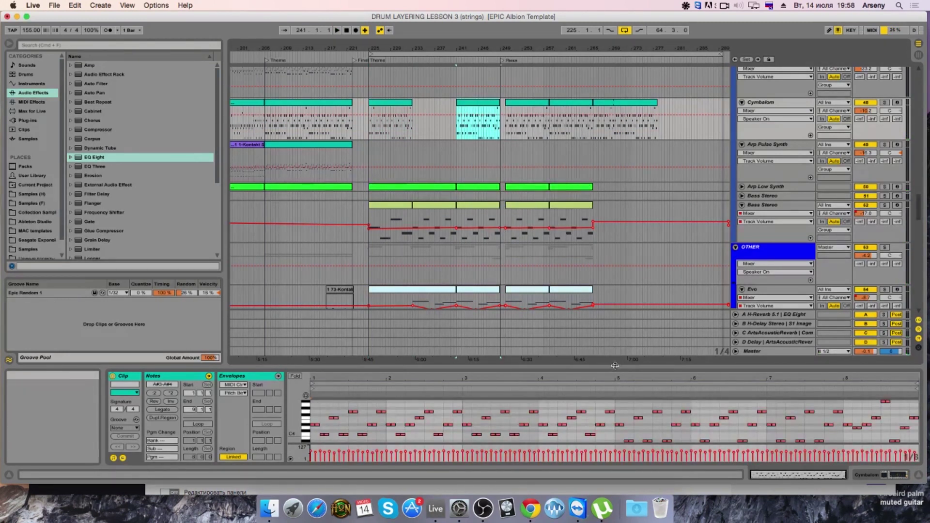
pyautogui.moveTo(615, 368); pyautogui.dragTo(634, 228)
pyautogui.press('super+a')
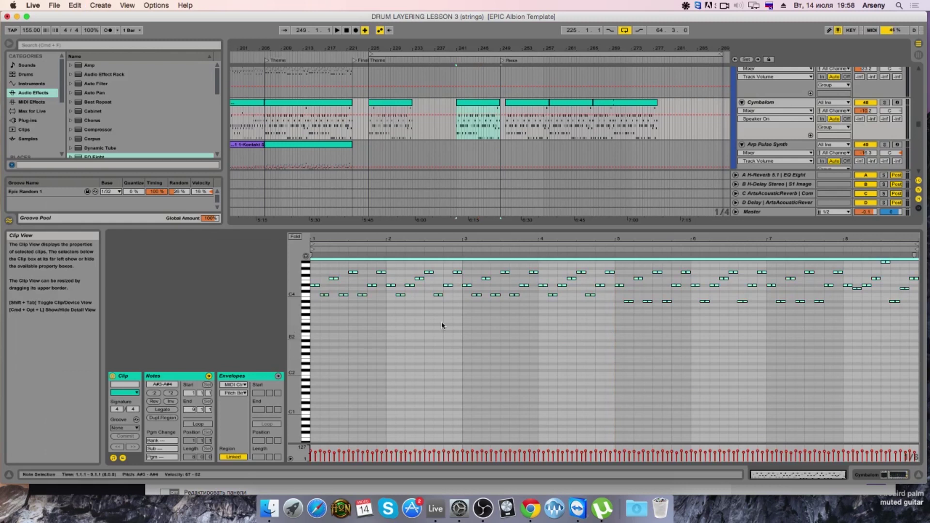
pyautogui.moveTo(914, 255); pyautogui.dragTo(615, 253)
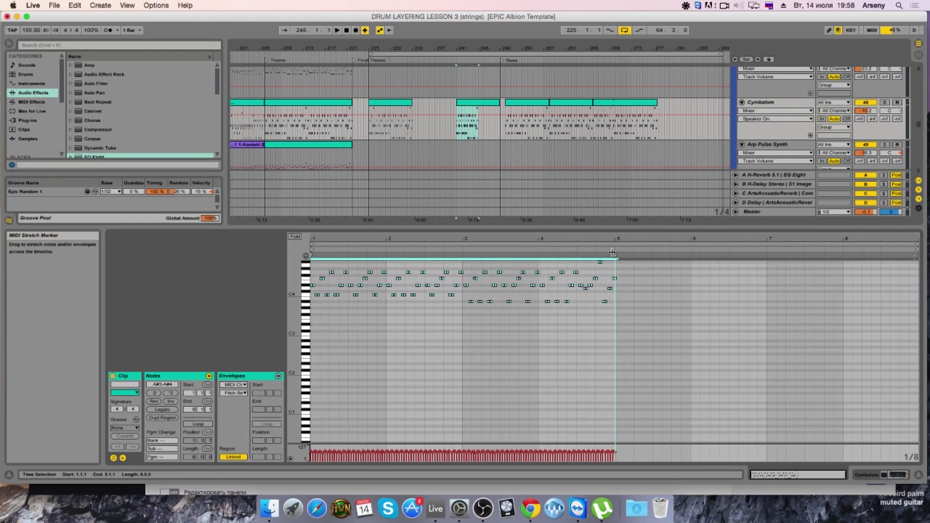
# Step: Nudge the compressed notes to line up with the clip's start, then solo Cymbalom and play it from bar 241
pyautogui.moveTo(612, 240); pyautogui.dragTo(611, 271)
pyautogui.press('Left')
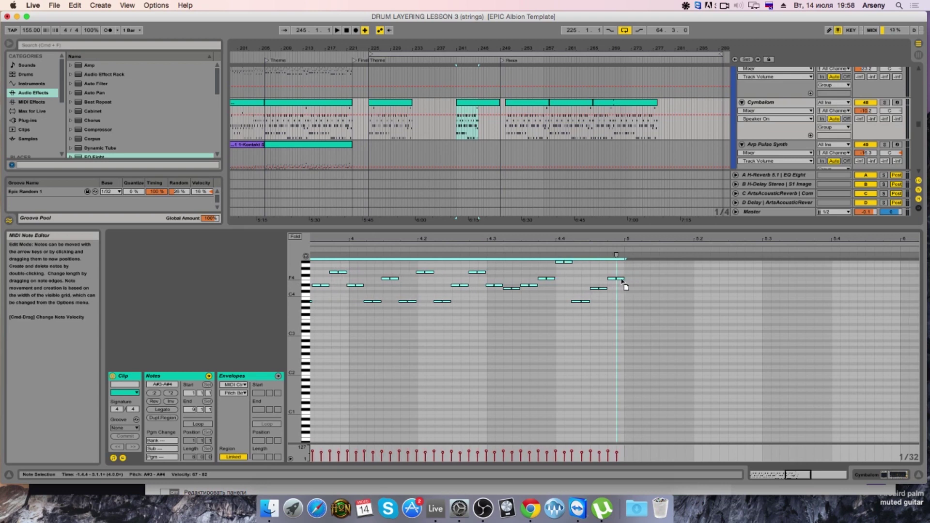
pyautogui.press('-')
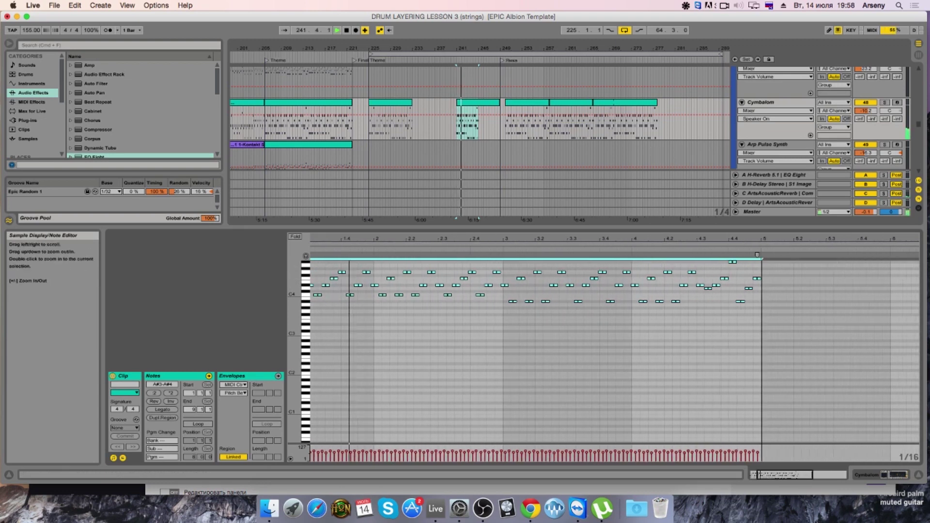
pyautogui.click(884, 102)
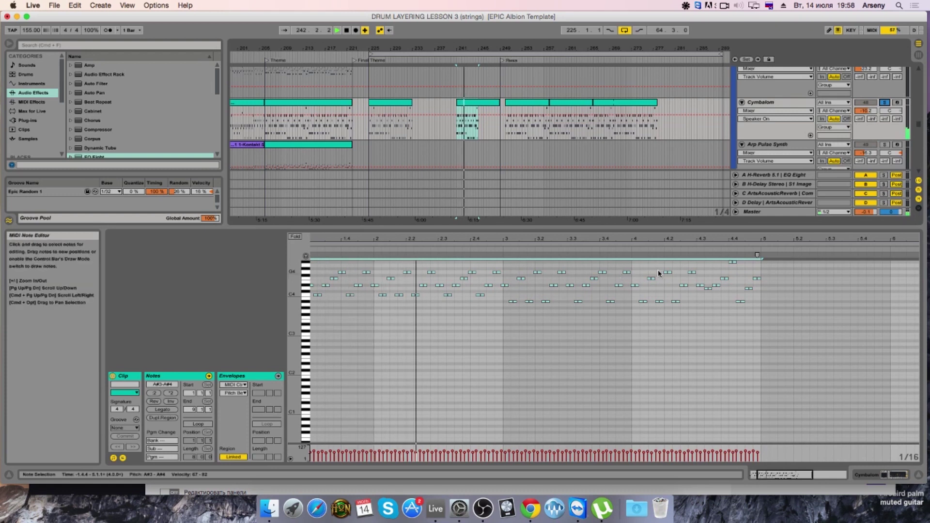
pyautogui.moveTo(576, 245); pyautogui.dragTo(577, 230)
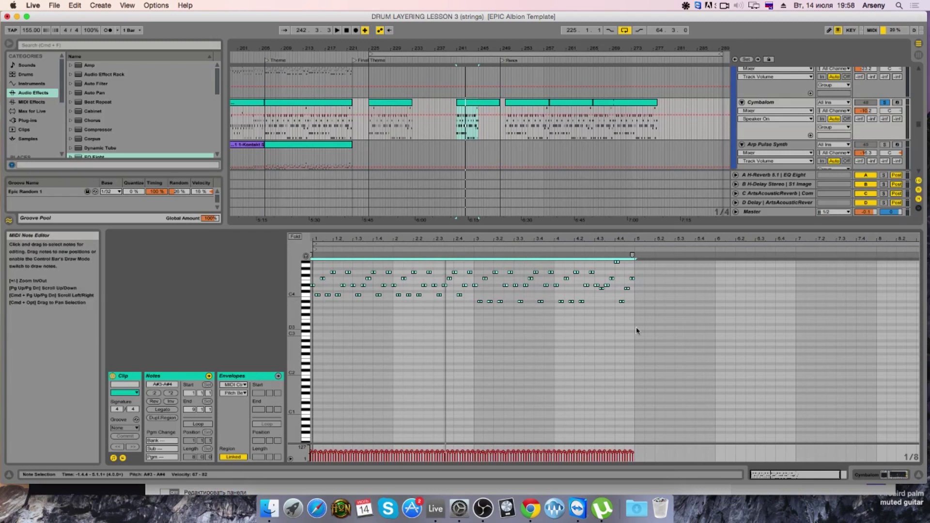
pyautogui.press('space')
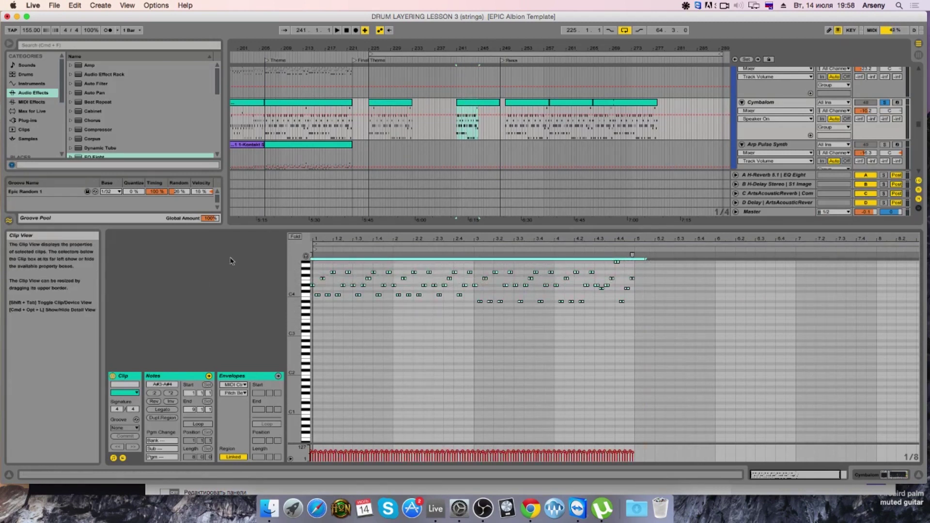
pyautogui.moveTo(326, 241); pyautogui.dragTo(321, 288)
pyautogui.press('space')
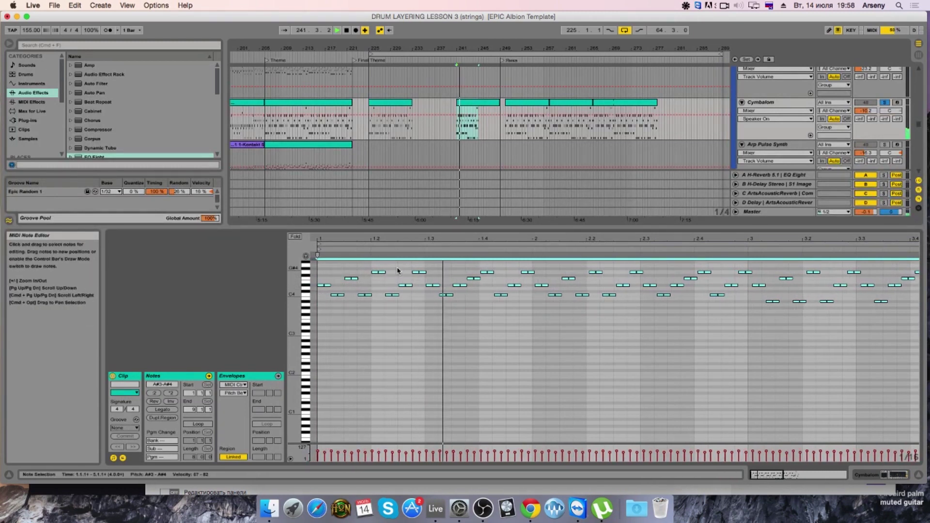
pyautogui.click(542, 325)
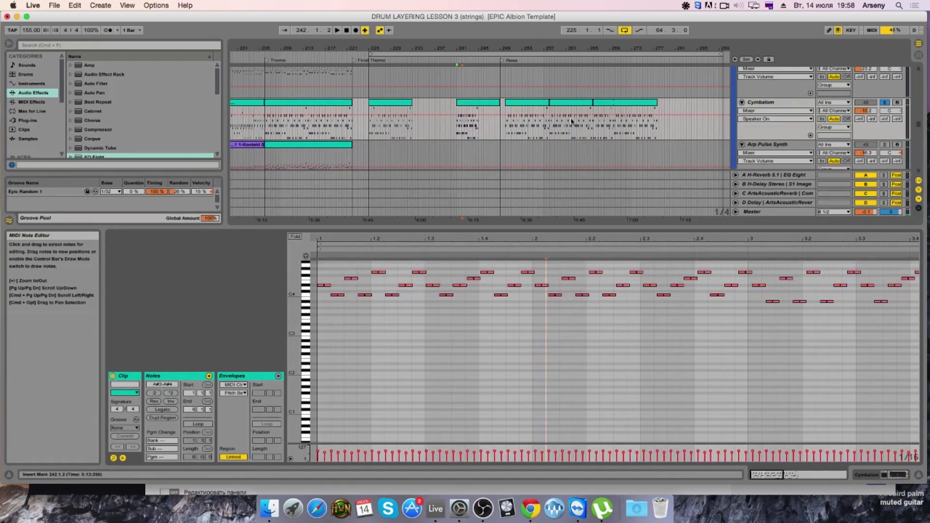
# Step: Delete the notes from bar 9 to the end in the Cymbalom clip that starts at bar 250
pyautogui.click(625, 121)
pyautogui.click(521, 109)
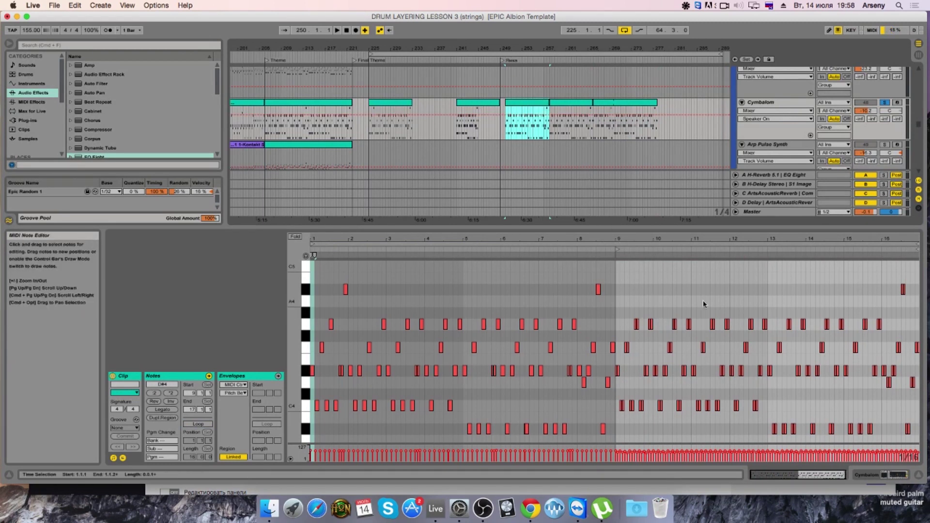
pyautogui.scroll(-1, 704, 304)
pyautogui.moveTo(623, 280); pyautogui.dragTo(918, 439)
pyautogui.press('Delete')
# Step: Move the clip's remaining notes eight bars later to start at bar 9 and play the soloed Cymbalom from bar 250
pyautogui.click(621, 402)
pyautogui.click(509, 144)
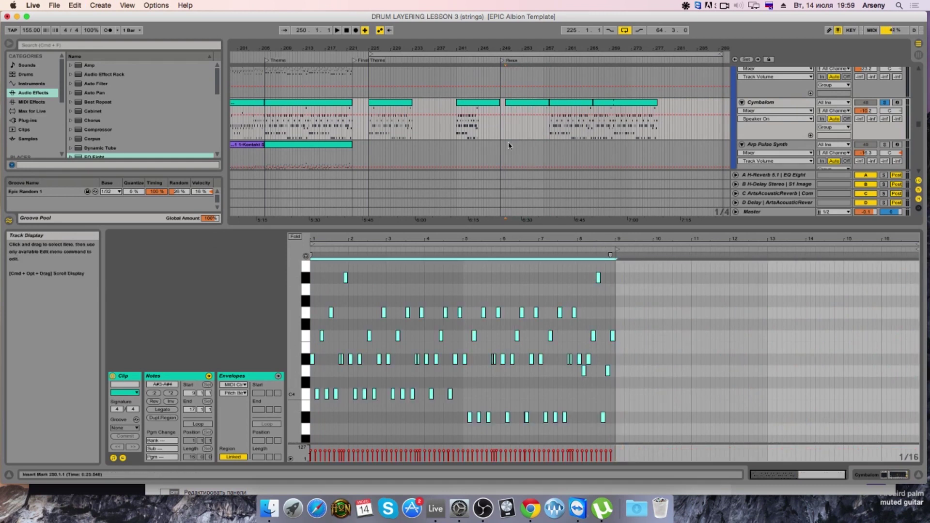
pyautogui.press('Right')
pyautogui.press('Right')
pyautogui.press('Right')
pyautogui.press('Right')
pyautogui.press('Right')
pyautogui.press('Right')
pyautogui.press('Right')
pyautogui.press('Right')
pyautogui.press('Right')
pyautogui.press('Right')
pyautogui.press('Right')
pyautogui.press('Right')
pyautogui.press('Right')
pyautogui.press('Right')
pyautogui.press('Right')
pyautogui.press('Right')
pyautogui.press('Right')
pyautogui.press('Right')
pyautogui.press('Right')
pyautogui.press('Right')
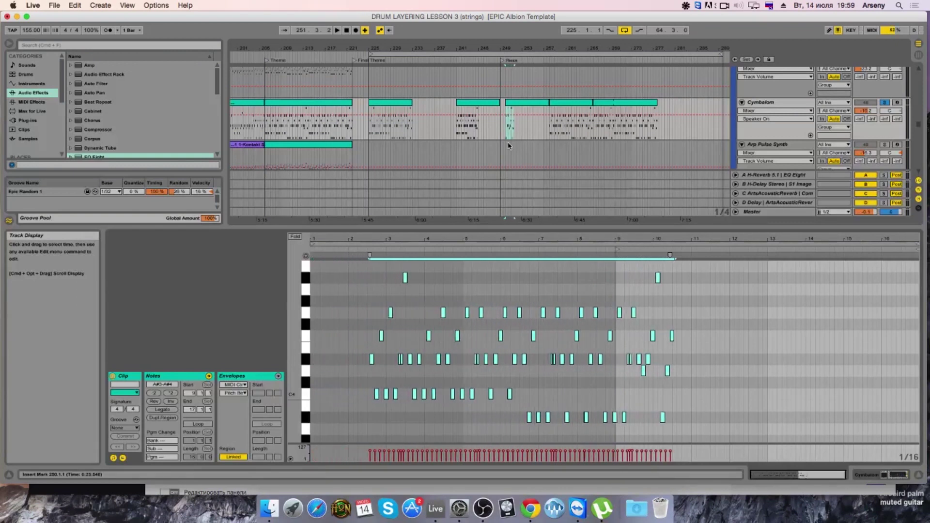
pyautogui.press('Right')
pyautogui.press('Right')
pyautogui.press('Right')
pyautogui.press('Right')
pyautogui.press('Right')
pyautogui.press('Right')
pyautogui.press('Right')
pyautogui.press('Right')
pyautogui.press('Right')
pyautogui.press('Right')
pyautogui.press('Right')
pyautogui.press('Right')
pyautogui.press('Right')
pyautogui.press('Right')
pyautogui.press('Right')
pyautogui.press('Right')
pyautogui.press('Right')
pyautogui.press('Right')
pyautogui.press('Right')
pyautogui.press('Right')
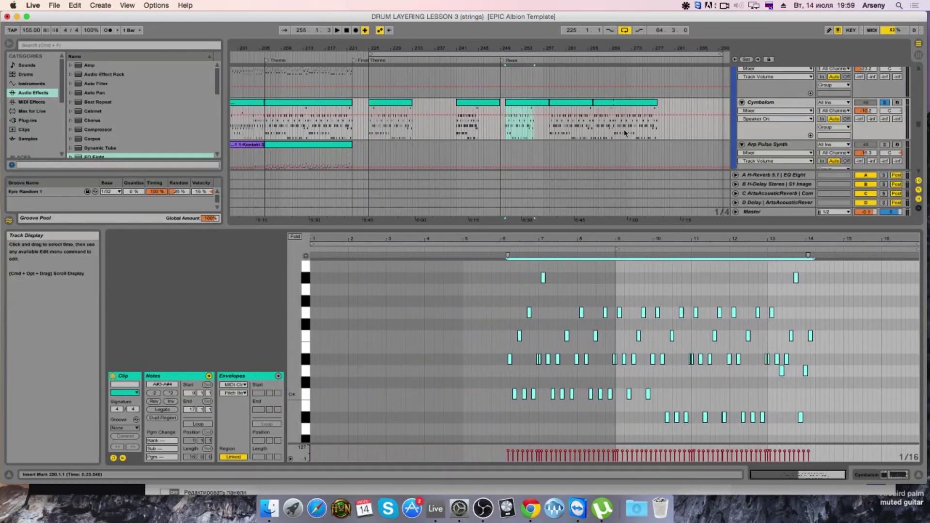
pyautogui.press('Right')
pyautogui.press('Right')
pyautogui.press('Right')
pyautogui.press('Right')
pyautogui.press('Right')
pyautogui.press('Right')
pyautogui.press('Right')
pyautogui.press('Right')
pyautogui.press('Right')
pyautogui.press('Right')
pyautogui.press('Right')
pyautogui.press('Right')
pyautogui.press('Right')
pyautogui.press('Right')
pyautogui.press('Right')
pyautogui.press('Right')
pyautogui.press('Right')
pyautogui.press('Right')
pyautogui.press('Right')
pyautogui.press('Right')
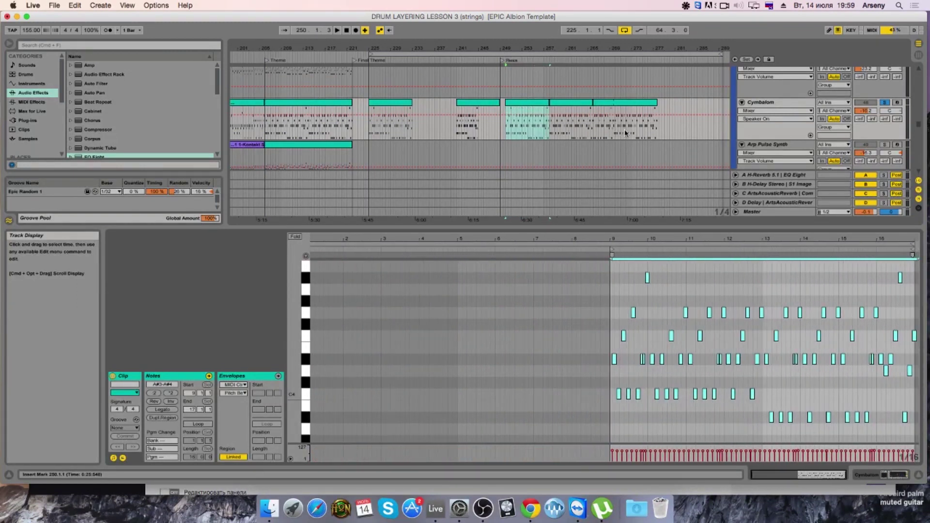
pyautogui.press('space')
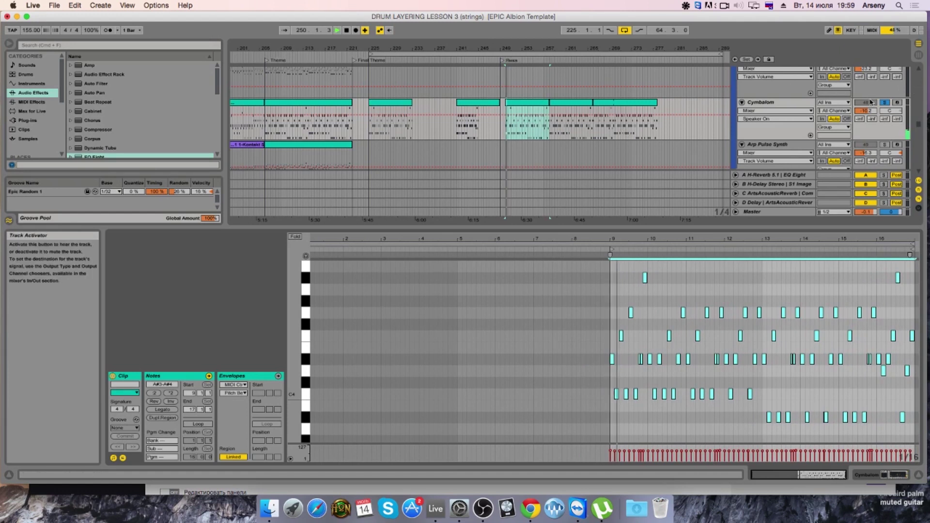
# Step: Try compressing all notes of the Cymbalom clip at bar 250 into four bars starting at the clip's bar 9
pyautogui.press('space')
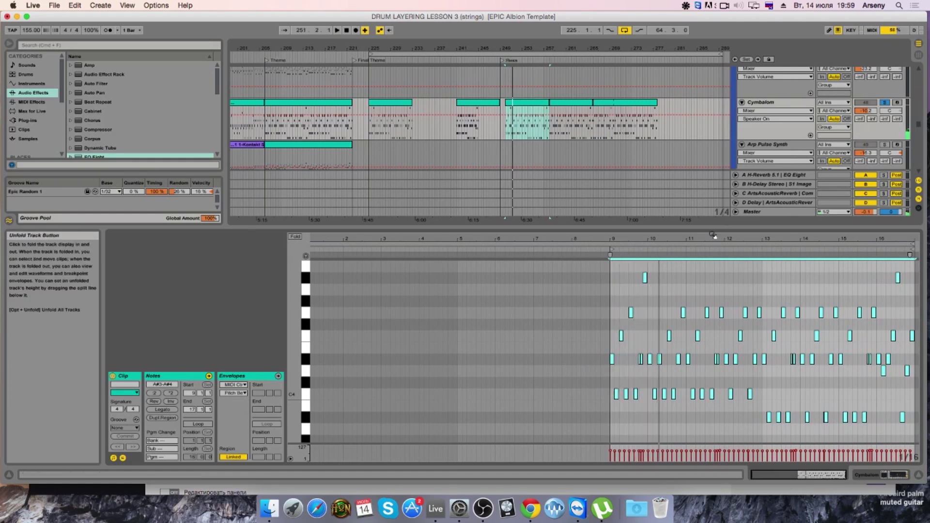
pyautogui.press('+')
pyautogui.press('+')
pyautogui.press('-')
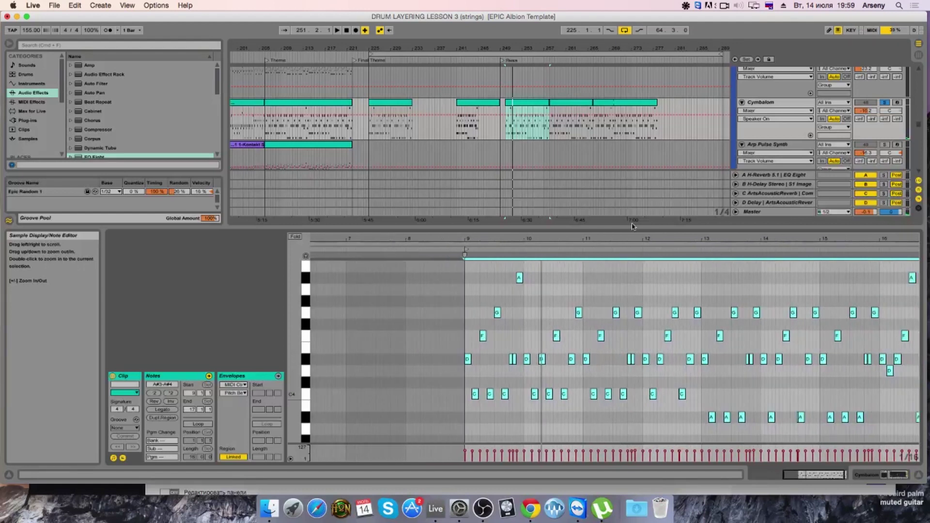
pyautogui.click(627, 278)
pyautogui.press('super+a')
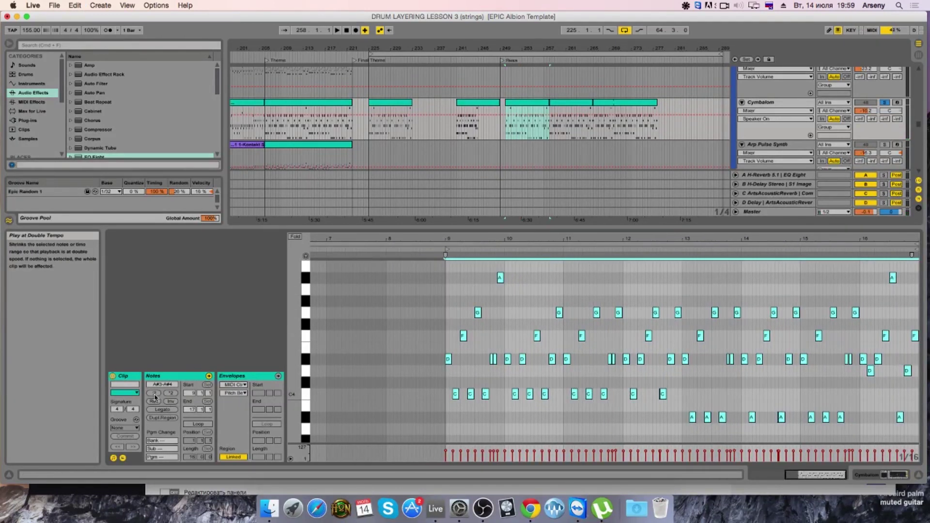
pyautogui.press('space')
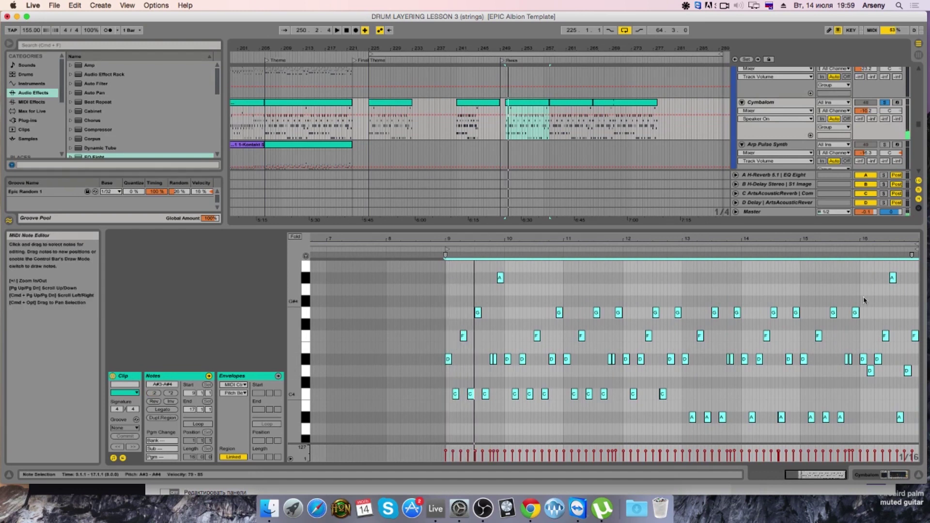
pyautogui.moveTo(912, 254); pyautogui.dragTo(678, 256)
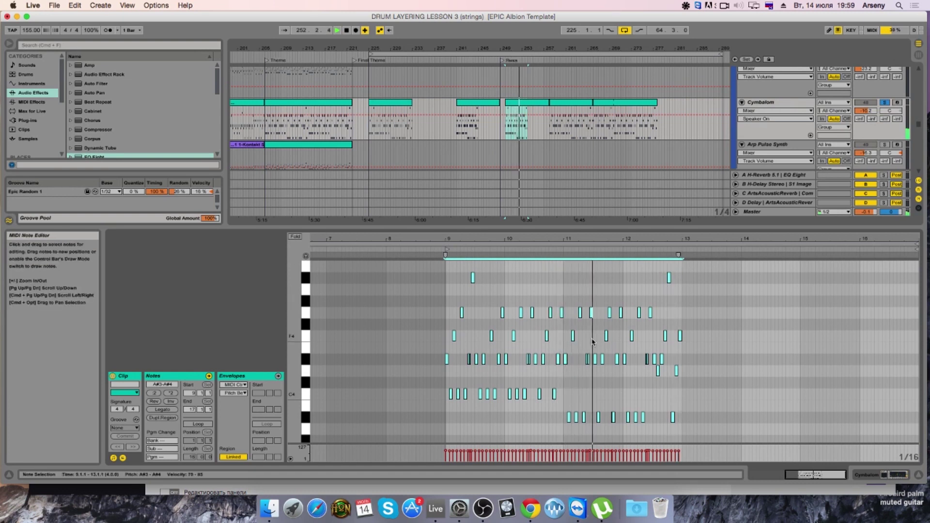
# Step: Play the compressed Cymbalom notes from bar 250, first soloed and then with the rest of the mix
pyautogui.click(678, 357)
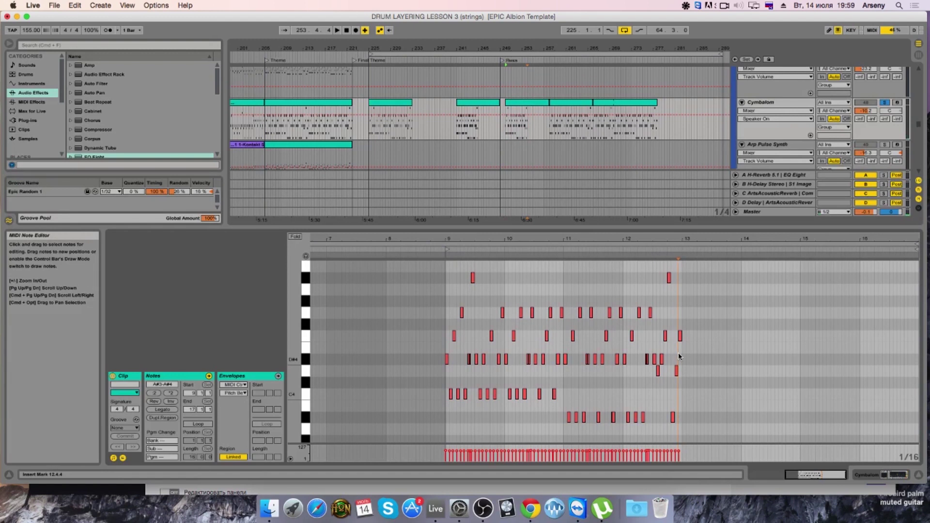
pyautogui.press('super+a')
pyautogui.moveTo(678, 255); pyautogui.dragTo(678, 257)
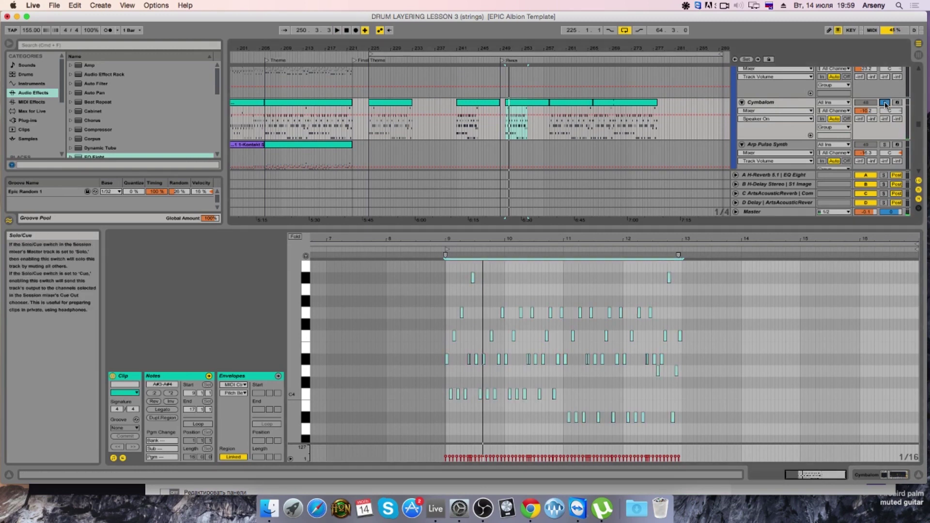
pyautogui.scroll(-1, 809, 86)
pyautogui.press('space')
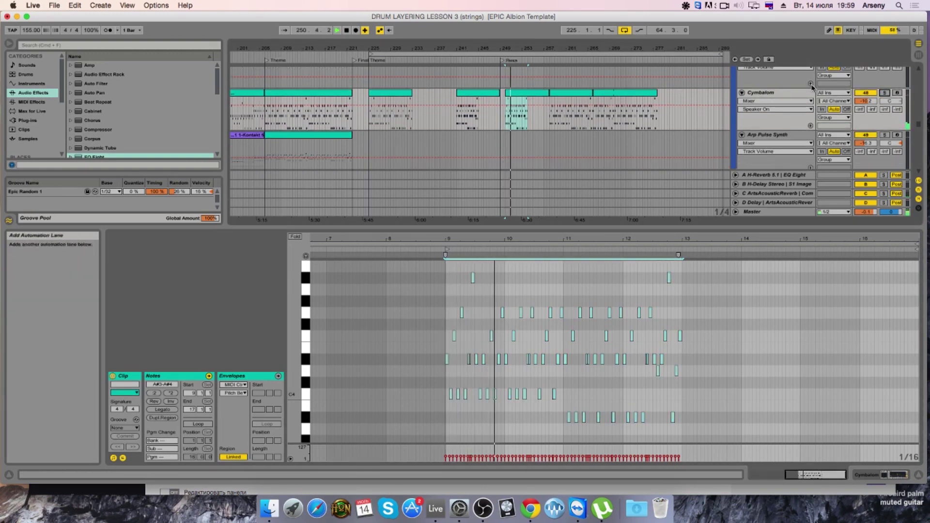
pyautogui.press('space')
# Step: Solo Cymbalom again and delete its clip between bars 250 and 258
pyautogui.click(884, 93)
pyautogui.click(541, 99)
pyautogui.click(542, 99)
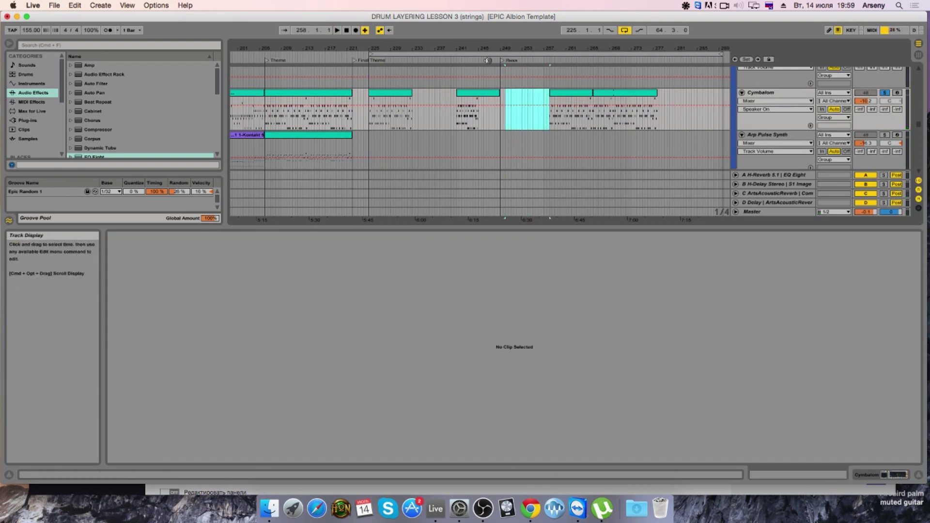
# Step: Solo Arp Pulse Synth and play its clip from bar 206
pyautogui.scroll(-3, 438, 100)
pyautogui.click(347, 111)
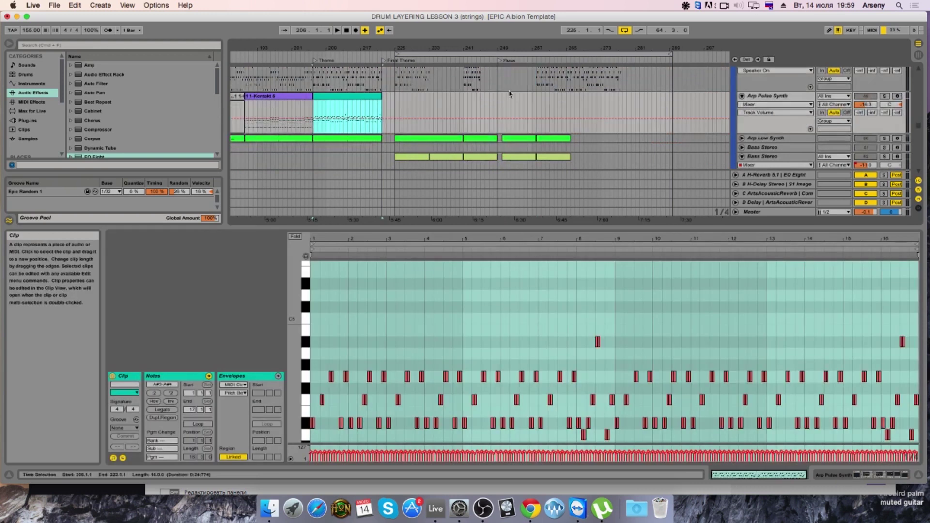
pyautogui.click(884, 96)
pyautogui.press('space')
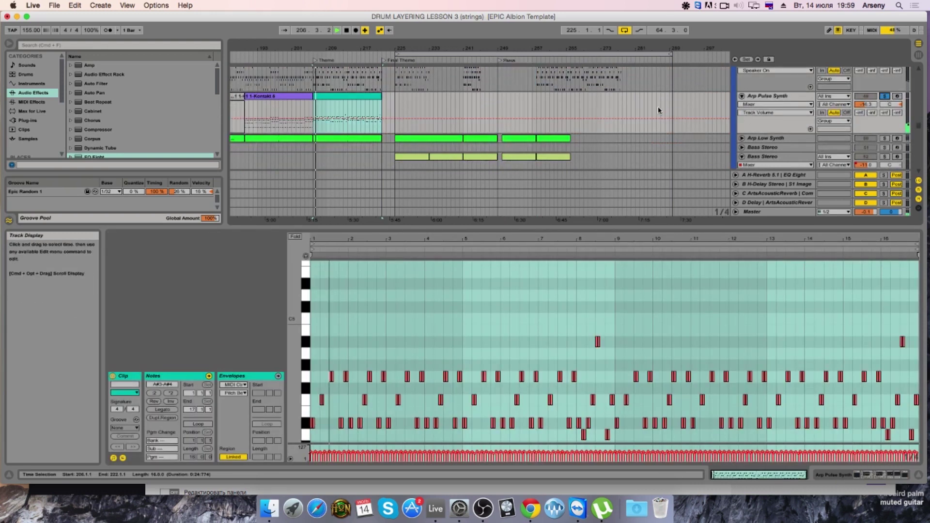
pyautogui.moveTo(659, 48); pyautogui.dragTo(620, 58)
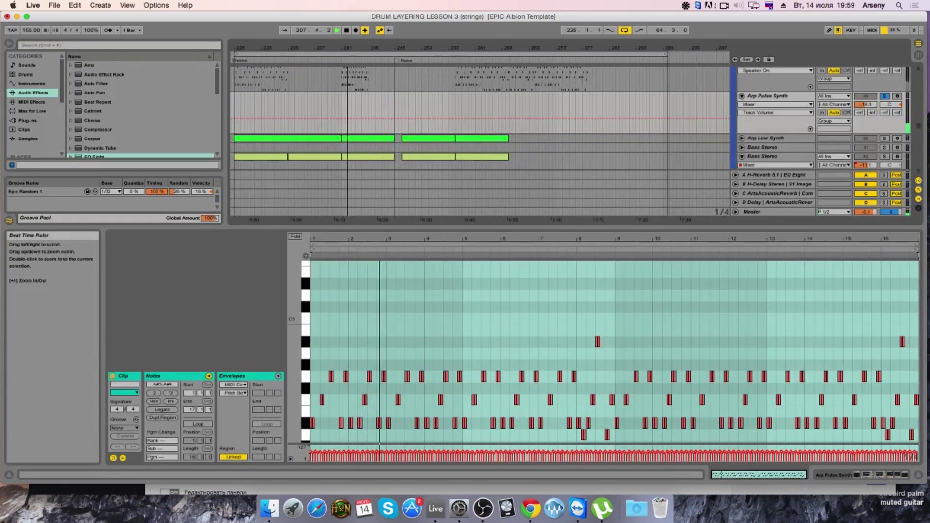
# Step: Try a copy of the Arp Pulse Synth clip from bar 206 at bar 225, and delete that copy again
pyautogui.click(402, 99)
pyautogui.moveTo(402, 99); pyautogui.dragTo(525, 112)
pyautogui.press('space')
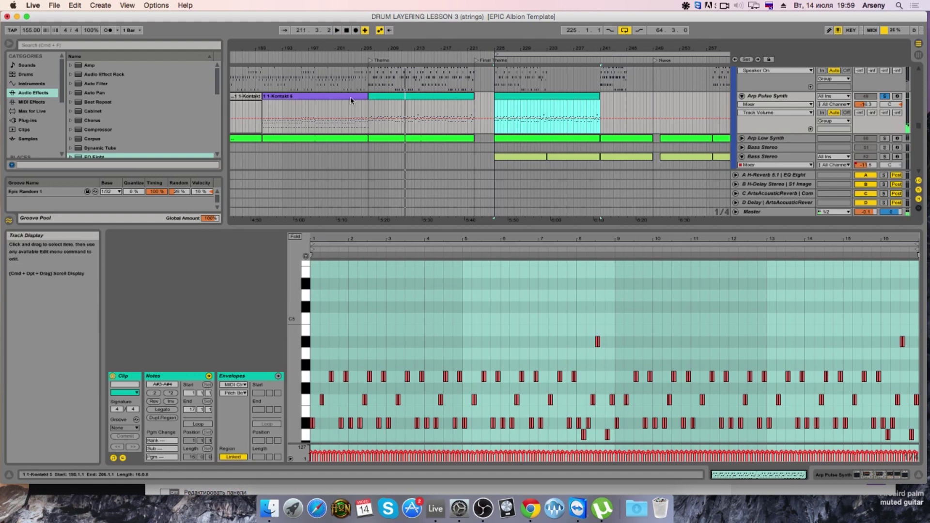
pyautogui.click(315, 112)
pyautogui.click(521, 109)
pyautogui.press('Delete')
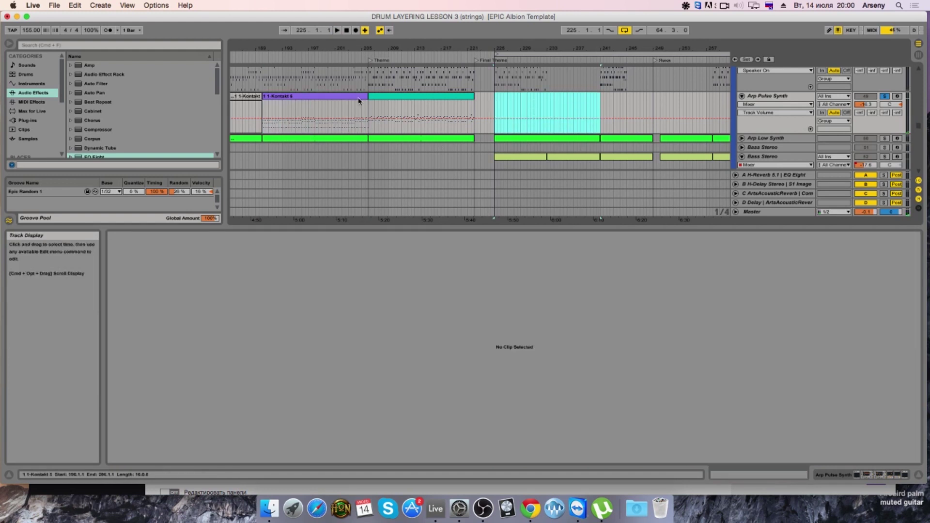
# Step: Play the purple Arp Pulse Synth clip at bar 190, copy it to bar 250 and consolidate the copy
pyautogui.click(328, 95)
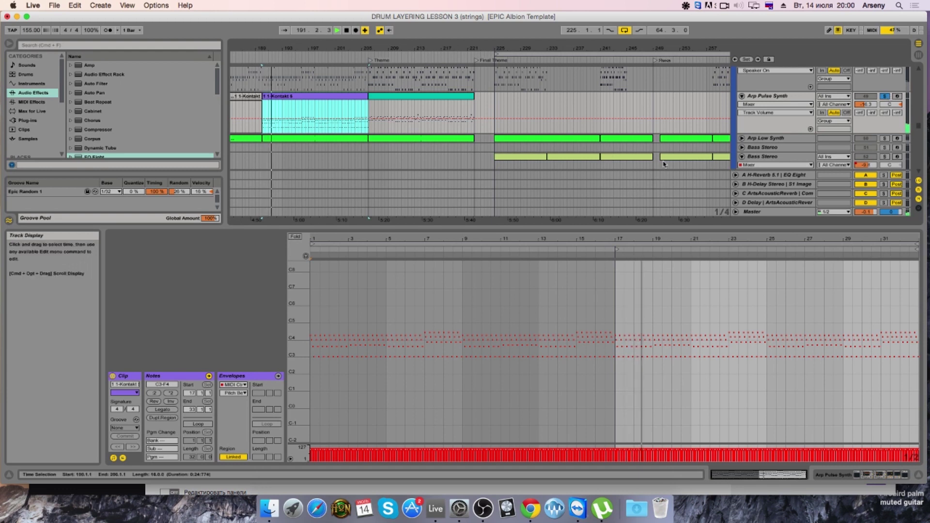
pyautogui.moveTo(353, 94); pyautogui.dragTo(695, 119)
pyautogui.doubleClick(352, 220)
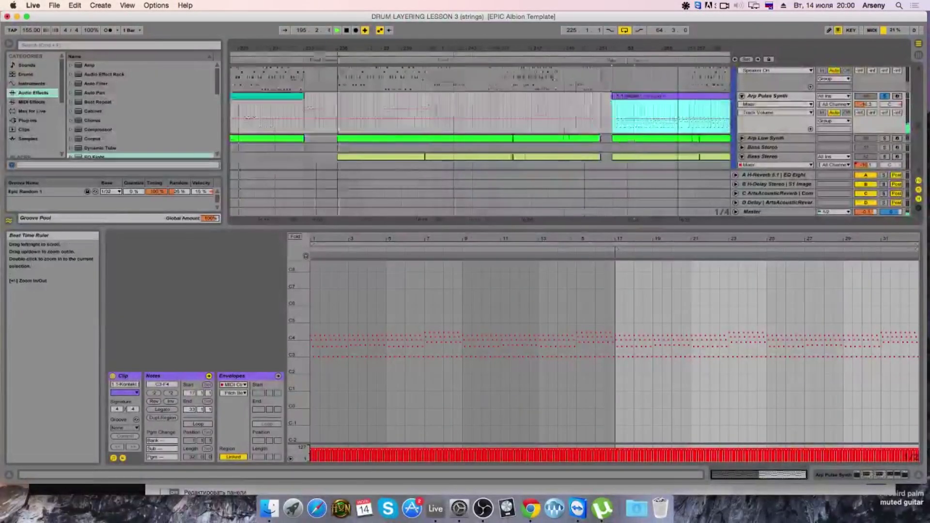
pyautogui.press('space')
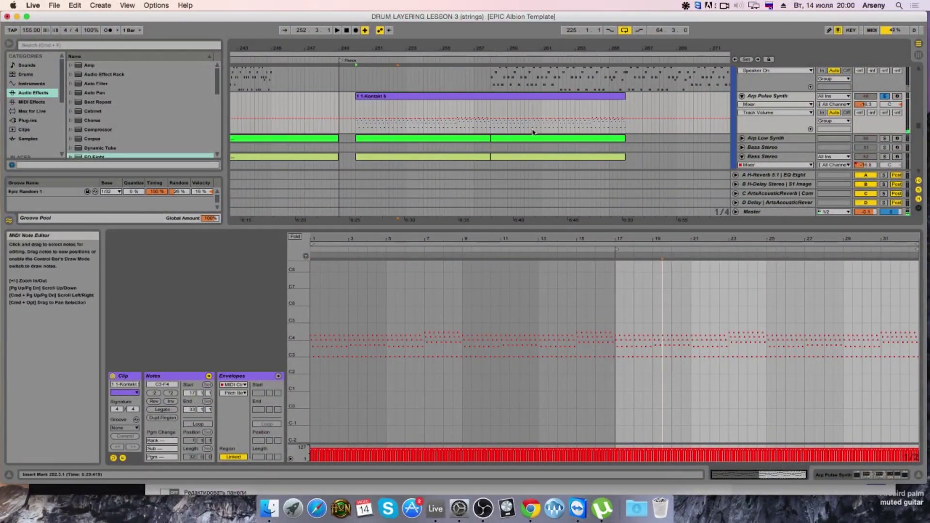
pyautogui.click(508, 100)
pyautogui.rightClick(508, 100)
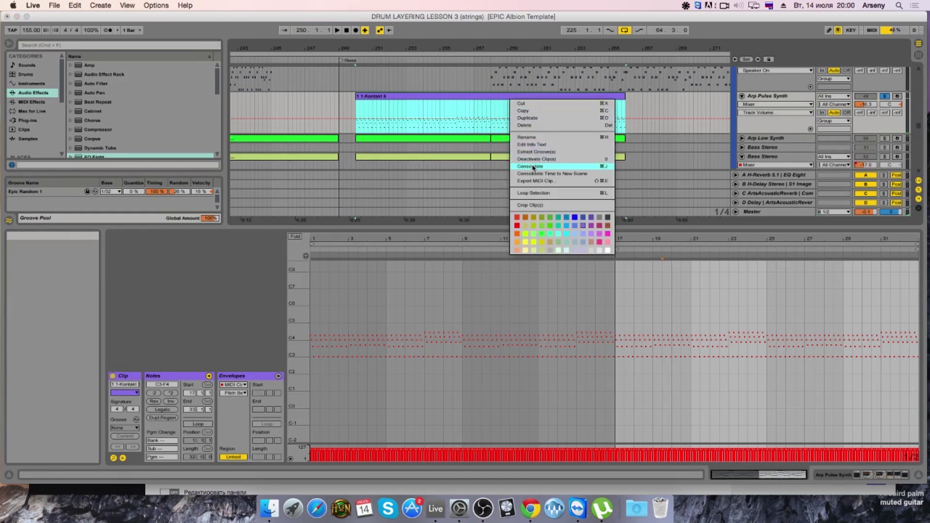
pyautogui.click(533, 167)
# Step: Try the consolidated Arp Pulse Synth clip at bar 258, fold the Cymbalom track and move the clip back to bar 250
pyautogui.moveTo(494, 97); pyautogui.dragTo(629, 115)
pyautogui.moveTo(588, 51); pyautogui.dragTo(629, 92)
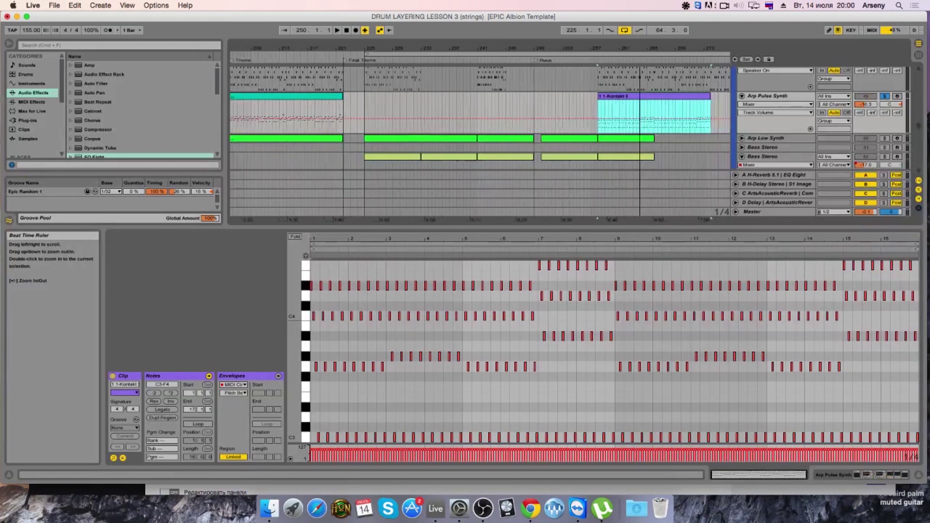
pyautogui.click(665, 117)
pyautogui.scroll(1, 661, 117)
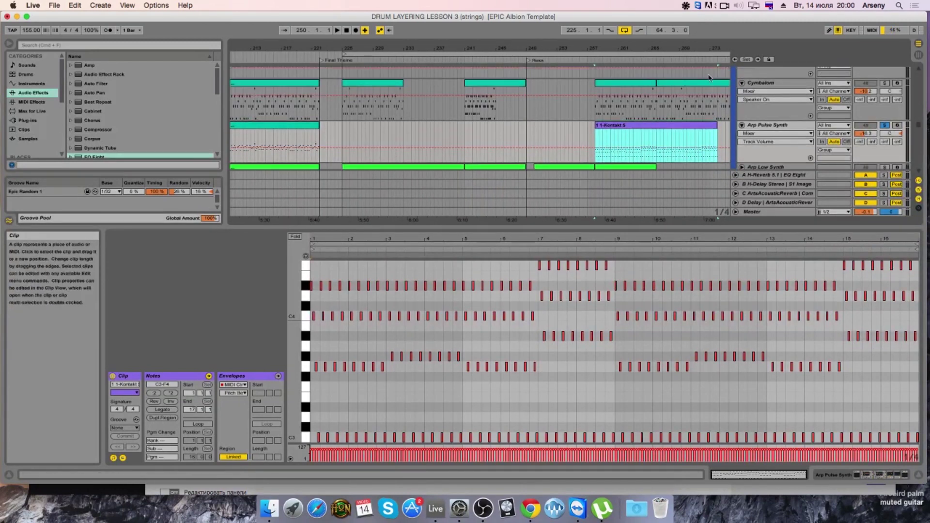
pyautogui.click(741, 83)
pyautogui.moveTo(649, 96); pyautogui.dragTo(589, 99)
pyautogui.click(576, 387)
pyautogui.press('super+a')
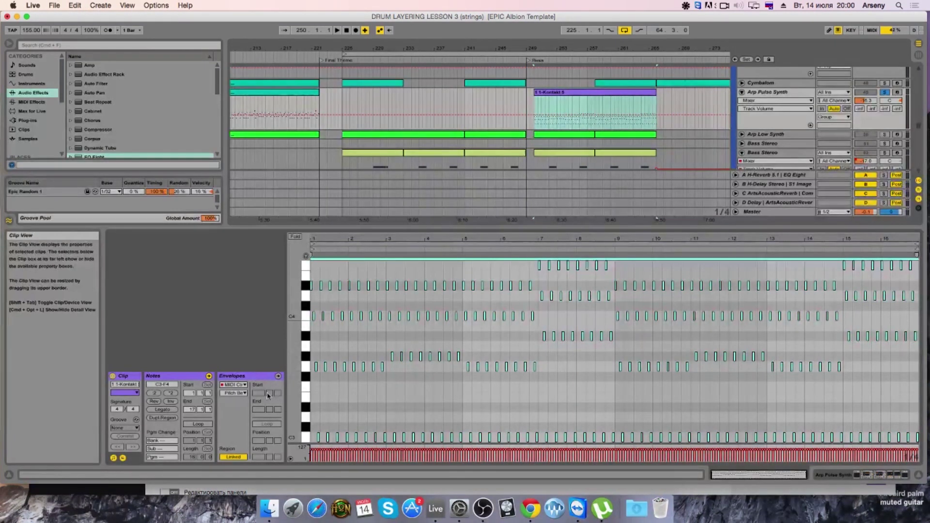
pyautogui.click(154, 393)
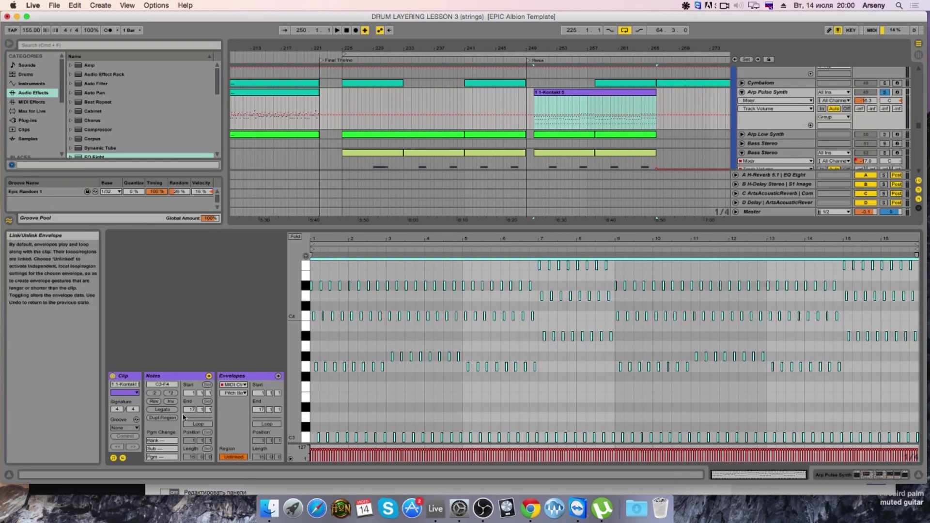
pyautogui.click(237, 458)
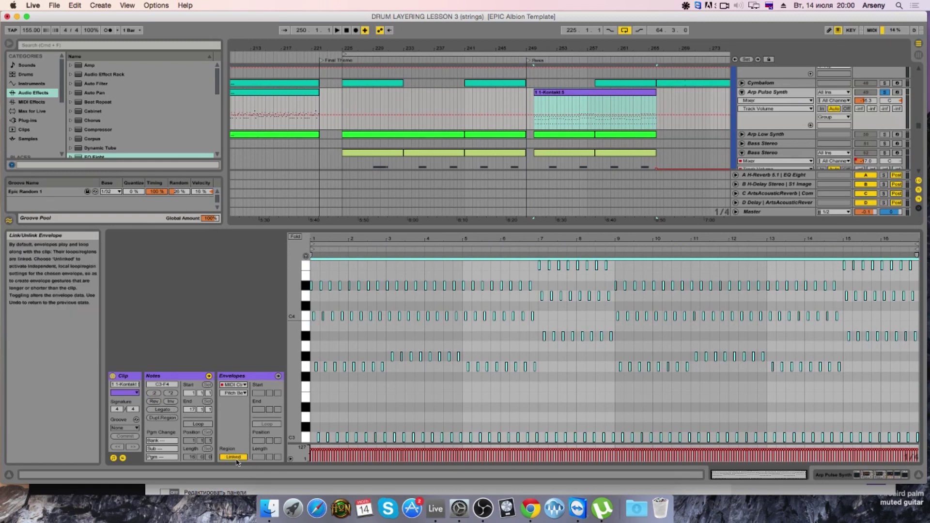
pyautogui.click(479, 407)
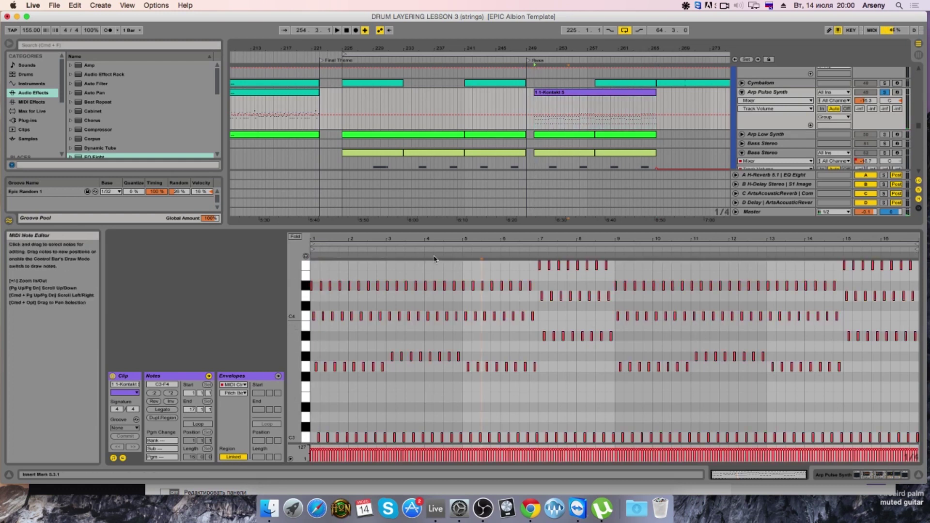
# Step: Delete all notes in bars 2, 4, 6 and 8 of the Arp Pulse Synth clip that starts at bar 250
pyautogui.moveTo(434, 241); pyautogui.dragTo(434, 264)
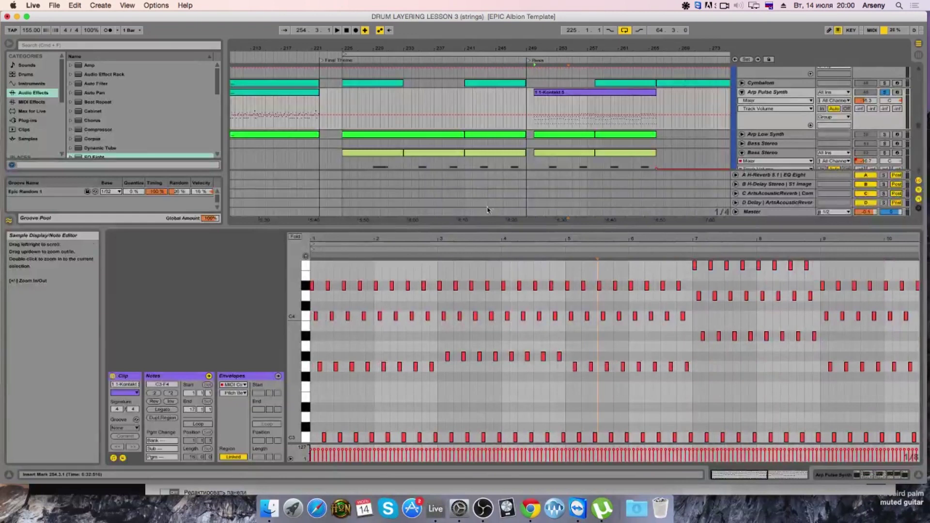
pyautogui.moveTo(373, 274); pyautogui.dragTo(431, 437)
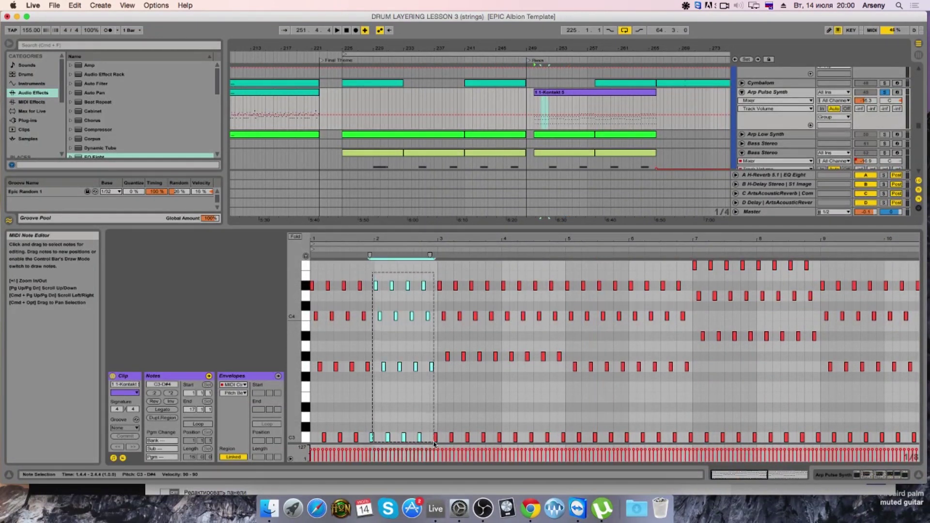
pyautogui.press('Delete')
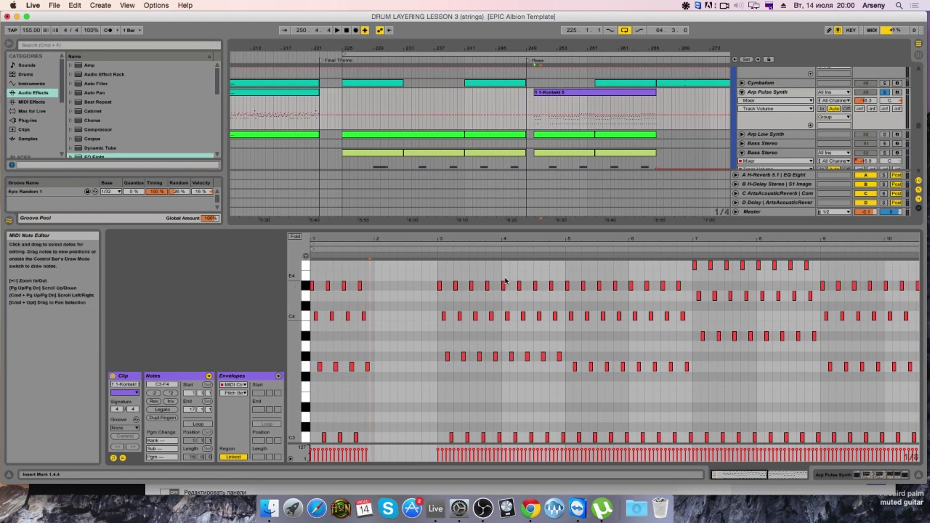
pyautogui.moveTo(503, 280); pyautogui.dragTo(559, 460)
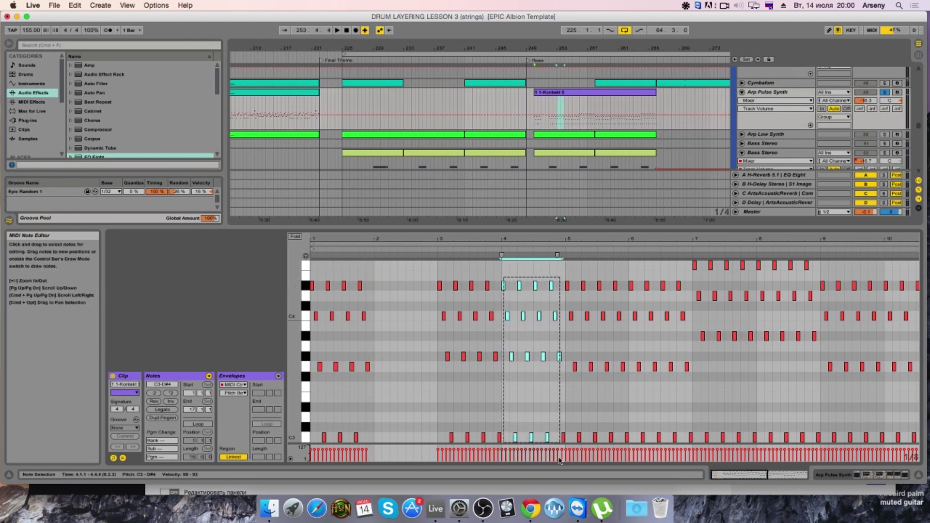
pyautogui.press('Delete')
pyautogui.moveTo(630, 271); pyautogui.dragTo(687, 444)
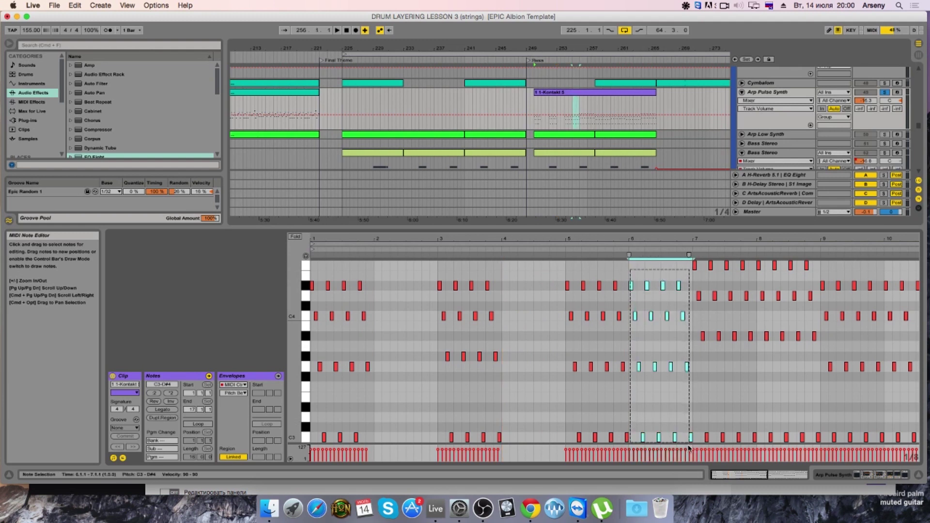
pyautogui.press('Delete')
pyautogui.scroll(1, 758, 272)
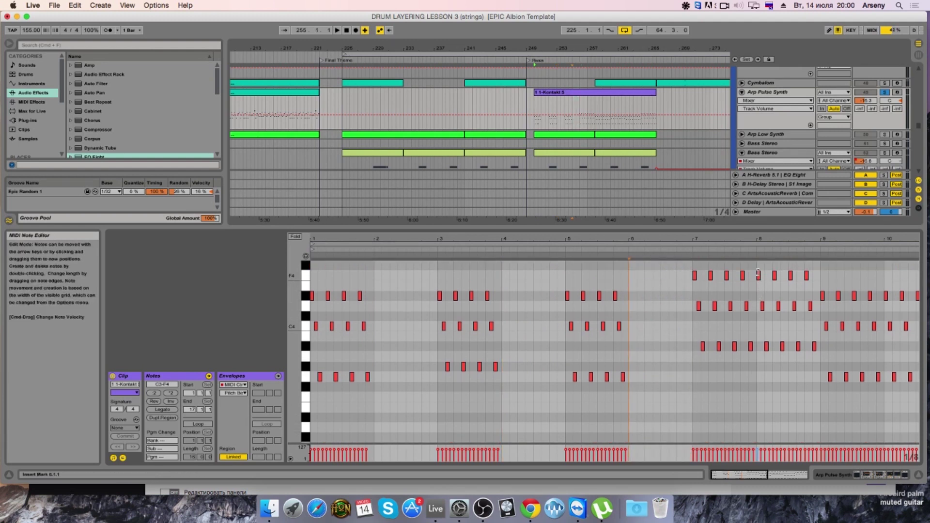
pyautogui.moveTo(758, 272); pyautogui.dragTo(816, 441)
pyautogui.press('Delete')
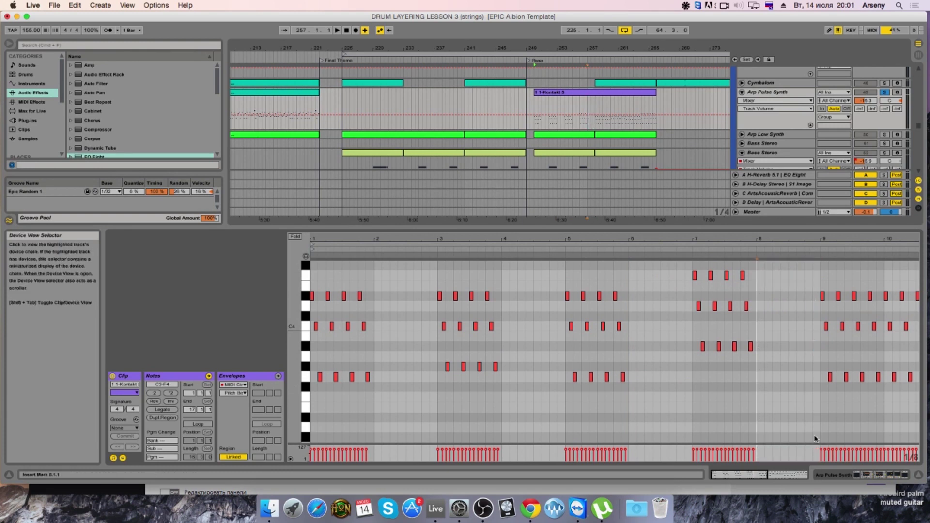
# Step: Move the notes in the clip's bar 3 one bar earlier to fill bar 2
pyautogui.scroll(-3, 811, 427)
pyautogui.moveTo(305, 313); pyautogui.dragTo(281, 316)
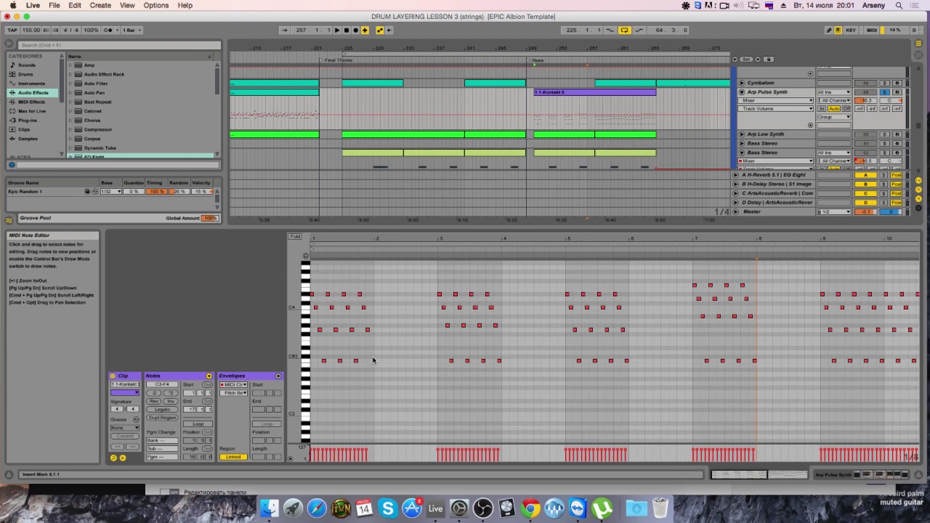
pyautogui.moveTo(359, 249); pyautogui.dragTo(359, 291)
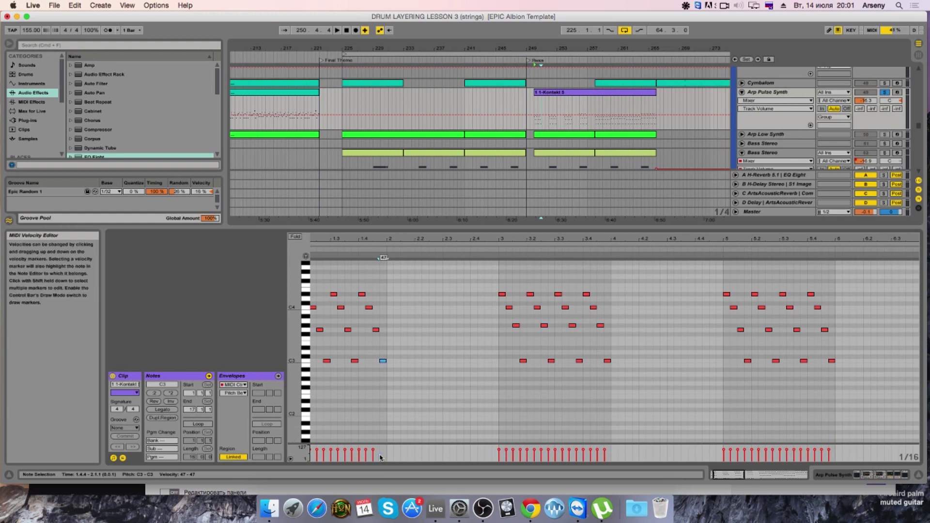
pyautogui.moveTo(521, 270); pyautogui.dragTo(521, 232)
pyautogui.moveTo(507, 279); pyautogui.dragTo(394, 376)
pyautogui.press('Left')
pyautogui.press('Left')
pyautogui.press('Left')
pyautogui.press('Left')
# Step: Move the notes in the clip's bar 5 two bars earlier so they start at bar 3
pyautogui.moveTo(604, 287); pyautogui.dragTo(515, 374)
pyautogui.press('Left')
pyautogui.press('Left')
pyautogui.press('Left')
pyautogui.press('Left')
pyautogui.press('Left')
pyautogui.press('Left')
pyautogui.press('Left')
pyautogui.press('Left')
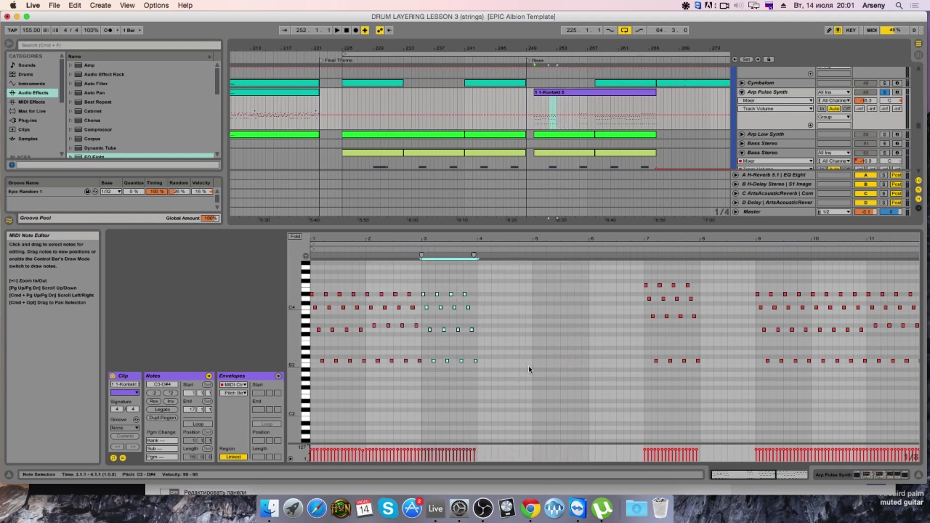
# Step: Move the notes in the clip's bar 7 three bars earlier so they start at bar 4
pyautogui.moveTo(719, 279); pyautogui.dragTo(636, 367)
pyautogui.press('Left')
pyautogui.press('Left')
pyautogui.press('Left')
pyautogui.press('Left')
pyautogui.press('Left')
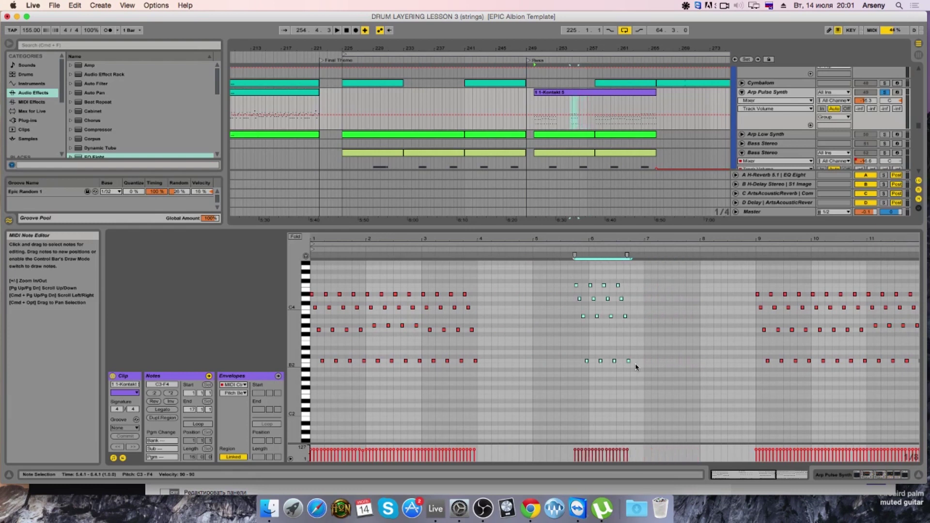
pyautogui.press('Left')
pyautogui.press('Left')
pyautogui.press('Left')
pyautogui.press('Left')
pyautogui.press('Left')
pyautogui.press('Left')
pyautogui.press('Left')
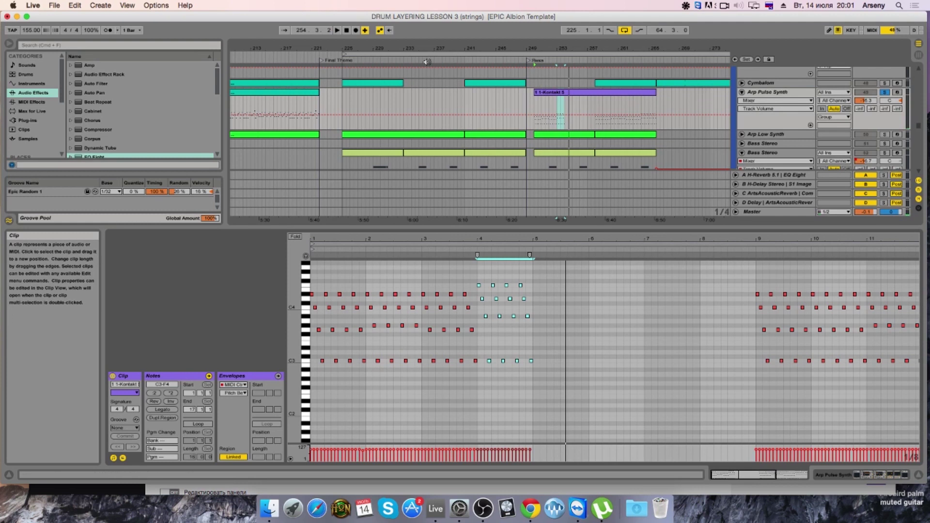
# Step: Examine the clips on the tracks around the Theme and Final Theme sections in an enlarged arrangement view
pyautogui.press('-')
pyautogui.scroll(-5, 317, 121)
pyautogui.scroll(10, 316, 121)
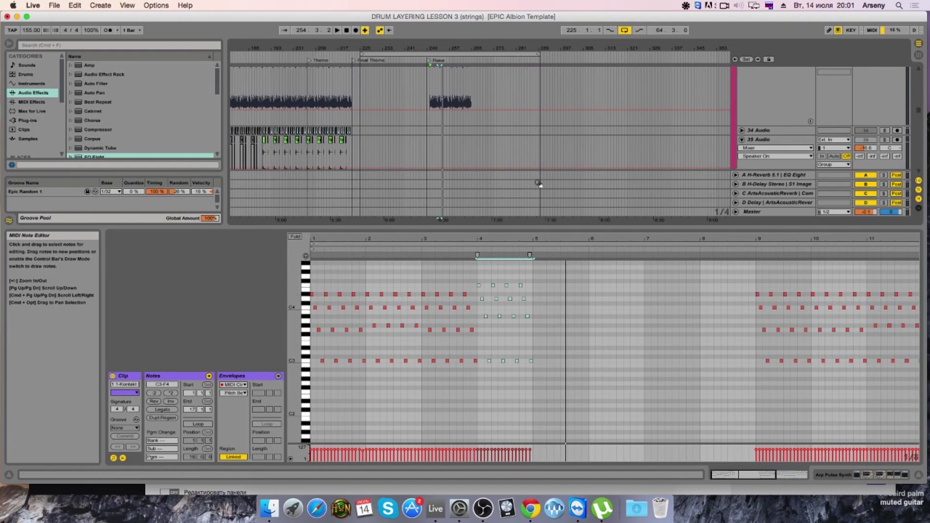
pyautogui.scroll(-5, 445, 138)
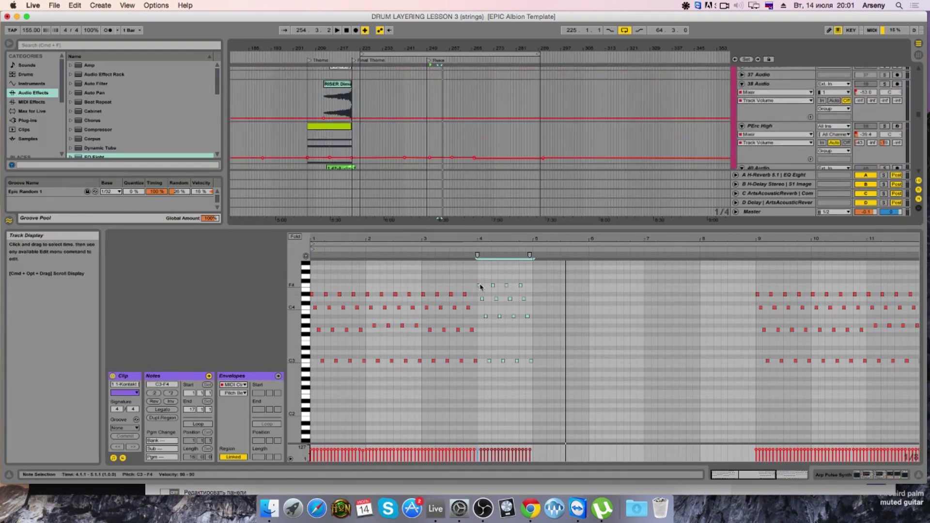
pyautogui.moveTo(513, 231); pyautogui.dragTo(484, 349)
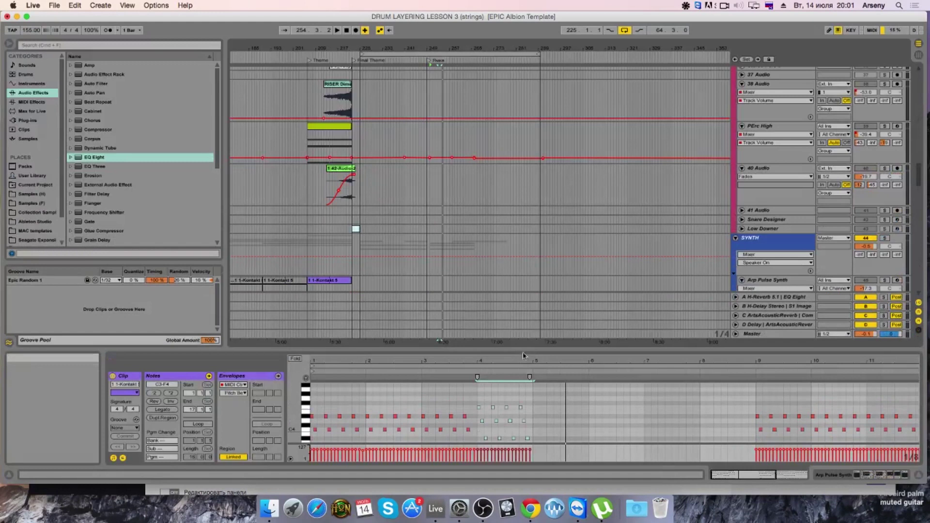
pyautogui.scroll(5, 416, 202)
pyautogui.scroll(10, 417, 202)
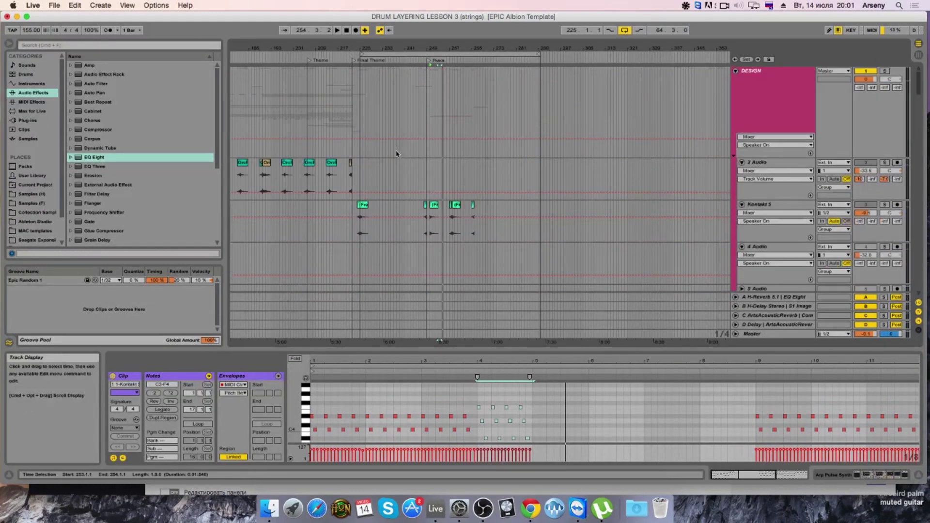
pyautogui.scroll(-15, 395, 159)
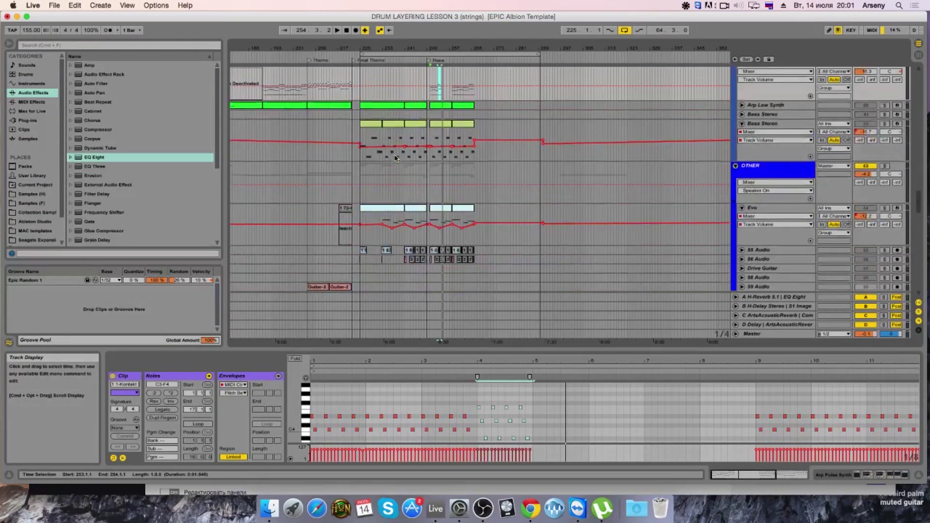
# Step: Audition the Piano track's clip at bar 206 in solo
pyautogui.click(345, 232)
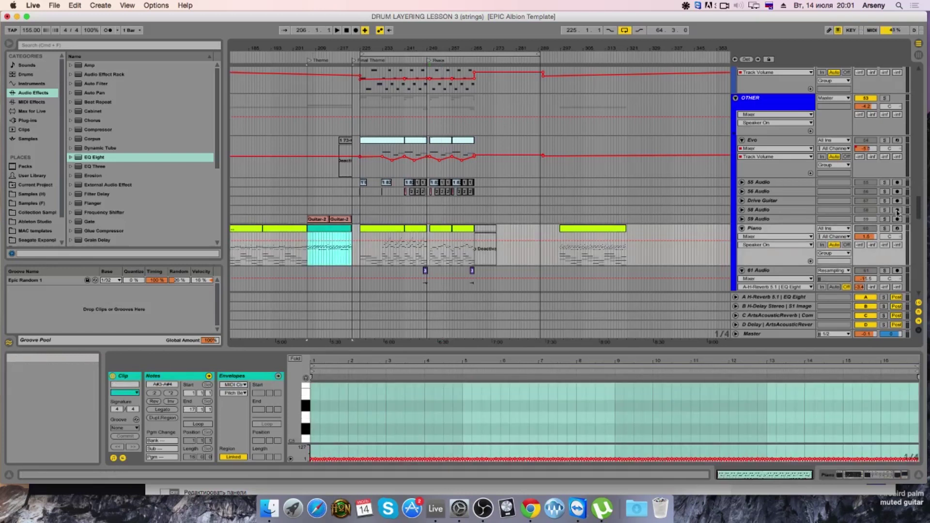
pyautogui.press('space')
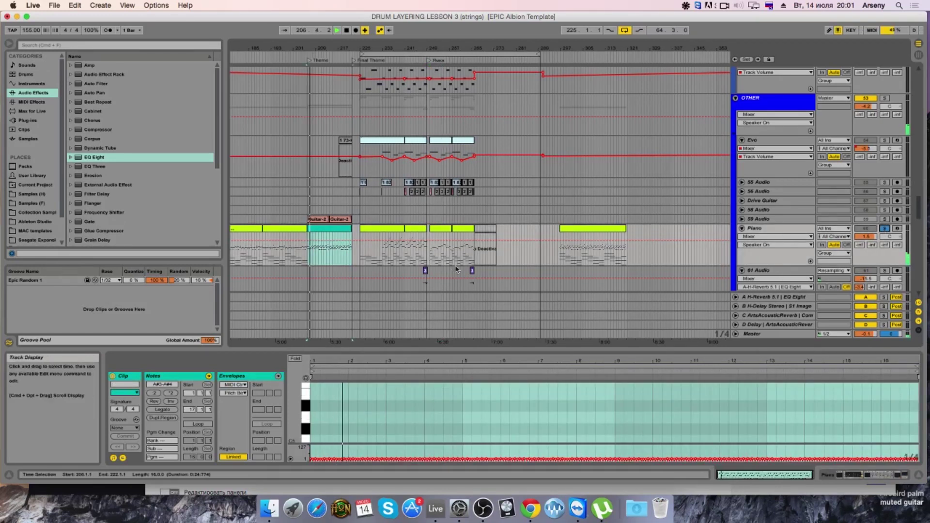
pyautogui.scroll(-1, 416, 233)
pyautogui.scroll(-10, 417, 233)
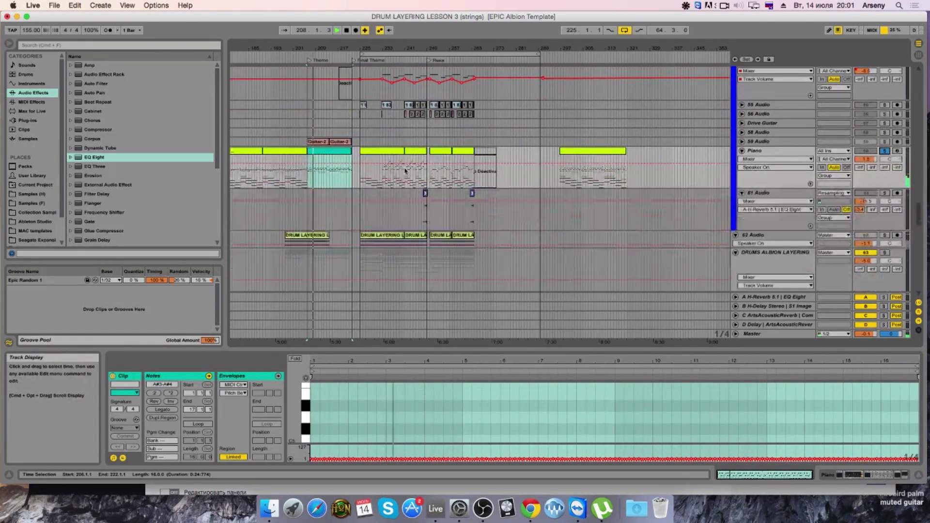
# Step: Inspect the metal percussion clip in the Theme section and the remaining tracks below it
pyautogui.scroll(-5, 392, 169)
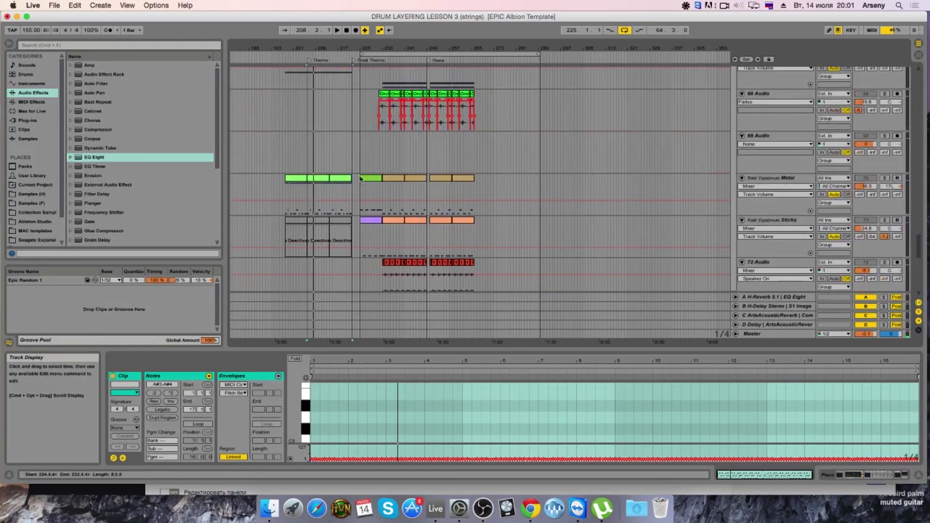
pyautogui.click(320, 177)
pyautogui.scroll(-8, 690, 177)
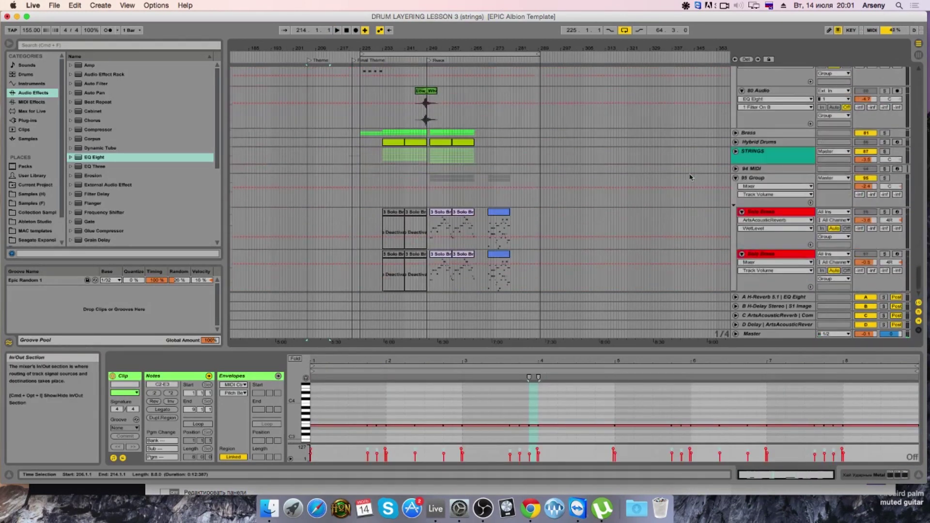
pyautogui.moveTo(691, 48); pyautogui.dragTo(481, 88)
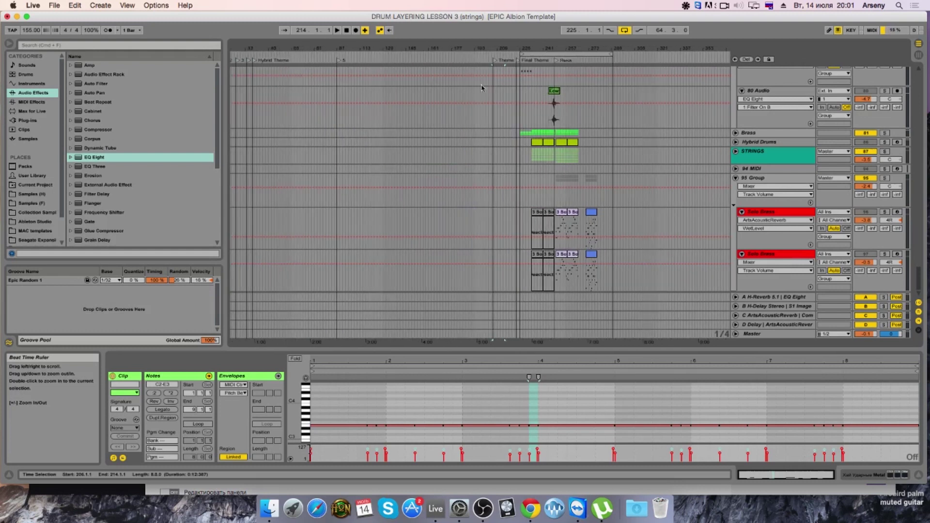
# Step: Audition the Arp Pulse Synth clips in the Hybrid Theme section and from bar 174 to bar 206 in solo
pyautogui.scroll(-5, 393, 138)
pyautogui.click(312, 164)
pyautogui.press('space')
pyautogui.click(884, 158)
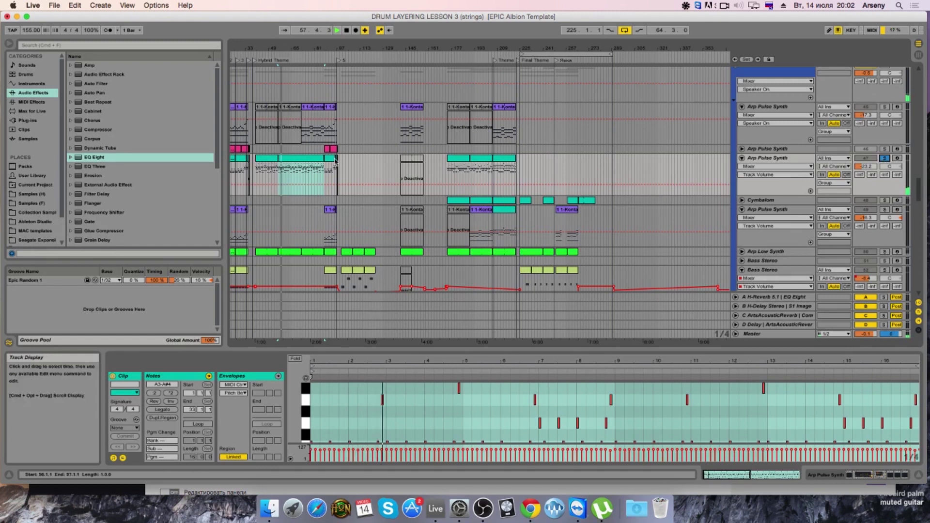
pyautogui.click(459, 168)
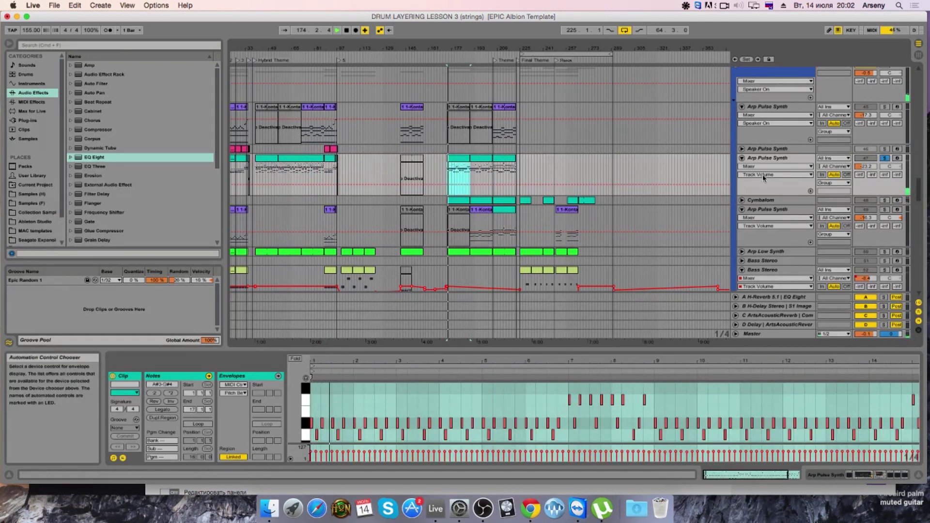
pyautogui.click(474, 162)
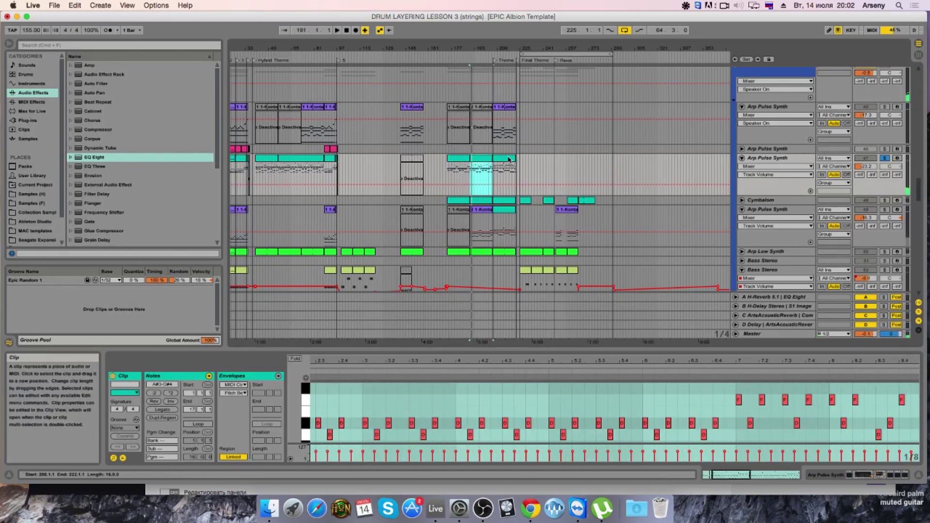
pyautogui.press('Right')
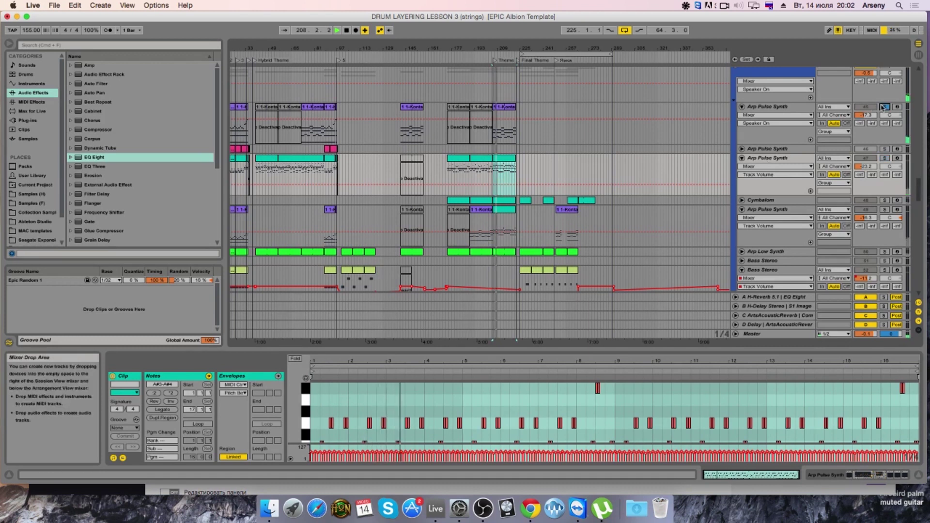
# Step: Place the upper Arp Pulse Synth track's Theme clip on the same track near bar 250
pyautogui.moveTo(519, 342); pyautogui.dragTo(419, 342)
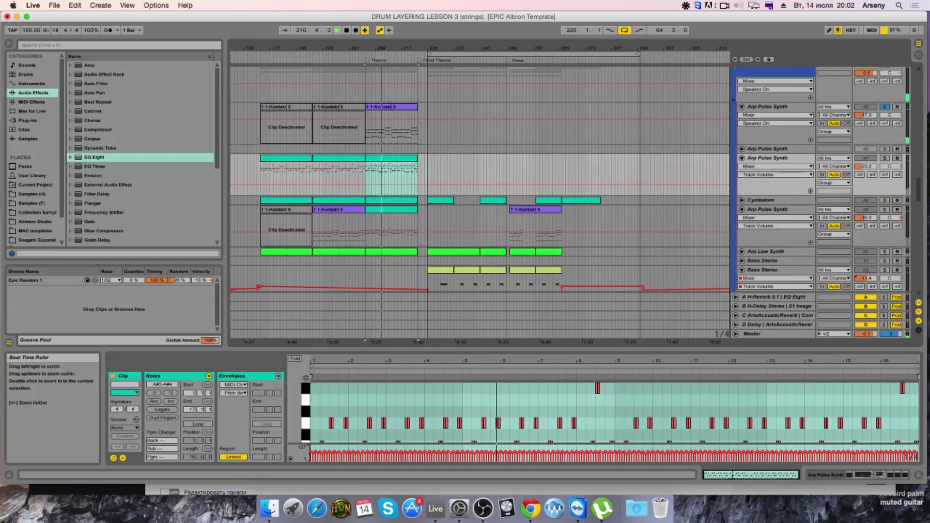
pyautogui.click(398, 107)
pyautogui.moveTo(394, 109); pyautogui.dragTo(532, 128)
pyautogui.moveTo(547, 47)
pyautogui.mouseDown()
pyautogui.moveTo(548, 68)
pyautogui.moveTo(548, 45)
pyautogui.mouseUp()
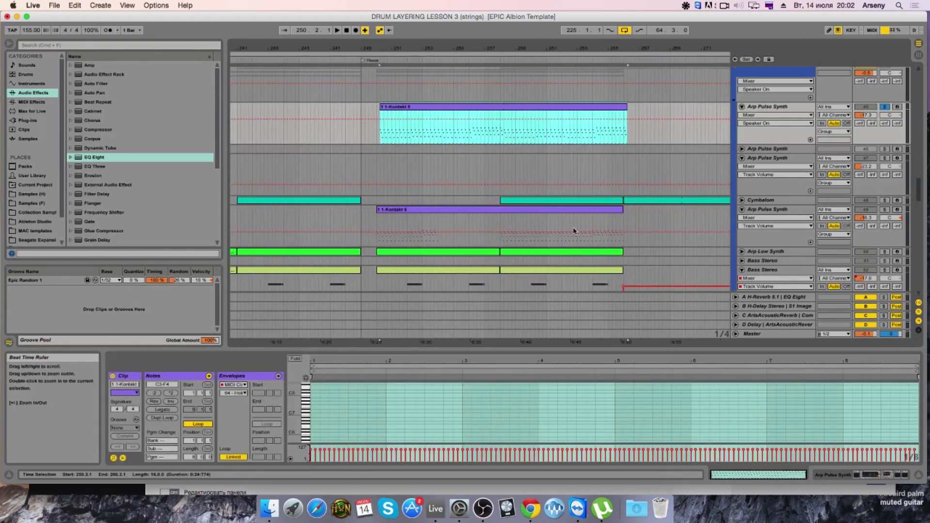
# Step: Delete the lower Arp Pulse Synth track's clip at bar 250 and align the upper track's clip to start at 250.1.1
pyautogui.click(573, 210)
pyautogui.press('Delete')
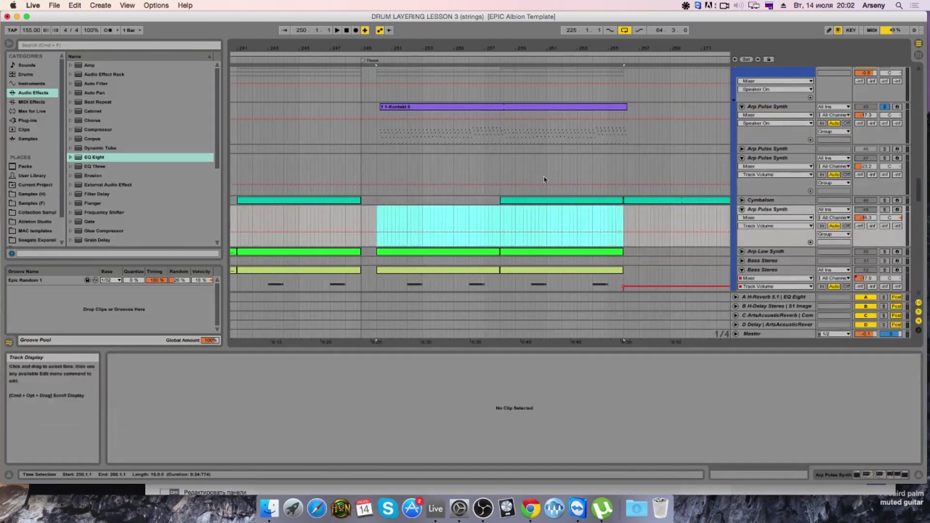
pyautogui.click(503, 119)
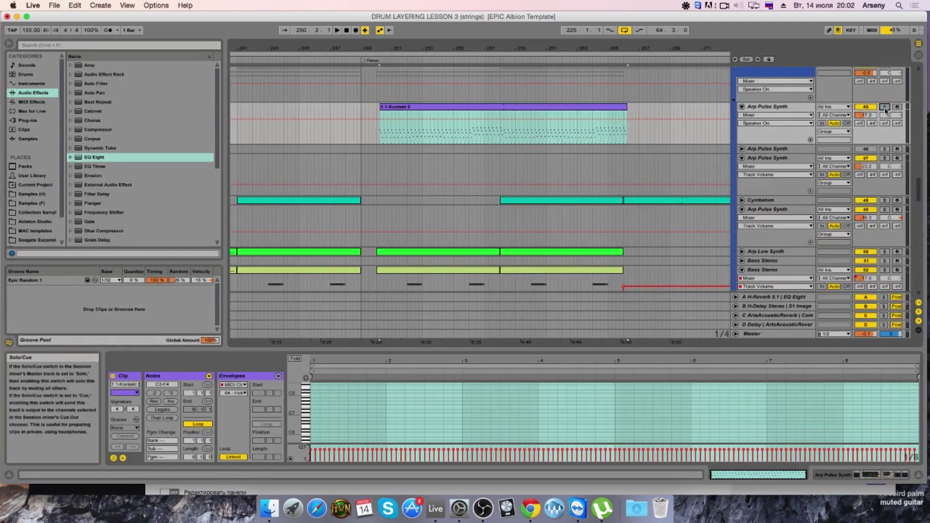
pyautogui.moveTo(418, 107); pyautogui.dragTo(416, 109)
# Step: Audition the upper Arp Pulse Synth clip from bar 250, both in the full mix and in solo
pyautogui.press('space')
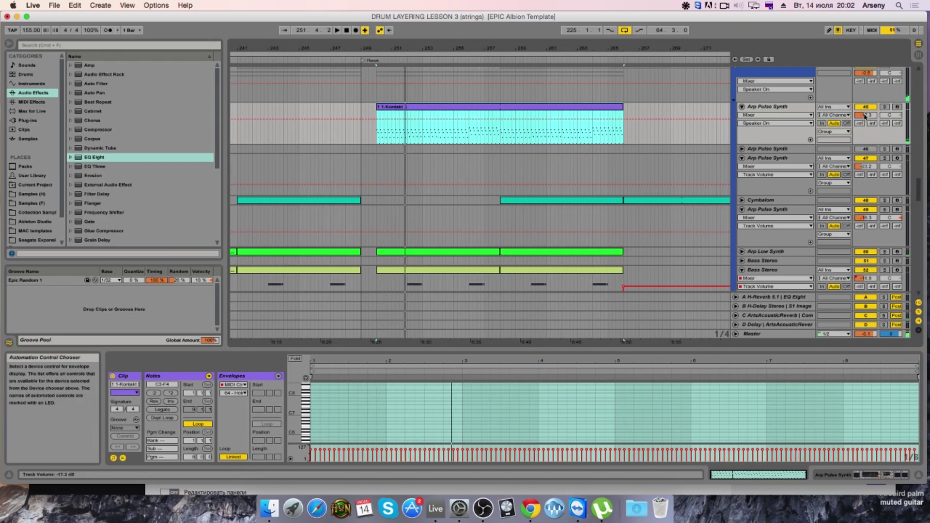
pyautogui.click(884, 107)
pyautogui.press('space')
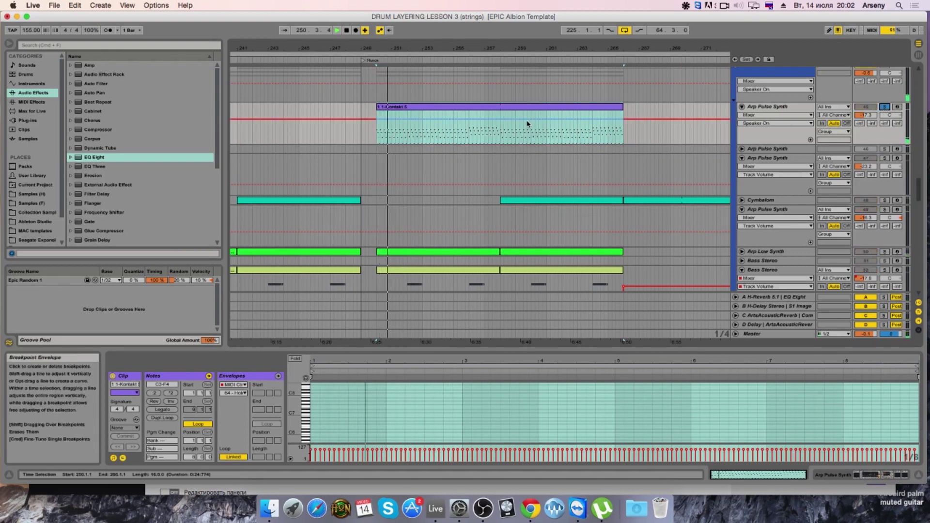
pyautogui.scroll(-5, 494, 119)
pyautogui.press('space')
pyautogui.scroll(2, 494, 119)
pyautogui.scroll(5, 424, 103)
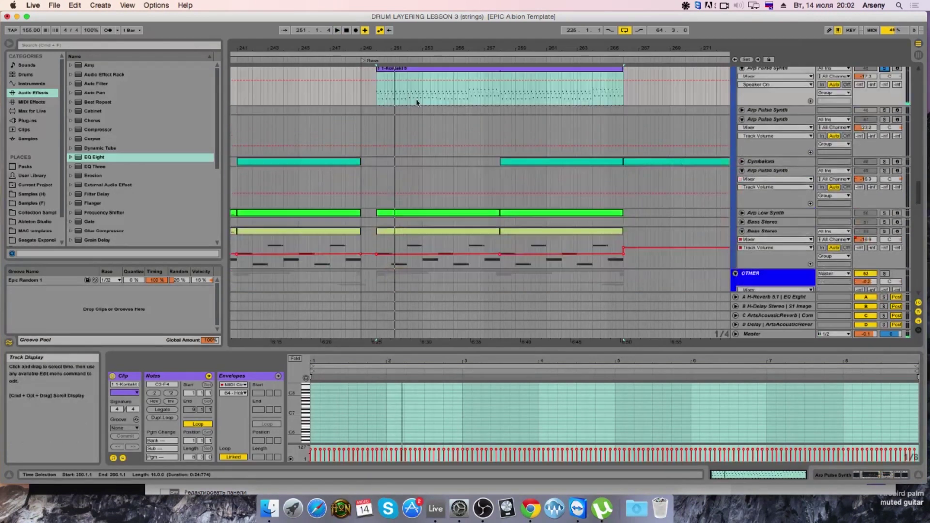
# Step: Delete all notes in bars 2, 4, 6 and 8 of the upper Arp Pulse Synth clip at bar 250
pyautogui.moveTo(483, 348); pyautogui.dragTo(484, 148)
pyautogui.click(477, 374)
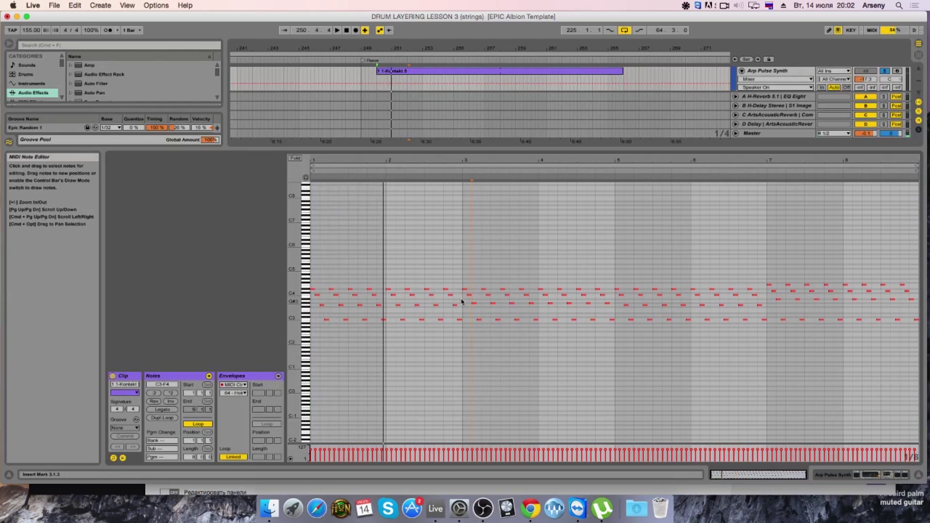
pyautogui.moveTo(455, 282); pyautogui.dragTo(396, 342)
pyautogui.press('Delete')
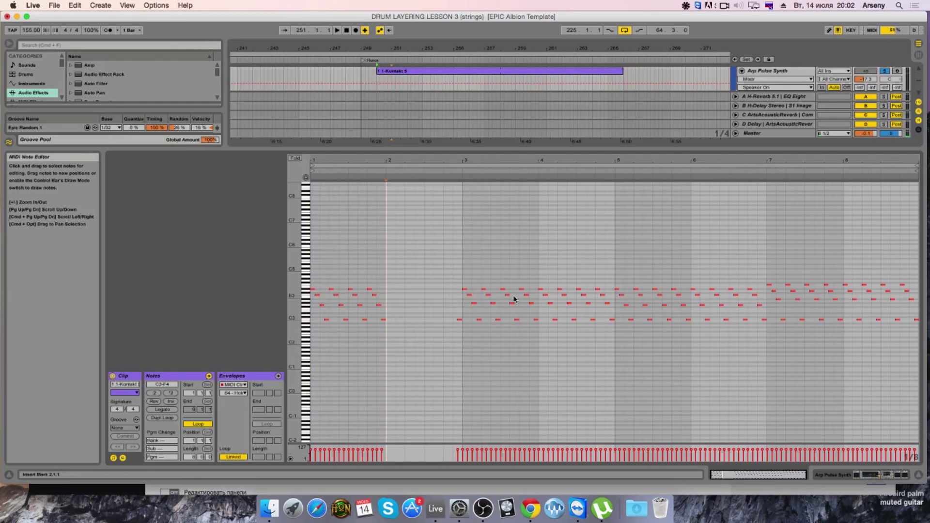
pyautogui.doubleClick(458, 319)
pyautogui.moveTo(540, 282); pyautogui.dragTo(597, 345)
pyautogui.press('Delete')
pyautogui.moveTo(694, 283); pyautogui.dragTo(740, 337)
pyautogui.press('Delete')
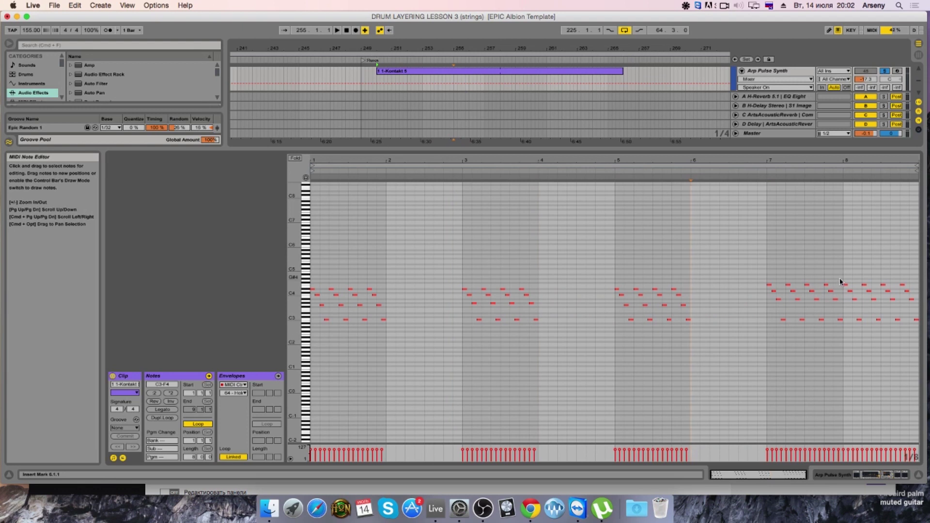
pyautogui.moveTo(880, 295); pyautogui.dragTo(918, 335)
pyautogui.press('Delete')
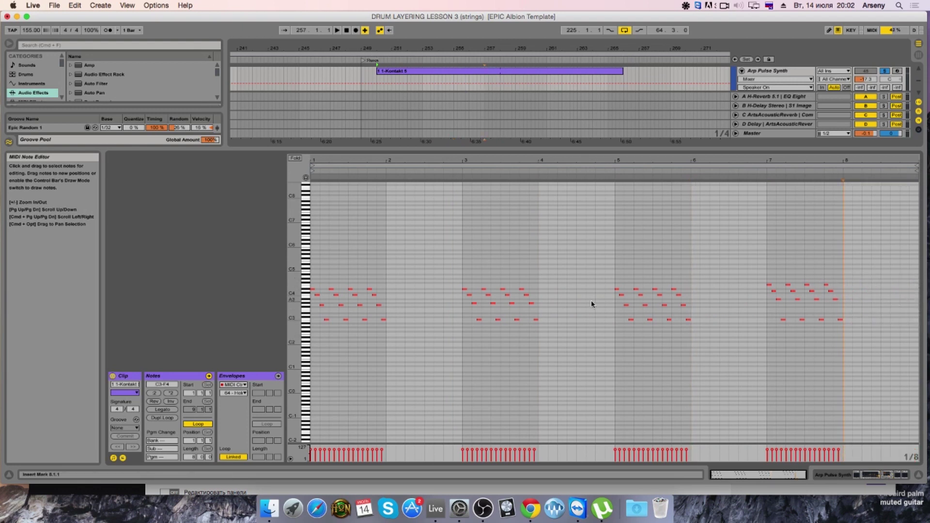
# Step: Move the clip's bar 3 notes one bar earlier and its bar 5 notes two bars earlier
pyautogui.moveTo(563, 273); pyautogui.dragTo(471, 349)
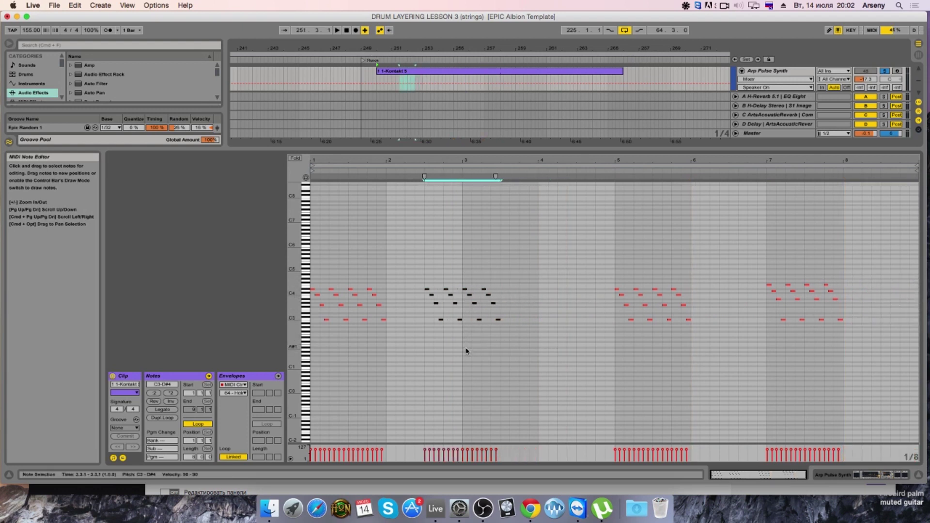
pyautogui.moveTo(698, 272); pyautogui.dragTo(618, 332)
pyautogui.press('Left')
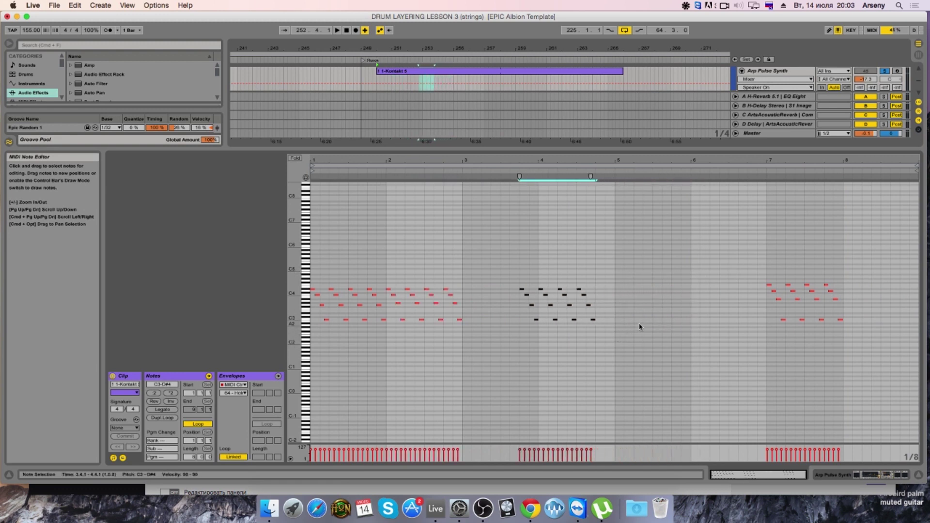
# Step: Shift the bar 7 notes of the upper Arp Pulse Synth clip three bars earlier to fill bar 4
pyautogui.moveTo(852, 281); pyautogui.dragTo(768, 339)
pyautogui.press('Left')
pyautogui.press('Left')
pyautogui.press('Left')
pyautogui.press('Left')
pyautogui.press('Left')
pyautogui.press('Left')
pyautogui.press('Left')
pyautogui.press('Left')
pyautogui.press('Left')
pyautogui.press('Left')
pyautogui.press('Left')
pyautogui.press('Left')
pyautogui.press('Left')
pyautogui.press('Left')
pyautogui.press('Left')
pyautogui.press('Left')
pyautogui.press('Left')
pyautogui.press('Left')
pyautogui.press('Left')
pyautogui.press('Left')
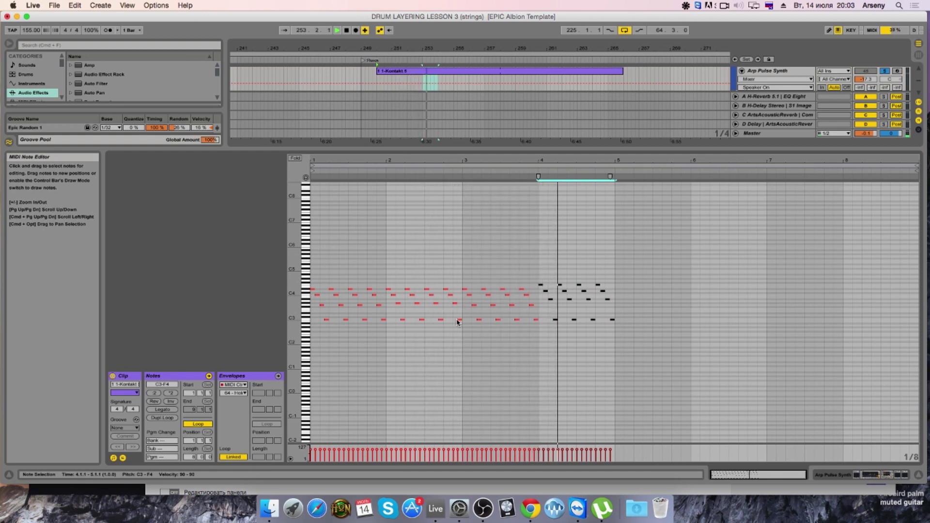
# Step: Audition the condensed note pattern and delete the upper Arp Pulse Synth clip at bar 250
pyautogui.press('space')
pyautogui.click(821, 116)
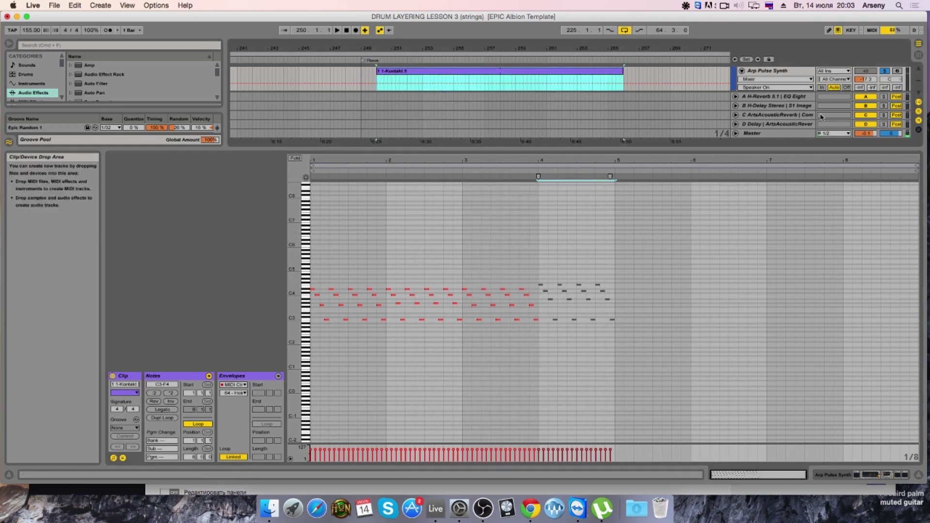
pyautogui.press('Delete')
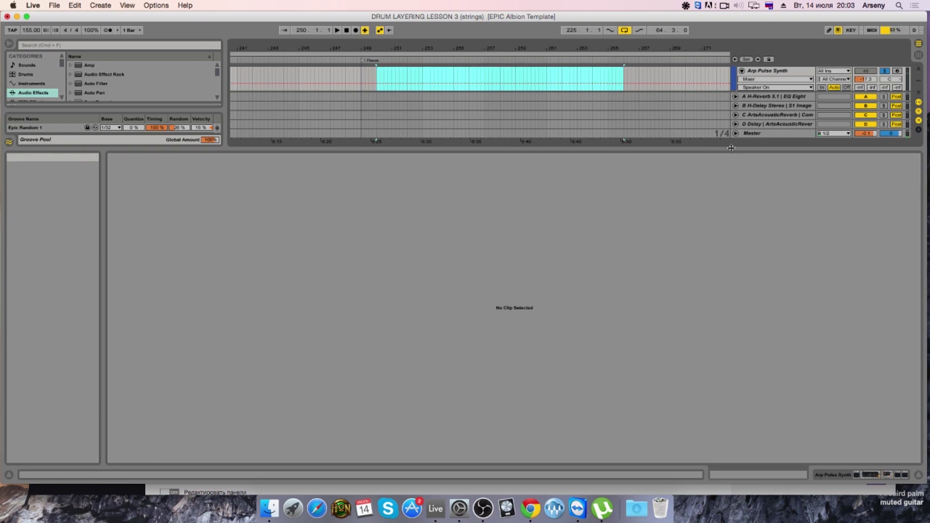
pyautogui.moveTo(731, 148); pyautogui.dragTo(630, 320)
pyautogui.scroll(-3, 479, 194)
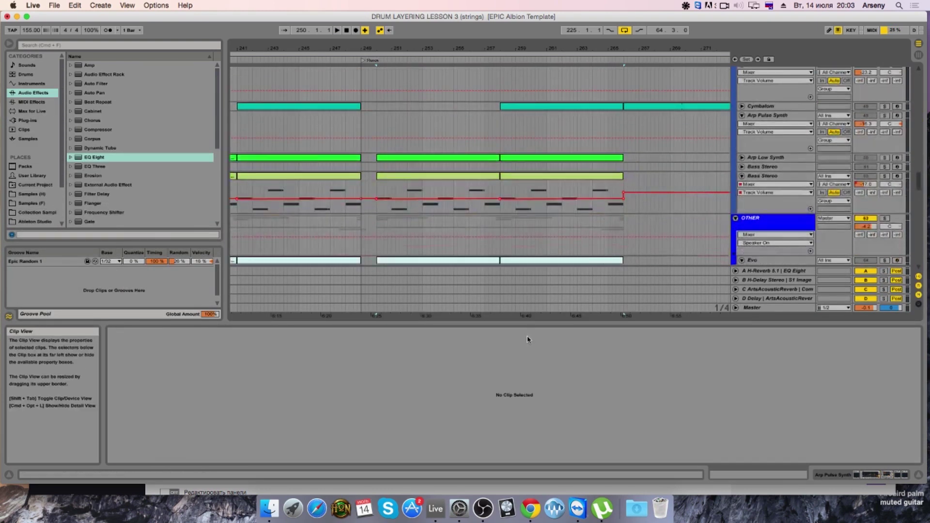
pyautogui.moveTo(531, 323); pyautogui.dragTo(550, 410)
pyautogui.scroll(3, 557, 246)
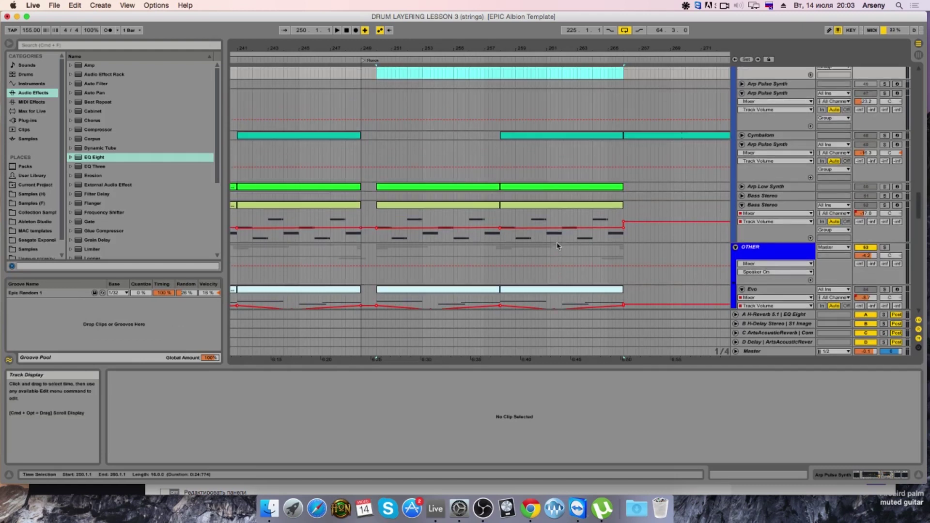
# Step: Solo Arp Low Synth briefly, restore the full mix and play the arrangement from bar 250
pyautogui.click(737, 188)
pyautogui.click(742, 186)
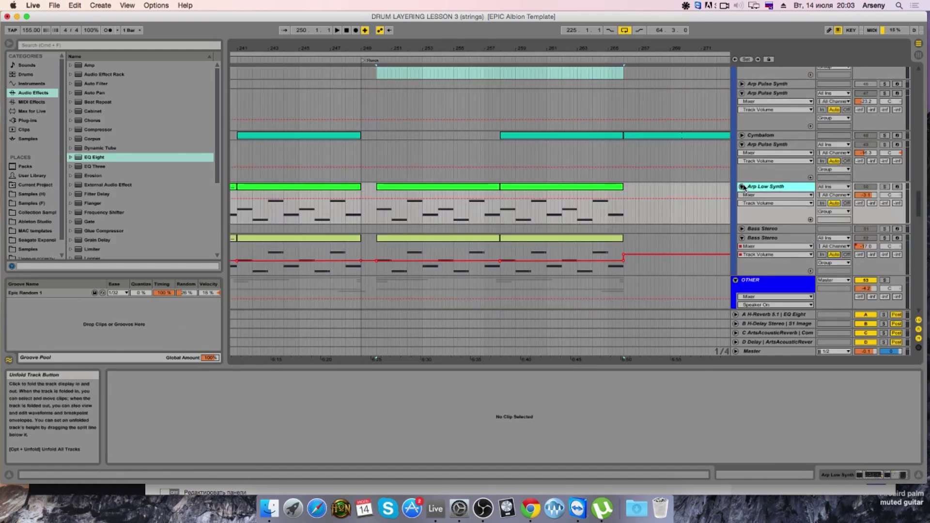
pyautogui.click(742, 186)
pyautogui.click(884, 187)
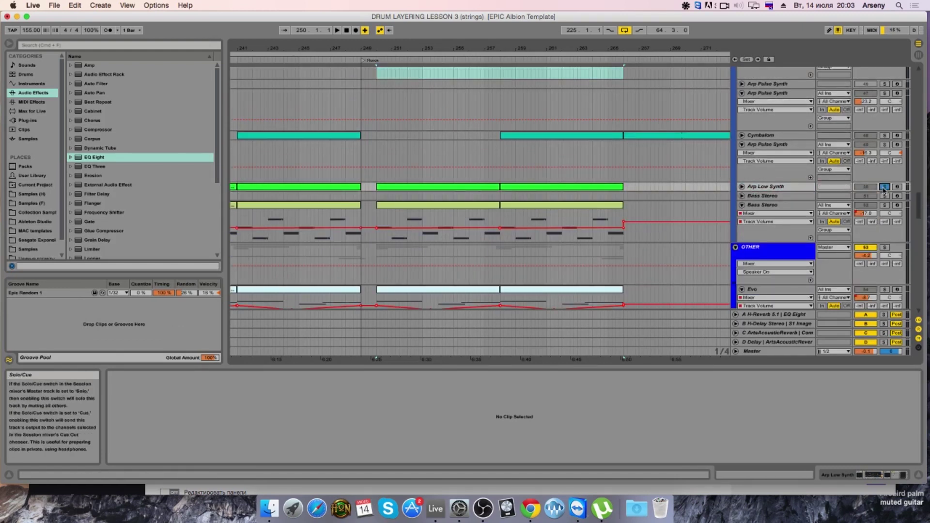
pyautogui.press('space')
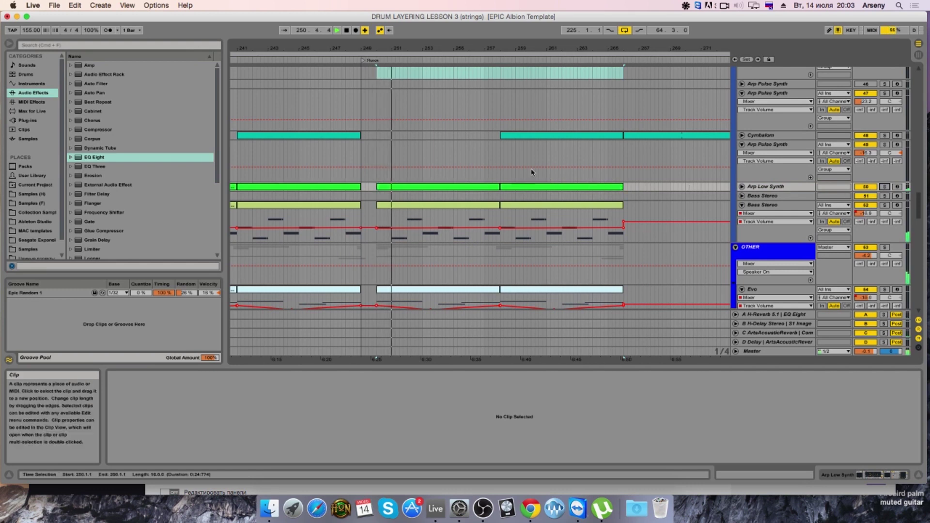
# Step: Delete the Cymbalom clip at bar 258 and the one following it at bar 266
pyautogui.click(741, 136)
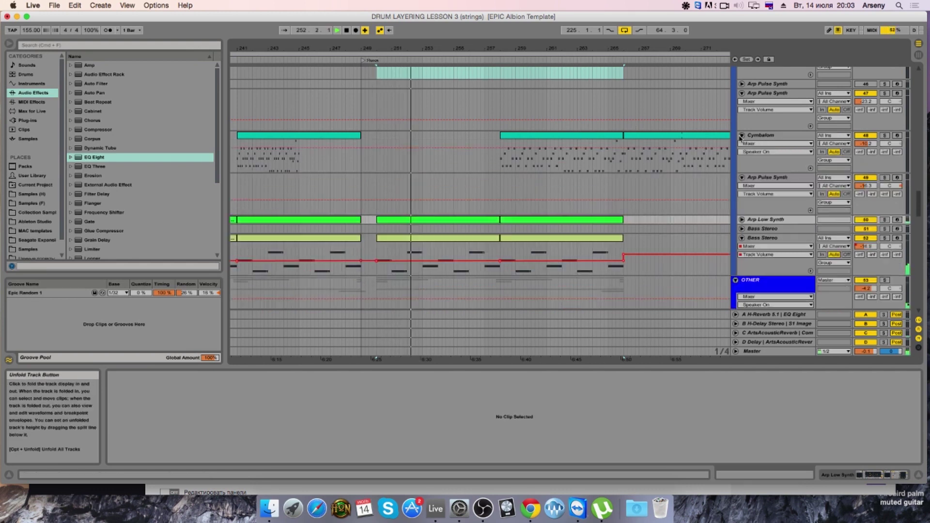
pyautogui.click(659, 136)
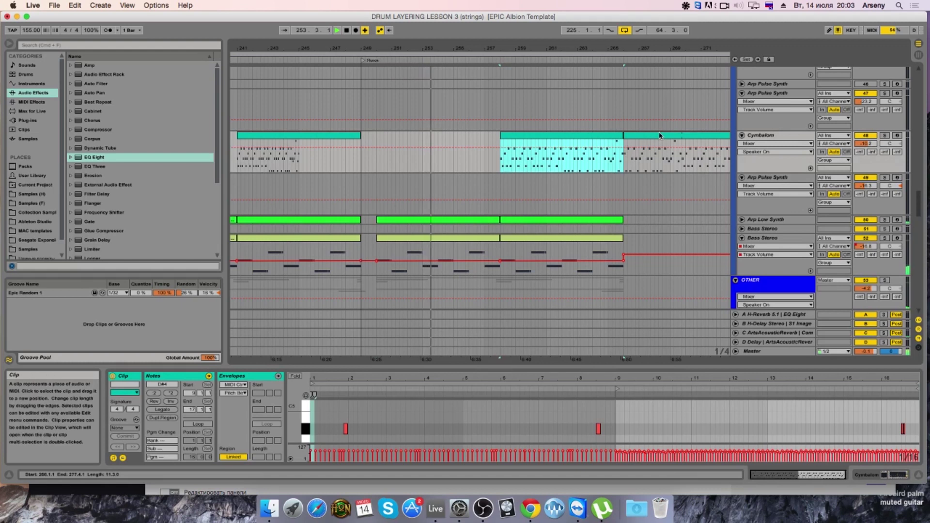
pyautogui.click(741, 136)
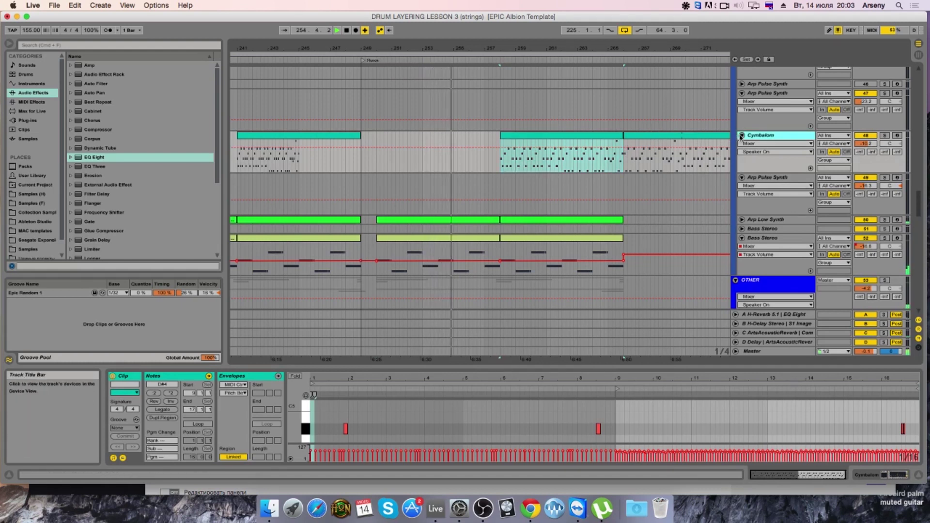
pyautogui.click(741, 136)
pyautogui.click(562, 136)
pyautogui.press('Delete')
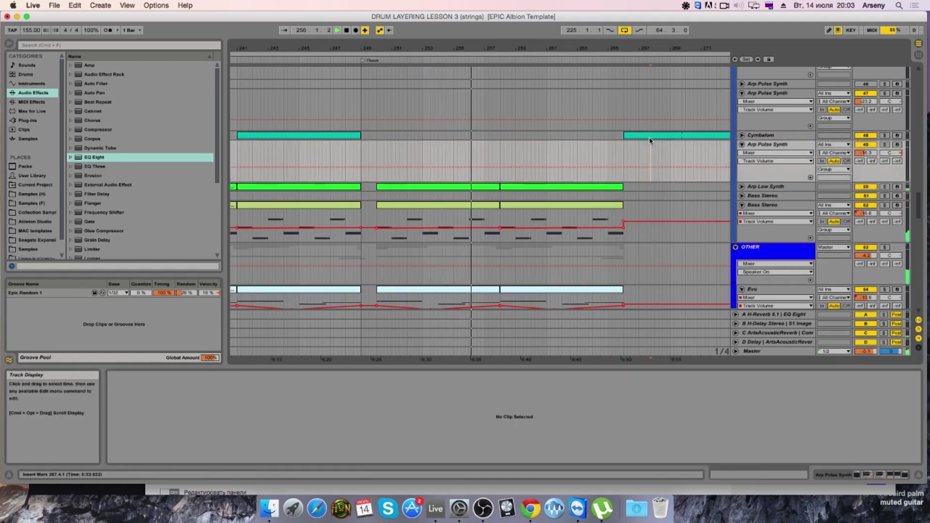
pyautogui.click(649, 138)
# Step: Limit the loop to eight bars from bar 258 and duplicate that section across all tracks twice, filling up to bar 282
pyautogui.moveTo(543, 64); pyautogui.dragTo(445, 74)
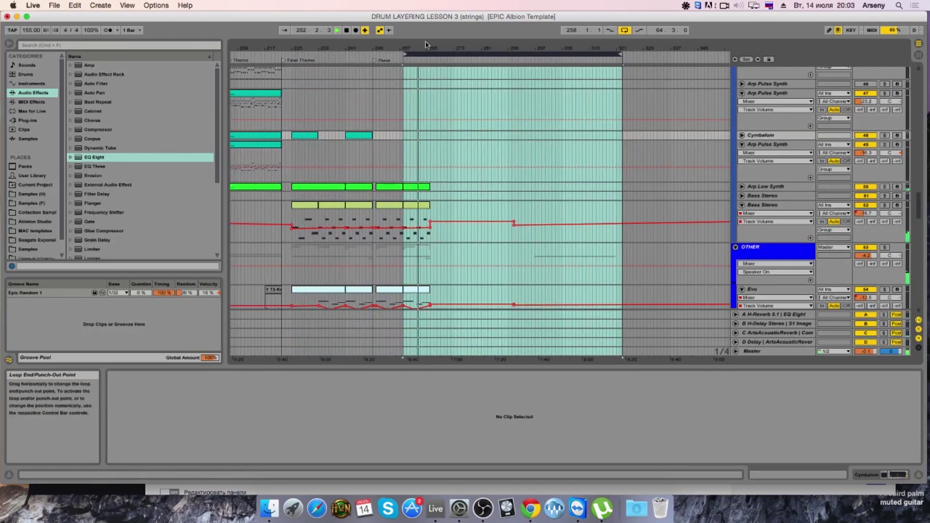
pyautogui.click(573, 59)
pyautogui.moveTo(624, 58)
pyautogui.mouseDown()
pyautogui.moveTo(622, 65)
pyautogui.moveTo(464, 77)
pyautogui.moveTo(439, 75)
pyautogui.moveTo(428, 56)
pyautogui.moveTo(550, 57)
pyautogui.mouseUp()
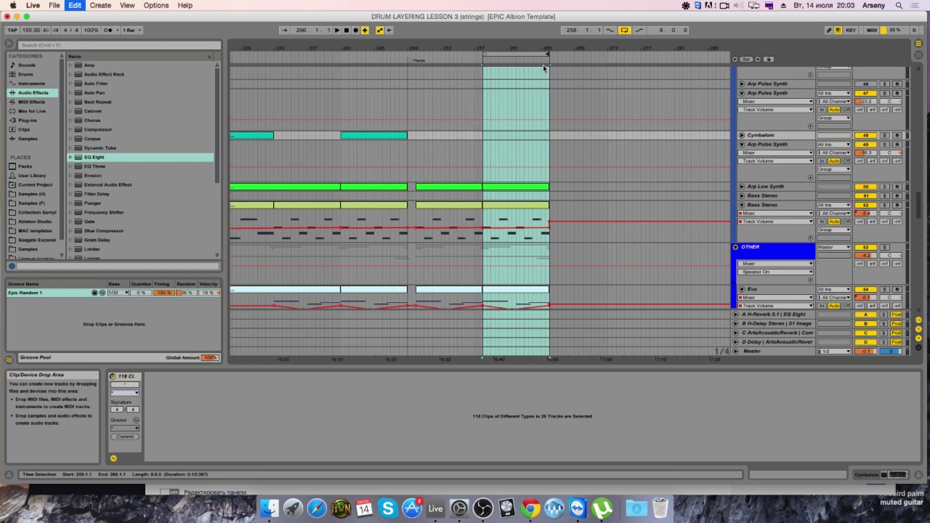
pyautogui.press('super+d')
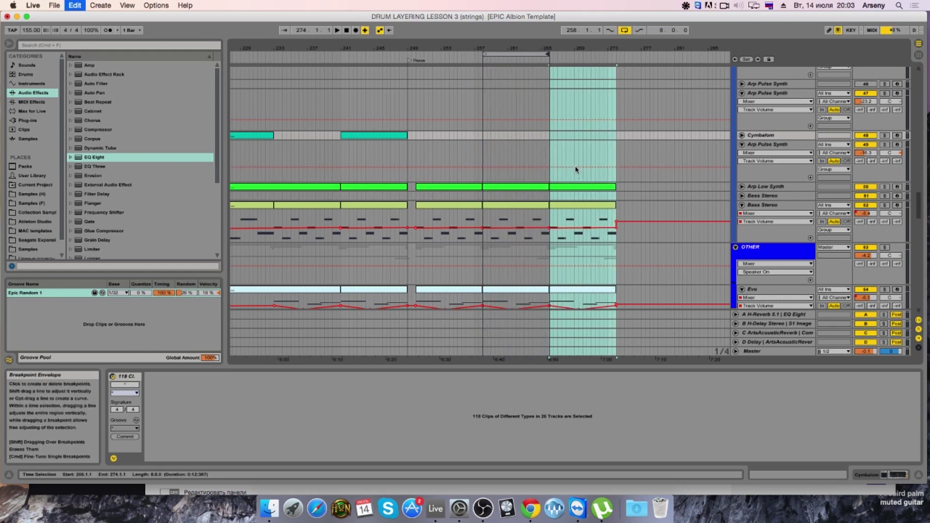
pyautogui.press('super+d')
# Step: Set the loop to 32 bars starting at bar 250, and check the Twitch chat in Chrome before playing it
pyautogui.scroll(-3, 533, 145)
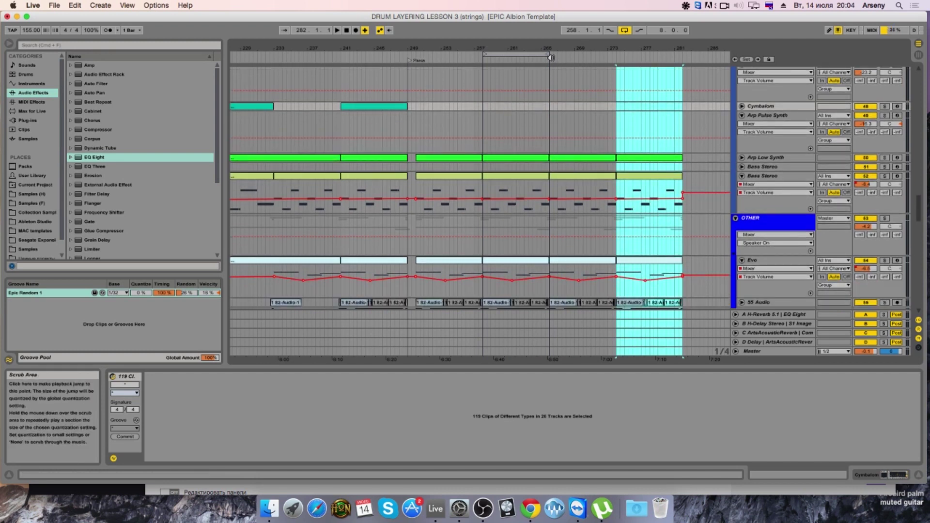
pyautogui.moveTo(483, 53); pyautogui.dragTo(681, 81)
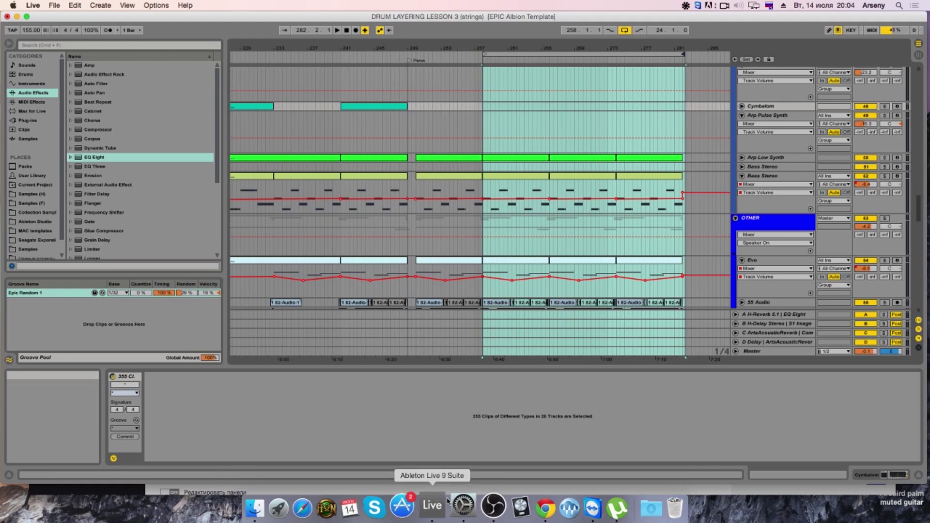
pyautogui.click(531, 508)
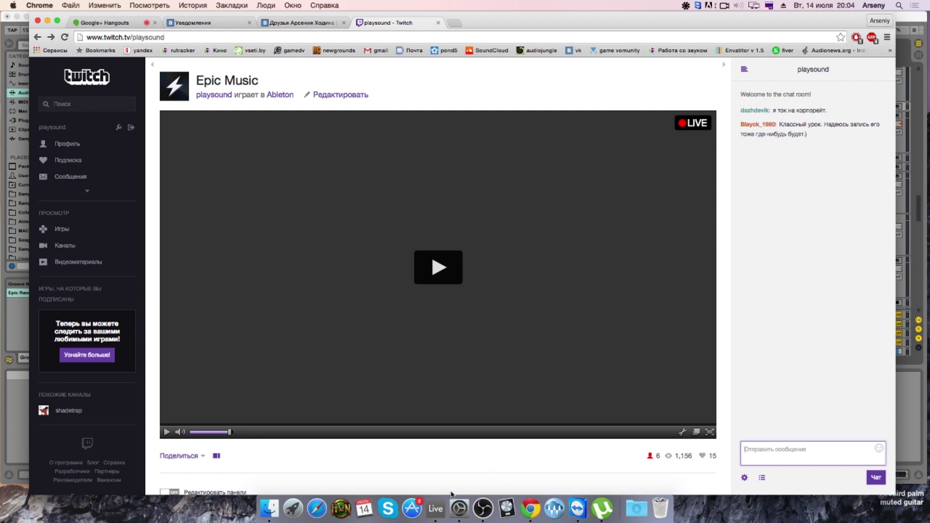
pyautogui.click(435, 509)
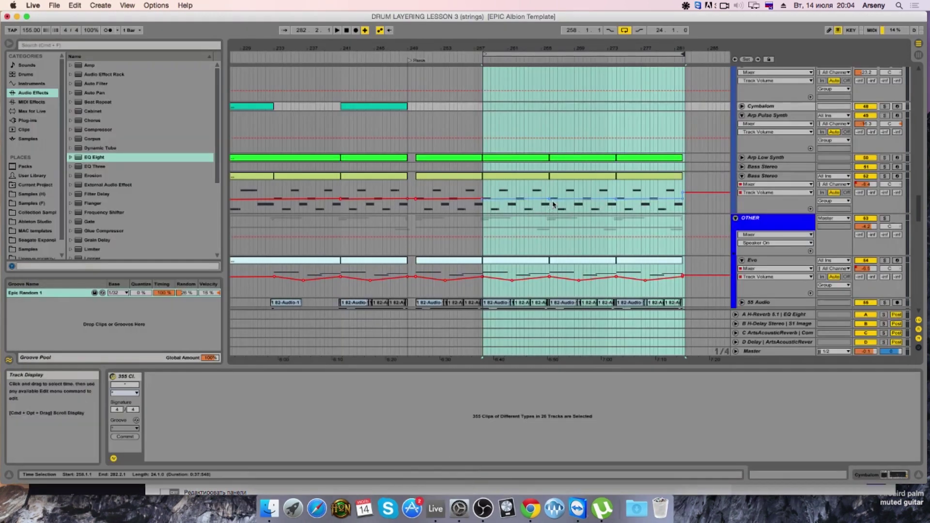
pyautogui.moveTo(483, 54); pyautogui.dragTo(417, 54)
pyautogui.press('space')
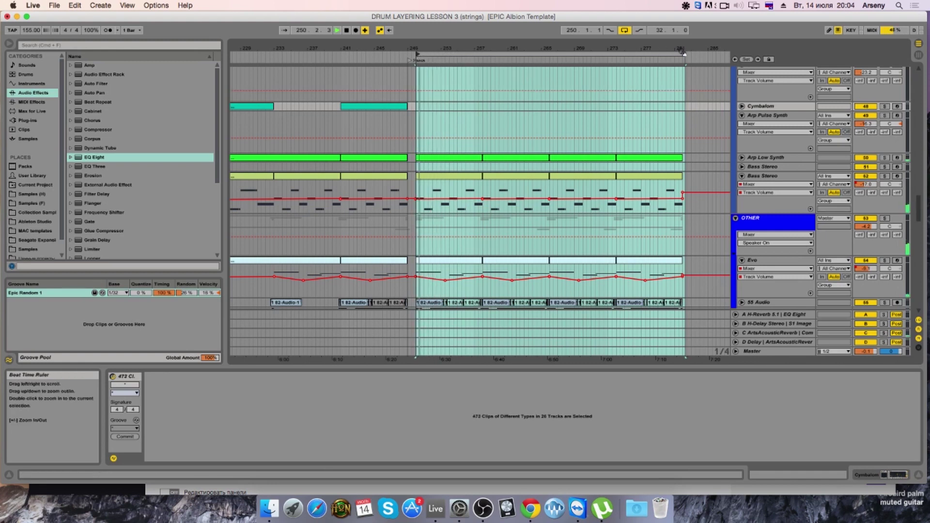
pyautogui.moveTo(685, 53); pyautogui.dragTo(680, 52)
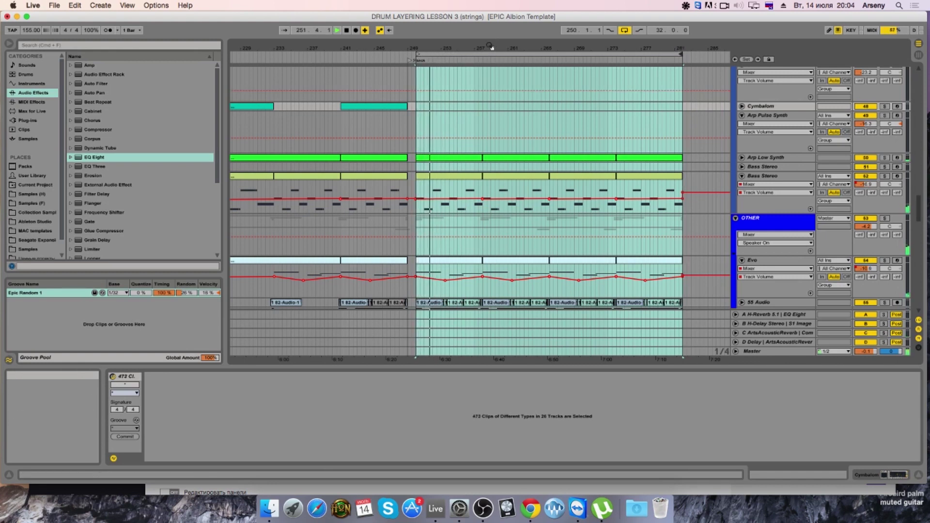
# Step: Extend the loop start back to 224.4.1 at the Final Theme and audition the beginning of the loop
pyautogui.hscroll(-10, 624, 56)
pyautogui.moveTo(585, 54)
pyautogui.mouseDown()
pyautogui.moveTo(391, 58)
pyautogui.moveTo(396, 83)
pyautogui.moveTo(389, 83)
pyautogui.mouseUp()
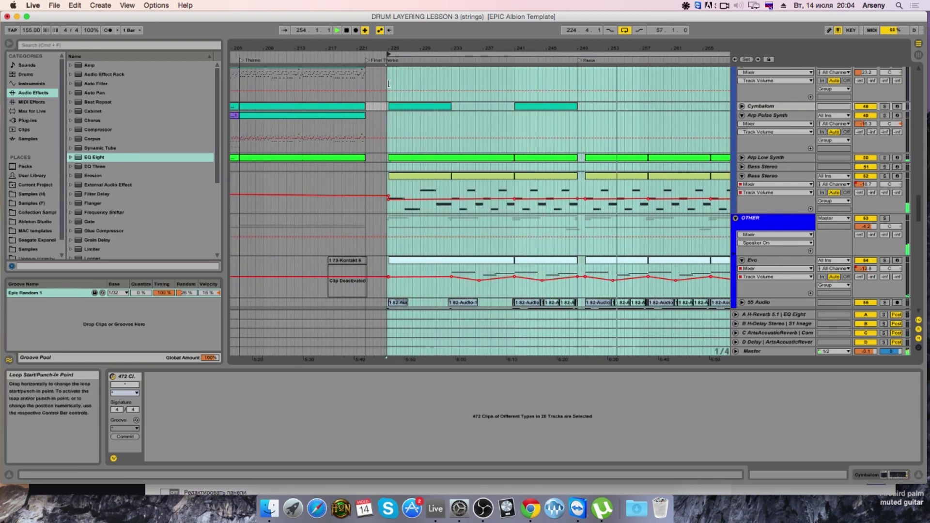
pyautogui.click(400, 54)
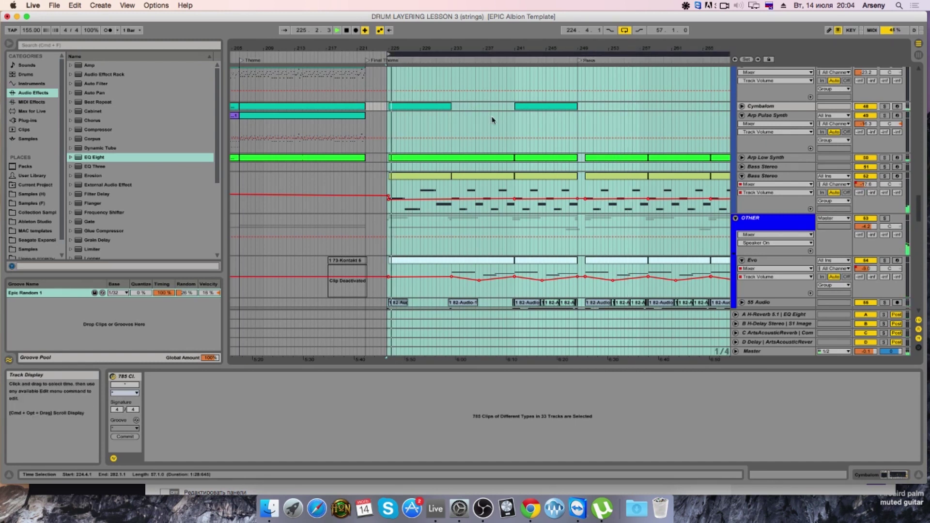
pyautogui.scroll(-3, 492, 120)
pyautogui.press('space')
# Step: Deactivate the Cymbalom clip at bar 225 and audition the lower Bass Stereo track soloed
pyautogui.click(436, 78)
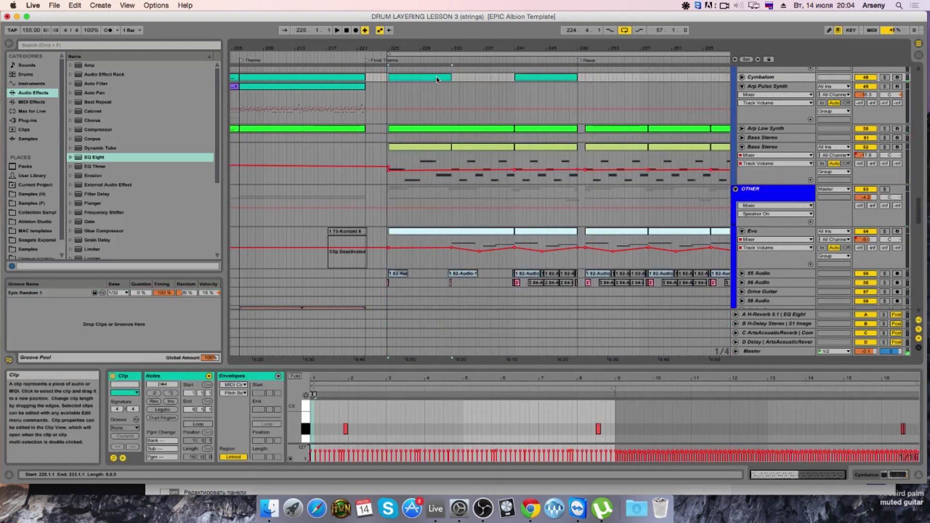
pyautogui.press('space')
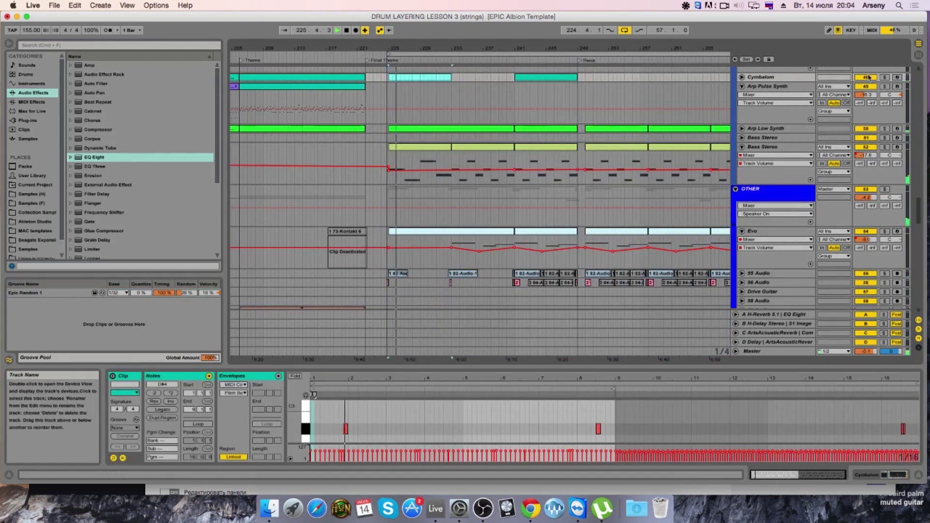
pyautogui.click(885, 147)
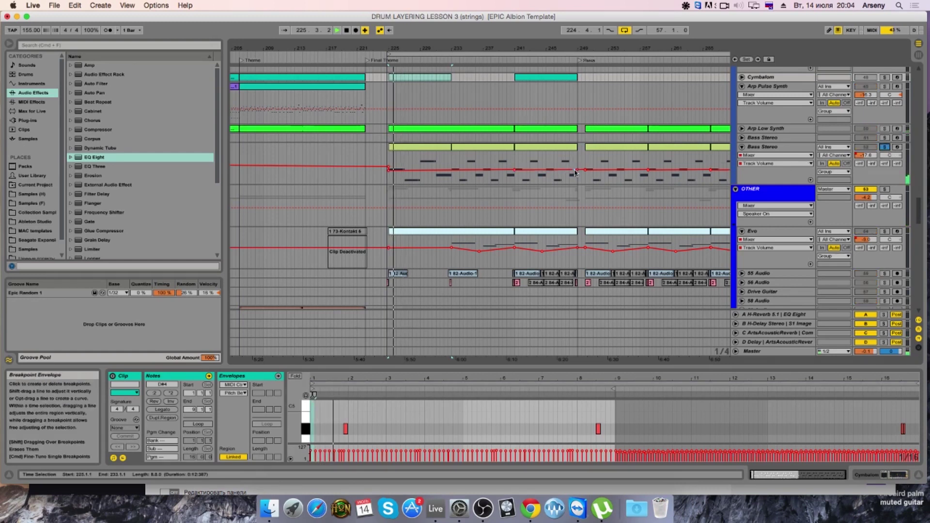
pyautogui.press('space')
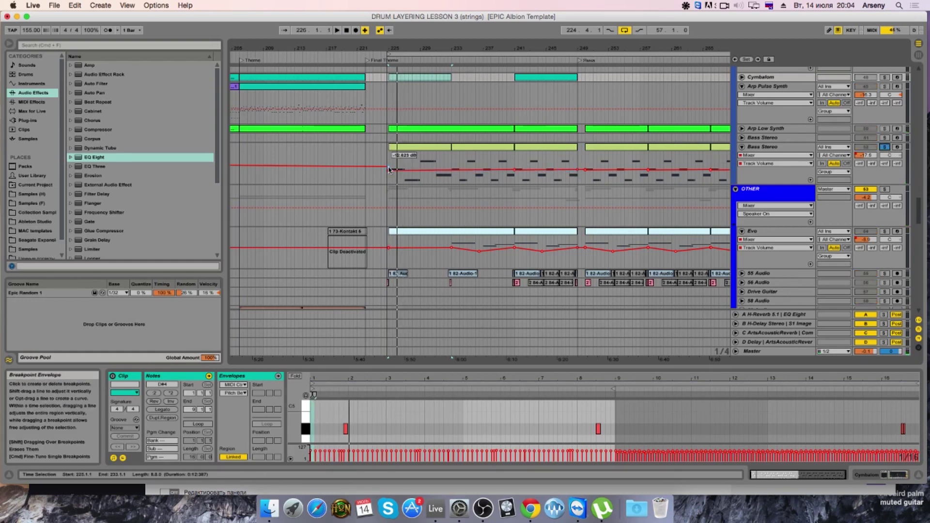
# Step: Audition Arp Low Synth alone and in the full mix from bar 225, and check the Twitch chat in Chrome
pyautogui.click(421, 133)
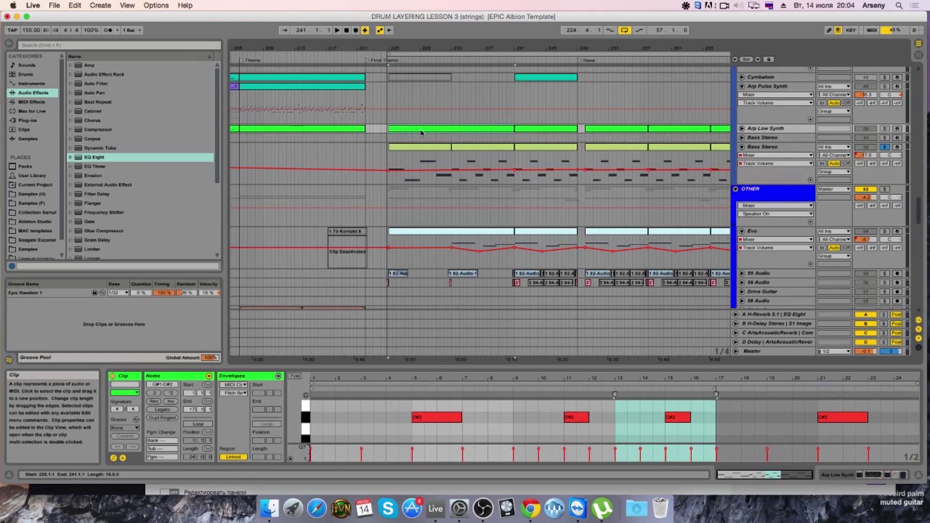
pyautogui.press('space')
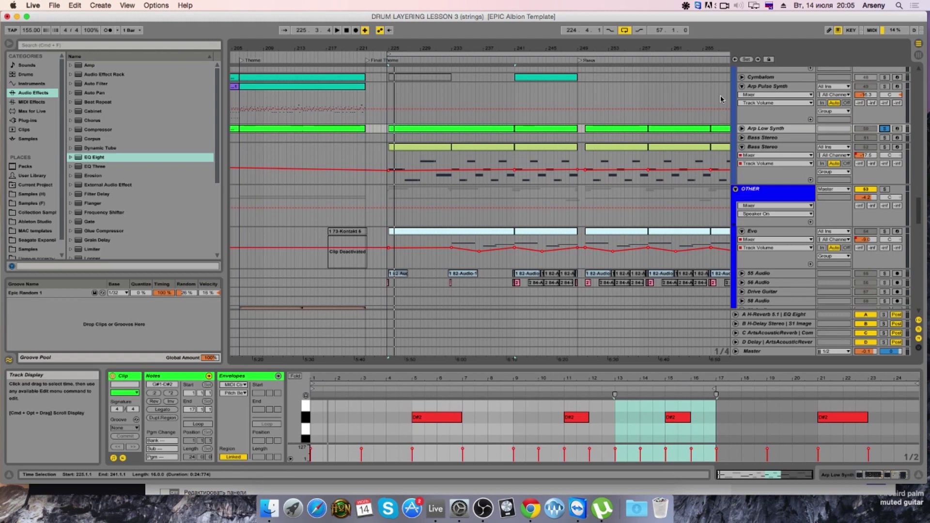
pyautogui.click(884, 129)
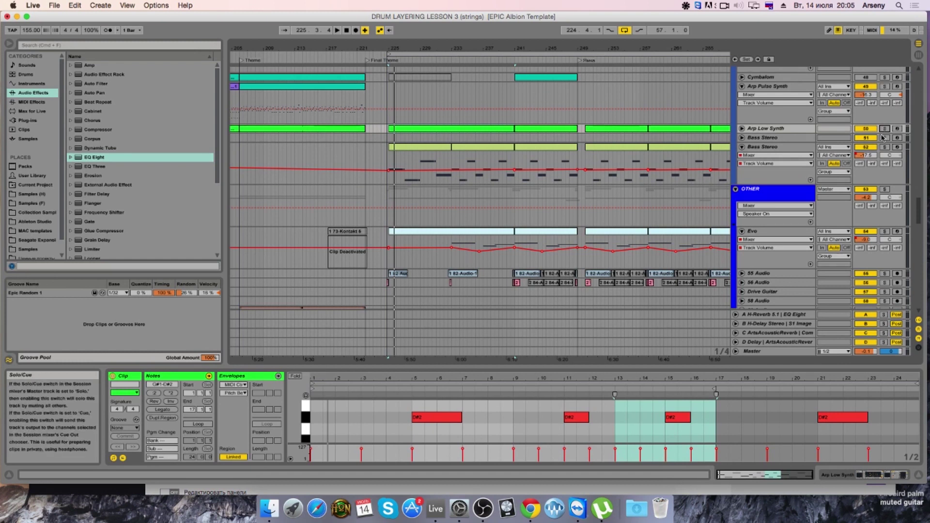
pyautogui.press('space')
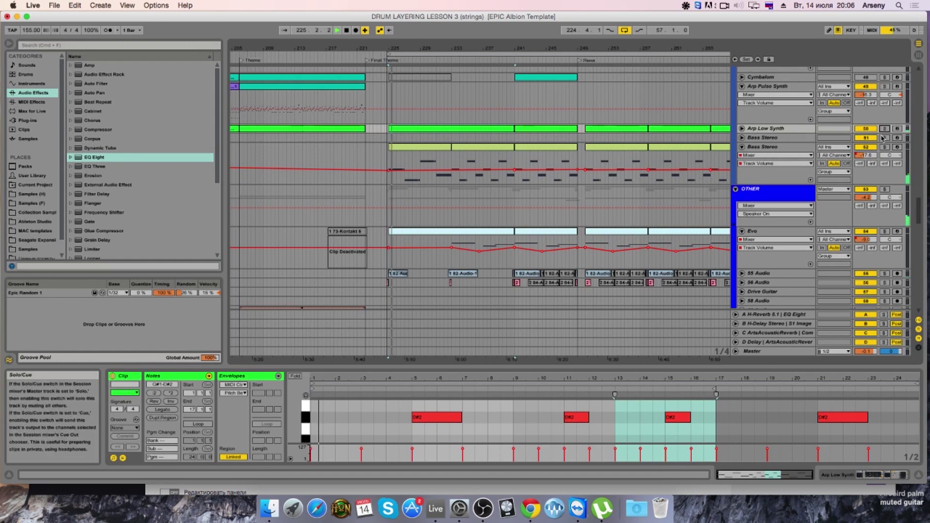
pyautogui.click(535, 508)
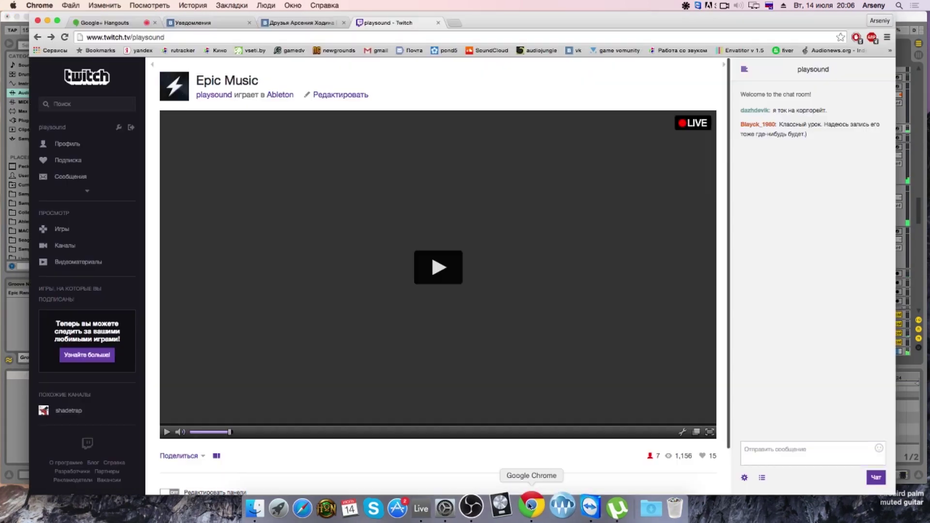
pyautogui.click(431, 507)
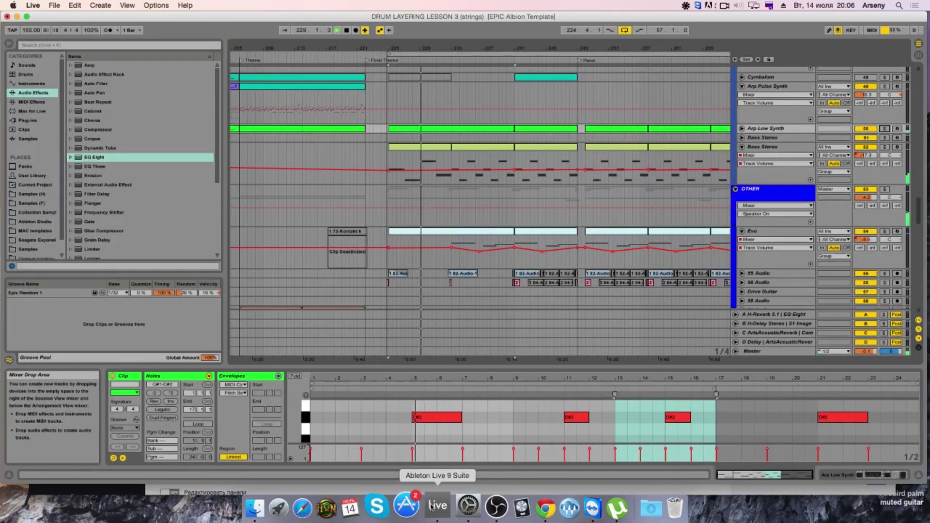
# Step: Show Arp Low Synth's volume automation and lower its level at bar 225 to -7.0 dB, creating a rise toward bar 241
pyautogui.click(742, 129)
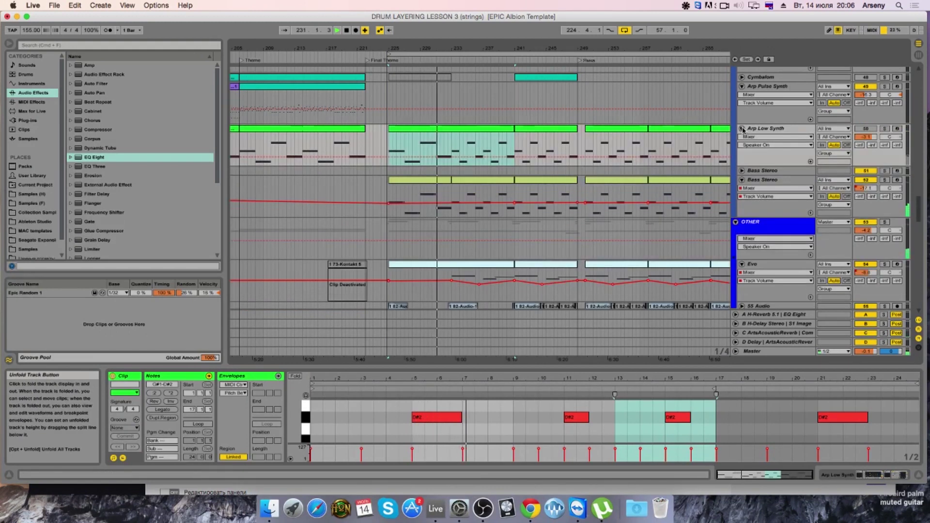
pyautogui.rightClick(865, 138)
pyautogui.click(814, 141)
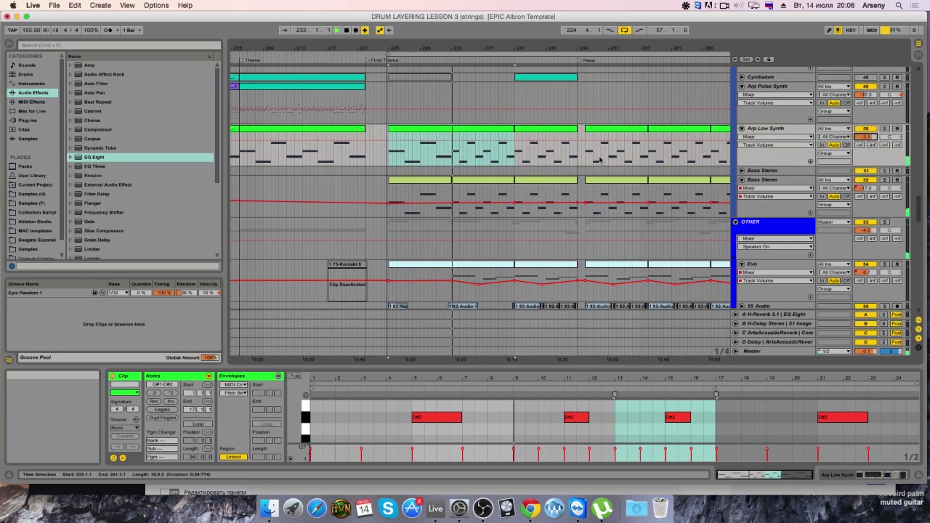
pyautogui.moveTo(514, 143); pyautogui.dragTo(390, 144)
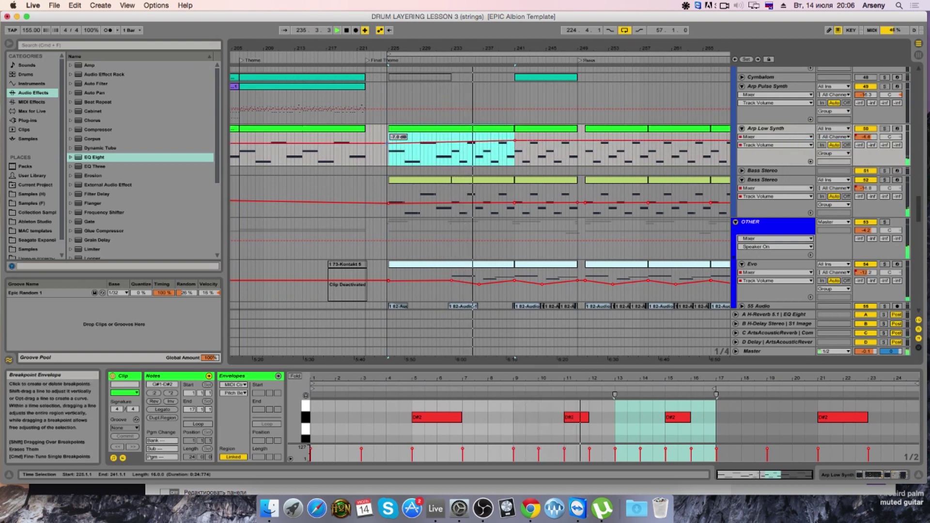
# Step: Examine the parts in the OTHER group and the drum tracks below it while the Final Theme plays
pyautogui.scroll(-3, 466, 159)
pyautogui.scroll(-10, 466, 160)
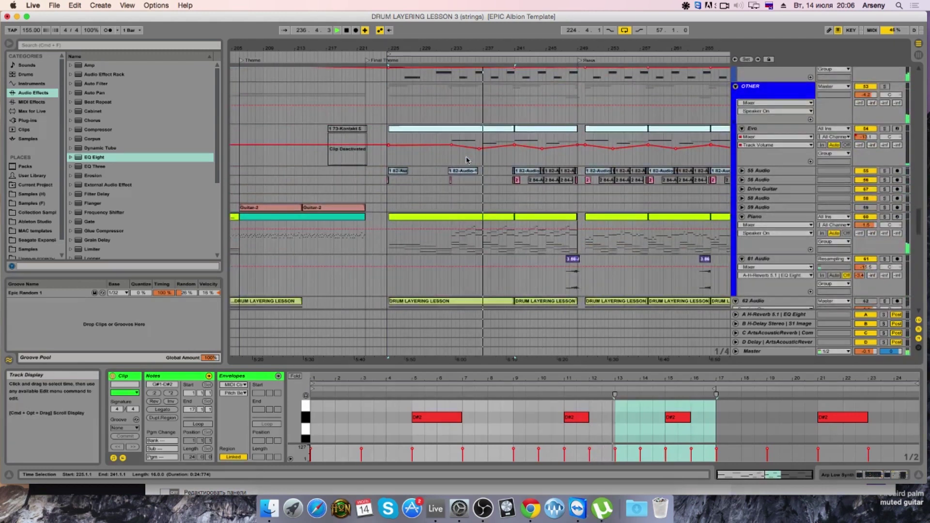
pyautogui.scroll(12, 466, 160)
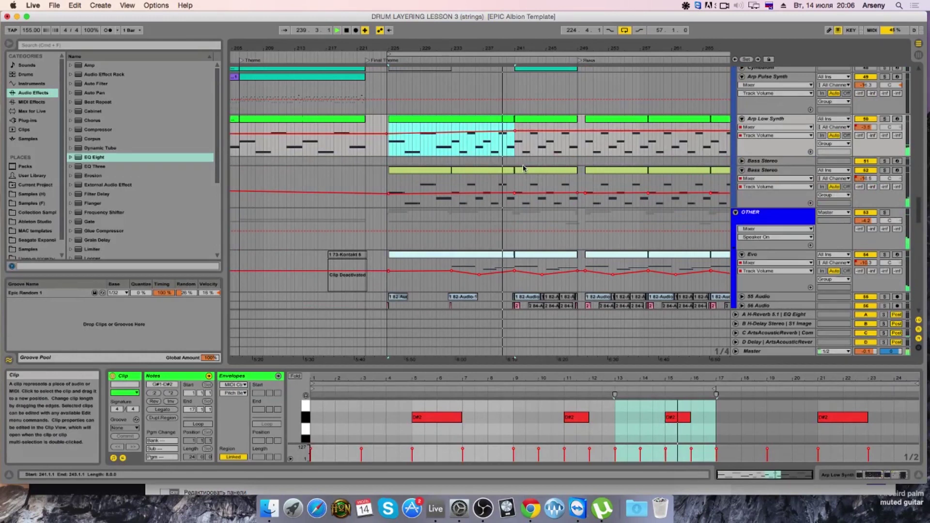
pyautogui.scroll(-2, 555, 201)
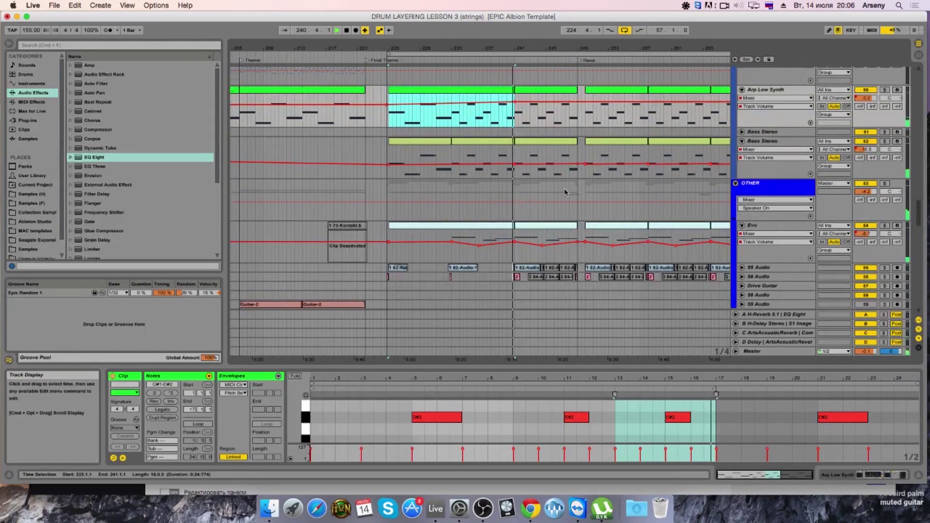
pyautogui.scroll(6, 562, 196)
pyautogui.scroll(4, 565, 192)
pyautogui.scroll(-8, 564, 193)
pyautogui.scroll(-10, 565, 192)
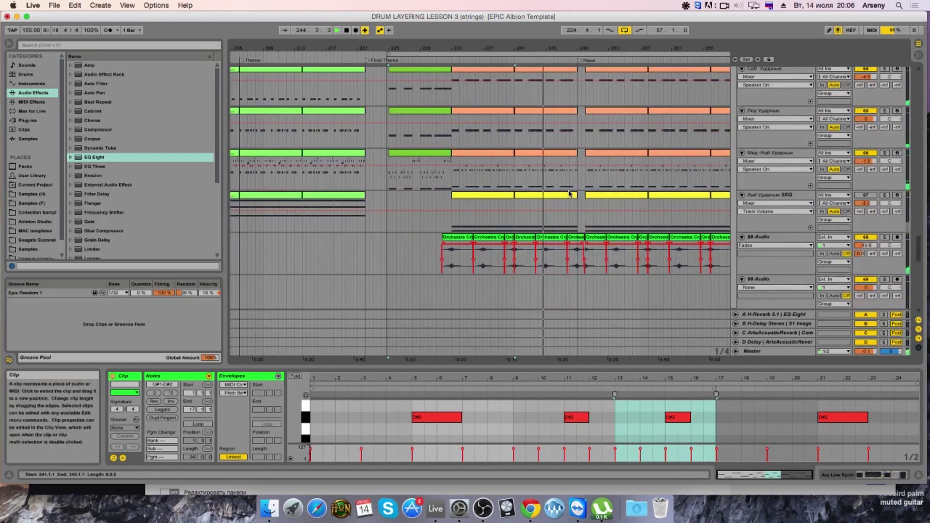
# Step: Look over the drum tracks and the Evo, Piano and audio parts around the Pause section during playback
pyautogui.moveTo(510, 40); pyautogui.dragTo(508, 46)
pyautogui.scroll(5, 505, 116)
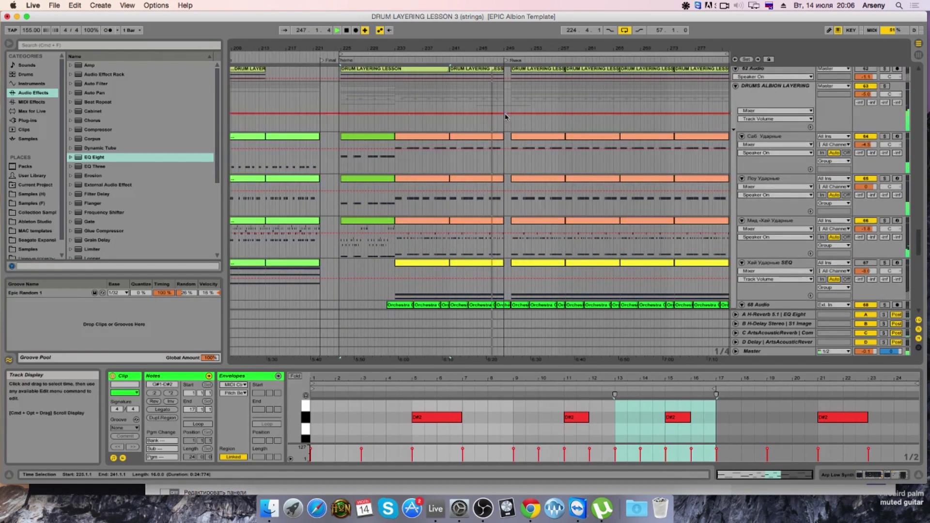
pyautogui.scroll(6, 518, 123)
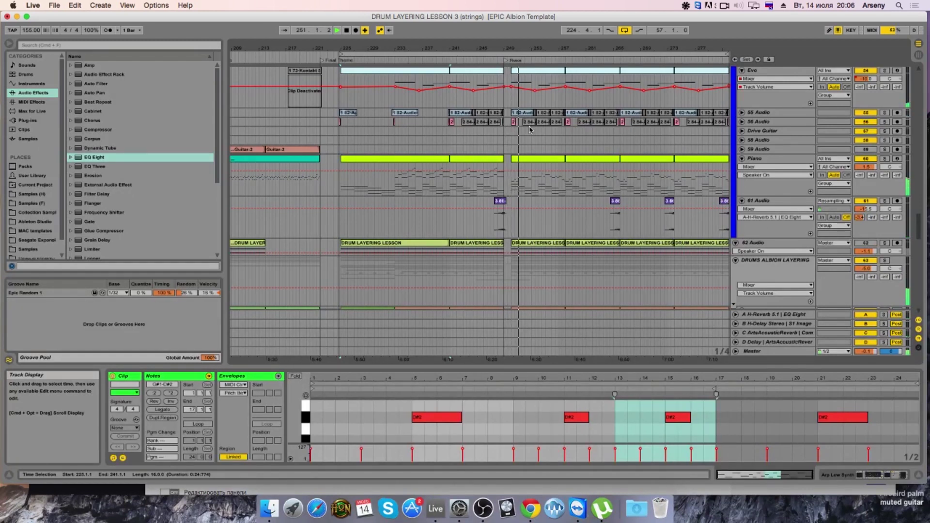
pyautogui.scroll(-4, 532, 133)
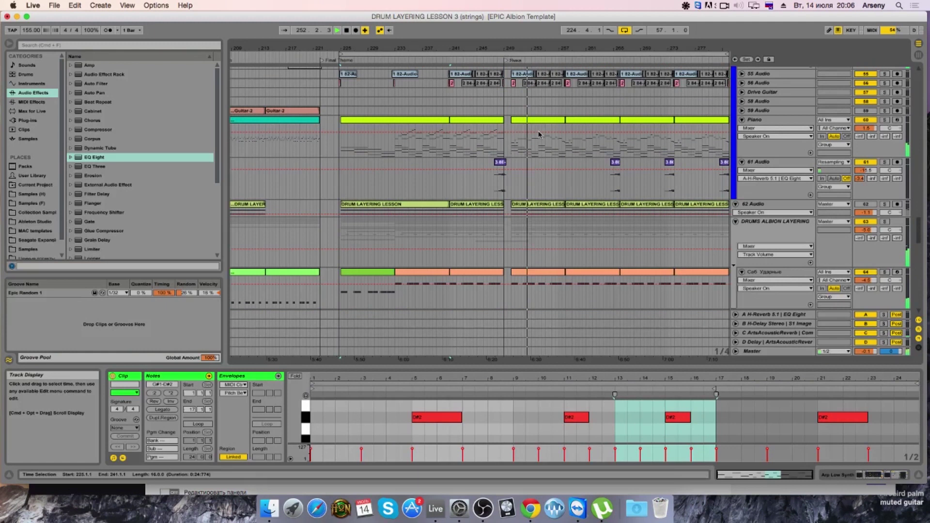
pyautogui.scroll(-5, 544, 137)
pyautogui.scroll(18, 546, 139)
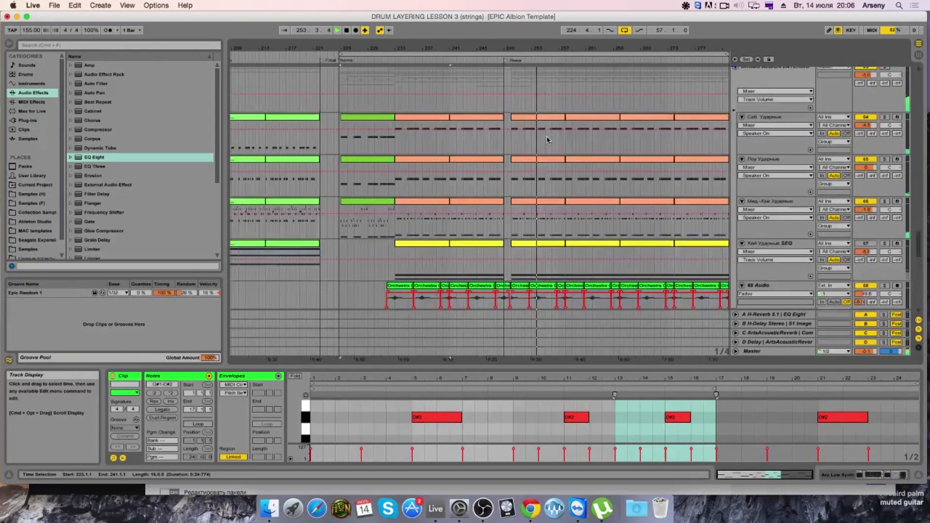
pyautogui.scroll(8, 547, 141)
pyautogui.scroll(-9, 550, 144)
pyautogui.scroll(-7, 549, 144)
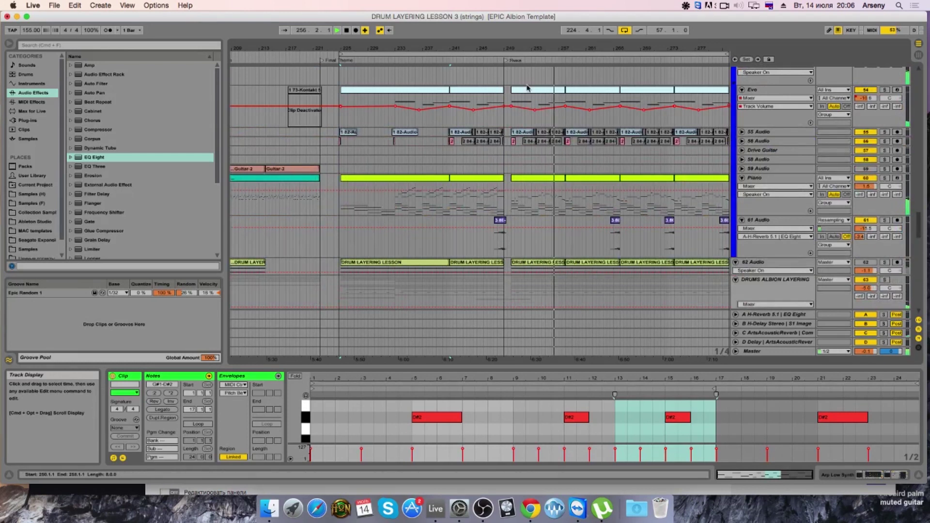
pyautogui.hscroll(8, 538, 49)
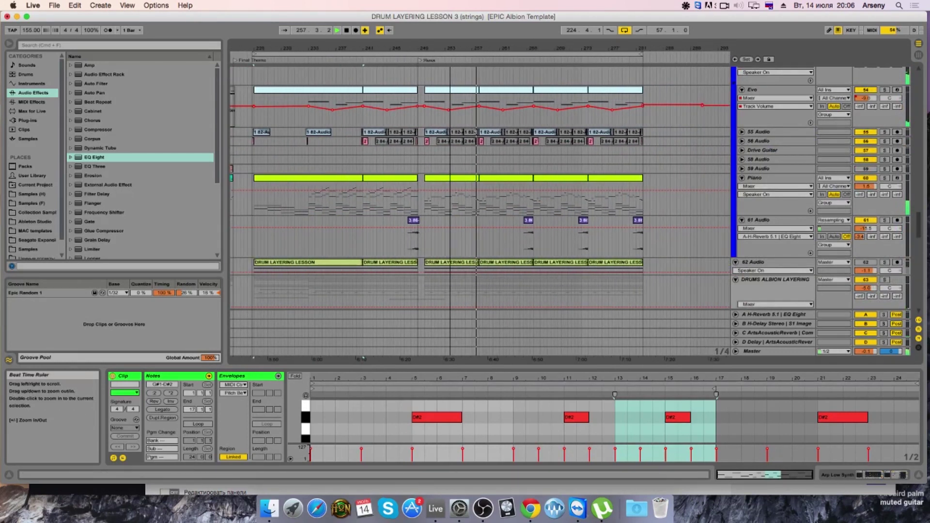
# Step: Solo the Piano track and delete the deactivated upper notes from its clip at bar 250
pyautogui.click(468, 177)
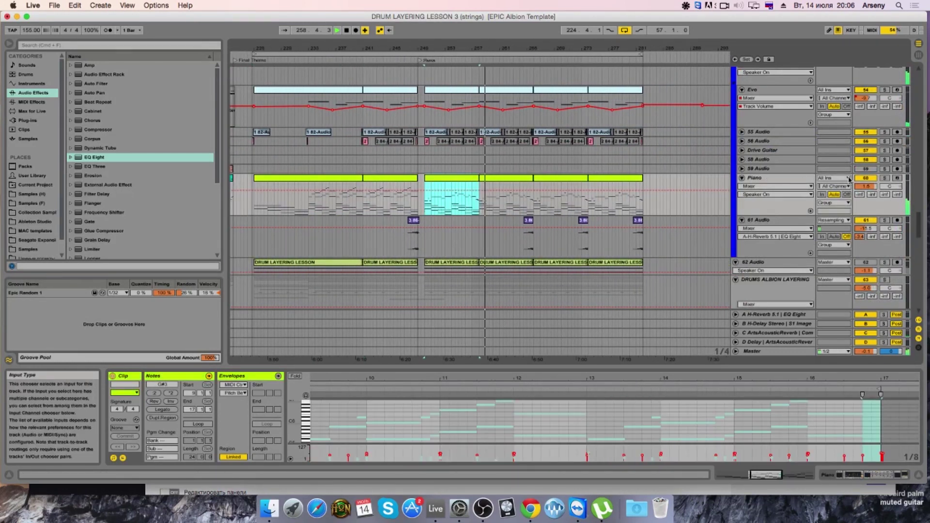
pyautogui.click(883, 178)
pyautogui.moveTo(703, 369); pyautogui.dragTo(704, 226)
pyautogui.press('space')
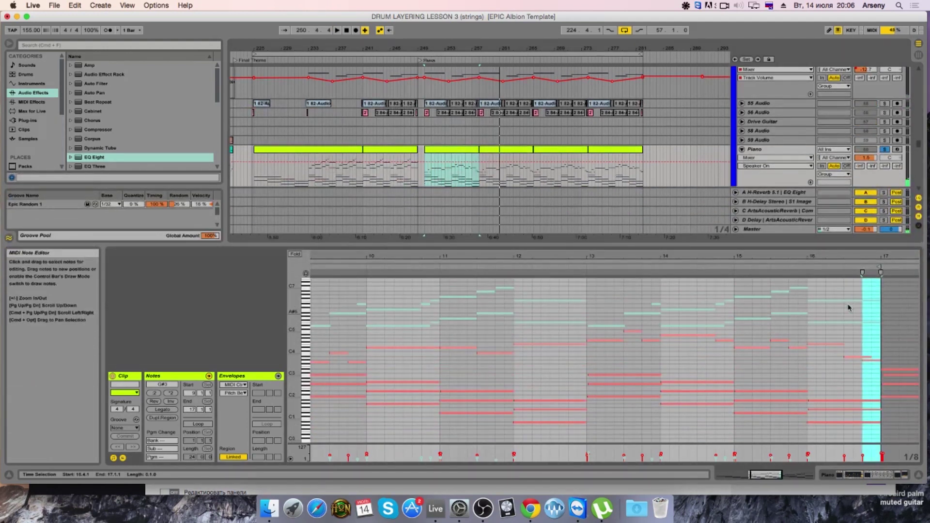
pyautogui.click(847, 301)
pyautogui.moveTo(847, 296); pyautogui.dragTo(288, 333)
pyautogui.press('Delete')
pyautogui.click(856, 288)
pyautogui.moveTo(834, 290); pyautogui.dragTo(421, 291)
pyautogui.press('Delete')
# Step: Double the Piano melody one octave higher in the clip at bar 250, with the copy spanning G4 to C6, and audition it
pyautogui.moveTo(868, 305); pyautogui.dragTo(320, 342)
pyautogui.press('space')
pyautogui.press('space')
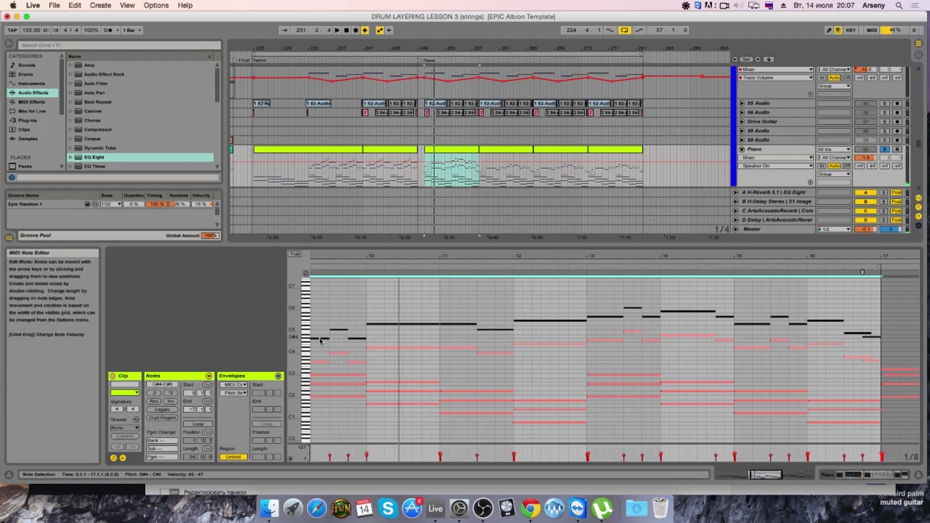
pyautogui.press('Down')
pyautogui.press('space')
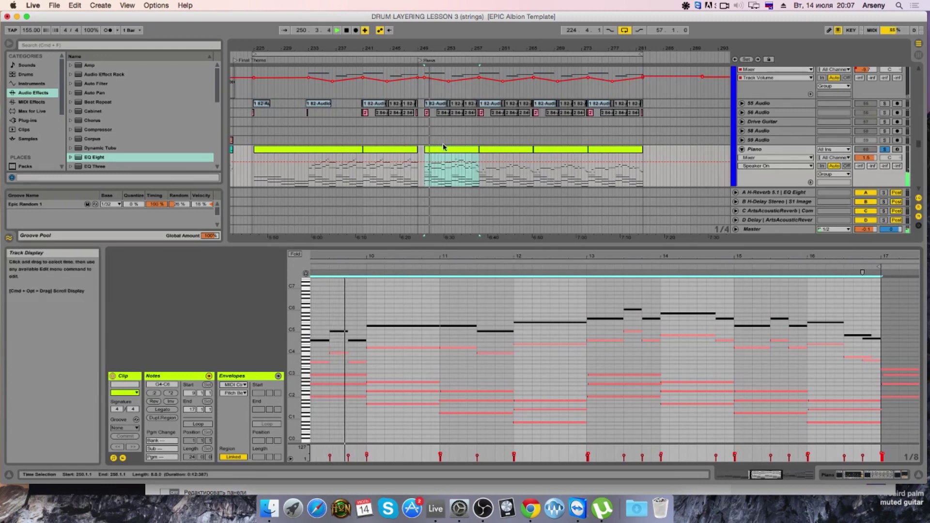
# Step: Duplicate the Piano clip at bar 250 to bar 258, unsolo the track and play the passage in the full mix
pyautogui.click(444, 150)
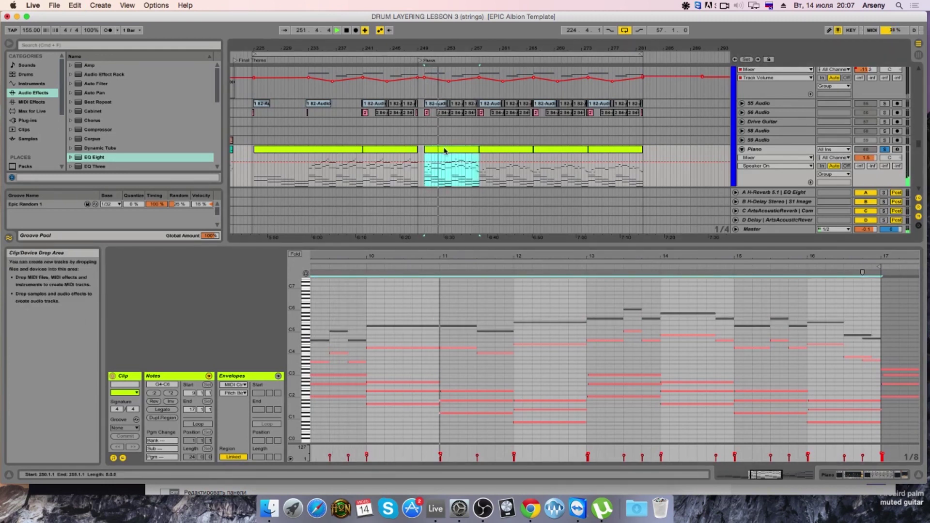
pyautogui.press('Right')
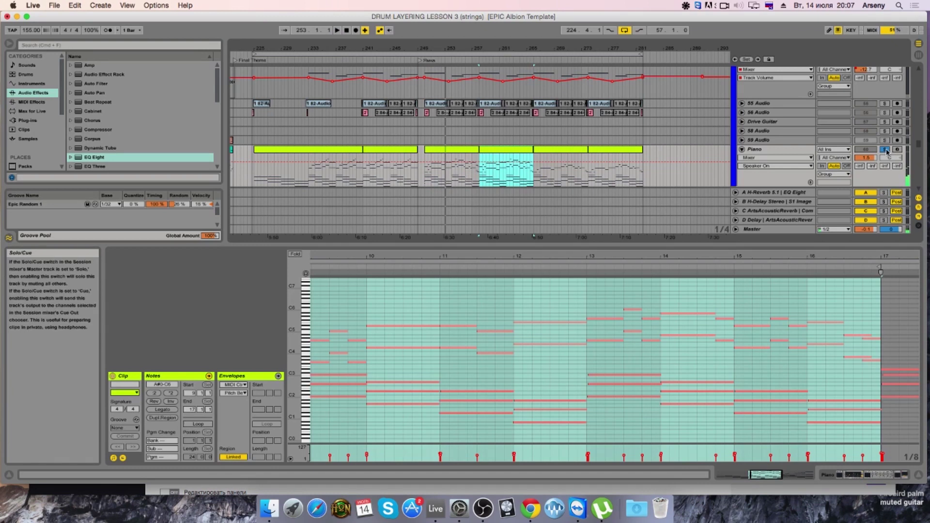
pyautogui.click(884, 150)
pyautogui.press('space')
pyautogui.press('space')
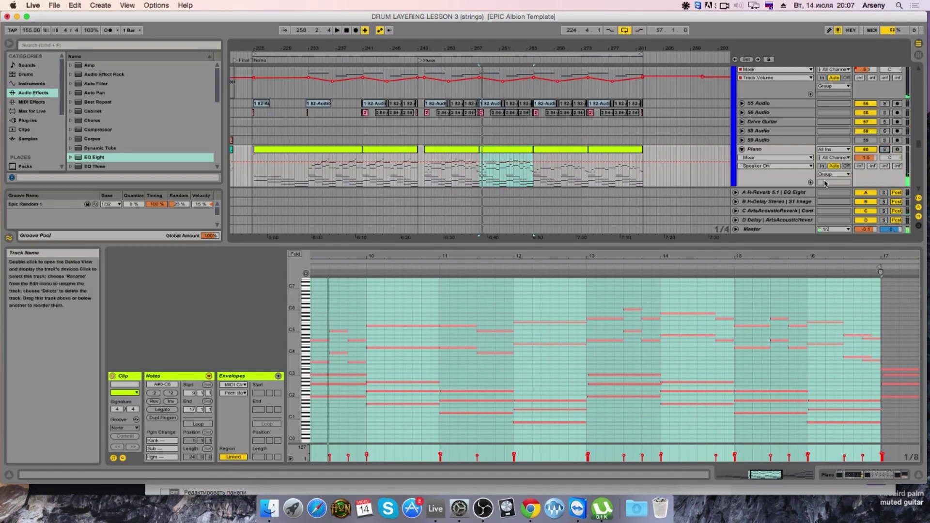
pyautogui.click(458, 151)
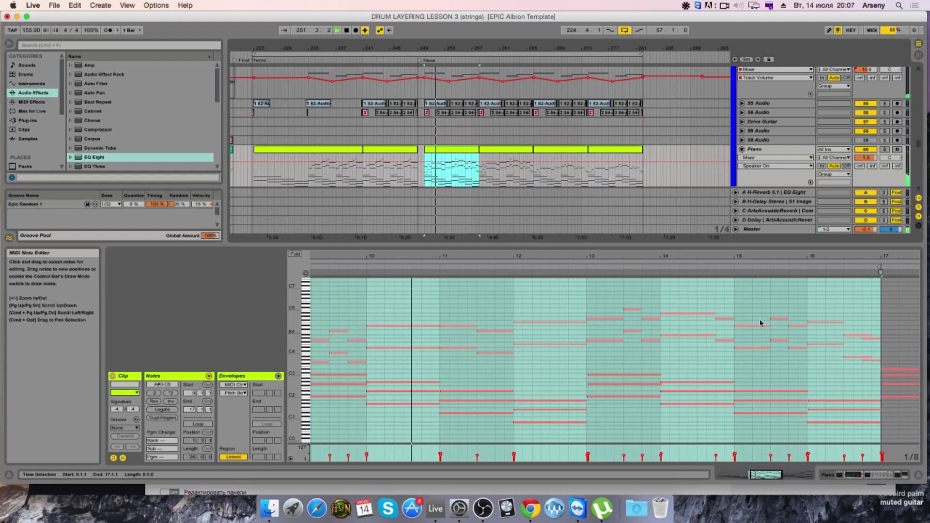
# Step: Lower the doubled Piano melody's velocities to 28–32 in the clip at bar 250, and duplicate the clip to bar 258
pyautogui.moveTo(867, 299); pyautogui.dragTo(285, 366)
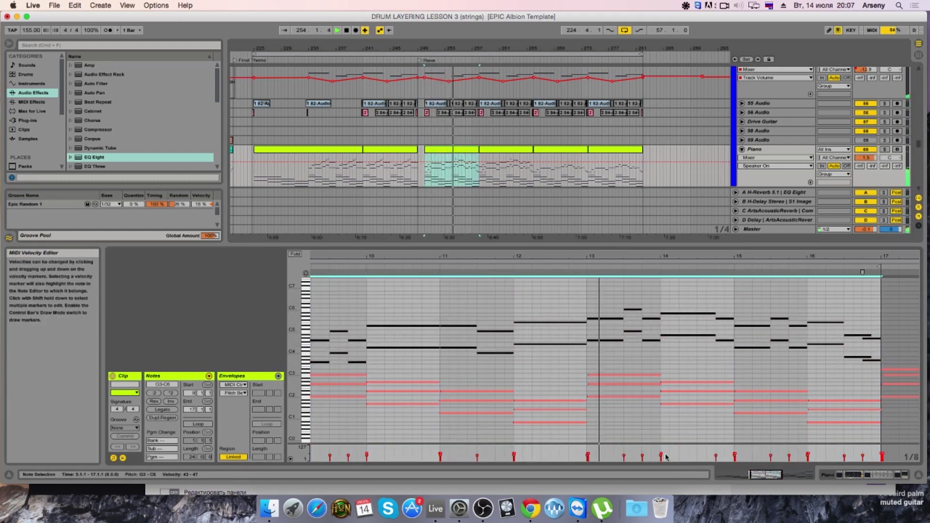
pyautogui.moveTo(661, 455); pyautogui.dragTo(661, 460)
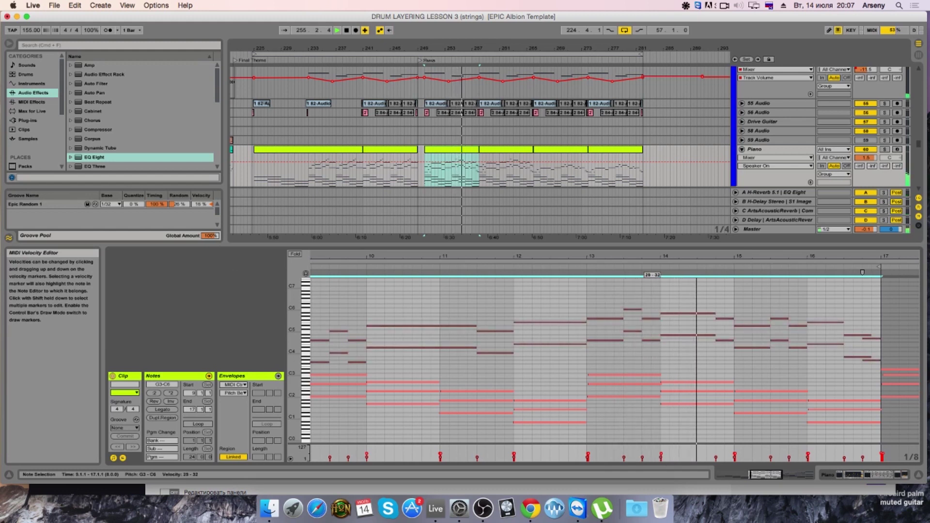
pyautogui.click(468, 152)
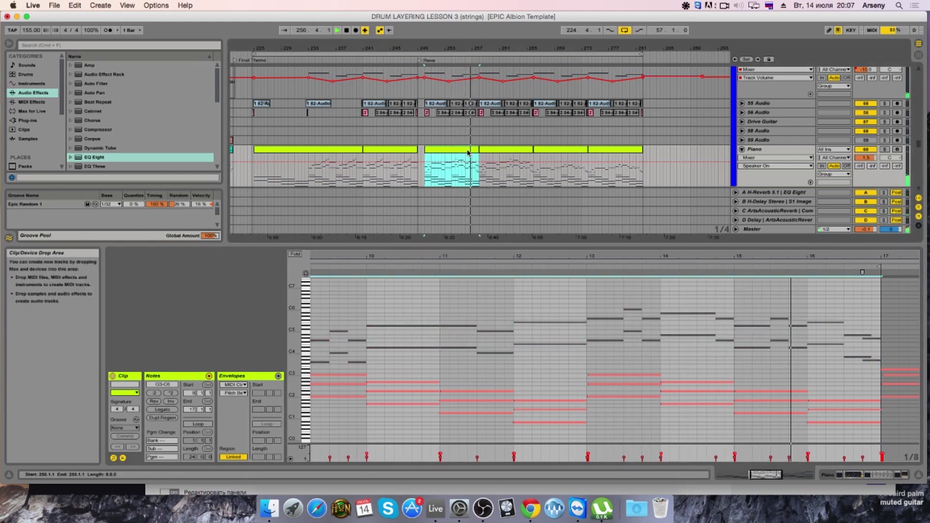
pyautogui.press('cmd+d')
# Step: Deactivate the four 3 Solo Brass clips between bars 266 and 282 on both Solo Brass tracks
pyautogui.scroll(-2, 530, 155)
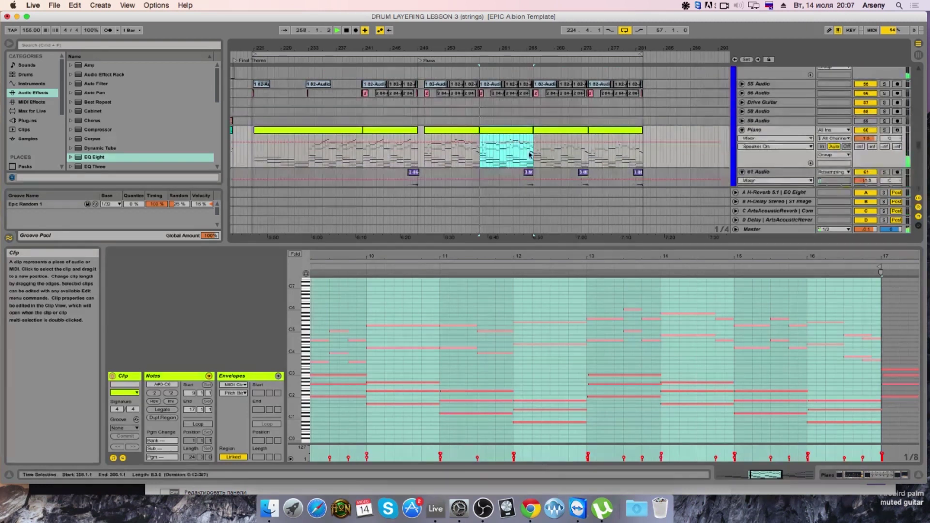
pyautogui.scroll(-6, 529, 154)
pyautogui.scroll(-8, 528, 151)
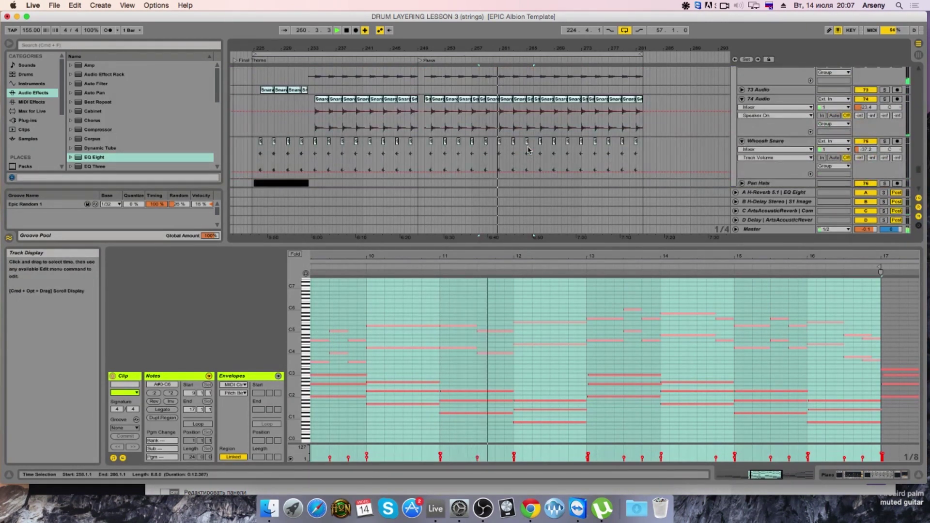
pyautogui.scroll(-6, 575, 201)
pyautogui.scroll(-4, 575, 201)
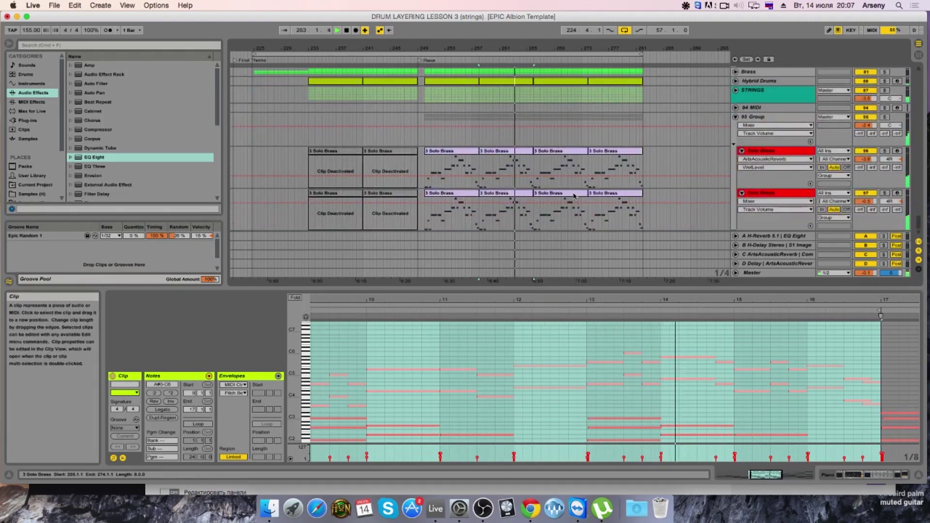
pyautogui.click(574, 195)
pyautogui.click(615, 209)
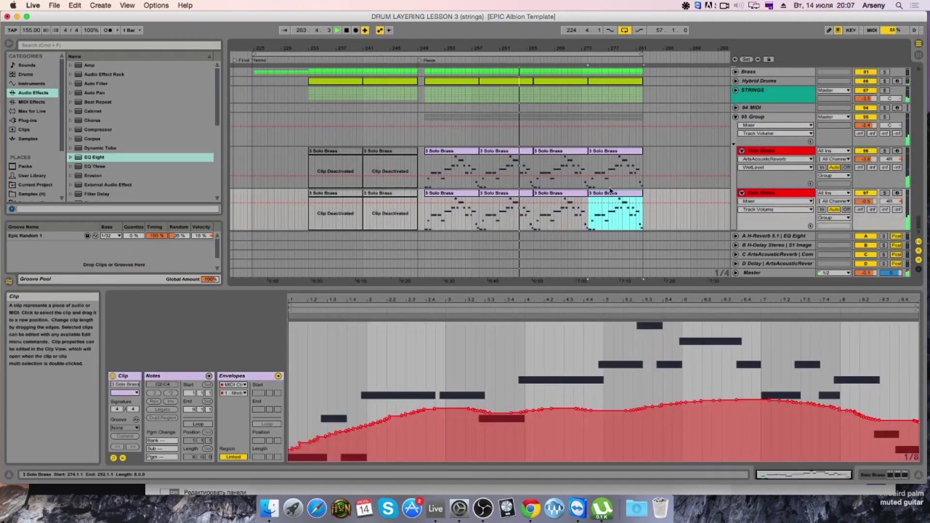
pyautogui.click(558, 155)
pyautogui.keyDown('shift'); pyautogui.click(606, 196); pyautogui.keyUp('shift')
pyautogui.press('0')
# Step: Deactivate the two Legato Hi 1 clips from bar 266 in the STRINGS group and move them to bar 282
pyautogui.scroll(2, 611, 184)
pyautogui.scroll(3, 617, 170)
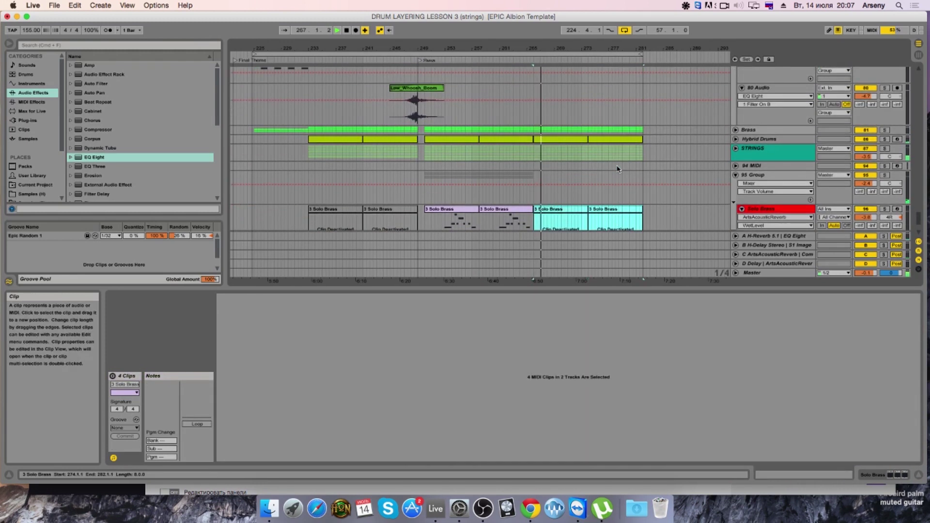
pyautogui.scroll(10, 617, 169)
pyautogui.scroll(-10, 617, 167)
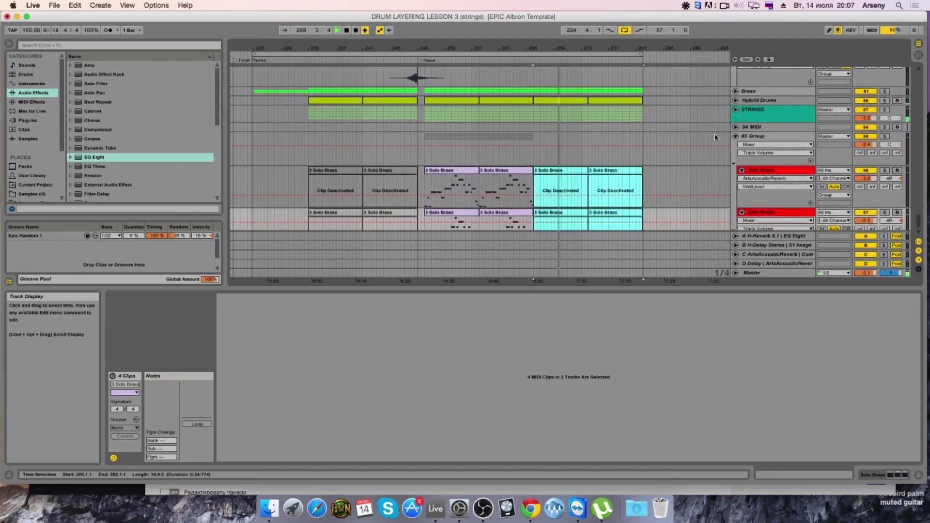
pyautogui.scroll(3, 715, 131)
pyautogui.scroll(-4, 716, 126)
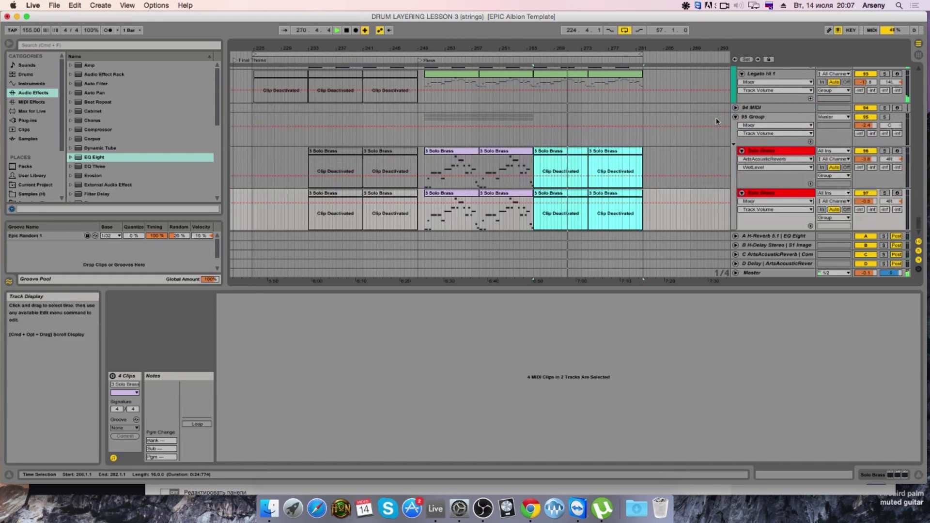
pyautogui.scroll(5, 715, 121)
pyautogui.click(600, 131)
pyautogui.keyDown('shift'); pyautogui.click(557, 128); pyautogui.keyUp('shift')
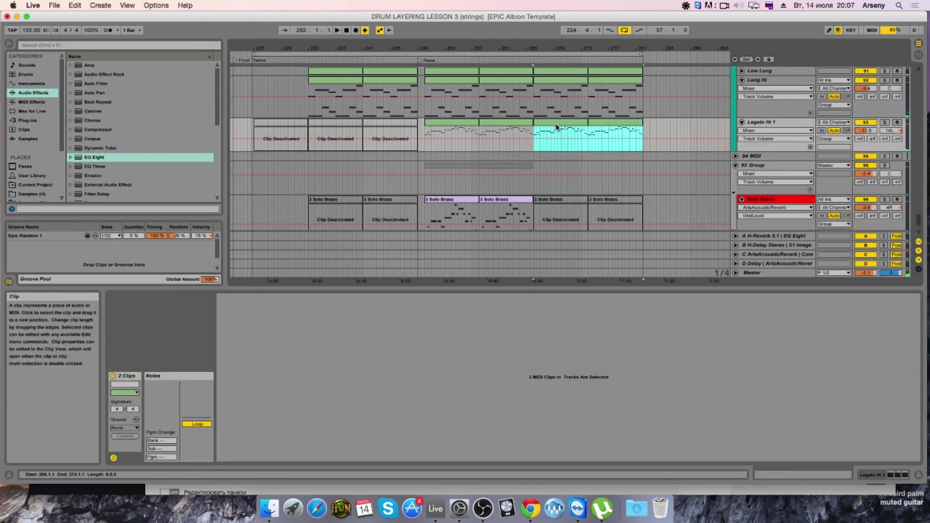
pyautogui.press('0')
pyautogui.moveTo(555, 127); pyautogui.dragTo(663, 129)
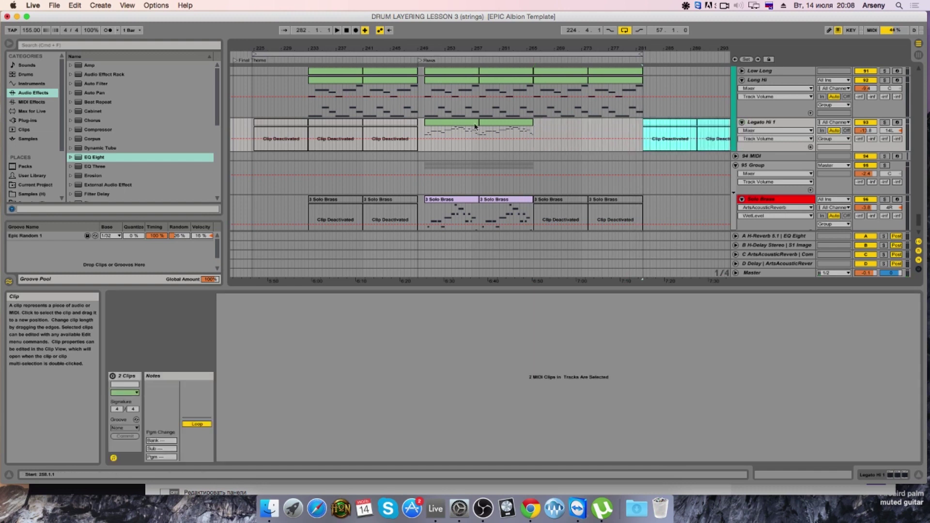
# Step: Copy the two deactivated Legato Hi 1 clips at bars 233 and 241 to bar 266 and activate the copies
pyautogui.click(395, 124)
pyautogui.keyDown('shift'); pyautogui.click(347, 124); pyautogui.keyUp('shift')
pyautogui.moveTo(336, 126); pyautogui.dragTo(562, 134)
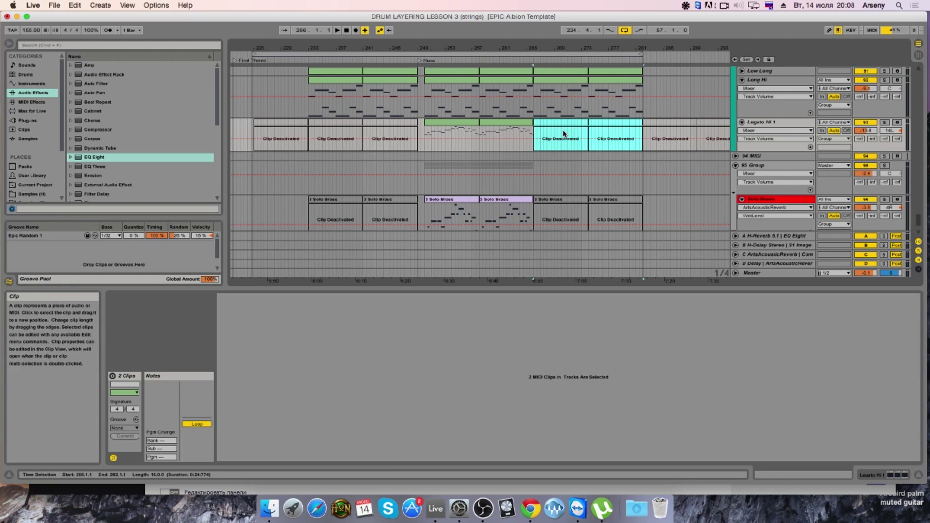
pyautogui.press('0')
# Step: Deactivate the melody notes in the Piano clip at bar 266, keeping only the low bass notes active
pyautogui.scroll(10, 578, 118)
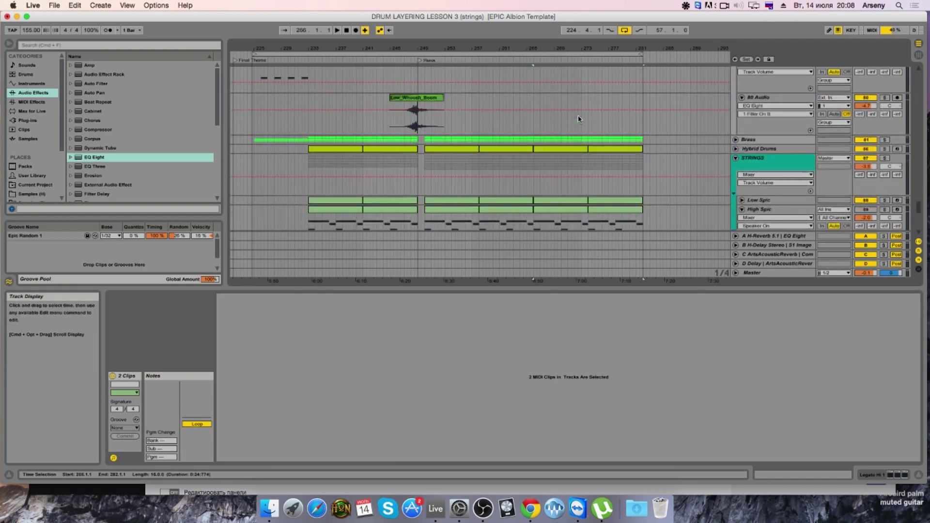
pyautogui.scroll(10, 678, 146)
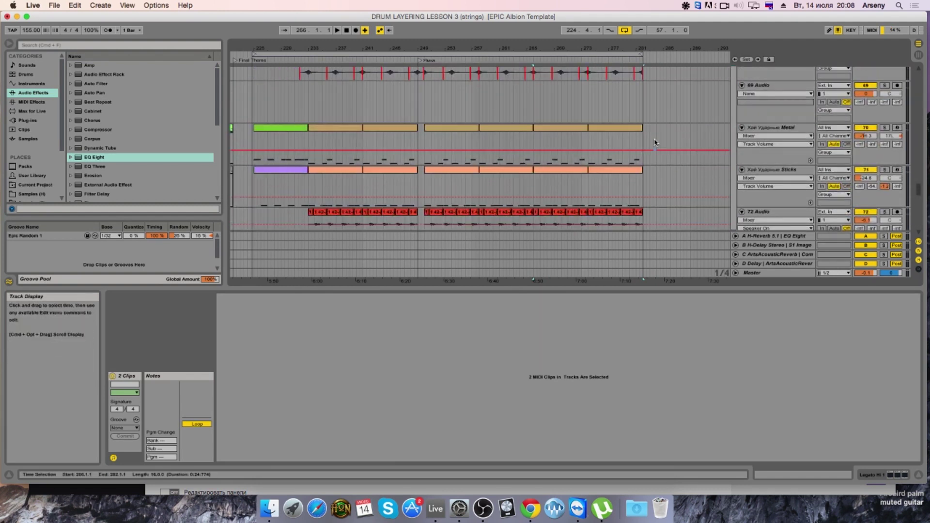
pyautogui.scroll(5, 619, 139)
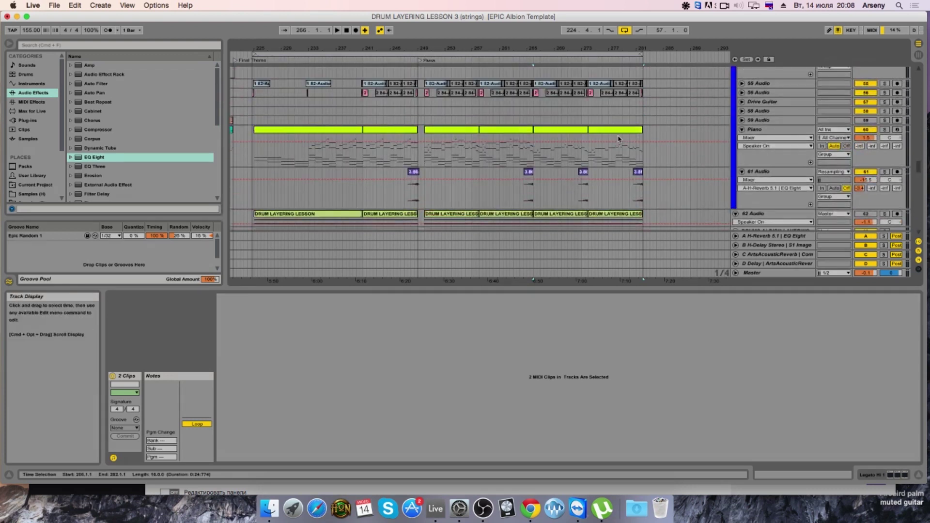
pyautogui.click(620, 140)
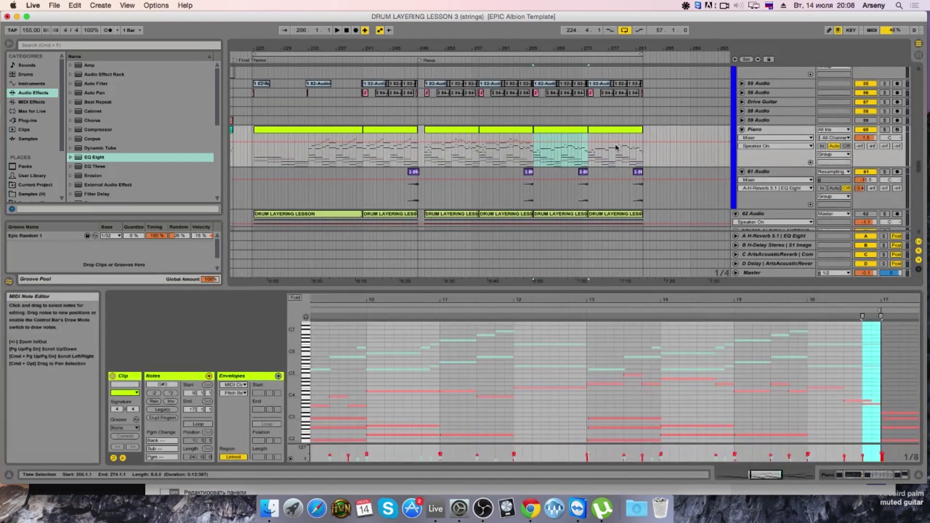
pyautogui.click(578, 130)
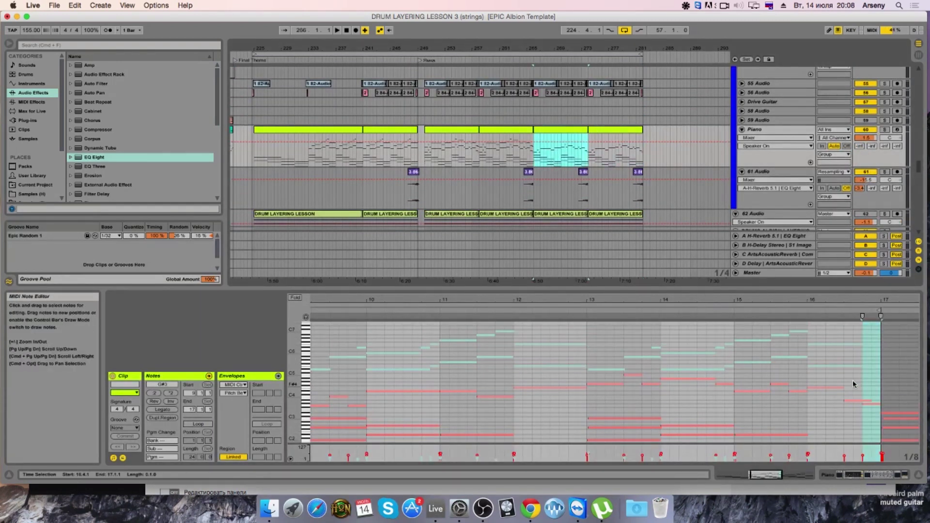
pyautogui.moveTo(305, 385); pyautogui.dragTo(229, 410)
pyautogui.click(230, 411)
pyautogui.moveTo(624, 368); pyautogui.dragTo(689, 394)
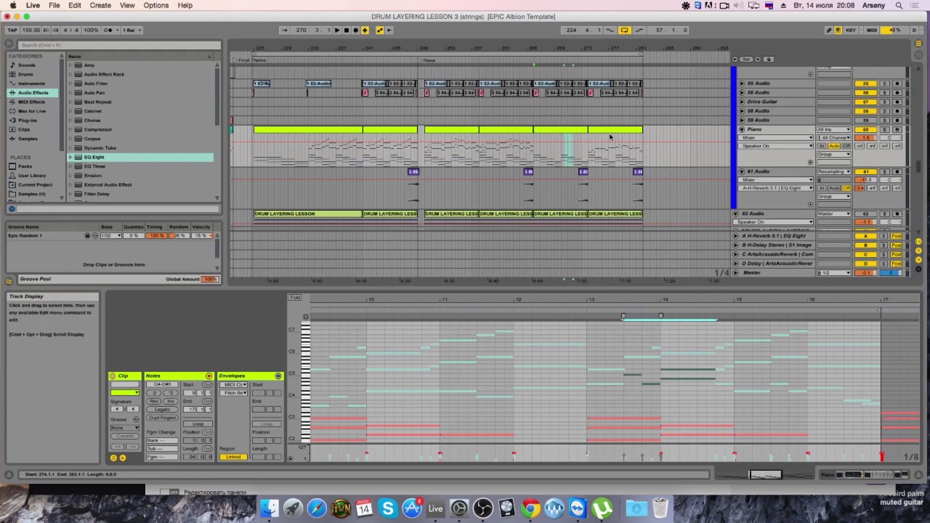
# Step: Duplicate the edited Piano clip at bar 266 to bar 274 and play the section from bar 266
pyautogui.click(573, 135)
pyautogui.press('super+d')
pyautogui.press('space')
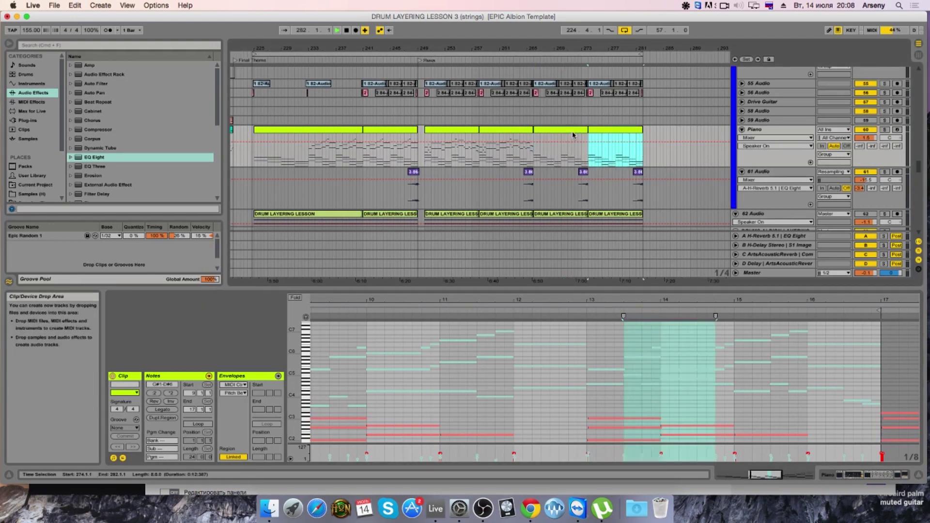
pyautogui.press('space')
pyautogui.click(566, 129)
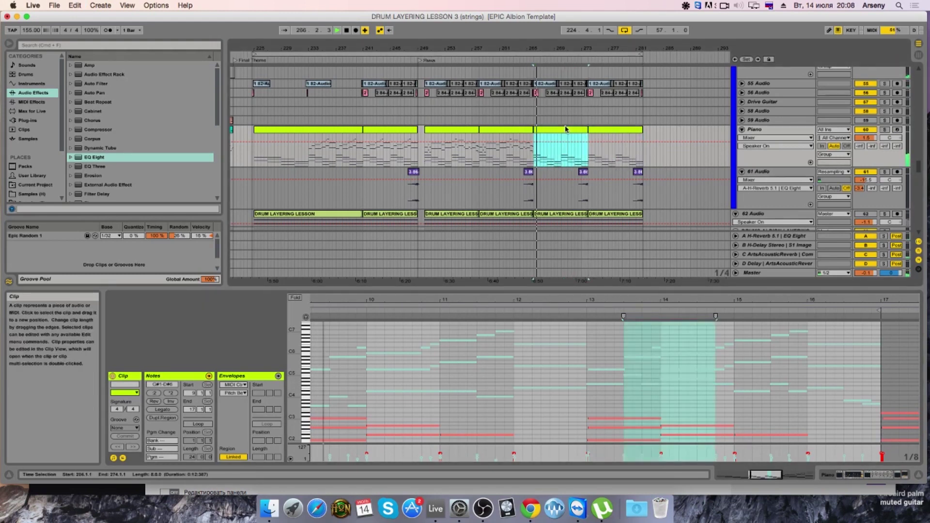
# Step: Delete the 61 Audio clip just before bar 274 and the upper Solo Brass track's deactivated clips at bars 266 and 274
pyautogui.click(584, 172)
pyautogui.click(583, 173)
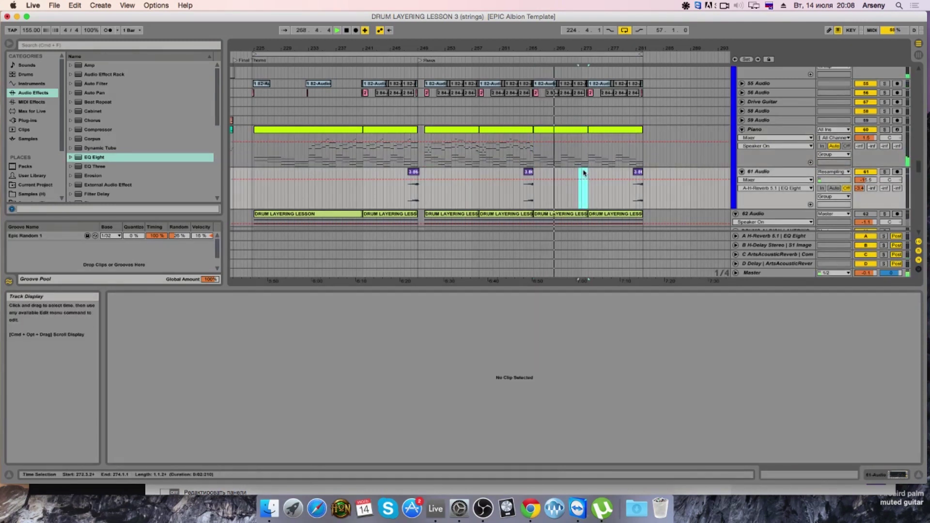
pyautogui.scroll(-6, 580, 170)
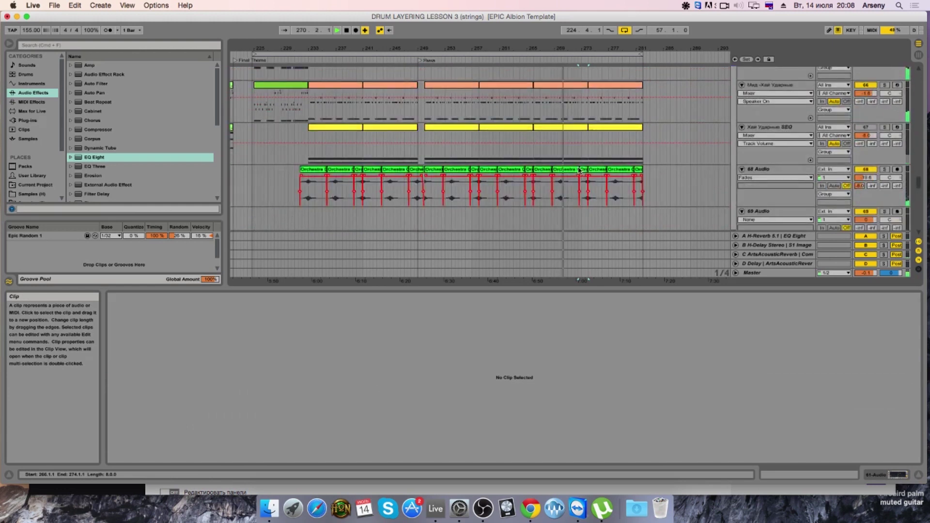
pyautogui.scroll(-6, 579, 171)
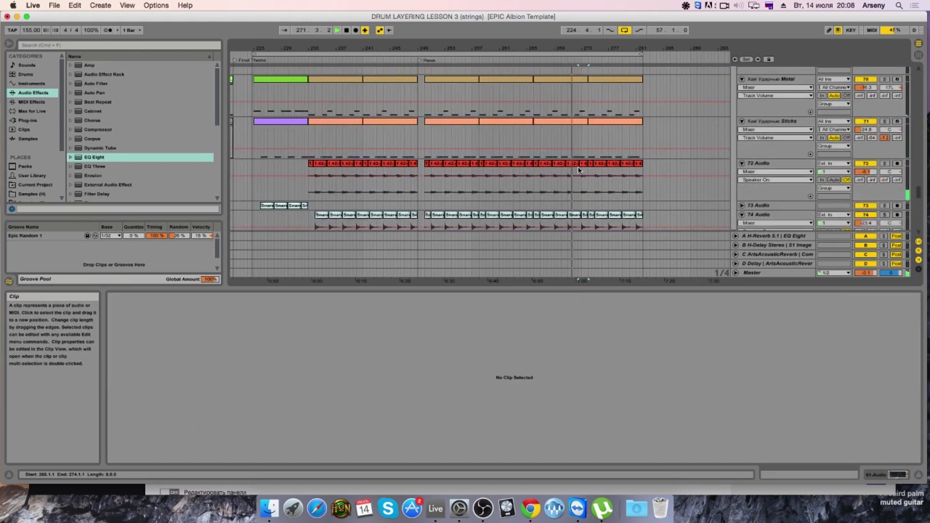
pyautogui.scroll(-8, 578, 171)
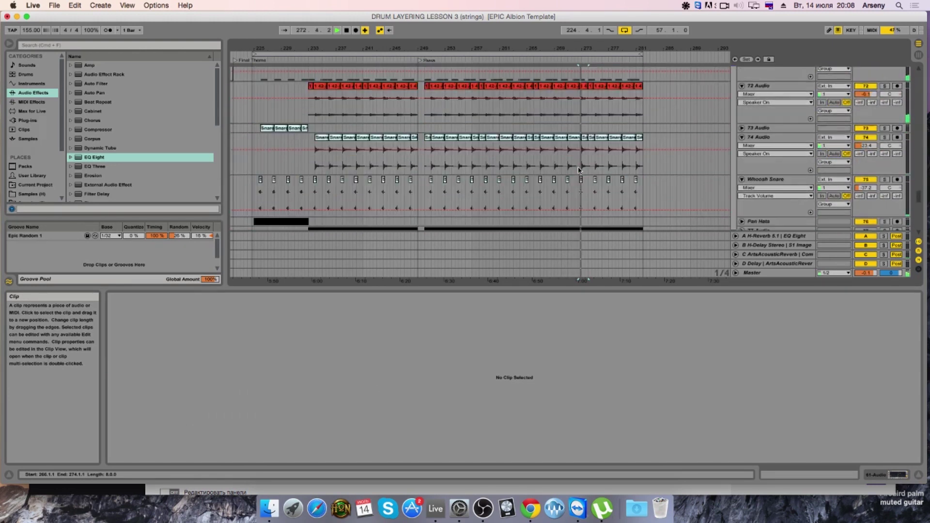
pyautogui.scroll(-4, 578, 170)
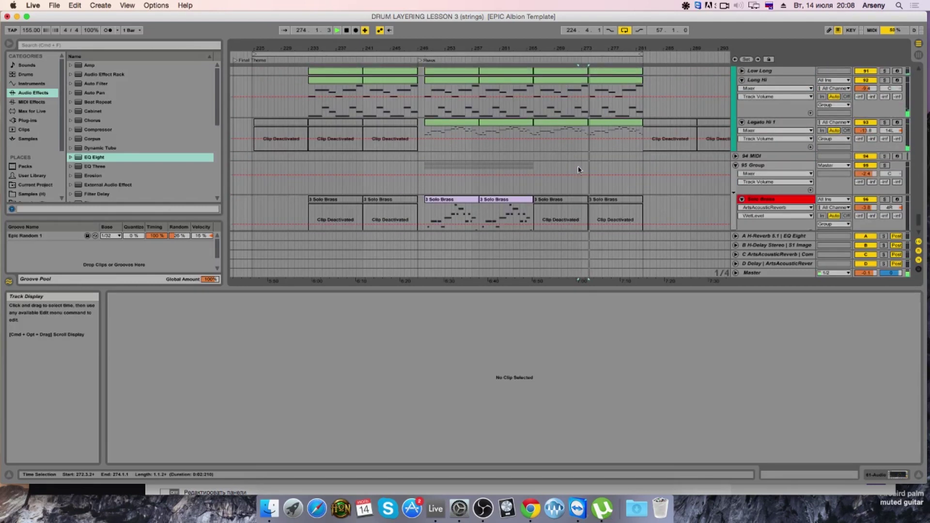
pyautogui.click(594, 201)
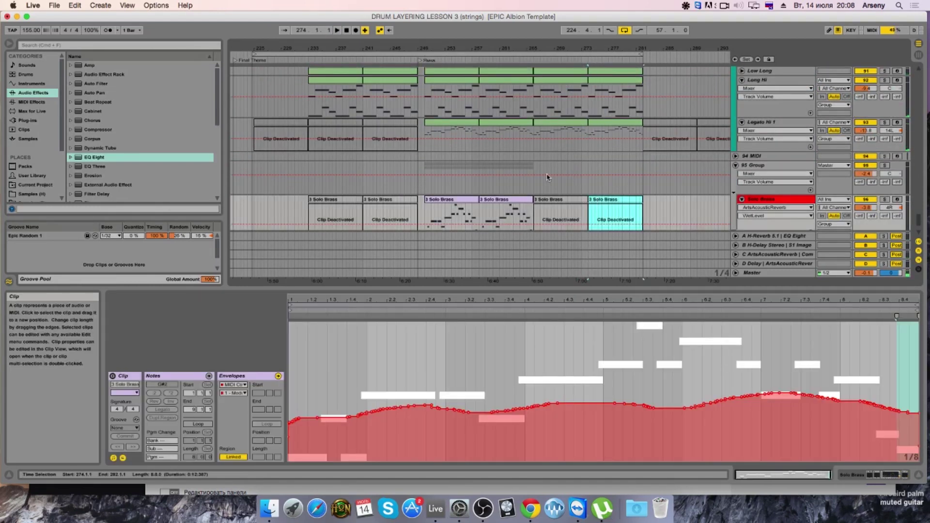
pyautogui.press('Delete')
pyautogui.scroll(-1, 610, 203)
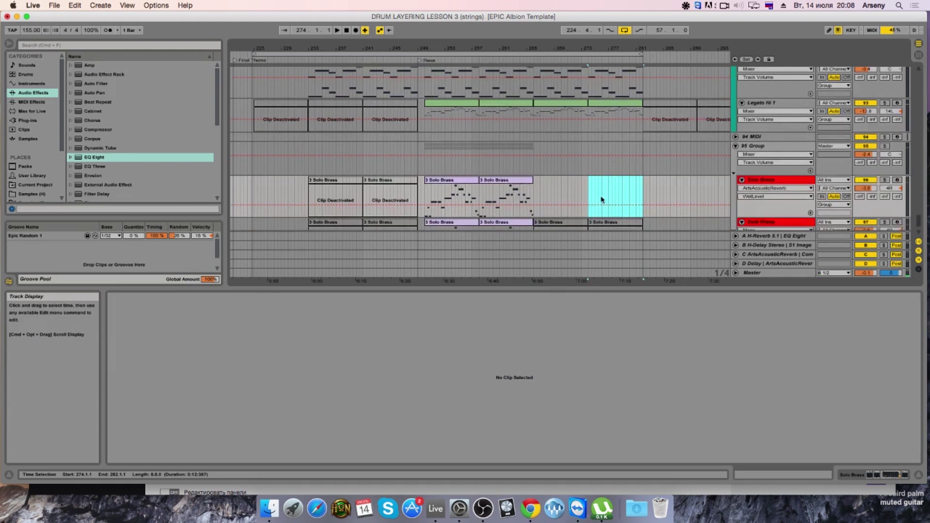
# Step: Try the two Legato Hi 1 clips from bars 233 and 241 as activated copies at bar 266 during playback
pyautogui.scroll(3, 601, 200)
pyautogui.click(382, 155)
pyautogui.keyDown('shift'); pyautogui.click(339, 152); pyautogui.keyUp('shift')
pyautogui.moveTo(339, 151); pyautogui.dragTo(556, 178)
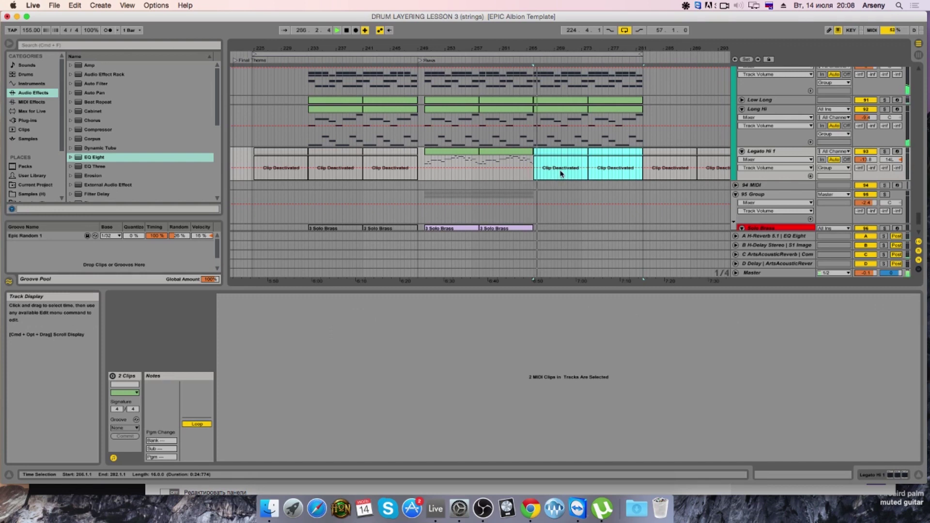
pyautogui.press('0')
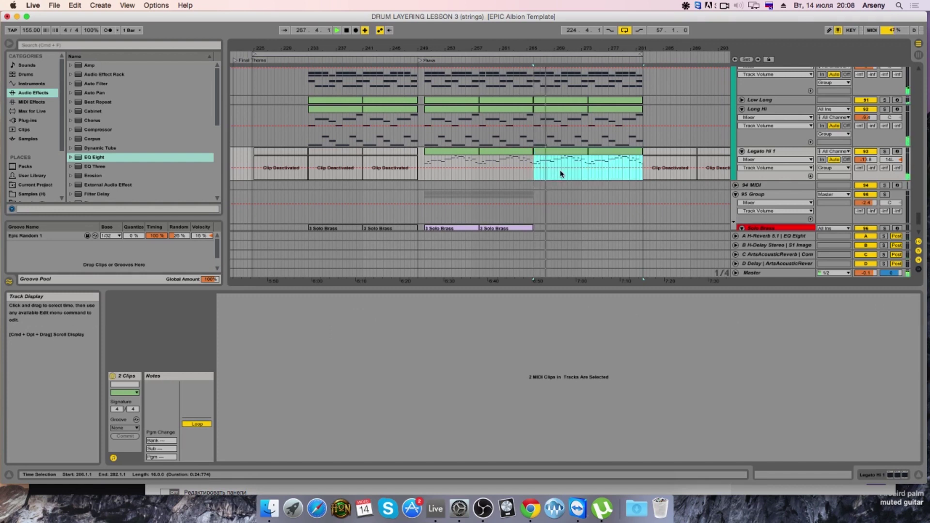
pyautogui.press('0')
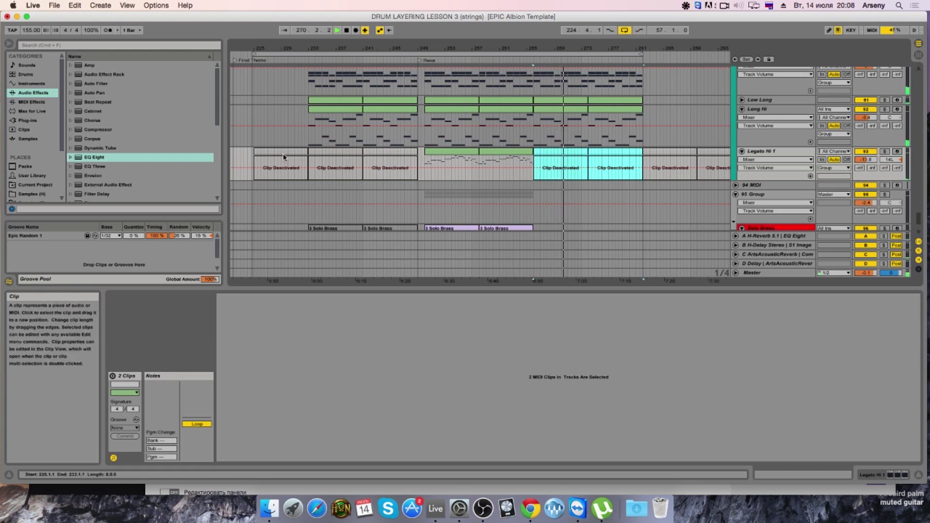
# Step: Copy the deactivated Legato Hi 1 clip at bar 225 to bar 266 and activate the copy
pyautogui.click(291, 165)
pyautogui.moveTo(555, 170); pyautogui.dragTo(594, 173)
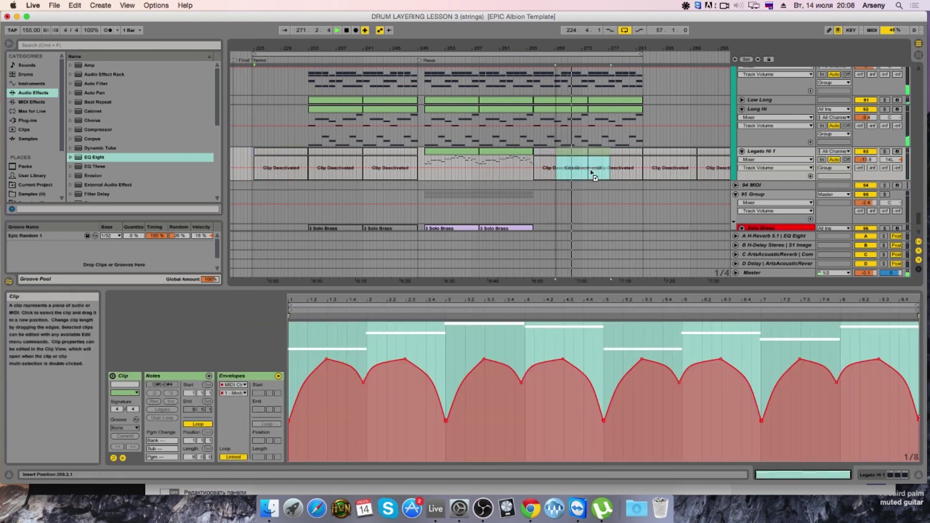
pyautogui.click(562, 169)
pyautogui.press('0')
# Step: Replace the Legato Hi 1 clip at bar 274 with a copy of the active clip at bar 266
pyautogui.click(600, 154)
pyautogui.press('0')
pyautogui.click(565, 154)
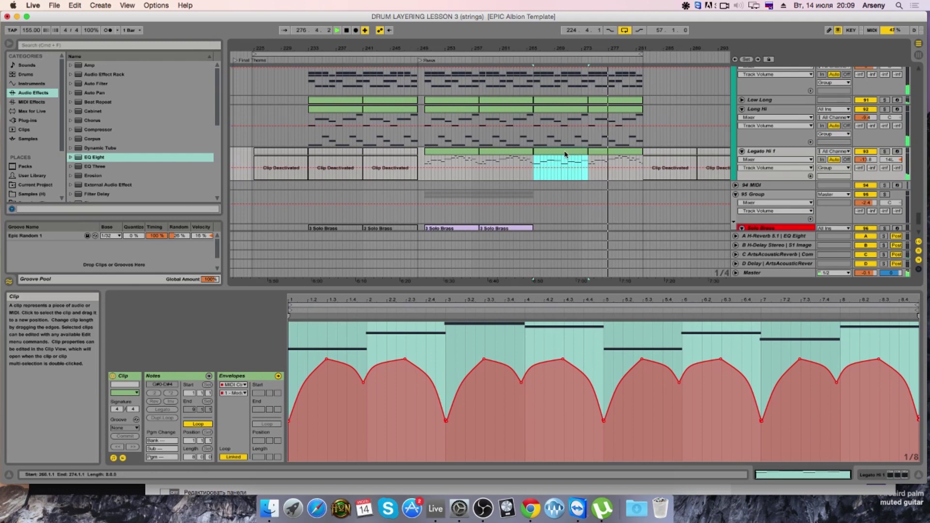
pyautogui.moveTo(592, 162); pyautogui.dragTo(624, 165)
pyautogui.click(616, 159)
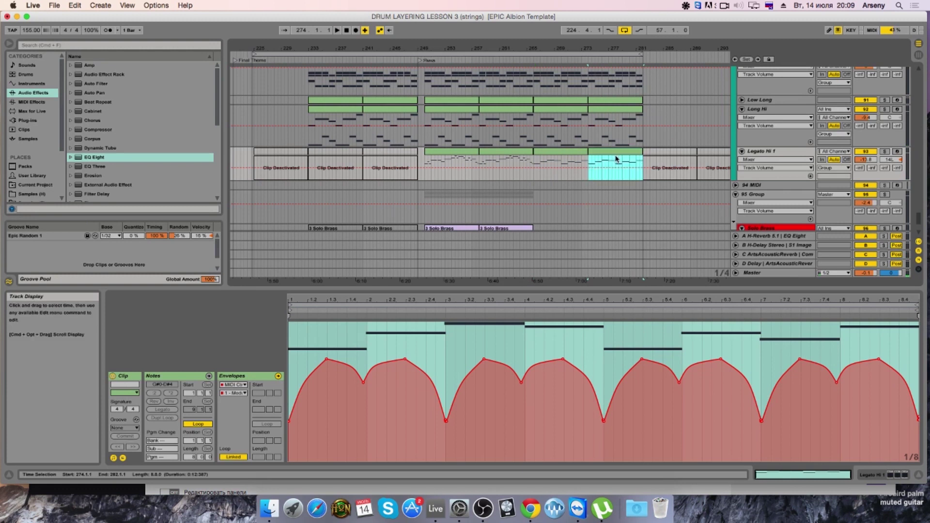
# Step: Extend the last Orchestra Crash clip on 68 Audio past the ending to bar 285.2
pyautogui.scroll(10, 624, 160)
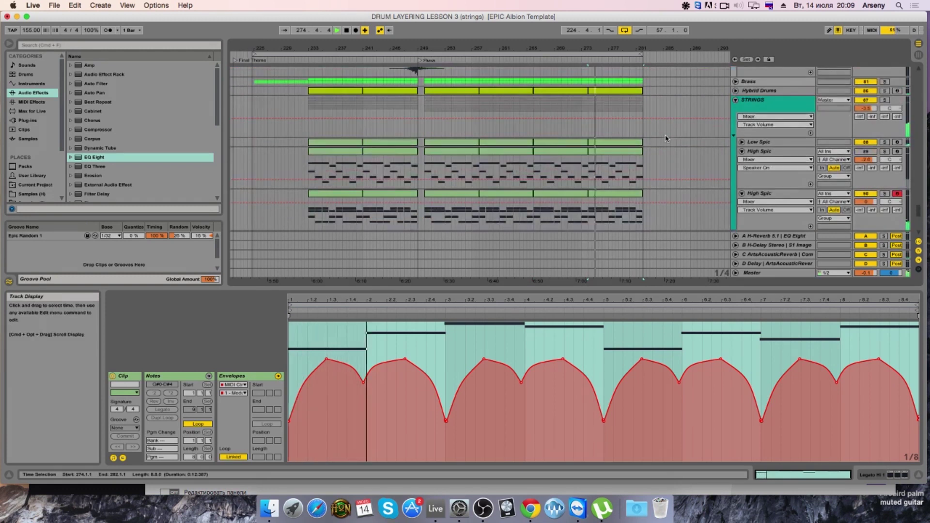
pyautogui.scroll(10, 667, 196)
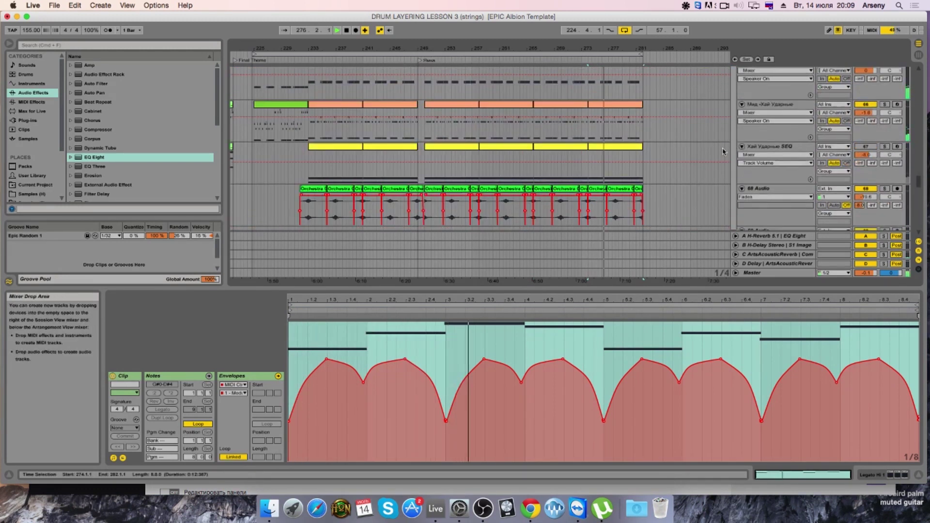
pyautogui.click(666, 194)
pyautogui.moveTo(643, 209); pyautogui.dragTo(664, 208)
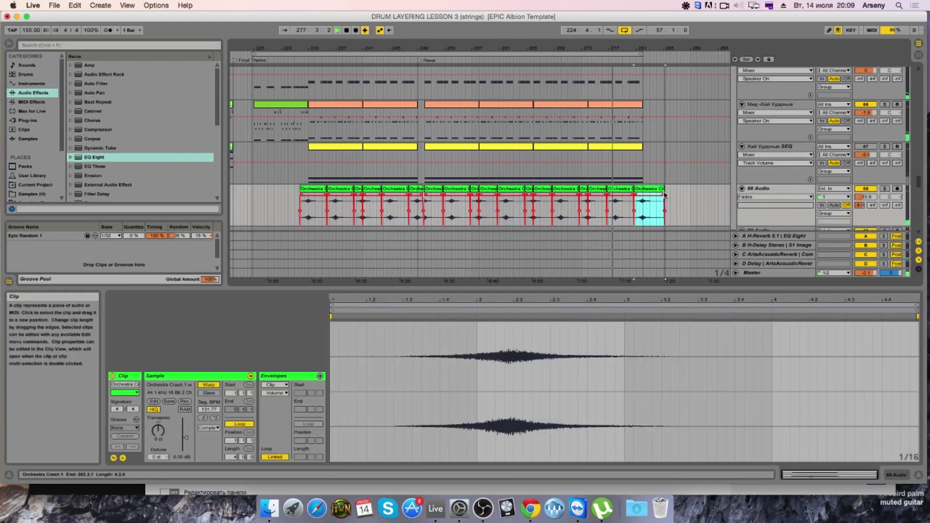
# Step: Turn off the arrangement loop and enlarge the arrangement area above the clip view
pyautogui.click(622, 30)
pyautogui.scroll(-10, 656, 72)
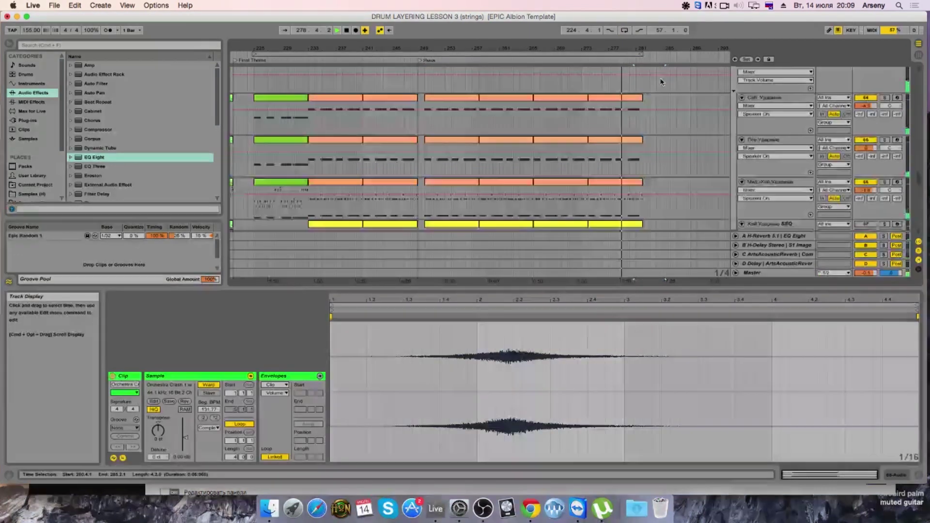
pyautogui.scroll(6, 635, 145)
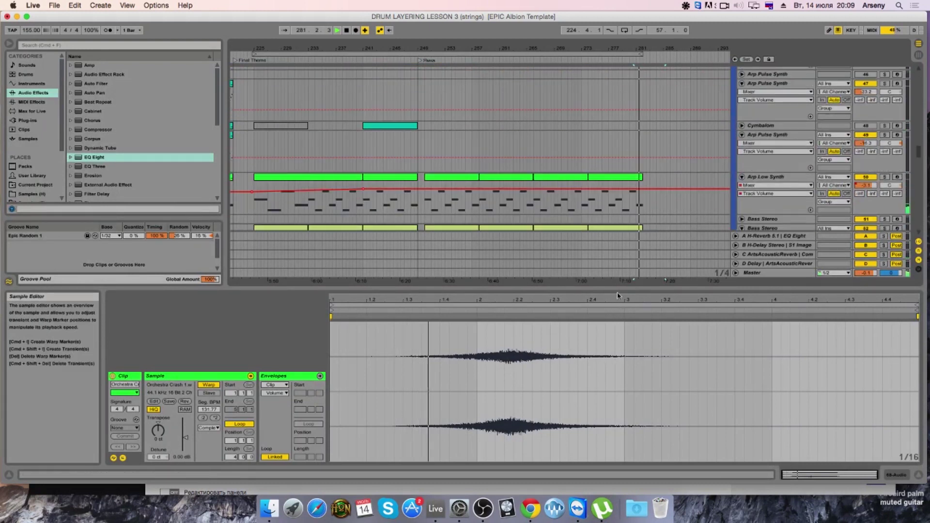
pyautogui.moveTo(450, 289); pyautogui.dragTo(451, 333)
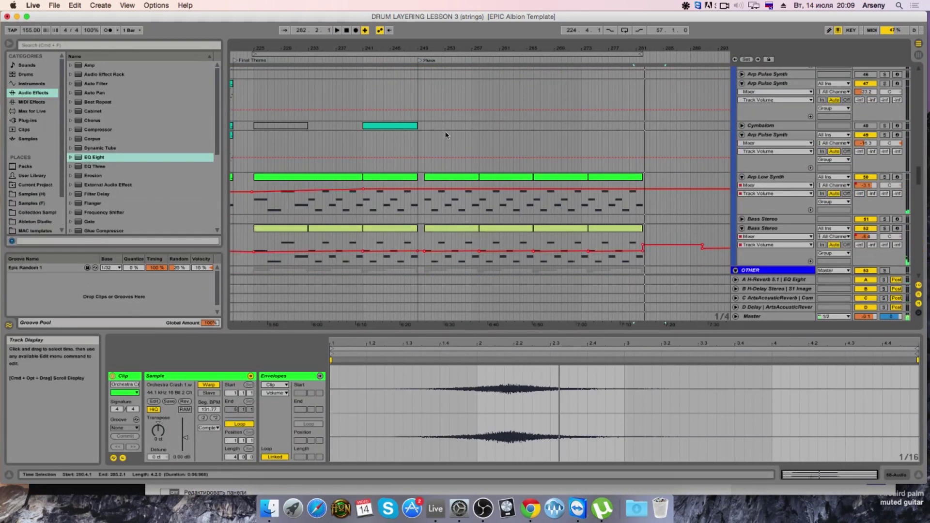
# Step: Copy the Cymbalom clip at bar 241 to bar 274
pyautogui.click(397, 126)
pyautogui.moveTo(396, 127); pyautogui.dragTo(620, 127)
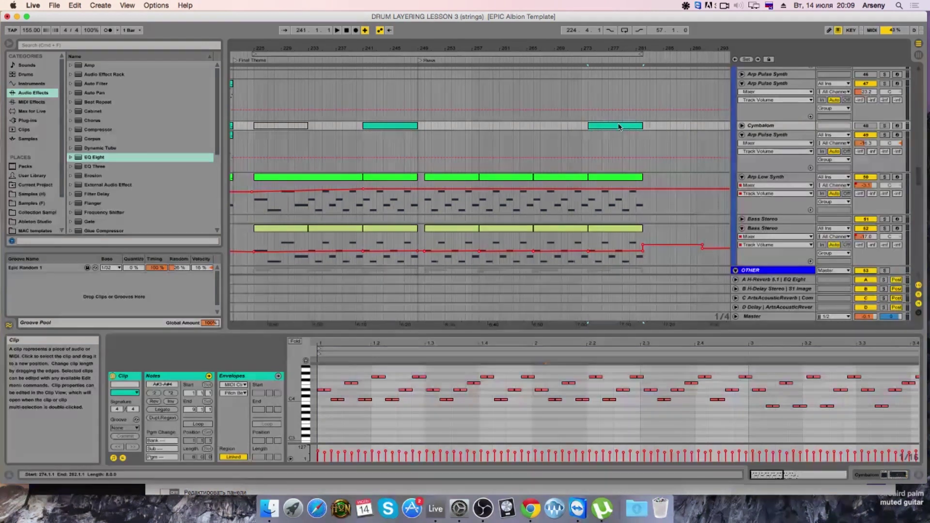
pyautogui.click(409, 127)
# Step: Delete the two shorter DC_Bhatman 2 clips on Stereo Perc and extend the clip at bar 250 to bar 281
pyautogui.scroll(10, 410, 129)
pyautogui.scroll(8, 420, 131)
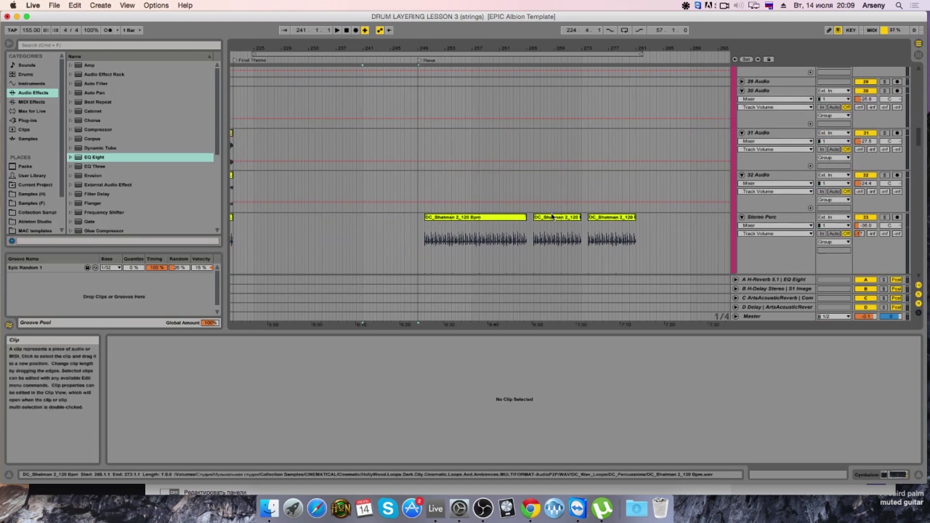
pyautogui.click(557, 232)
pyautogui.press('Delete')
pyautogui.moveTo(526, 228); pyautogui.dragTo(636, 224)
# Step: Extend the start of the second 41-Audio-3 clip on 27 Audio back to bar 273.3
pyautogui.scroll(-8, 641, 221)
pyautogui.scroll(-3, 642, 224)
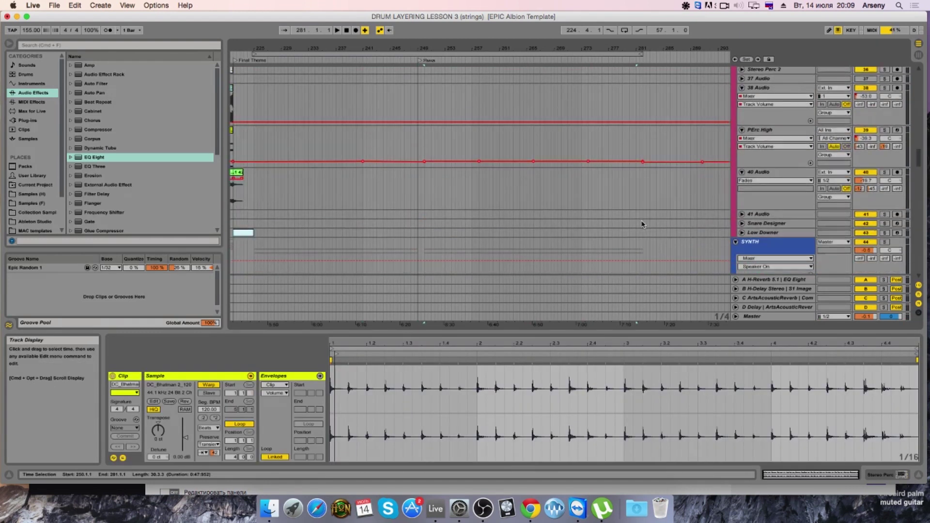
pyautogui.scroll(8, 641, 222)
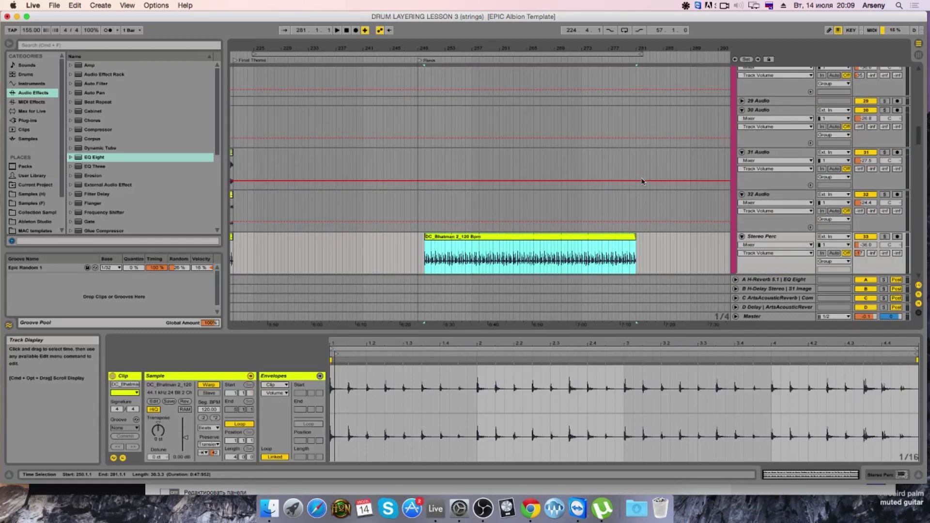
pyautogui.scroll(8, 632, 172)
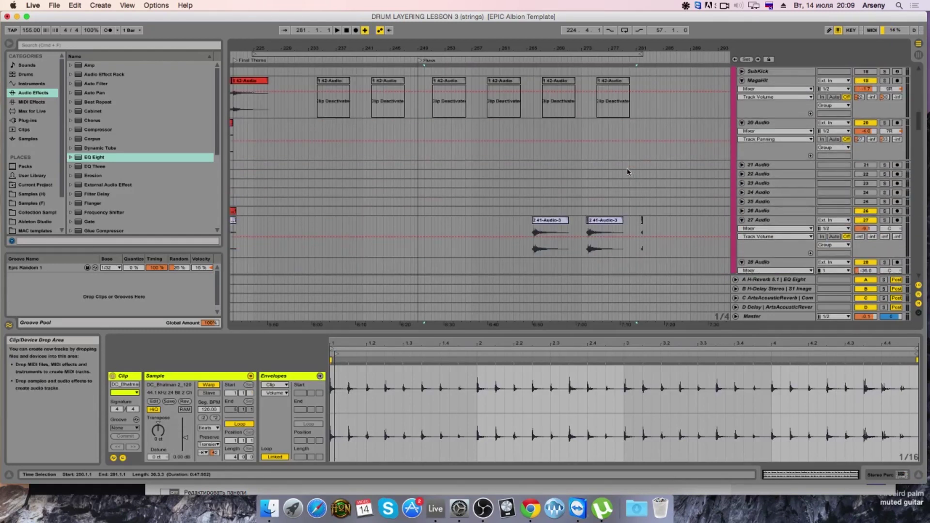
pyautogui.click(590, 226)
pyautogui.click(603, 220)
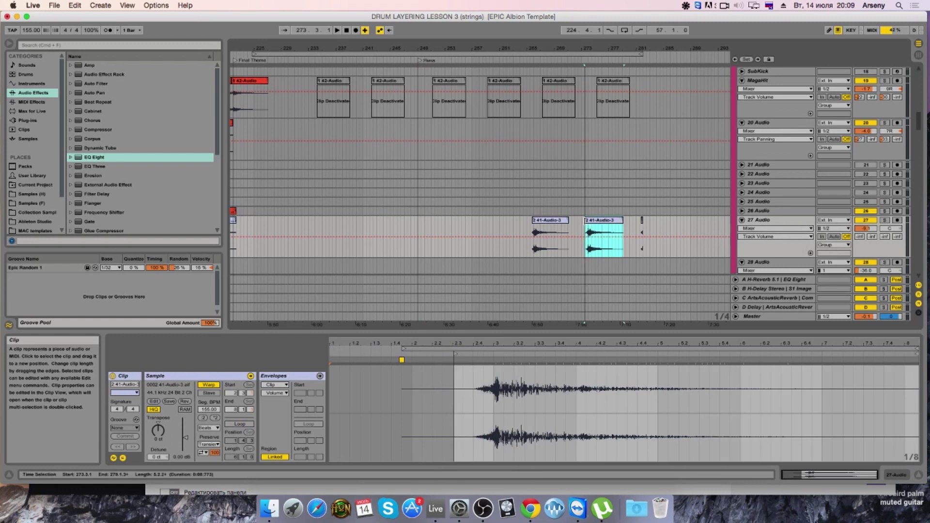
# Step: Extend the short last 41-Audio-3 clip on 27 Audio so that it ends at bar 287
pyautogui.click(641, 221)
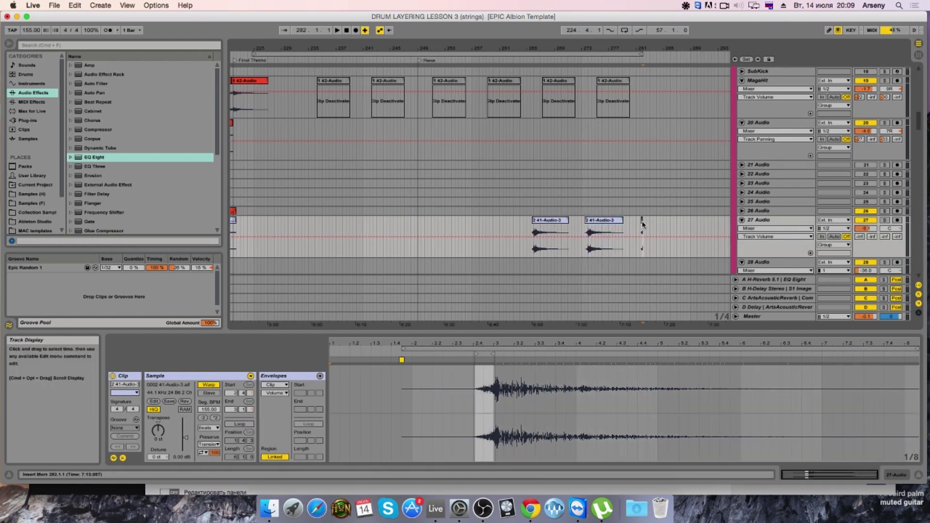
pyautogui.moveTo(674, 45); pyautogui.dragTo(674, 58)
pyautogui.click(634, 231)
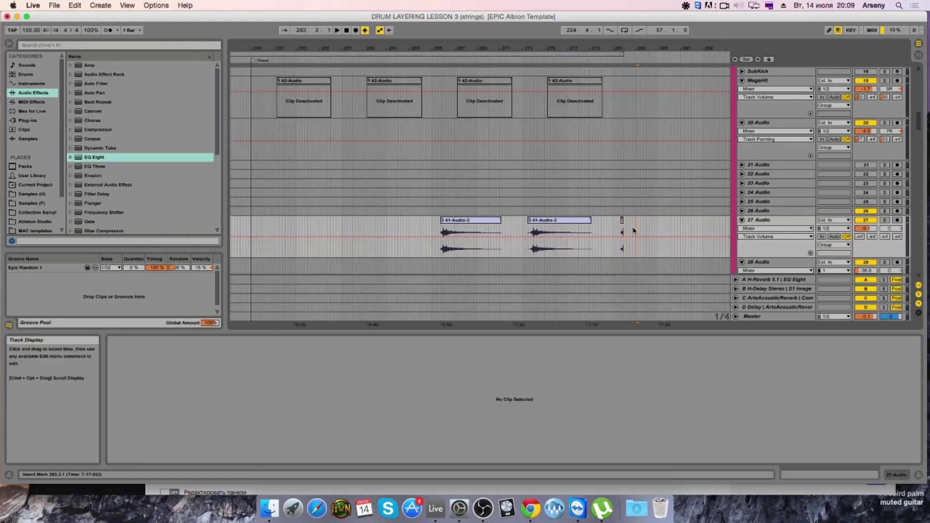
pyautogui.moveTo(623, 222); pyautogui.dragTo(687, 223)
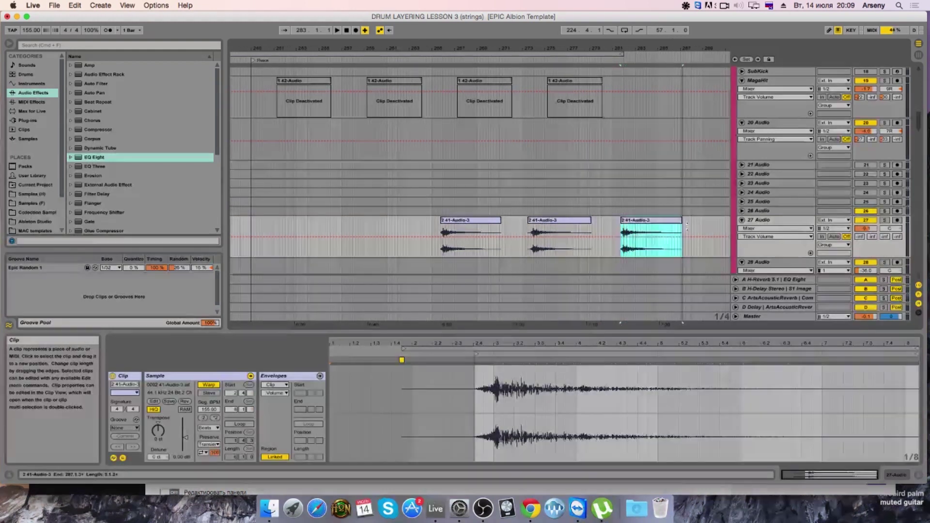
pyautogui.press('-')
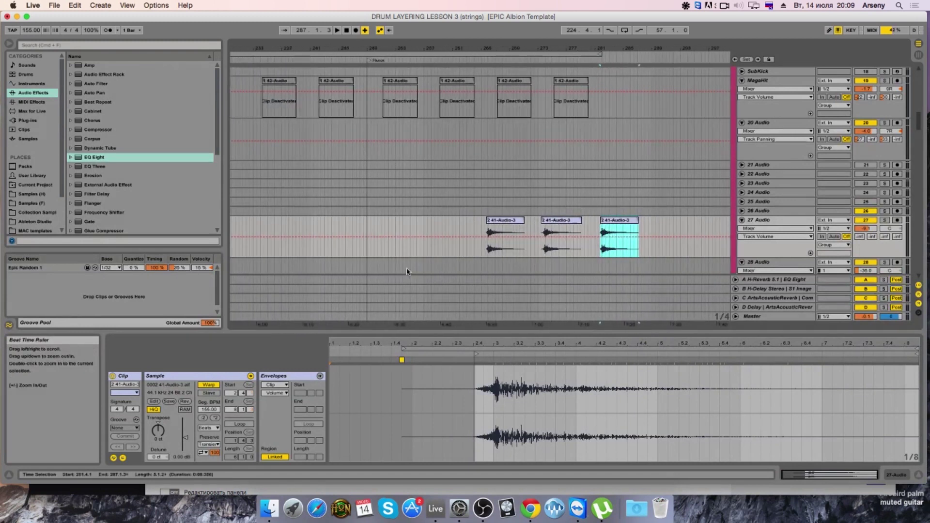
# Step: Set the warp mode of all three 41-Audio-3 clips near the ending on 27 Audio to Complex
pyautogui.click(217, 427)
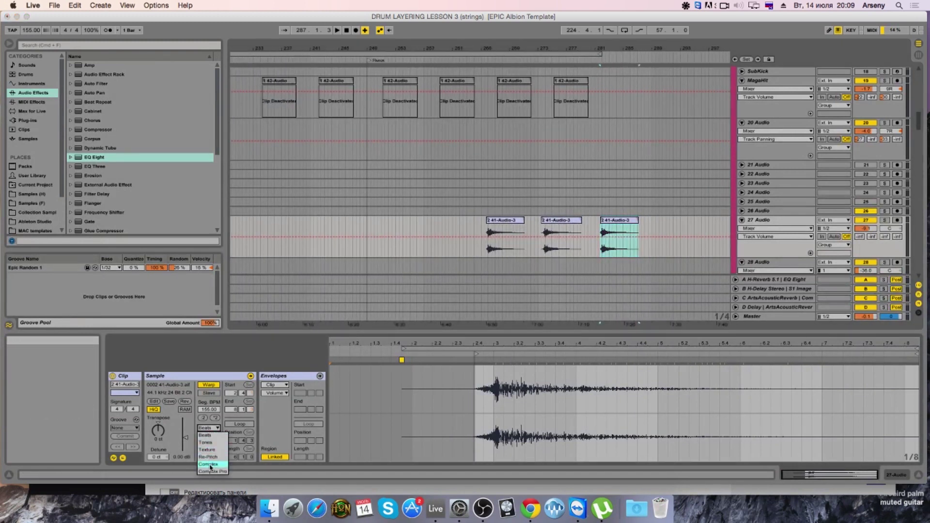
pyautogui.click(212, 465)
pyautogui.click(577, 218)
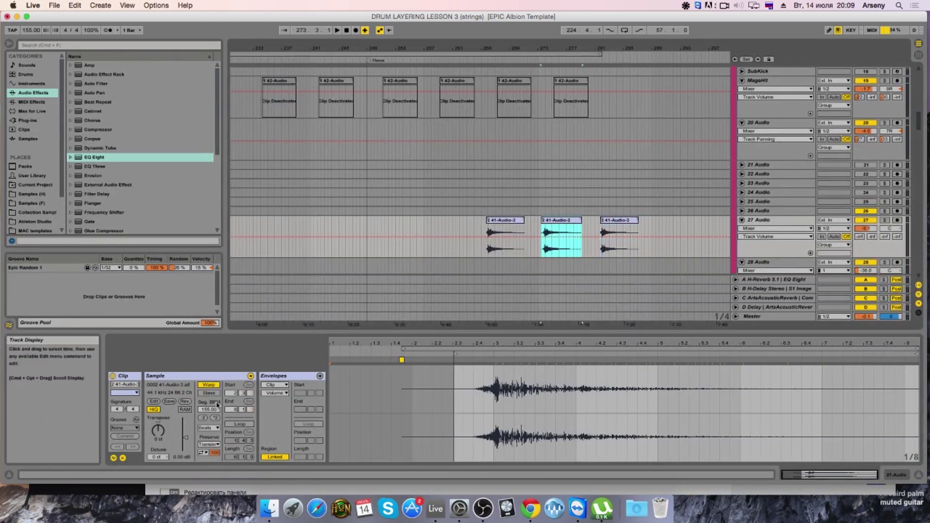
pyautogui.click(209, 427)
pyautogui.click(212, 465)
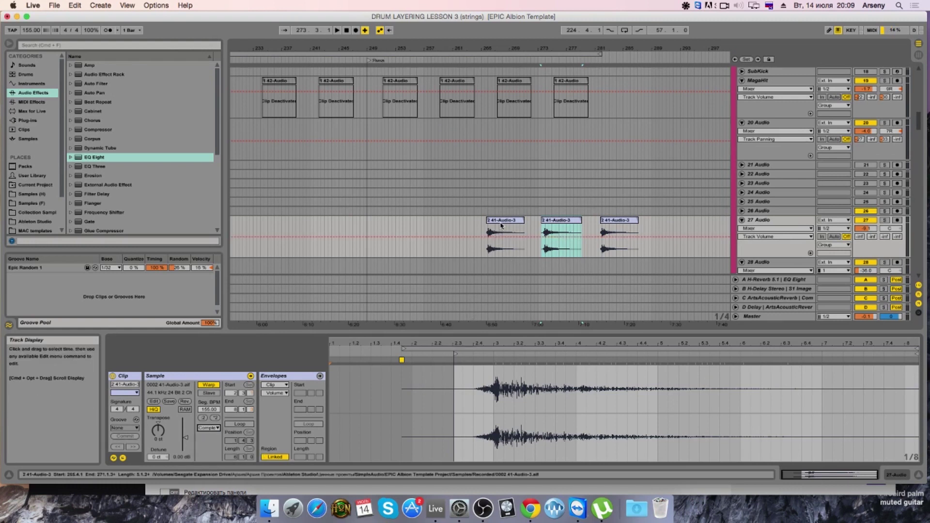
pyautogui.click(506, 244)
pyautogui.click(204, 428)
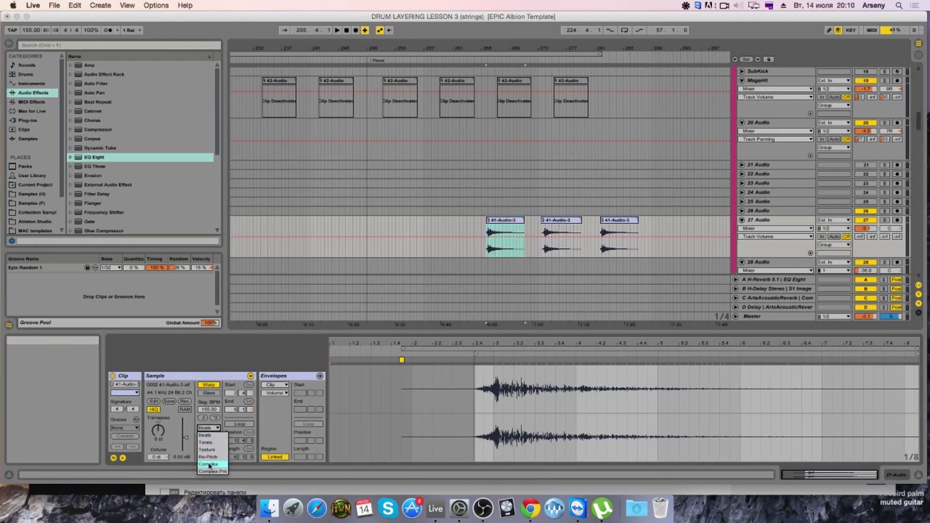
pyautogui.click(211, 465)
# Step: Play the arrangement from just before the first of the three 41-Audio-3 clips near the ending on 27 Audio
pyautogui.scroll(-2, 501, 256)
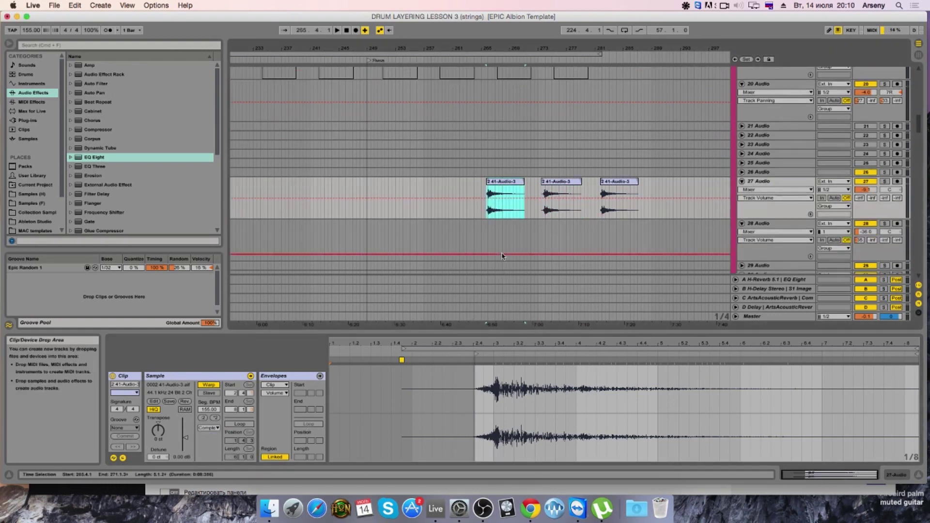
pyautogui.click(477, 201)
pyautogui.press('space')
pyautogui.press('-')
pyautogui.press('+')
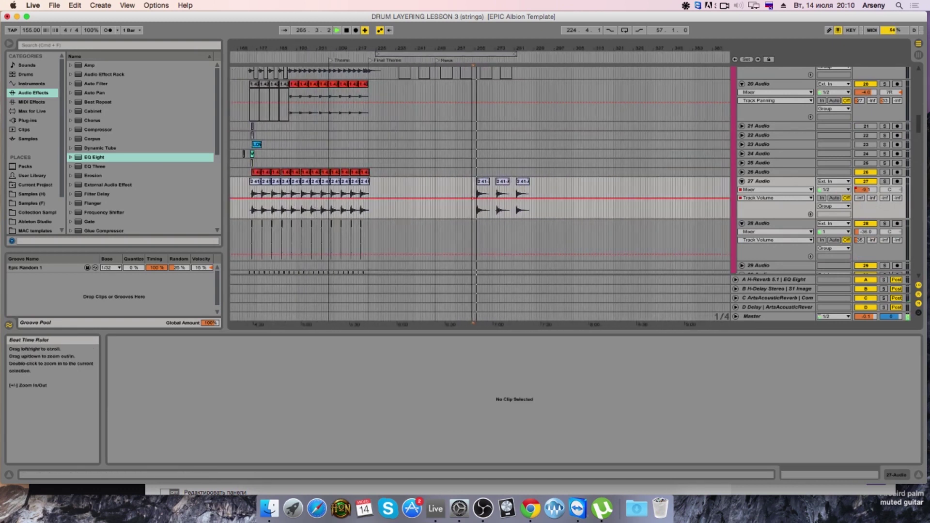
# Step: Deactivate the two Legato Hi 1 clips that span bars 266 to 282
pyautogui.moveTo(436, 49); pyautogui.dragTo(572, 48)
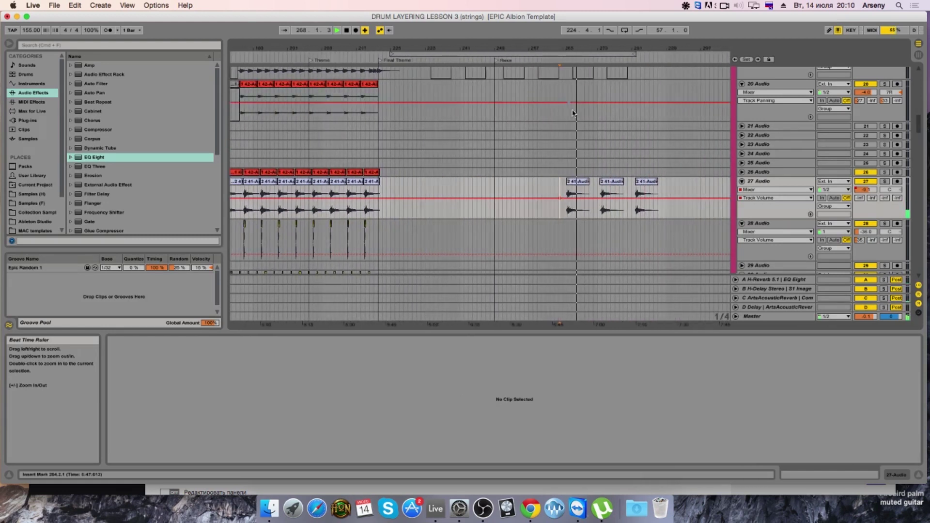
pyautogui.scroll(-8, 589, 134)
pyautogui.scroll(-10, 589, 134)
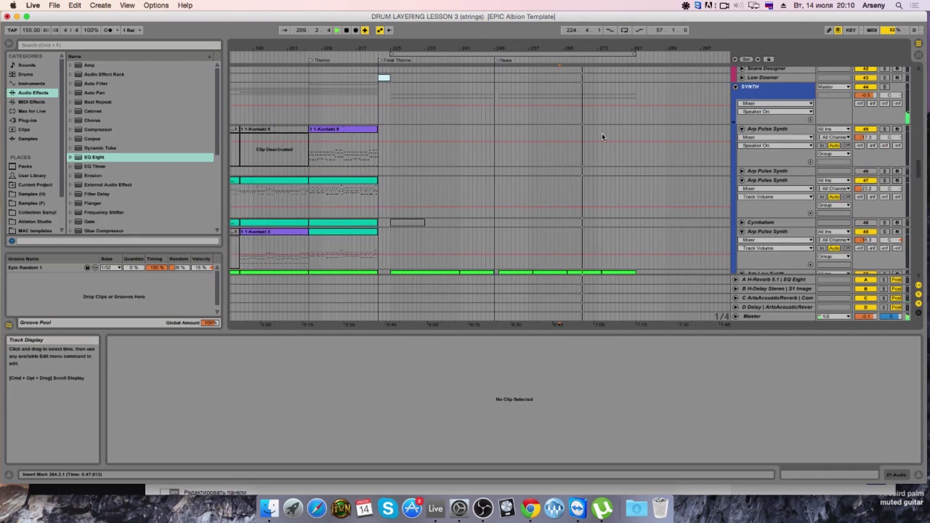
pyautogui.scroll(-12, 602, 137)
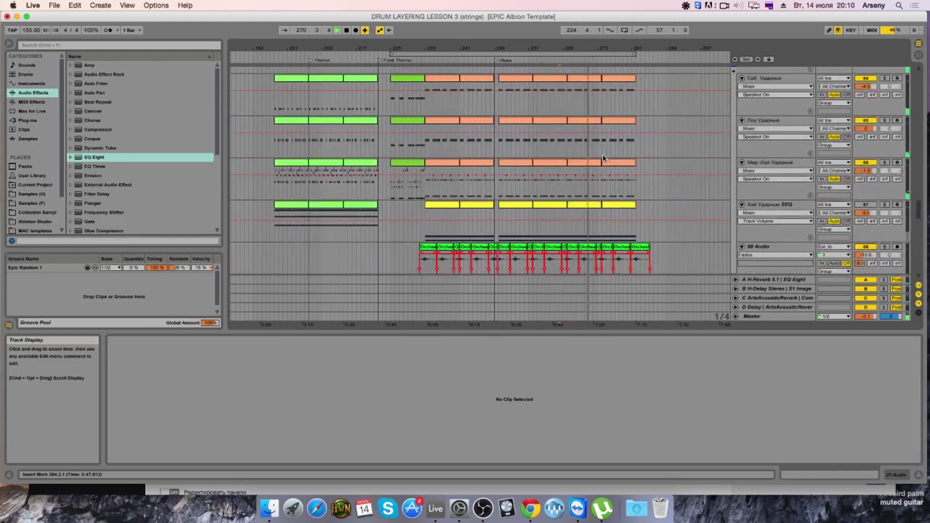
pyautogui.scroll(8, 603, 157)
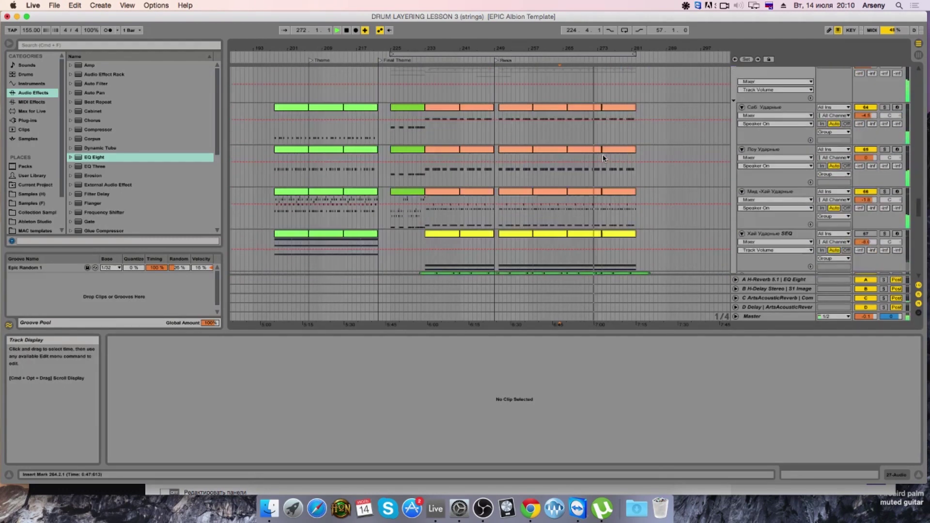
pyautogui.scroll(-15, 603, 158)
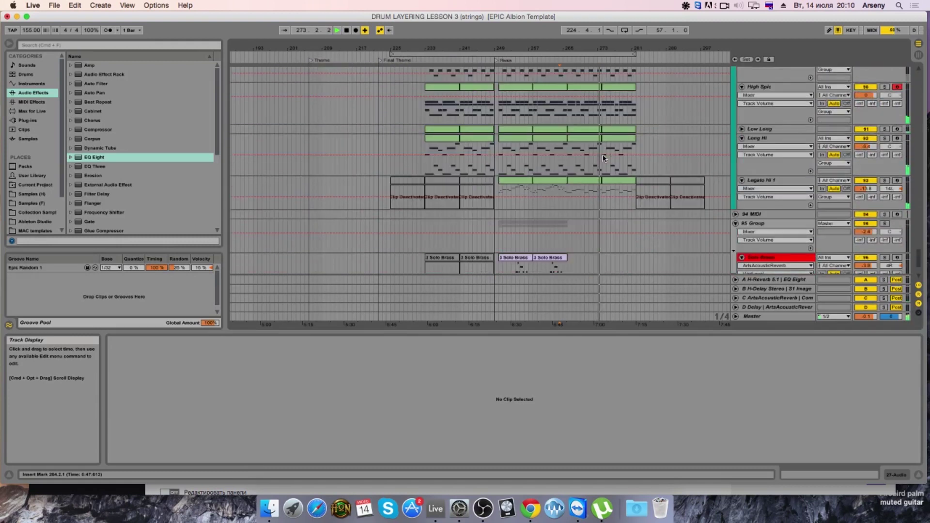
pyautogui.click(594, 125)
pyautogui.keyDown('shift'); pyautogui.click(611, 119); pyautogui.keyUp('shift')
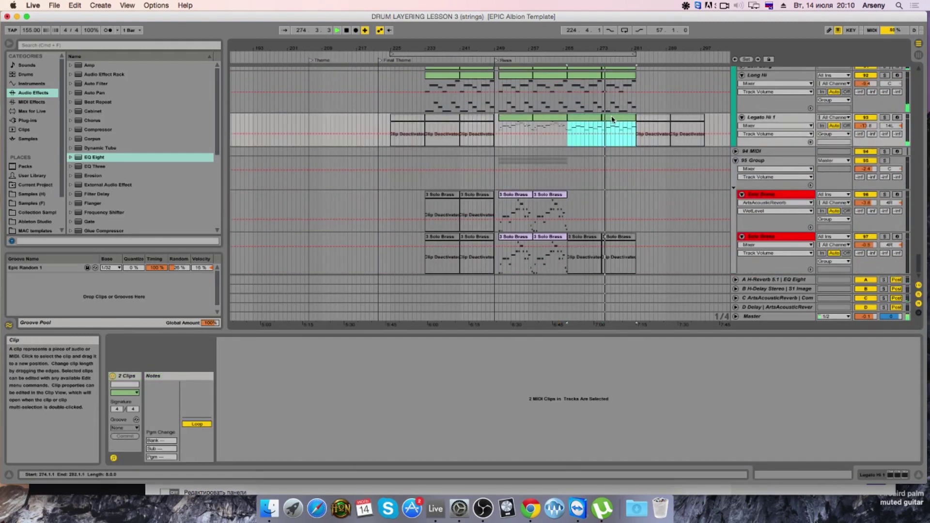
pyautogui.press('0')
pyautogui.scroll(5, 615, 120)
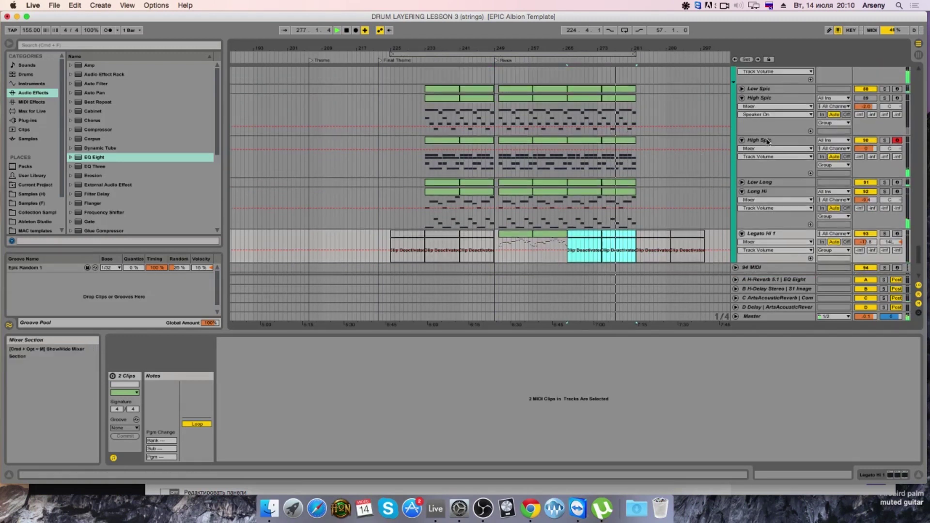
# Step: Extend the end of the arrangement loop to bar 289 and select all material within the loop
pyautogui.click(884, 140)
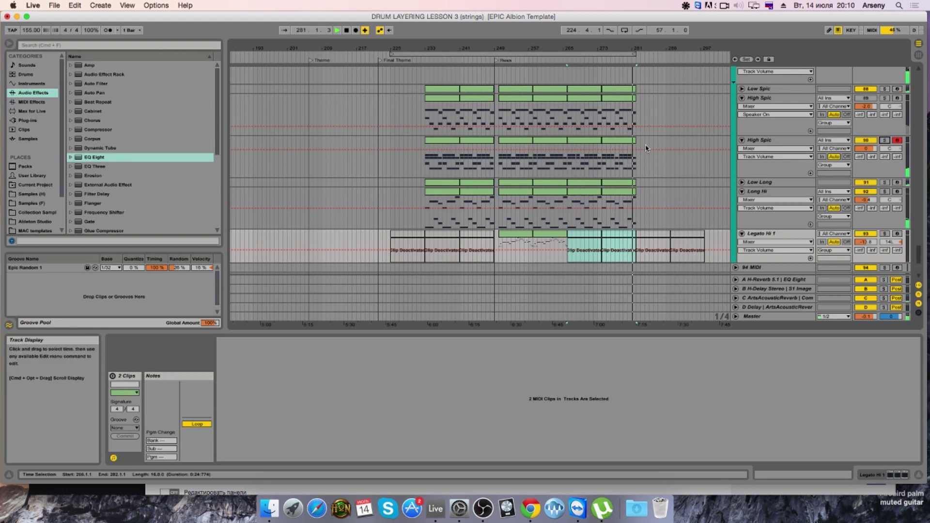
pyautogui.click(623, 144)
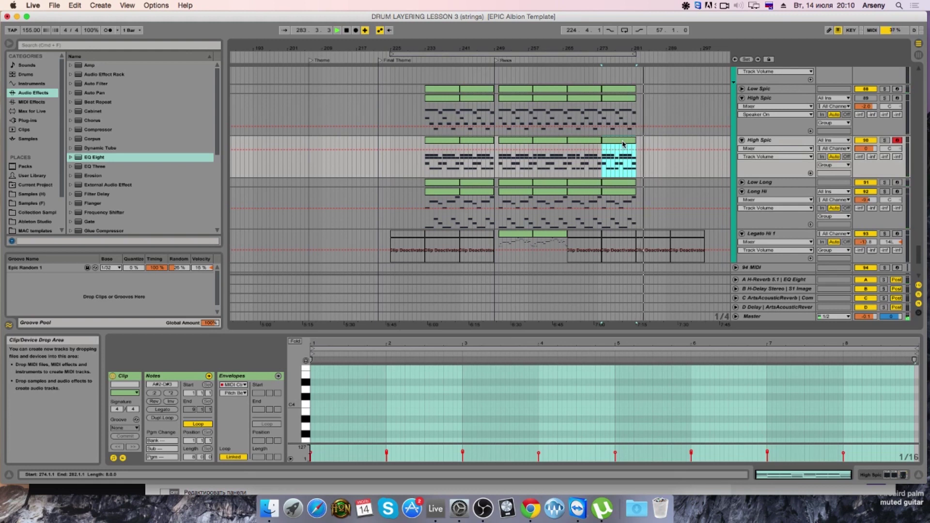
pyautogui.moveTo(636, 54); pyautogui.dragTo(664, 58)
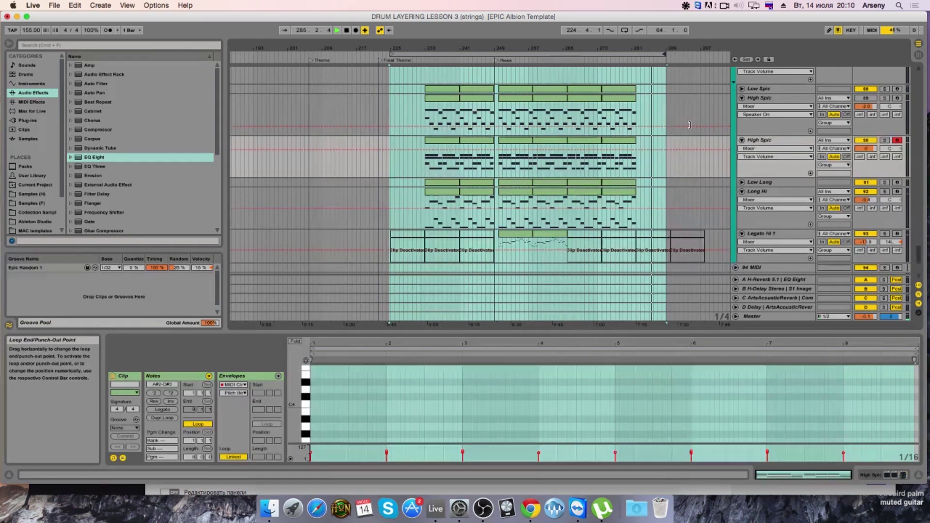
pyautogui.press('super+a')
pyautogui.scroll(10, 680, 128)
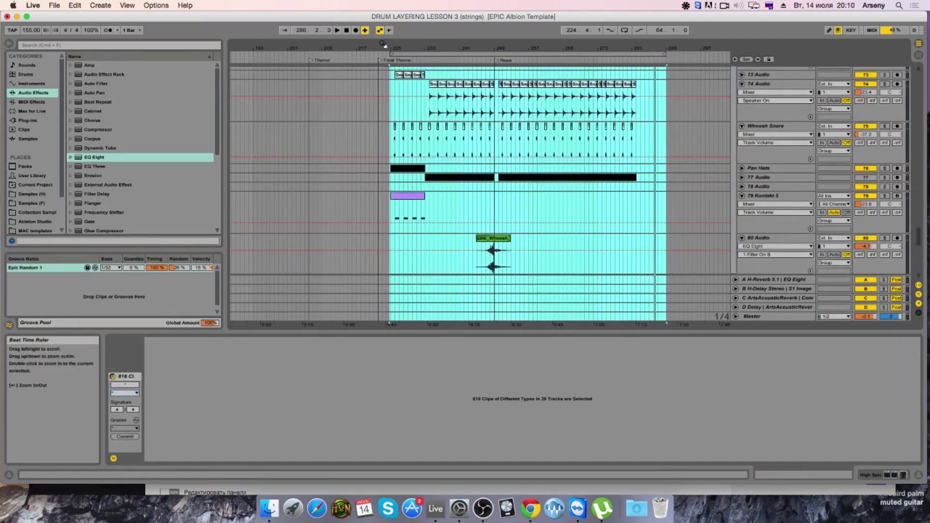
# Step: Try the loop start at bar 222 on the Final Theme marker, play from there, and return the loop start to 224.4
pyautogui.moveTo(391, 50)
pyautogui.mouseDown()
pyautogui.moveTo(374, 54)
pyautogui.moveTo(382, 56)
pyautogui.mouseUp()
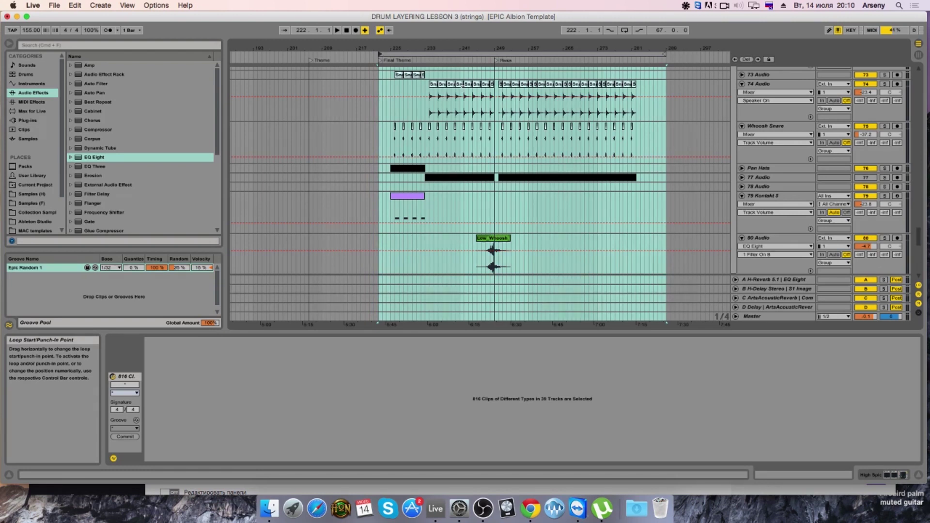
pyautogui.scroll(10, 491, 99)
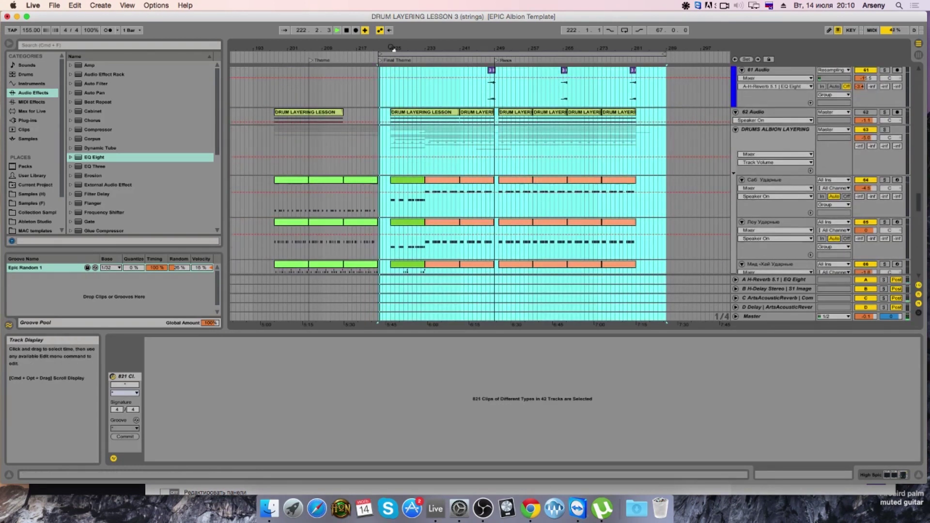
pyautogui.scroll(5, 388, 75)
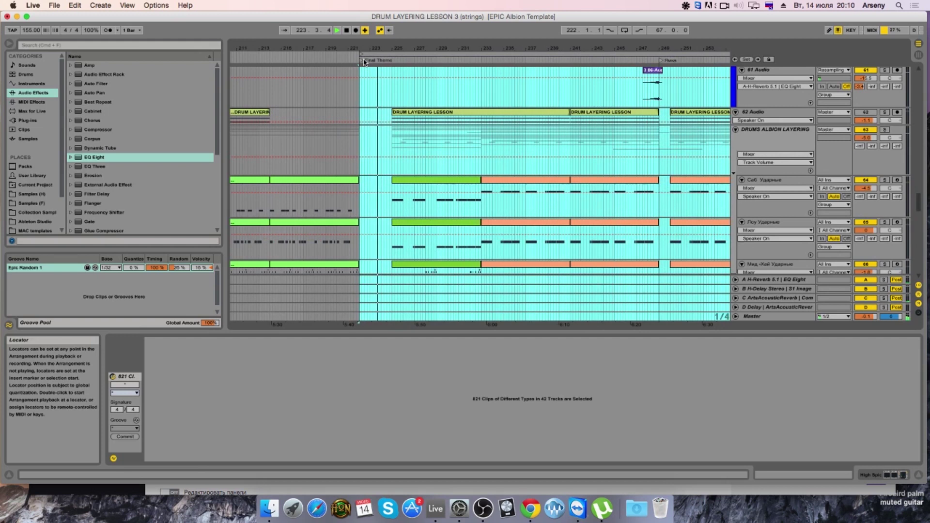
pyautogui.scroll(-4, 409, 133)
pyautogui.scroll(-15, 409, 133)
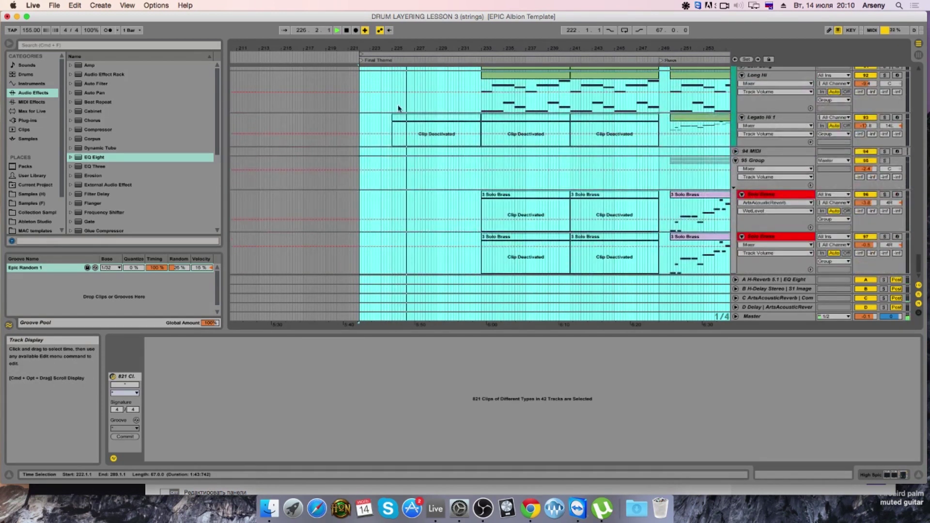
pyautogui.moveTo(362, 54); pyautogui.dragTo(393, 59)
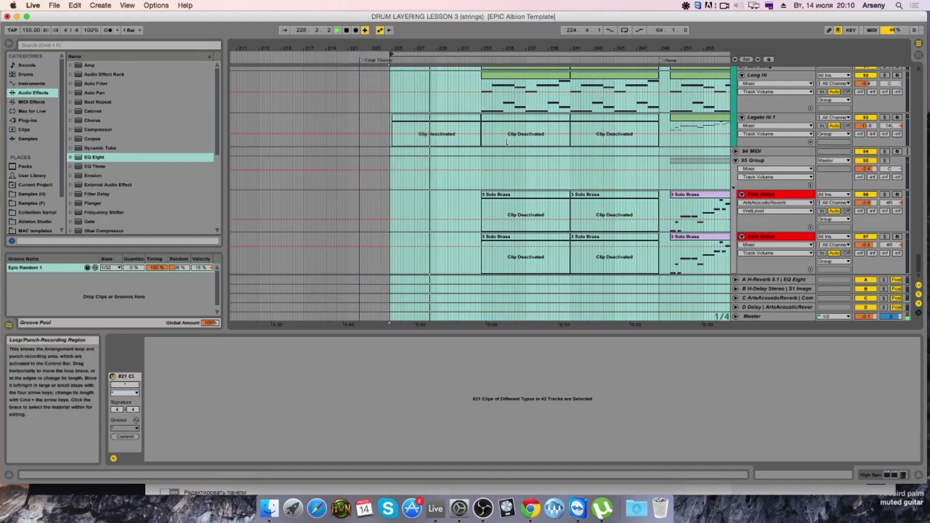
# Step: Deactivate the Саб Ударные, Лоу Ударные and Мид-Хай Ударные clips that span bars 225 to 233 after the Final Theme marker
pyautogui.scroll(4, 507, 141)
pyautogui.scroll(15, 507, 141)
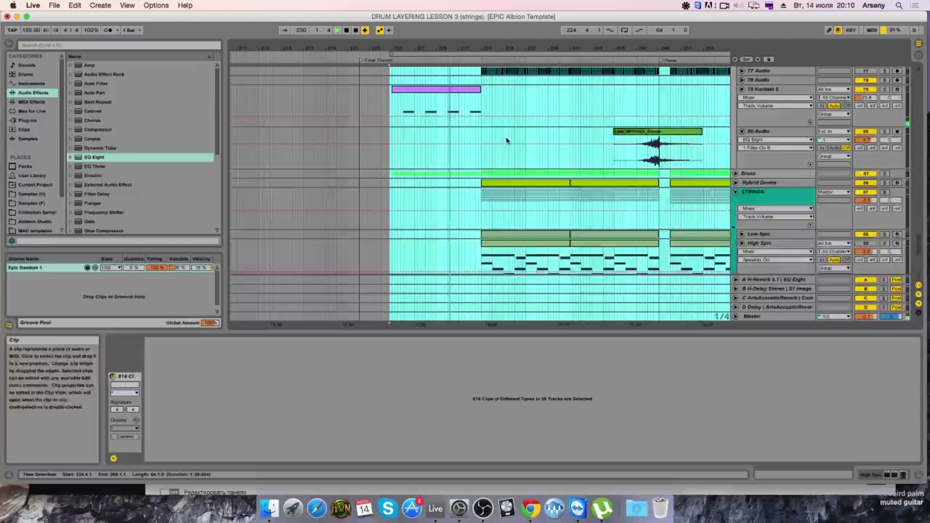
pyautogui.scroll(3, 506, 141)
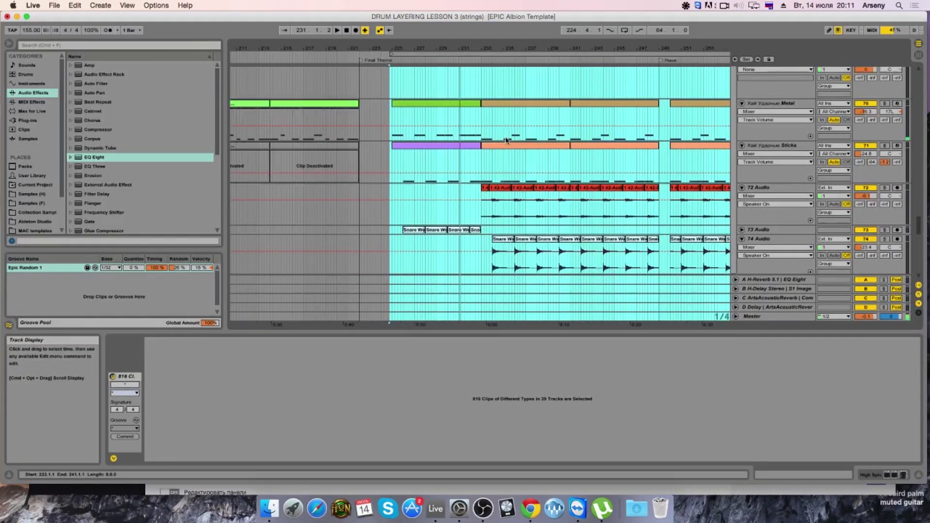
pyautogui.scroll(3, 505, 141)
pyautogui.scroll(-1, 494, 140)
pyautogui.scroll(1, 488, 139)
pyautogui.scroll(8, 488, 139)
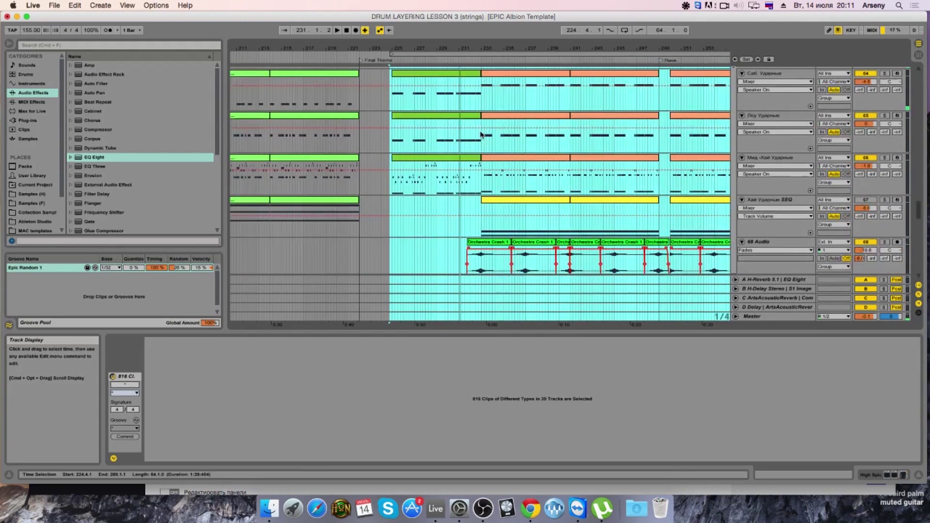
pyautogui.click(442, 197)
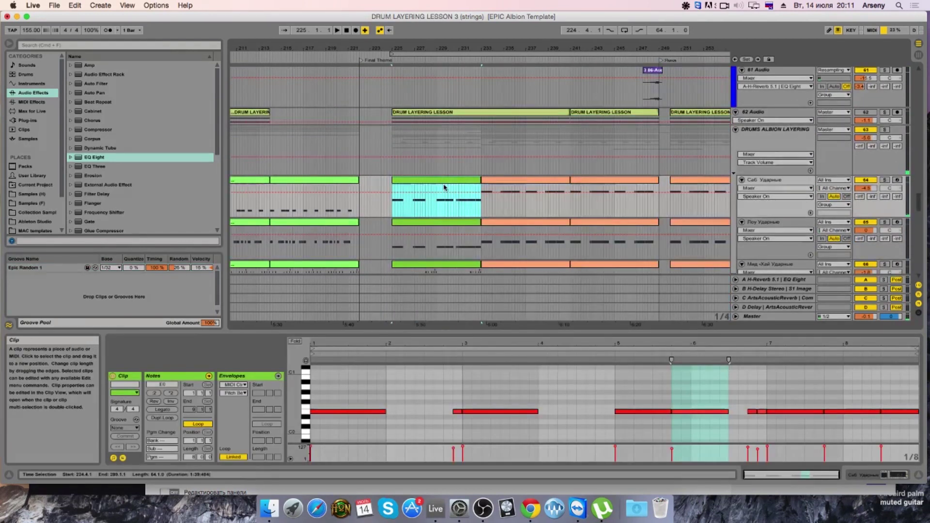
pyautogui.scroll(-3, 443, 194)
pyautogui.keyDown('shift'); pyautogui.click(449, 207); pyautogui.keyUp('shift')
pyautogui.press('0')
pyautogui.press('space')
# Step: Deactivate the Хай Ударные Metal and Хай Ударные Sticks clips that span bars 225 to 233
pyautogui.scroll(-5, 453, 174)
pyautogui.click(450, 209)
pyautogui.scroll(-4, 450, 194)
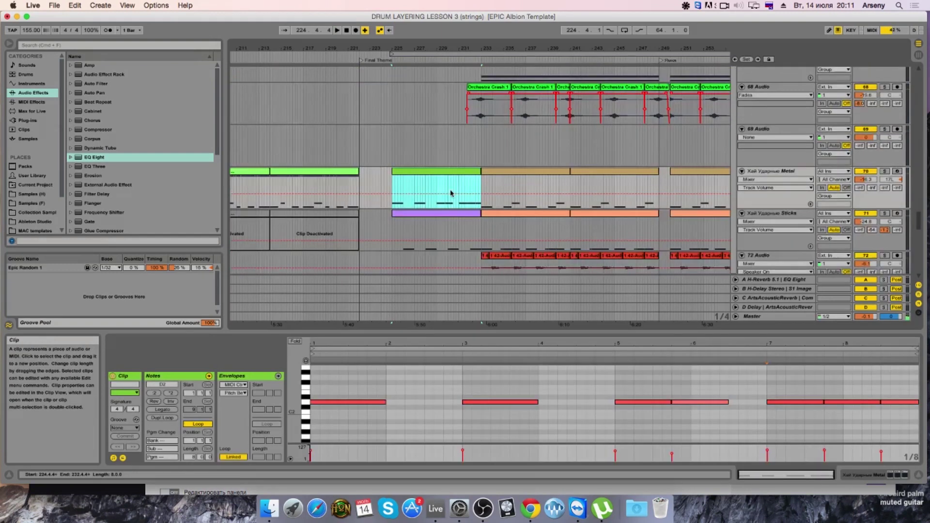
pyautogui.press('space')
pyautogui.keyDown('shift'); pyautogui.click(451, 146); pyautogui.keyUp('shift')
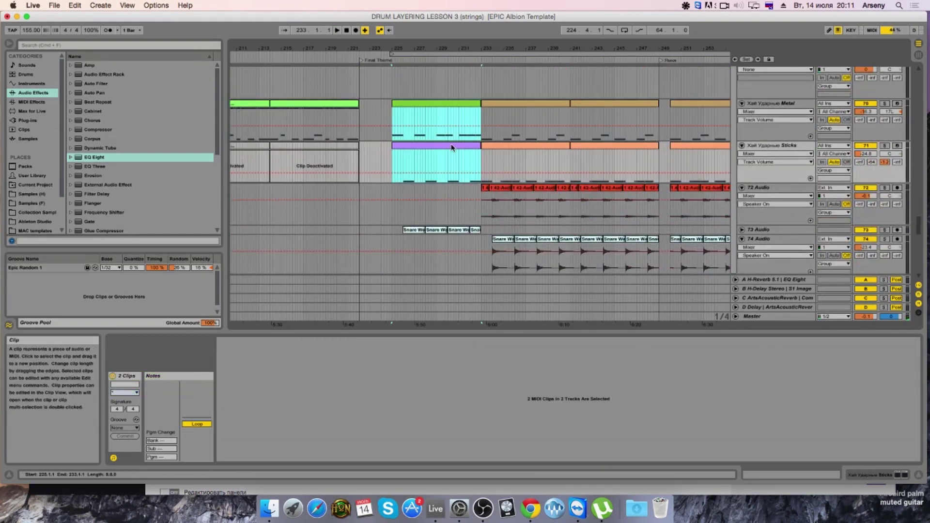
pyautogui.press('0')
# Step: Mute the Pan Hats and 77 Audio tracks and play the arrangement from the start of the Pan Hats clips
pyautogui.scroll(-4, 452, 184)
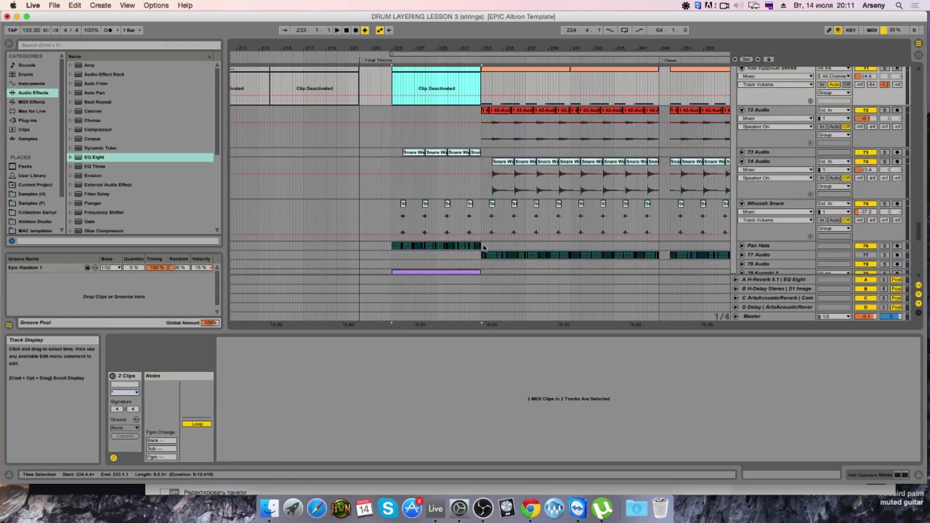
pyautogui.moveTo(483, 247); pyautogui.dragTo(426, 247)
pyautogui.click(395, 247)
pyautogui.click(863, 247)
pyautogui.press('space')
pyautogui.scroll(-3, 798, 228)
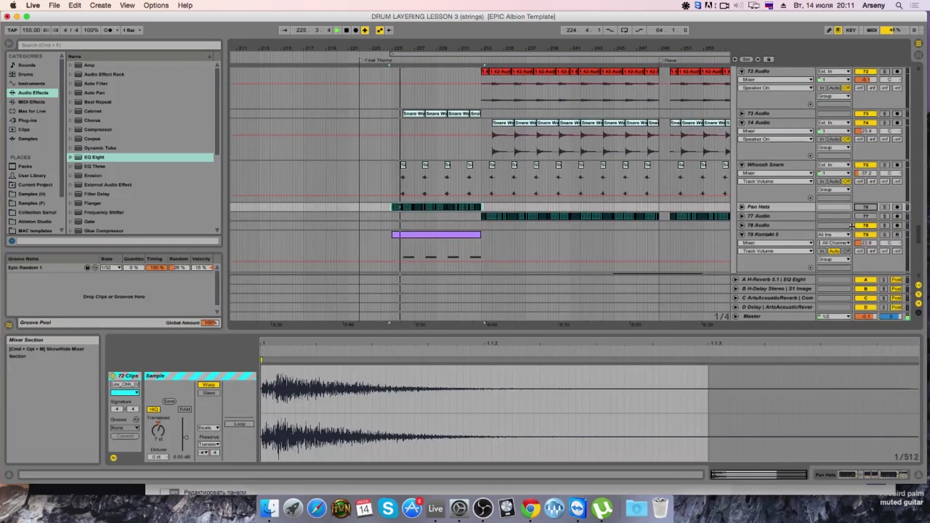
# Step: Mute the 73 Audio, Whoosh Snare and 79 Kontakt 5 tracks during playback
pyautogui.scroll(-2, 798, 229)
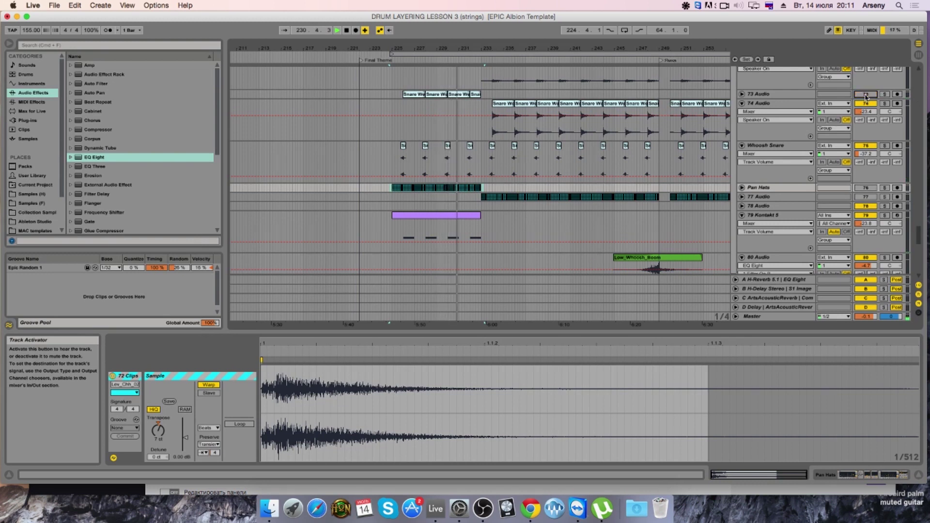
pyautogui.click(866, 146)
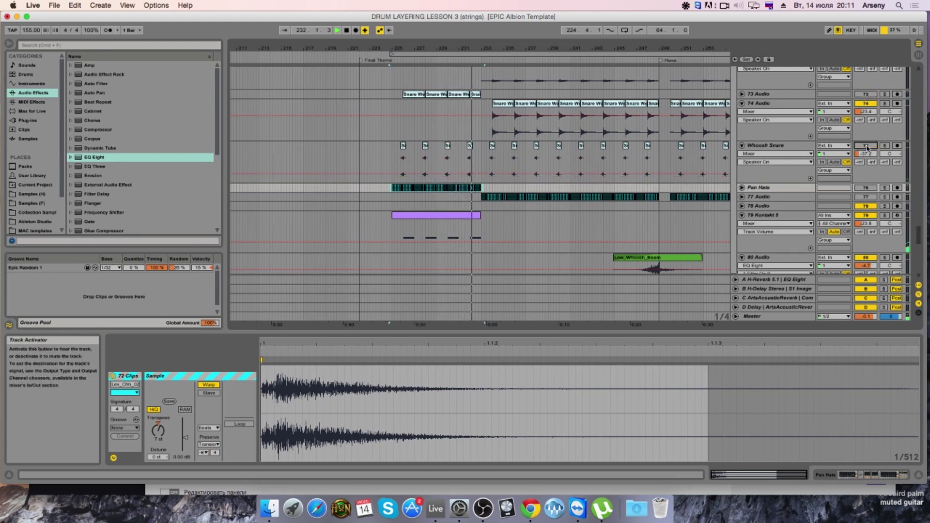
pyautogui.scroll(-2, 858, 182)
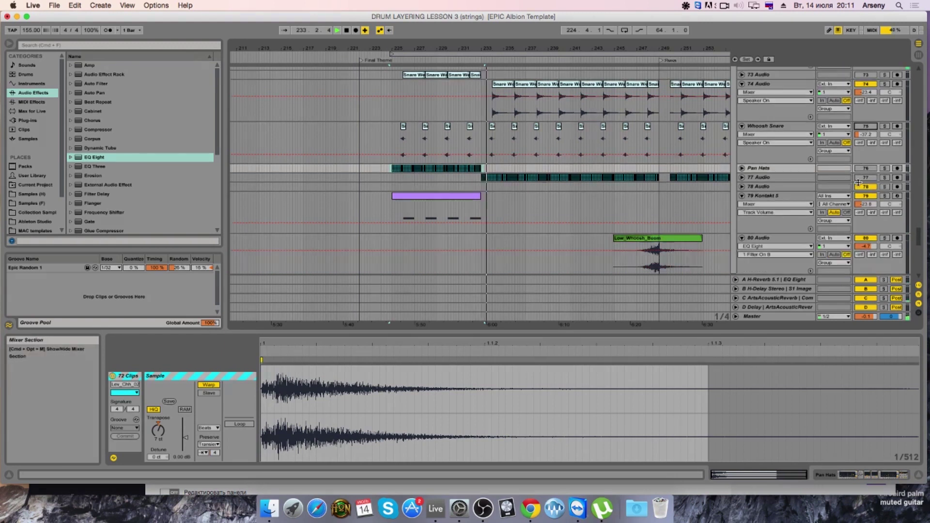
pyautogui.click(863, 196)
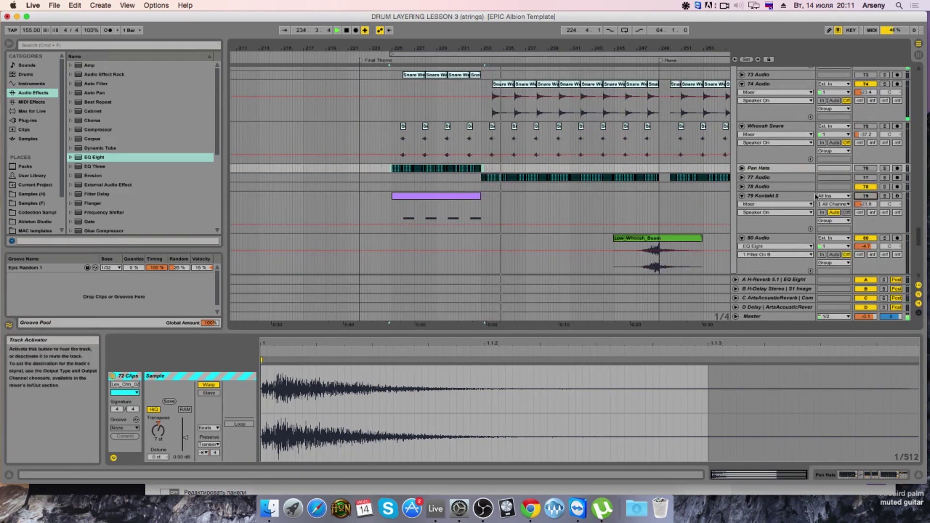
# Step: Deactivate the upper melody notes in the first Final Theme Piano clip between bars 233 and 241, leaving the low chords active
pyautogui.scroll(8, 679, 171)
pyautogui.scroll(10, 679, 171)
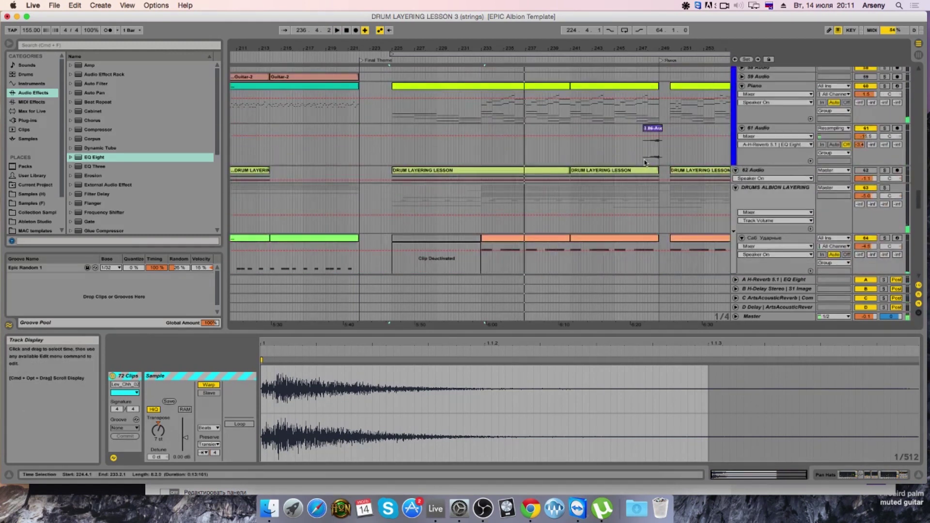
pyautogui.scroll(4, 644, 163)
pyautogui.click(645, 155)
pyautogui.keyDown('shift'); pyautogui.click(508, 155); pyautogui.keyUp('shift')
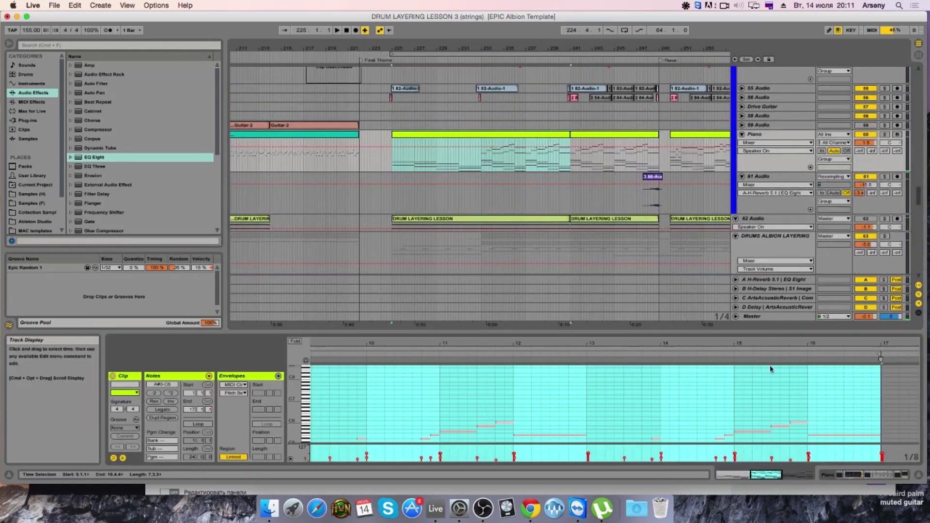
pyautogui.click(771, 369)
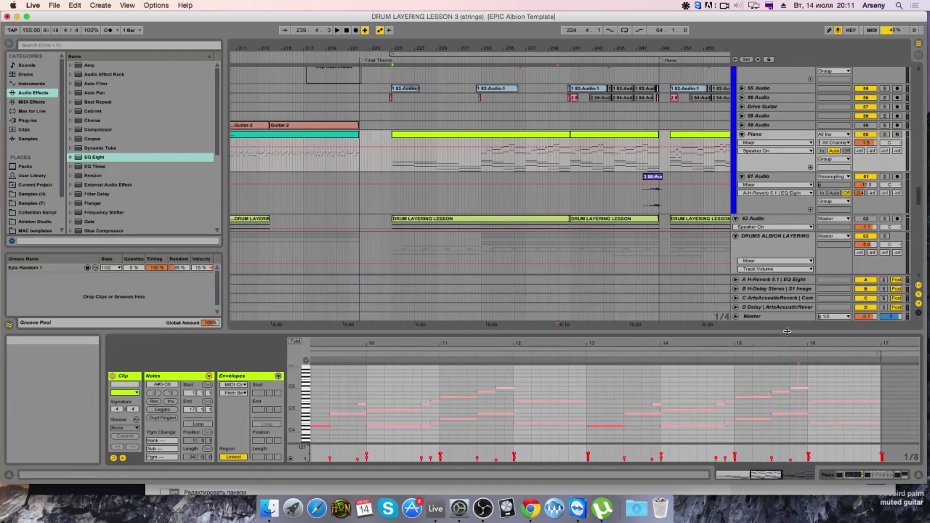
pyautogui.moveTo(787, 332); pyautogui.dragTo(794, 193)
pyautogui.moveTo(827, 260); pyautogui.dragTo(302, 311)
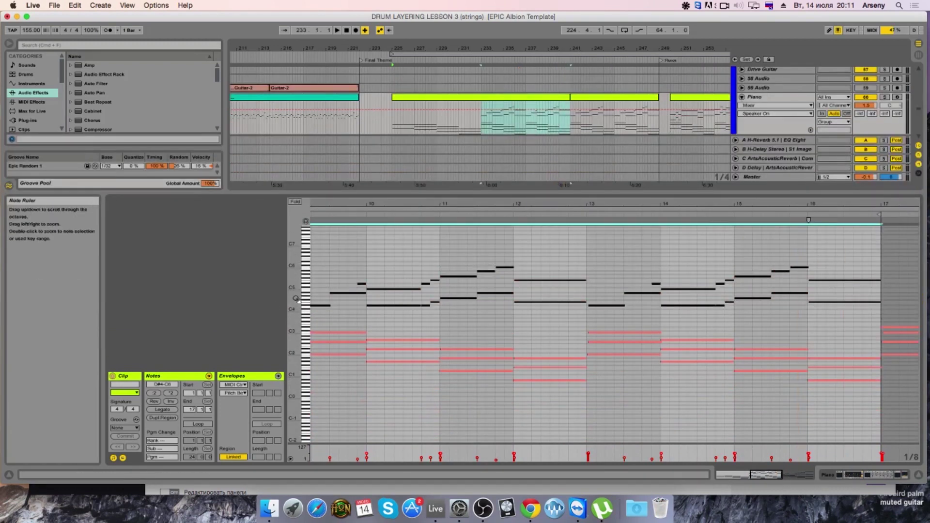
# Step: Replace the Piano part in bars 241 to 249 with a copy of the thinned part from bars 233 to 241
pyautogui.click(582, 99)
pyautogui.click(542, 103)
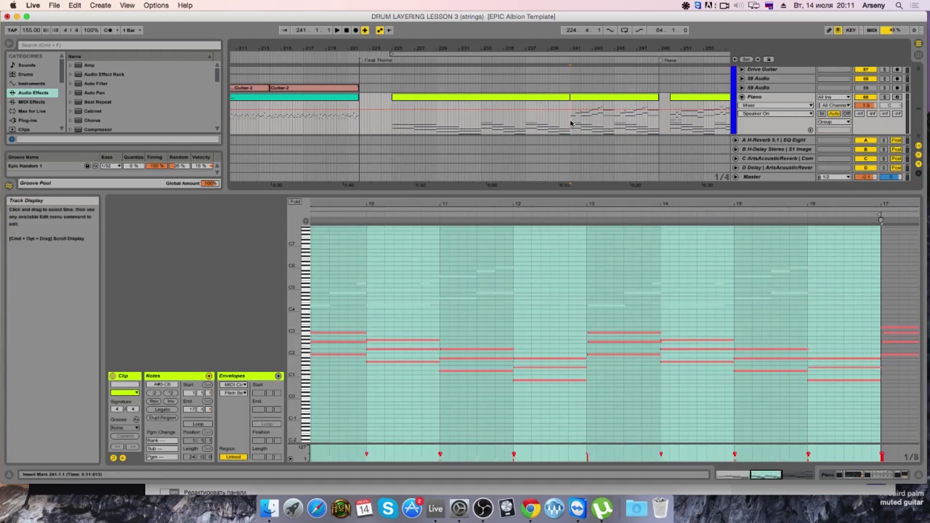
pyautogui.moveTo(570, 123); pyautogui.dragTo(471, 123)
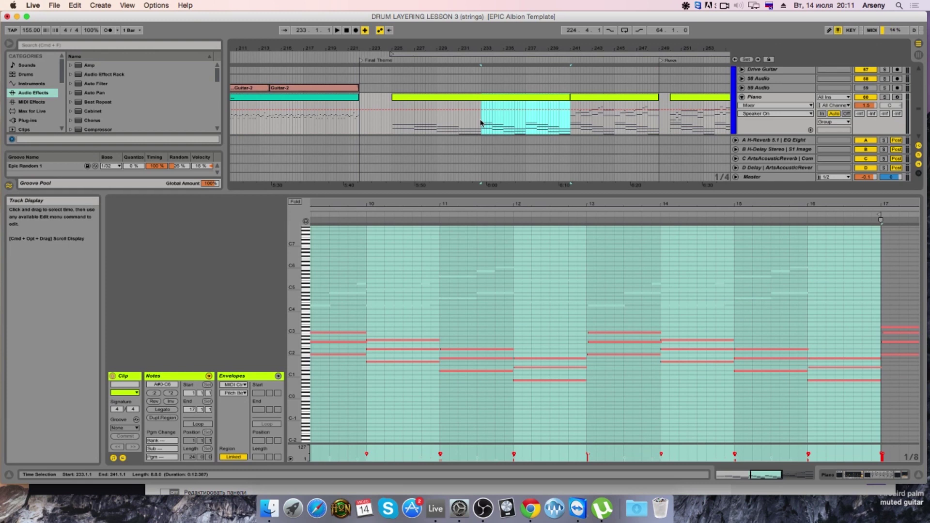
pyautogui.click(581, 109)
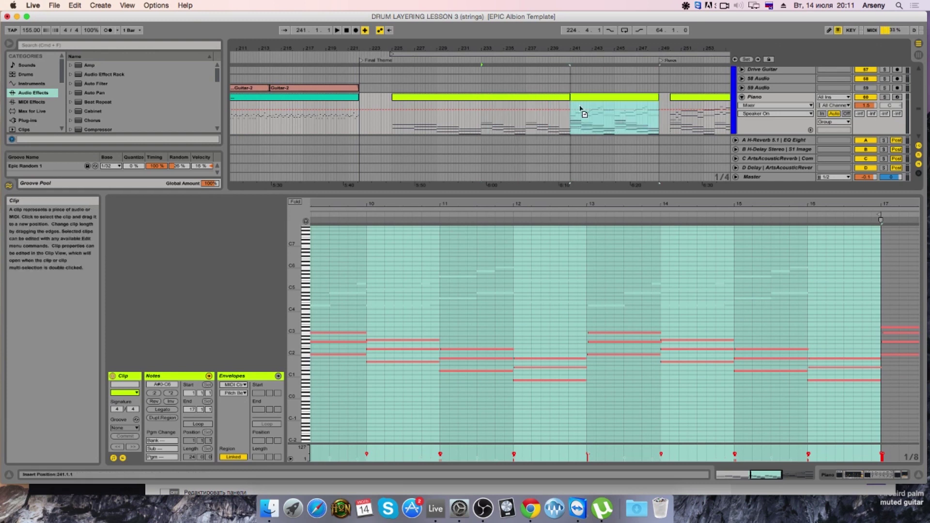
pyautogui.click(581, 109)
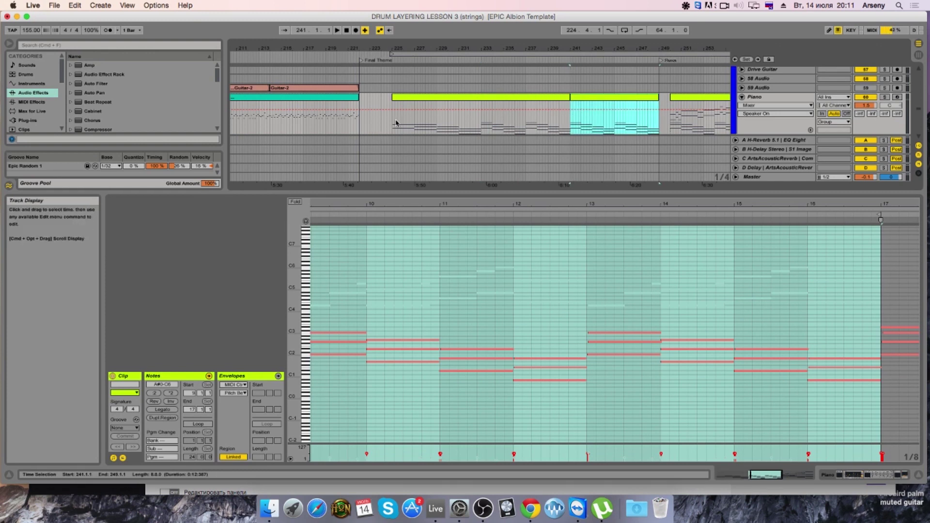
# Step: Play the arrangement from 224.4.1 and look over the bass and OTHER group tracks
pyautogui.click(389, 120)
pyautogui.press('space')
pyautogui.moveTo(436, 193); pyautogui.dragTo(436, 333)
pyautogui.scroll(3, 513, 197)
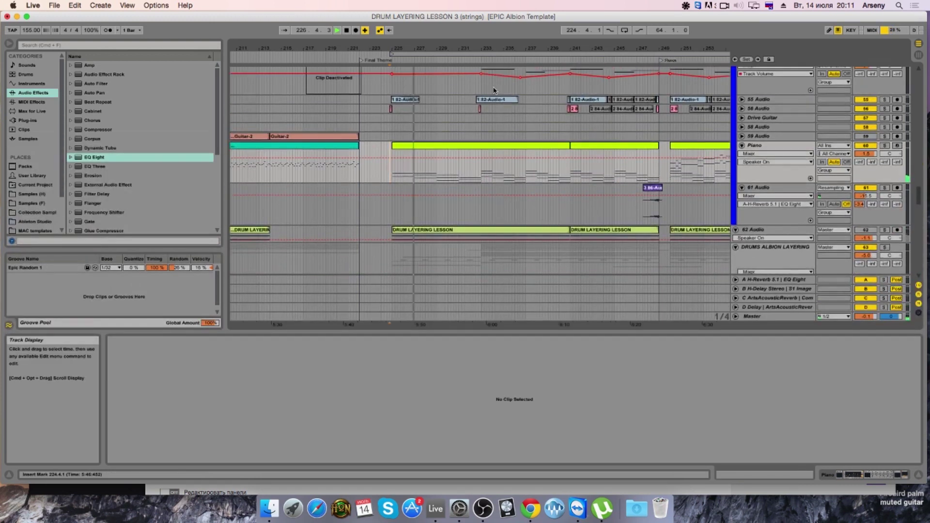
pyautogui.scroll(3, 505, 183)
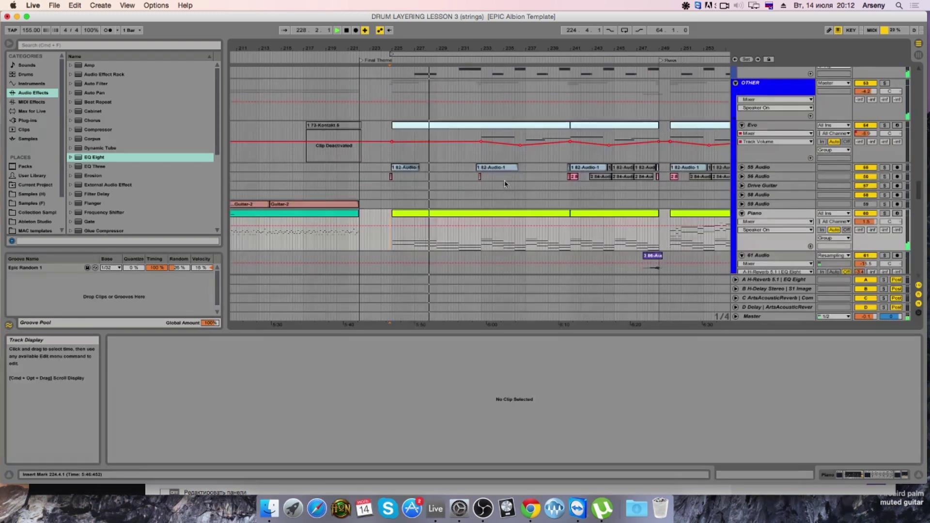
pyautogui.scroll(5, 505, 184)
pyautogui.scroll(-1, 513, 208)
# Step: Open the first Final Theme Evo clip, copy its C4 note from bar 9 to the clip's start and play it
pyautogui.click(518, 225)
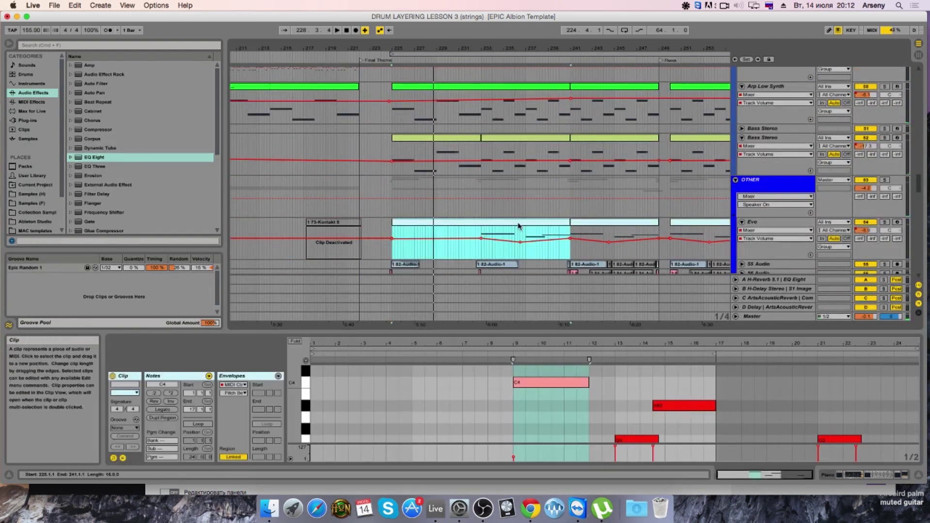
pyautogui.press('space')
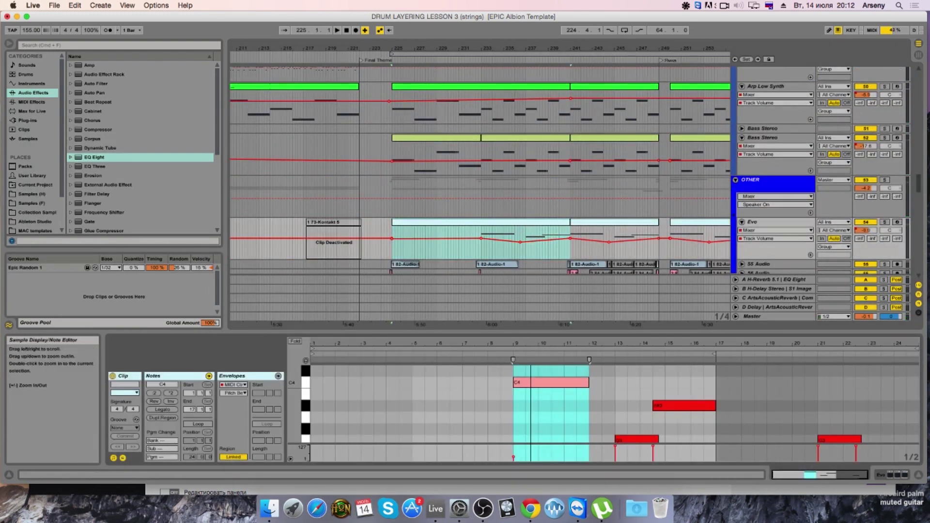
pyautogui.scroll(-2, 494, 346)
pyautogui.moveTo(451, 333); pyautogui.dragTo(479, 264)
pyautogui.scroll(4, 538, 349)
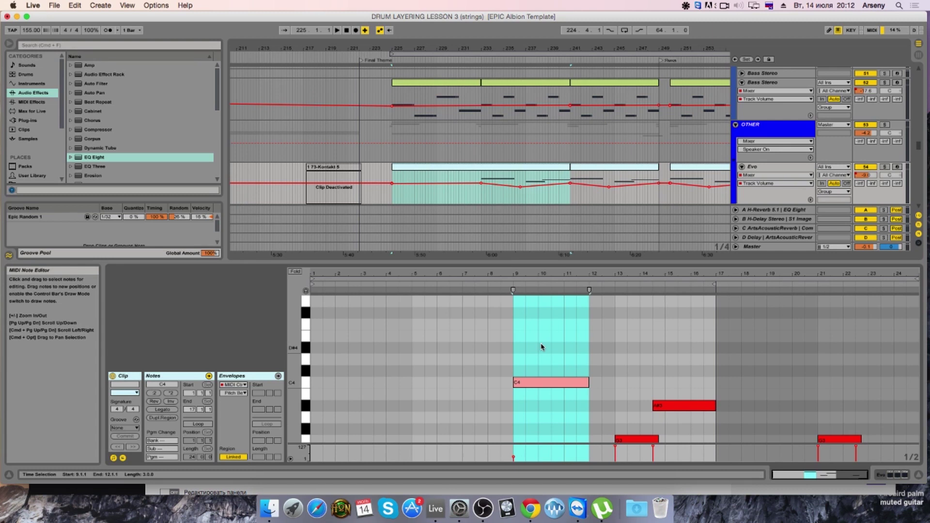
pyautogui.moveTo(538, 384); pyautogui.dragTo(338, 387)
pyautogui.press('space')
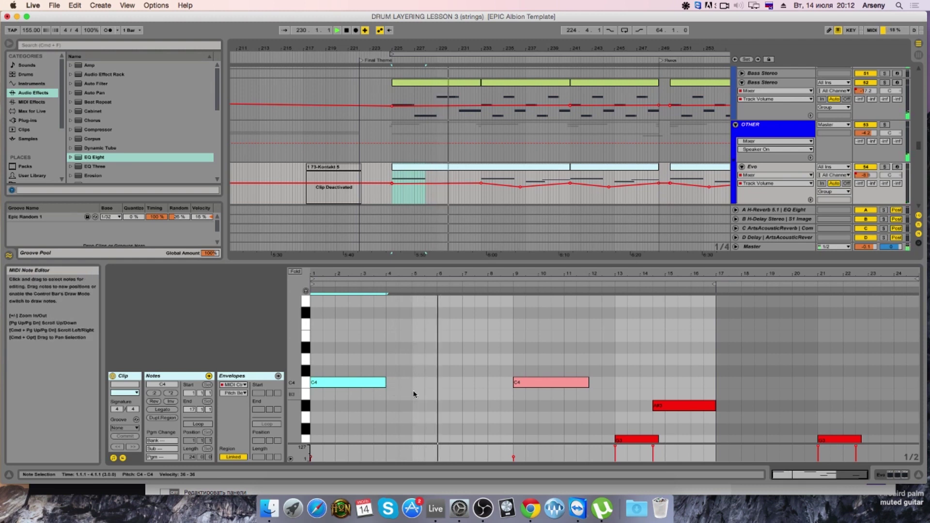
# Step: Move the Evo clip's second C4 note to about bar 7 and lower it to A3 while auditioning
pyautogui.press('space')
pyautogui.moveTo(530, 391); pyautogui.dragTo(488, 420)
pyautogui.press('space')
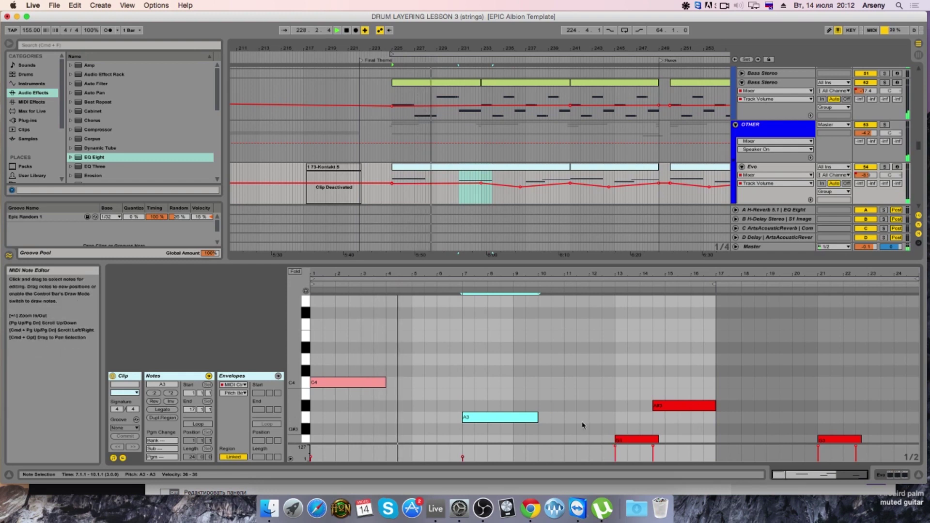
pyautogui.moveTo(492, 420); pyautogui.dragTo(487, 421)
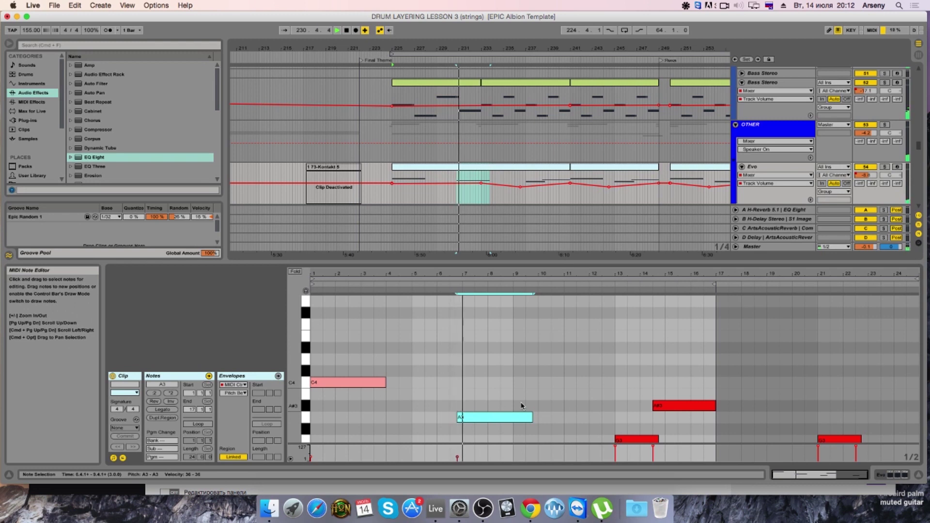
# Step: Try the Evo clip's second note at D4 during playback and settle its pitch on A#3
pyautogui.moveTo(472, 420); pyautogui.dragTo(484, 342)
pyautogui.scroll(-1, 472, 421)
pyautogui.press('space')
pyautogui.scroll(1, 506, 352)
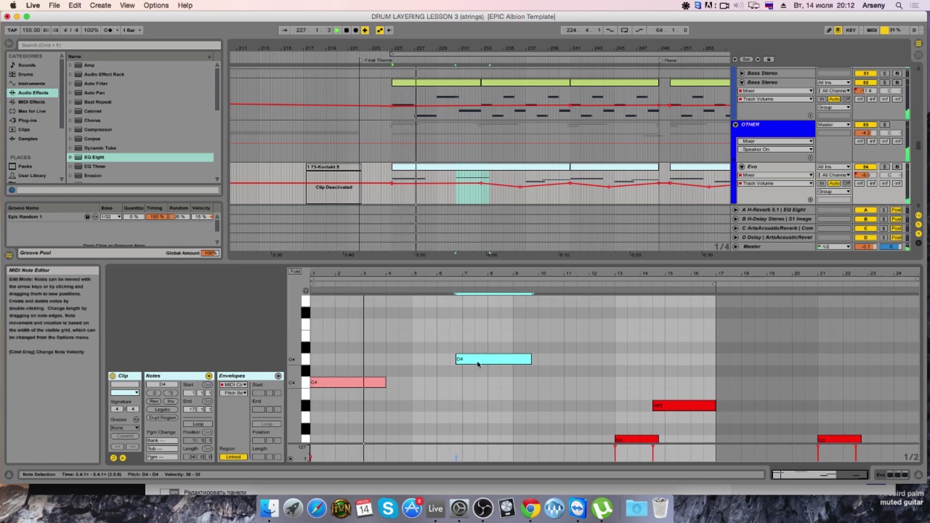
pyautogui.moveTo(477, 363); pyautogui.dragTo(476, 410)
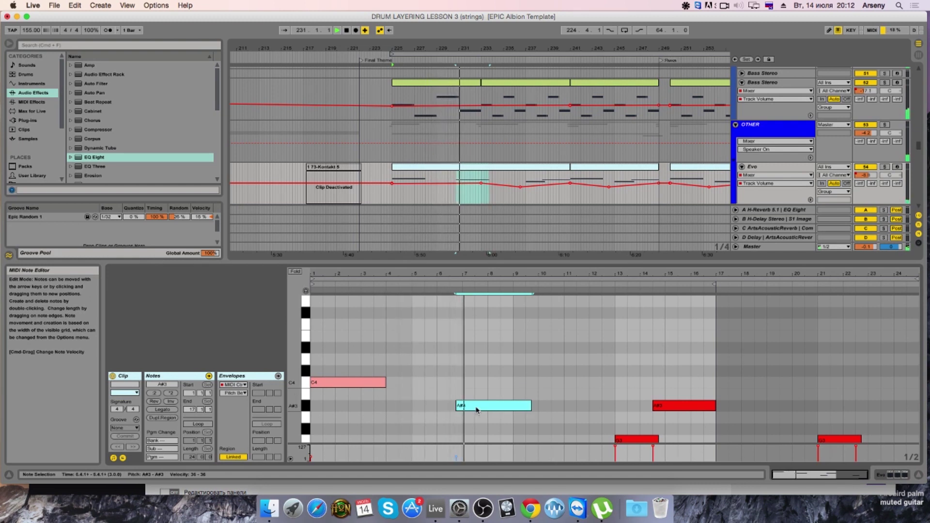
# Step: Shorten the Evo clip's C4 note to two bars and make the A#3 note run from just before bar 7 to bar 9
pyautogui.moveTo(473, 410); pyautogui.dragTo(479, 409)
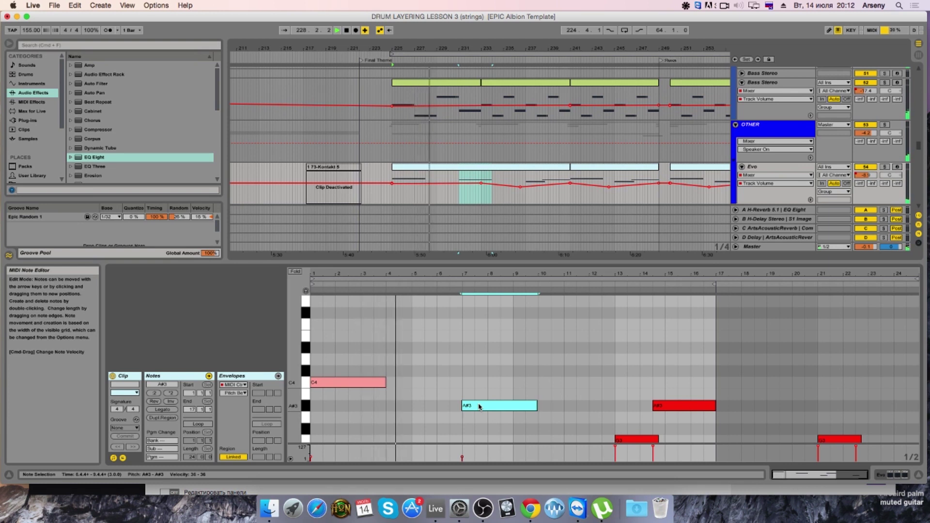
pyautogui.moveTo(385, 382); pyautogui.dragTo(361, 382)
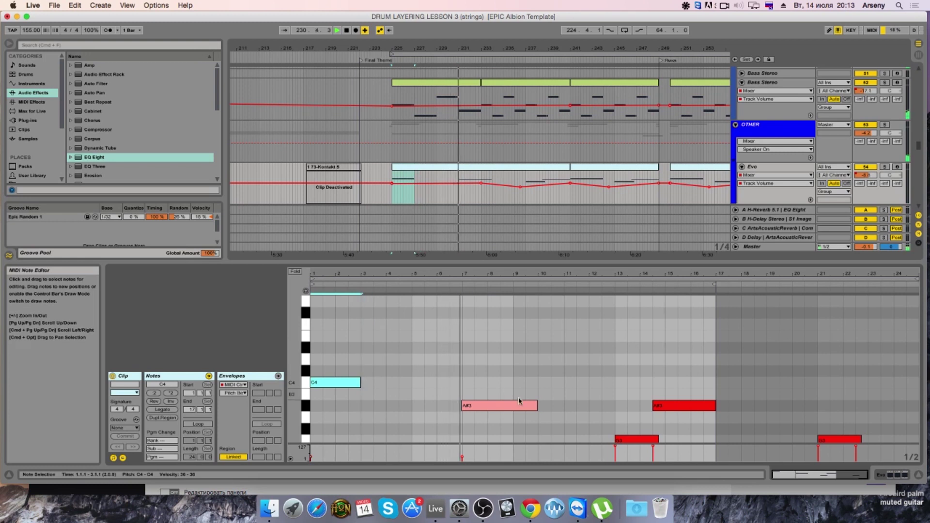
pyautogui.moveTo(537, 406); pyautogui.dragTo(458, 402)
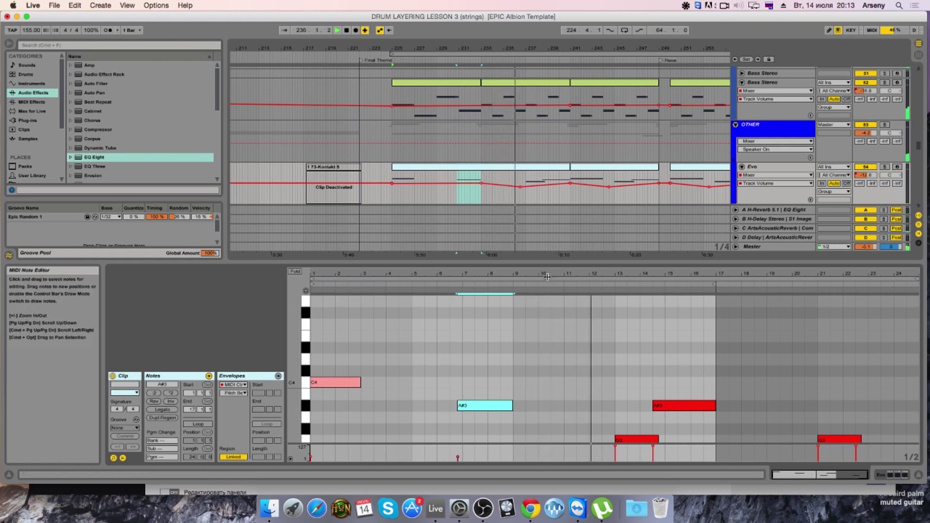
# Step: Deactivate the four Whoosh Snare clips between bars 225 and 233
pyautogui.moveTo(552, 268); pyautogui.dragTo(557, 355)
pyautogui.scroll(-5, 583, 249)
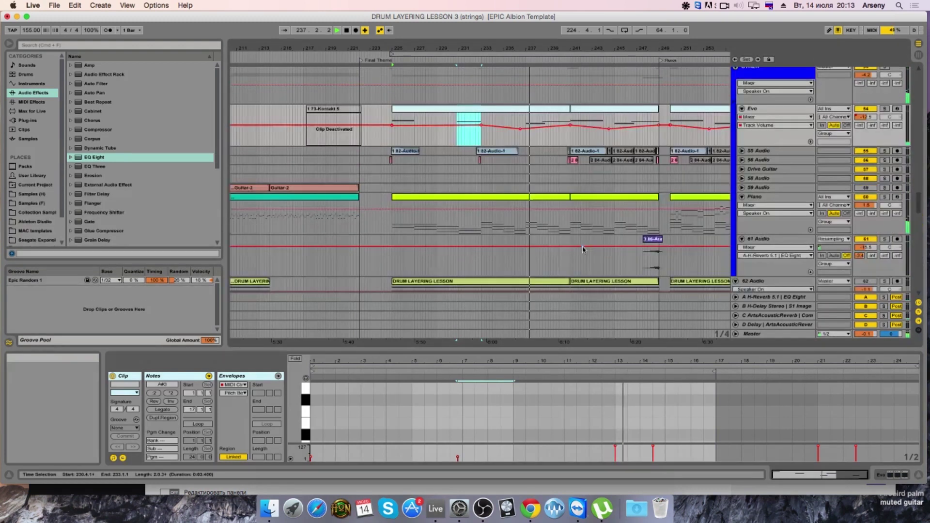
pyautogui.scroll(-8, 591, 244)
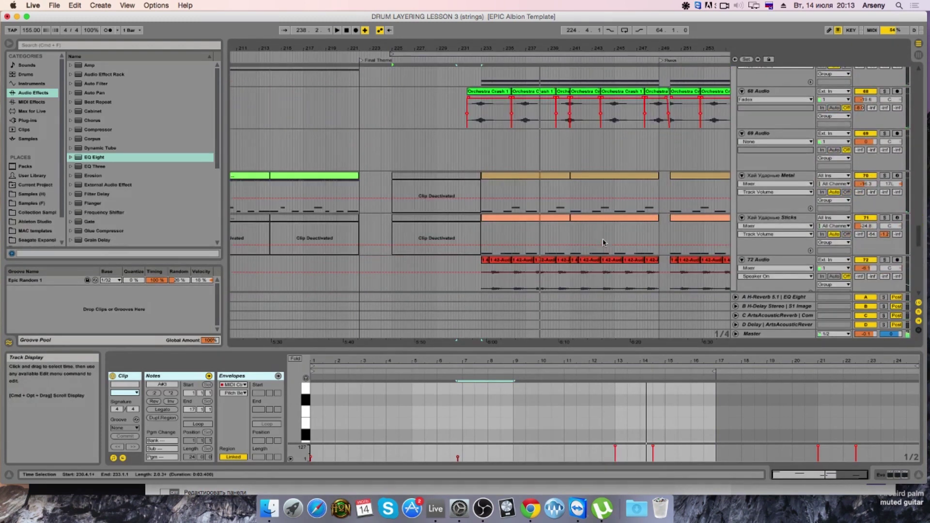
pyautogui.scroll(-4, 602, 240)
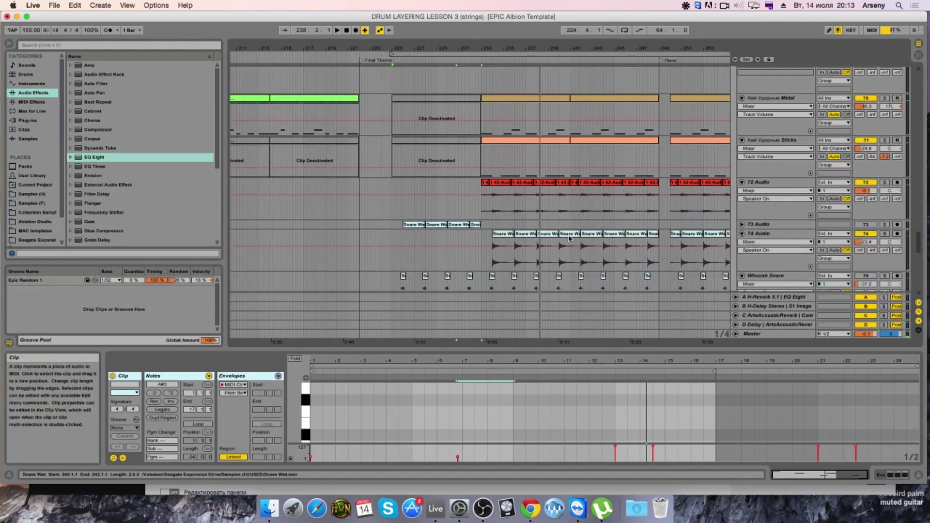
pyautogui.scroll(-1, 560, 248)
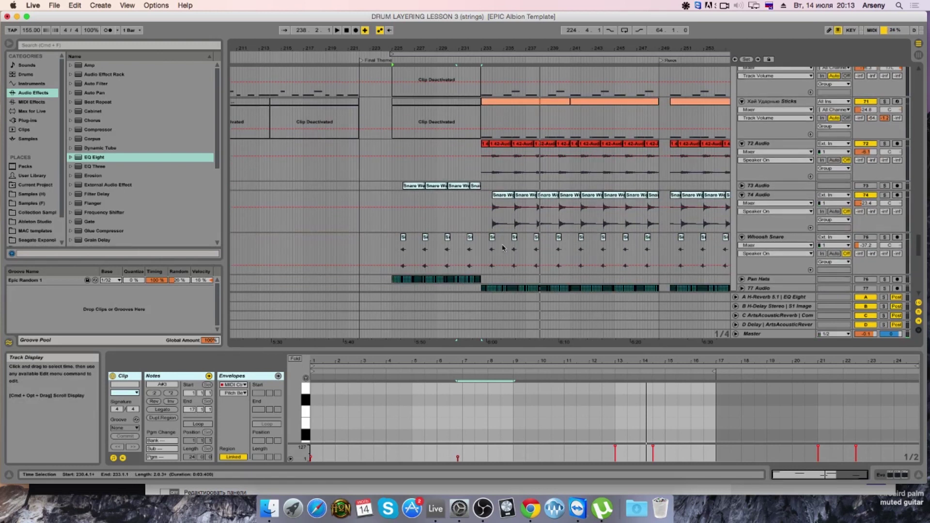
pyautogui.moveTo(395, 250); pyautogui.dragTo(477, 250)
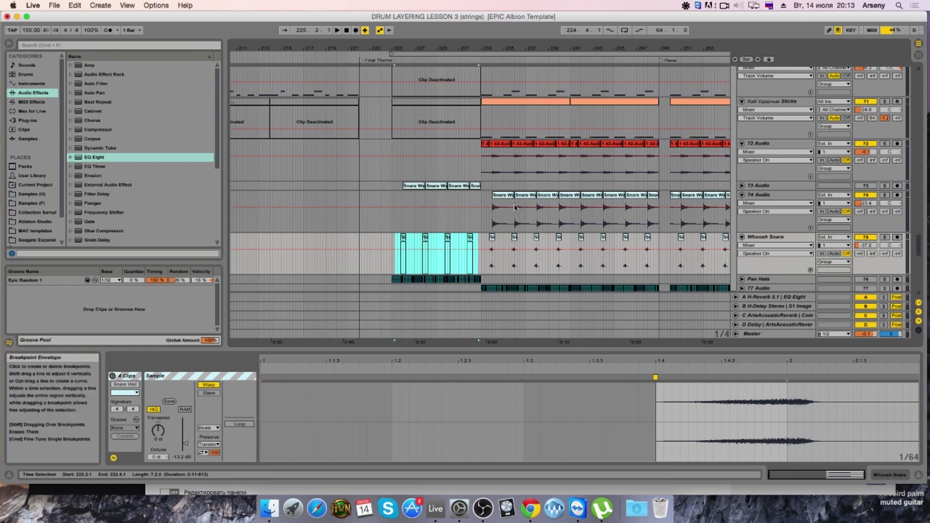
# Step: Deactivate the 72 Audio, 74 Audio and Whoosh Snare clips in bars 233 to 249 and play from bar 233
pyautogui.click(484, 144)
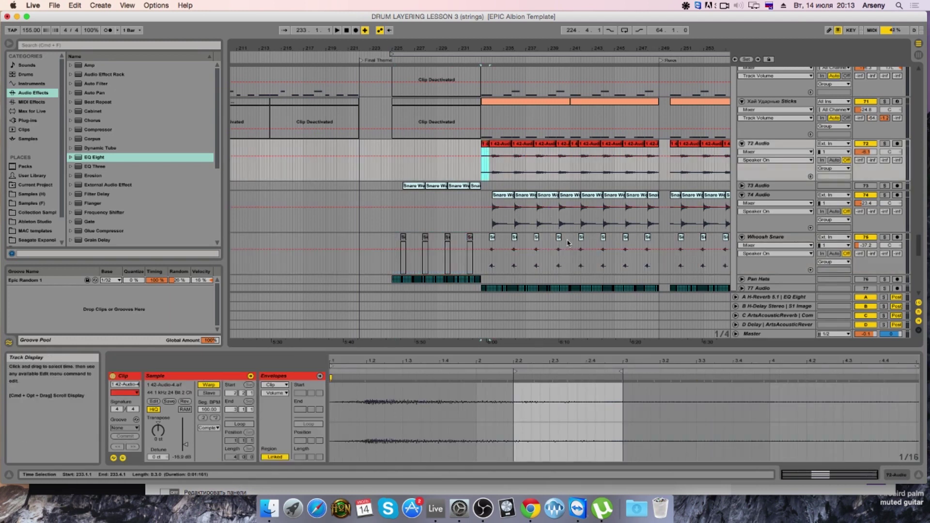
pyautogui.moveTo(663, 269); pyautogui.dragTo(479, 160)
pyautogui.press('0')
pyautogui.press('space')
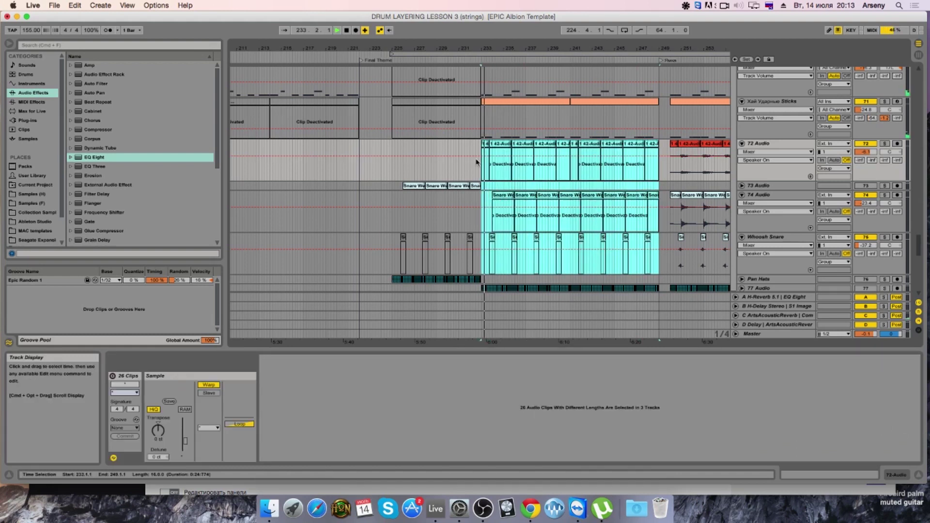
# Step: Solo the Hybrid Drums group briefly during playback and set its track volume to -14.1 dB
pyautogui.scroll(1, 537, 171)
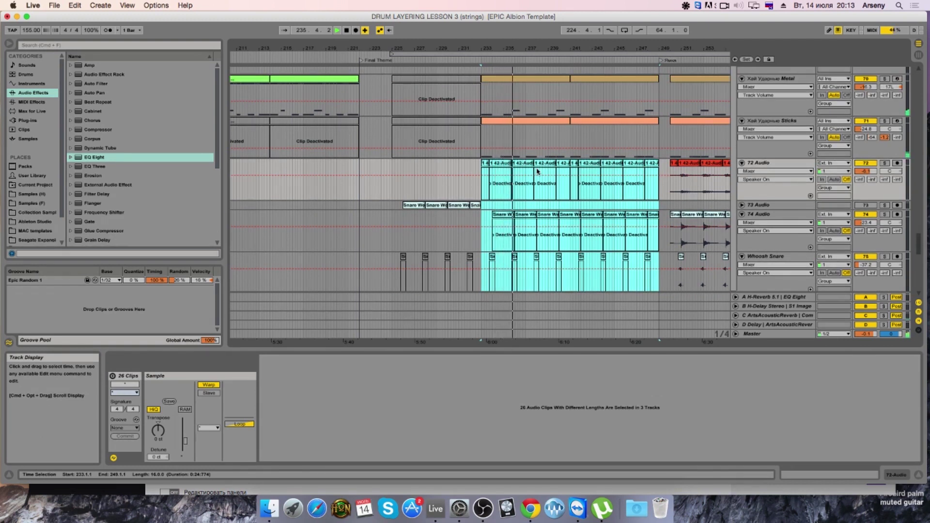
pyautogui.scroll(3, 536, 171)
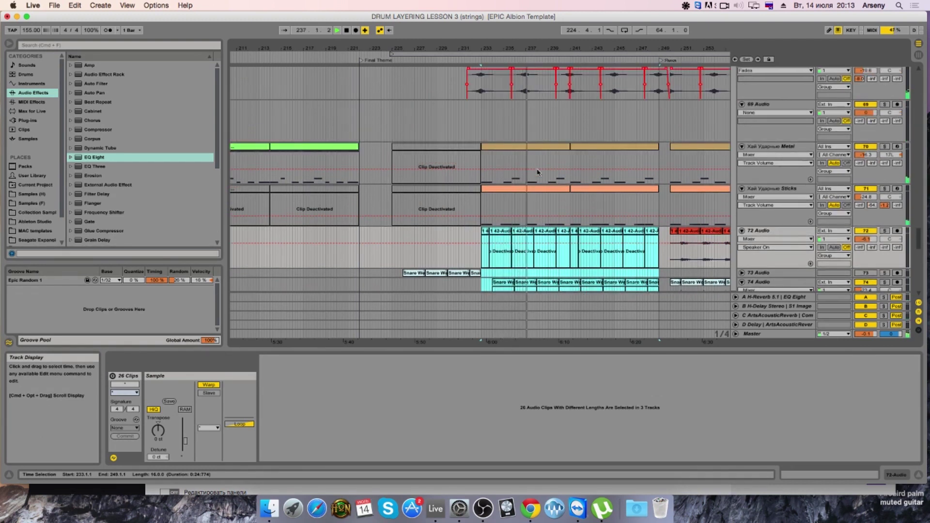
pyautogui.scroll(-10, 536, 173)
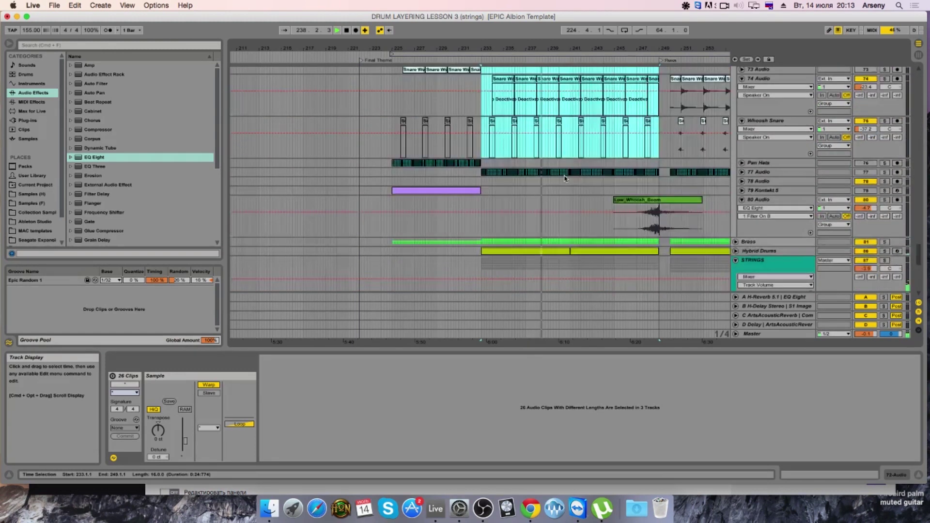
pyautogui.scroll(-4, 565, 178)
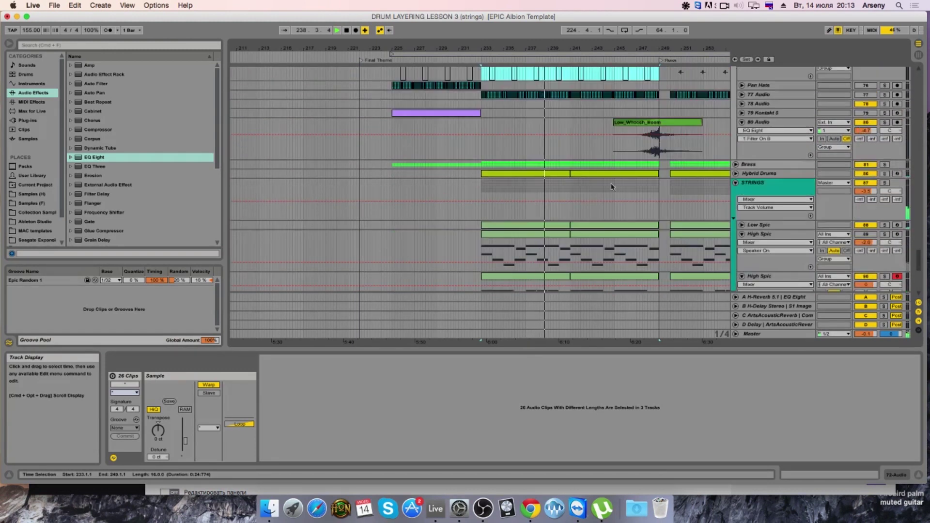
pyautogui.click(888, 174)
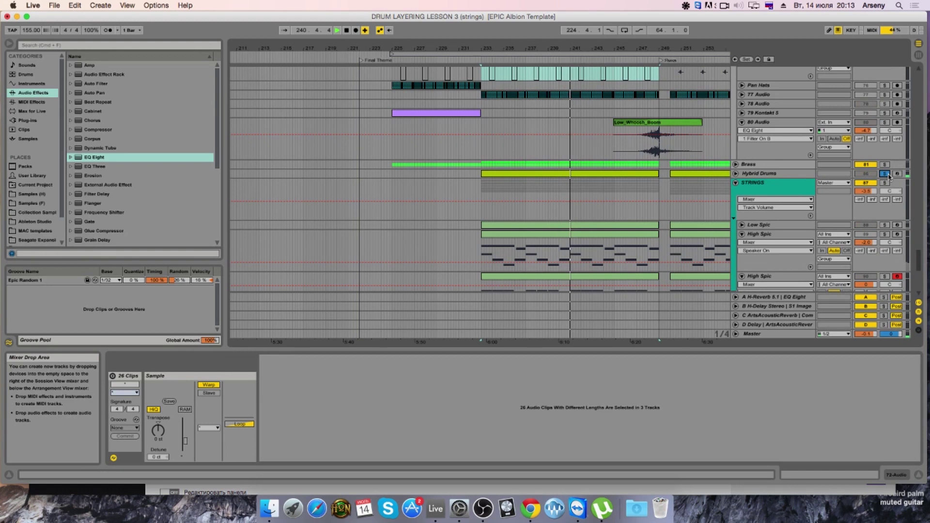
pyautogui.click(888, 174)
pyautogui.click(736, 173)
pyautogui.moveTo(865, 181); pyautogui.dragTo(865, 179)
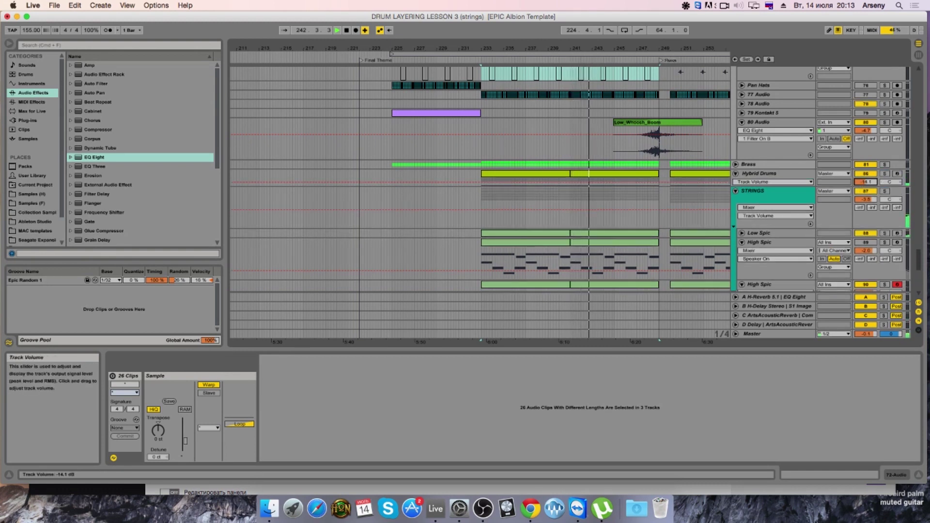
pyautogui.click(736, 174)
# Step: Reactivate the 74 Audio and Whoosh Snare clips in bars 233 to 249, leaving the 72 Audio clips deactivated
pyautogui.scroll(3, 736, 175)
pyautogui.scroll(4, 736, 174)
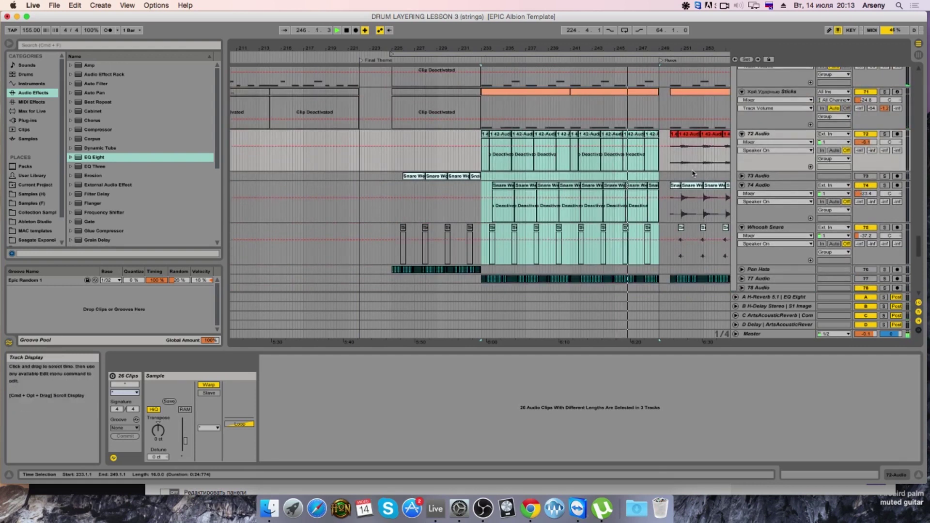
pyautogui.moveTo(483, 194); pyautogui.dragTo(659, 246)
pyautogui.press('0')
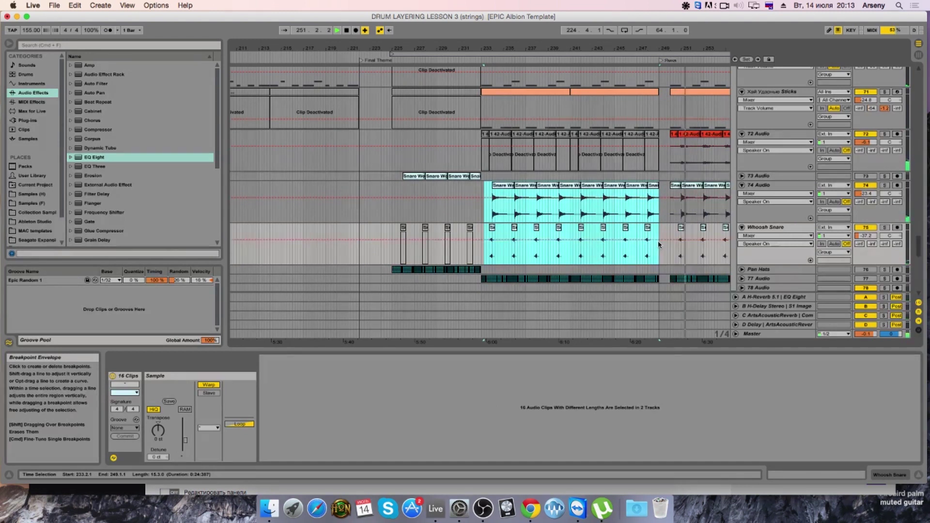
# Step: Restart playback from 233.2.1 and check the reactivated snare layers against the brass and string tracks
pyautogui.scroll(2, 699, 204)
pyautogui.scroll(-2, 699, 205)
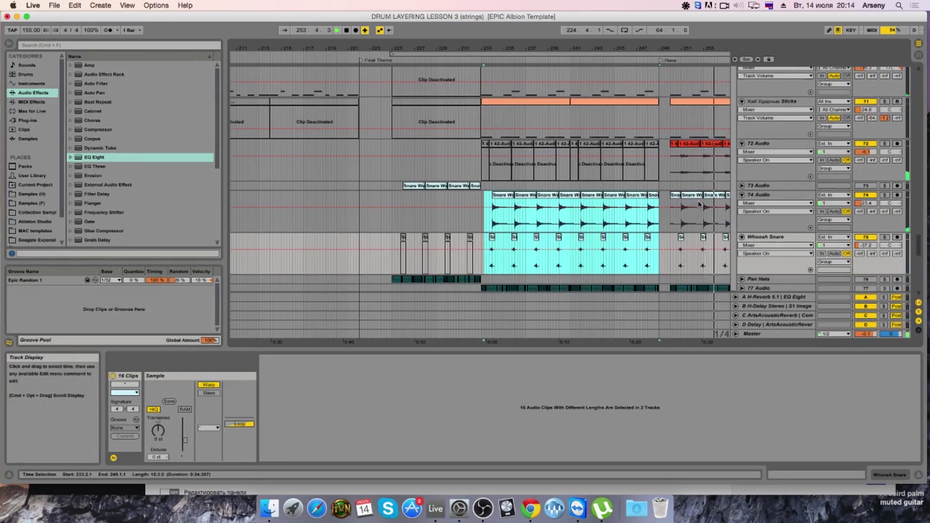
pyautogui.press('space')
pyautogui.press('space')
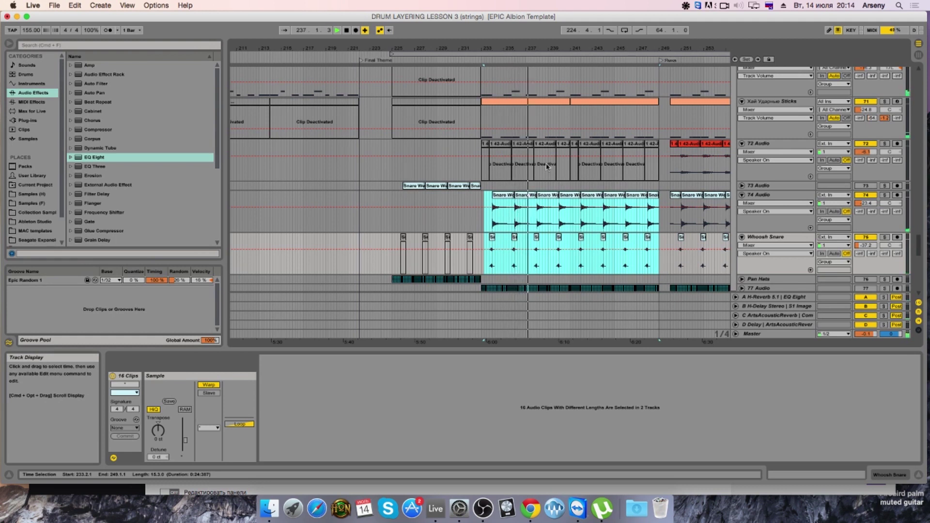
pyautogui.scroll(-6, 546, 166)
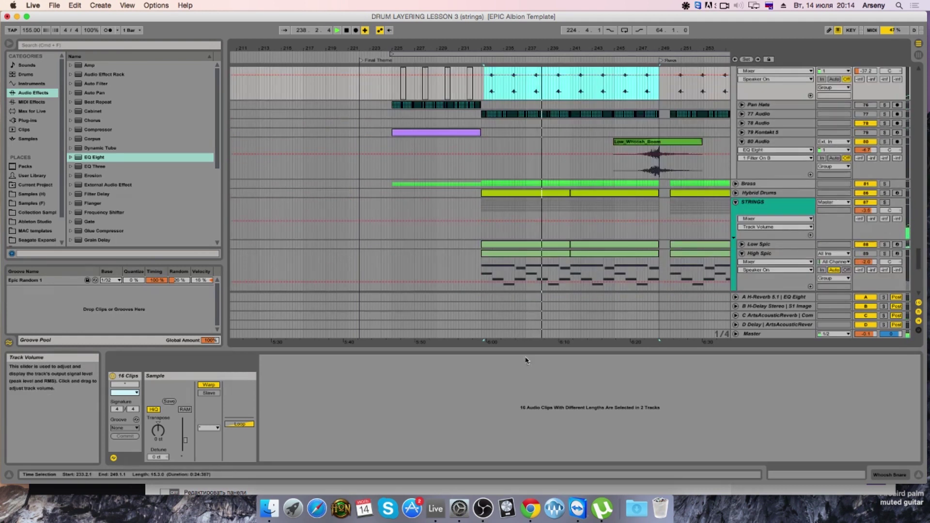
# Step: Save the current Live Set under its existing name
pyautogui.scroll(6, 510, 322)
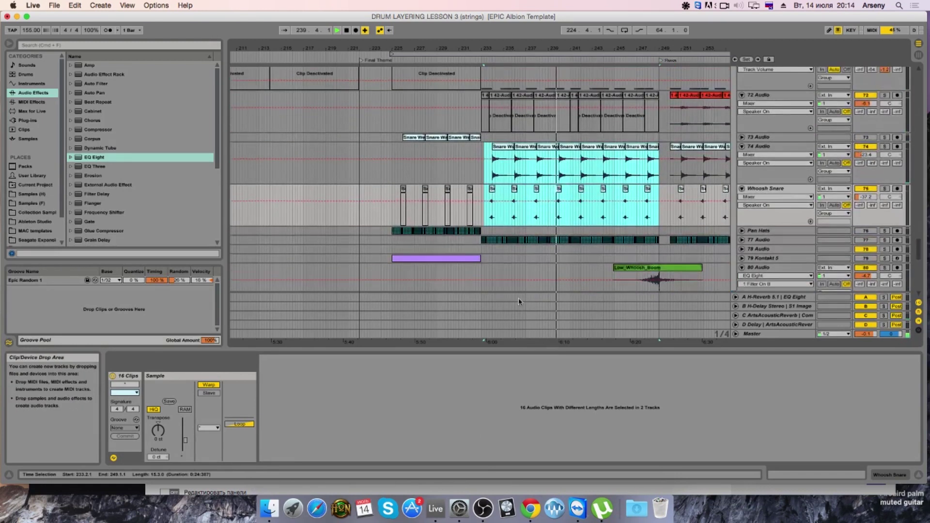
pyautogui.click(55, 5)
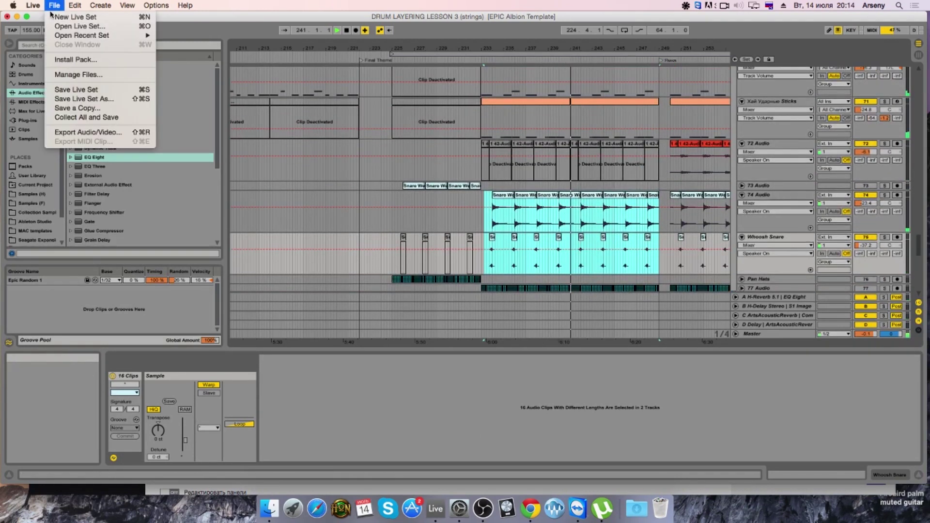
pyautogui.click(75, 90)
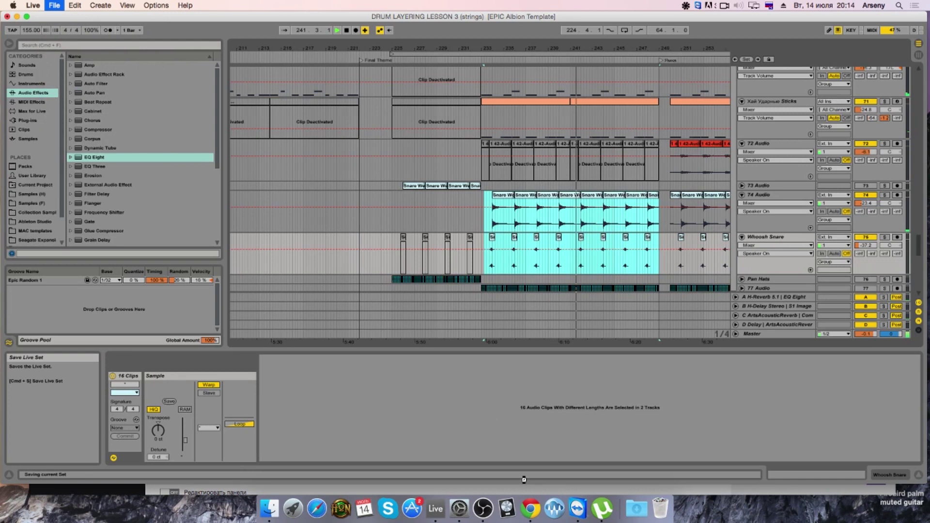
# Step: Switch to Chrome to check the Twitch chat and the VK friends and notifications pages, and return to Ableton Live
pyautogui.click(529, 506)
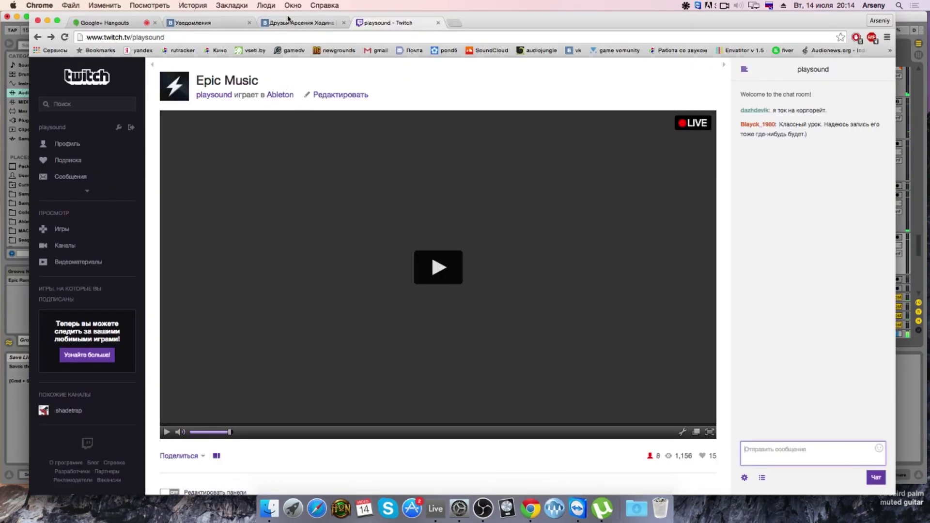
pyautogui.click(286, 25)
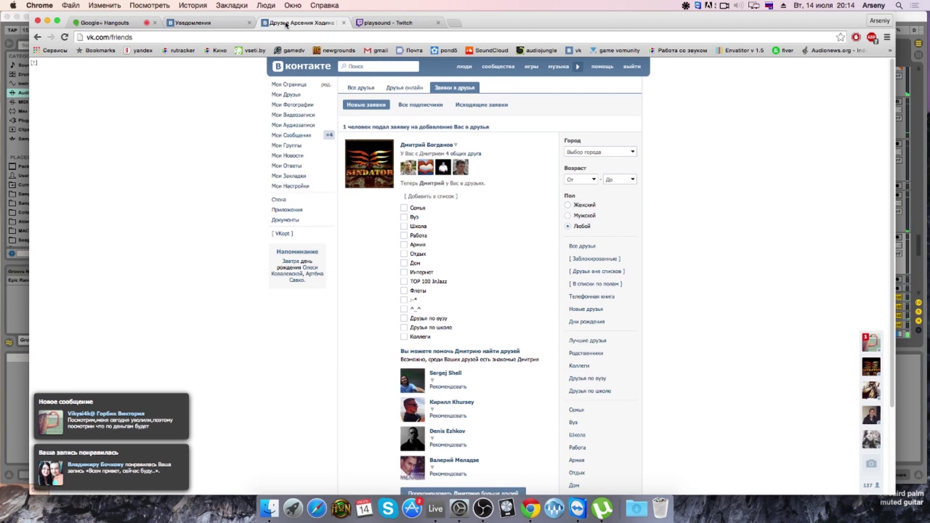
pyautogui.click(238, 25)
pyautogui.click(440, 502)
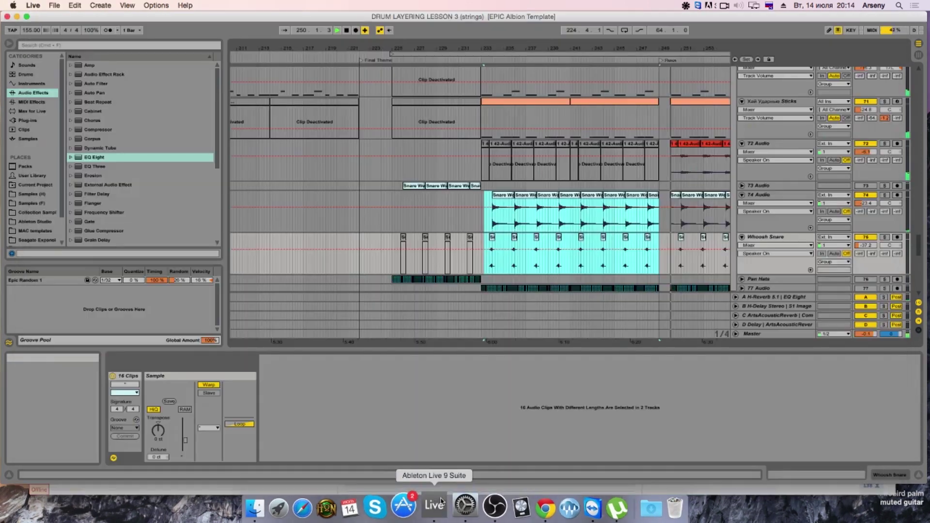
# Step: Fold the SYNTH and OTHER group tracks in the arrangement
pyautogui.moveTo(601, 54); pyautogui.dragTo(531, 51)
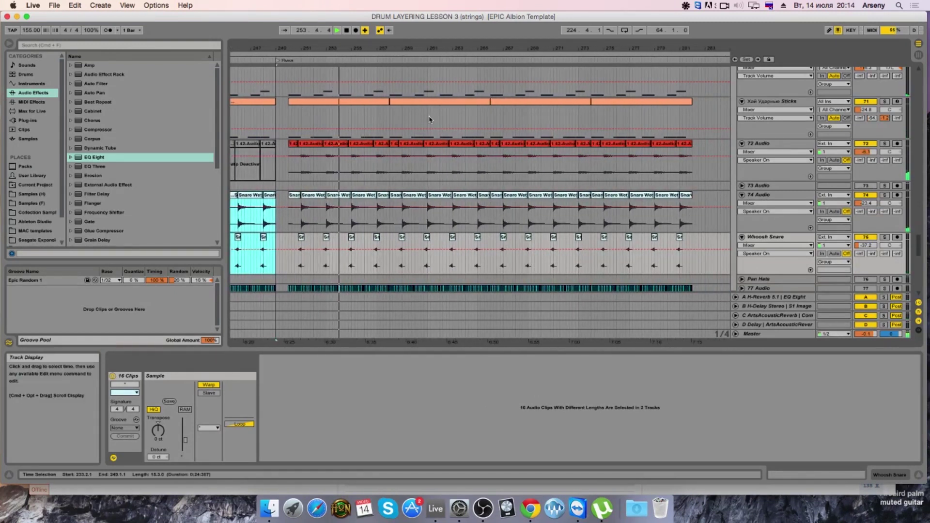
pyautogui.scroll(-3, 580, 224)
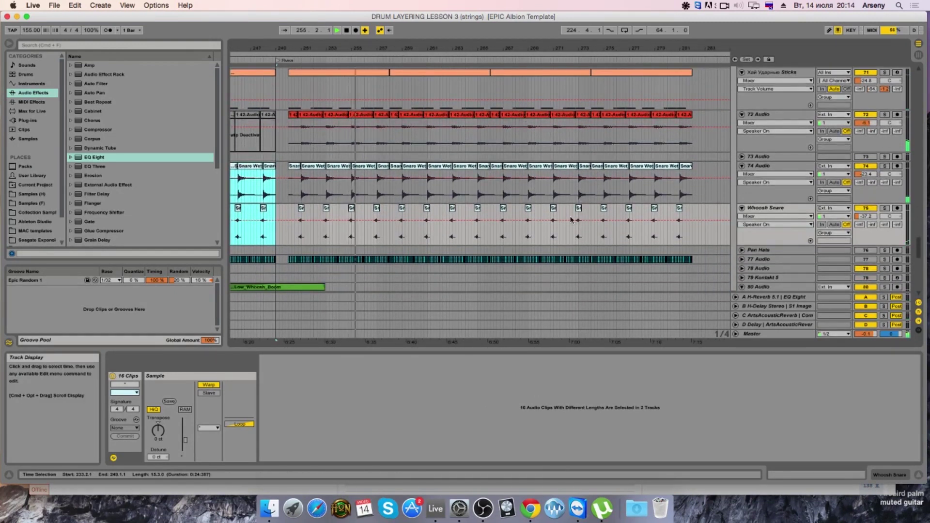
pyautogui.scroll(10, 580, 218)
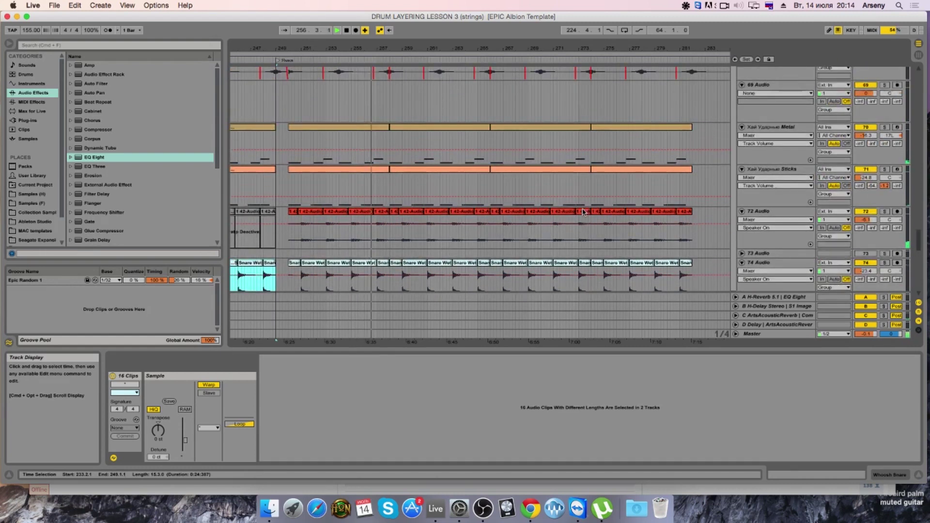
pyautogui.scroll(12, 581, 210)
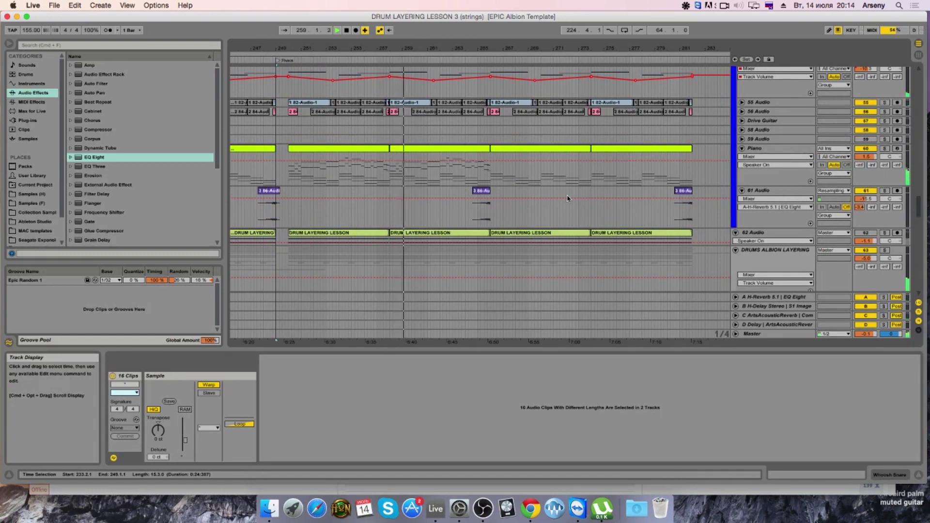
pyautogui.scroll(15, 567, 198)
pyautogui.scroll(10, 565, 198)
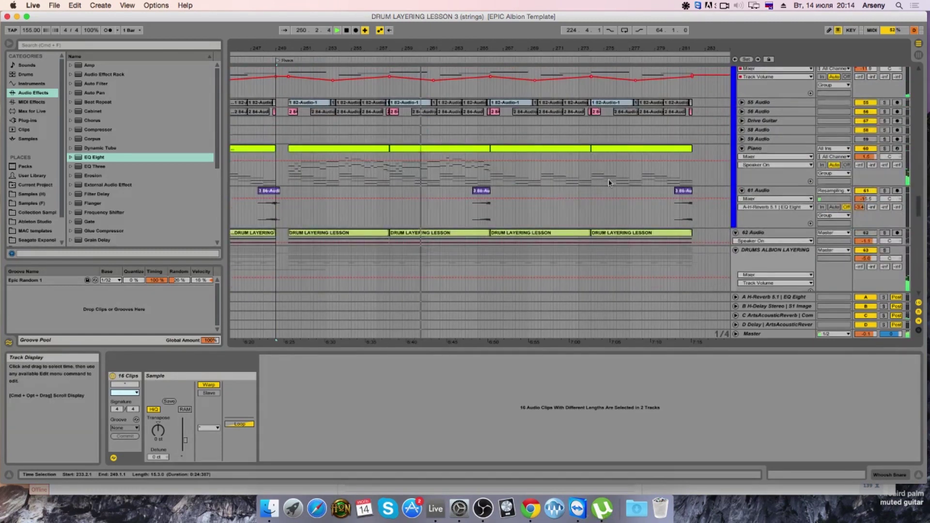
pyautogui.click(736, 193)
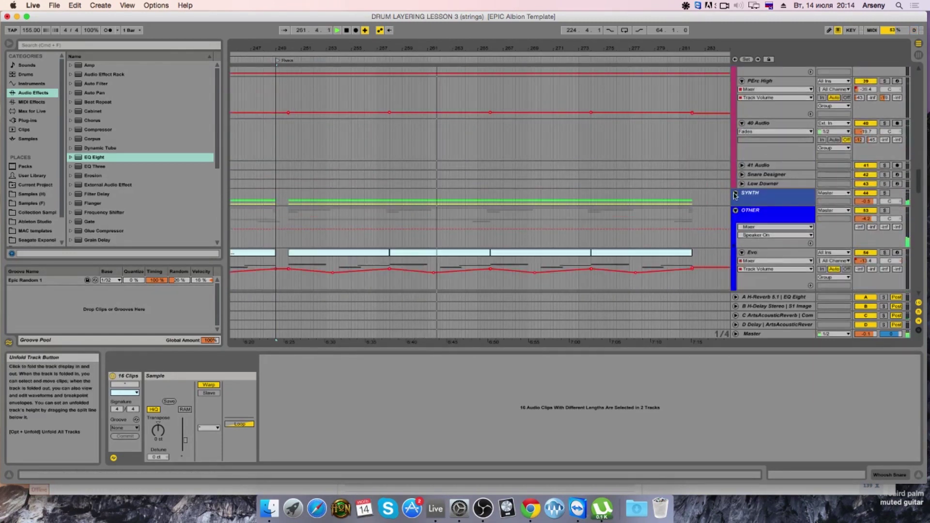
pyautogui.click(735, 210)
# Step: Fold the 62 Audio track and the DRUMS ALBION LAYERING group
pyautogui.moveTo(473, 48); pyautogui.dragTo(472, 30)
pyautogui.scroll(-3, 744, 204)
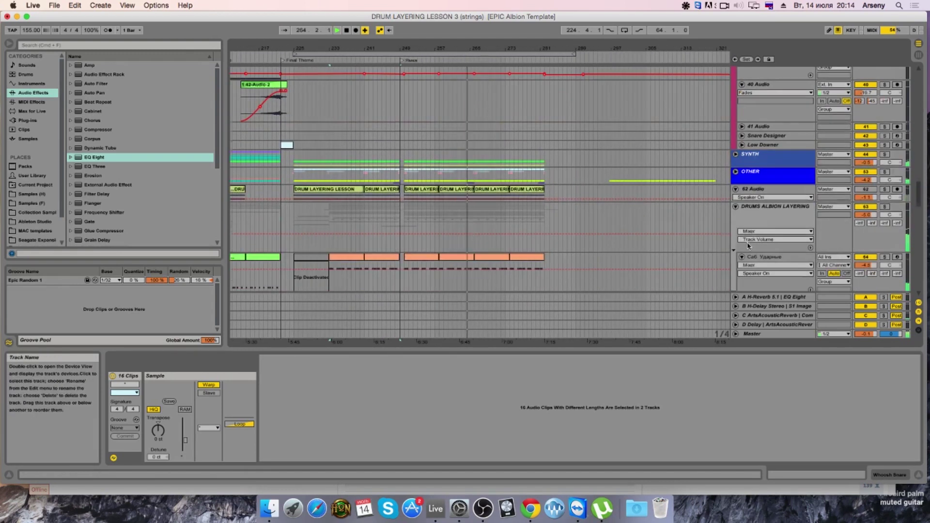
pyautogui.click(735, 189)
pyautogui.click(736, 199)
# Step: Fold the STRINGS group and the 95 Group holding the solo brass tracks
pyautogui.scroll(-10, 739, 225)
pyautogui.click(739, 225)
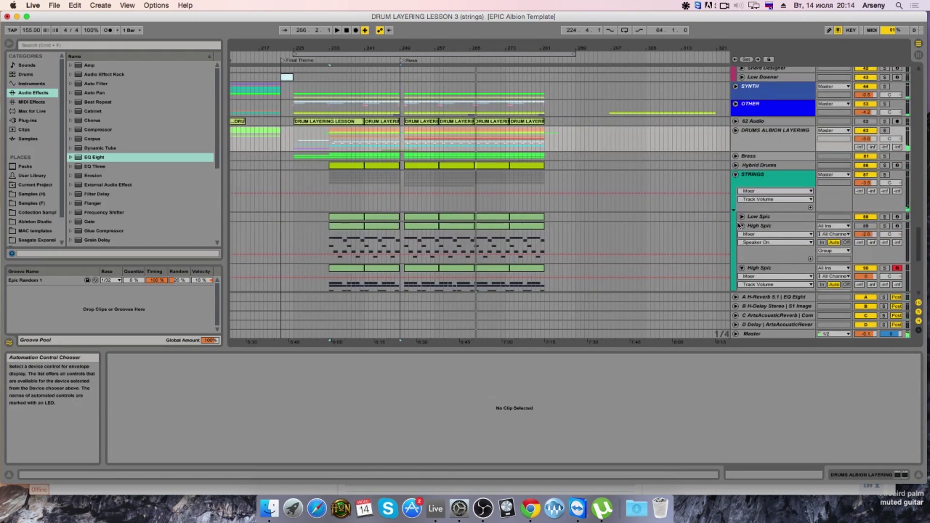
pyautogui.click(736, 189)
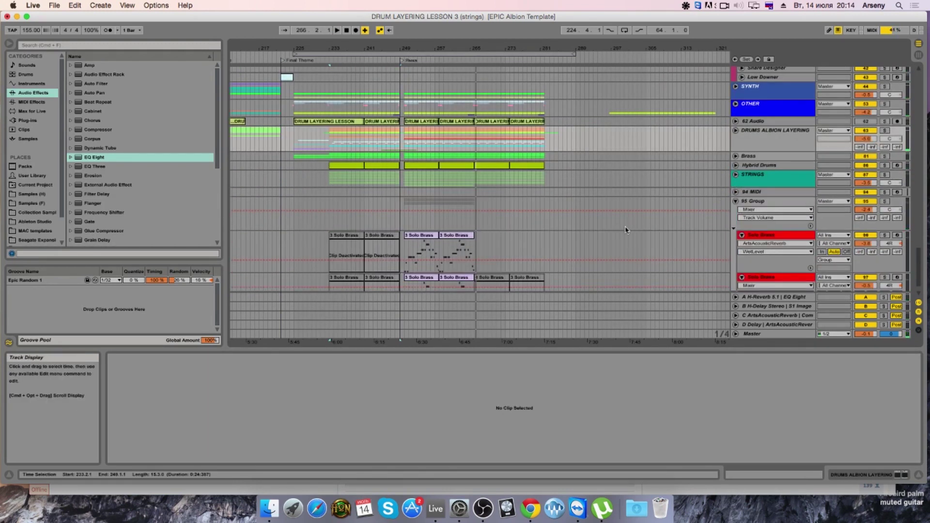
pyautogui.click(735, 202)
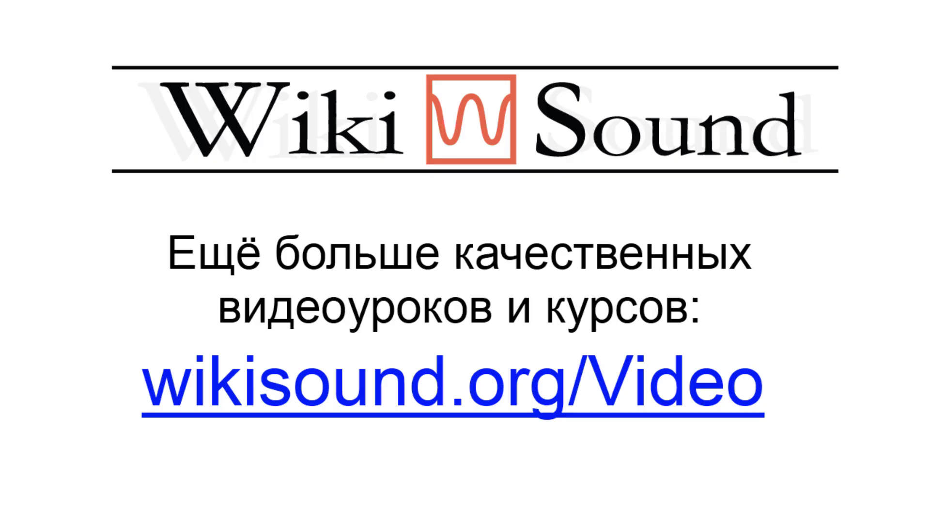